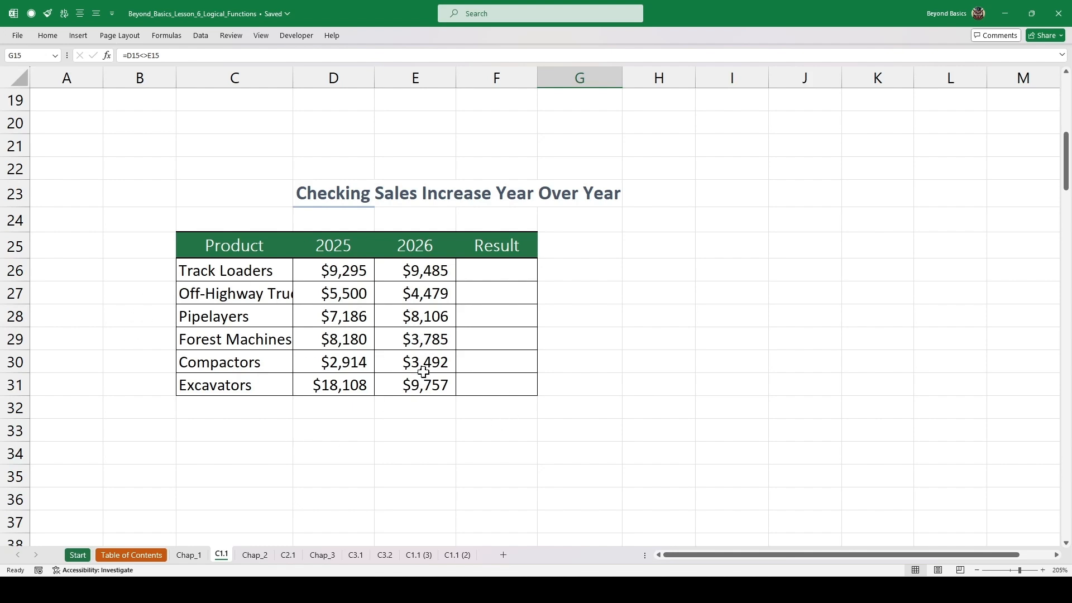
Step: Enter =E26>D26 in cell F26 to test whether the first product's 2026 sales exceed its 2025 sales
drag(254, 274, 287, 360)
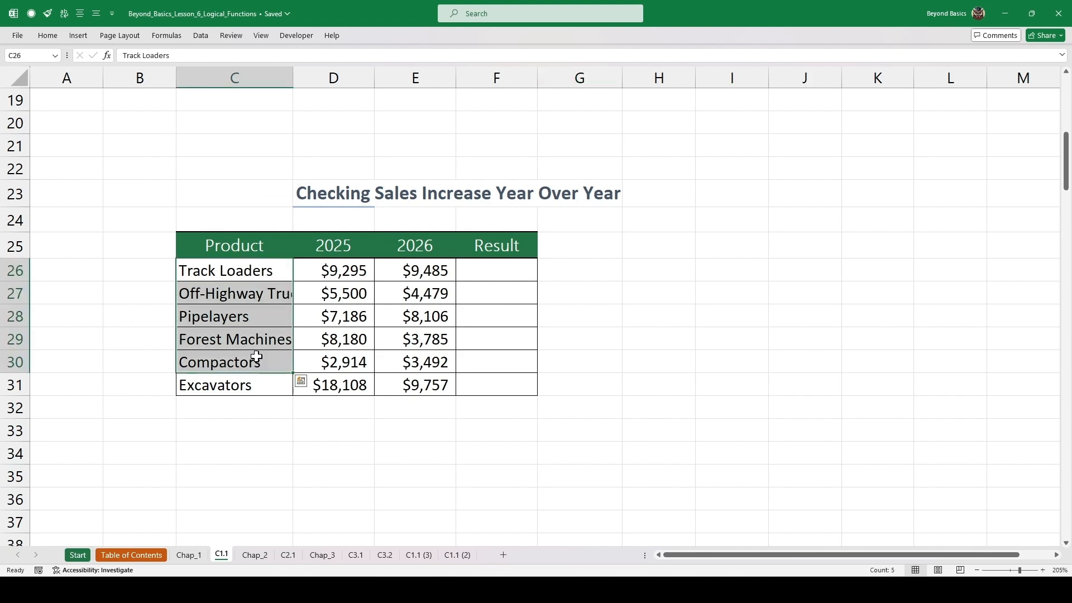
drag(347, 246, 403, 251)
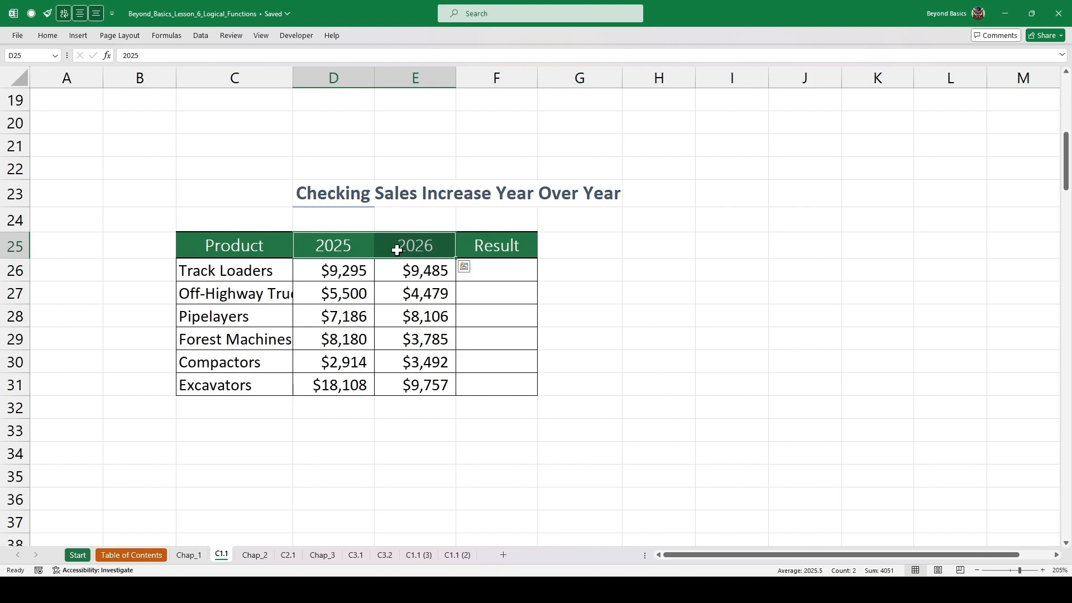
drag(478, 265, 500, 313)
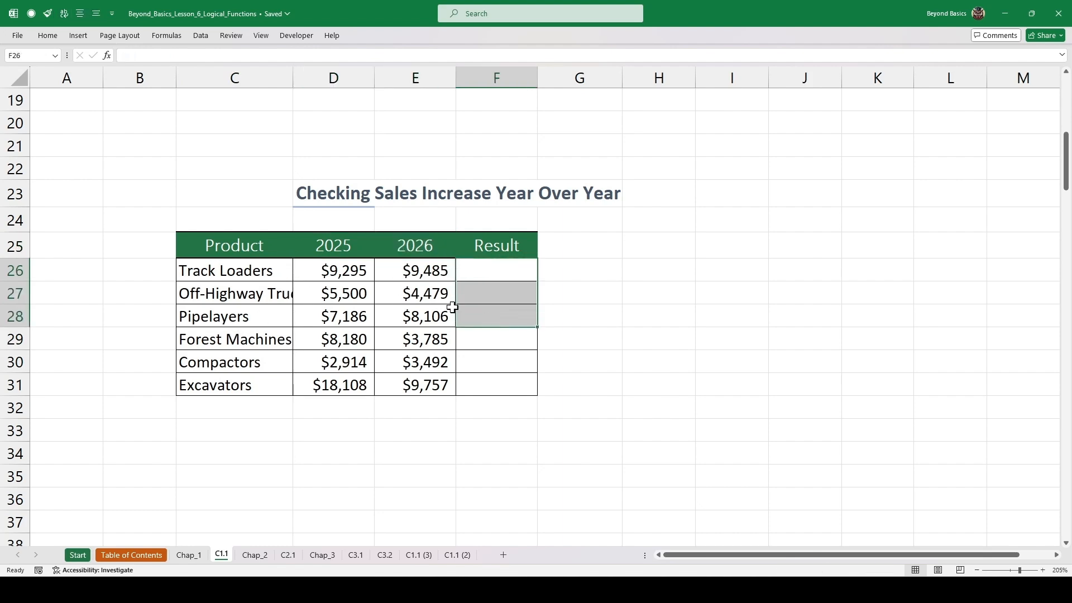
click(502, 268)
text(=)
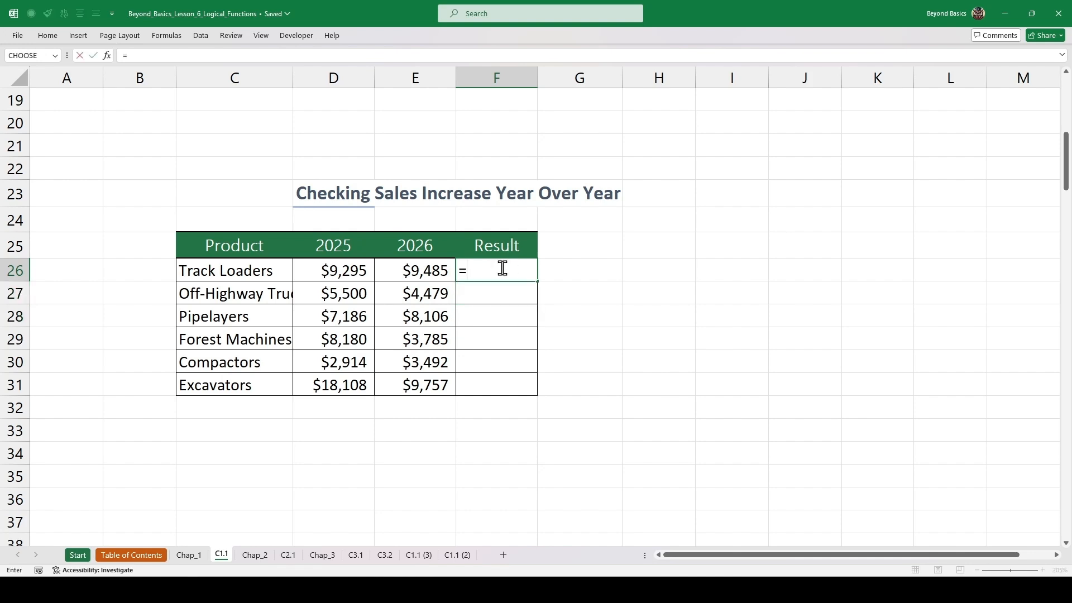
click(424, 272)
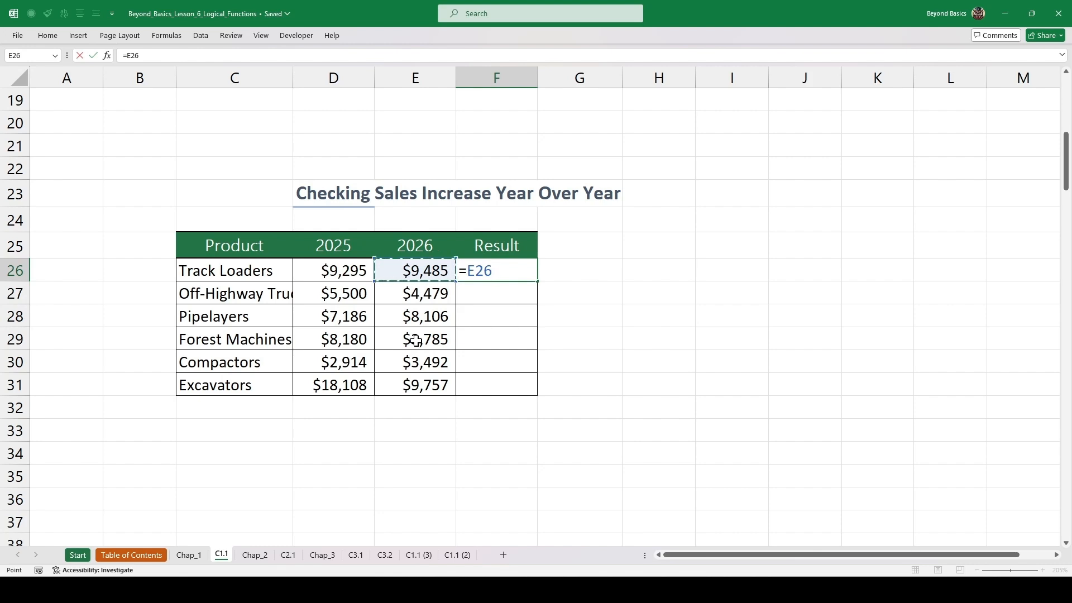
text(>)
click(347, 270)
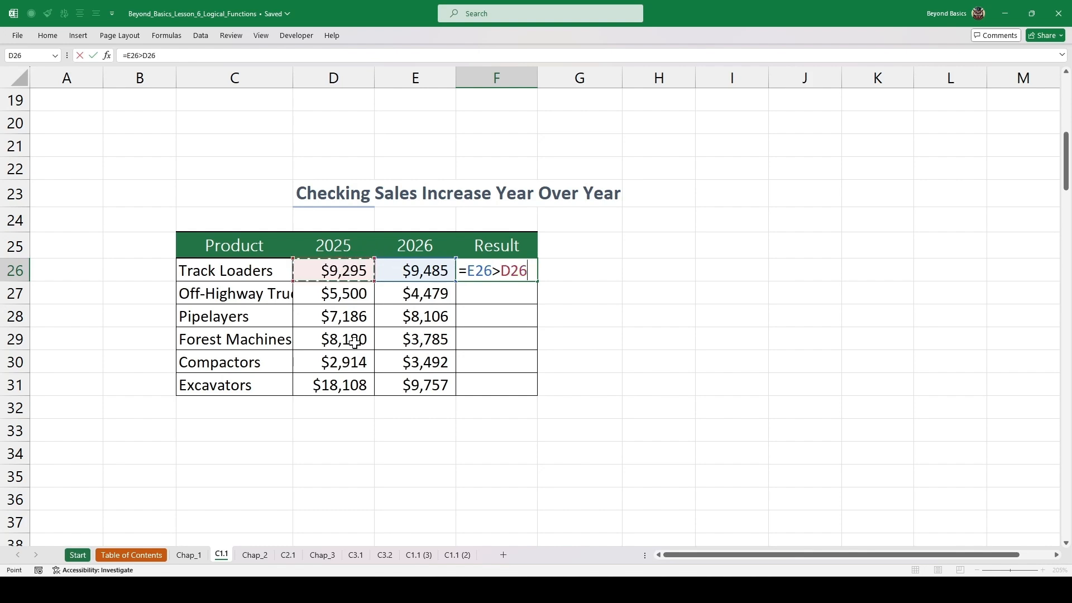
key(ctrl+Return)
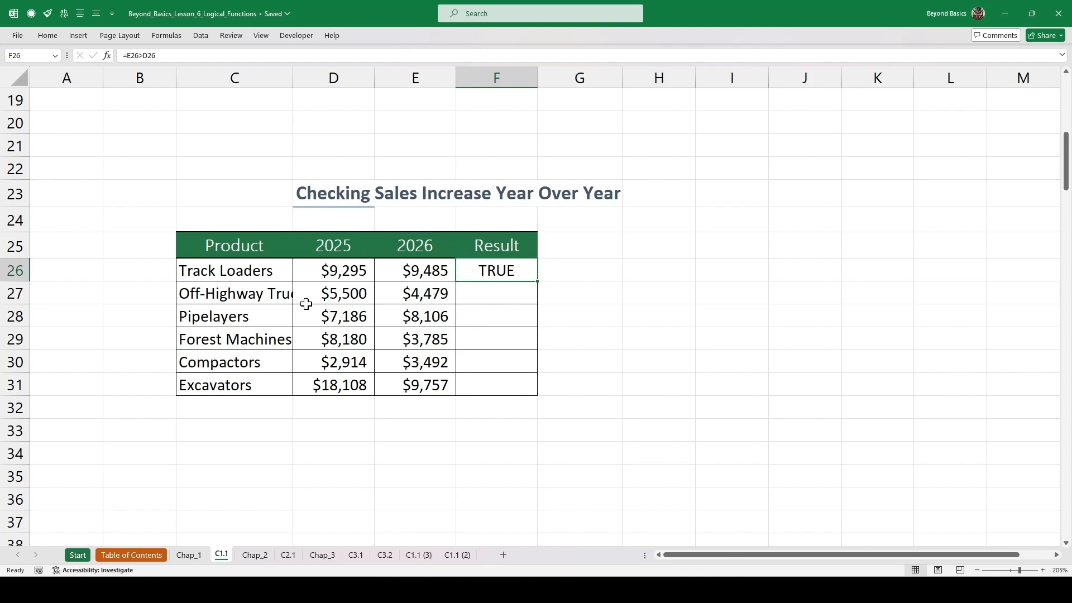
Step: Fill the comparison formula down the Result column to F31 and inspect the copied formula in F28
double_click(540, 284)
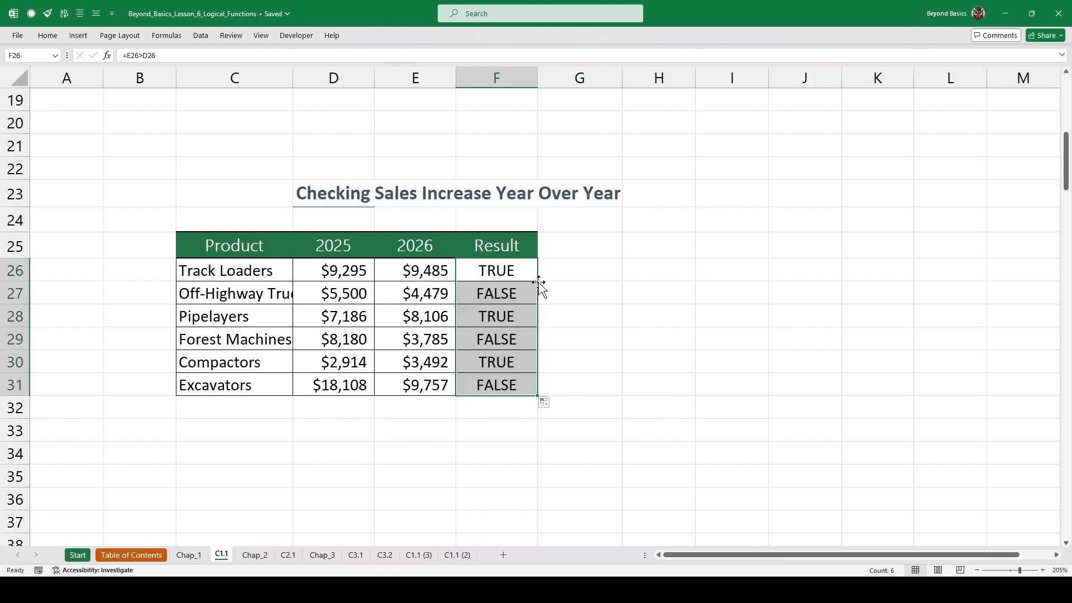
double_click(515, 317)
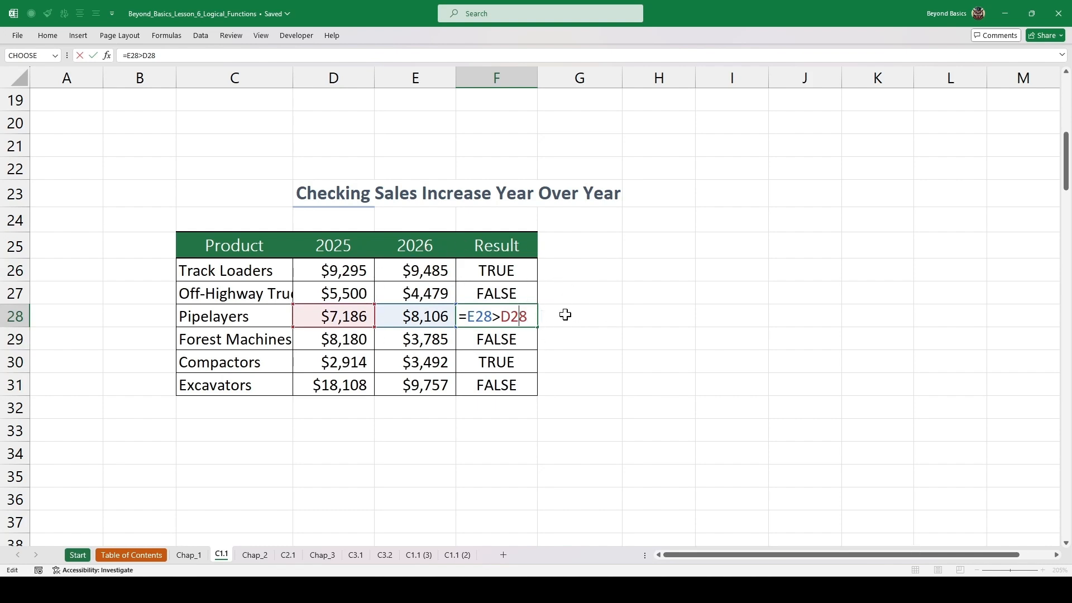
key(Escape)
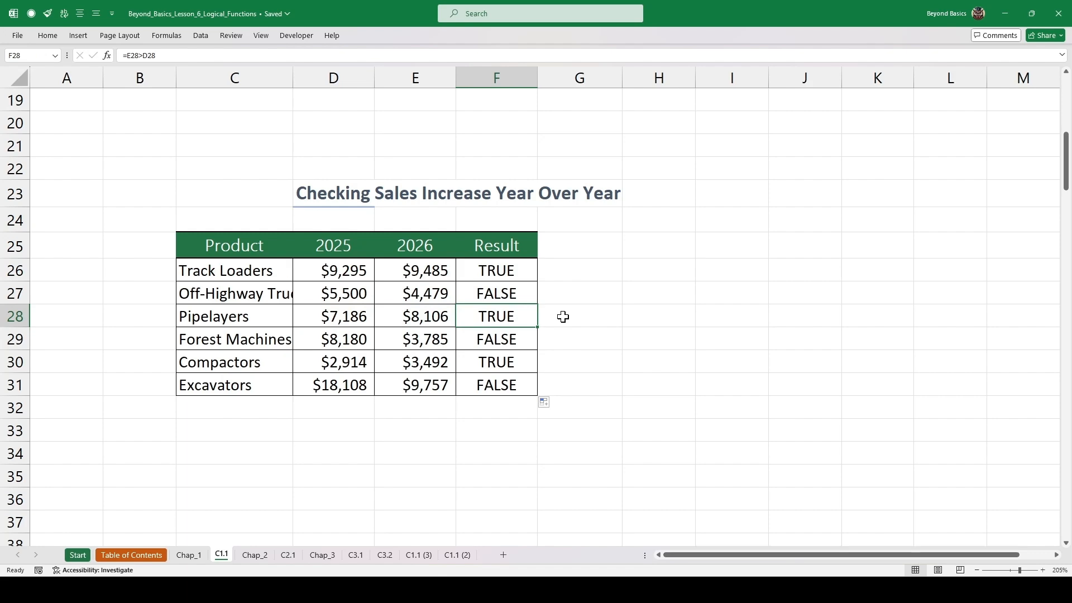
Step: Examine the Pass or Fail table's student names, subject marks and Passed? column, and the total marks required in G42
scroll(563, 317, down, 6)
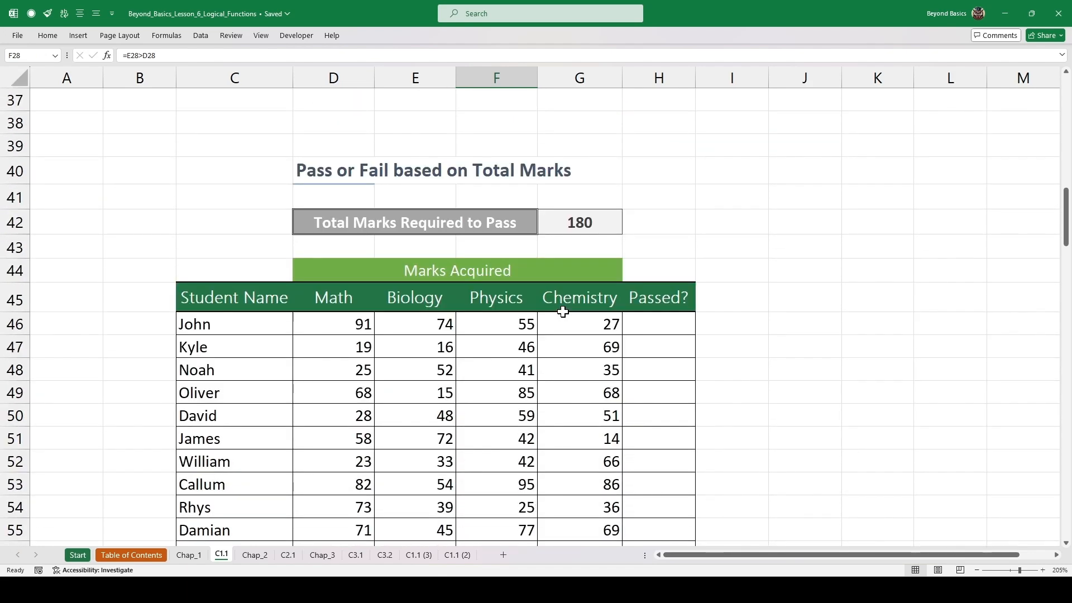
scroll(563, 311, down, 1)
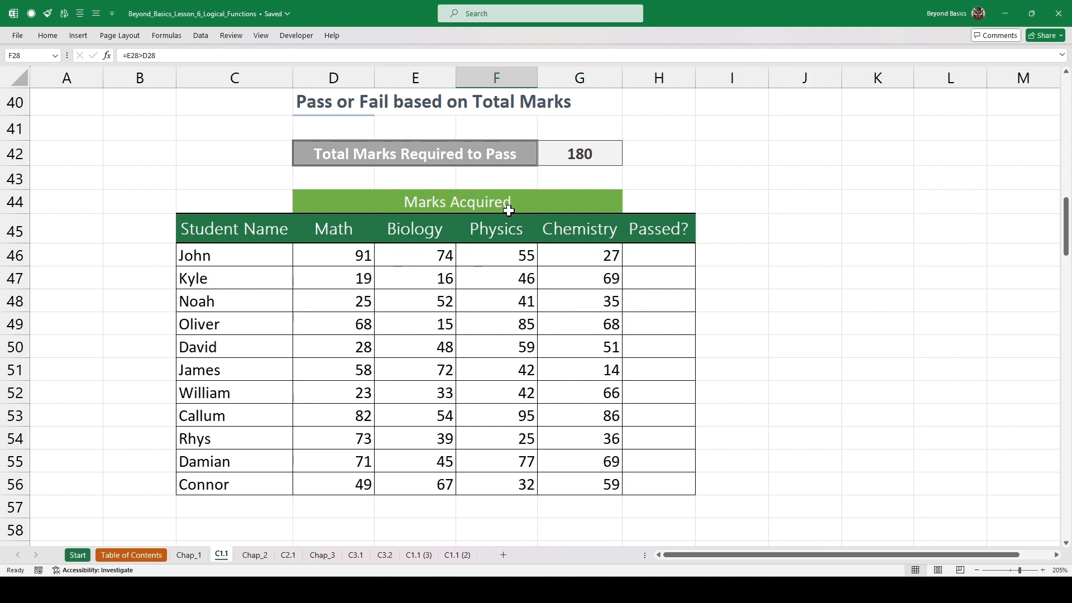
drag(243, 255, 239, 371)
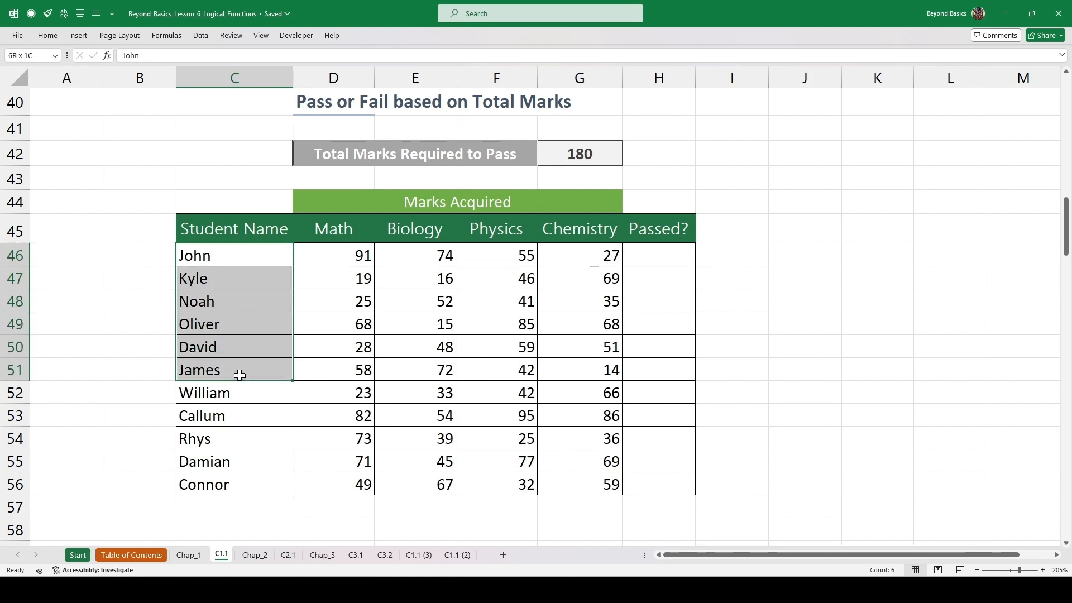
drag(346, 256, 596, 420)
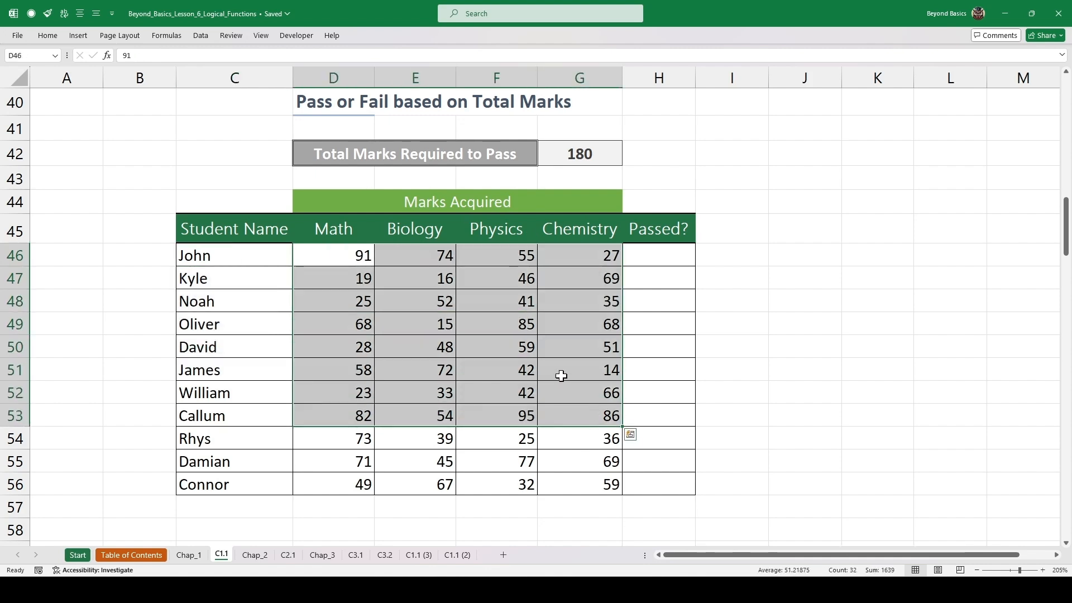
drag(657, 254, 679, 416)
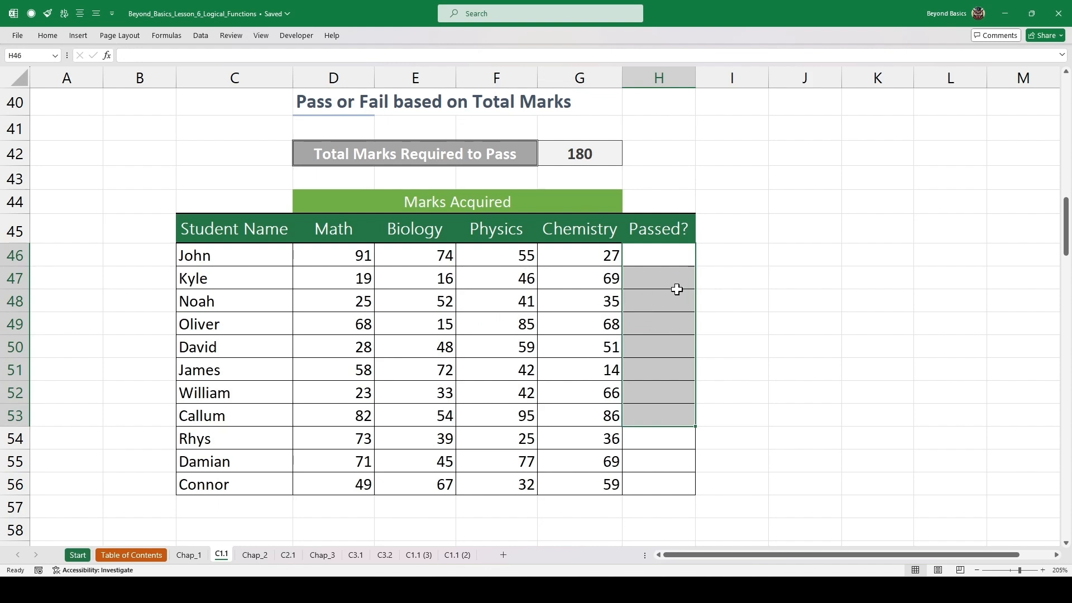
click(581, 154)
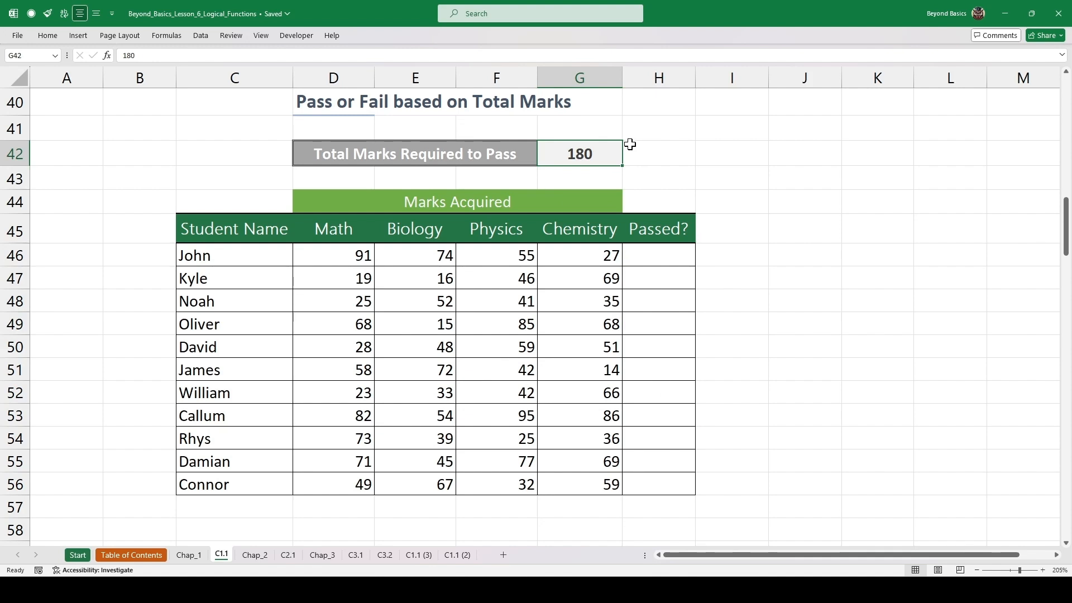
Step: Enter =SUM(D46:G46)>=$G$42 in H46 to test the first student's total against the required marks with an absolute reference
click(665, 254)
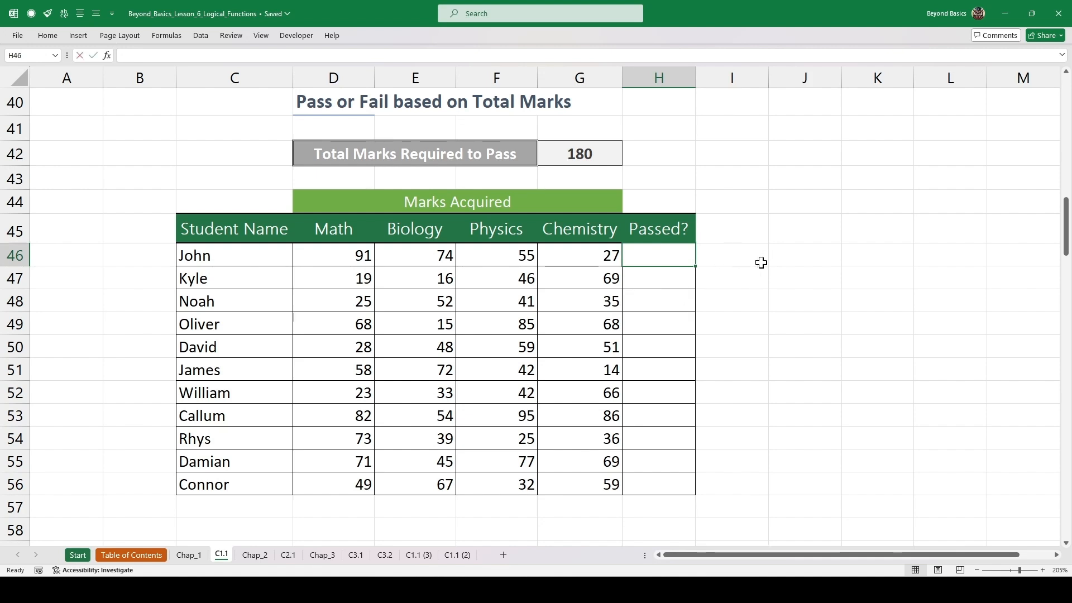
text(=sum)
key(Tab)
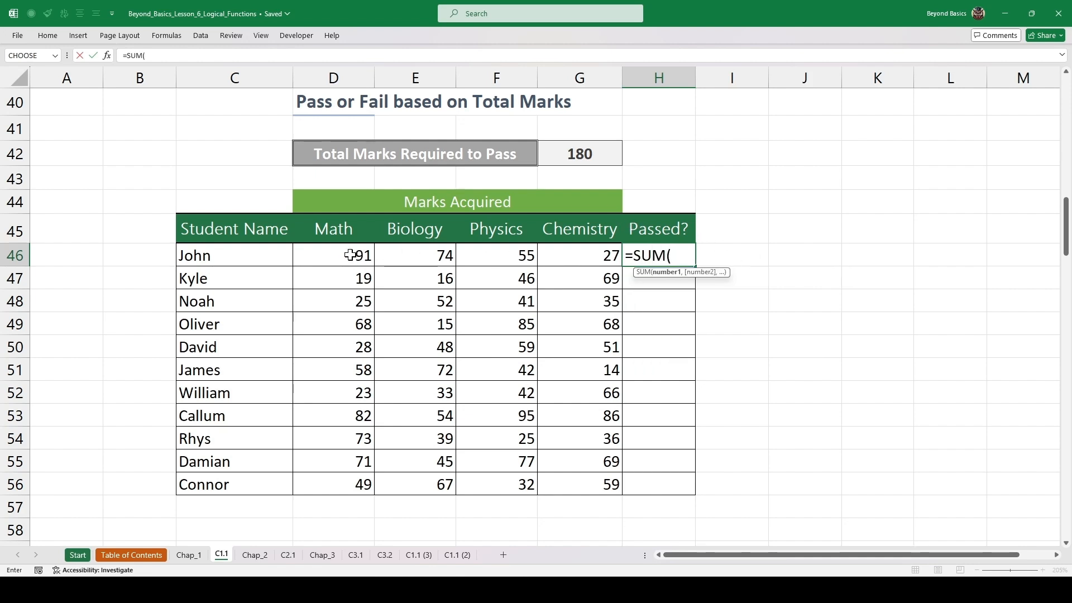
drag(352, 255, 571, 256)
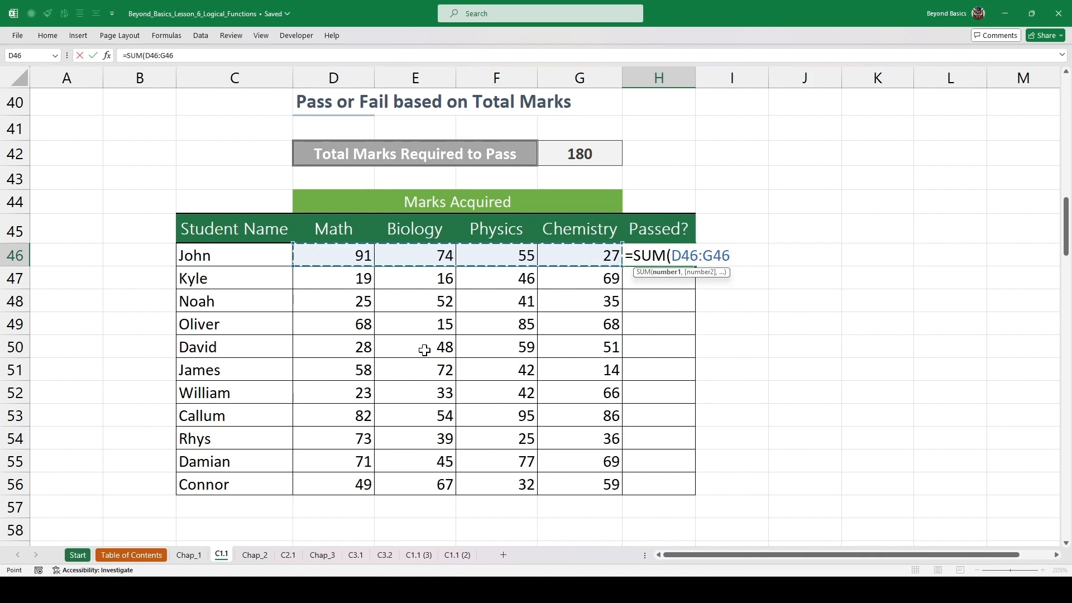
text())
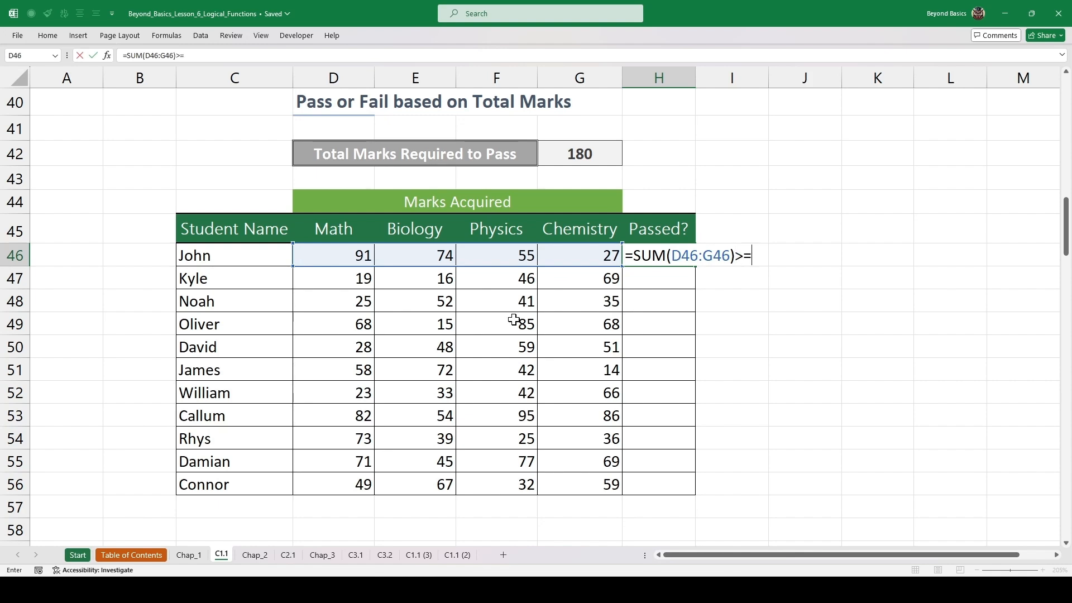
text(>=)
click(600, 153)
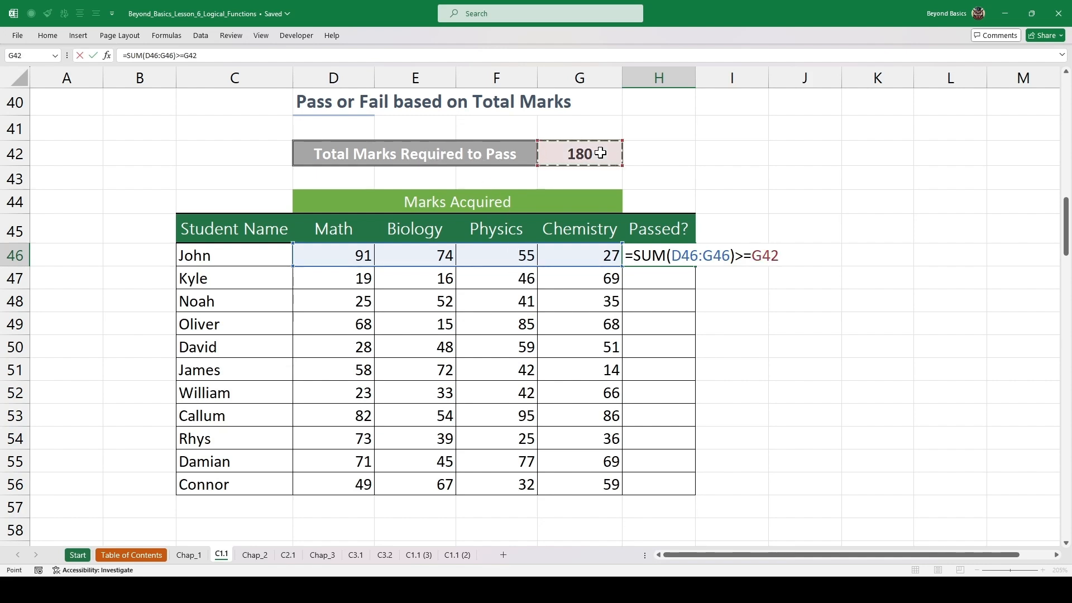
key(F4)
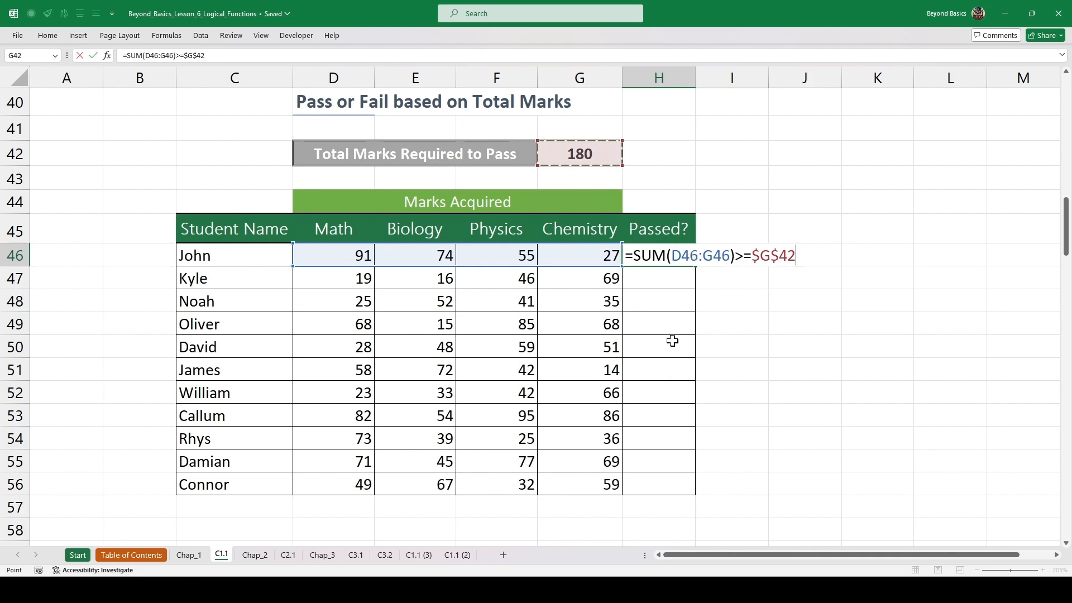
key(ctrl+Return)
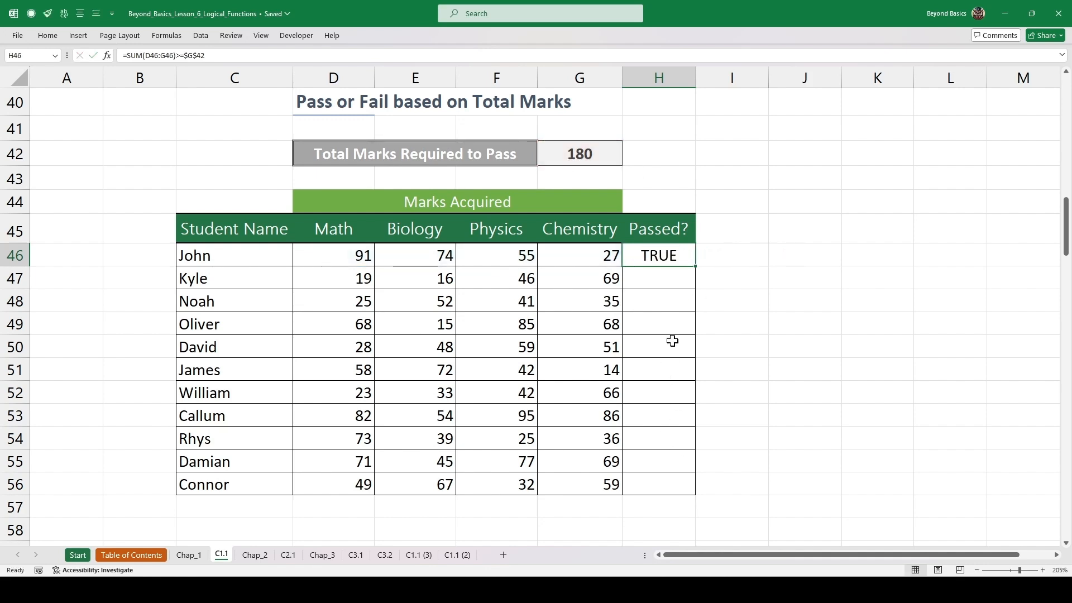
Step: Fill the pass test down the Passed? column to H56 and inspect the copied formula in H49
double_click(698, 268)
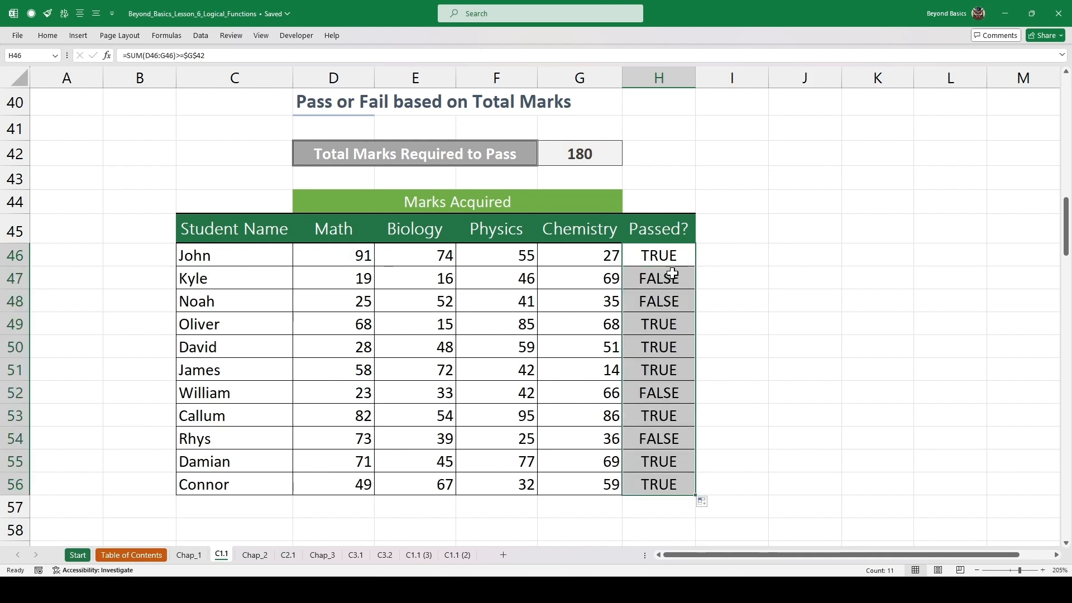
double_click(659, 323)
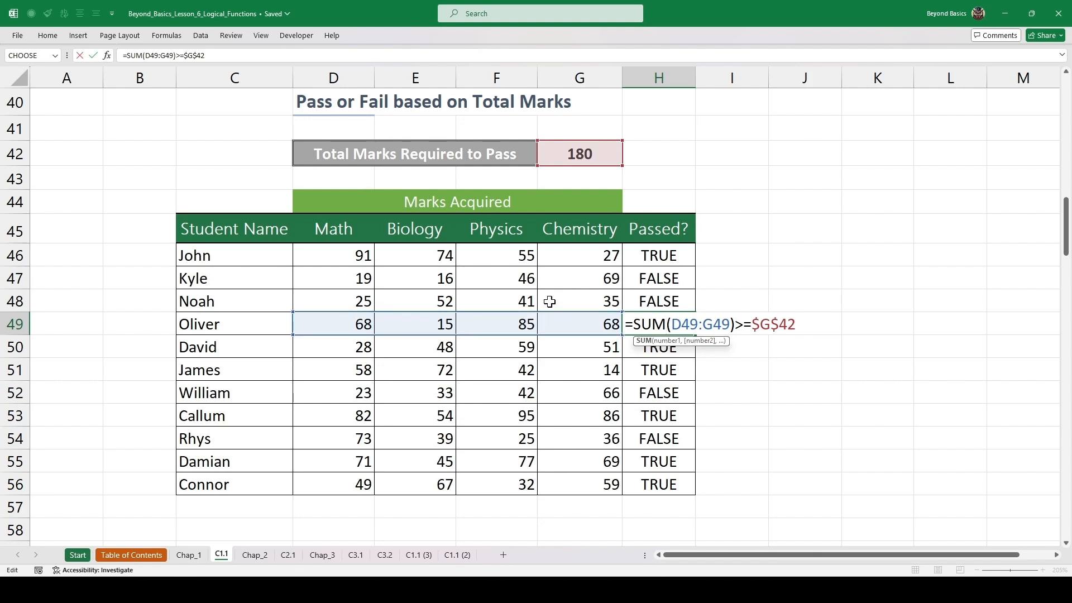
key(ctrl+Return)
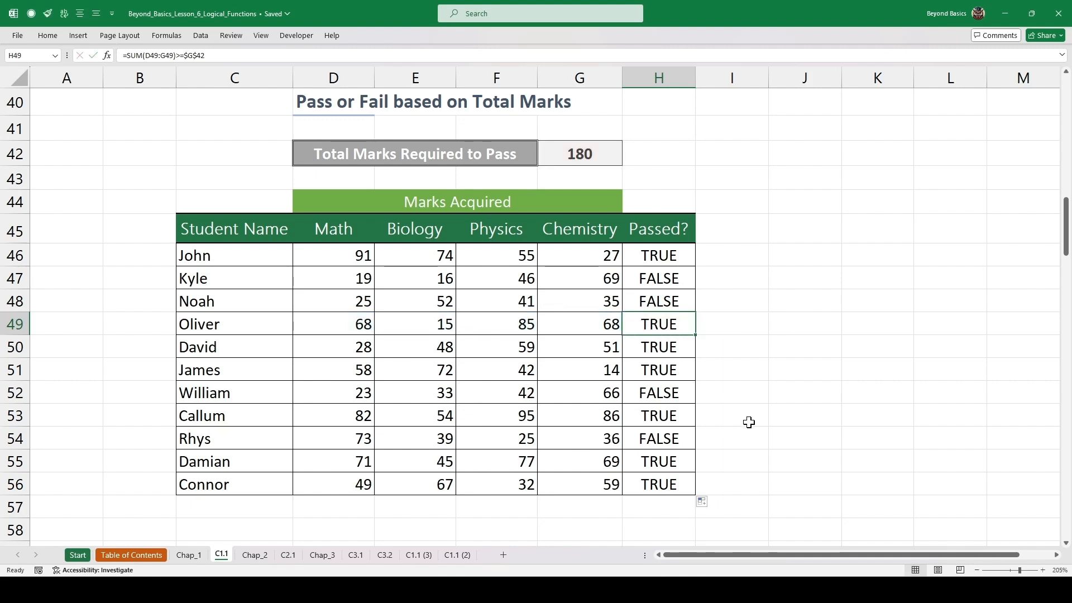
Step: Examine the AND Function section's product table, the last 5 years average revenue in G71, and the two conditions in D68 and D69
key(alt+F3)
scroll(748, 314, down, 3)
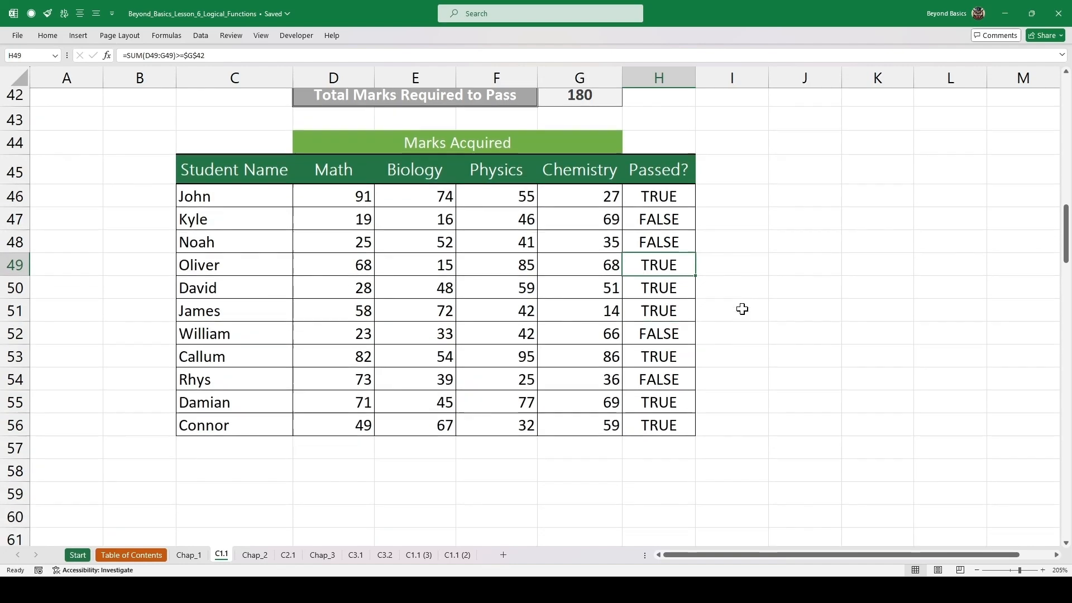
scroll(742, 309, down, 3)
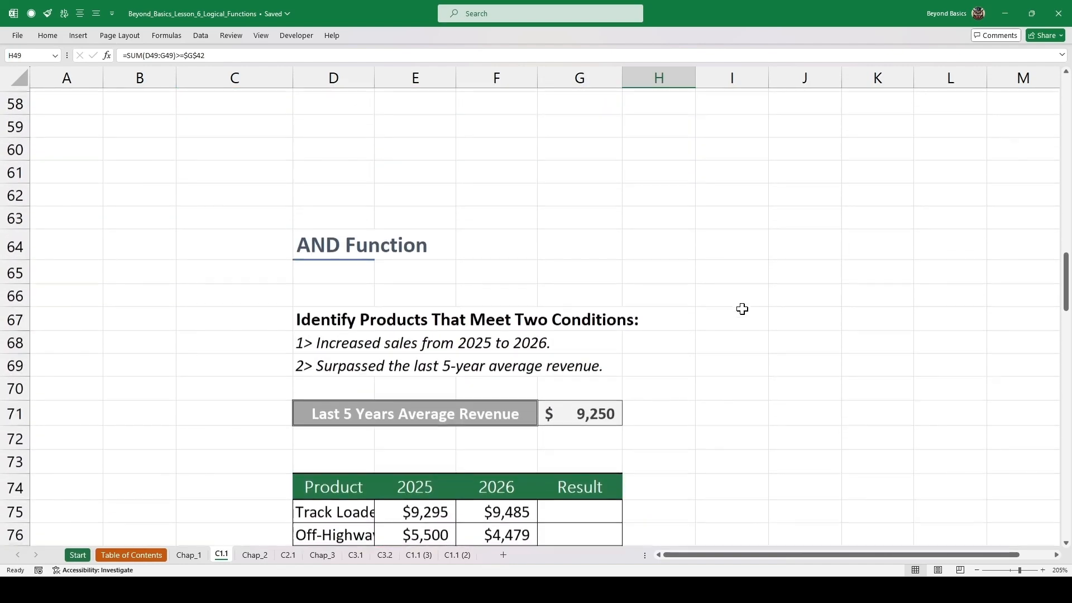
scroll(742, 309, down, 1)
scroll(742, 309, down, 1)
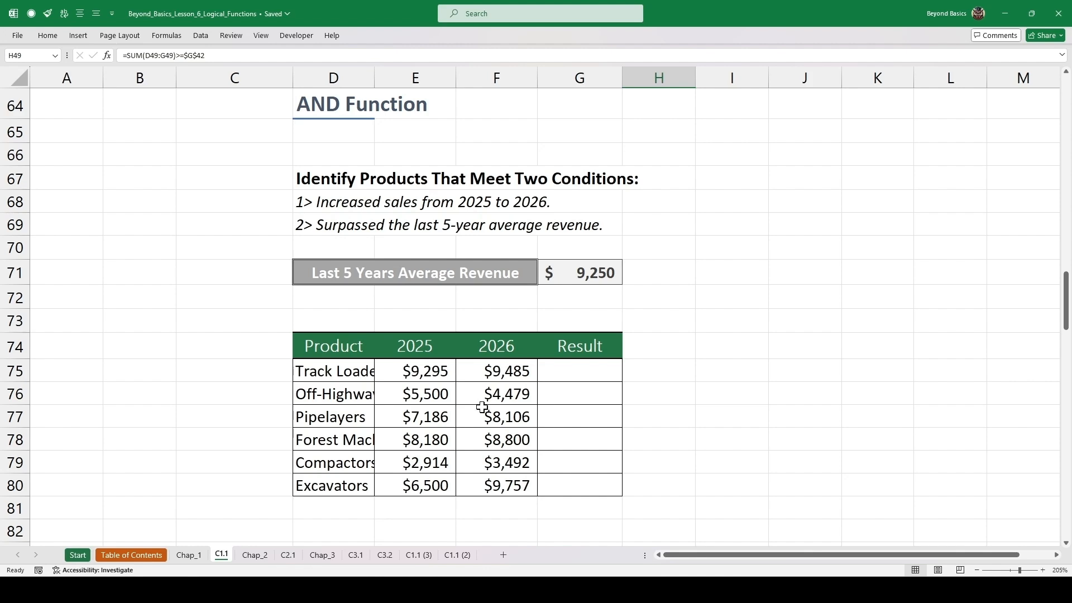
drag(333, 368, 334, 451)
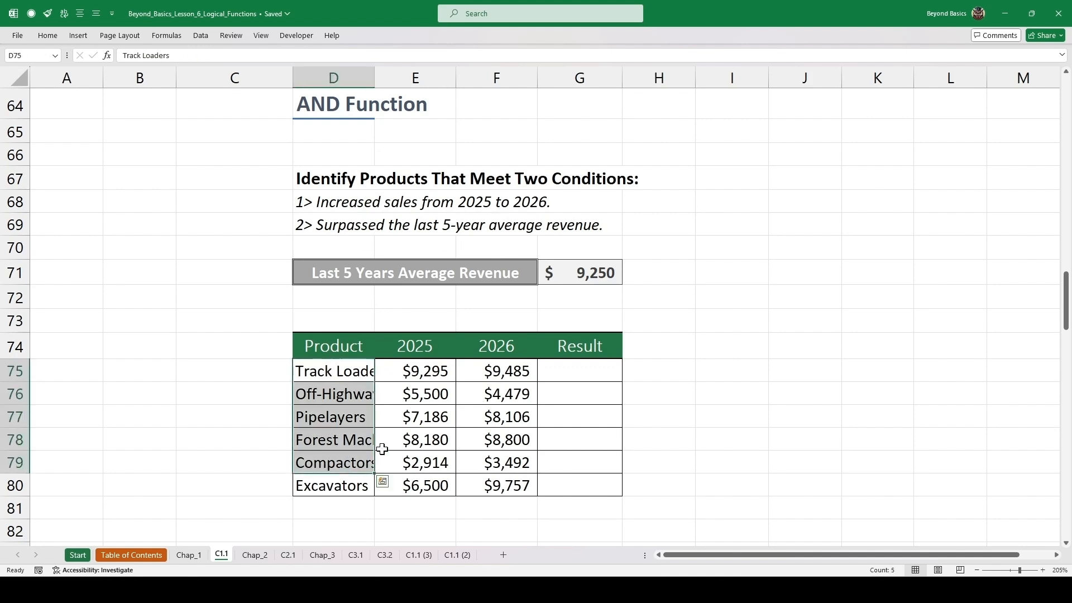
drag(419, 371, 502, 441)
drag(433, 348, 476, 347)
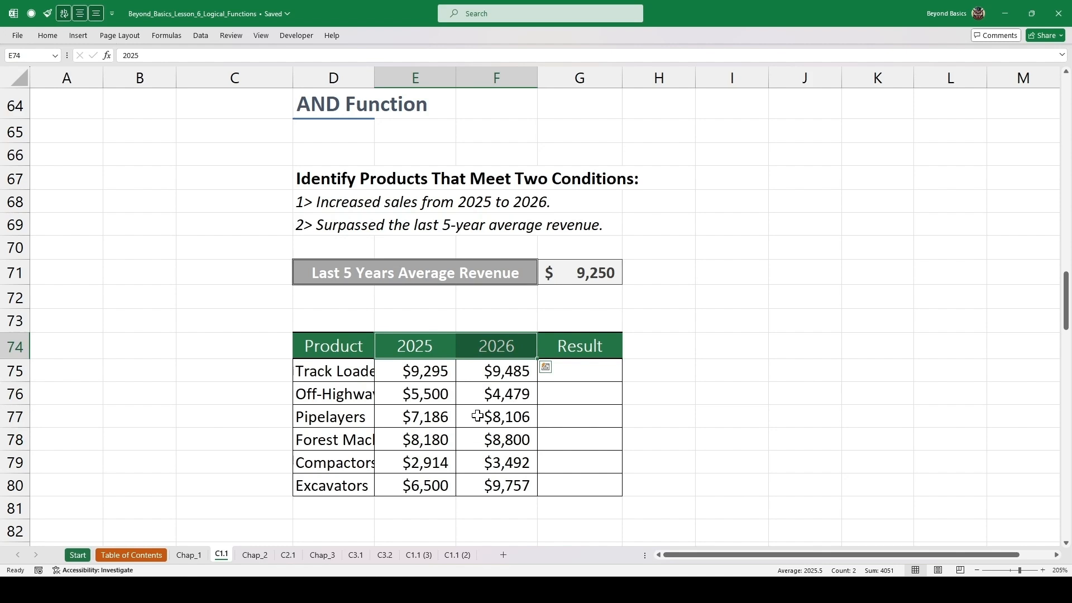
click(586, 349)
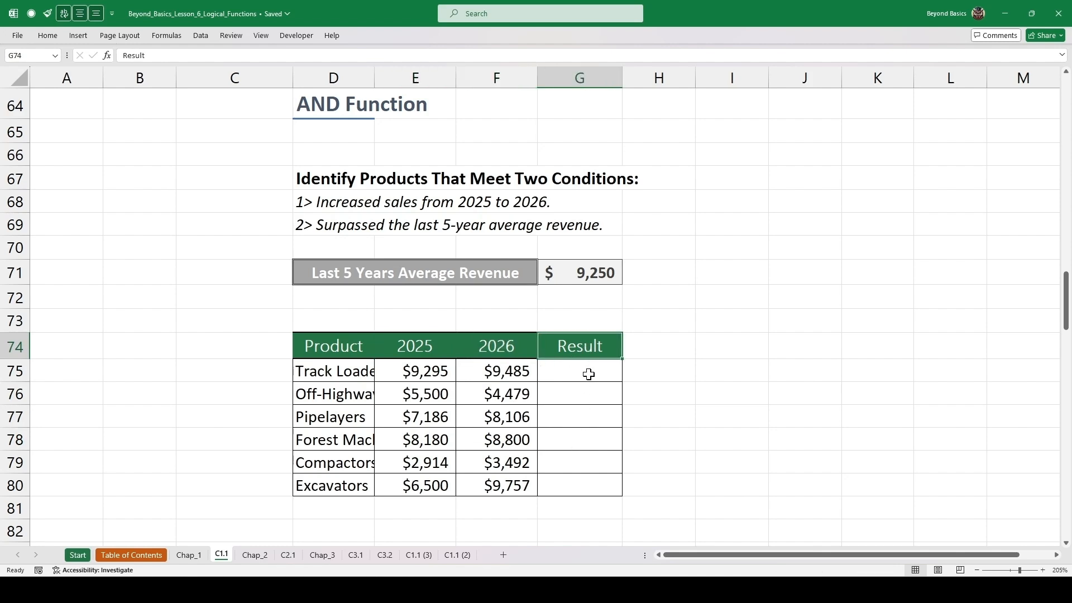
click(581, 275)
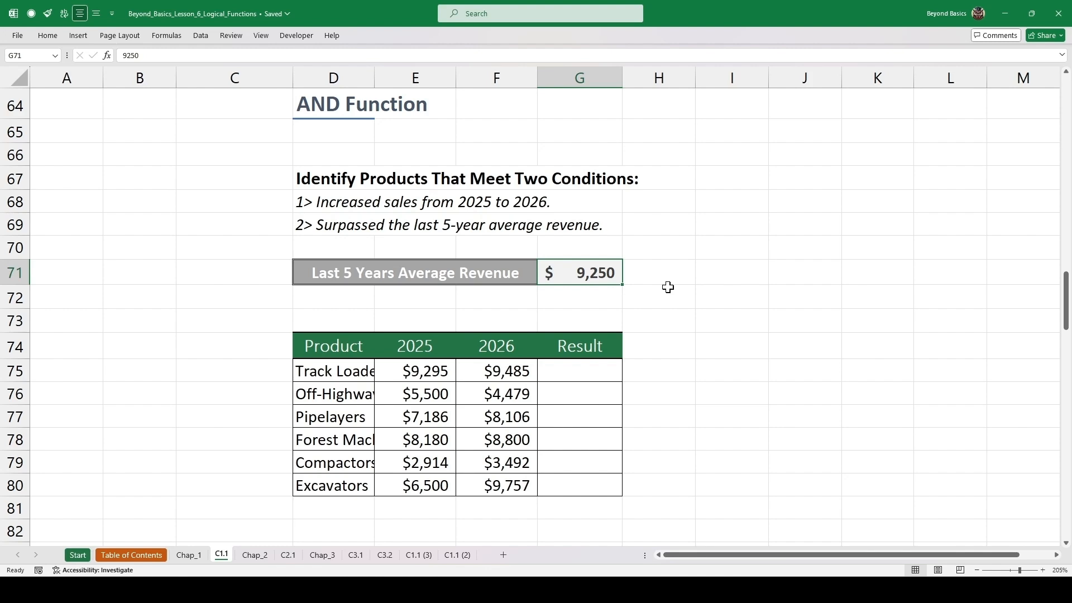
click(349, 202)
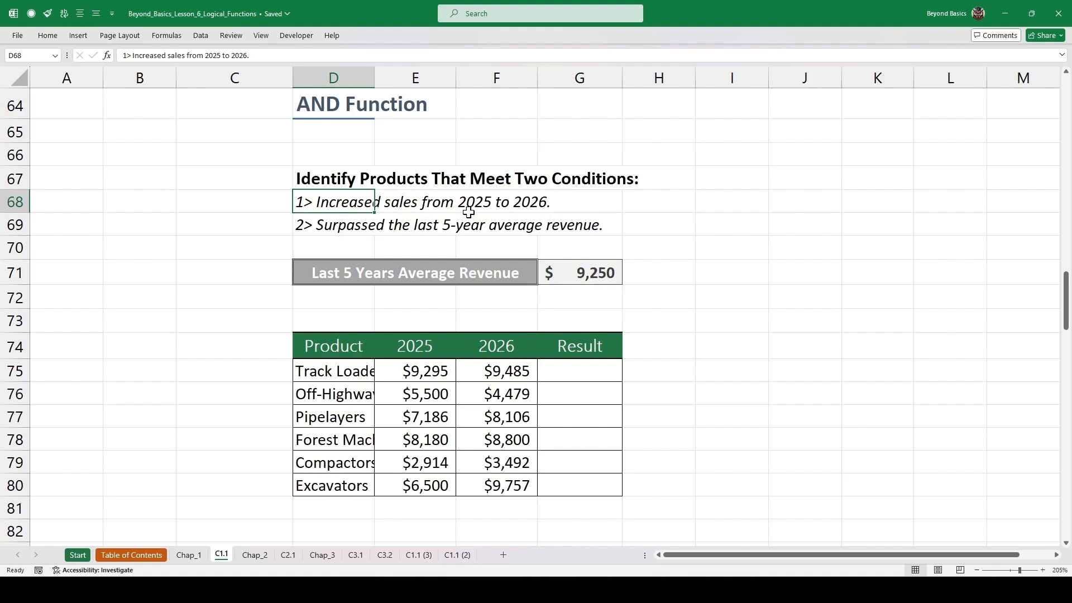
click(357, 226)
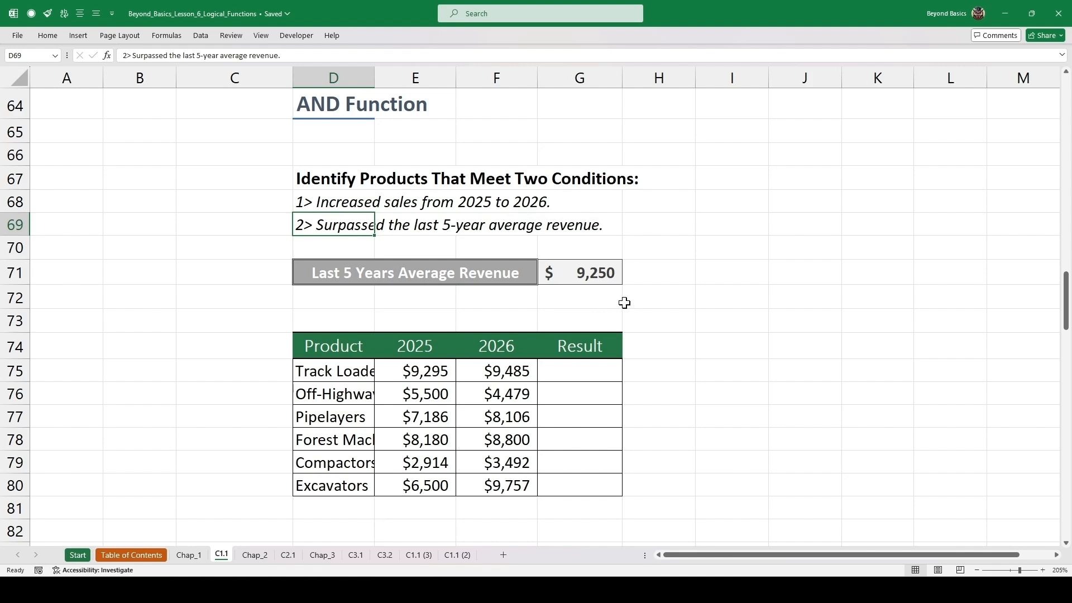
Step: Enter =AND(F75>E75,F75>$G$71) in G75 to test the first product against both conditions
click(592, 374)
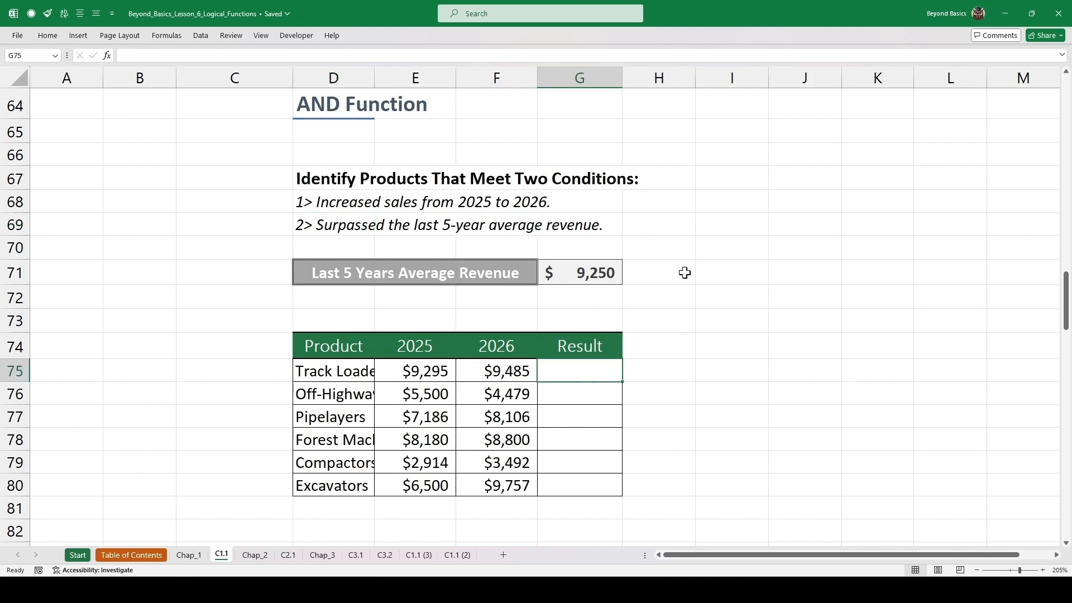
text(=AND()
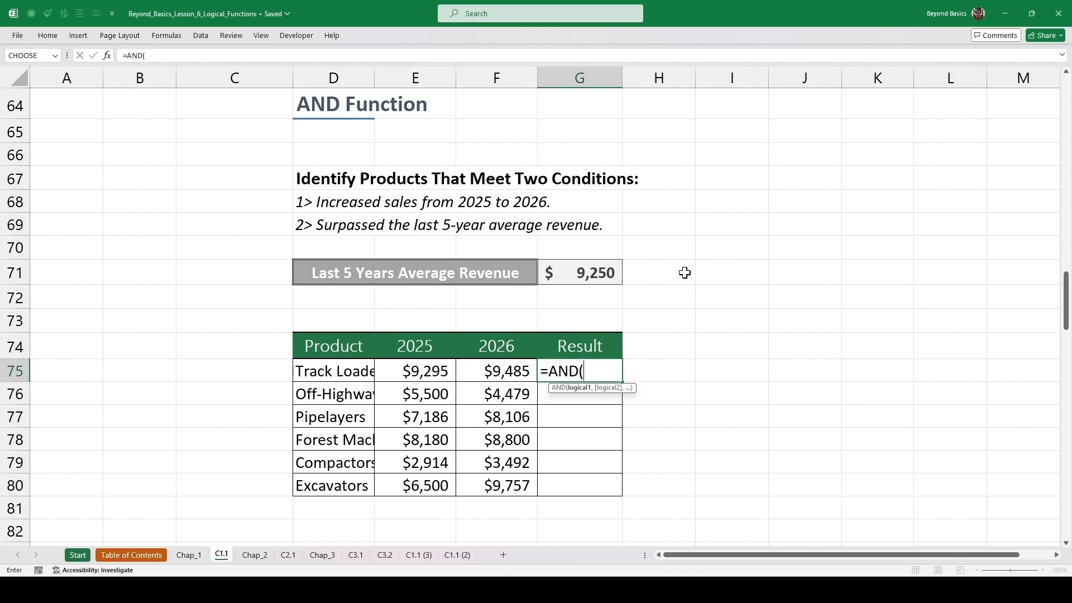
click(507, 369)
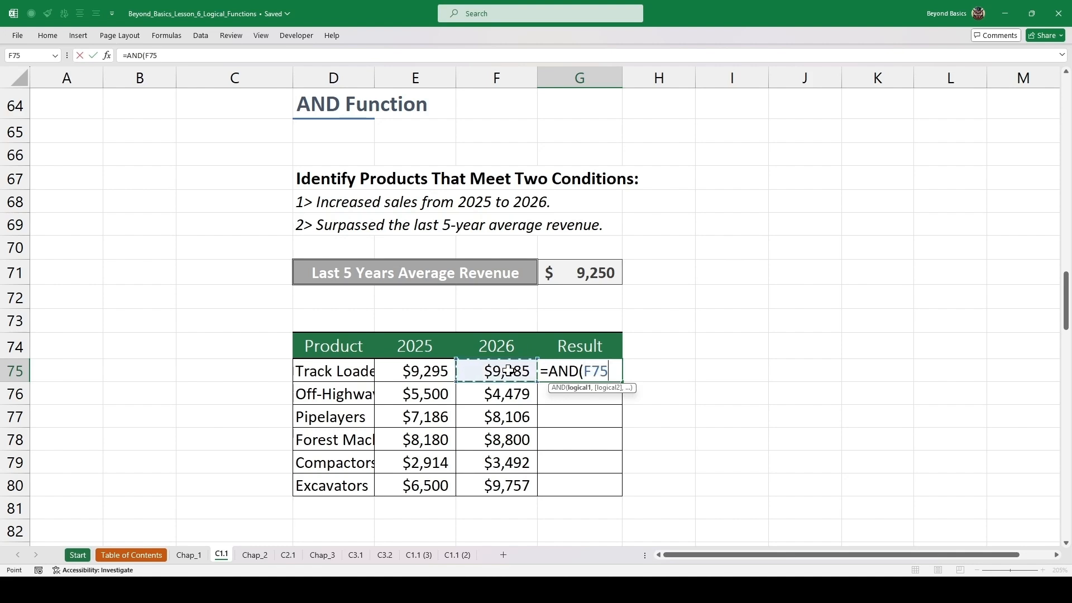
text(>)
click(415, 368)
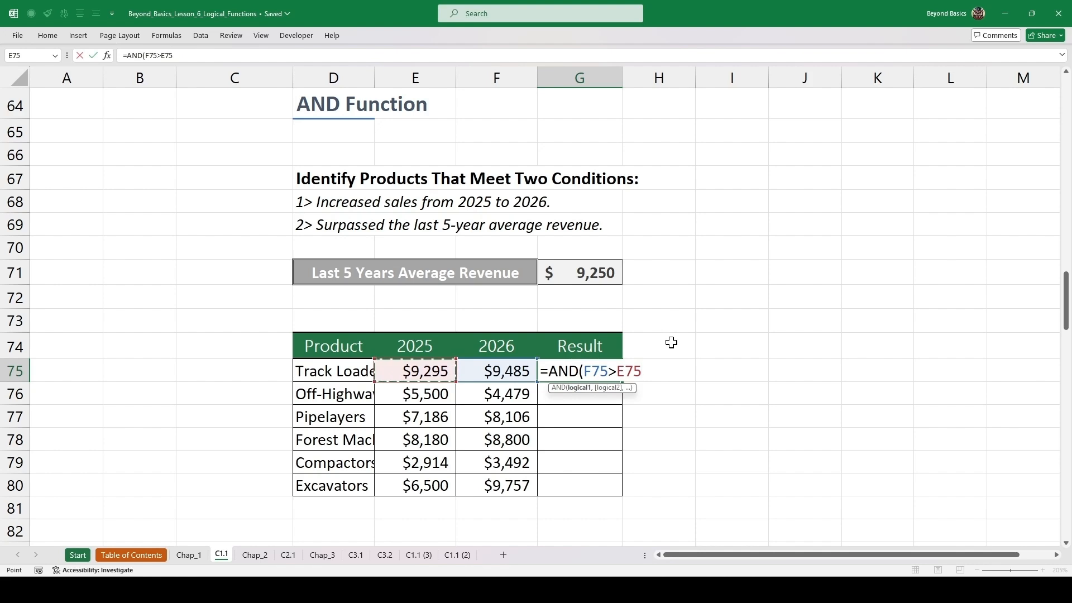
text(,)
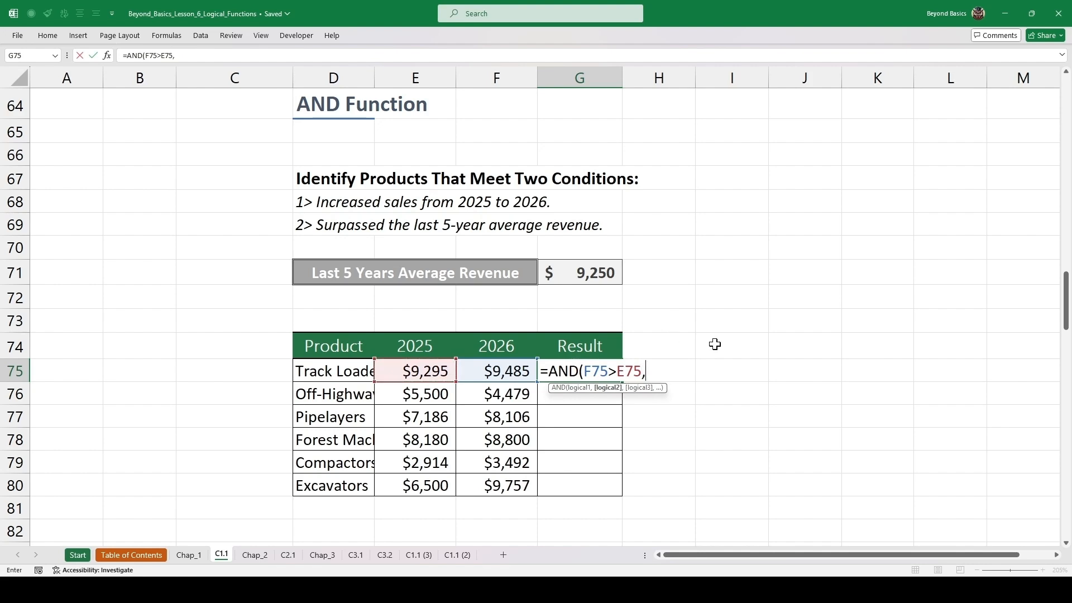
click(502, 371)
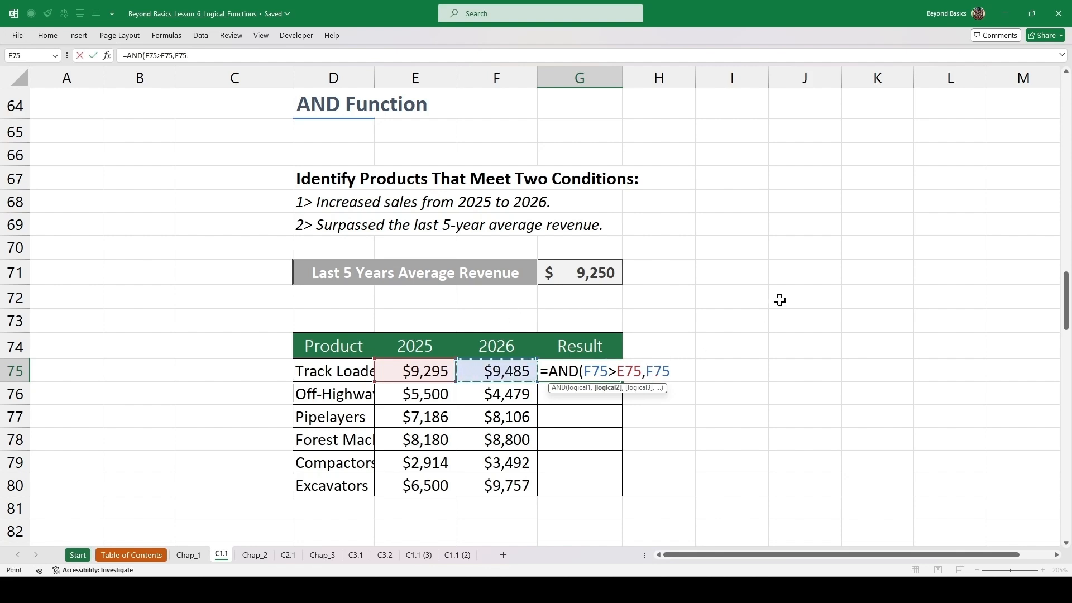
text(>)
click(576, 274)
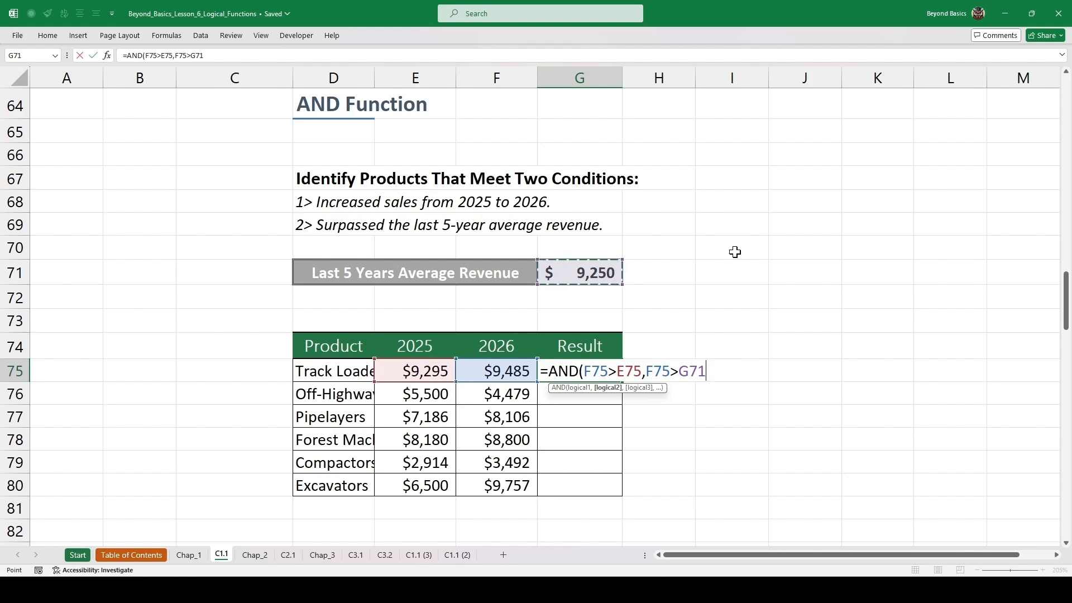
key(F4)
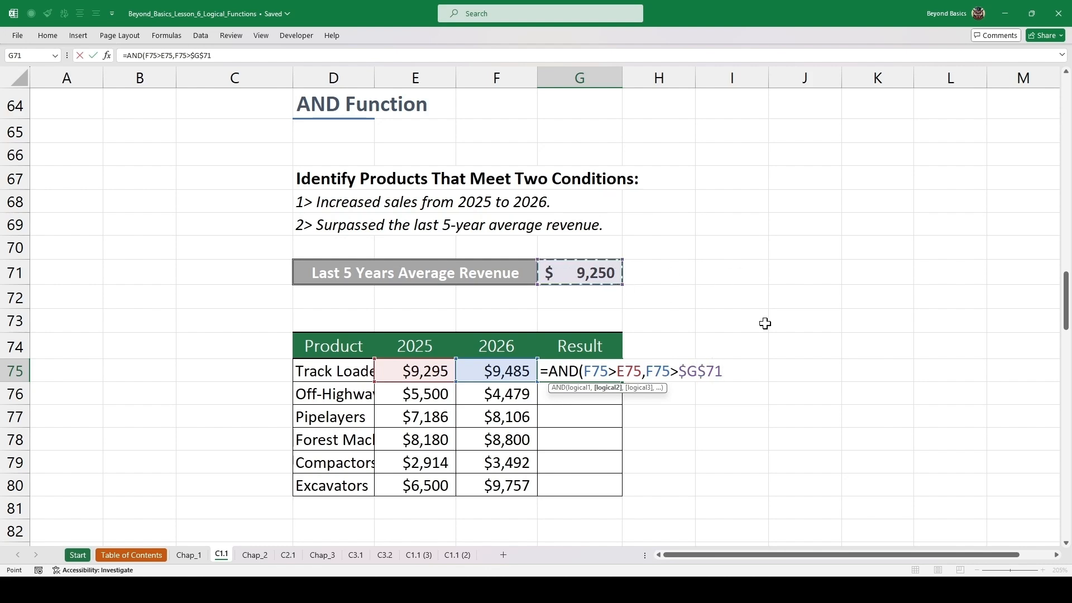
text())
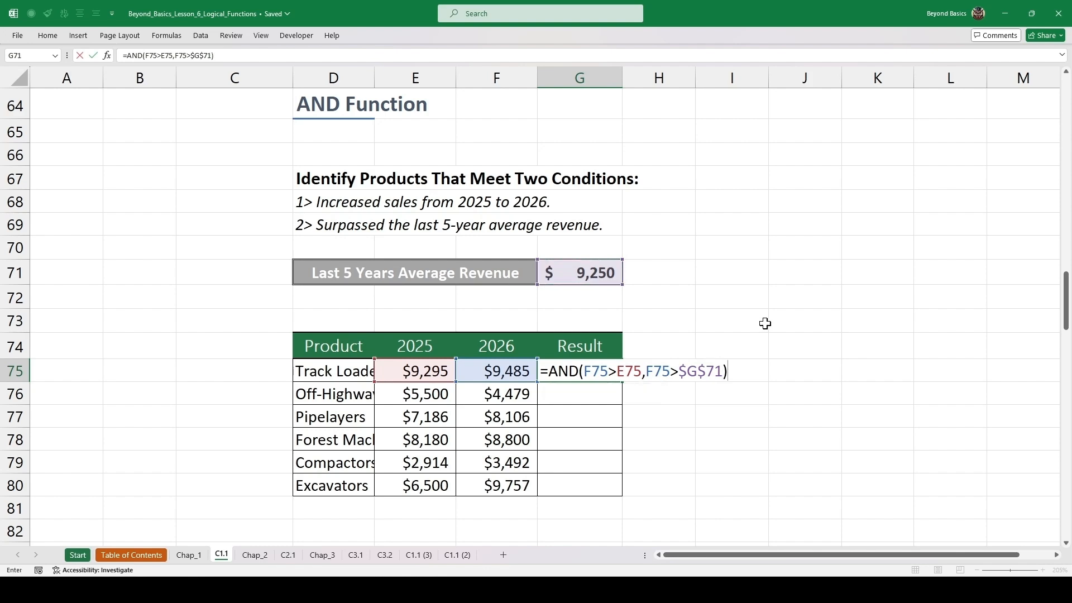
key(ctrl+Return)
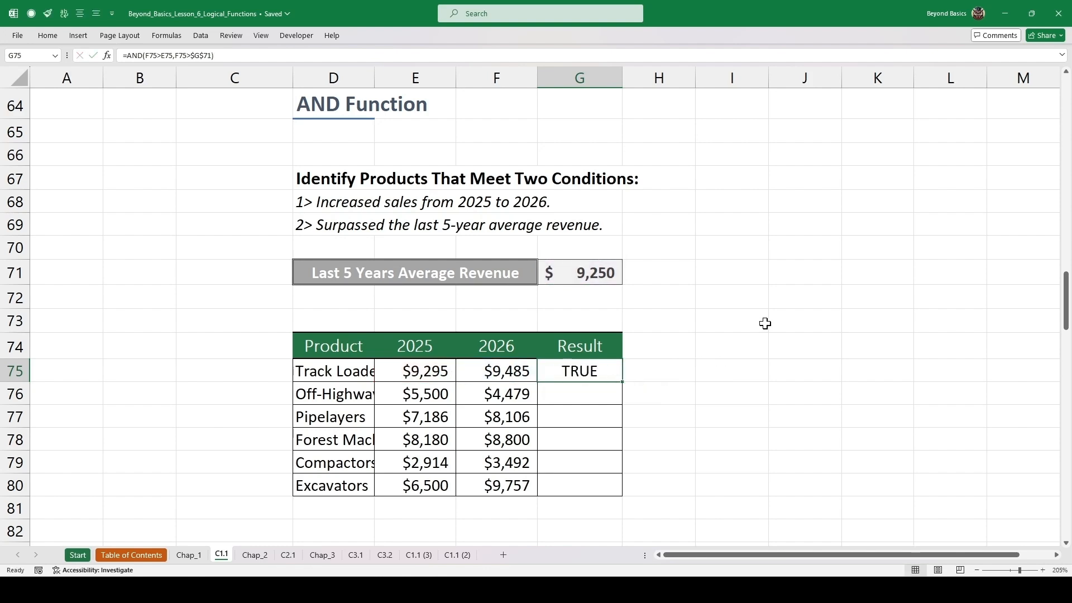
Step: Fill the AND test down the Result column to G80 and inspect the copied formula in G76
double_click(624, 384)
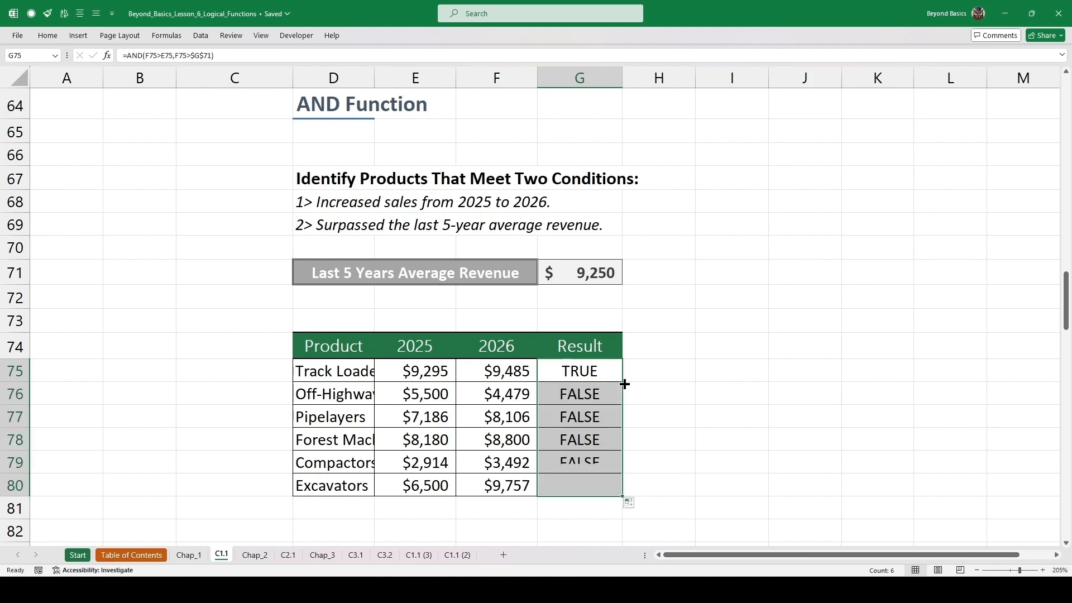
click(595, 399)
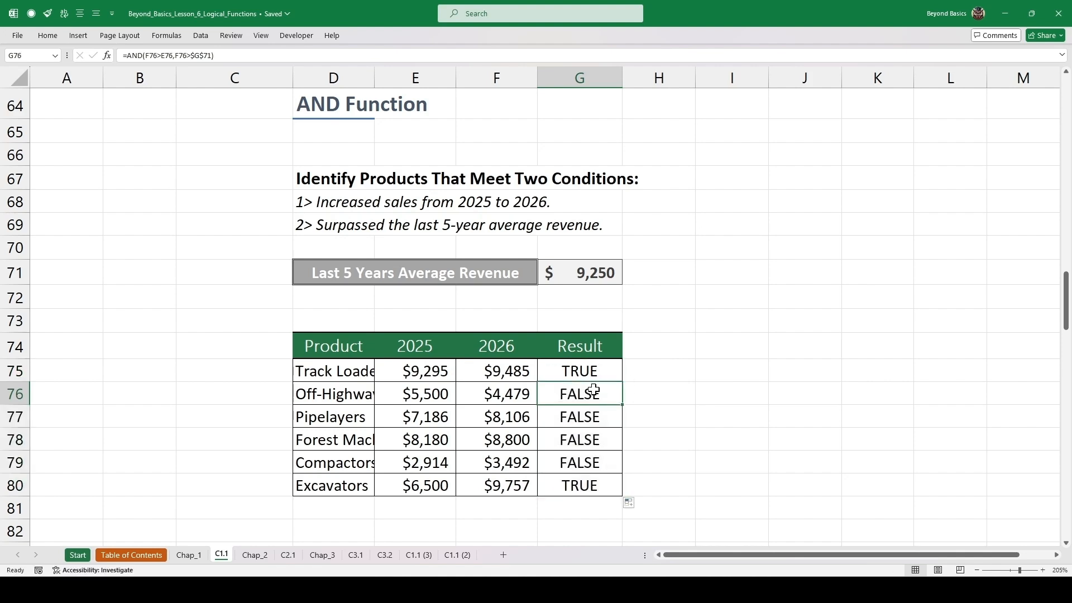
double_click(596, 399)
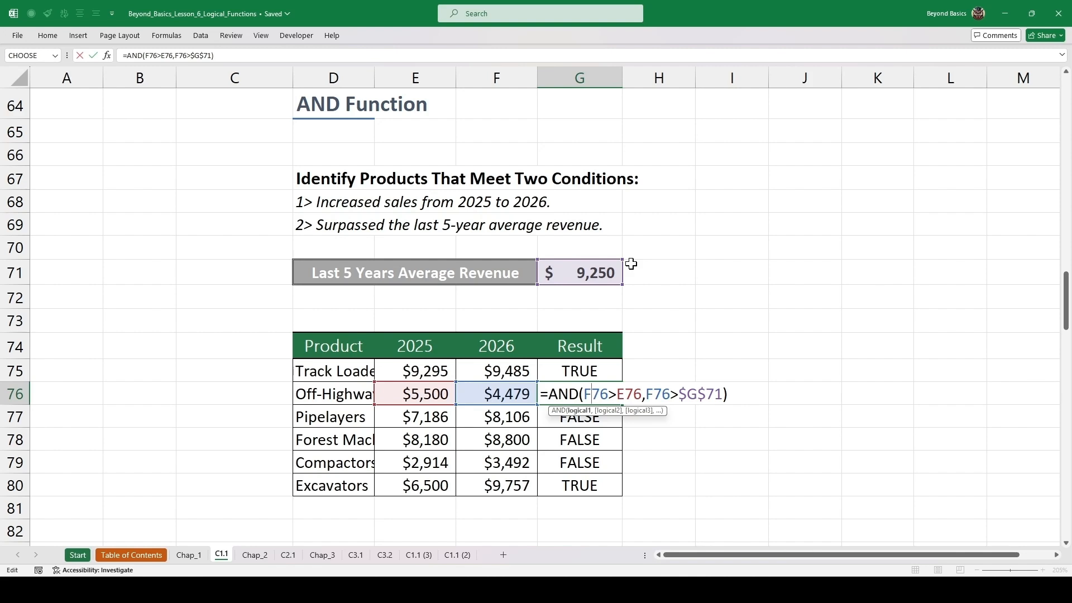
key(ctrl+Return)
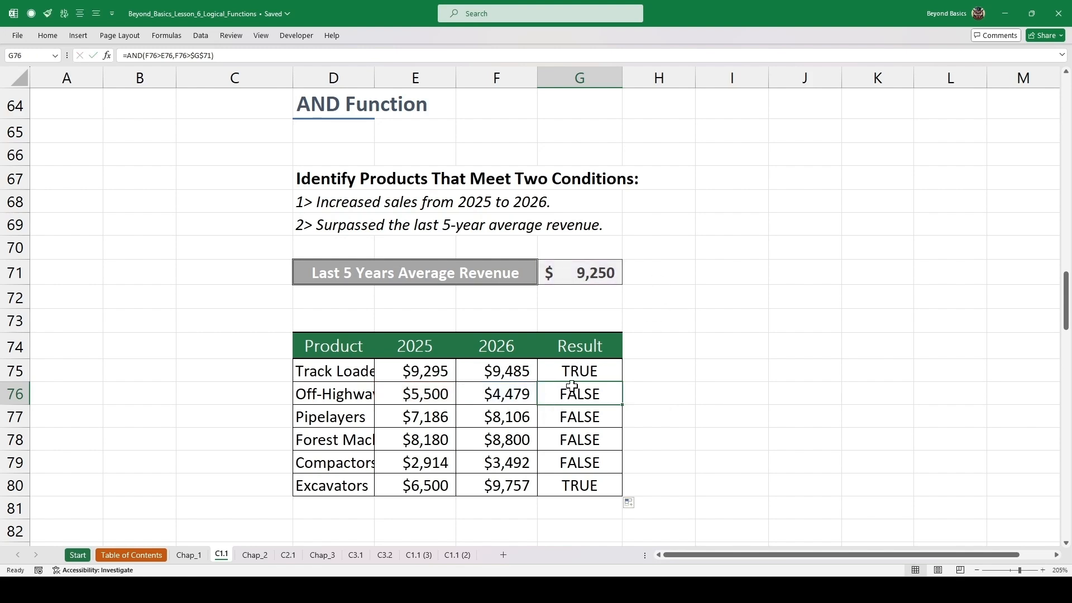
Step: Review the AND formula in G75 against the product's 2025 and 2026 sales in E75 and F75
double_click(583, 371)
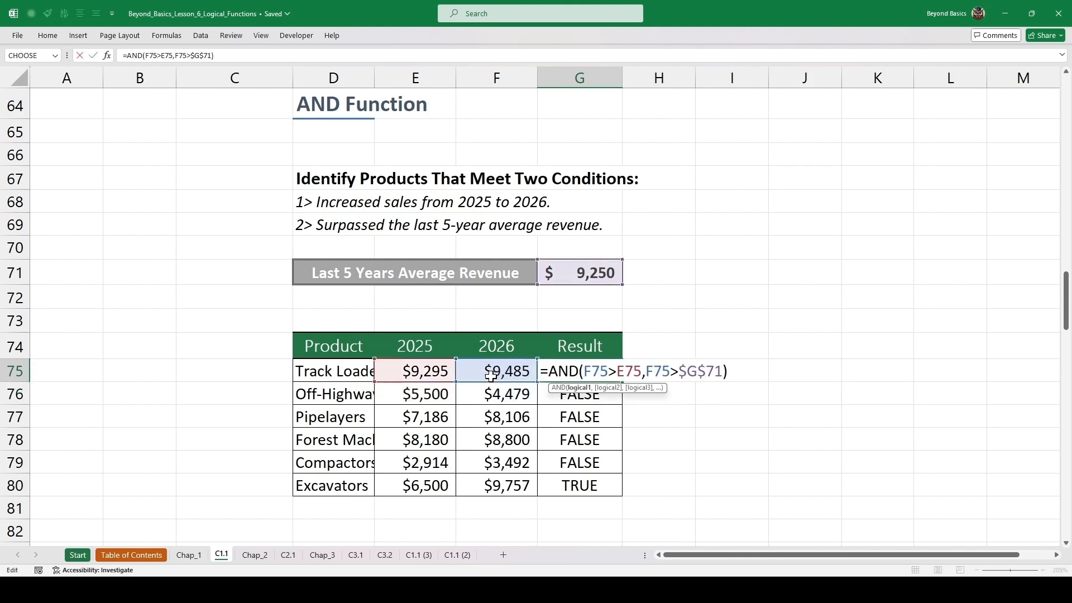
key(ctrl+Return)
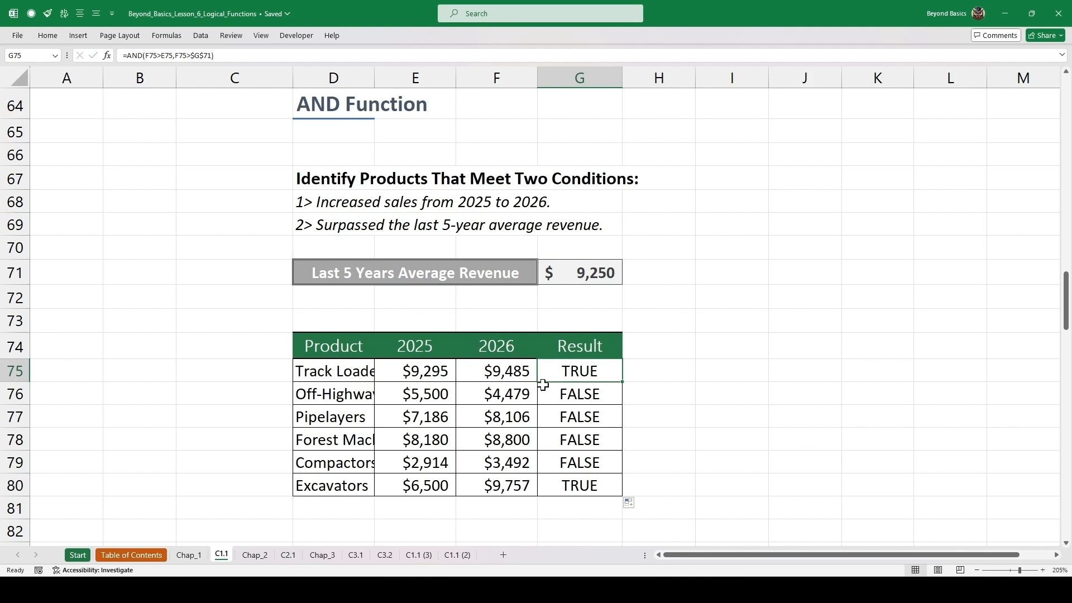
click(423, 369)
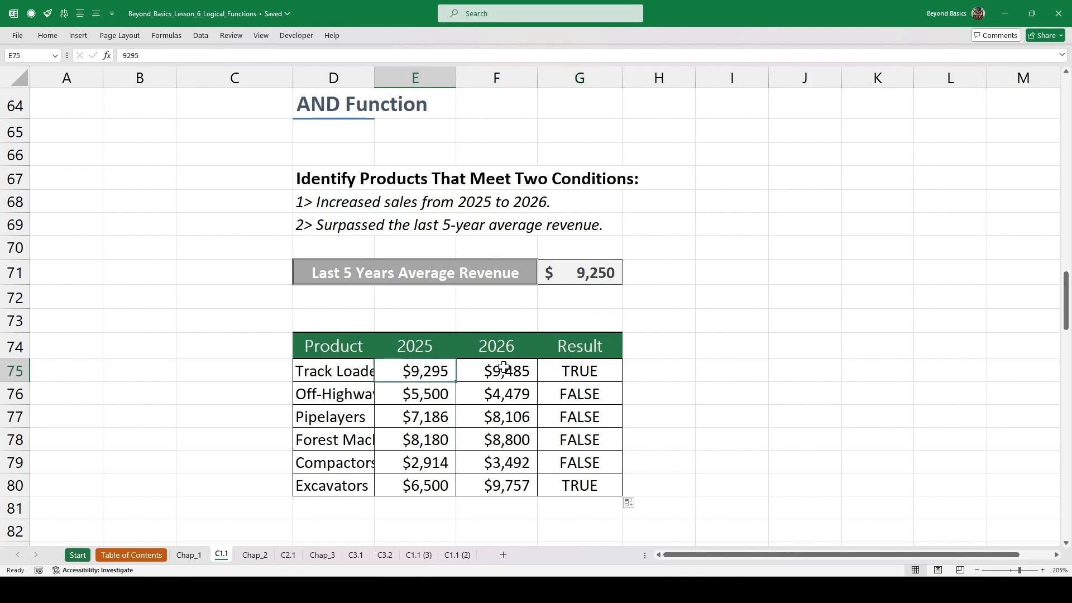
click(504, 367)
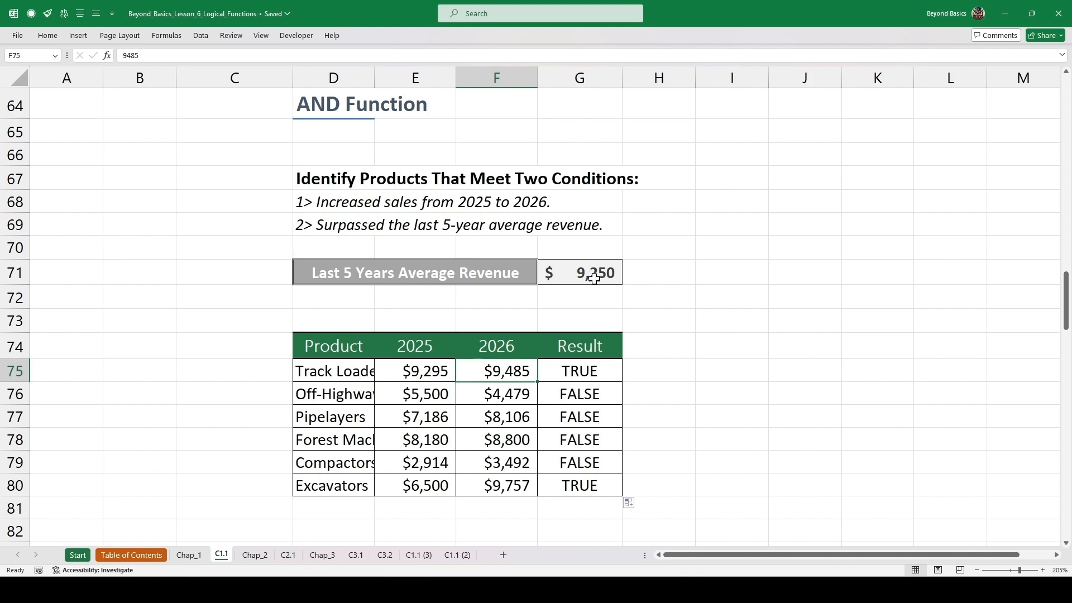
double_click(579, 370)
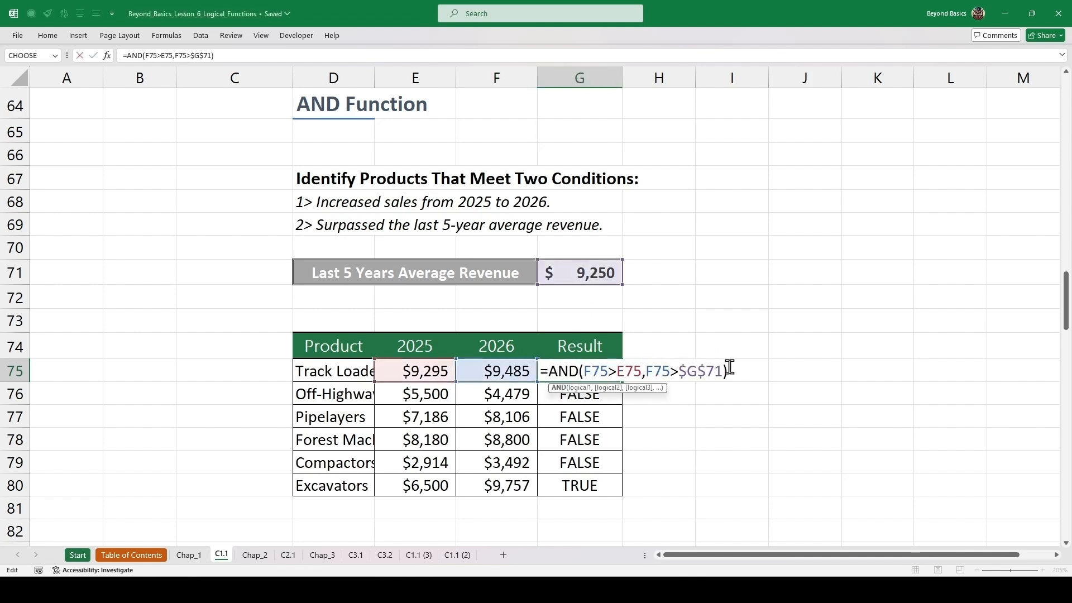
key(Escape)
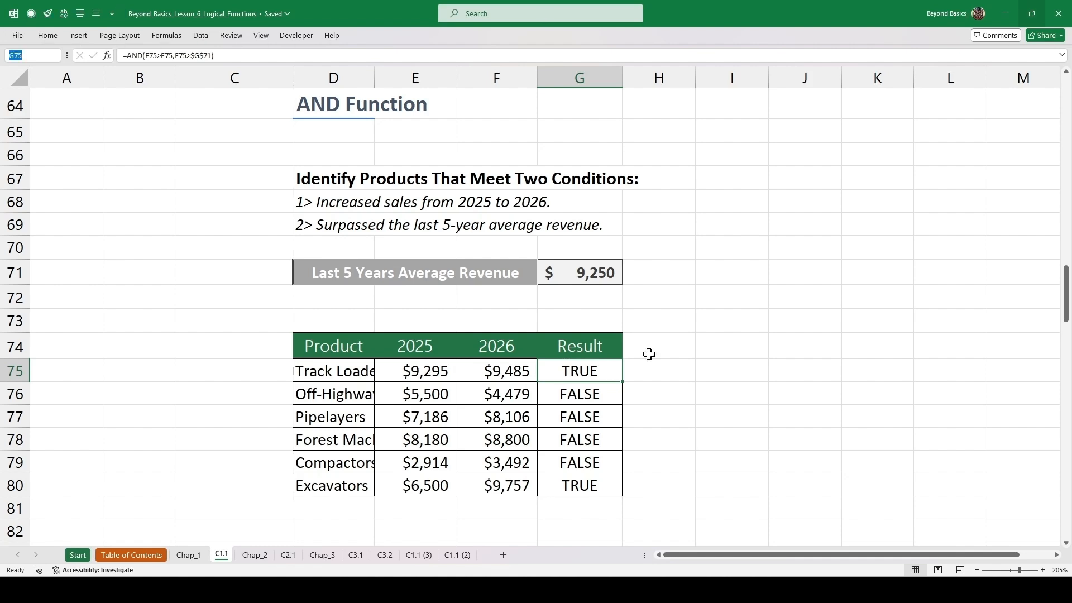
Step: Examine the Checking Bonus Eligibility for Employees section: the criteria in D94:E94 and the employee table's name, region, sales, AND and AND2 columns
scroll(641, 355, down, 7)
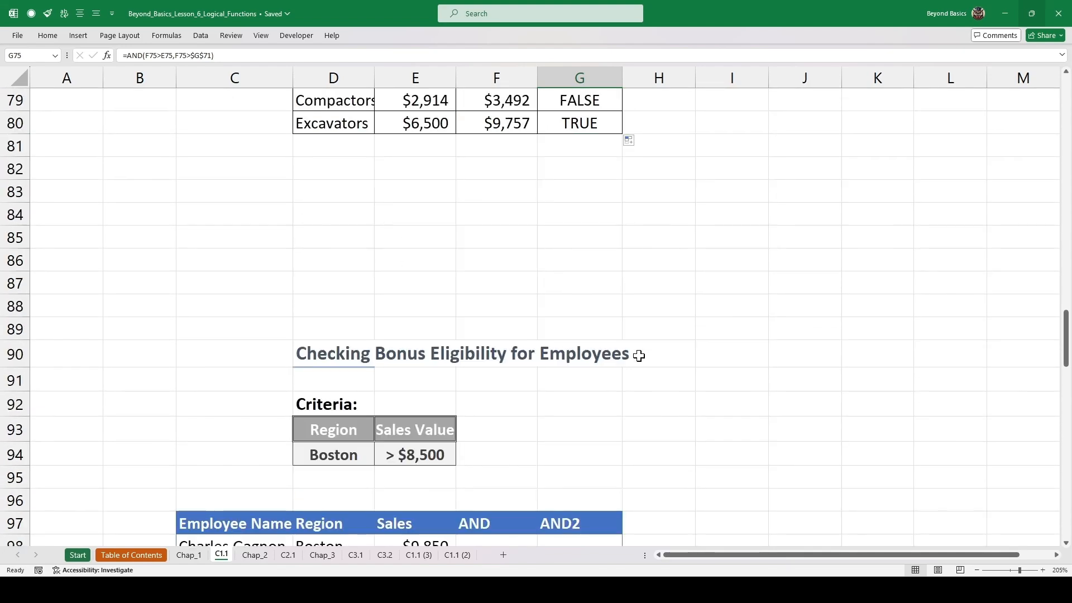
scroll(639, 356, down, 2)
scroll(639, 356, up, 1)
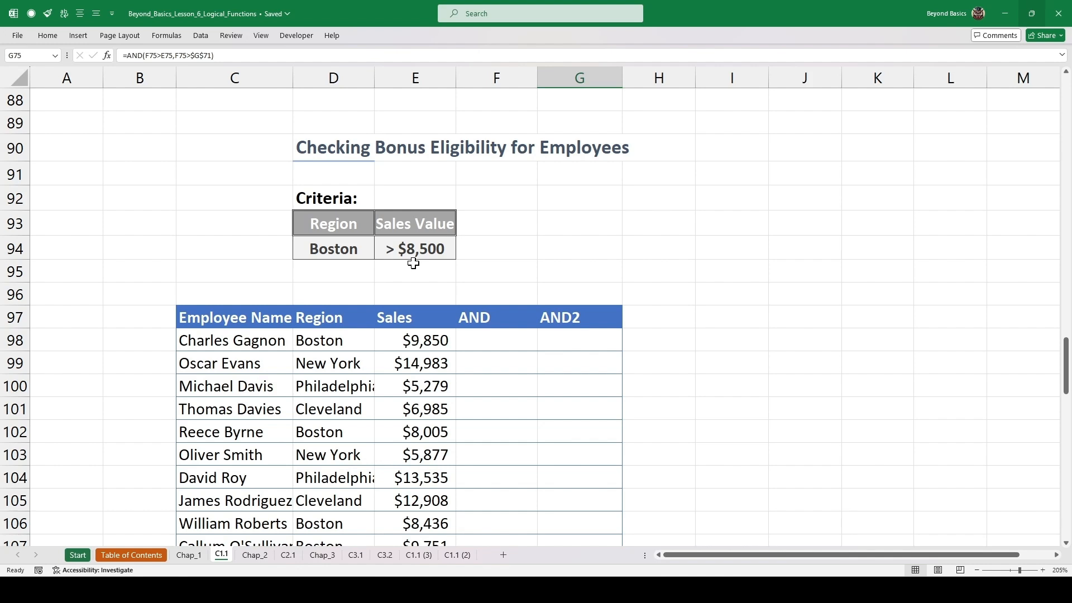
drag(354, 246, 435, 246)
click(550, 252)
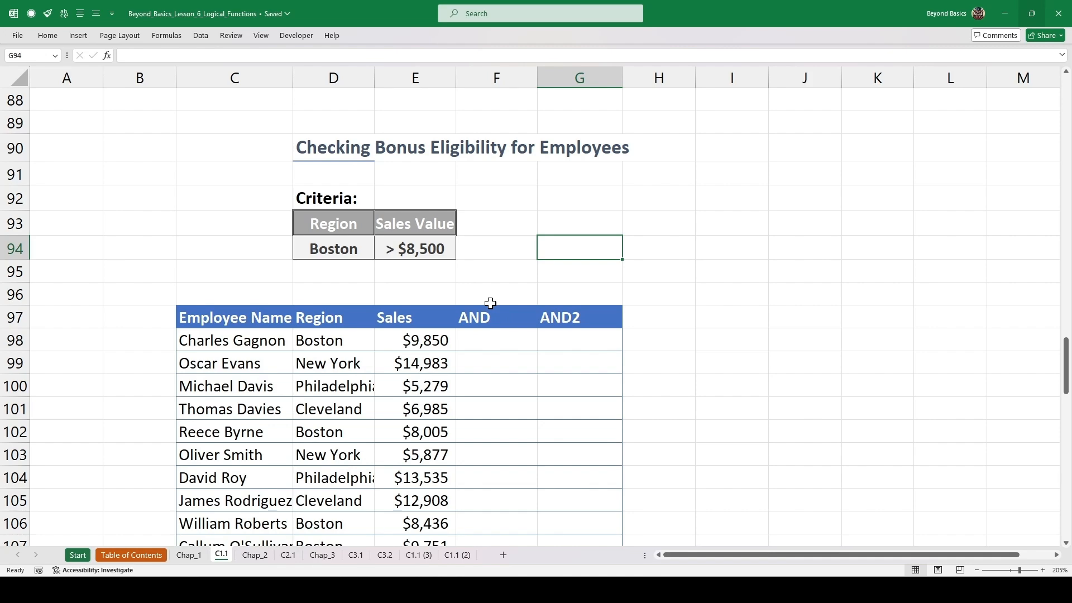
scroll(491, 303, down, 1)
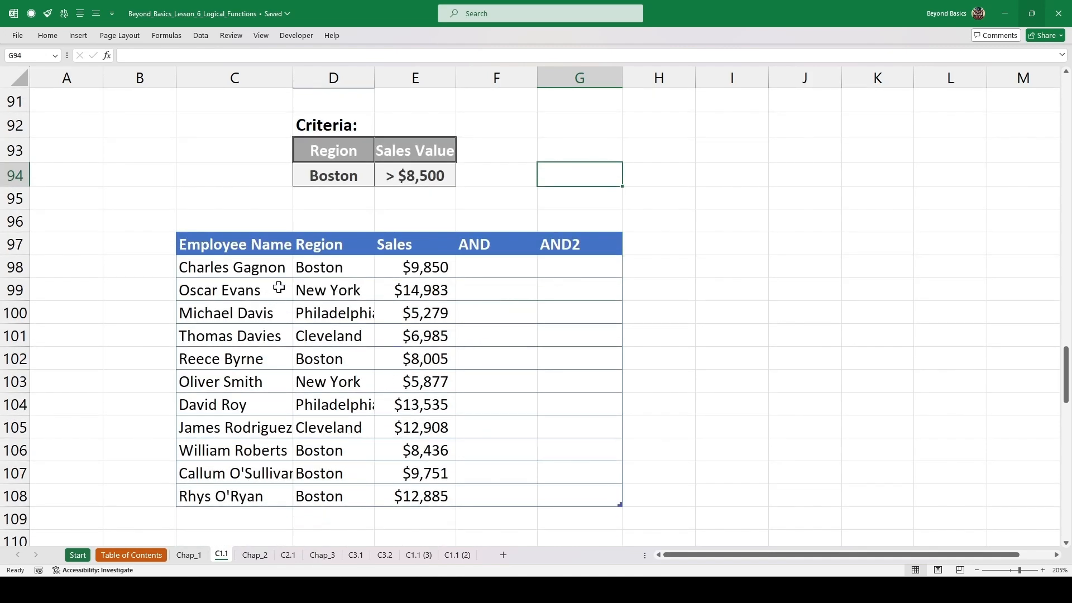
drag(272, 266, 269, 336)
drag(353, 270, 371, 313)
click(434, 270)
drag(435, 270, 445, 354)
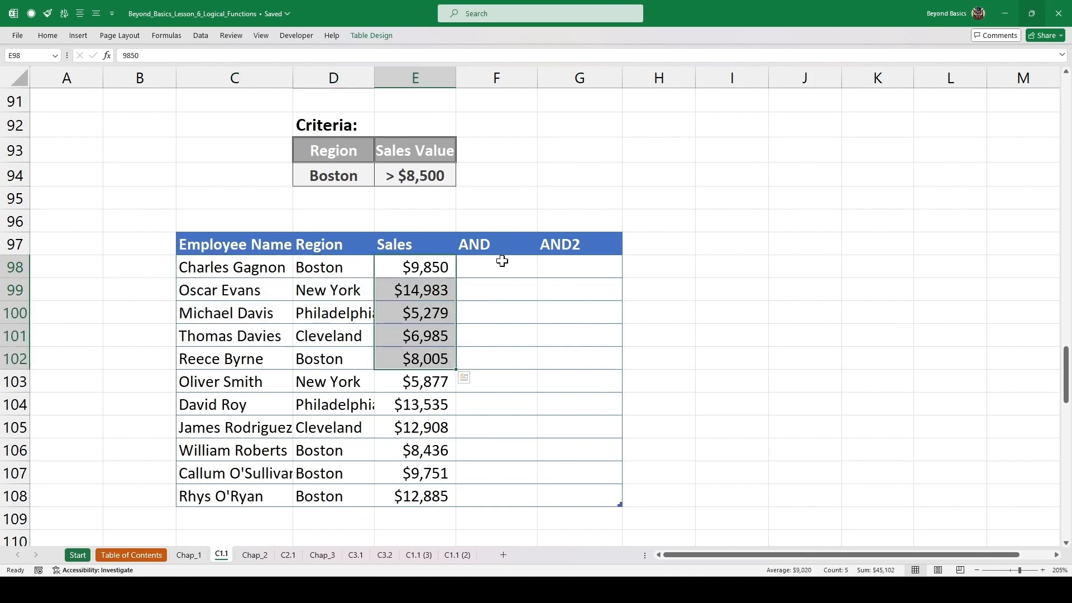
drag(513, 245, 586, 424)
click(529, 363)
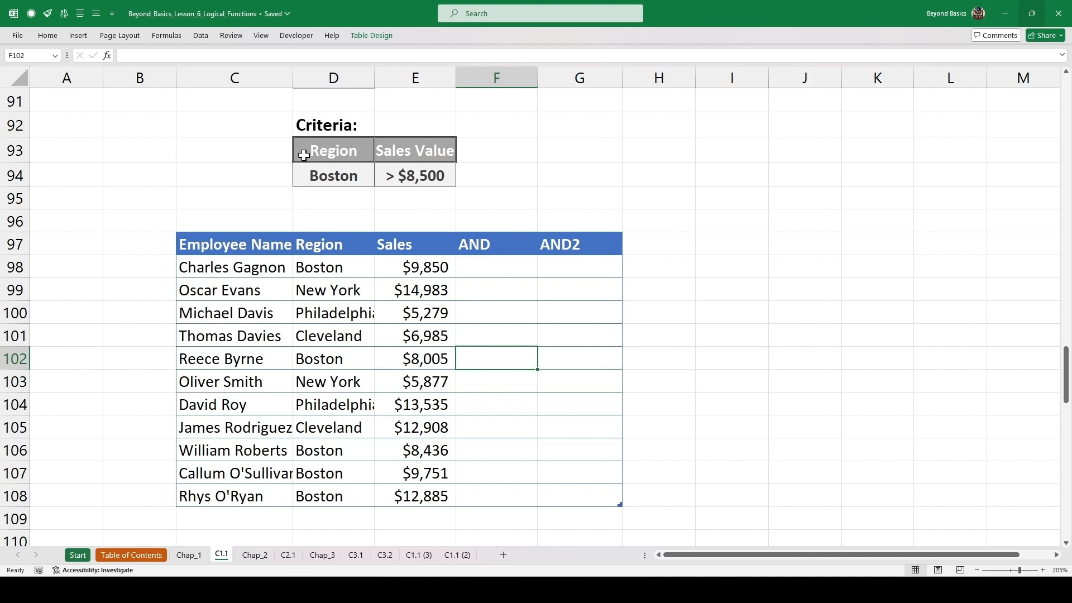
Step: Inspect the Region and Sales Value criteria, checking the defined names of cells D94 and E94
drag(359, 147, 359, 166)
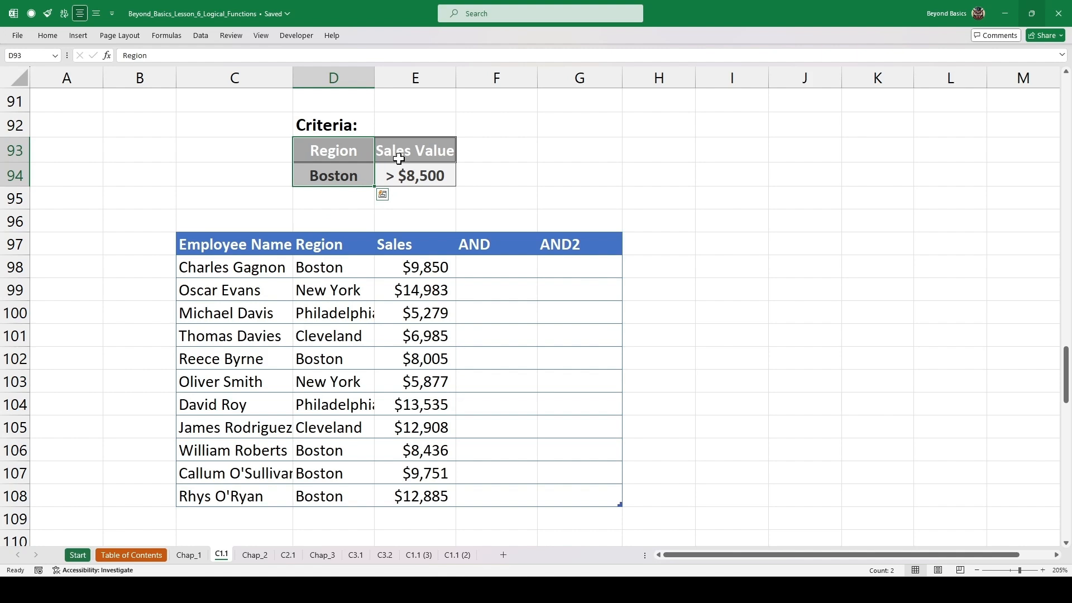
drag(427, 152, 430, 173)
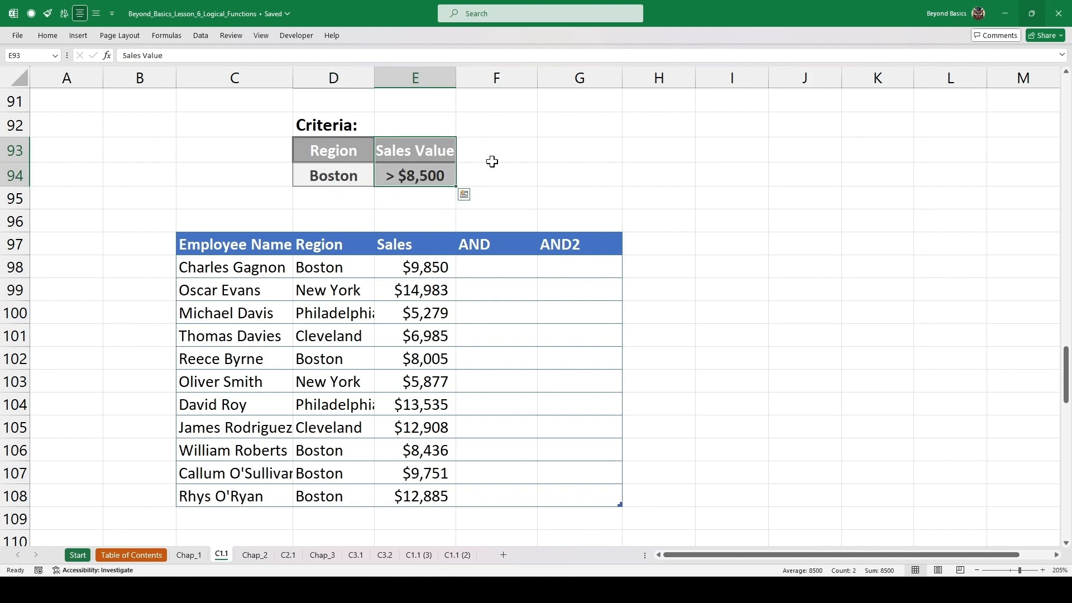
click(327, 179)
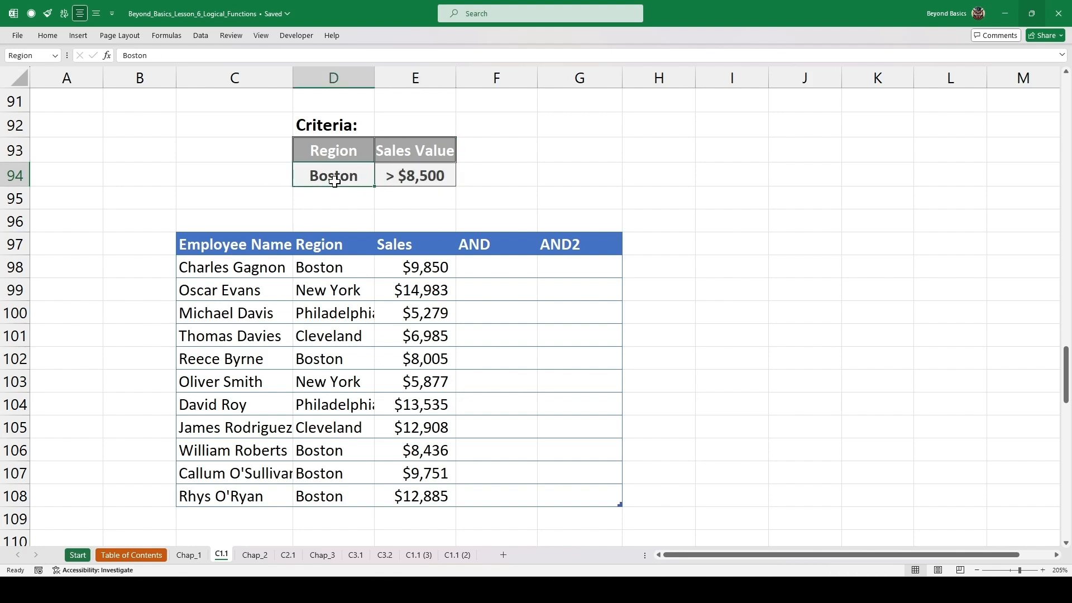
click(406, 177)
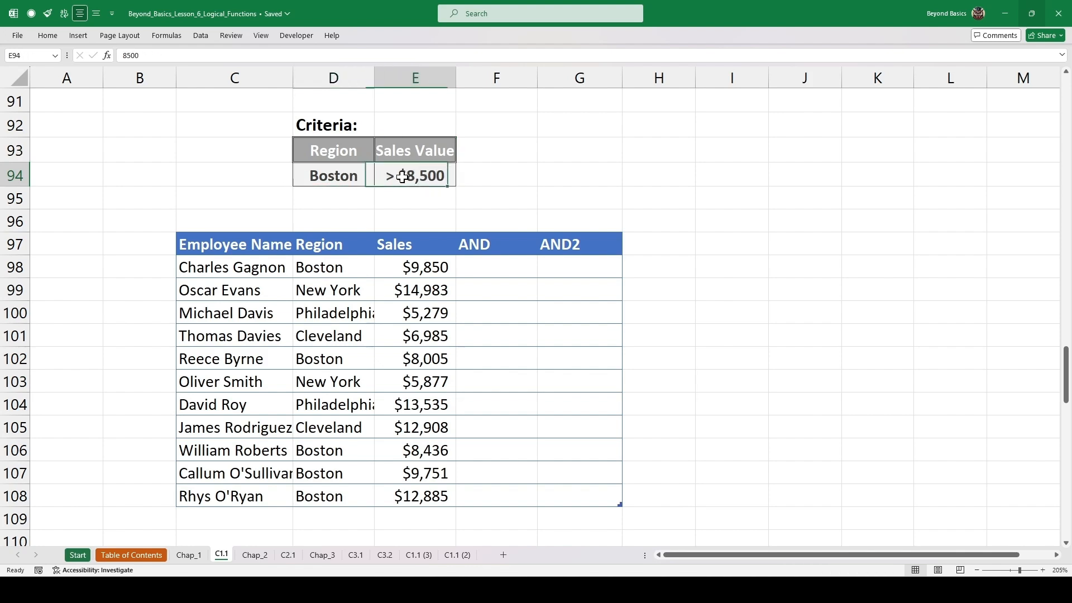
click(335, 171)
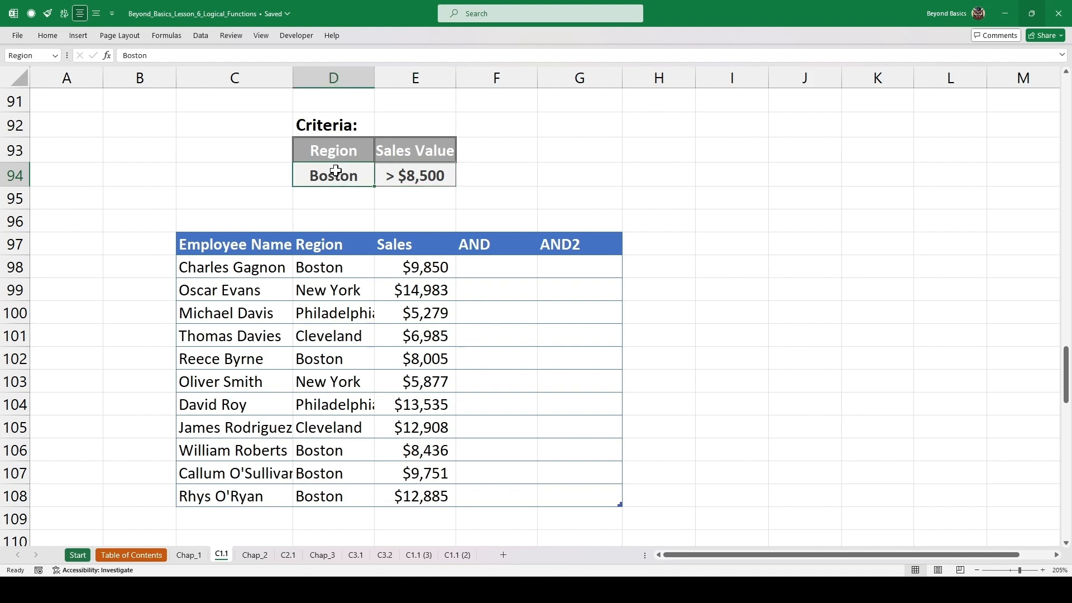
click(417, 169)
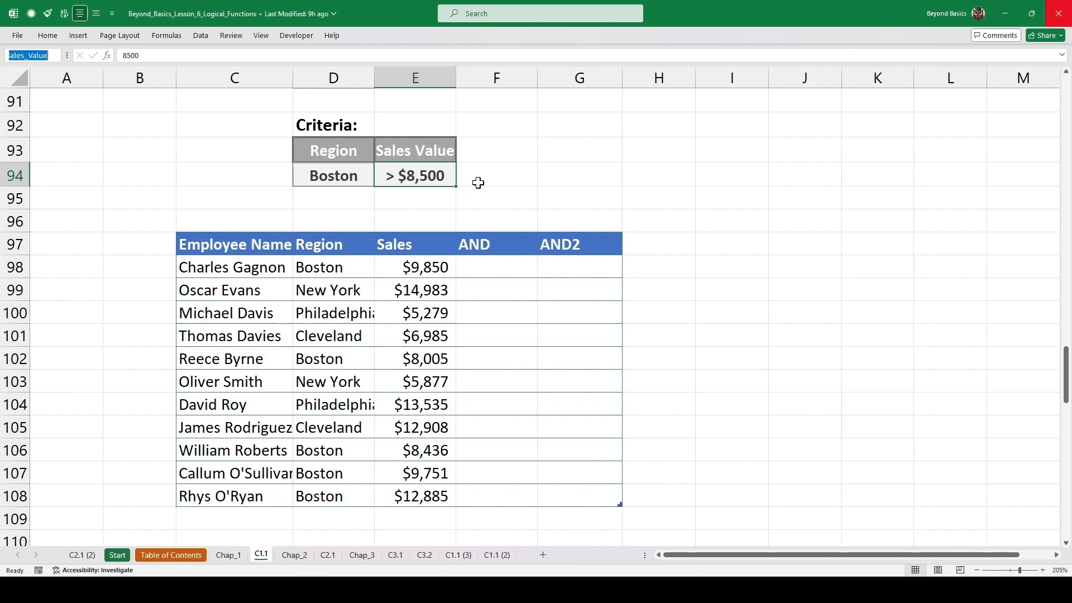
click(493, 269)
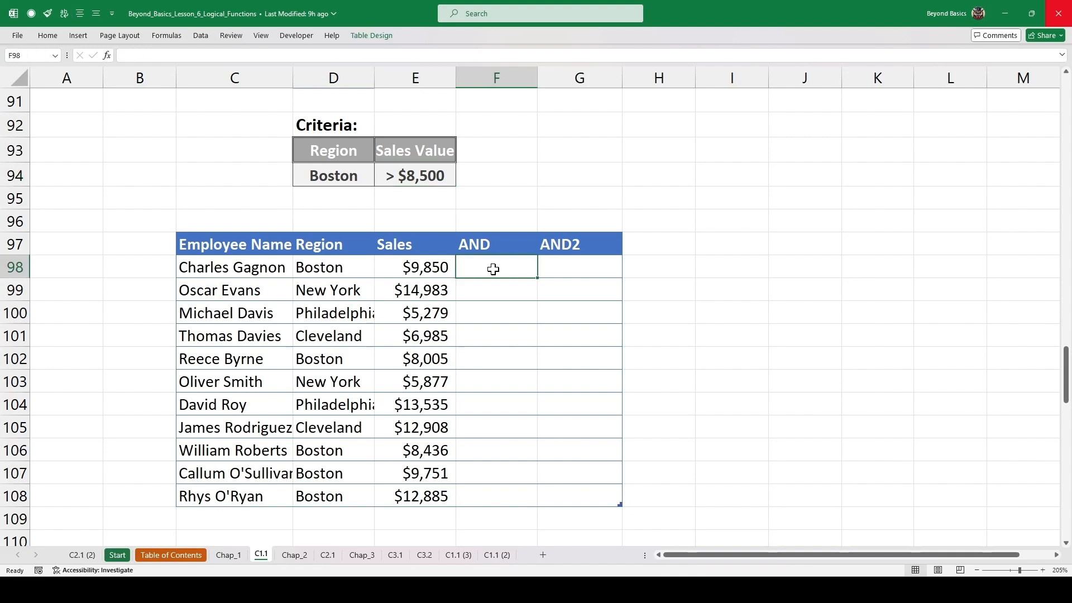
text(=and)
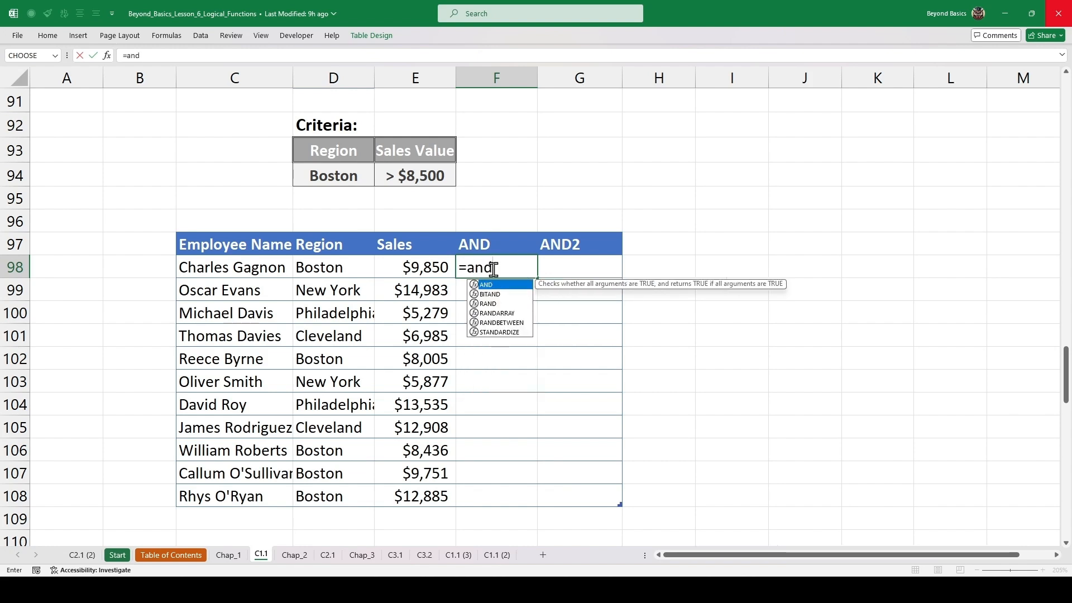
key(Tab)
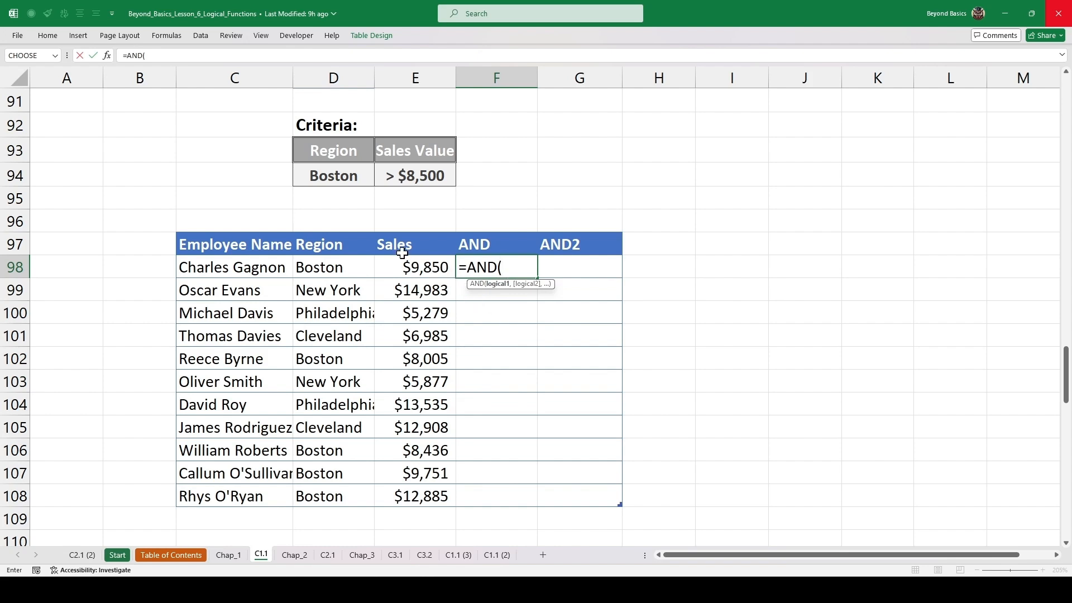
click(335, 267)
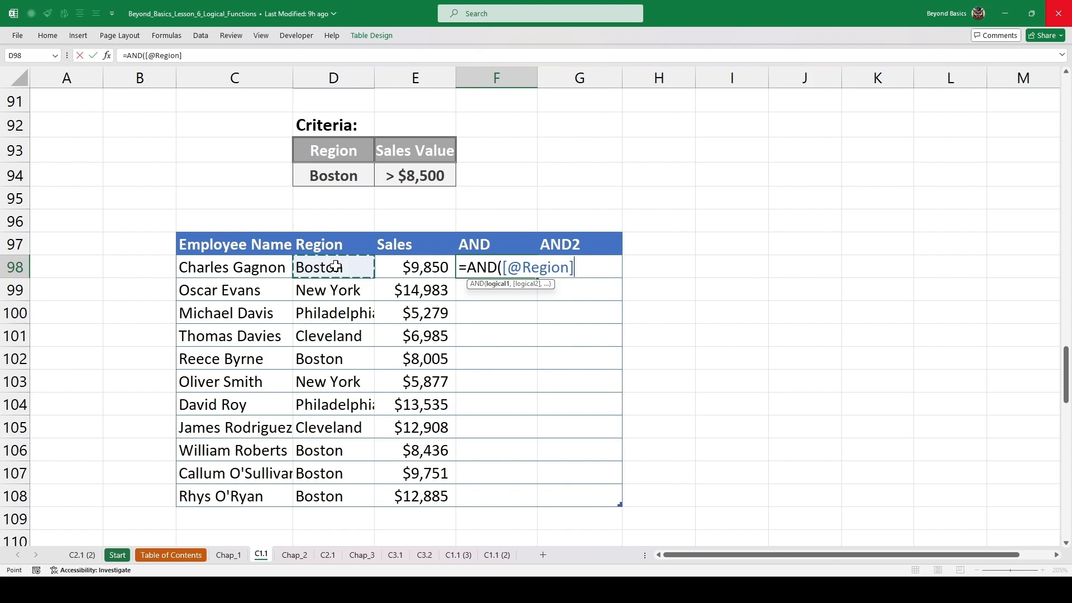
text(=)
text("bos)
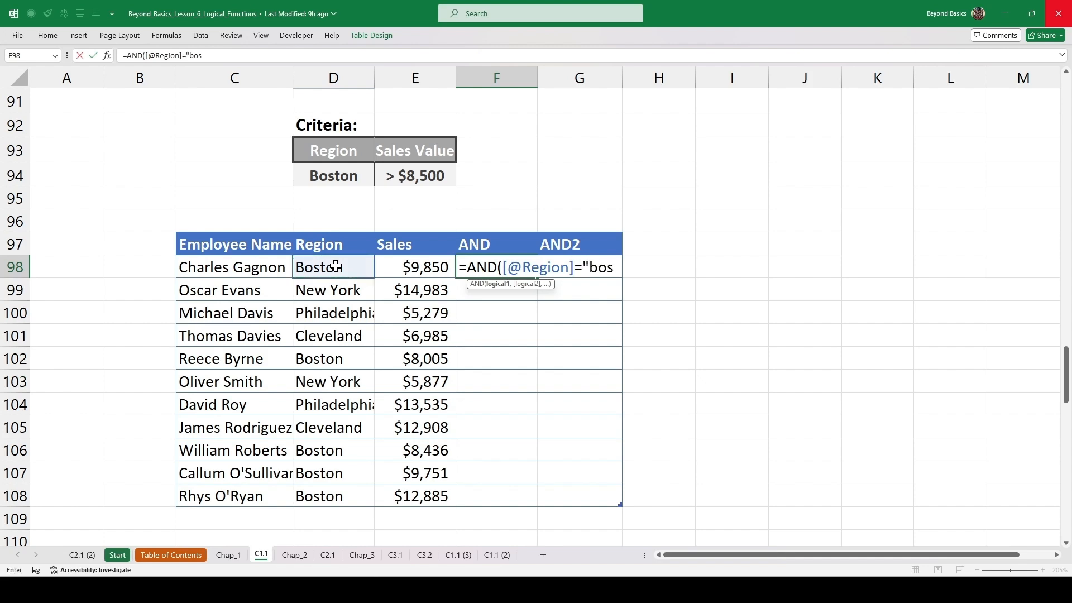
text(ton",)
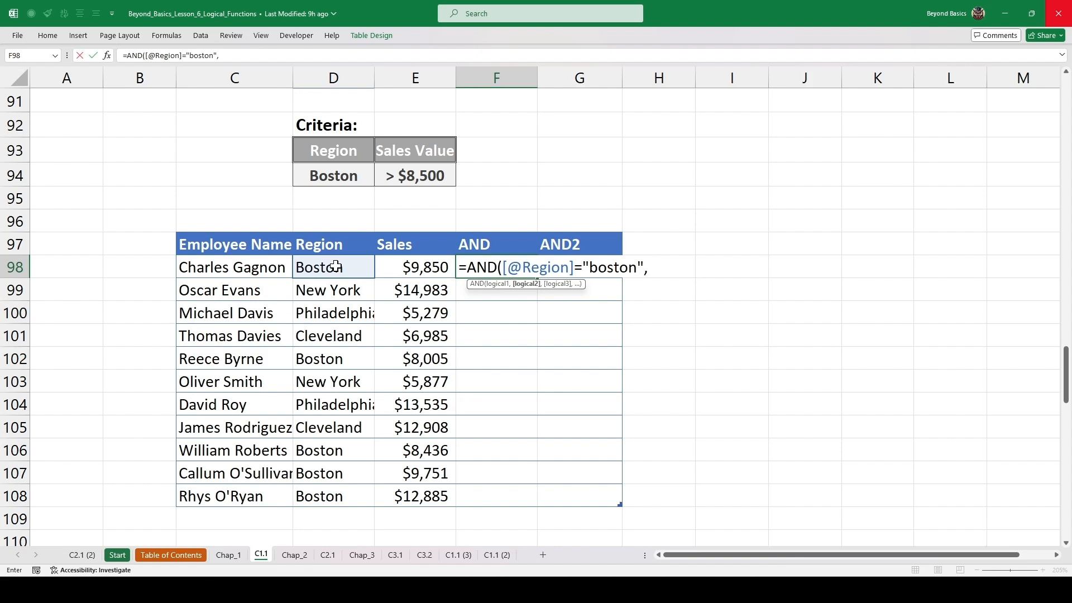
click(420, 267)
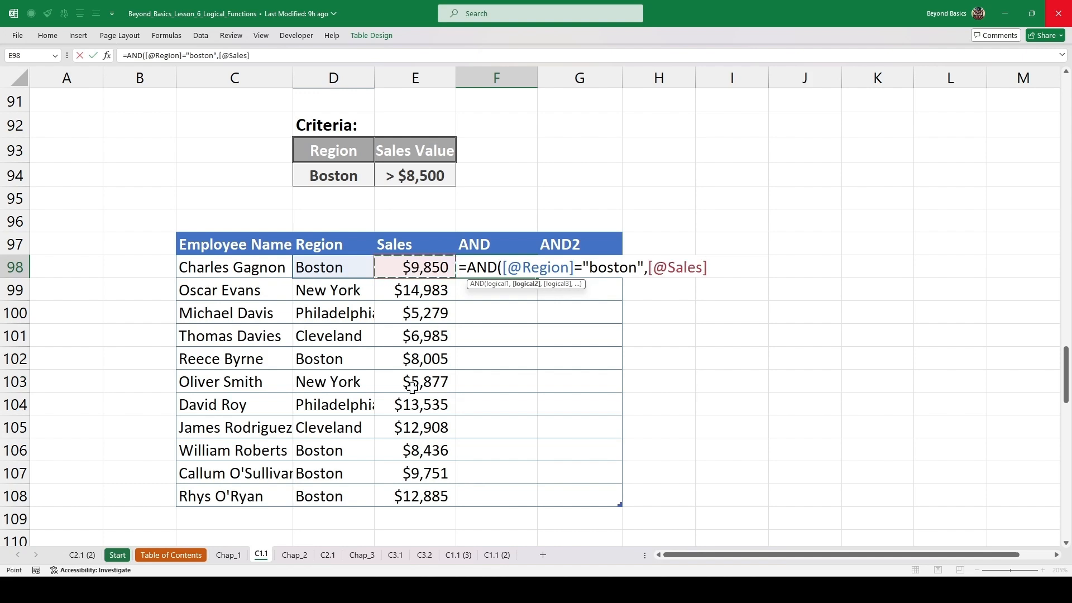
text(>8500)
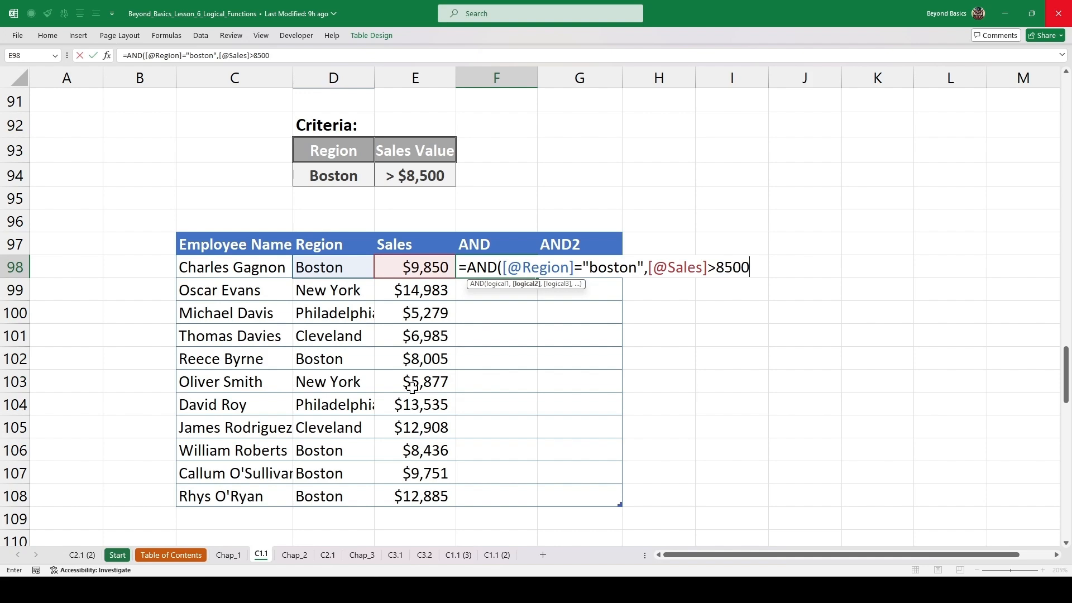
text())
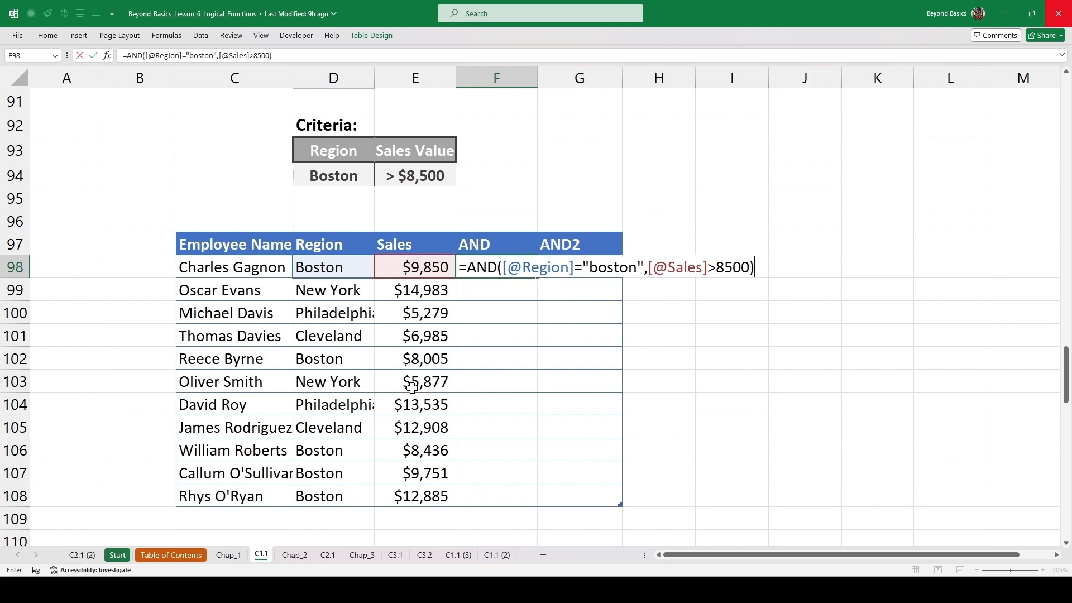
key(ctrl+Return)
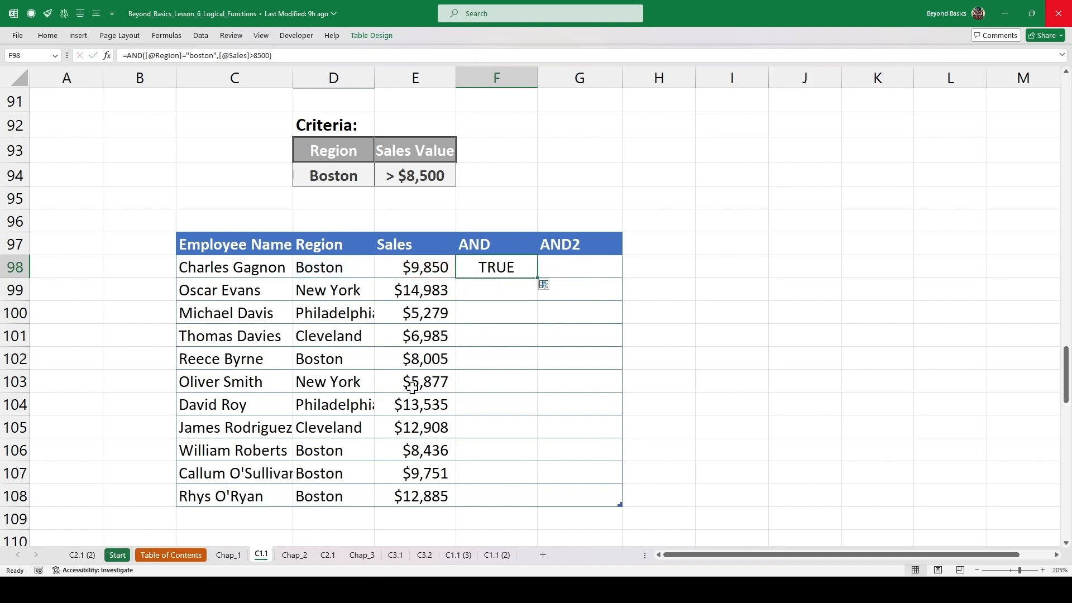
double_click(540, 278)
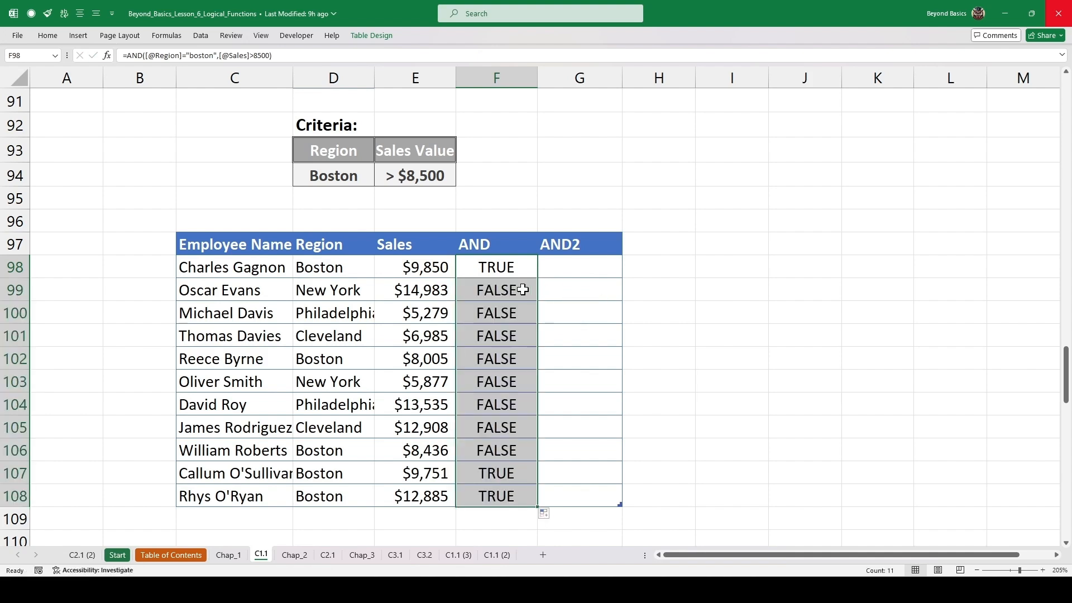
Step: Inspect the AND formula in F98 and its filled copy in F101, leaving both unchanged
double_click(502, 268)
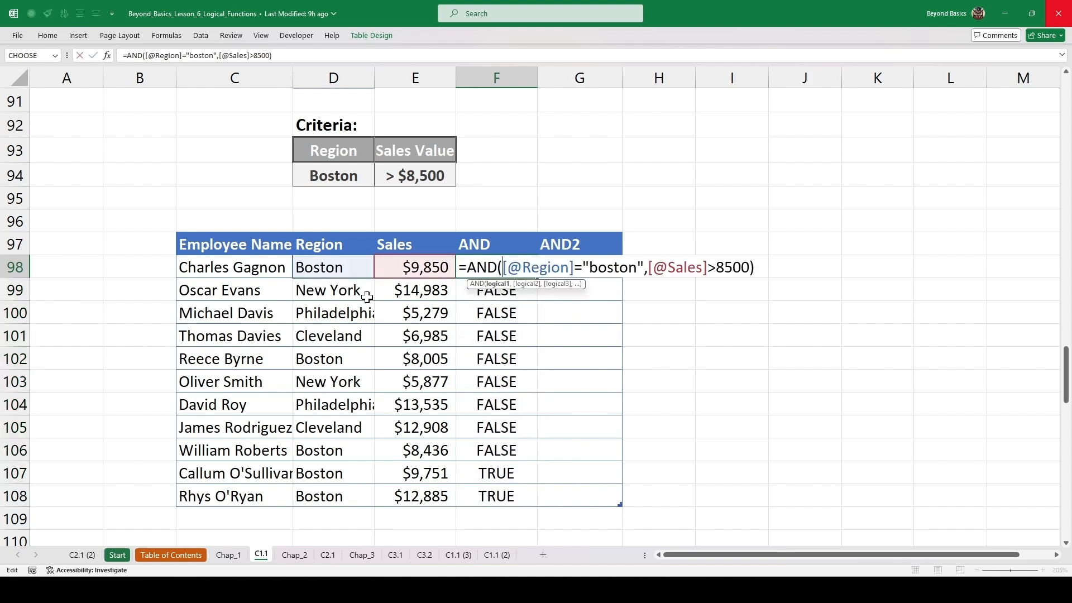
click(471, 344)
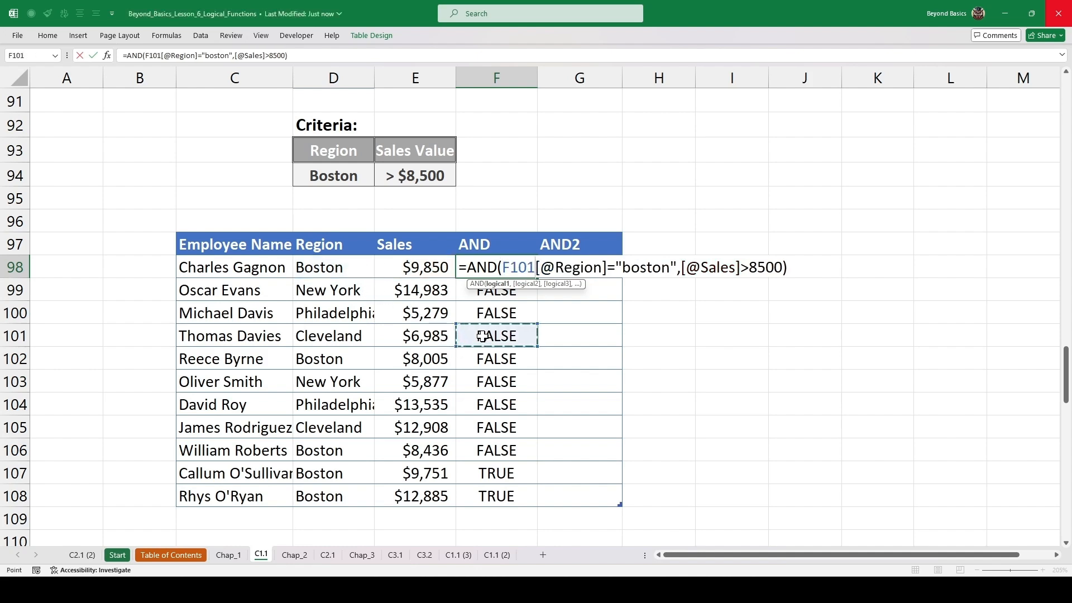
key(Escape)
double_click(488, 335)
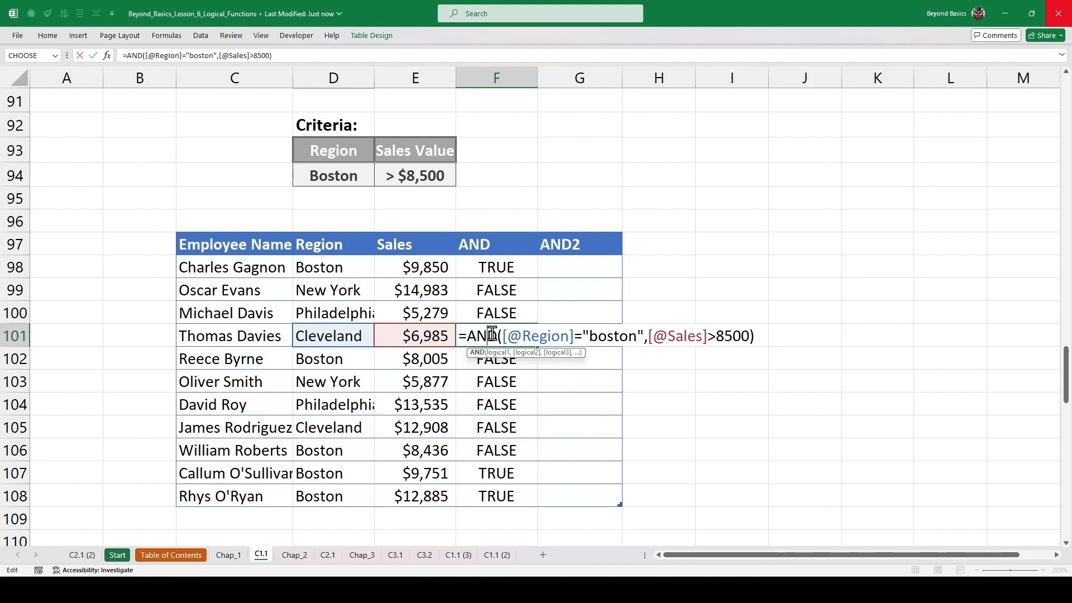
key(Escape)
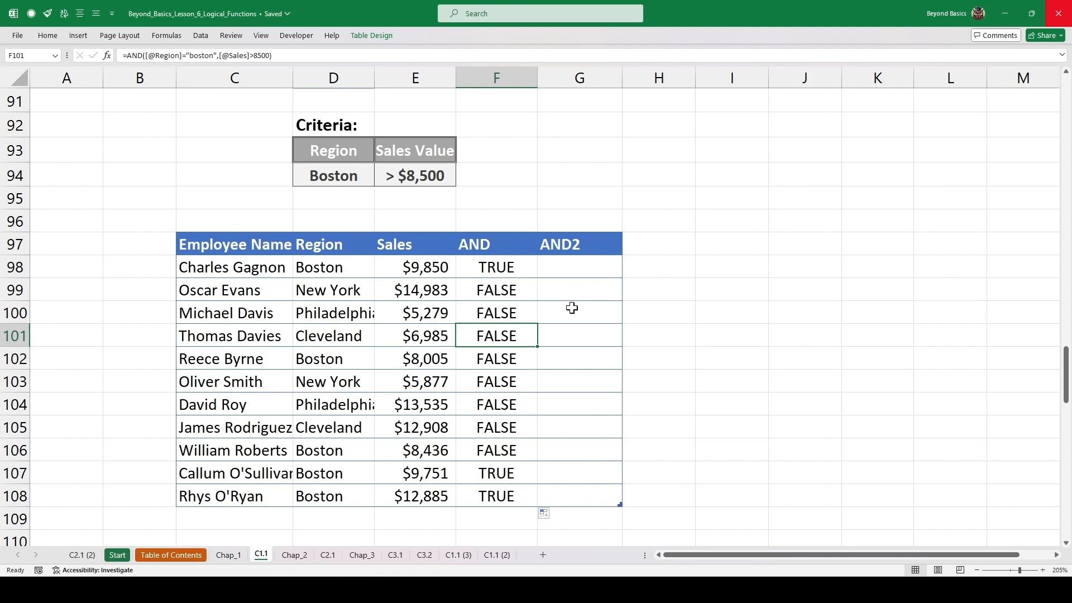
click(574, 272)
text(=and)
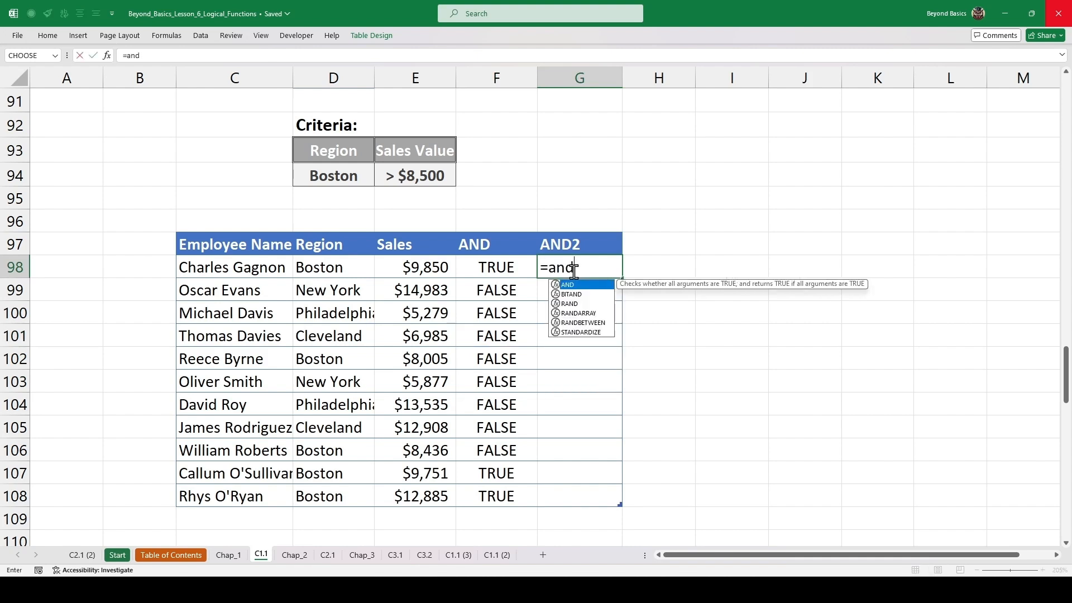
key(Tab)
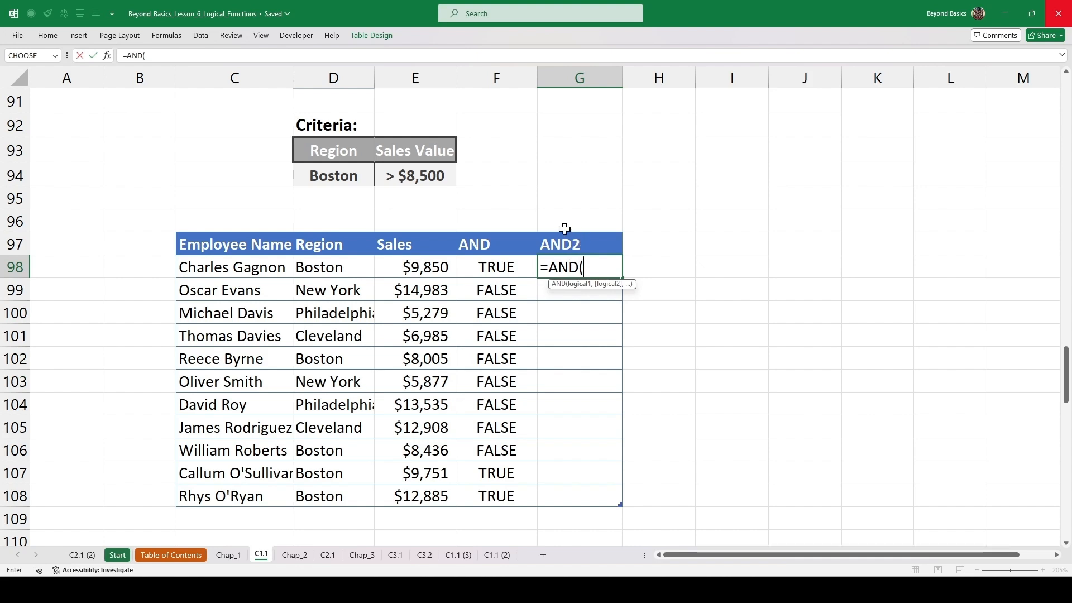
click(339, 268)
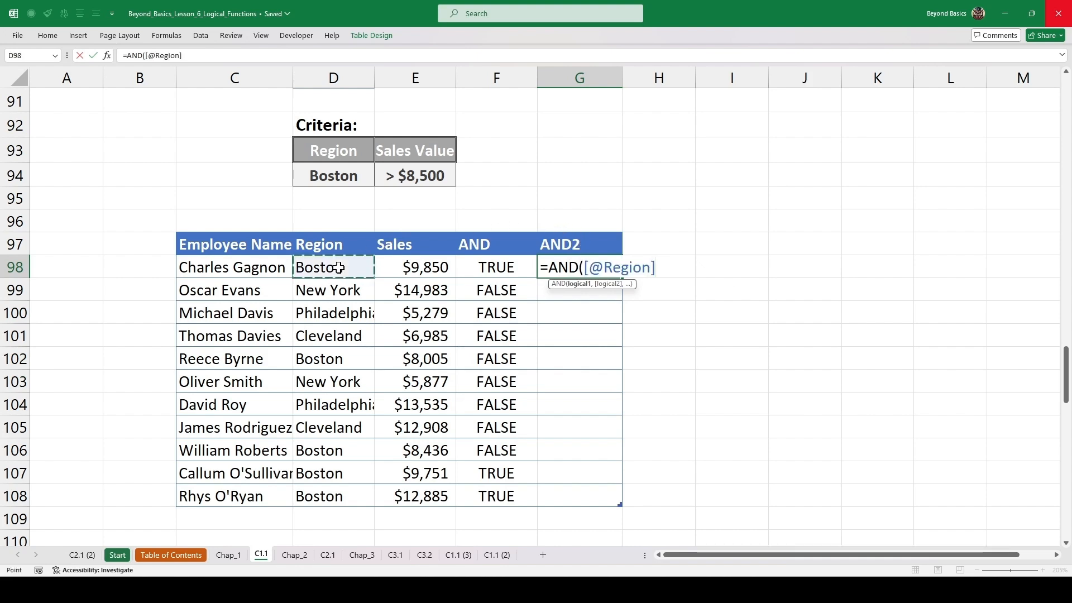
text(=regio)
key(Tab)
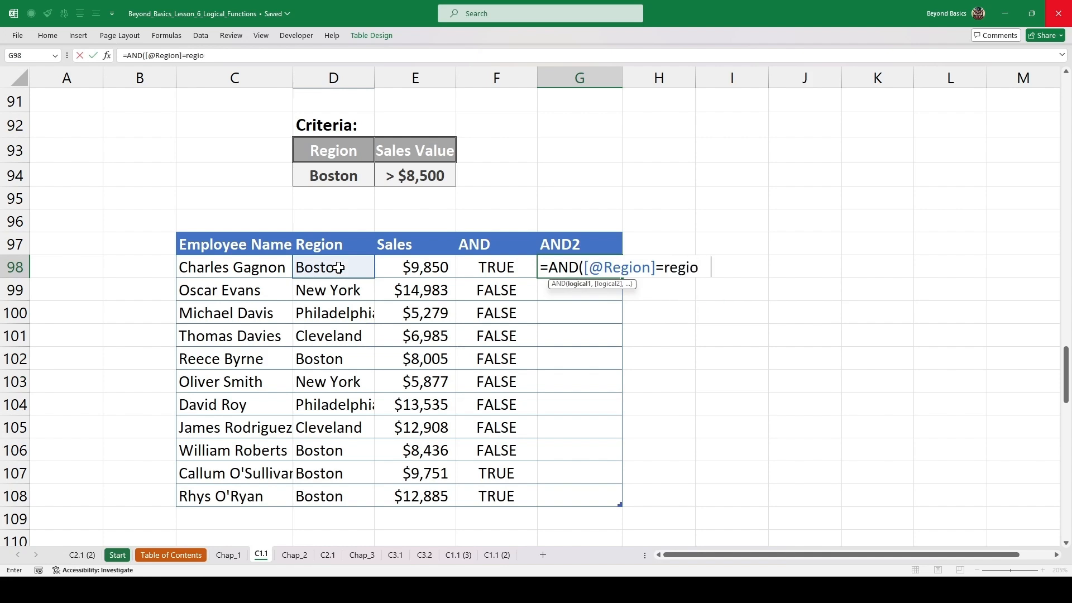
text(,)
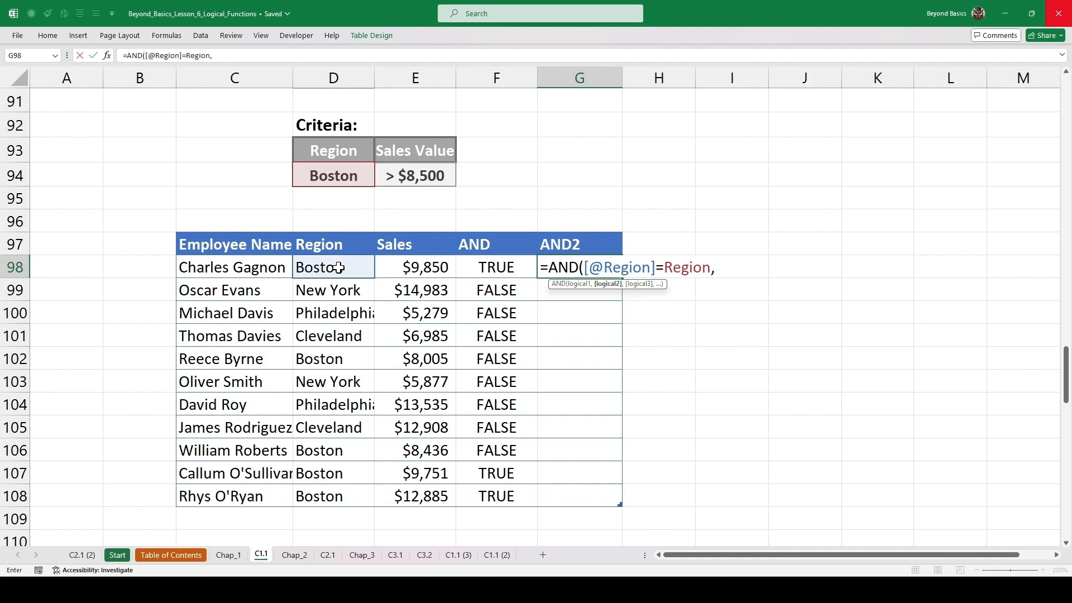
click(418, 268)
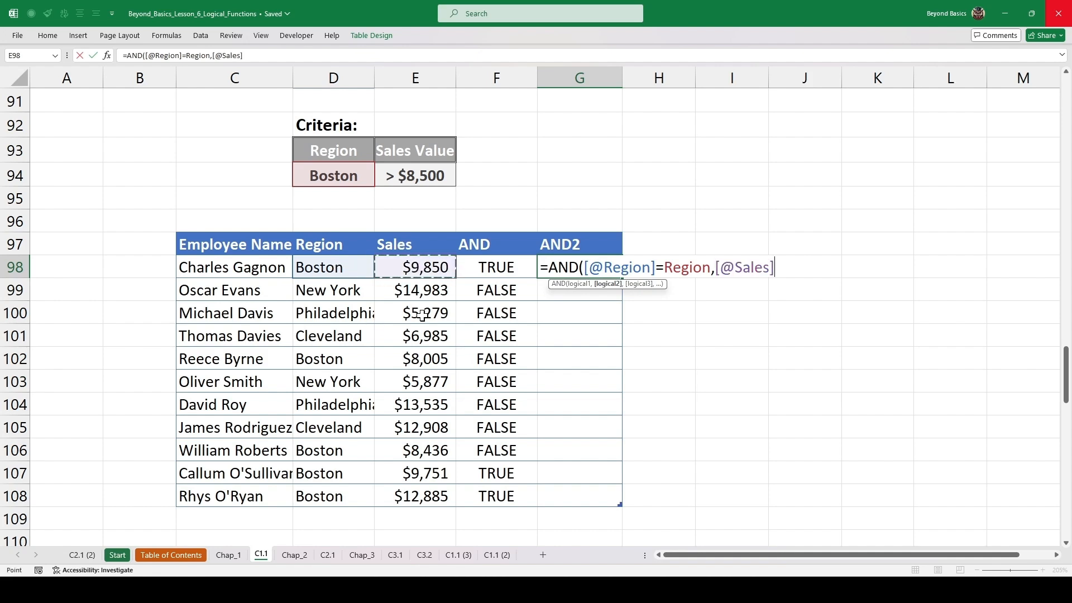
text(>sales)
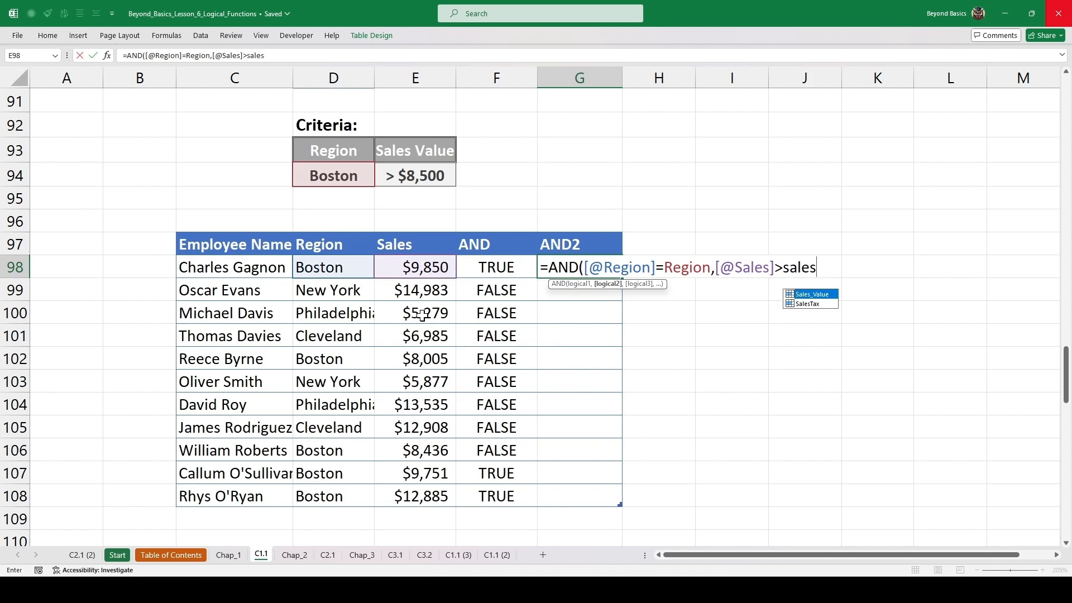
key(Tab)
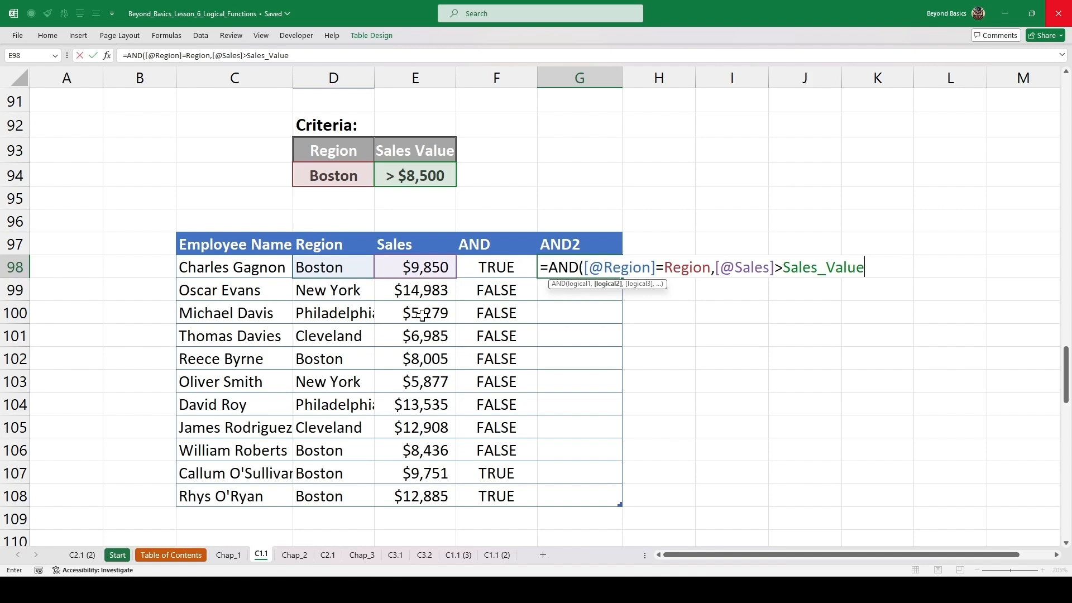
text())
key(ctrl+Return)
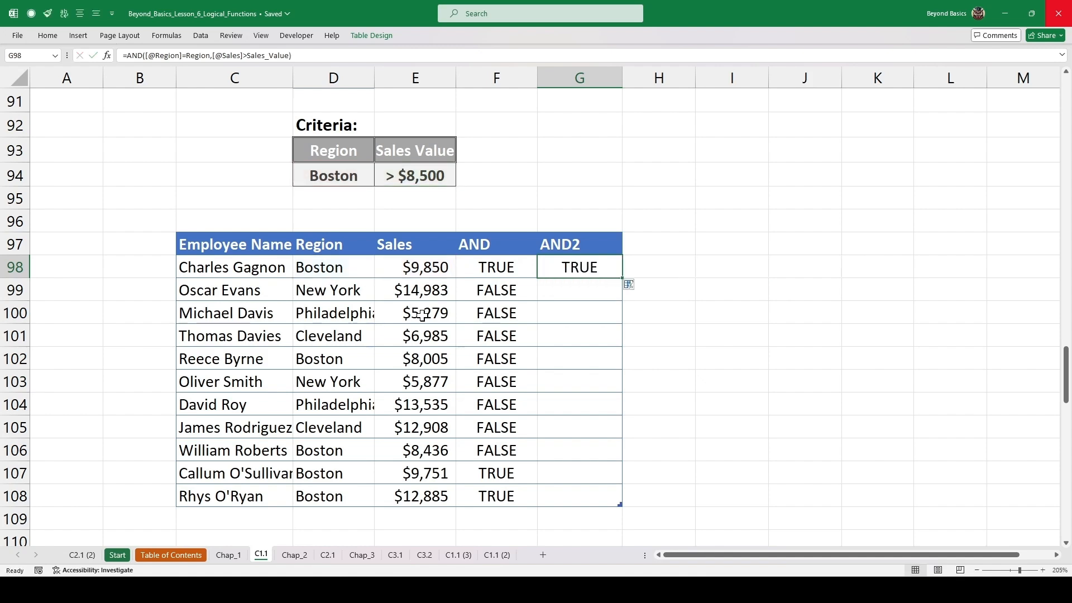
double_click(622, 278)
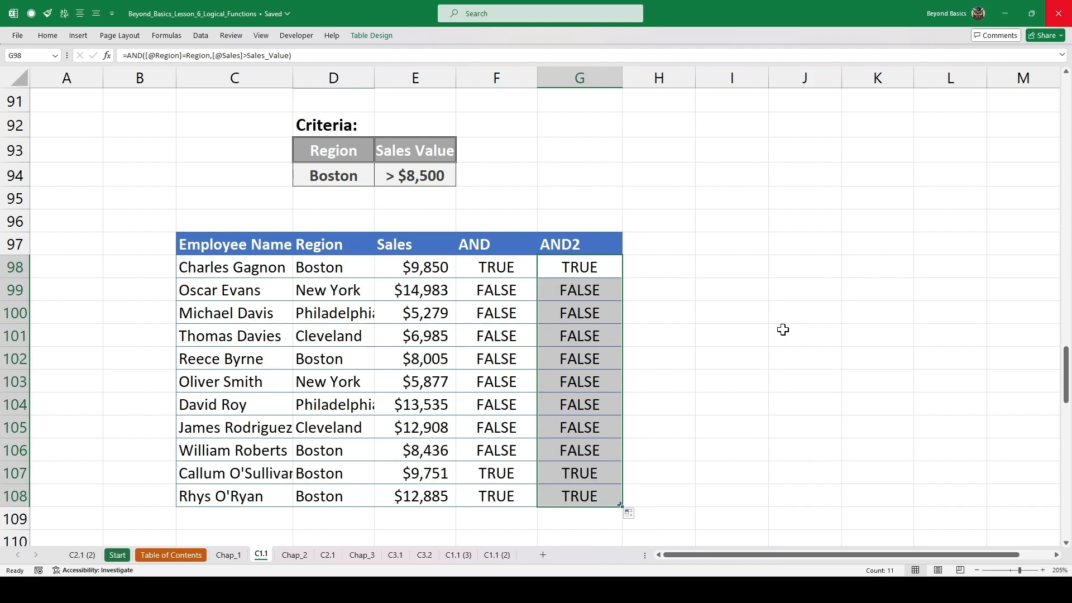
Step: Compare the hard-coded AND formula in F98 with the named-range AND2 formula in G99
click(484, 357)
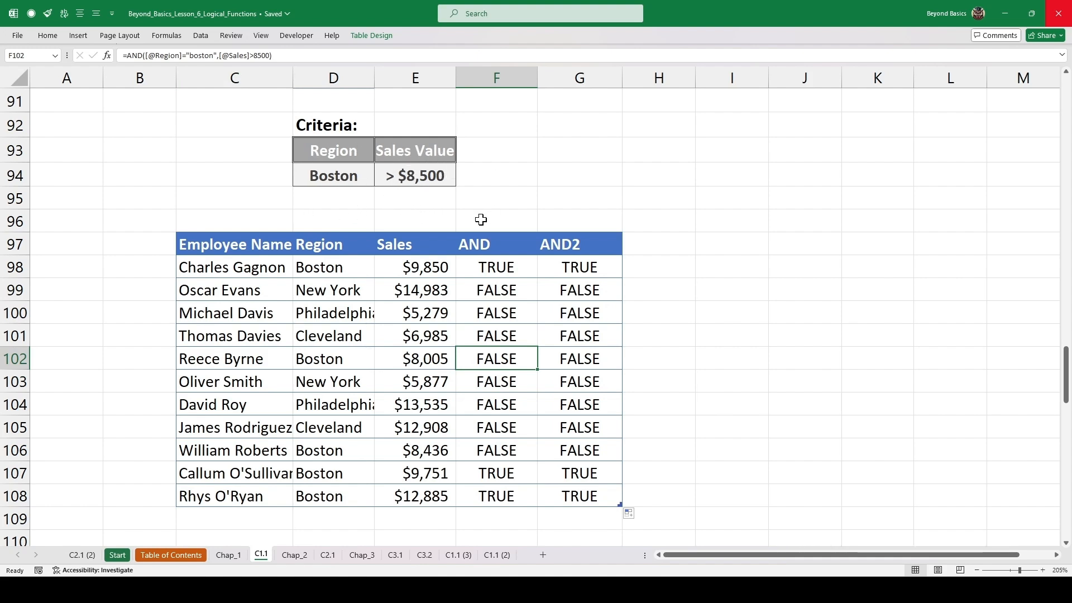
double_click(498, 268)
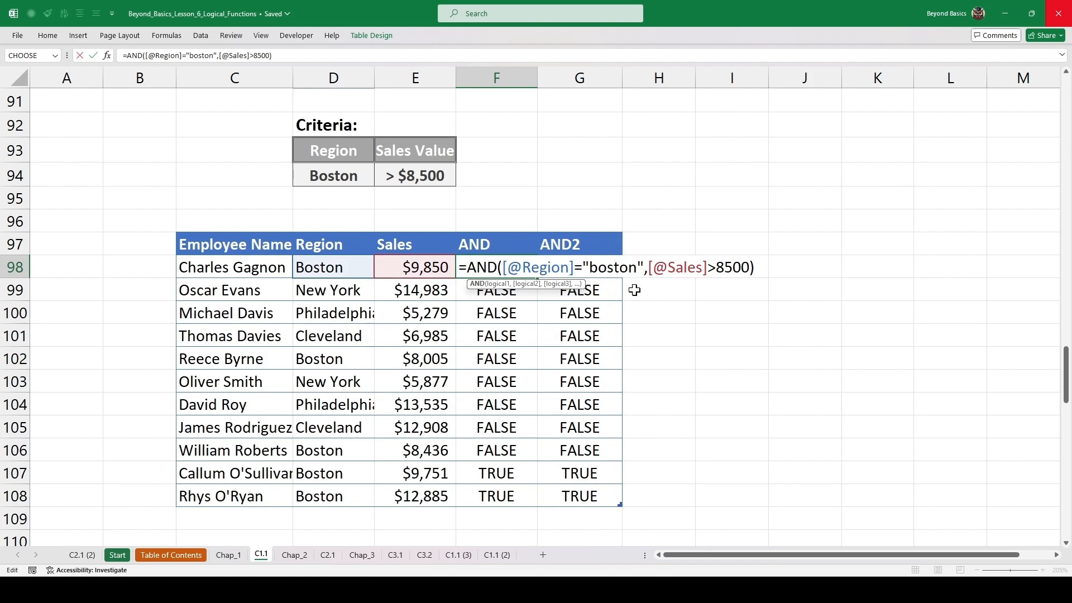
double_click(594, 292)
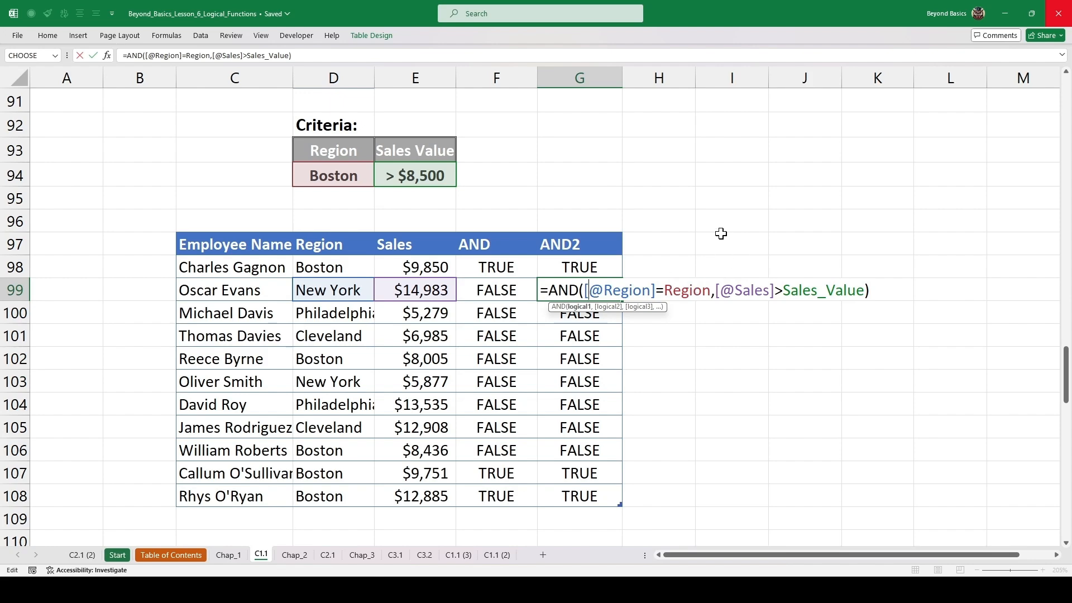
key(Escape)
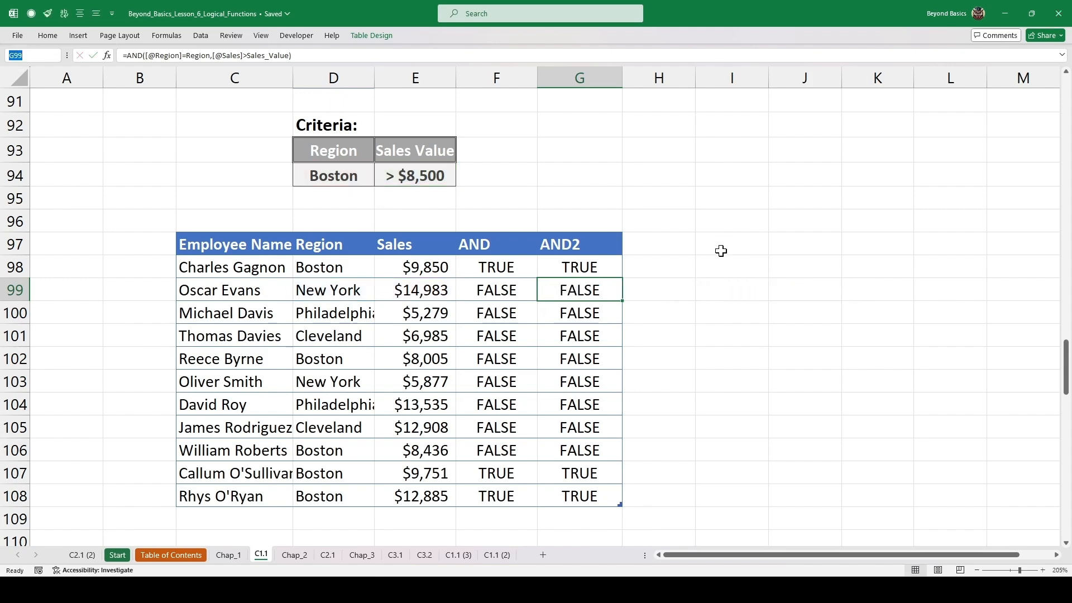
Step: Examine the Checking Performance Improvement YOY table: its products, the 2024 to 2027 columns and the empty Result column
scroll(721, 251, down, 8)
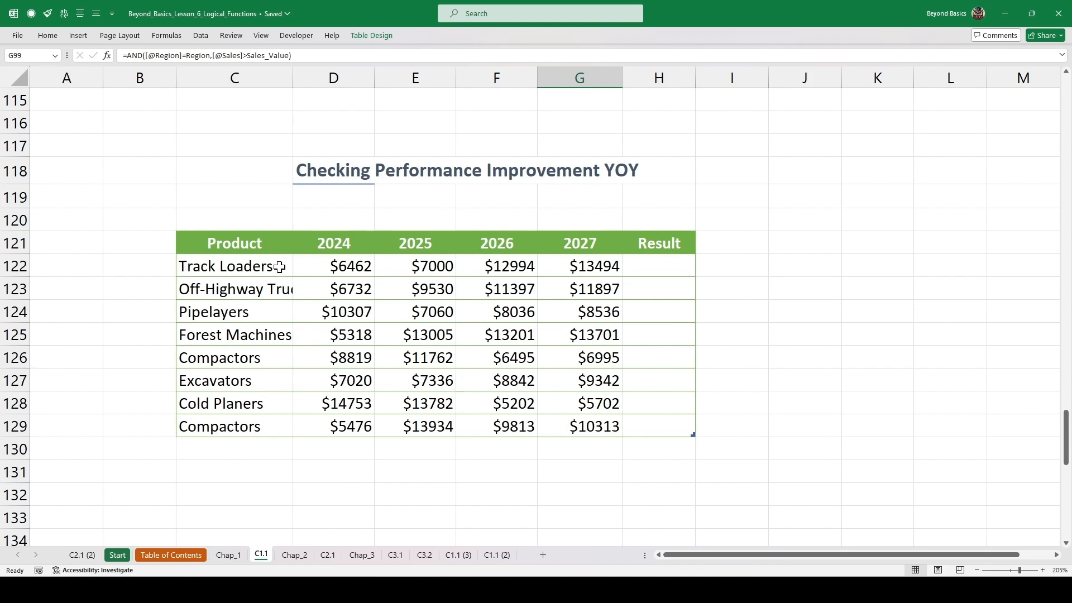
drag(239, 258, 244, 337)
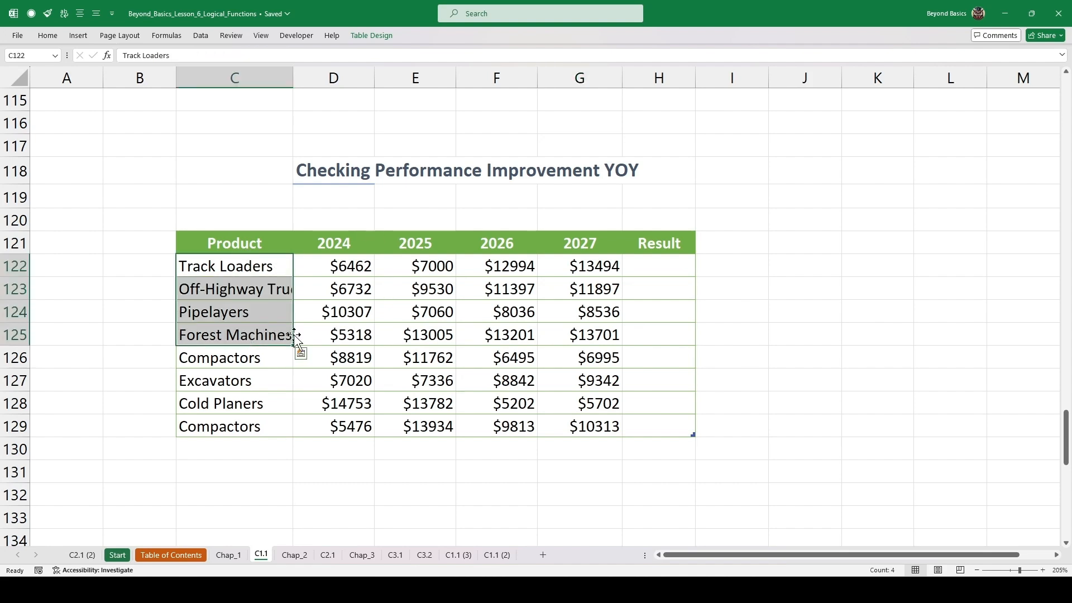
drag(336, 244, 564, 242)
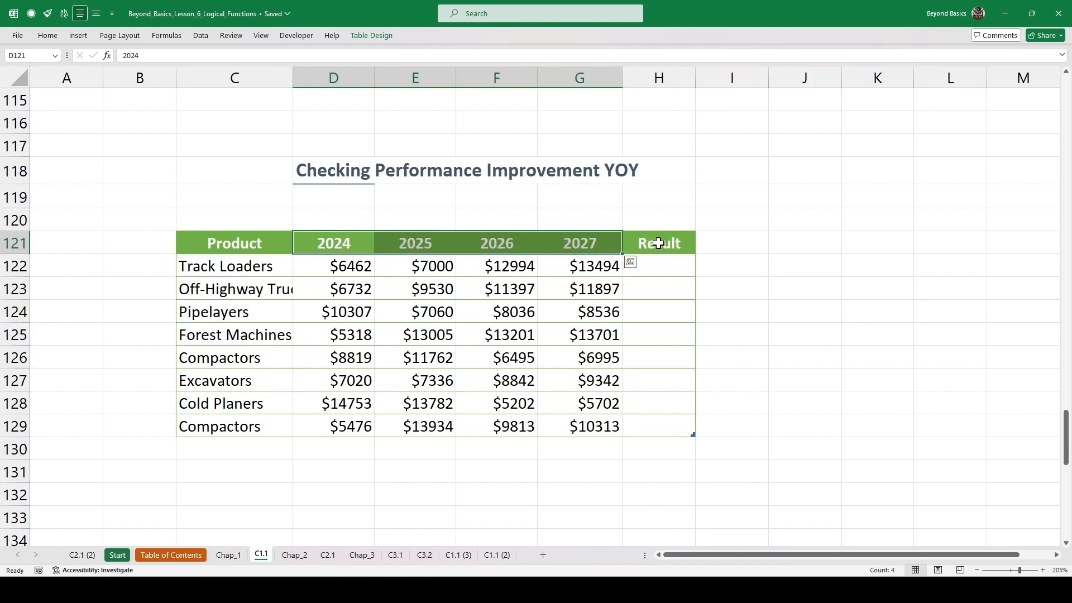
drag(655, 243, 661, 283)
click(661, 283)
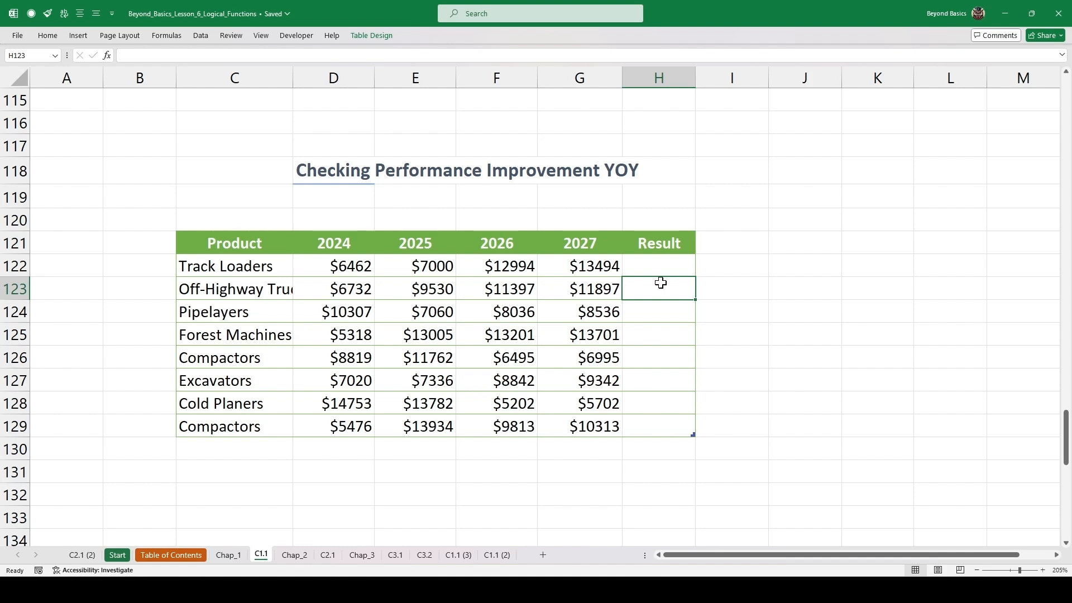
click(660, 260)
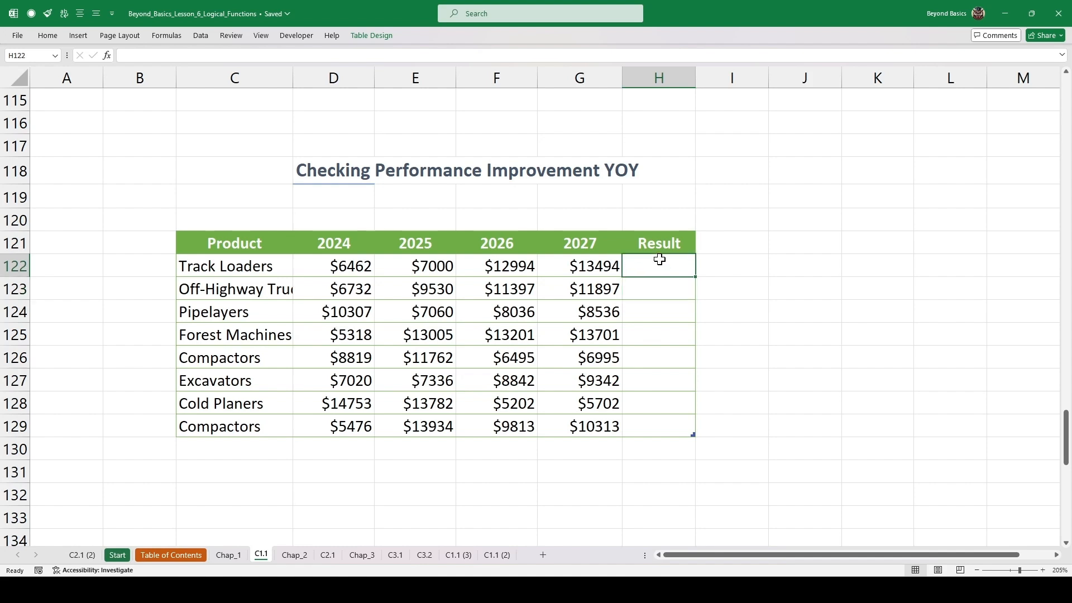
text(=and)
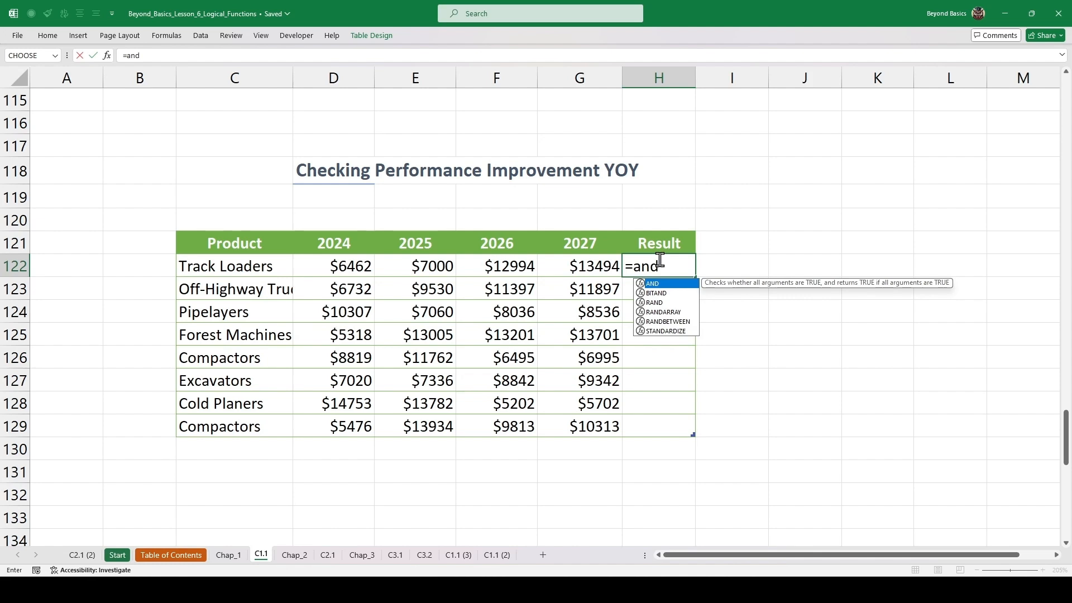
key(Tab)
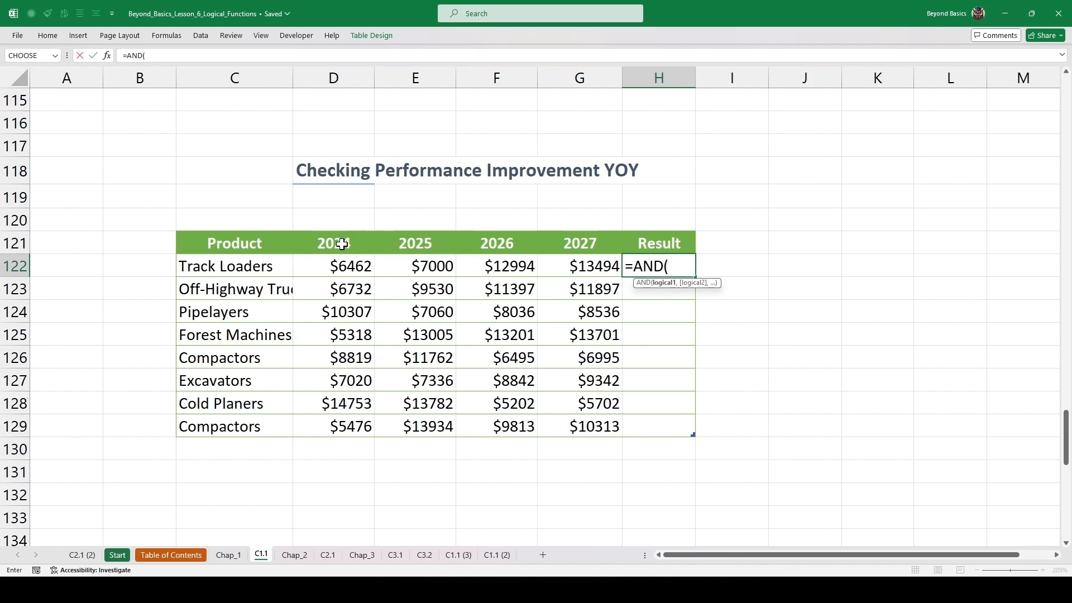
click(420, 260)
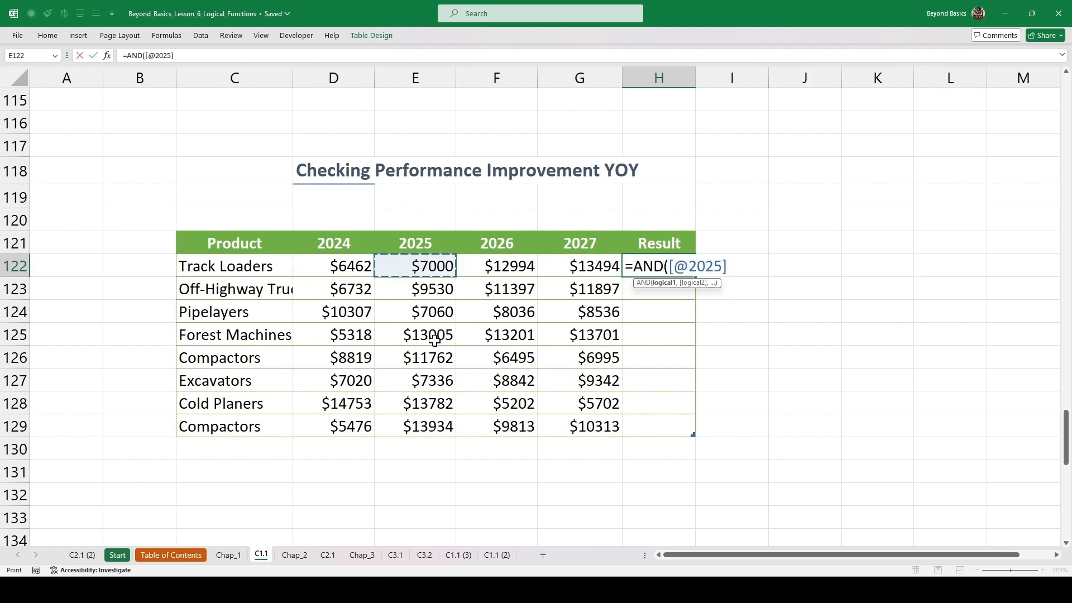
text(>)
click(348, 268)
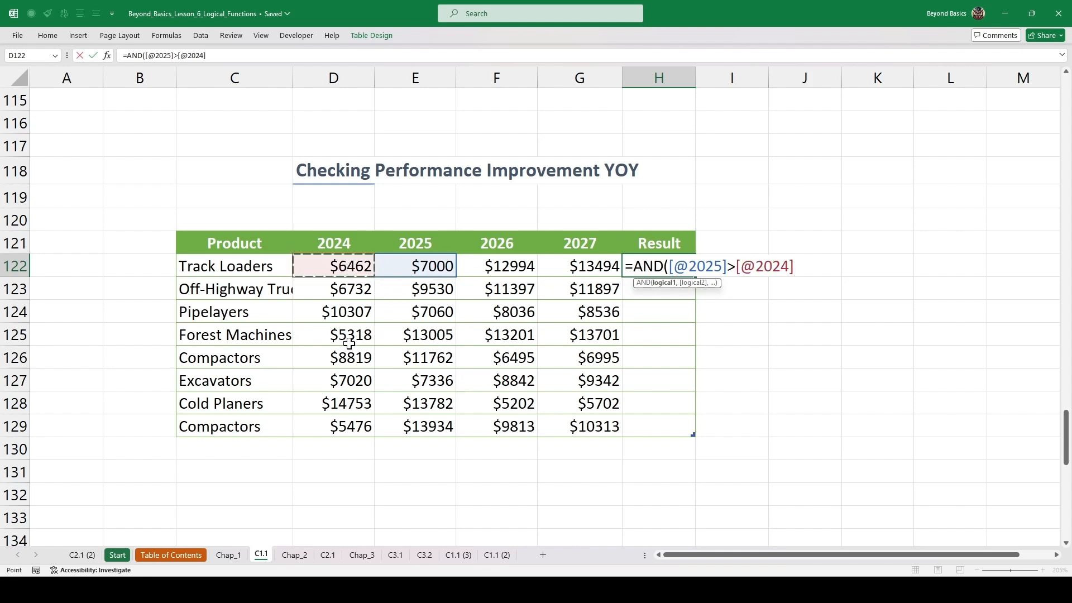
text(,)
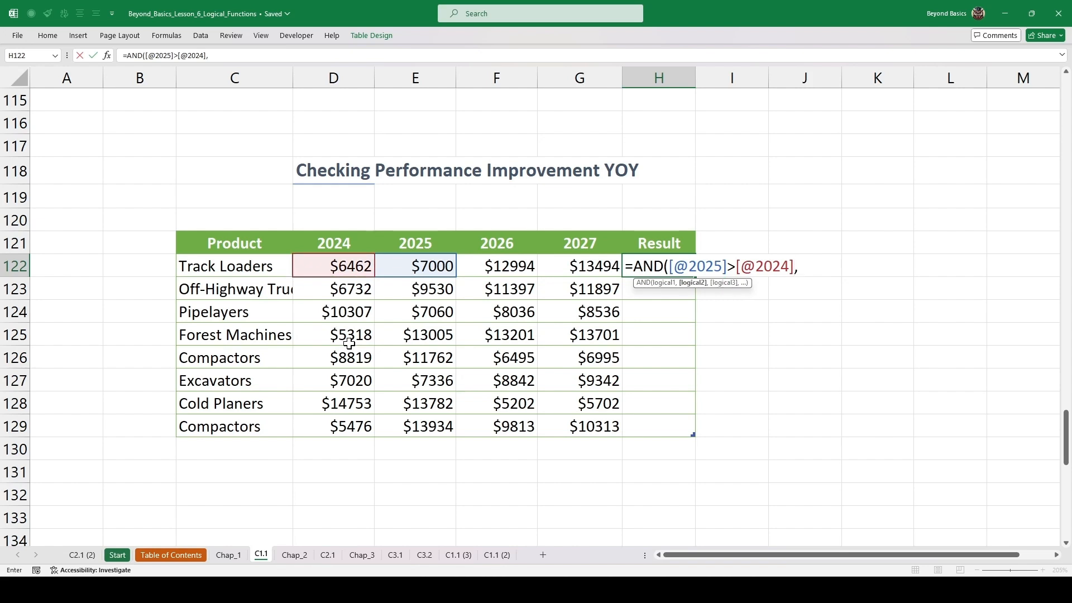
click(501, 264)
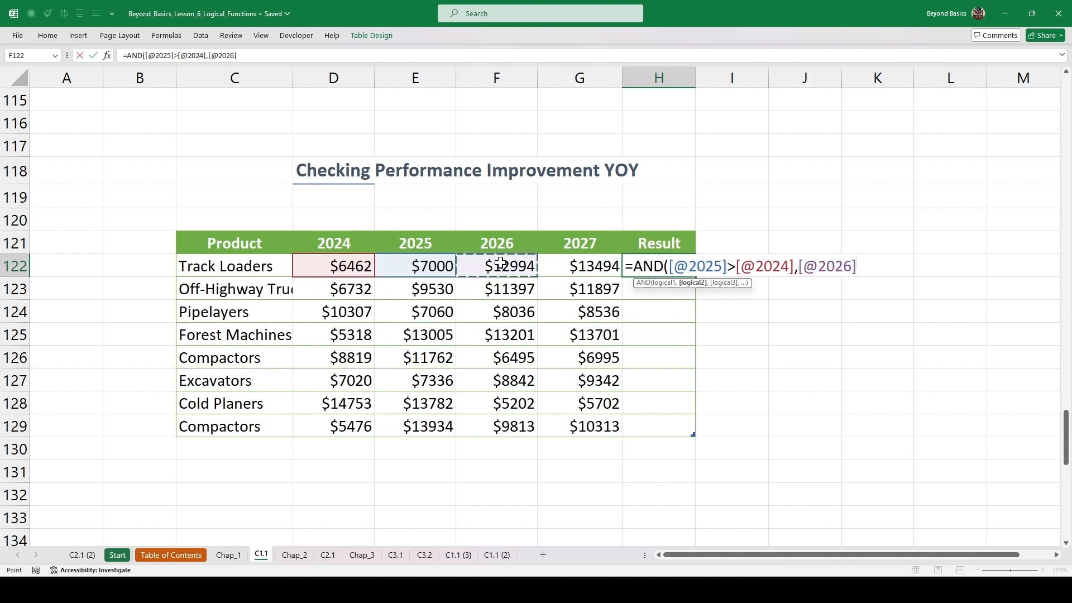
text(>)
click(423, 265)
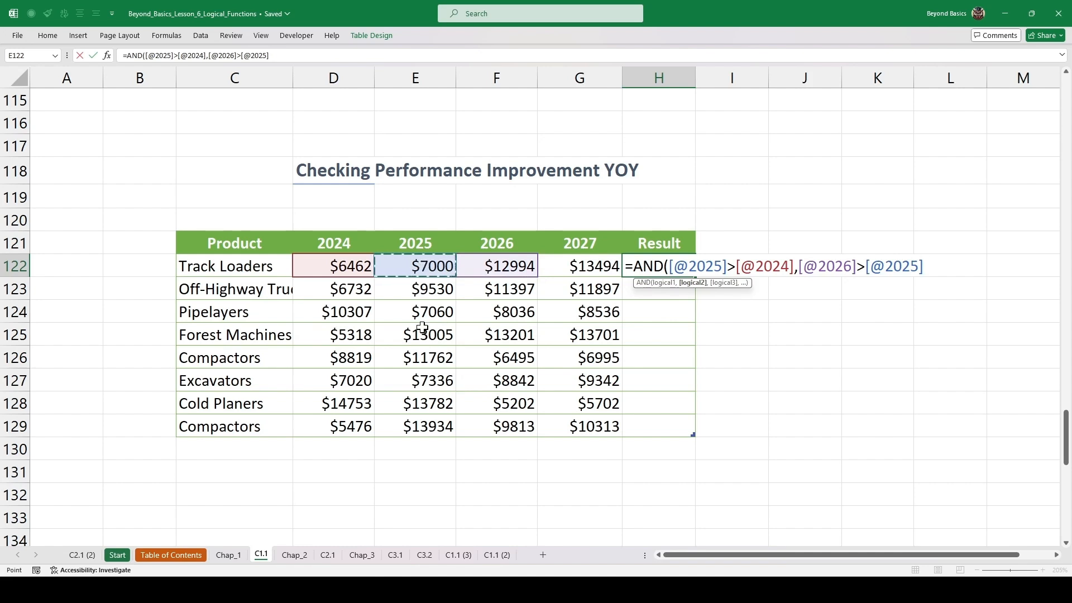
text(,)
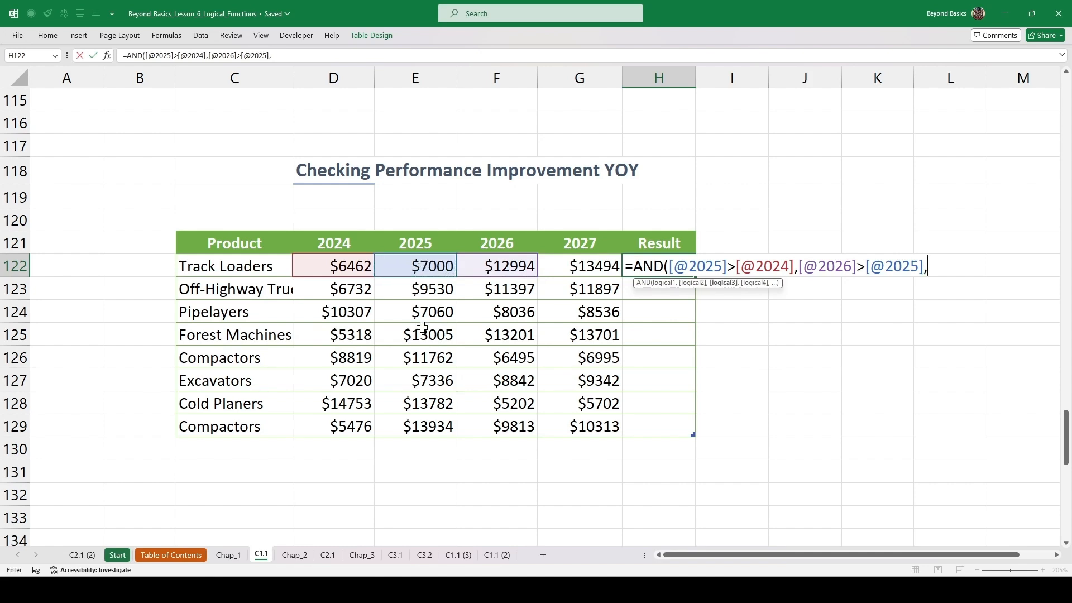
click(591, 262)
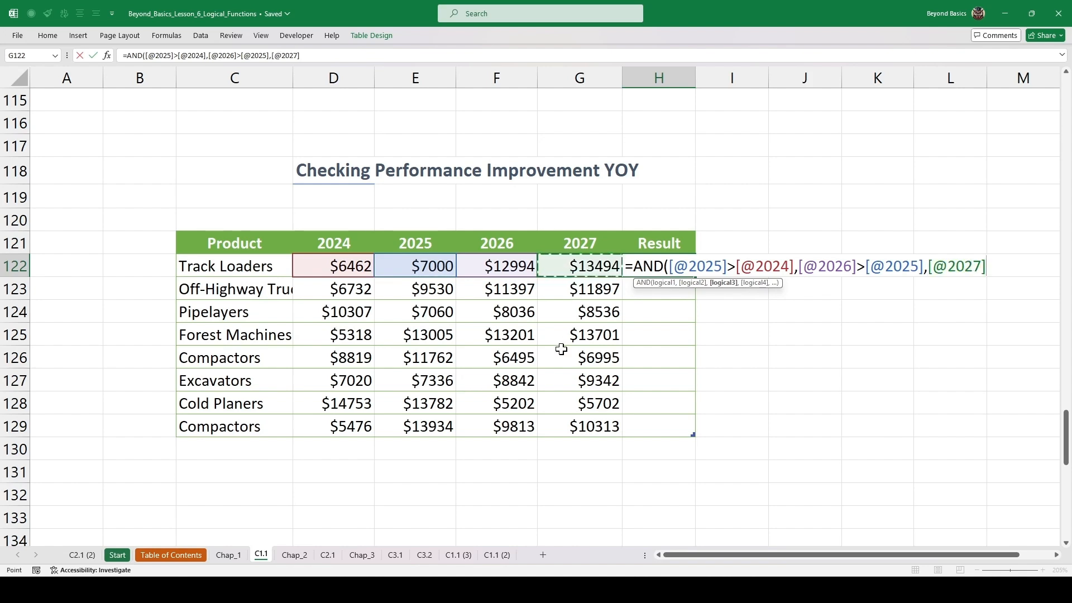
text(>)
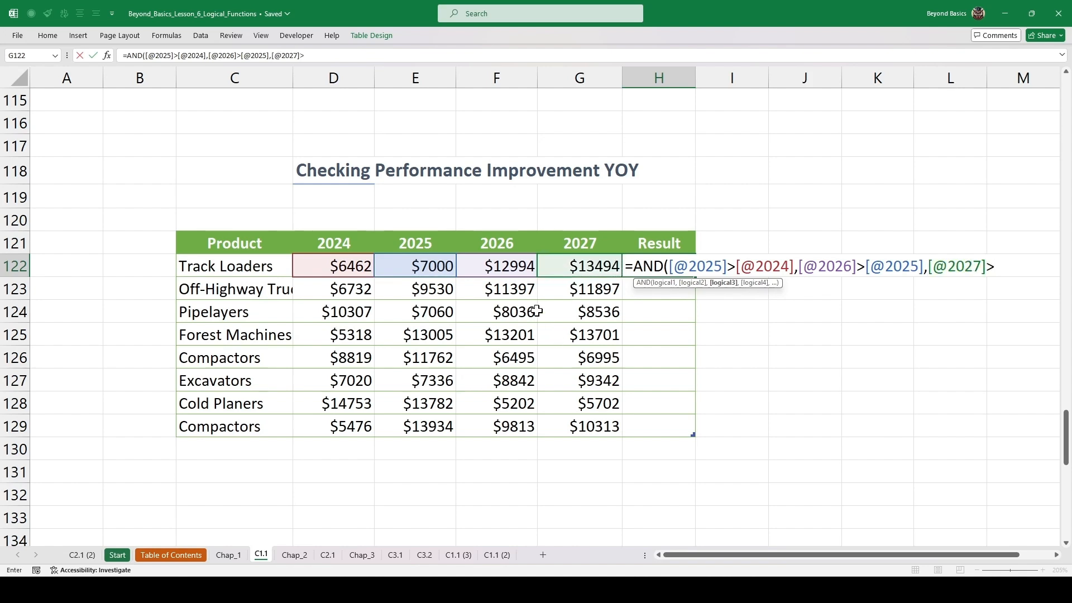
click(497, 266)
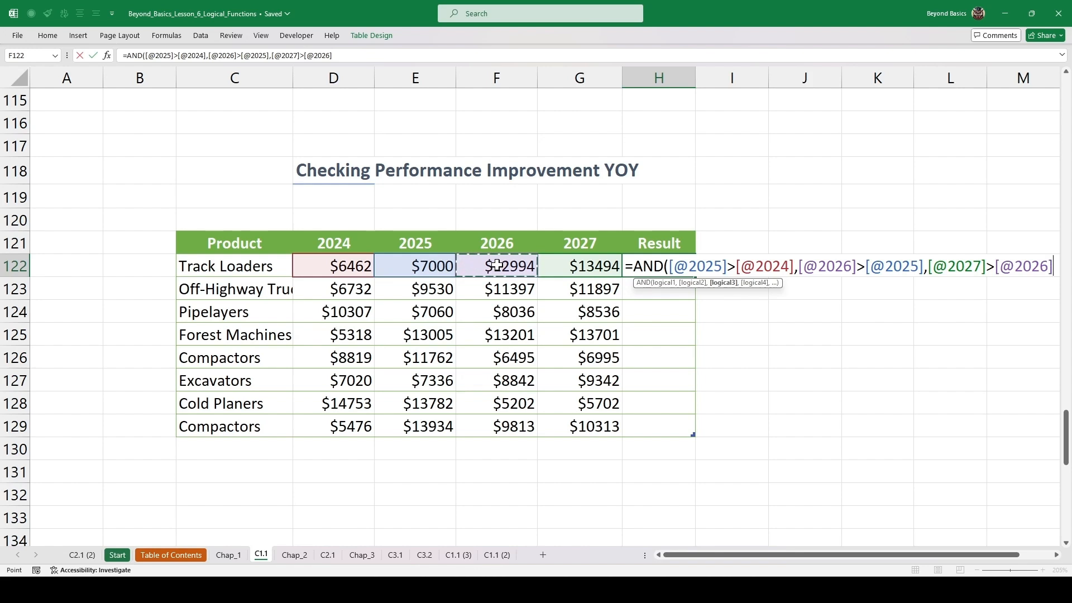
text())
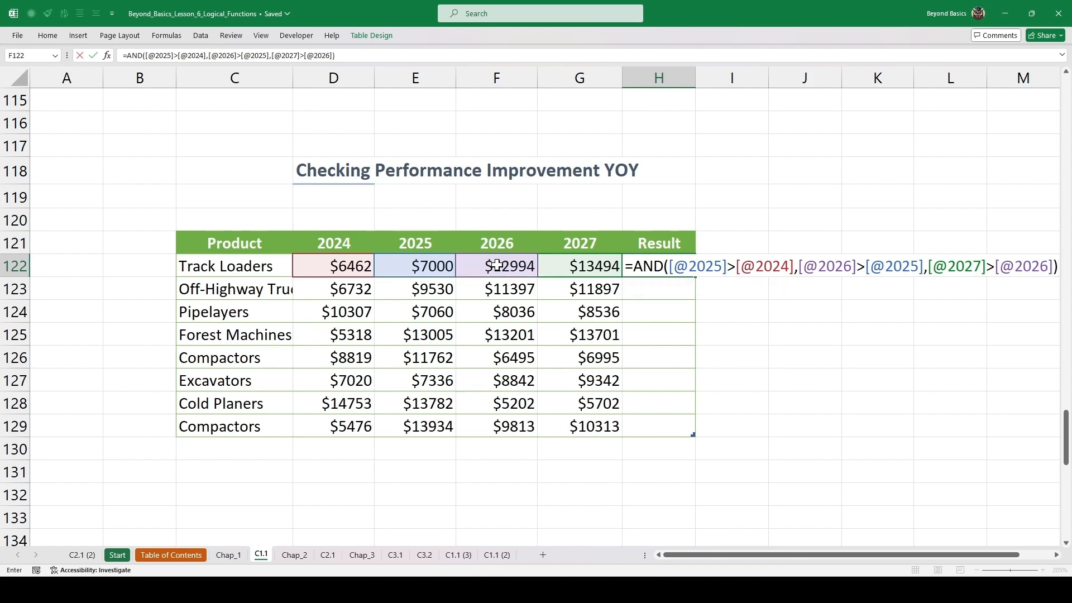
key(ctrl+Return)
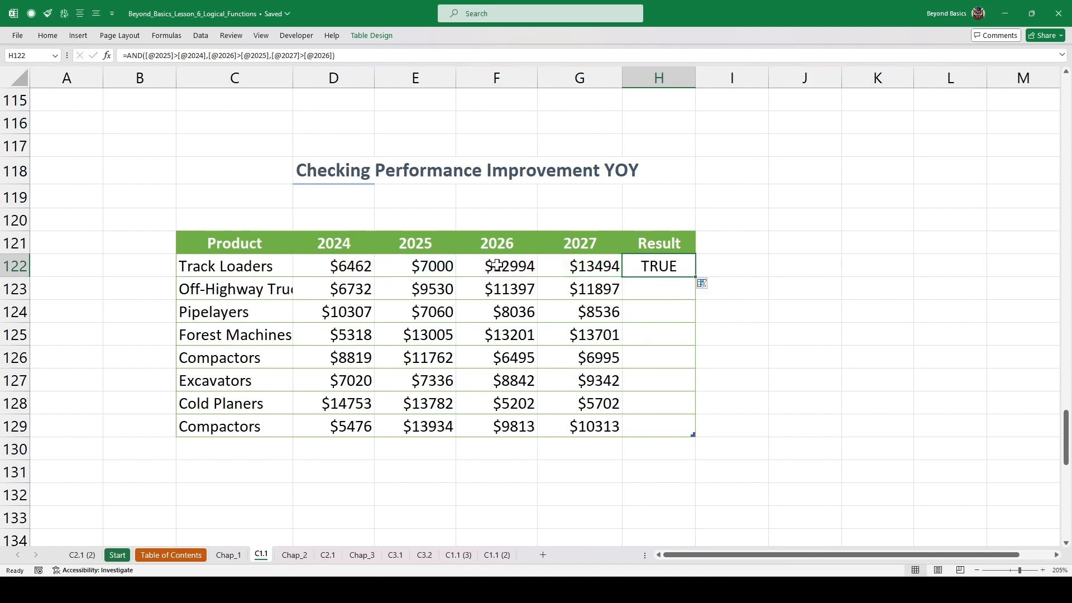
double_click(695, 277)
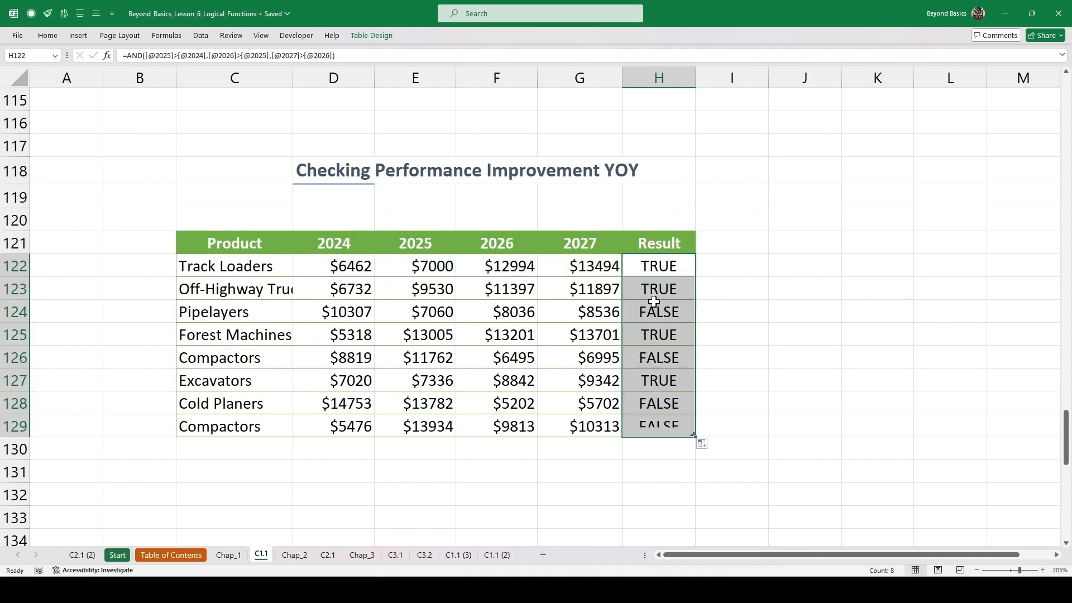
Step: Review the AND formula in H122 against the Track Loaders figures for 2024 to 2027, leaving the formula unchanged
double_click(658, 270)
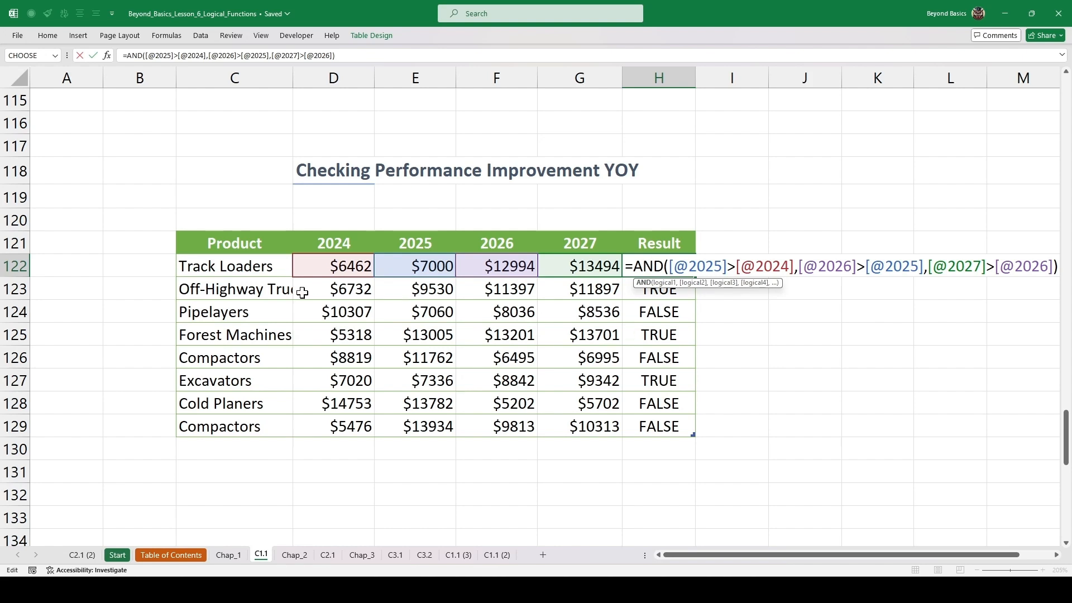
key(ctrl+Return)
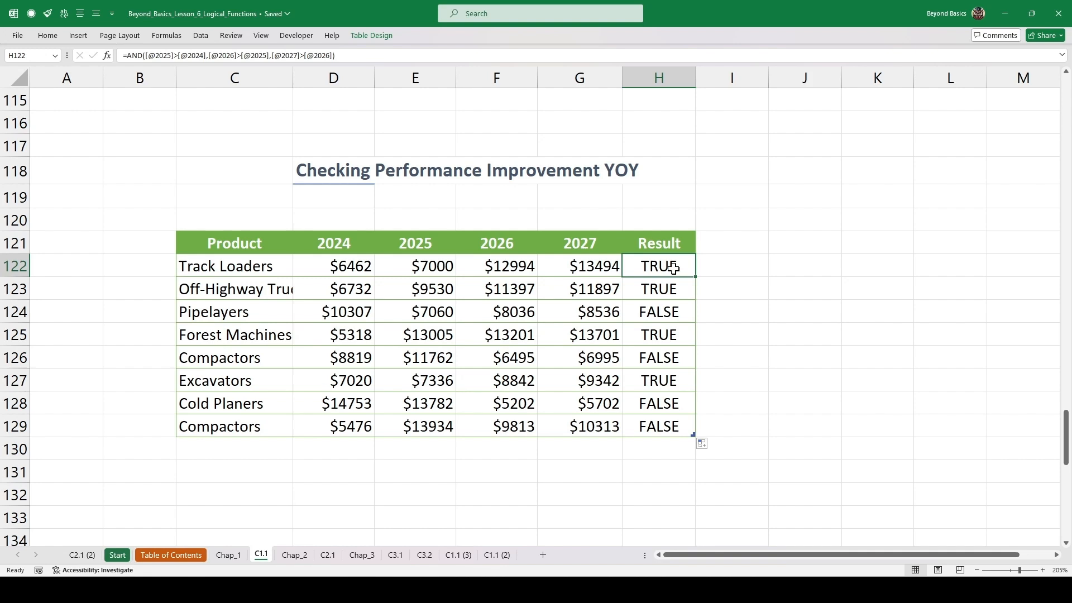
click(246, 264)
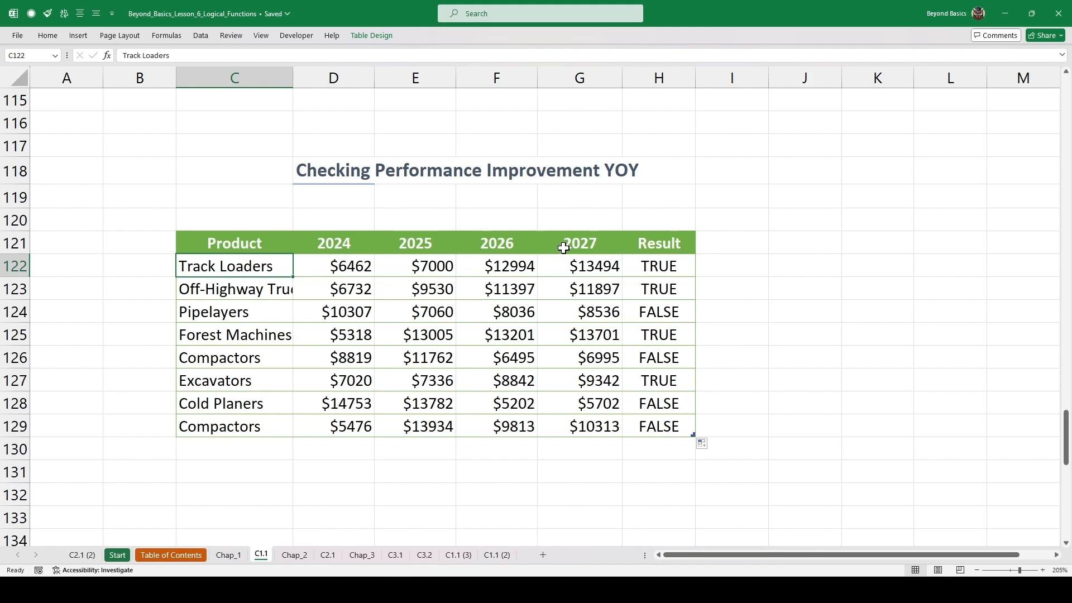
drag(354, 267, 615, 270)
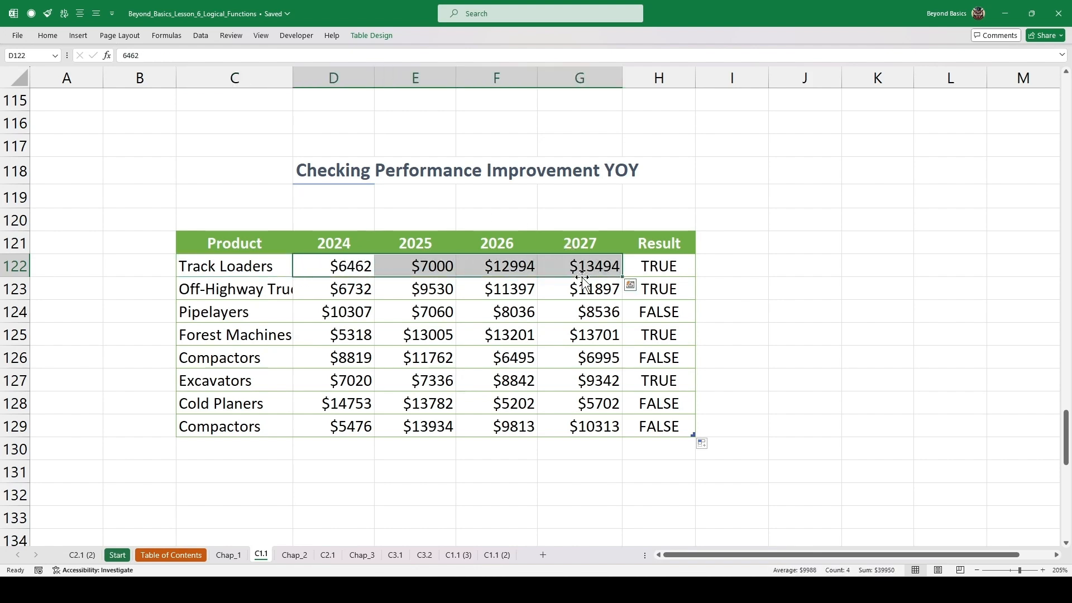
click(495, 273)
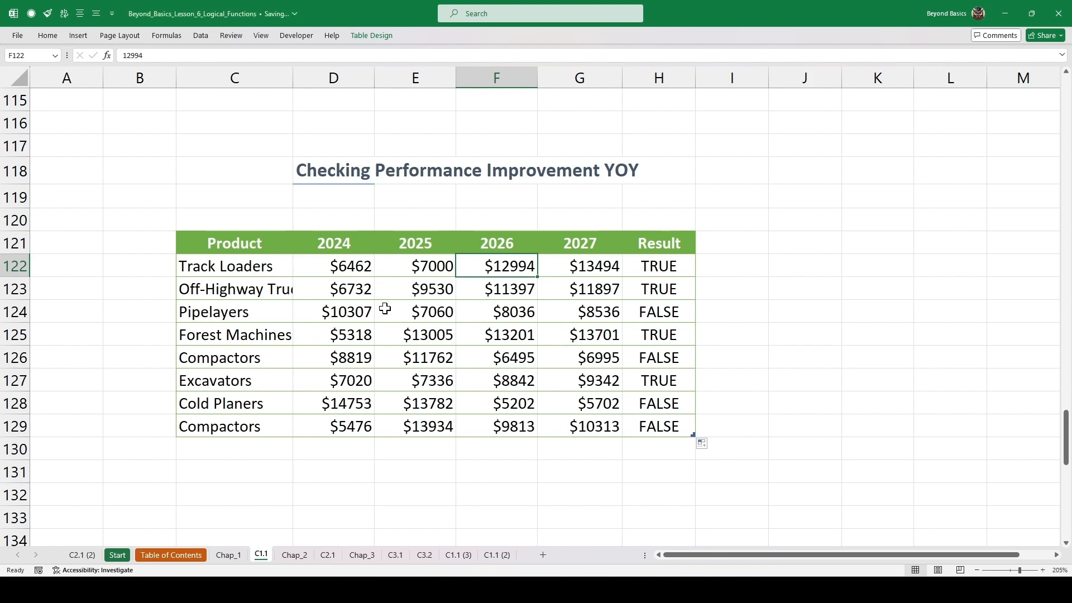
key(alt+F3)
click(554, 282)
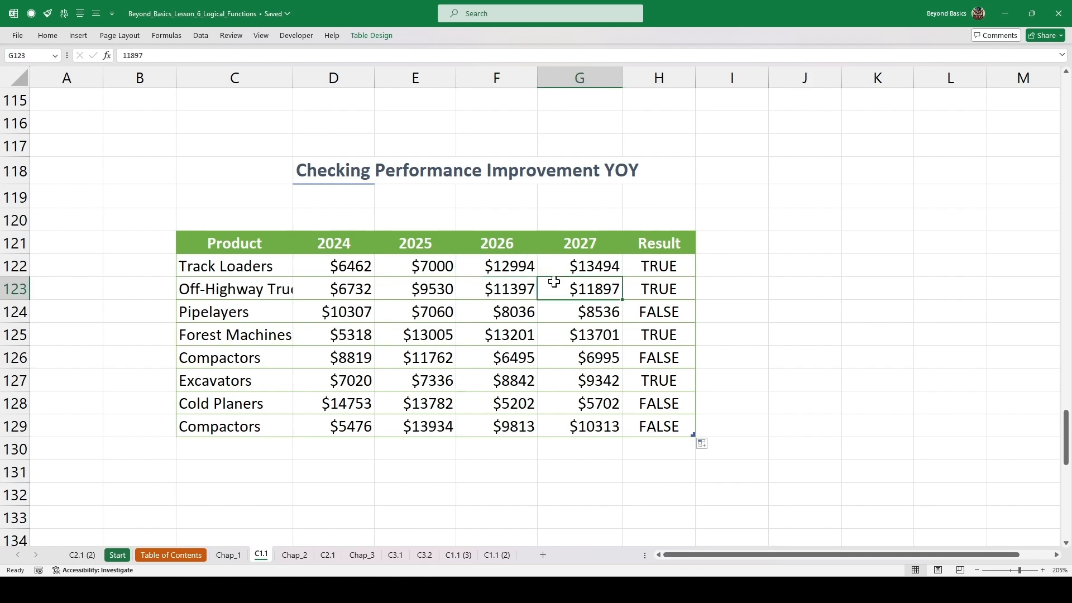
key(alt+F3)
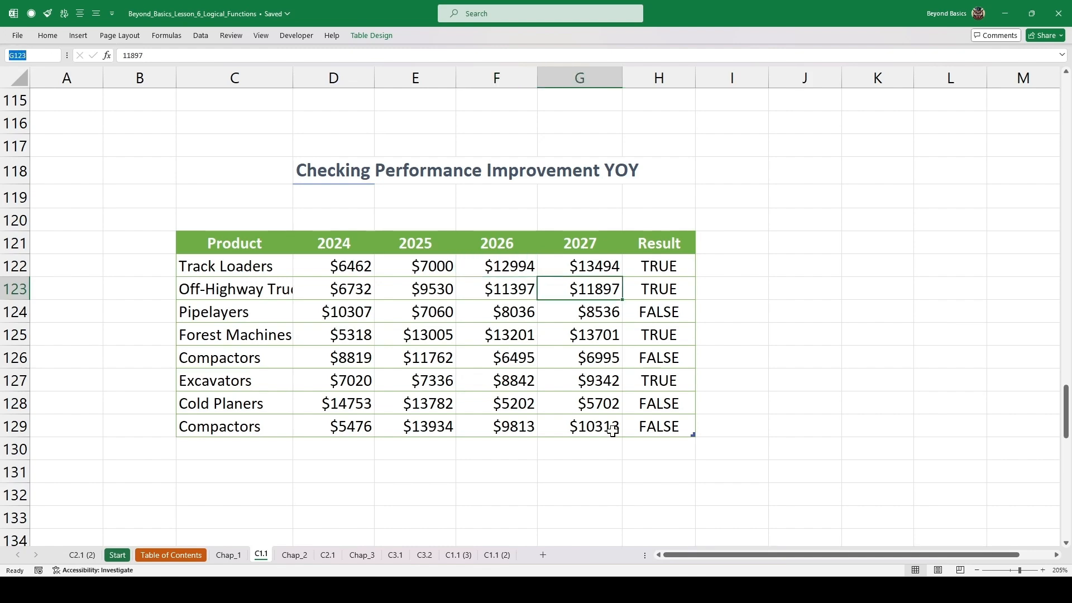
Step: Examine the OR & NOT section: the loan approval criteria and the review table's organization, credit rating, last year sales and review columns
scroll(612, 430, down, 6)
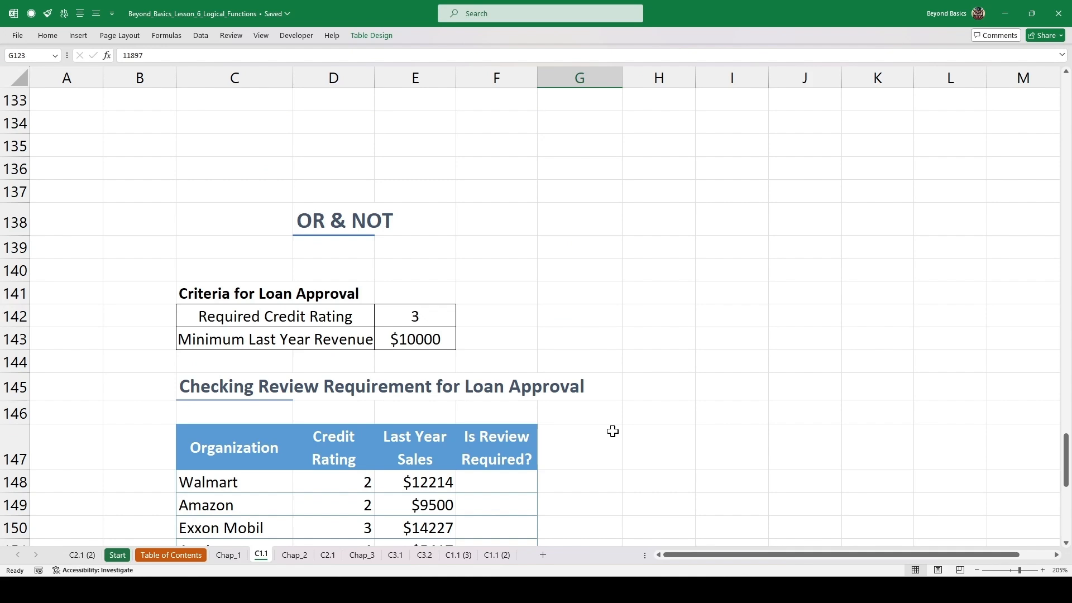
scroll(613, 430, down, 1)
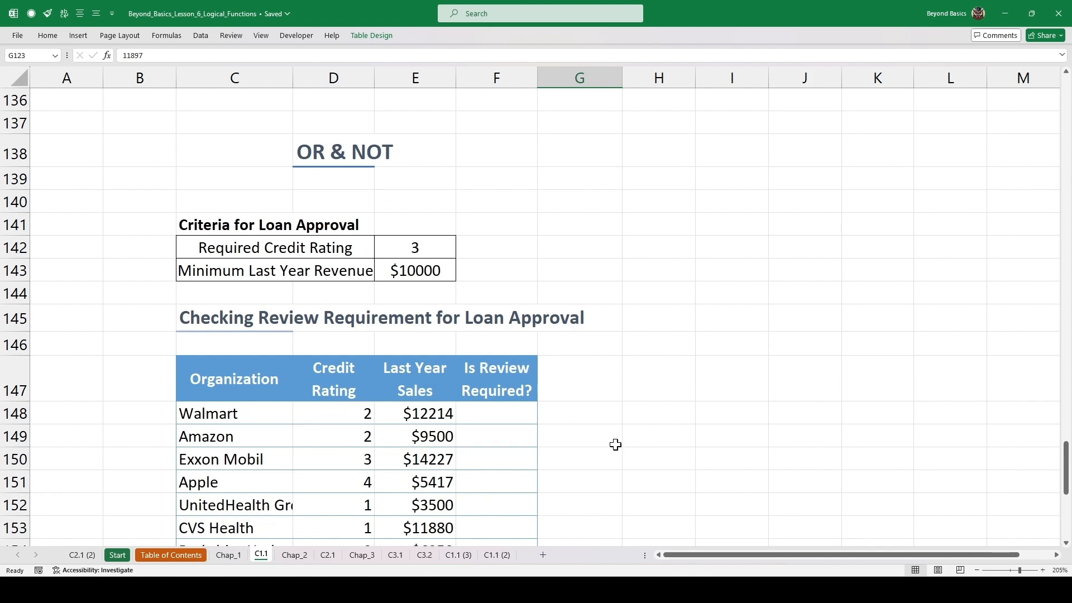
scroll(615, 444, down, 1)
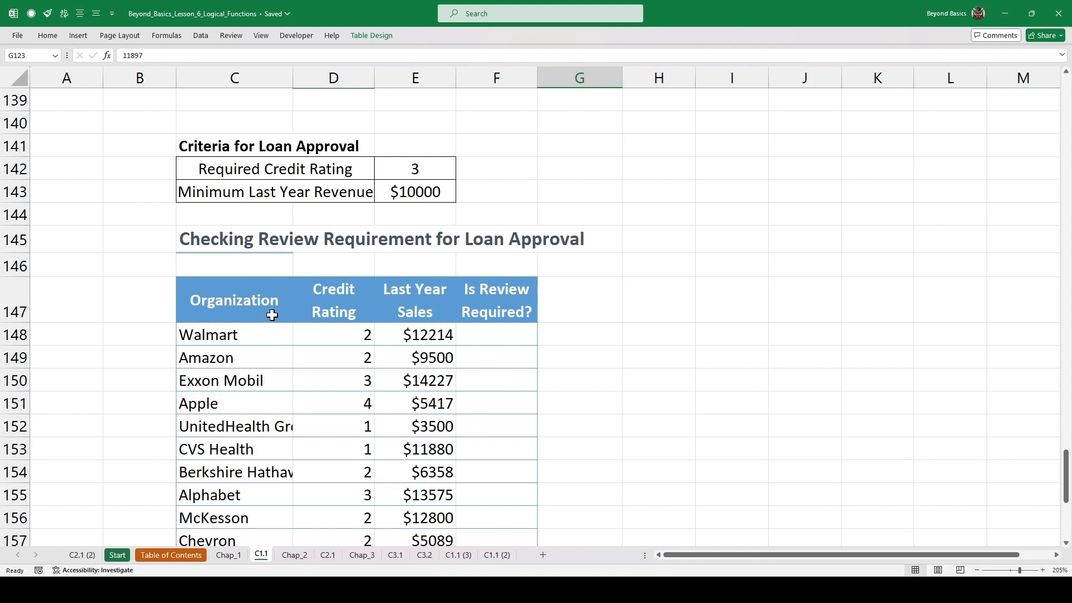
click(385, 165)
drag(386, 165, 383, 195)
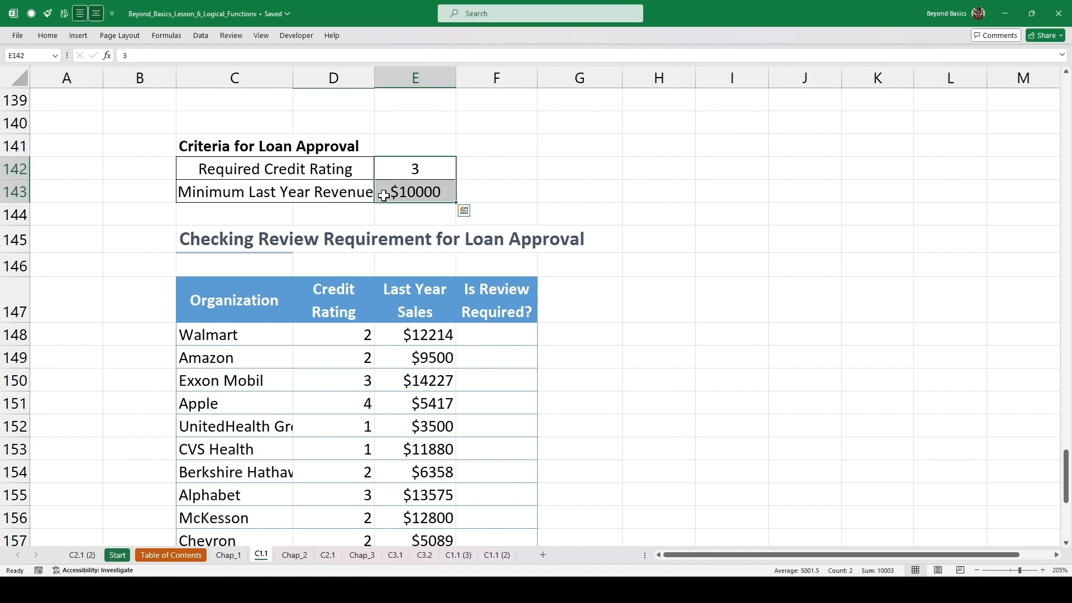
click(298, 171)
click(407, 167)
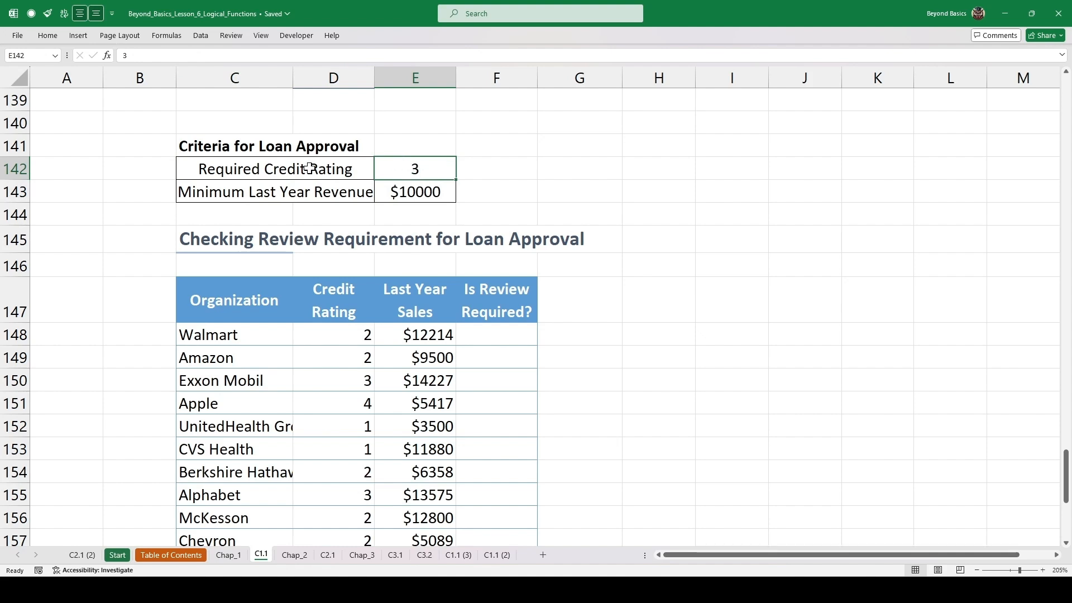
click(289, 194)
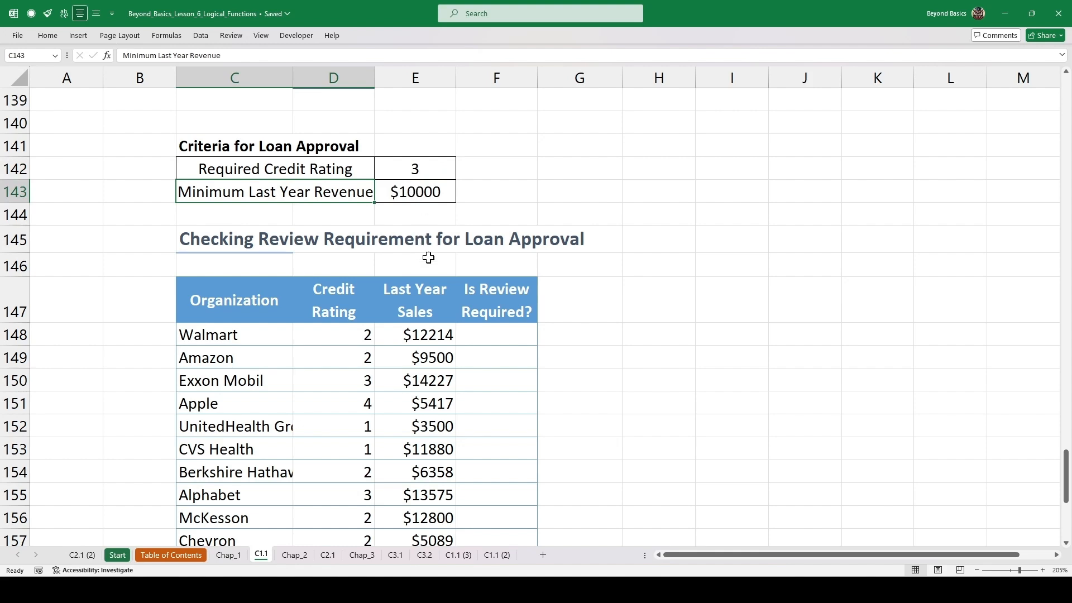
click(253, 300)
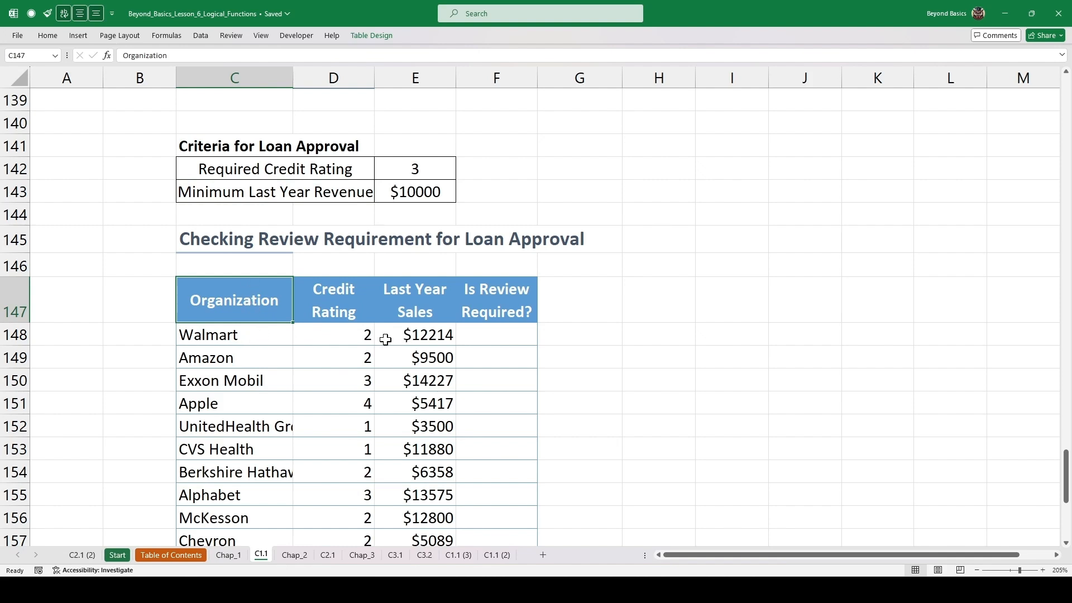
click(355, 334)
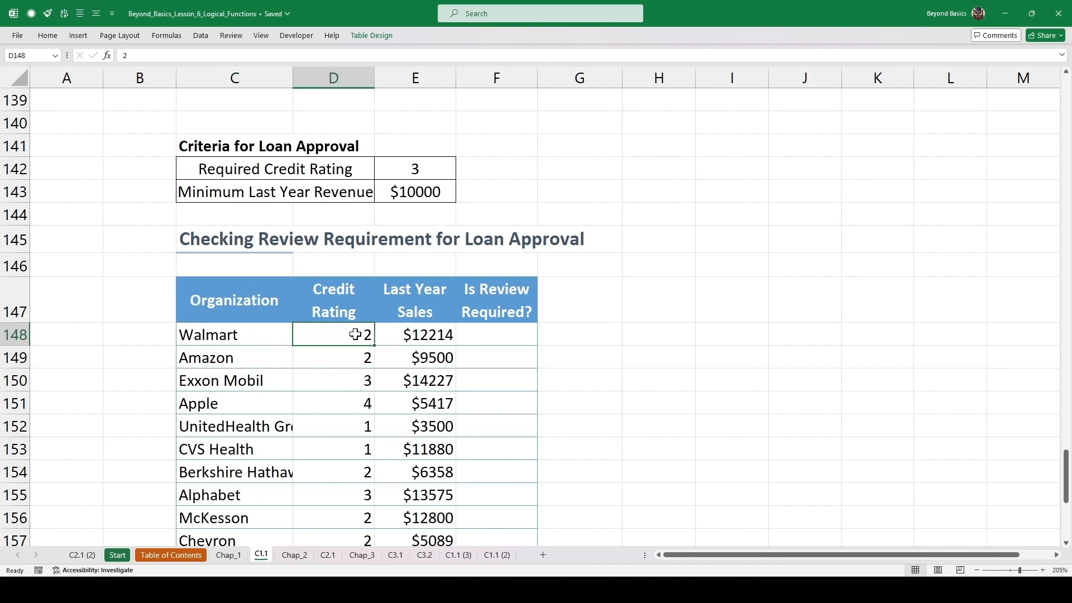
click(440, 329)
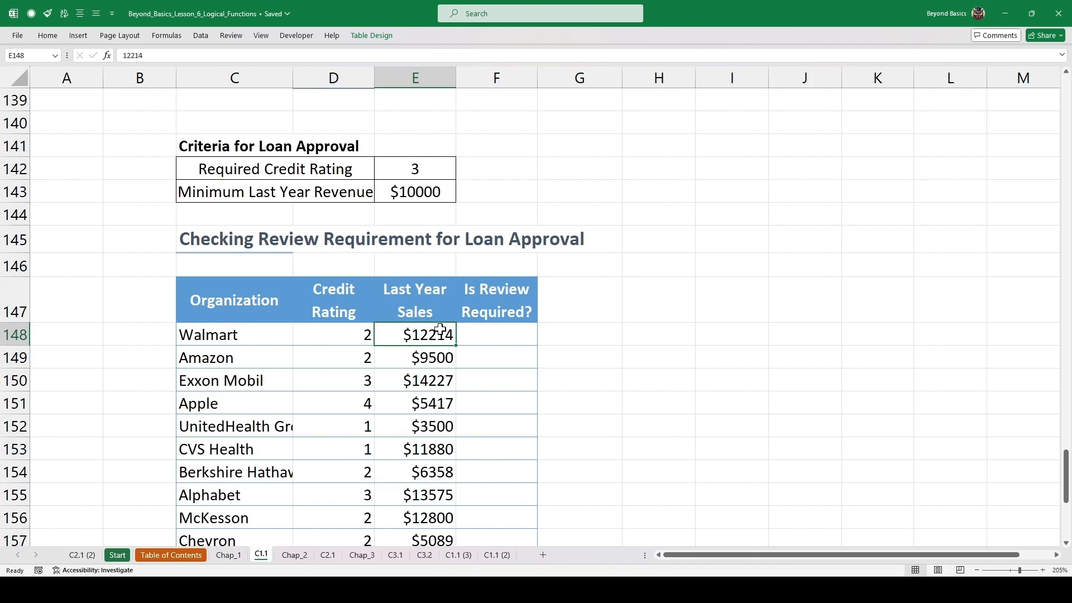
click(492, 281)
click(489, 296)
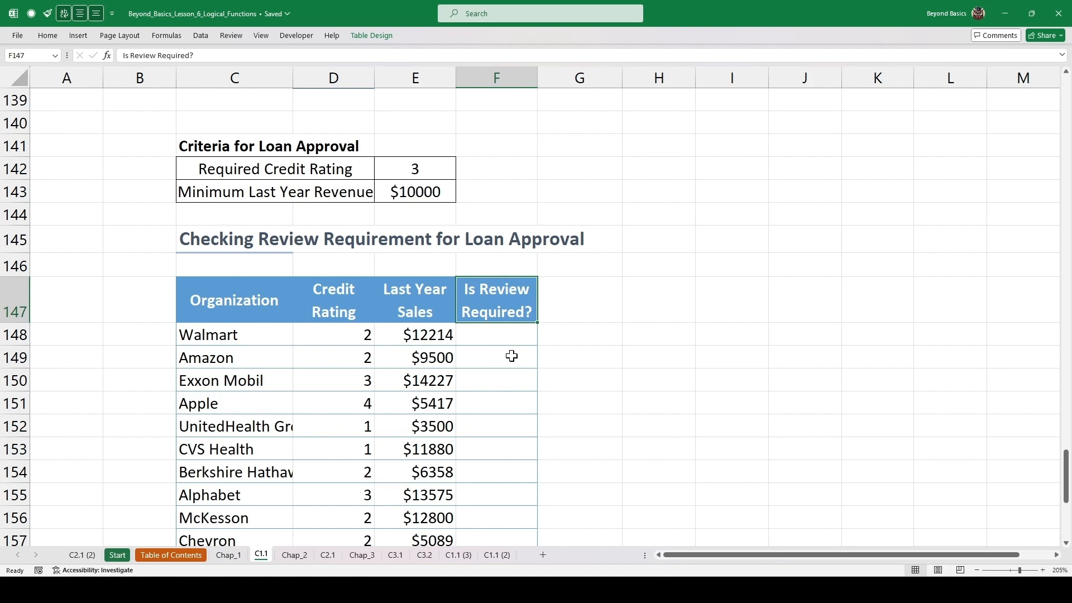
Step: Begin an OR formula in F148 of the Is Review Required? column with the first condition [@[Credit Rating]]>=$E$142
click(491, 330)
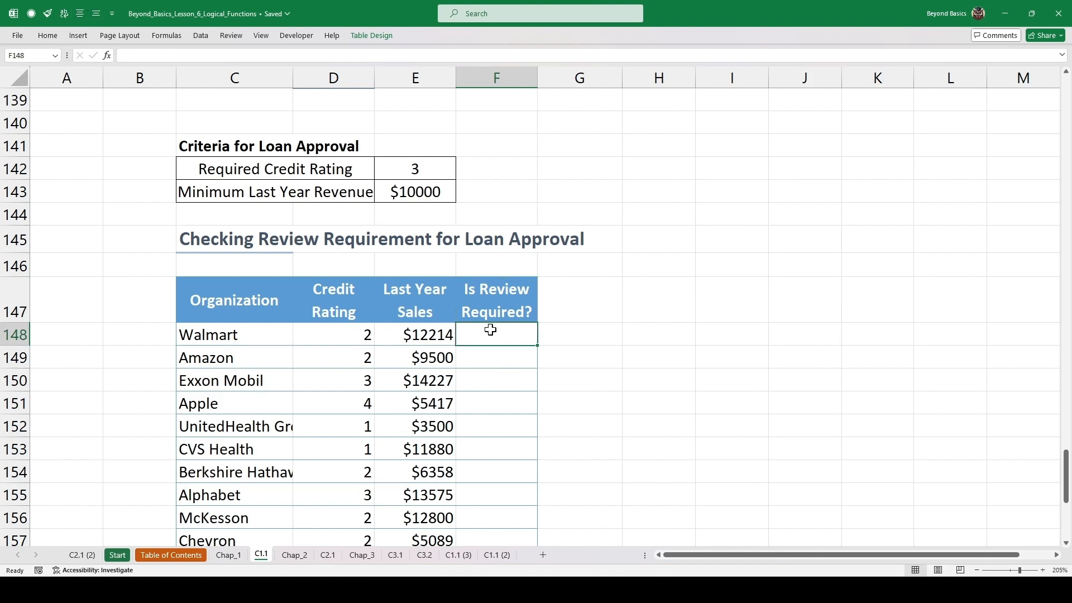
text(=)
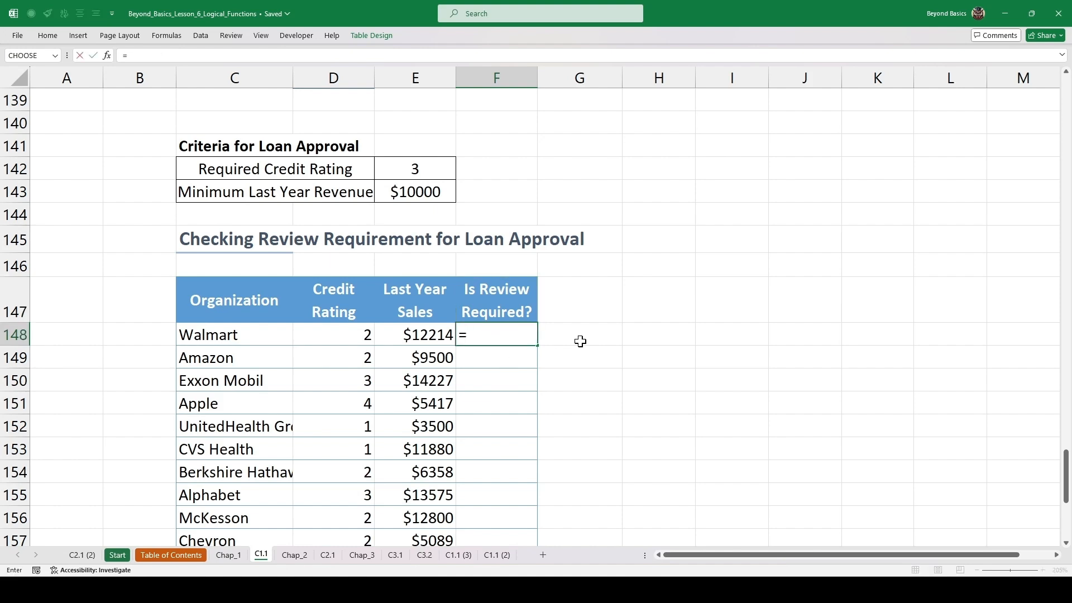
text(or)
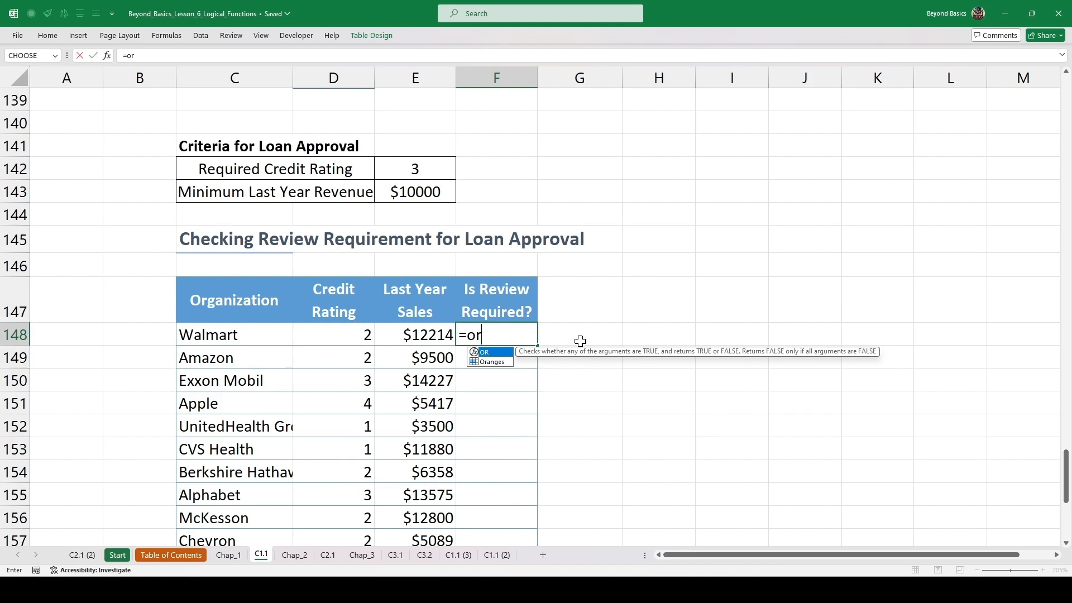
key(Tab)
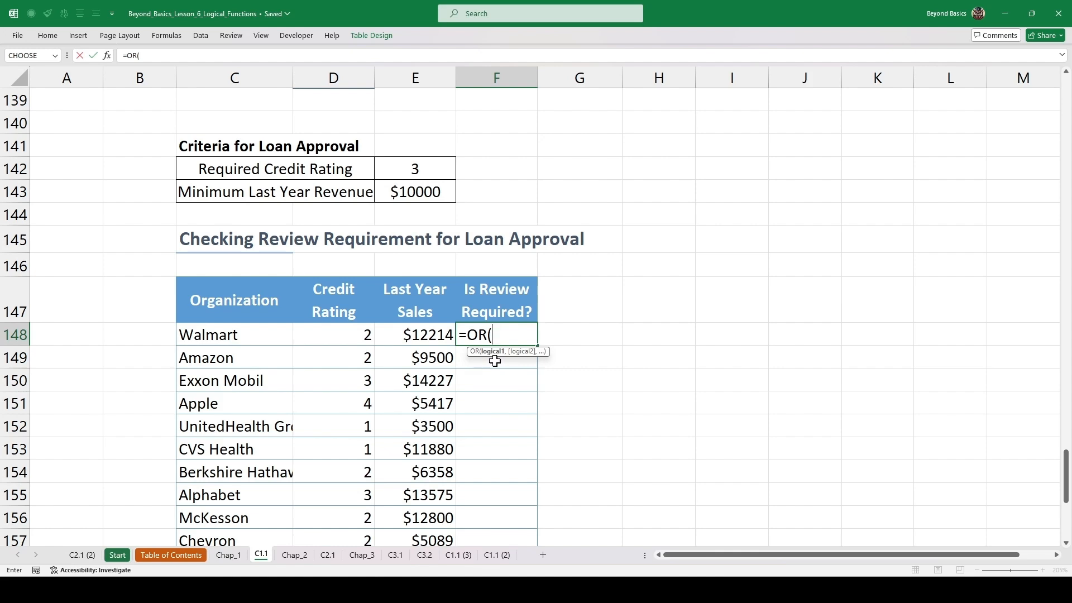
click(346, 334)
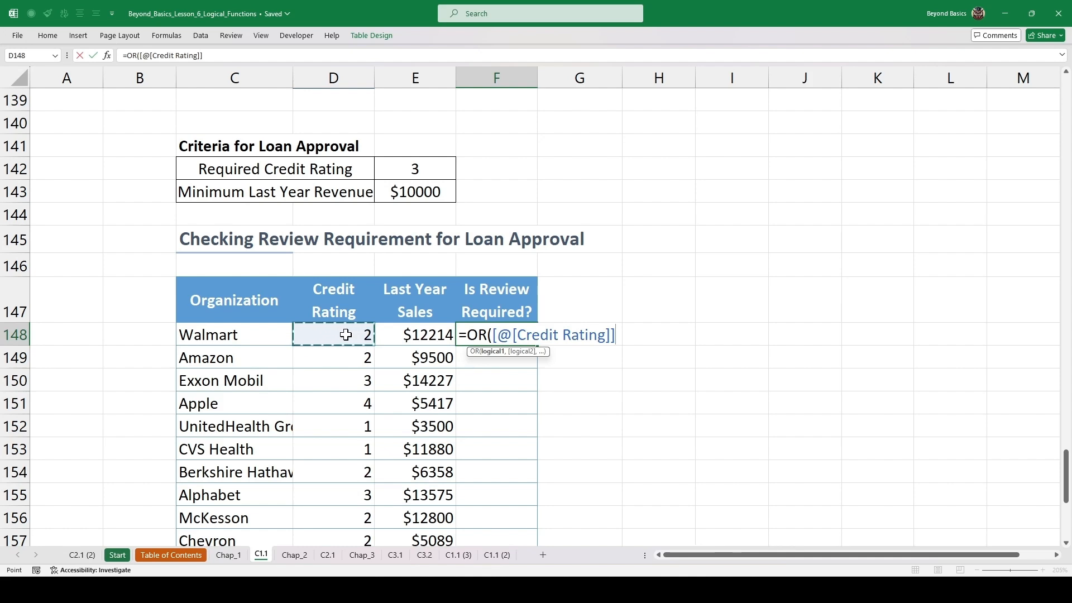
text(>=)
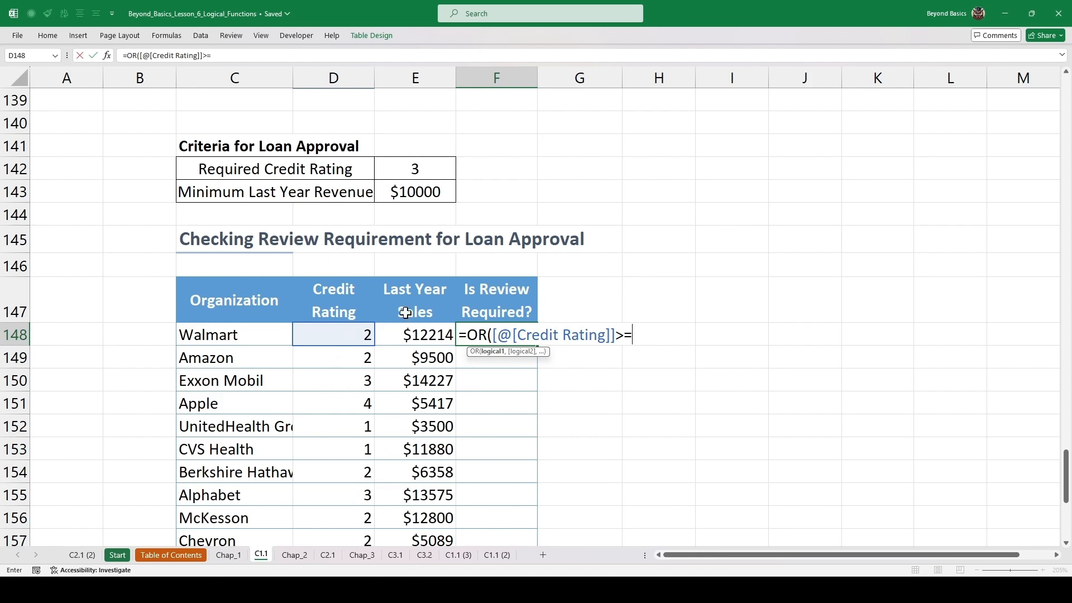
click(421, 170)
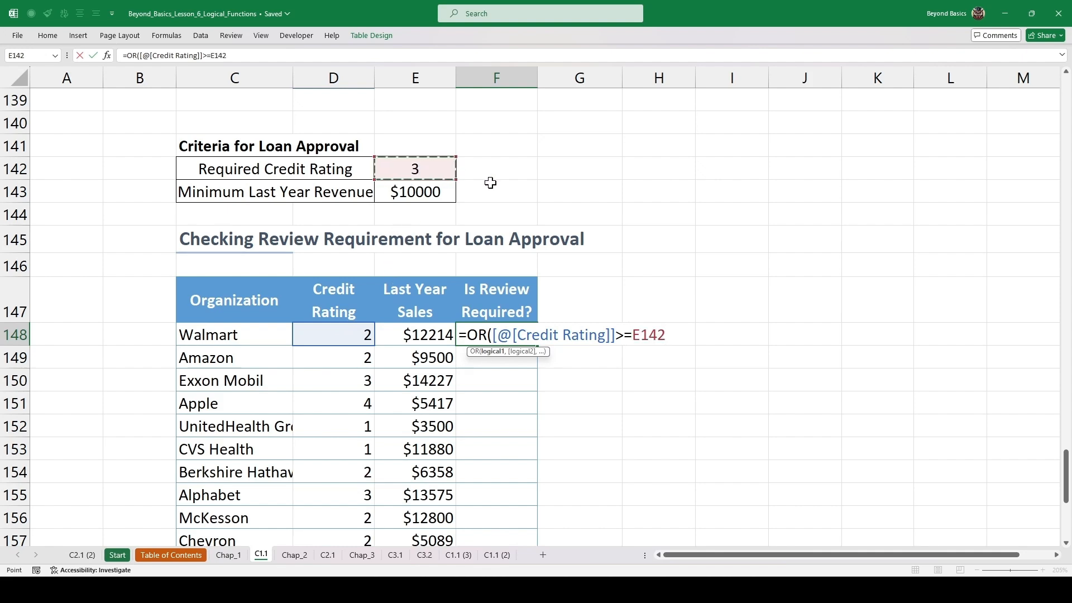
key(F4)
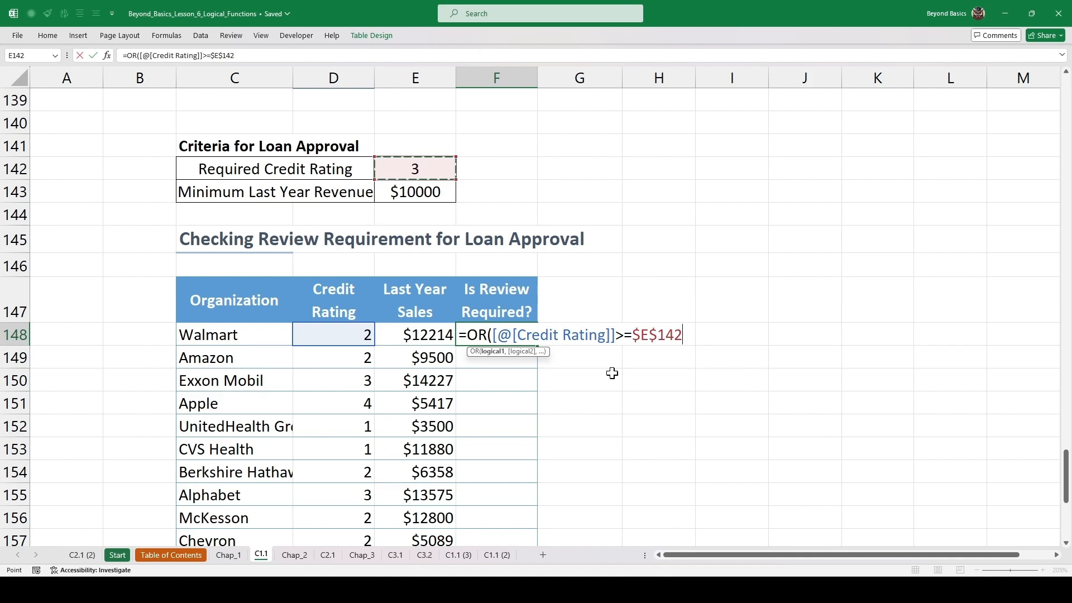
Step: Complete the OR formula in F148 with the second condition [@[Last Year Sales]]>=$E$143
text(,)
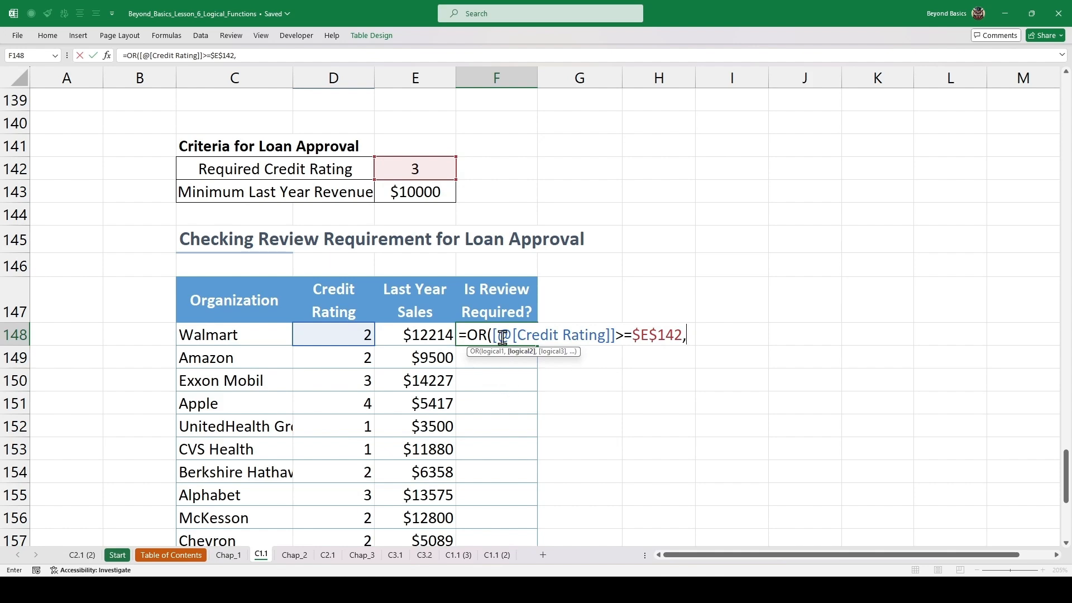
click(425, 335)
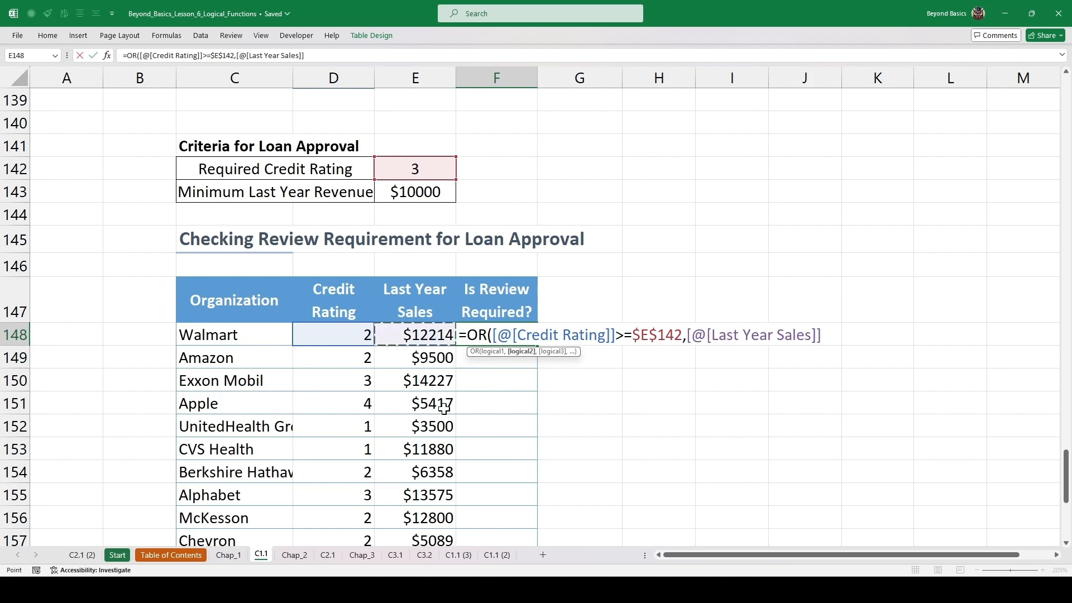
text(>=)
click(423, 190)
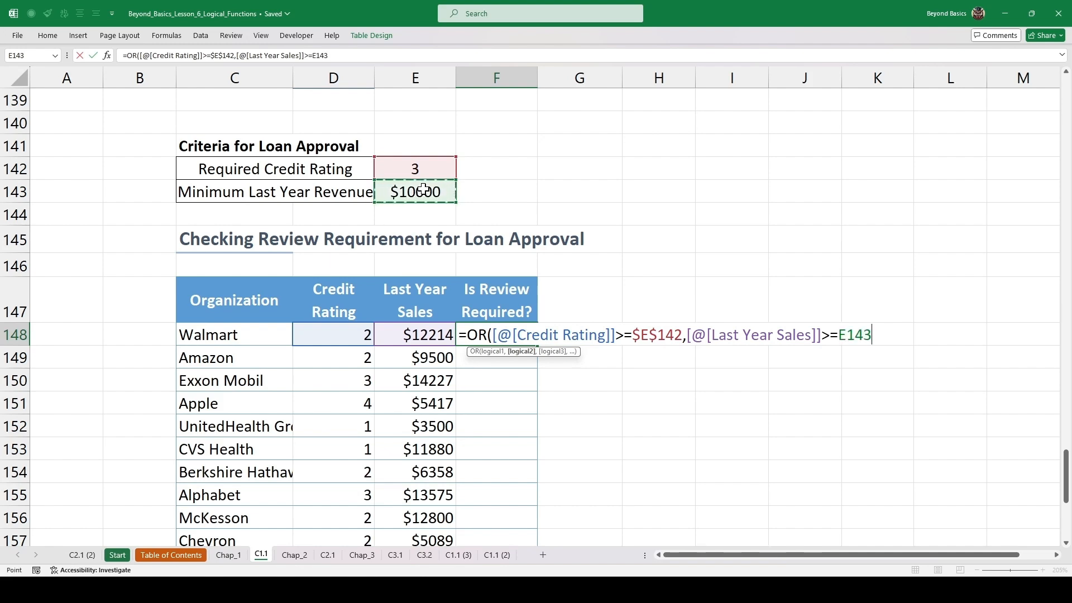
key(F4)
text())
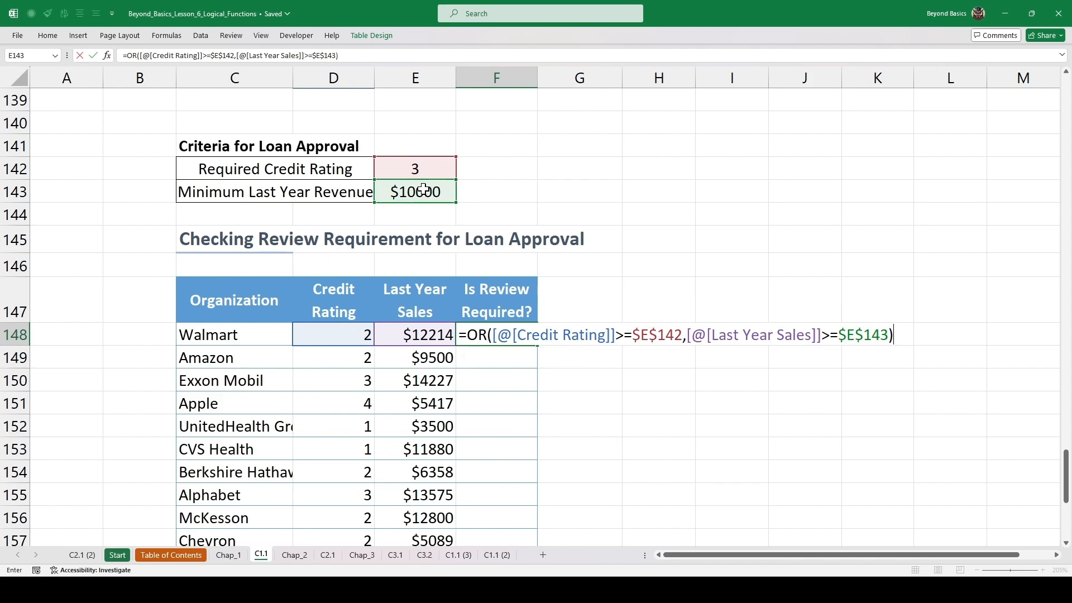
key(ctrl+Return)
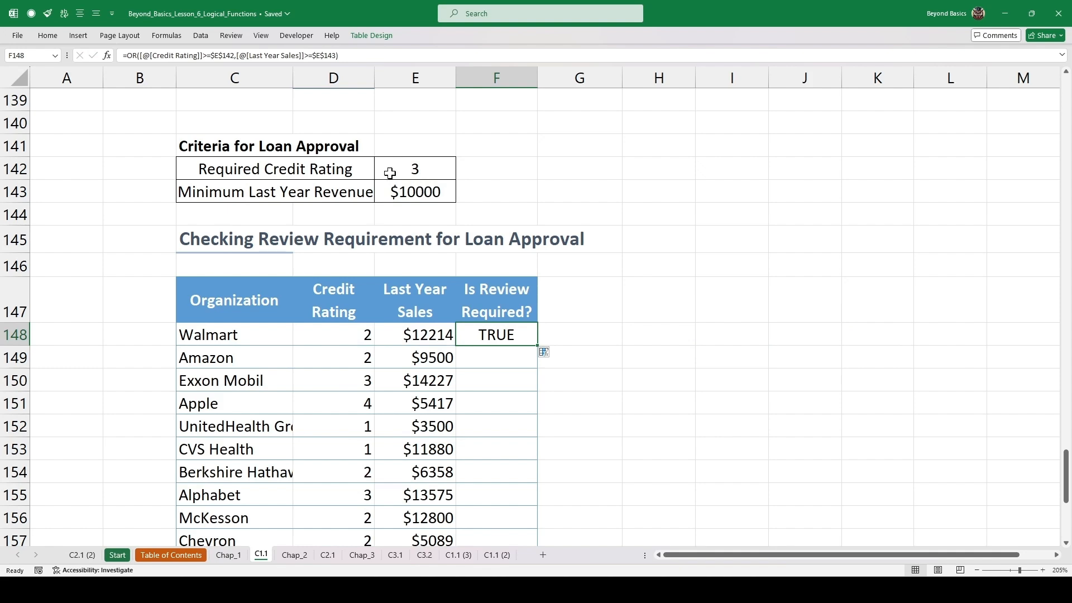
Step: Review the OR formula in F148 against Walmart's credit rating and last year sales
click(351, 332)
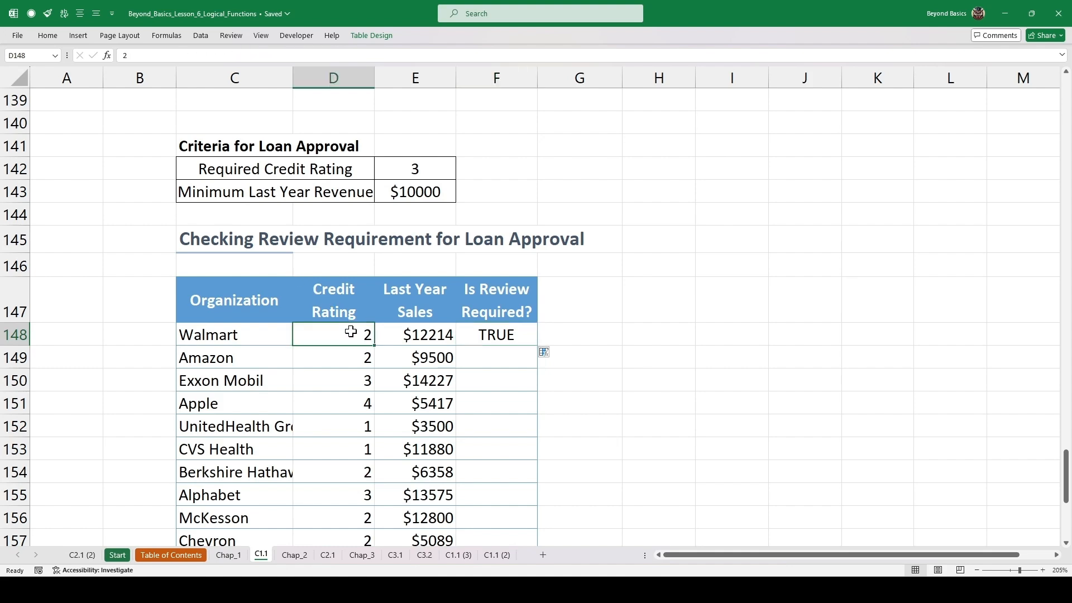
click(434, 336)
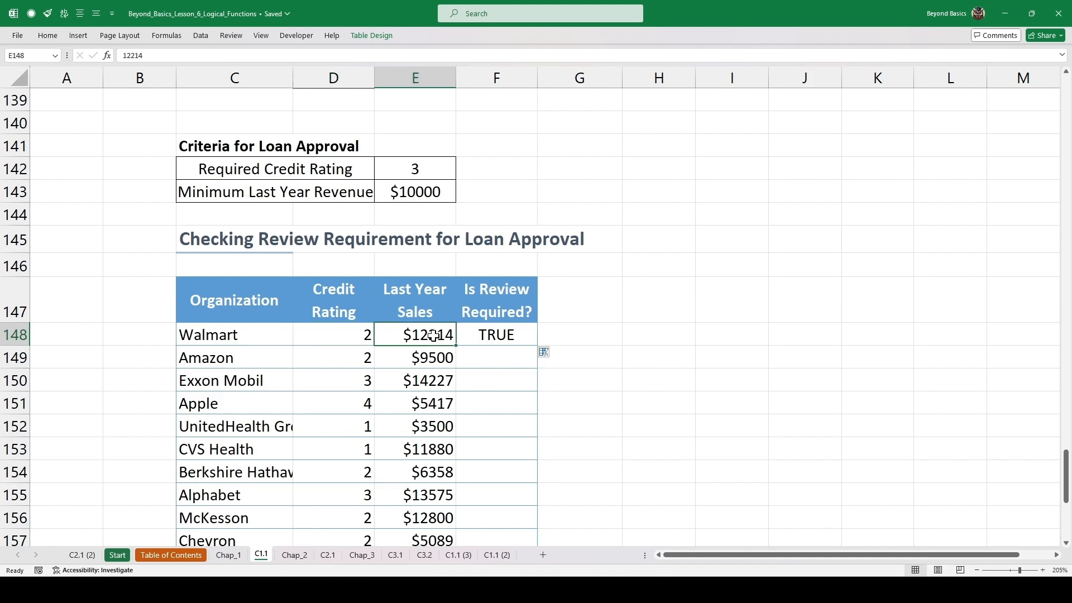
double_click(512, 334)
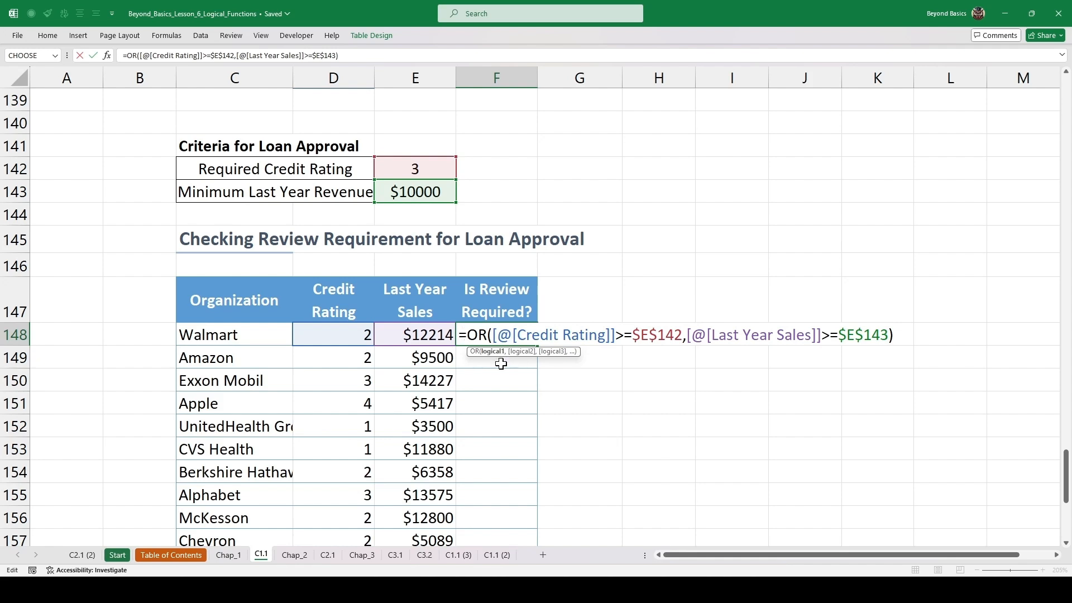
key(ctrl+Return)
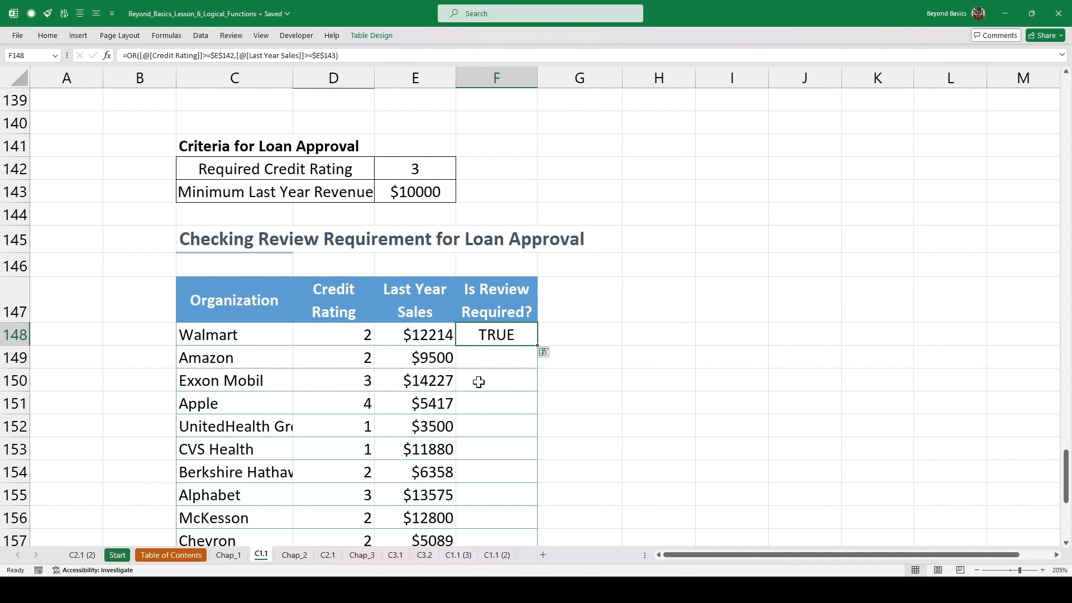
Step: Wrap the OR formula in F148 inside a NOT function and fill it down the Is Review Required? column to F157
double_click(486, 334)
click(467, 335)
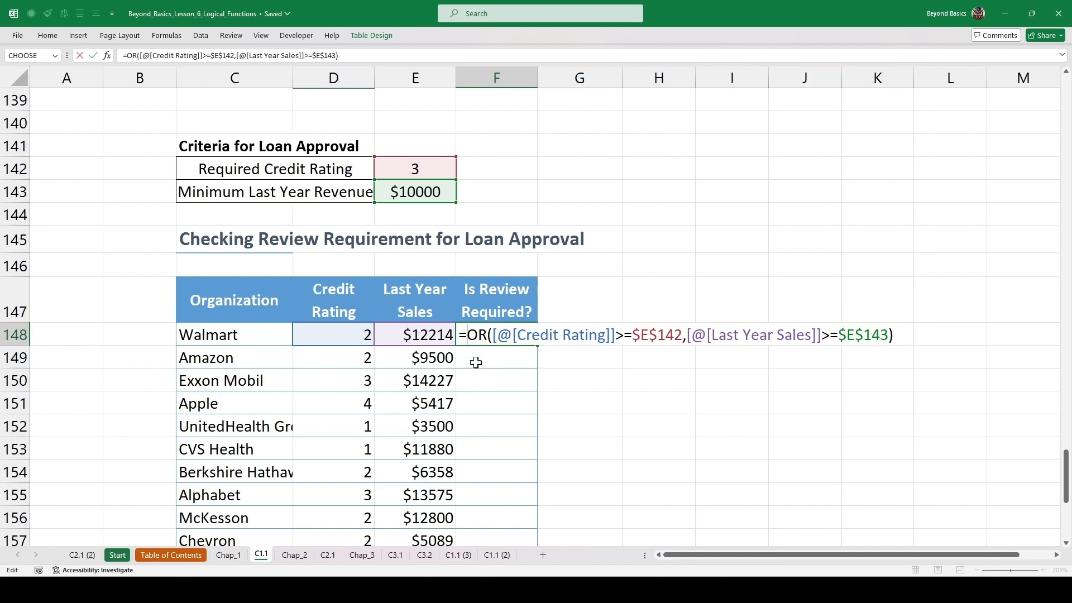
text(not)
key(Tab)
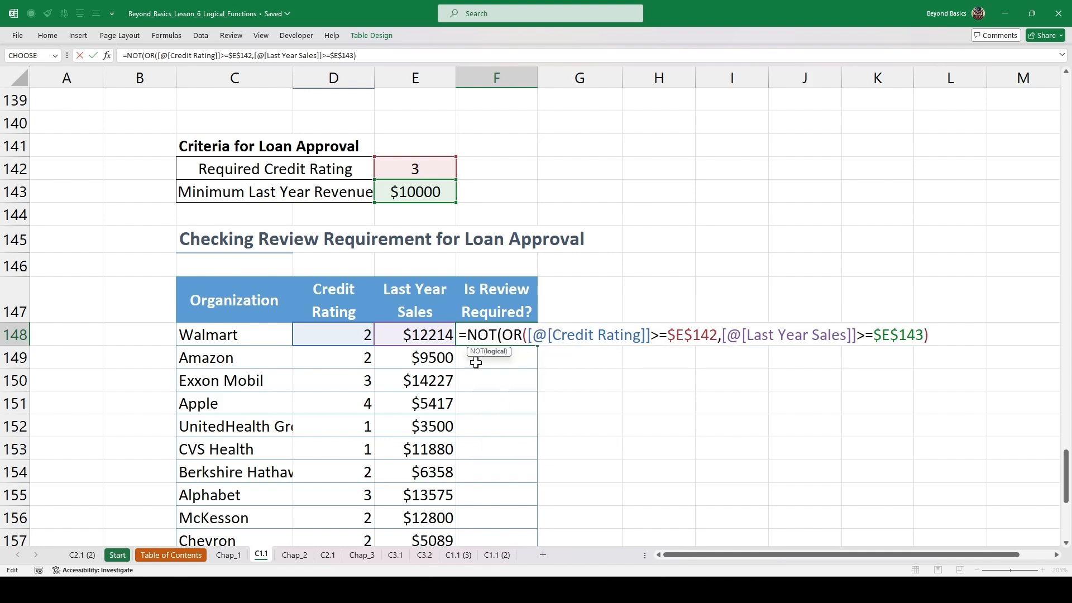
click(935, 335)
text())
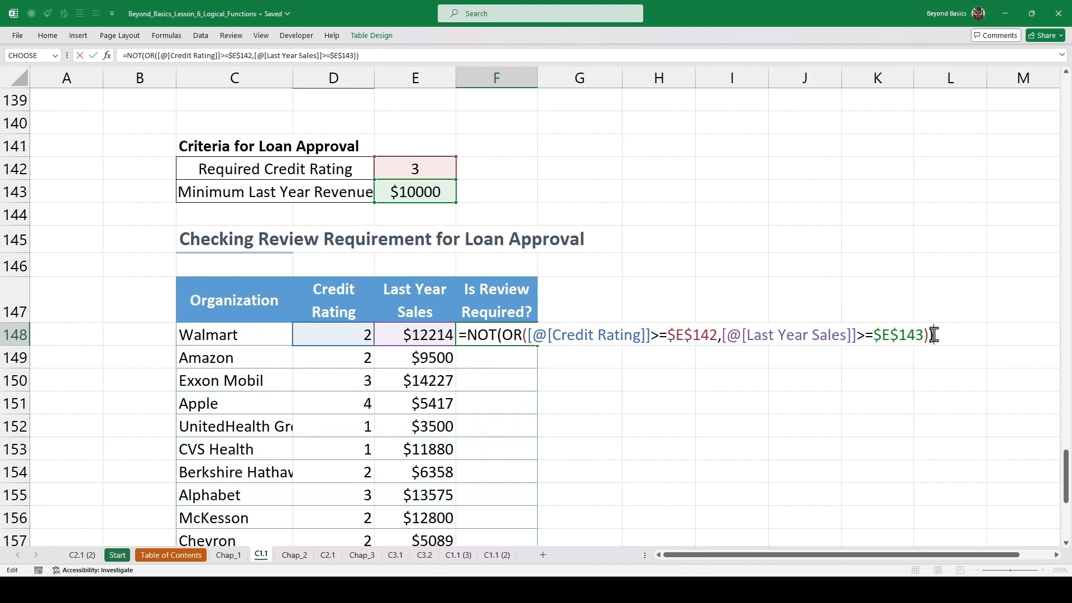
key(ctrl+Return)
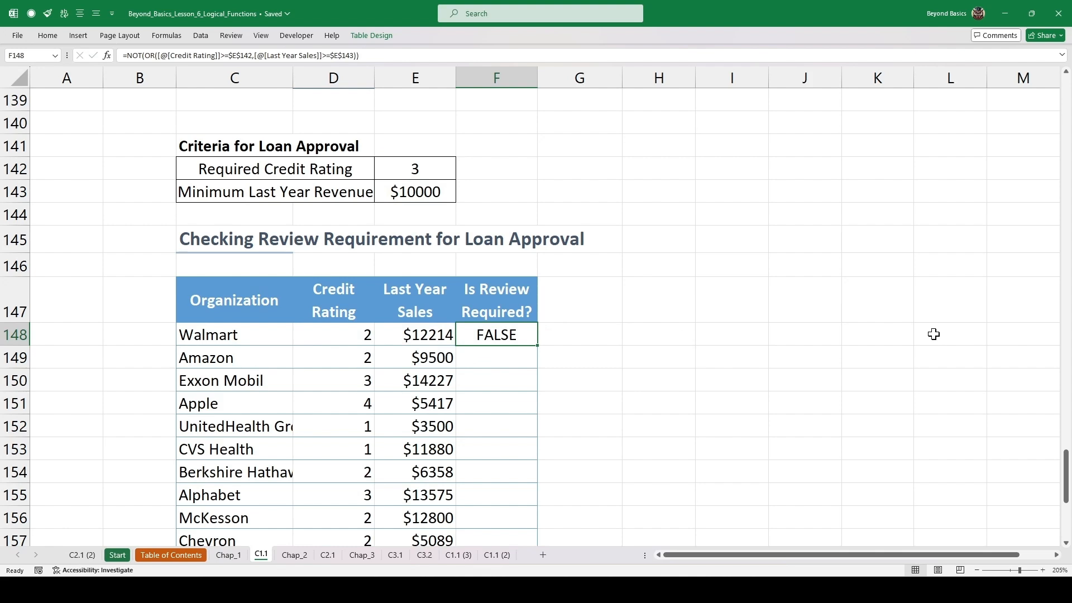
double_click(538, 346)
Step: Inspect the NOT(OR()) formulas for Exxon Mobil, UnitedHealth and Amazon against the loan approval criteria
click(492, 380)
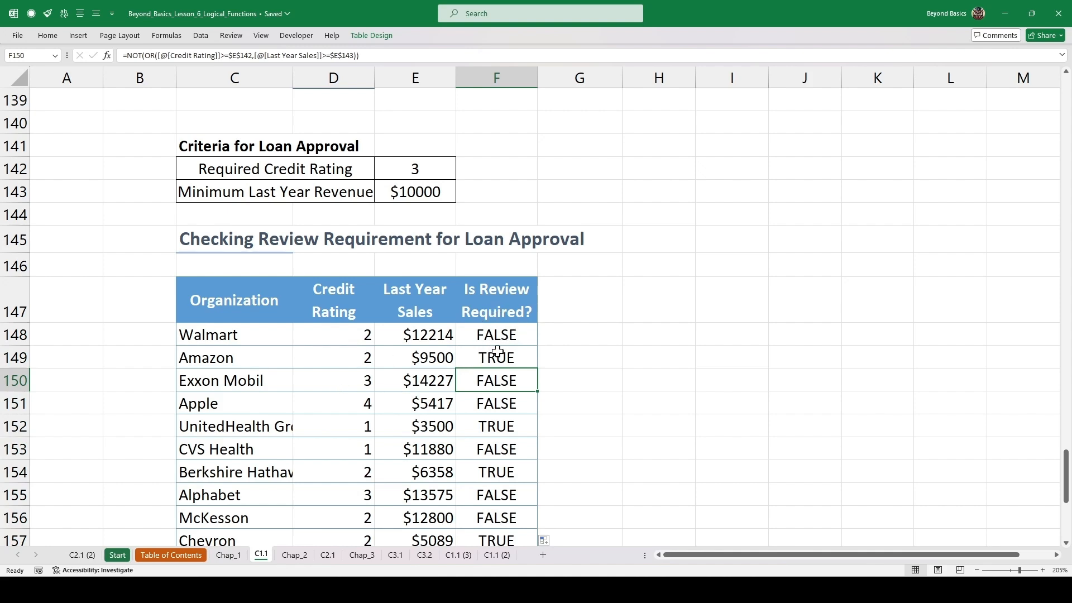
double_click(497, 380)
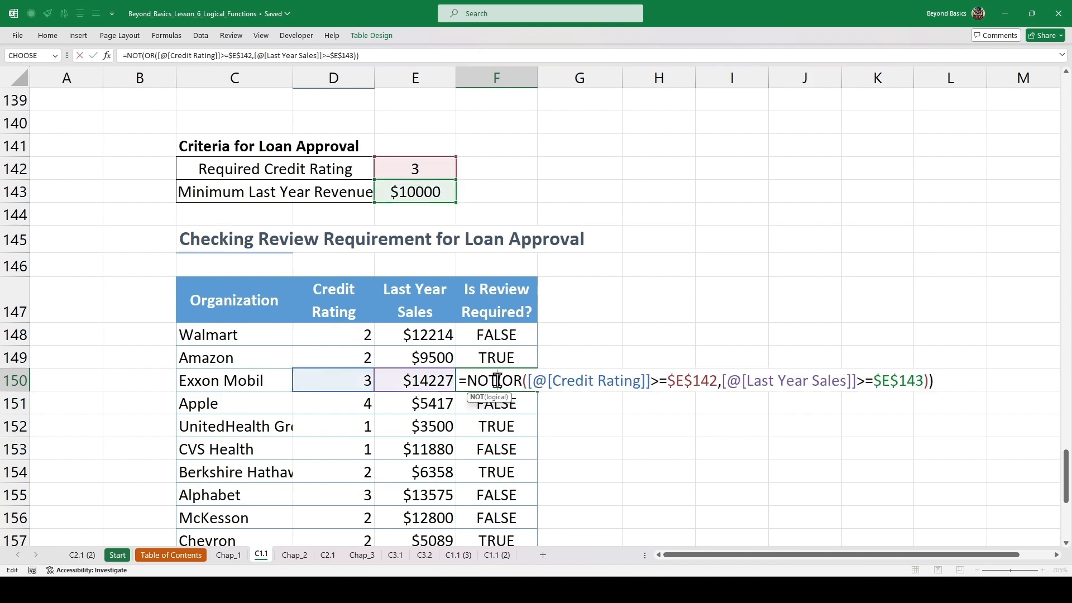
key(Escape)
double_click(502, 427)
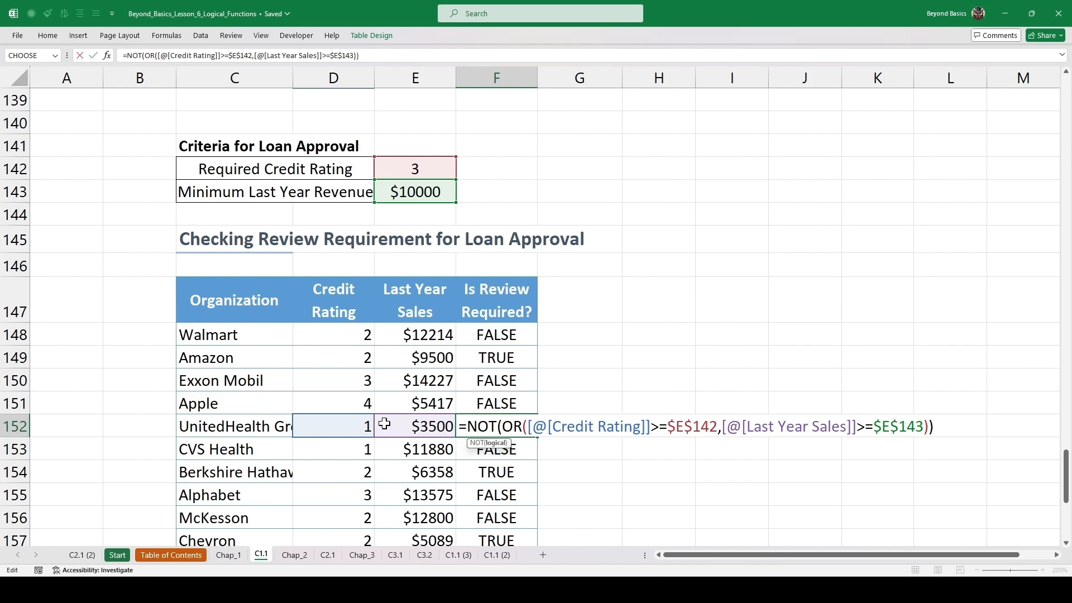
key(Escape)
scroll(480, 351, down, 1)
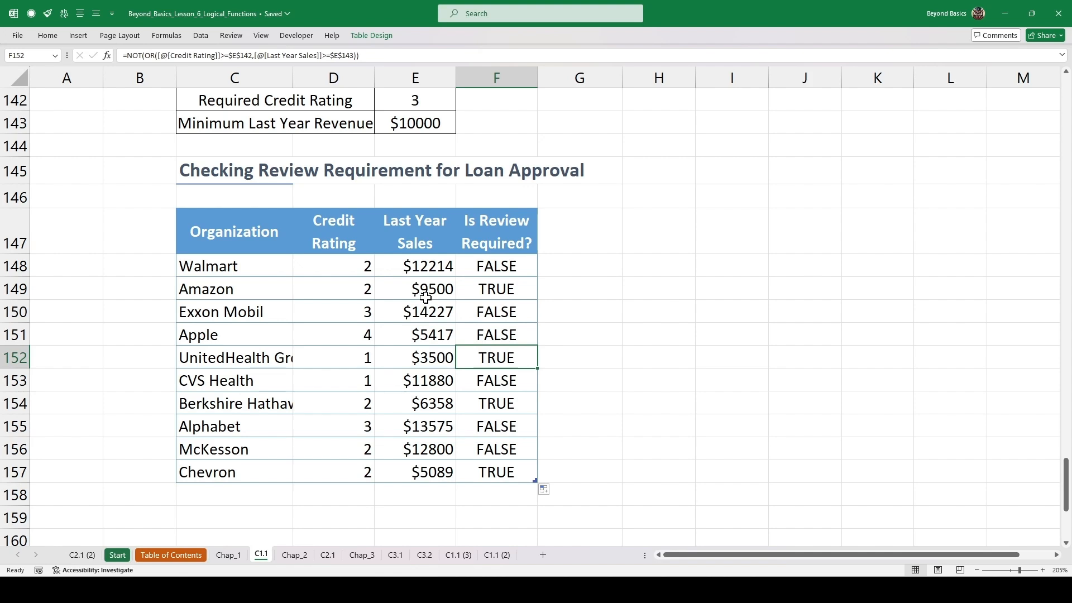
double_click(494, 286)
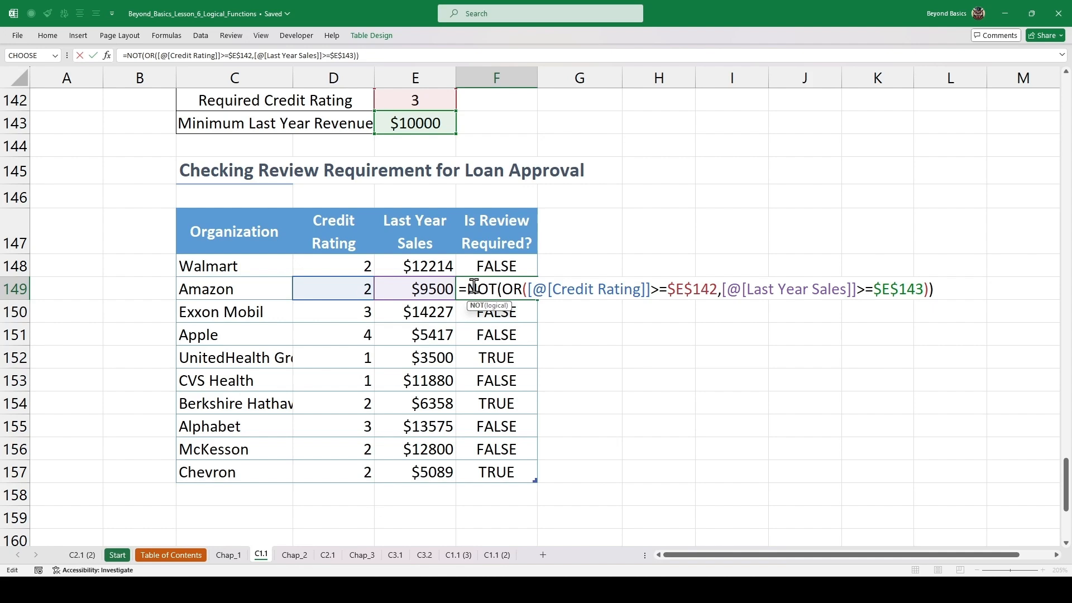
key(ctrl+Return)
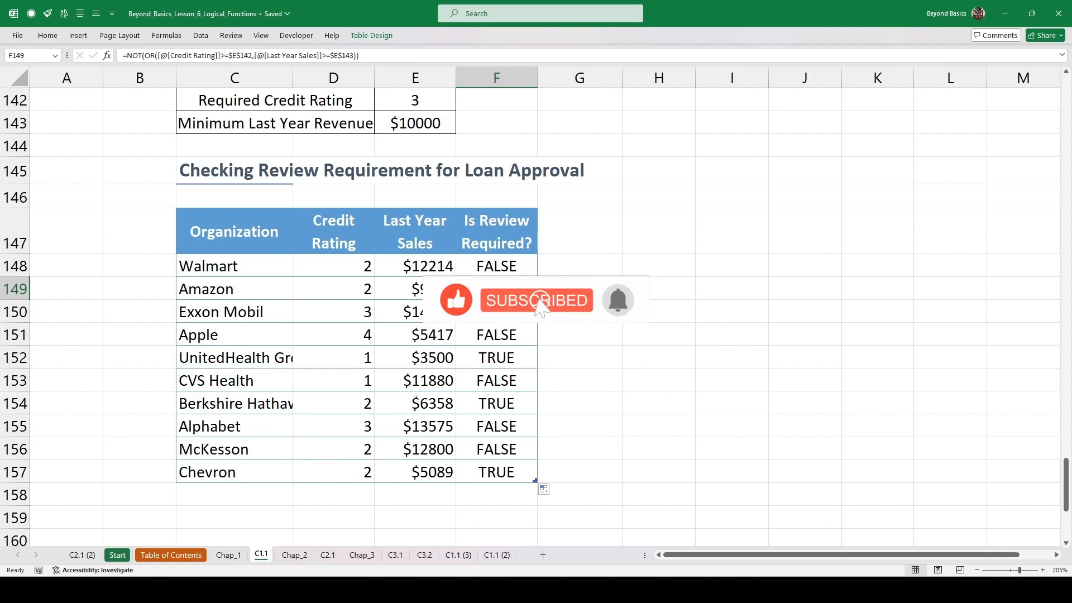
Step: Follow the sheet links through the Chapter 2 IF Function page to the practice sheet C2.1
scroll(358, 313, down, 5)
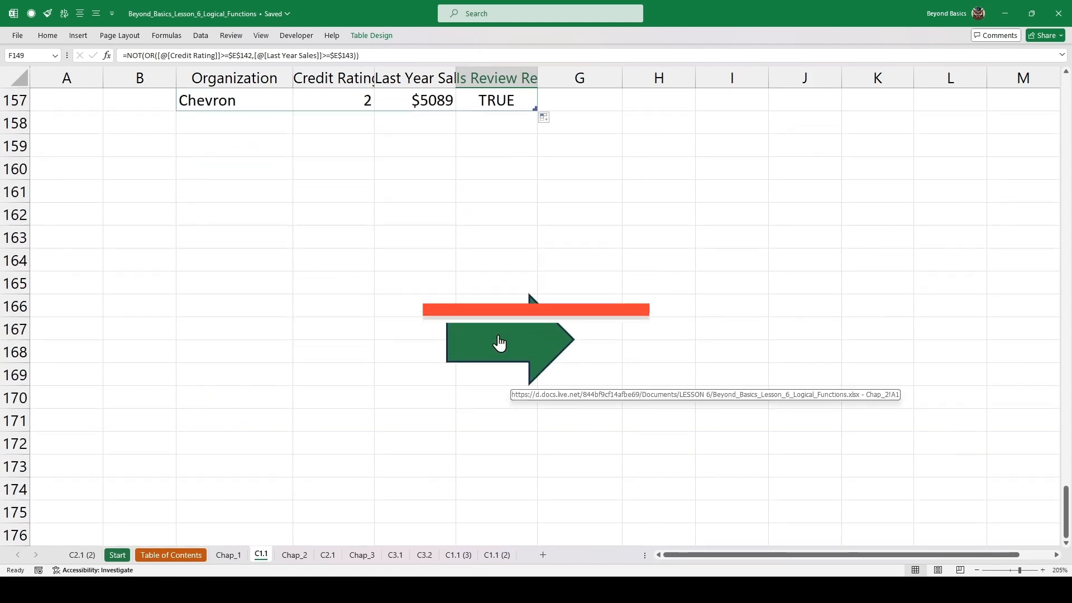
click(497, 332)
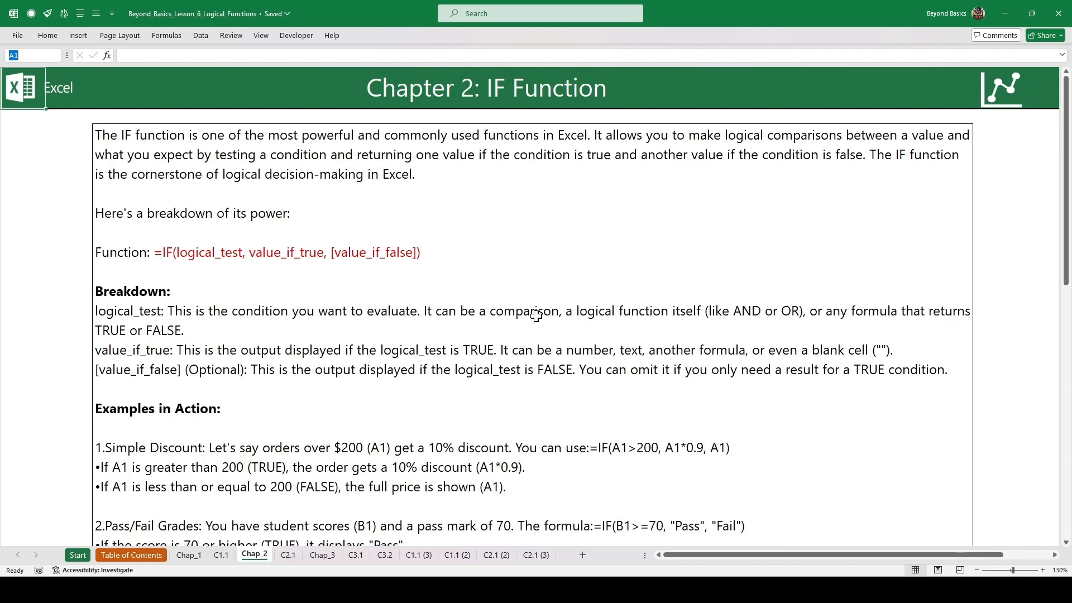
scroll(536, 316, down, 15)
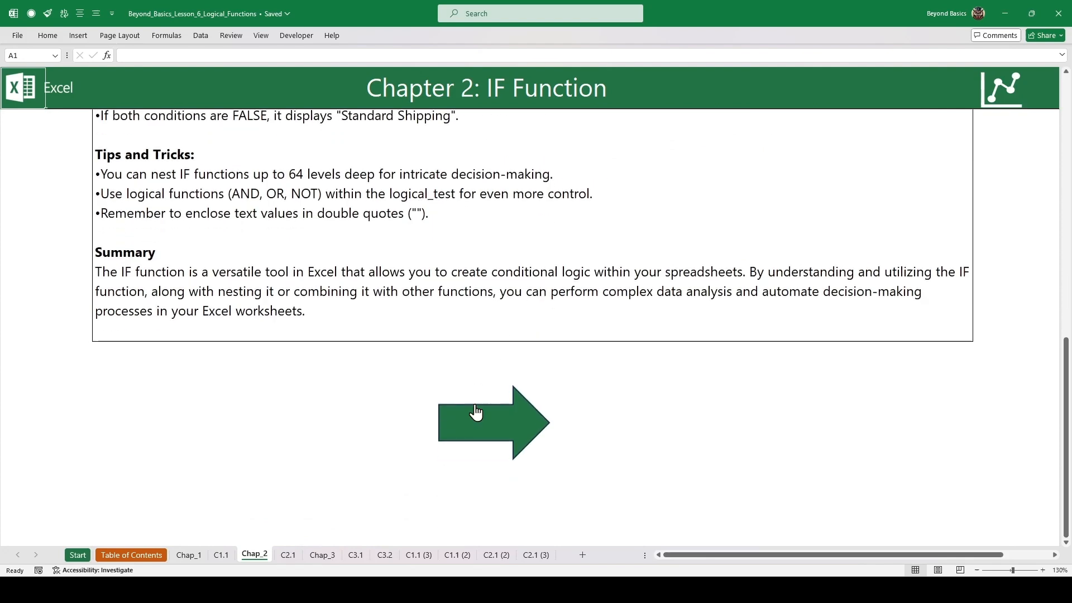
click(486, 429)
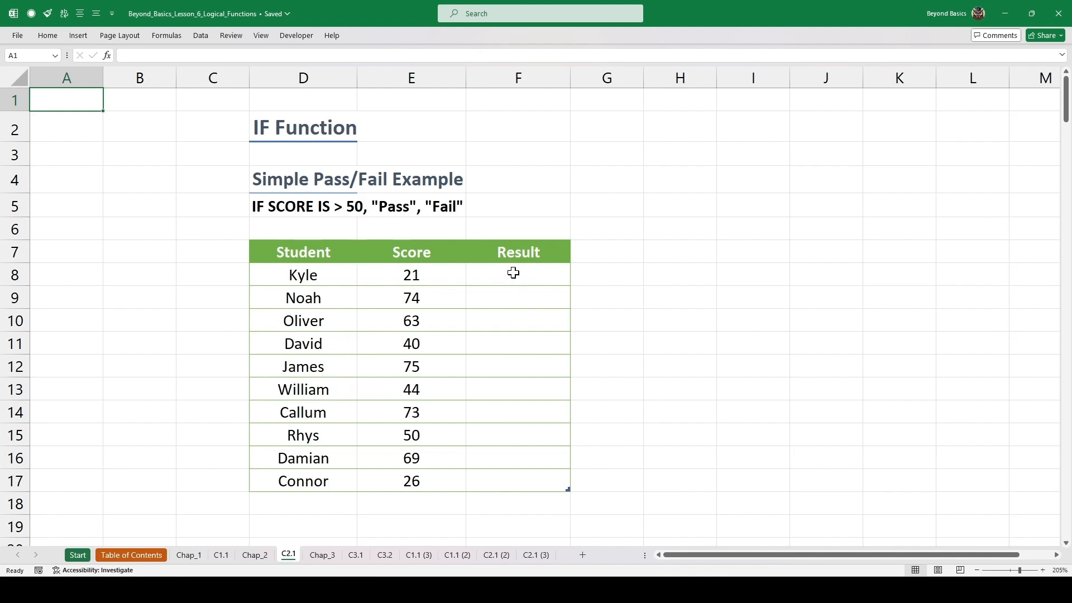
Step: Examine the Simple Pass/Fail Example: the rule in D5, the first score in E8 and the Result column starting at F8
drag(513, 273, 517, 371)
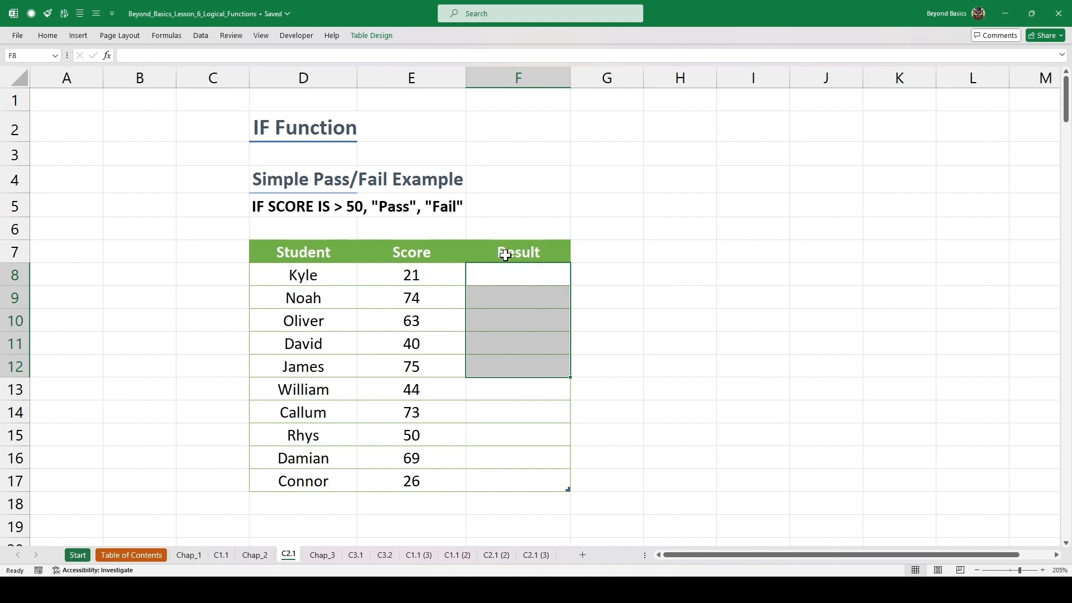
click(354, 208)
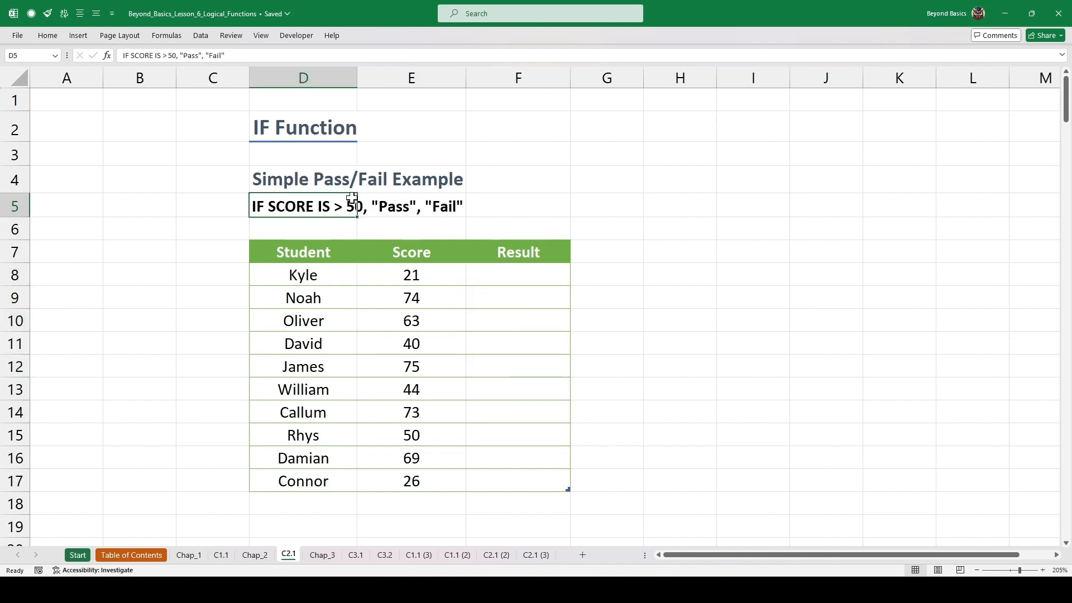
click(419, 275)
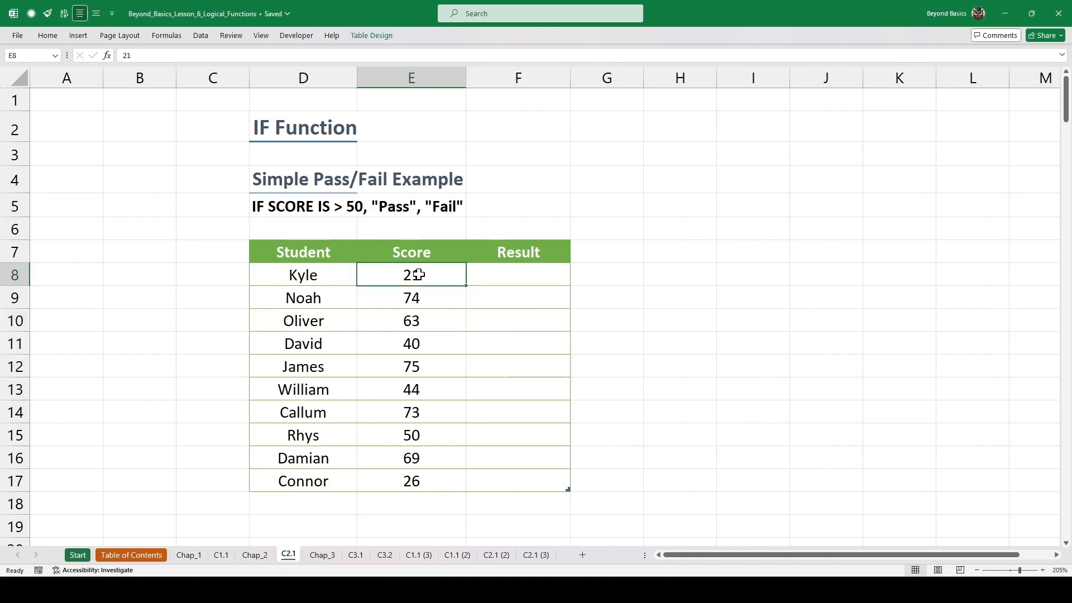
click(520, 272)
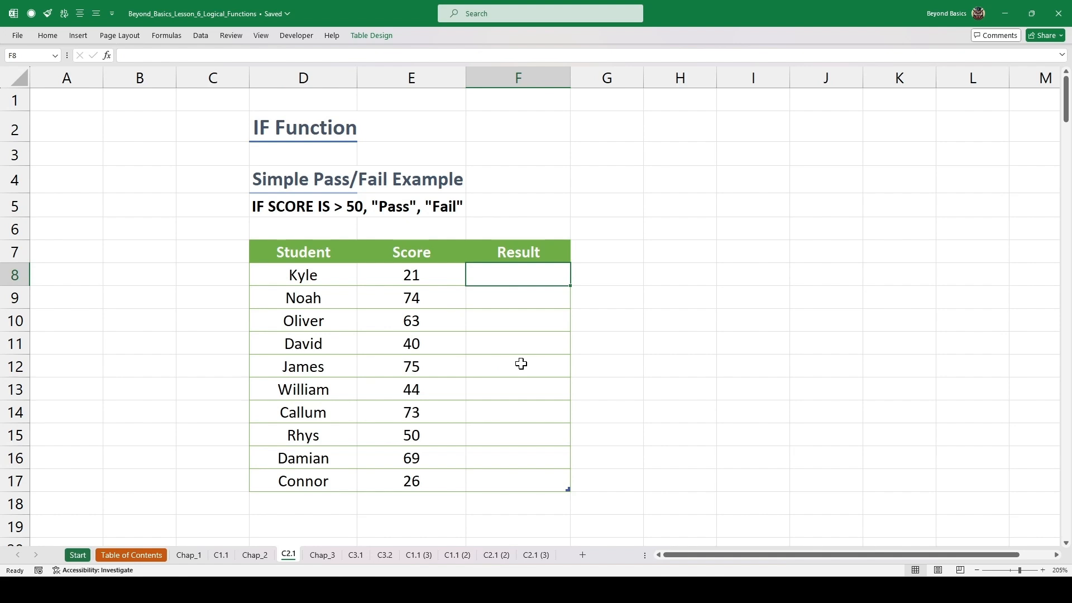
text(=i)
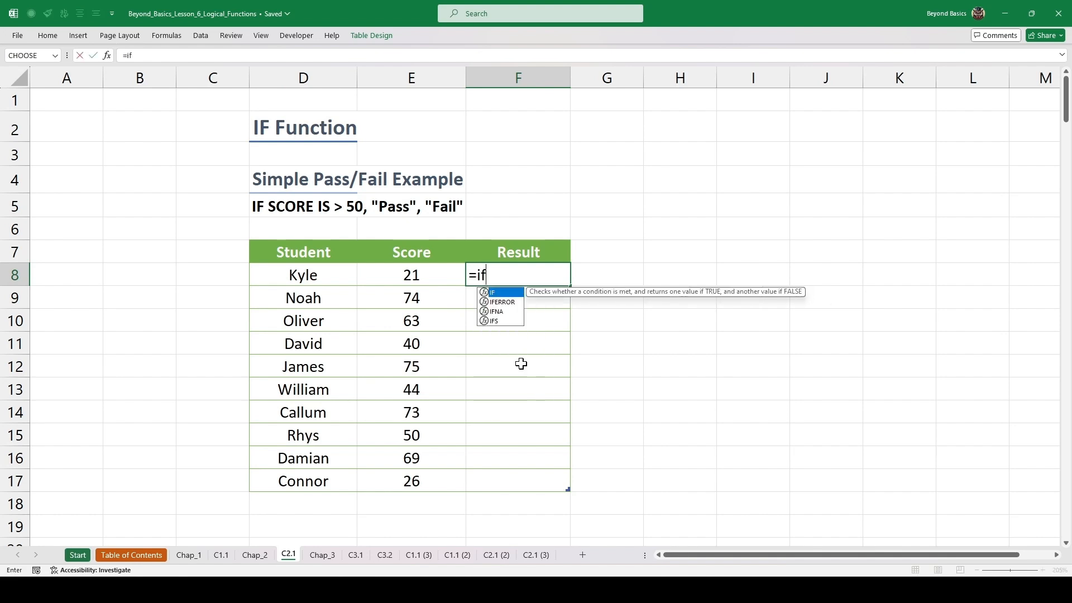
text(f)
key(Tab)
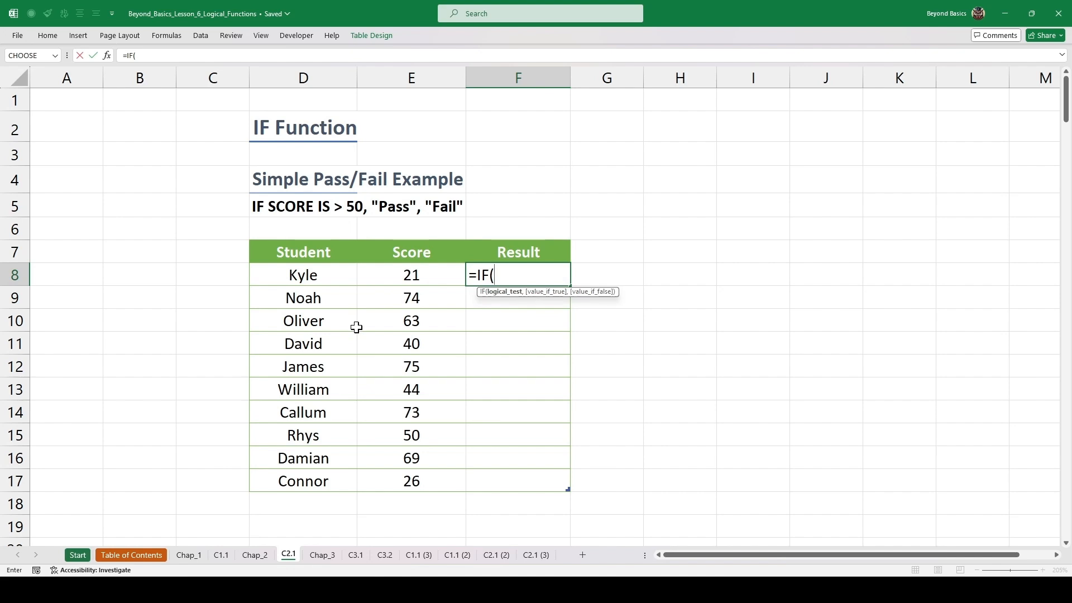
click(423, 274)
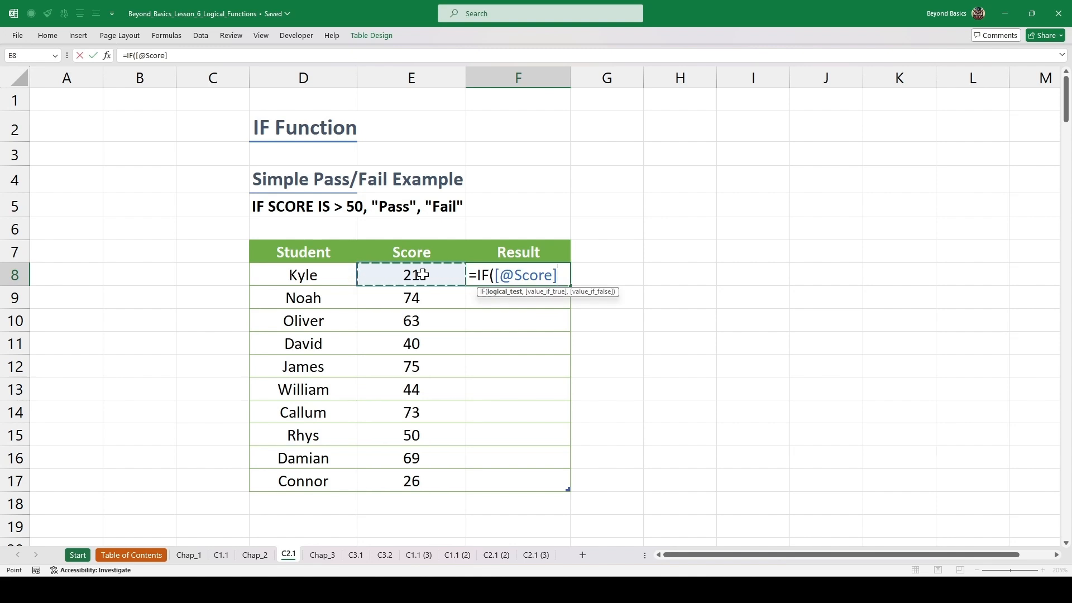
text(>=50,)
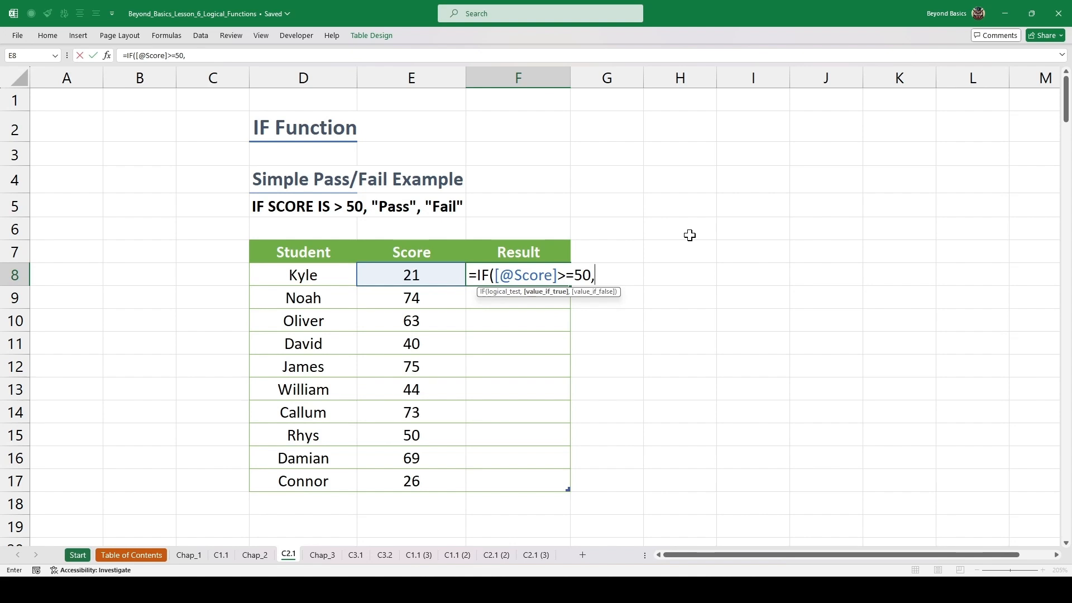
text("Pass",)
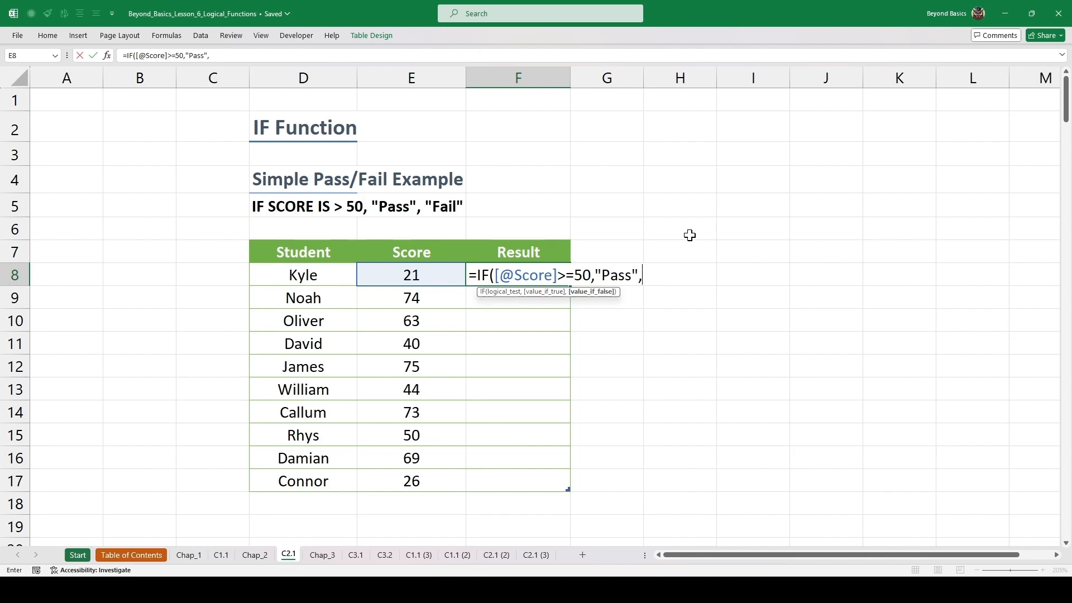
text("Fao)
key(BackSpace)
text(il"))
key(ctrl+Return)
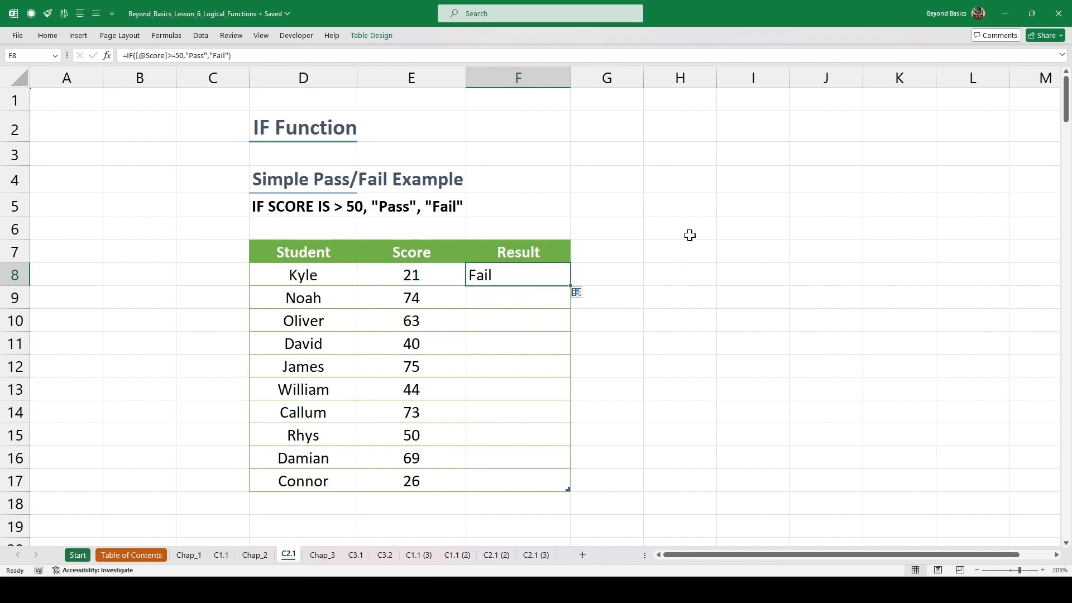
double_click(573, 287)
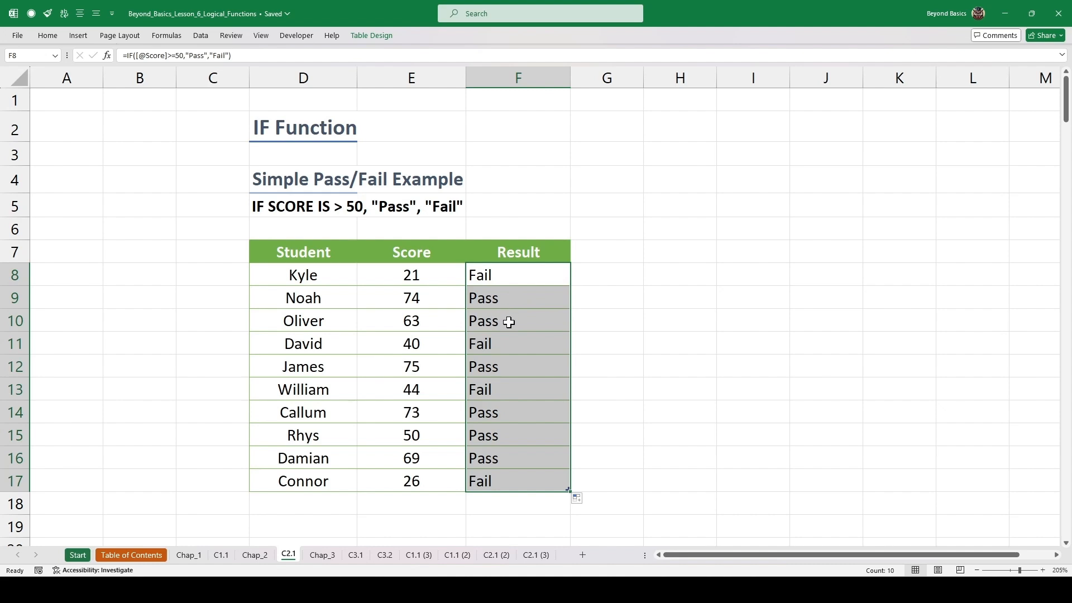
Step: Compare the scores in E10 and E11 with their Pass/Fail results in F10 and F11
click(510, 322)
drag(510, 323, 434, 322)
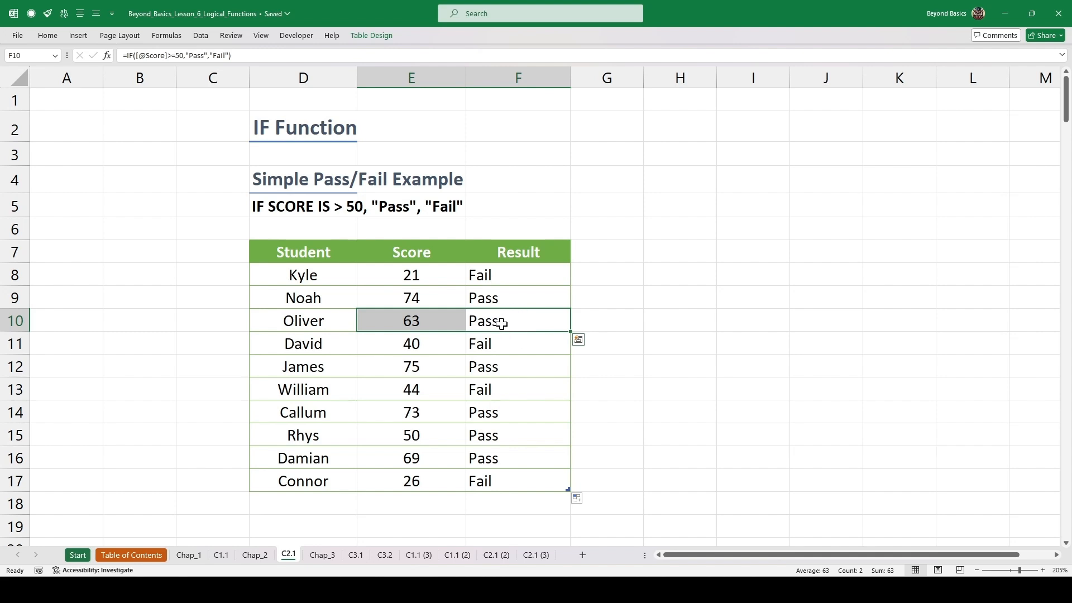
click(499, 346)
drag(419, 344, 490, 345)
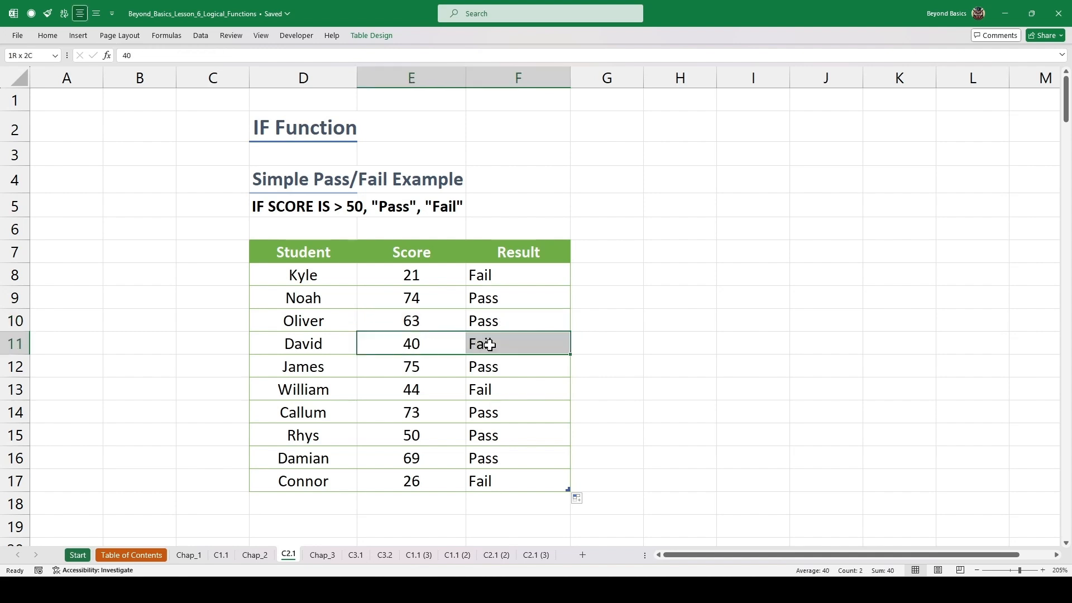
click(599, 310)
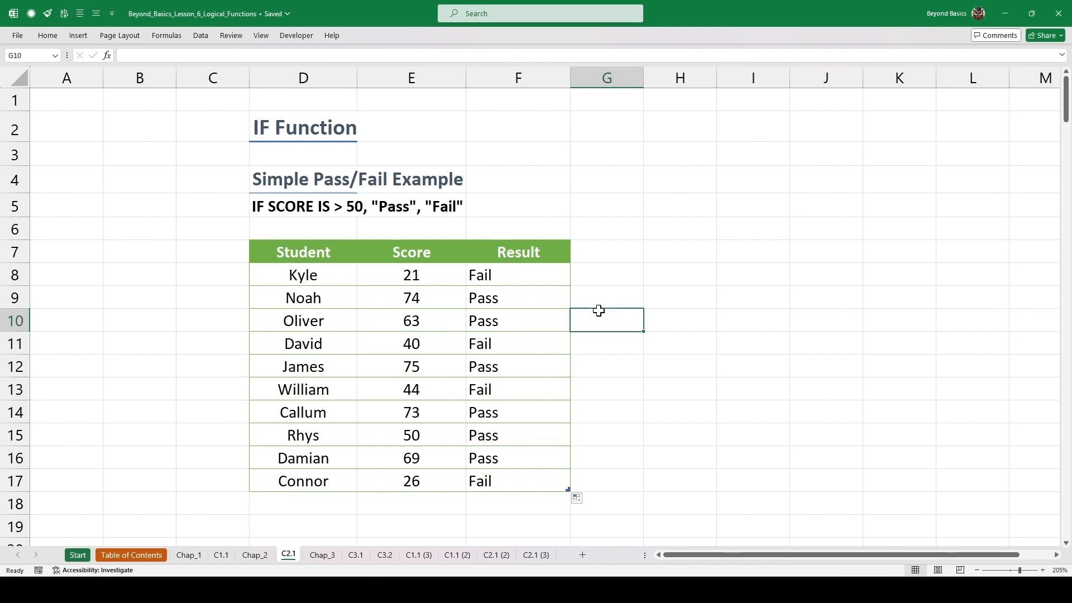
Step: Examine the Calculate Commission Amount section: the Salesperson, Sales Value and Commission Amount columns and the commission criteria in D29:E30
key(alt+F3)
scroll(647, 339, down, 7)
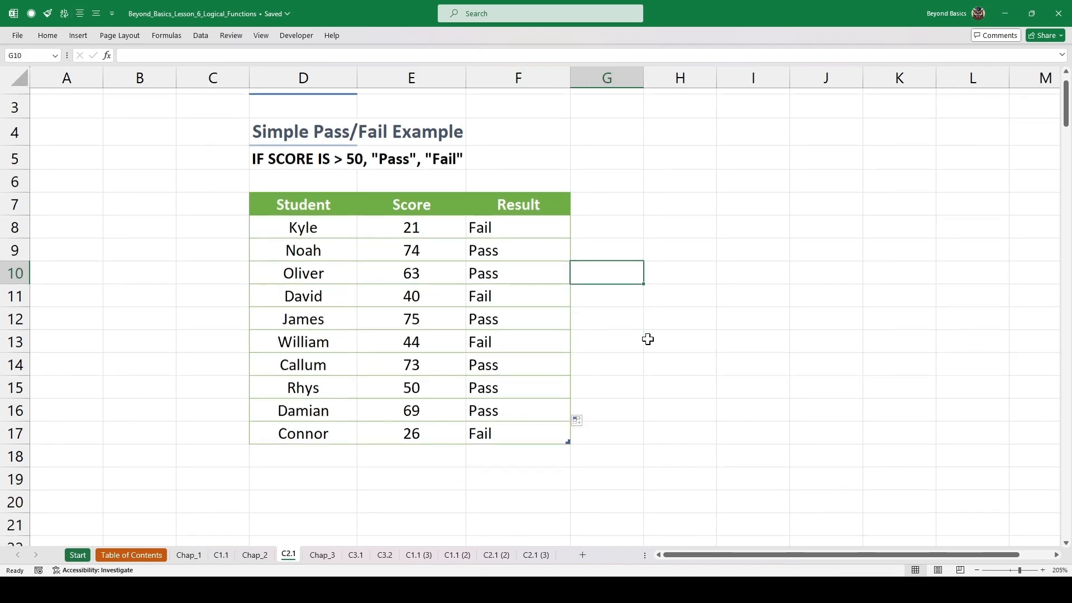
scroll(636, 333, down, 2)
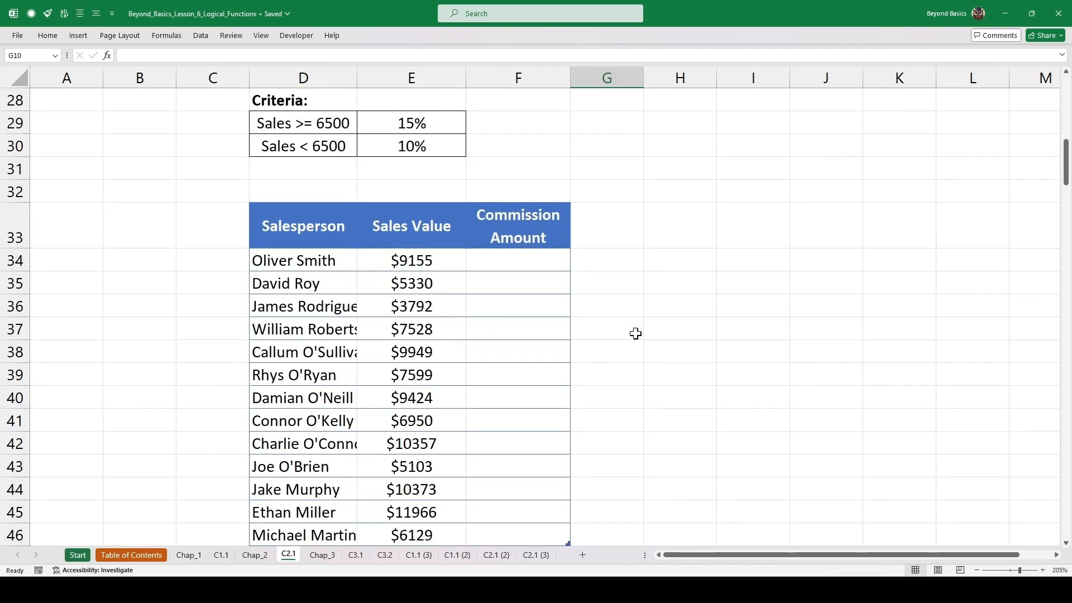
scroll(636, 333, up, 1)
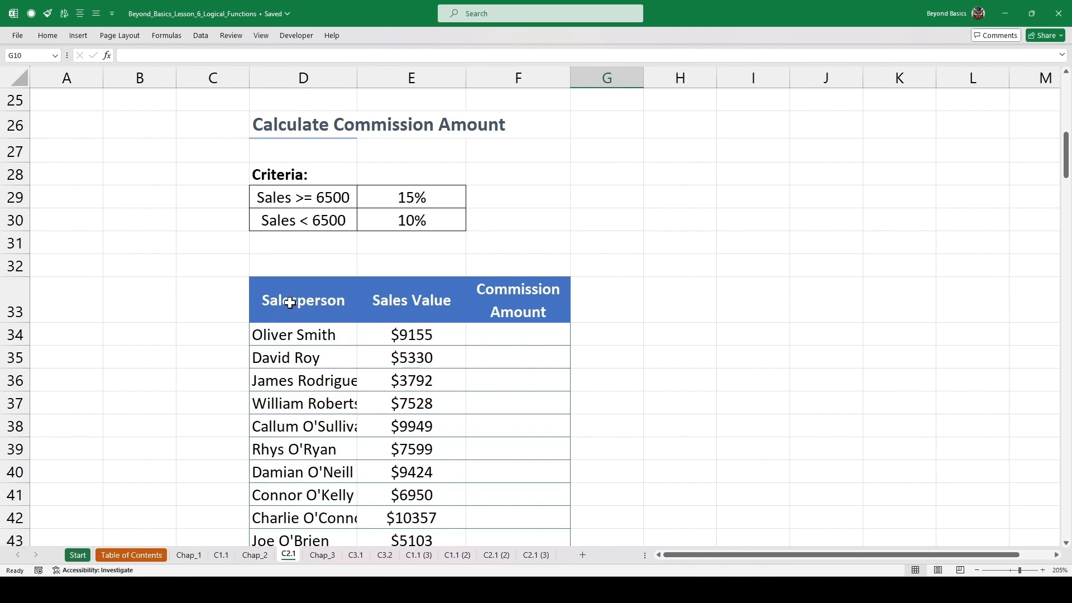
drag(287, 304, 284, 430)
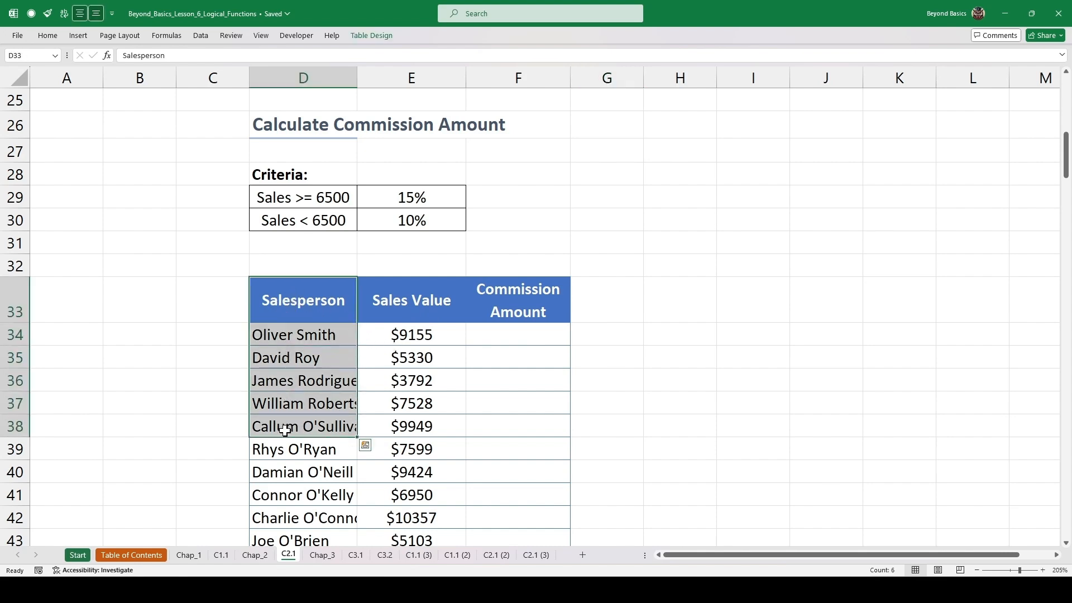
drag(397, 335, 400, 426)
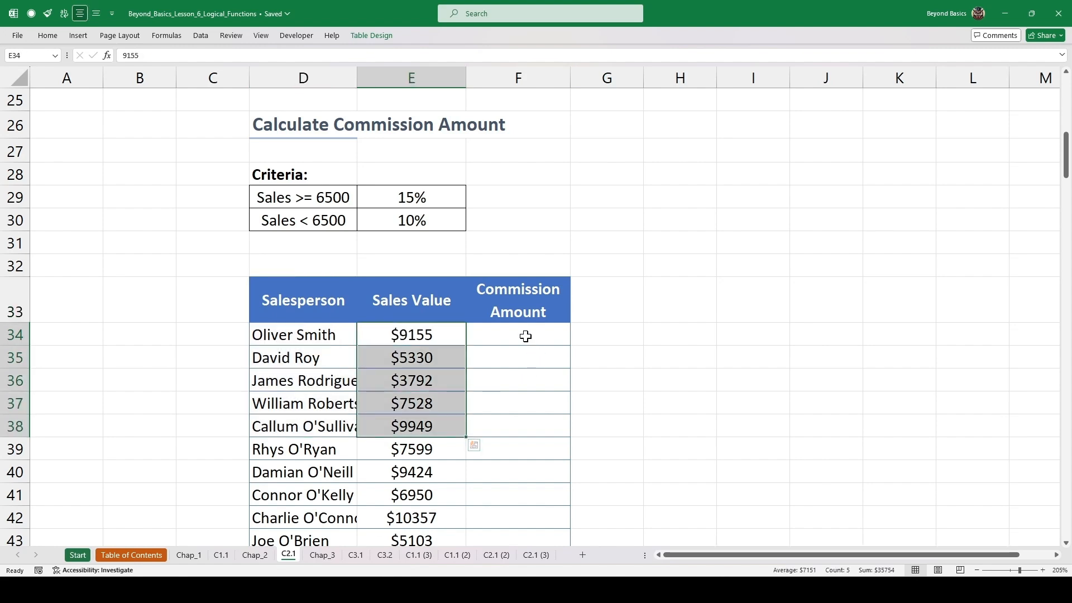
drag(517, 335, 524, 377)
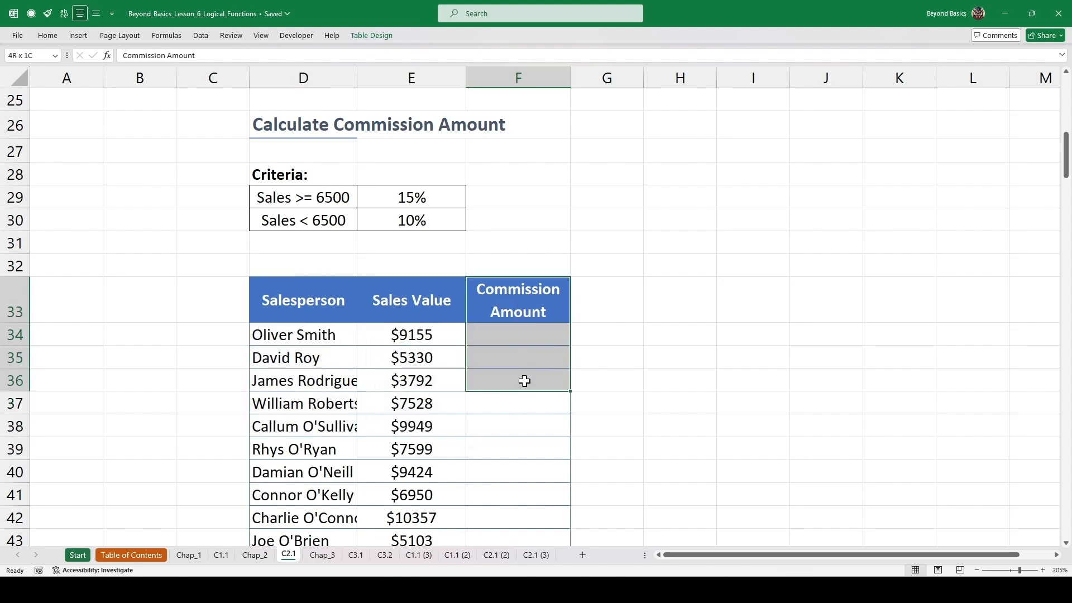
click(524, 349)
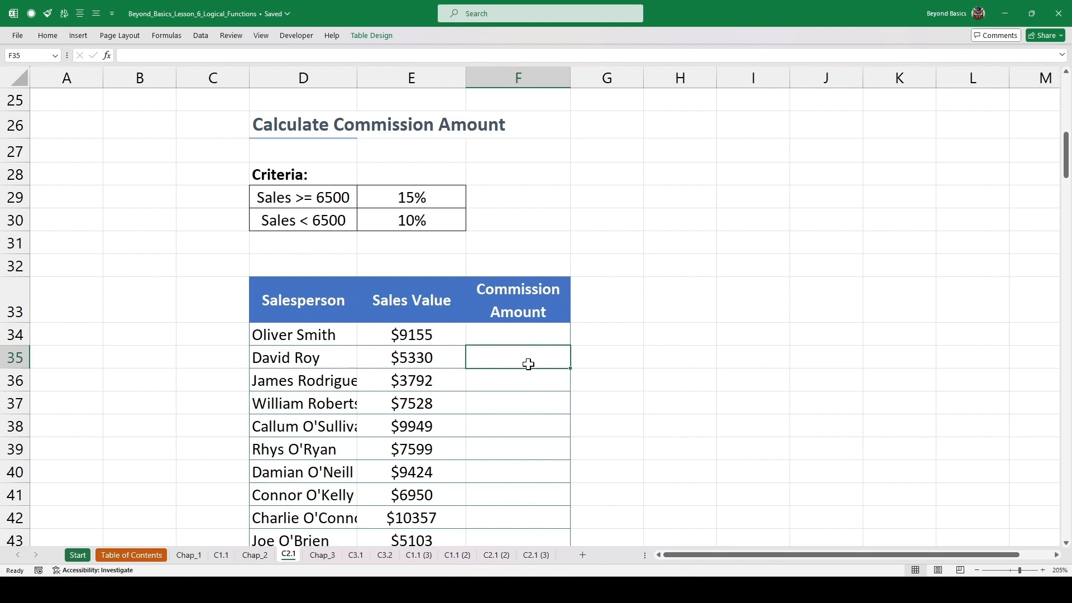
click(303, 193)
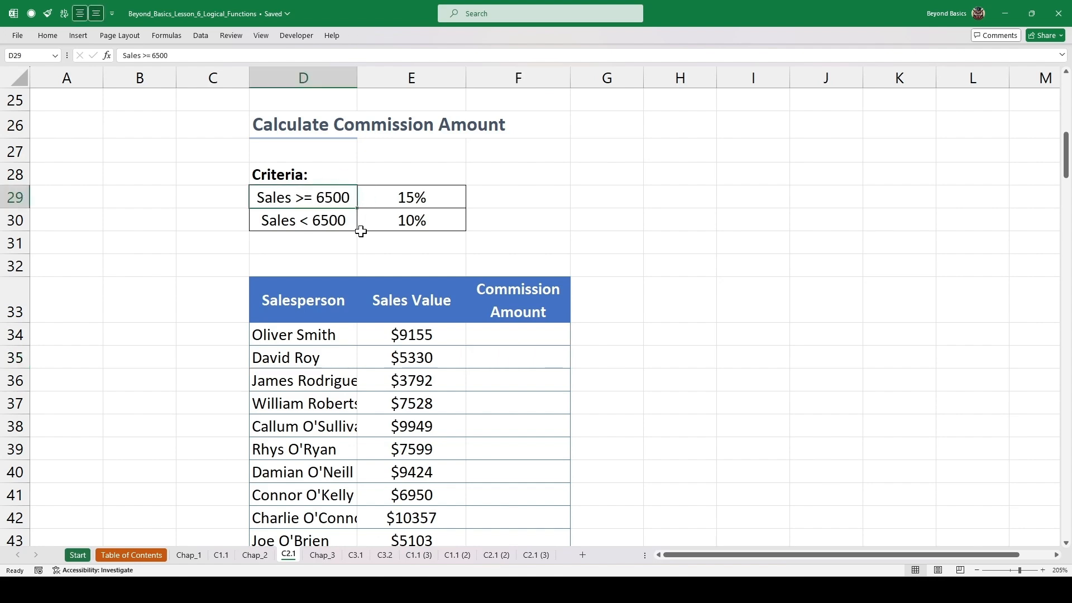
click(418, 197)
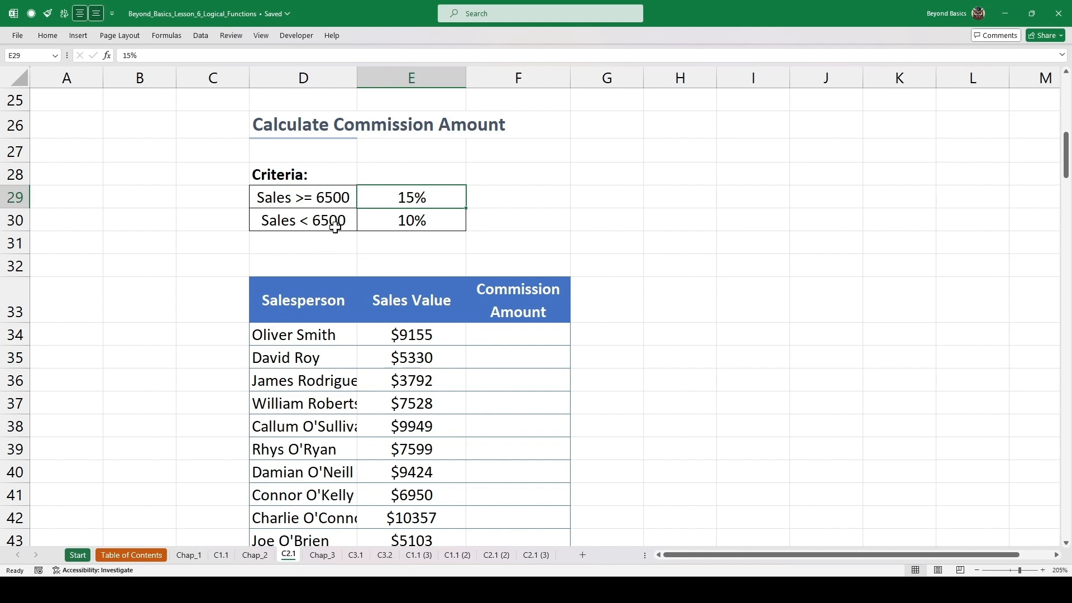
click(419, 225)
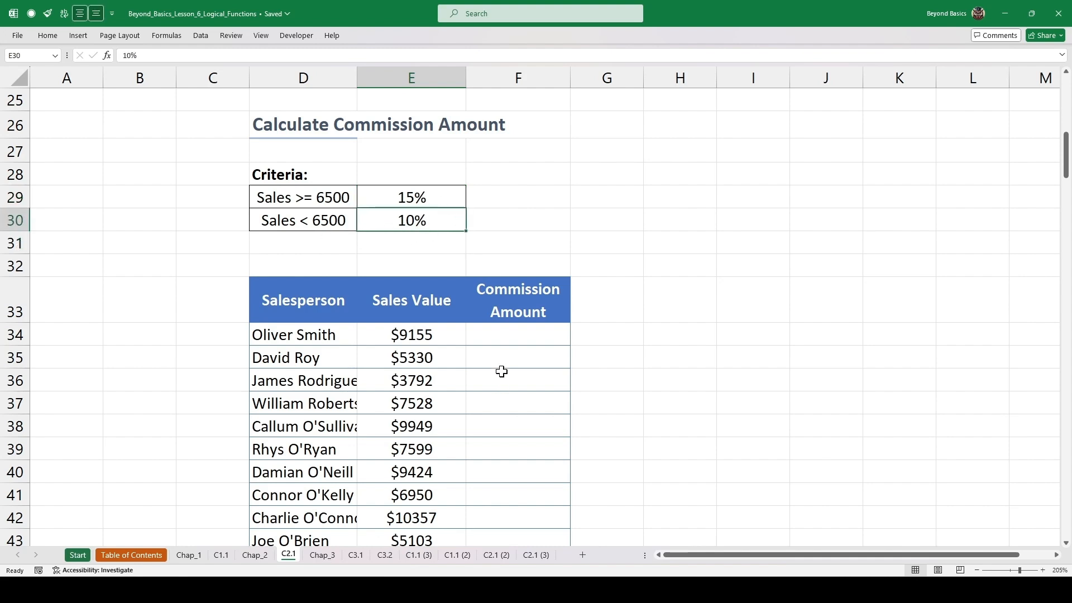
Step: Begin an IF formula in F34 that tests [@[Sales Value]]>=6500 and returns [@[Sales Value]]*0.15 if true
click(505, 337)
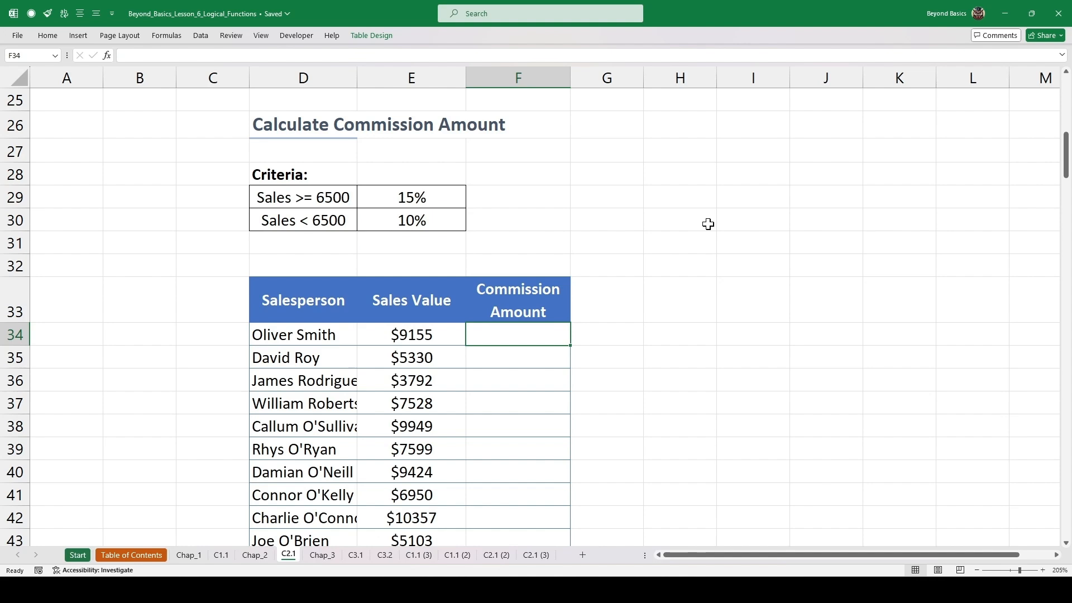
text(=if)
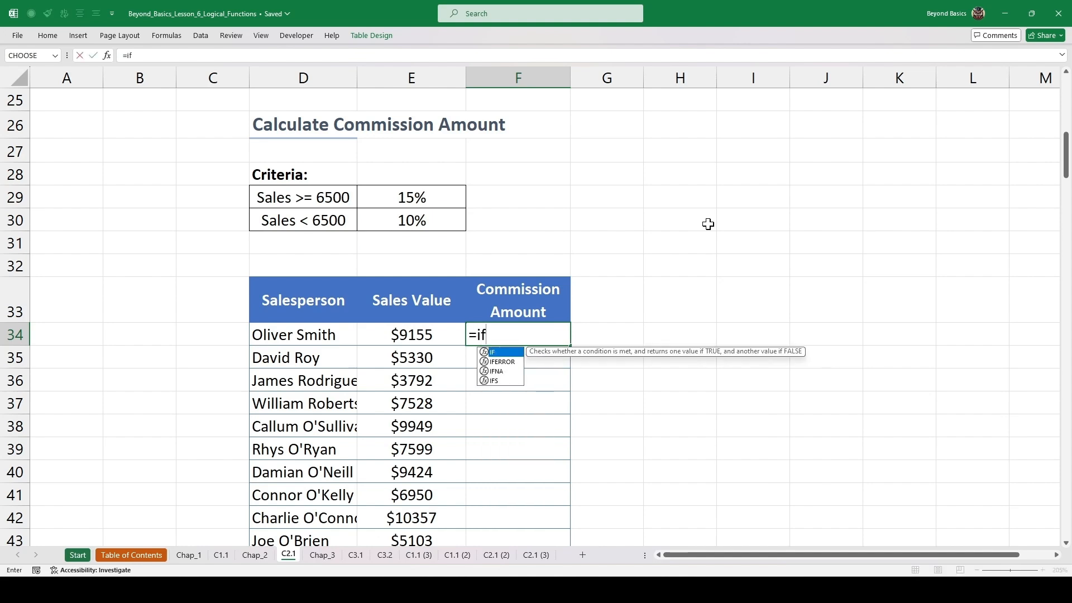
key(Tab)
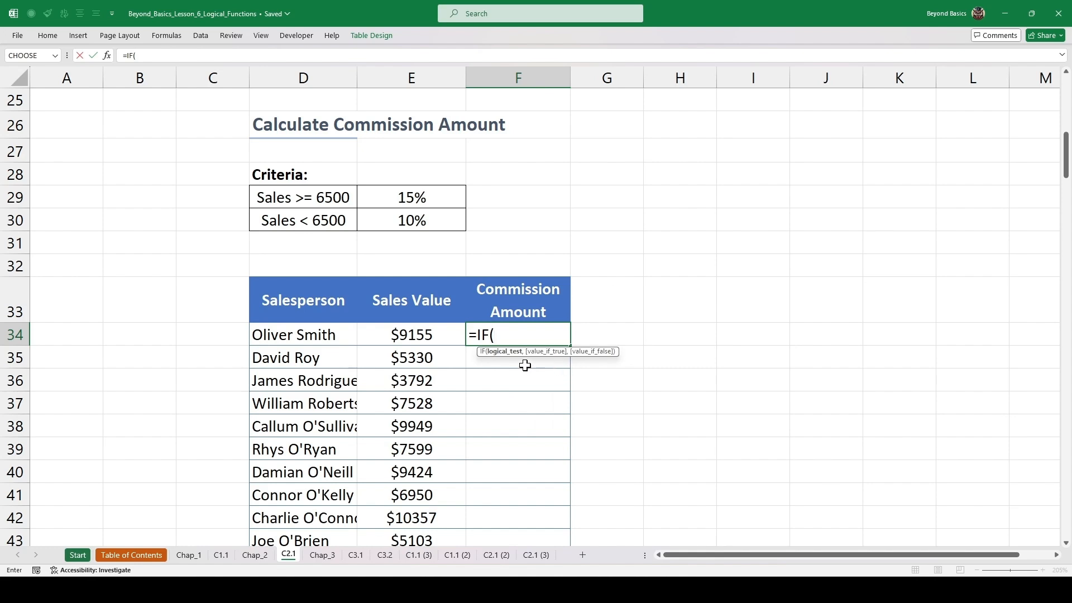
click(416, 334)
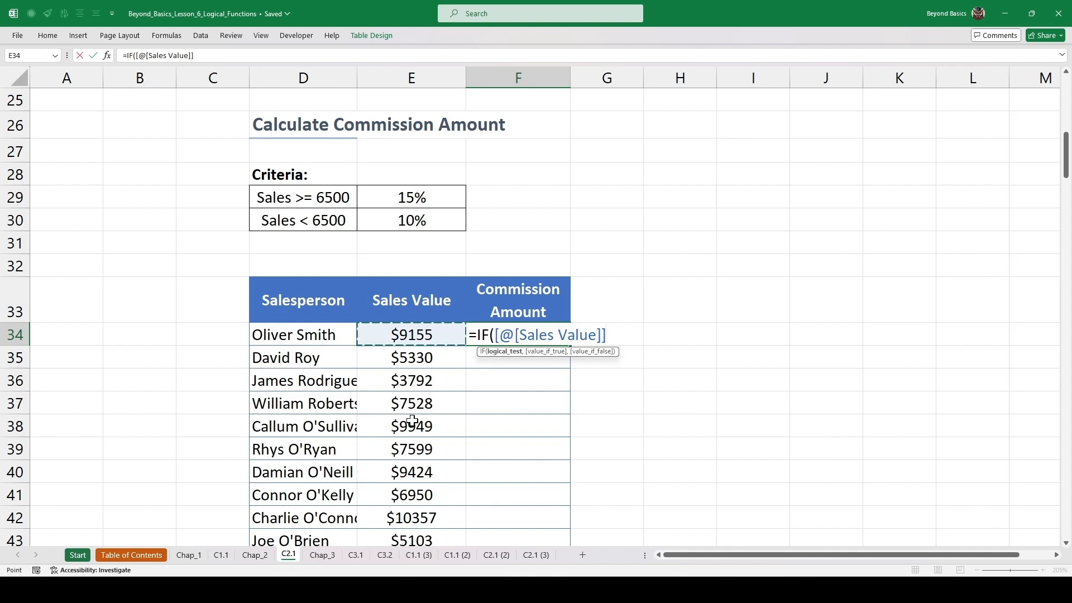
text(>=6500)
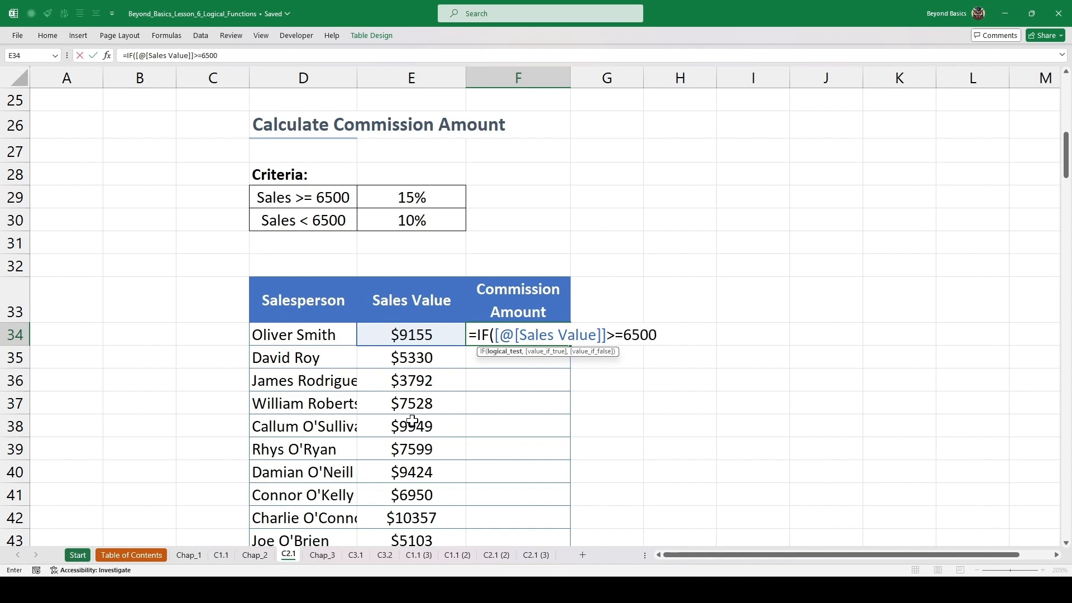
text(,)
click(424, 332)
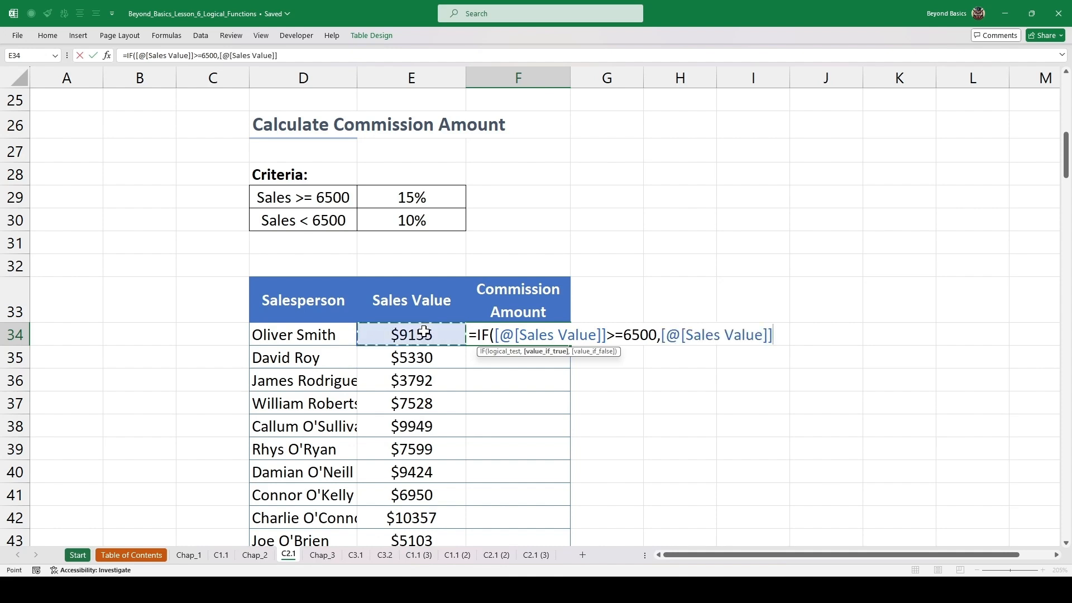
text(*0.15,)
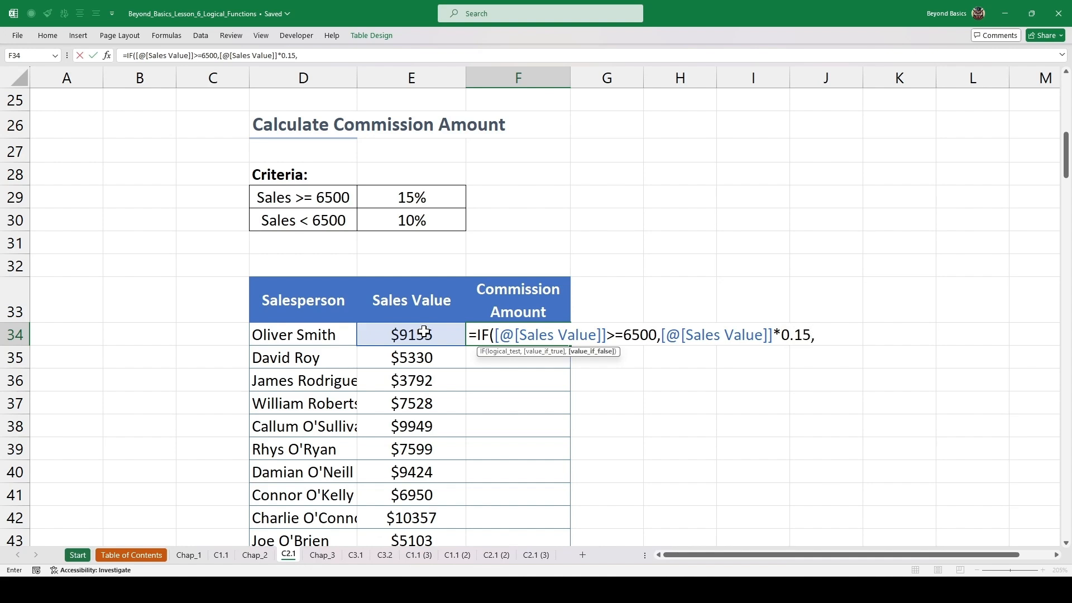
Step: Complete the F34 formula with [@[Sales Value]]*0.10 as the false value and fill it down the Commission Amount column to F46
click(425, 331)
text(*)
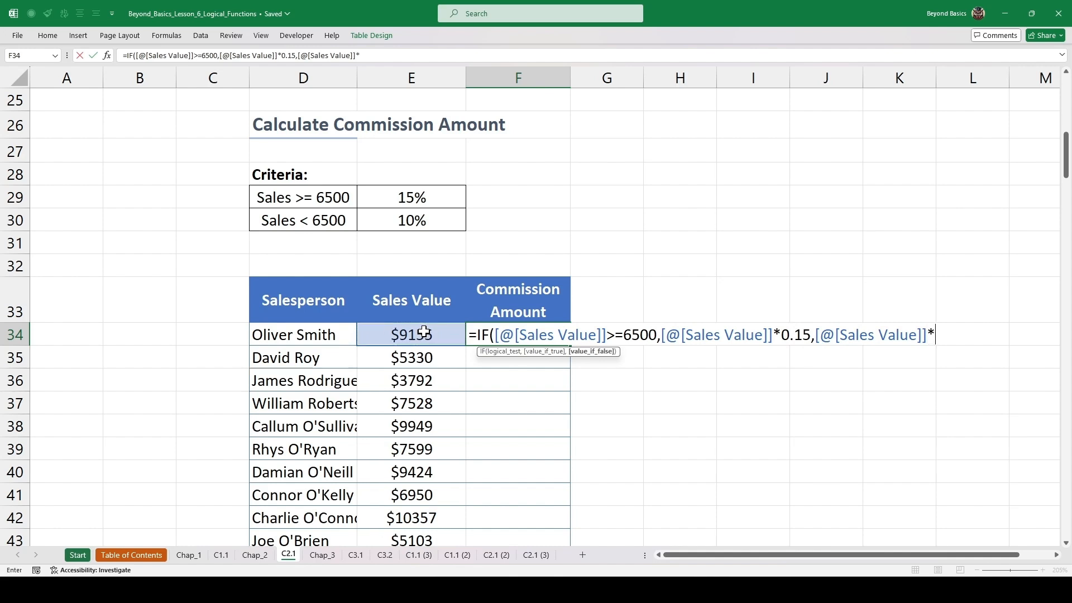
text(0.10))
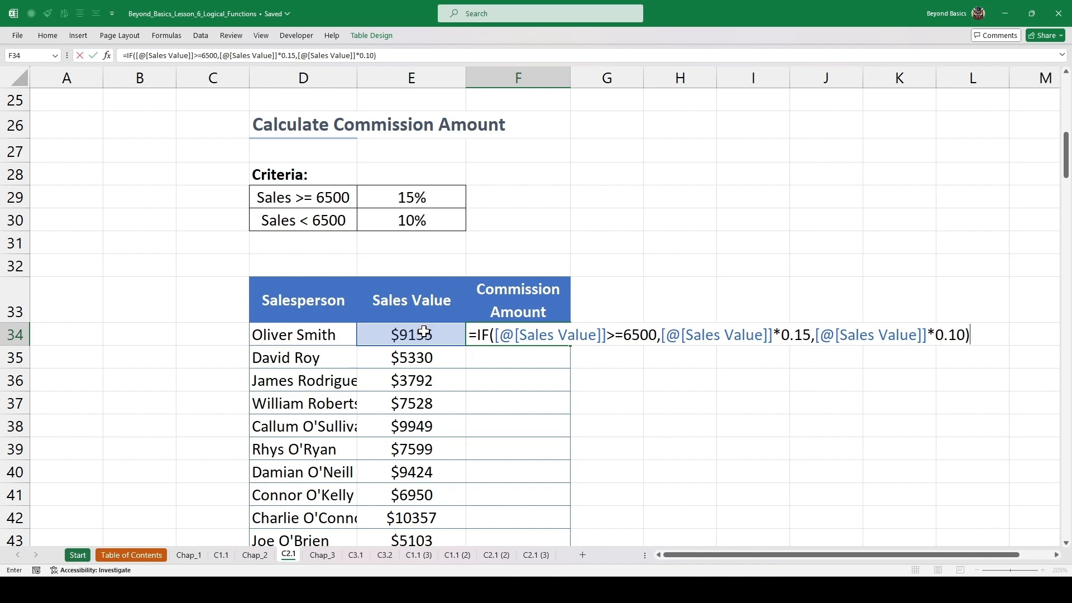
key(ctrl+Return)
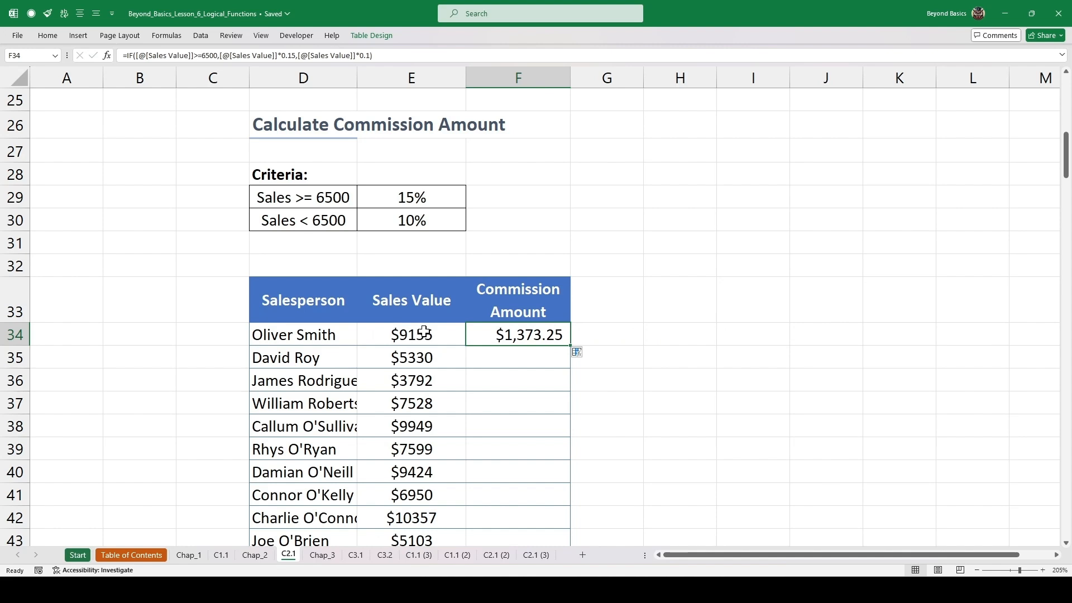
double_click(569, 345)
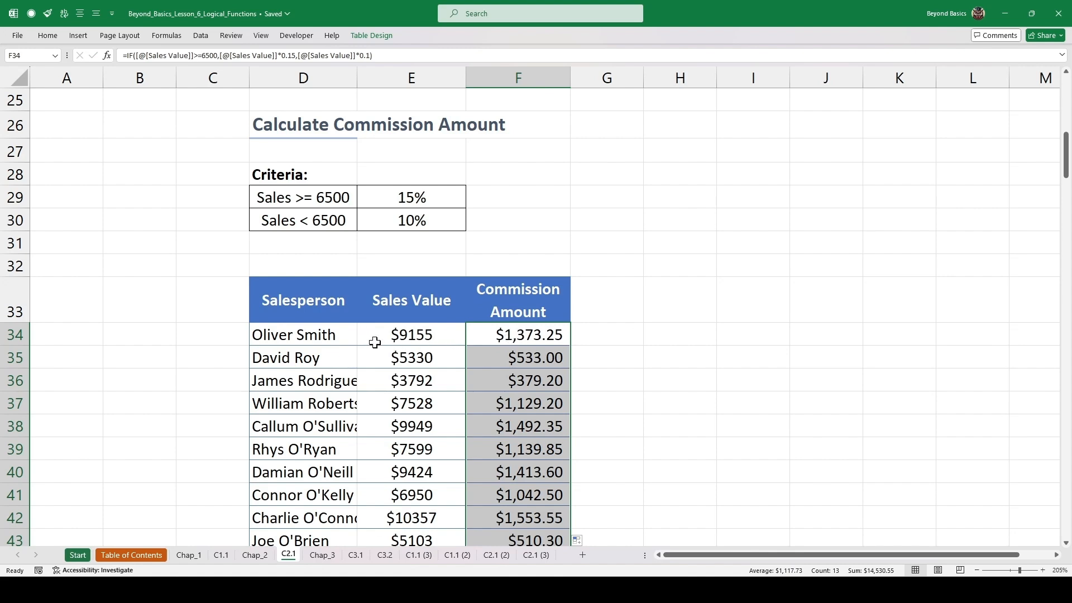
Step: Cross-check the first salesperson's commission by entering =9155*0.15 in H34
click(397, 333)
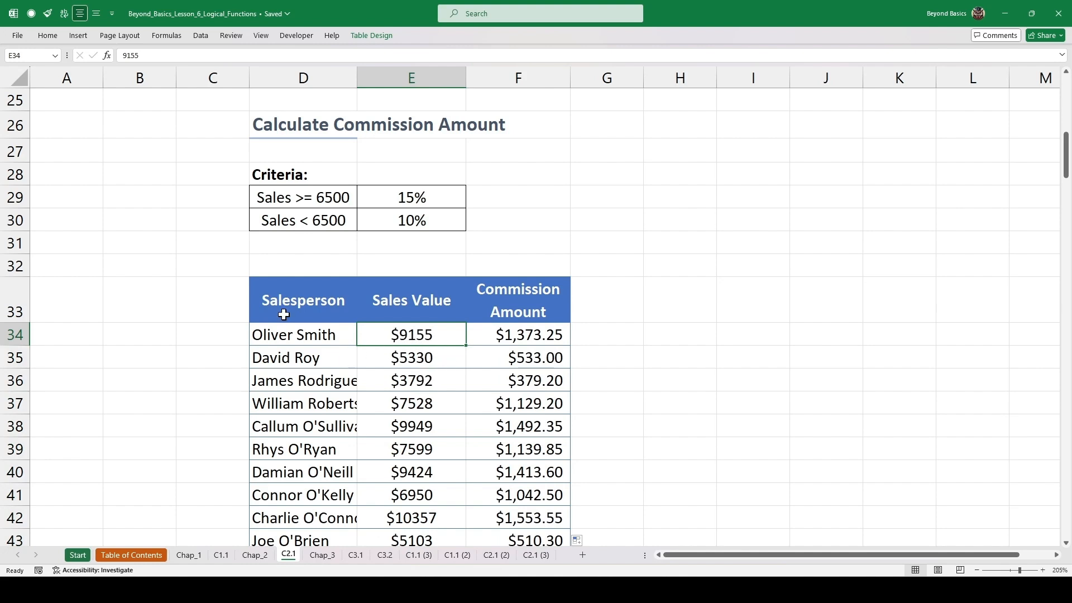
click(669, 333)
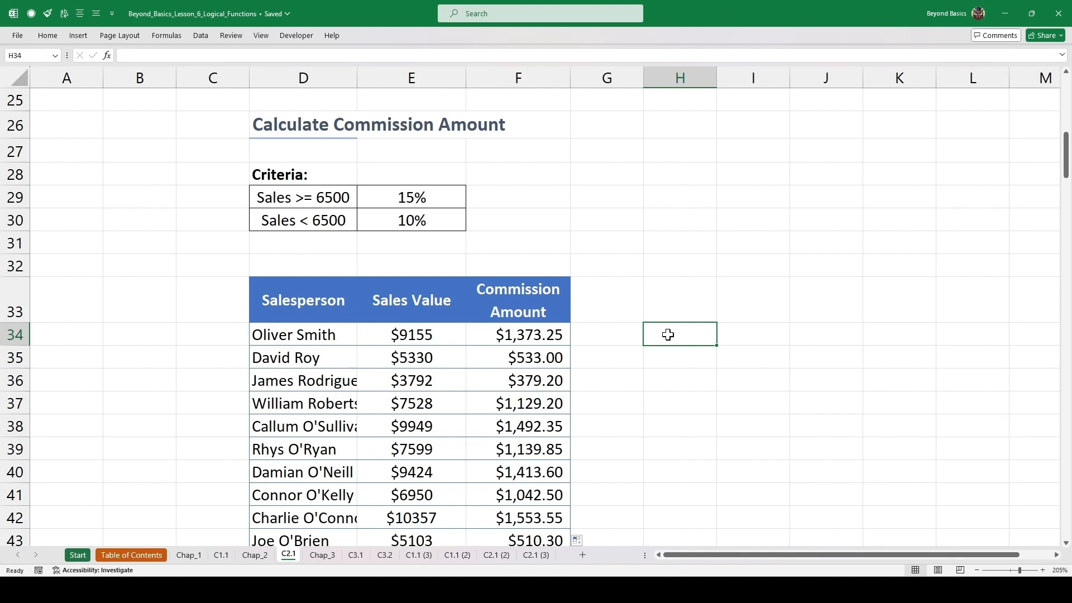
text(=)
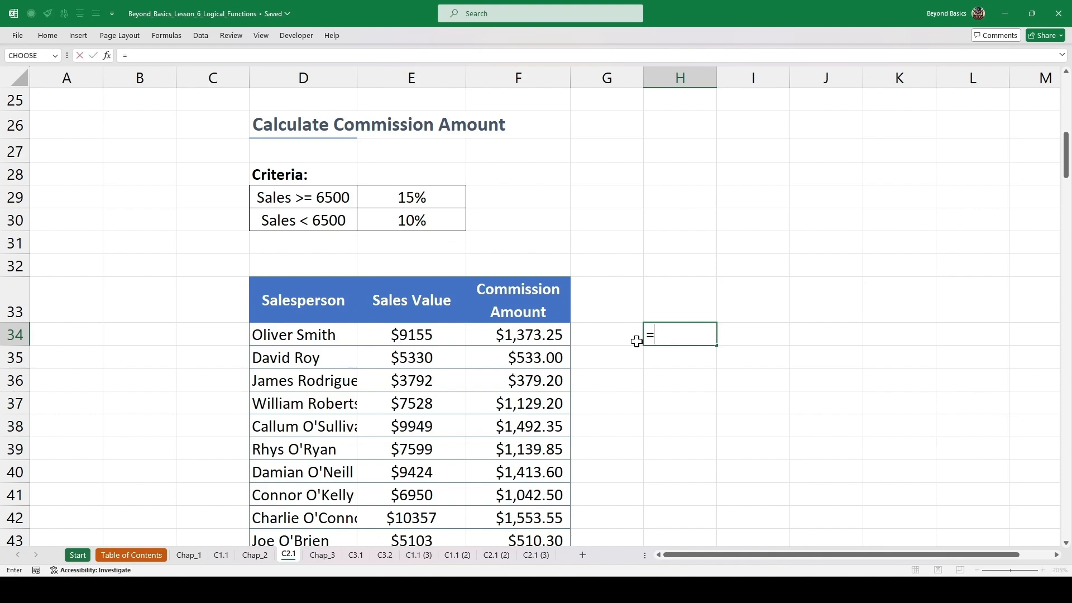
text(9155*0.15)
key(ctrl+Return)
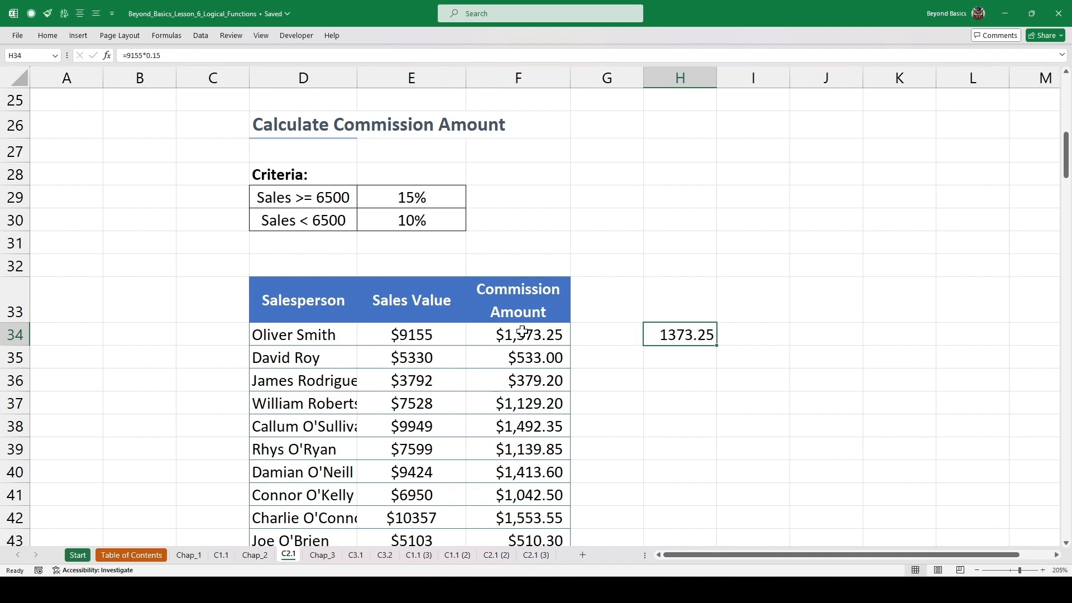
Step: Clear the cross-check calculation from H34
click(683, 334)
key(Delete)
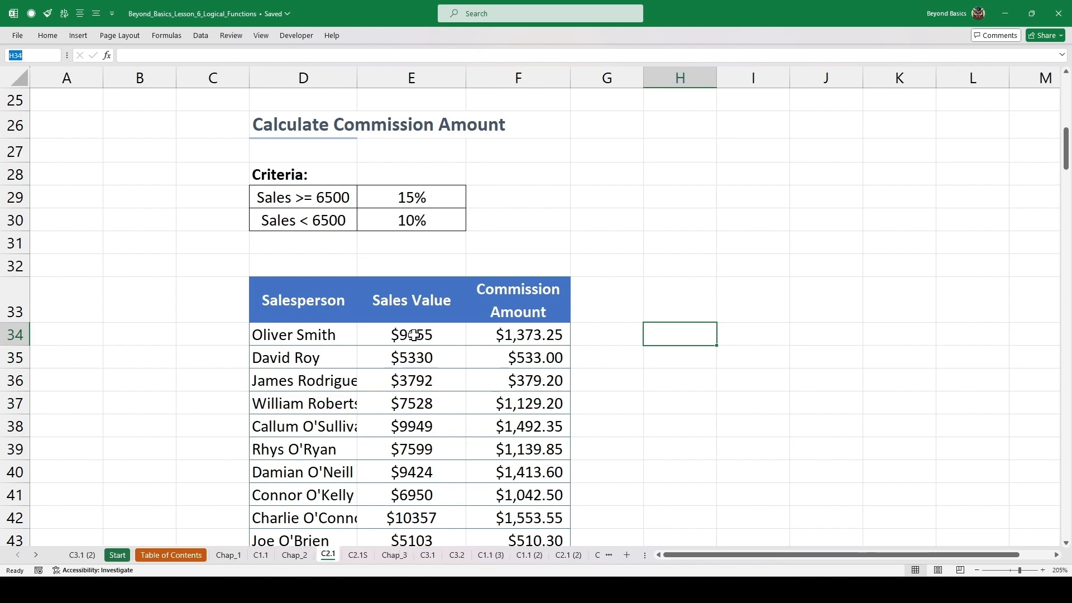
Step: In the IF with ISBLANK section, begin an IF formula in F61 with ISBLANK([@[Extra Sales]]) as the logical test
scroll(414, 335, down, 10)
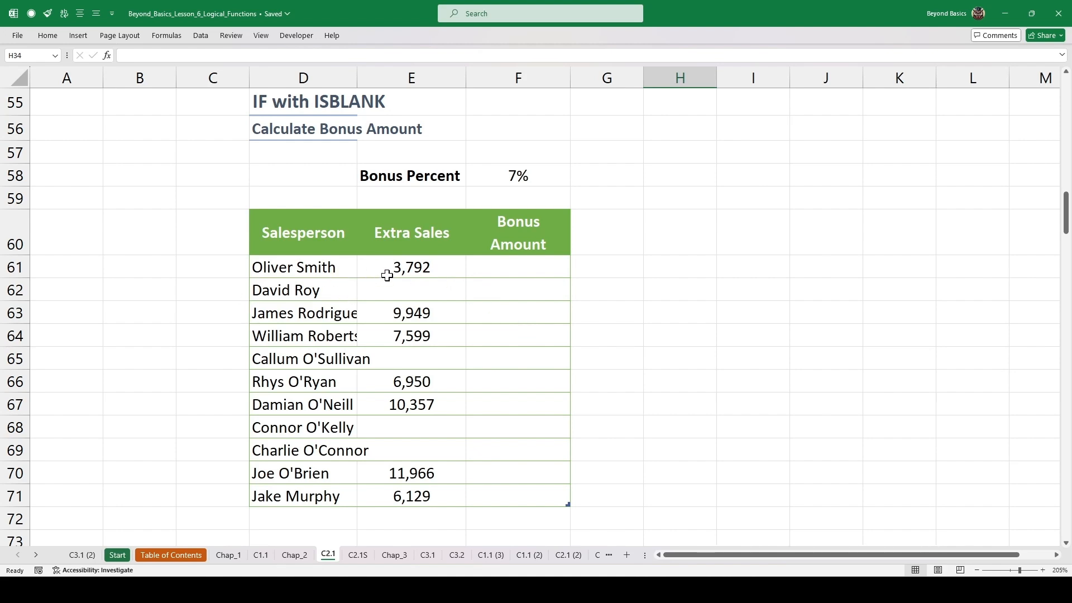
click(406, 260)
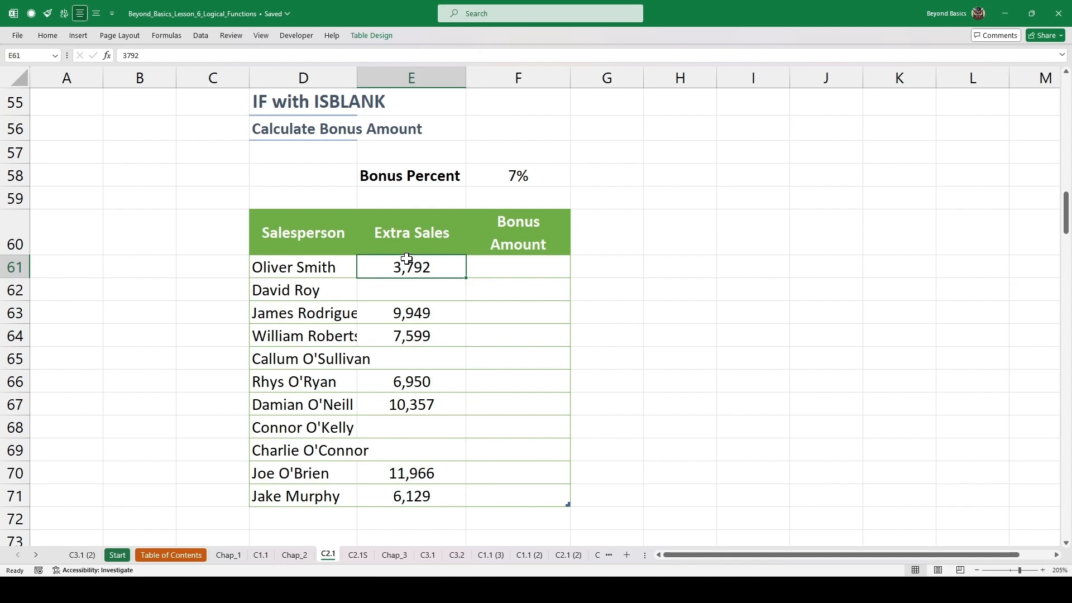
click(401, 311)
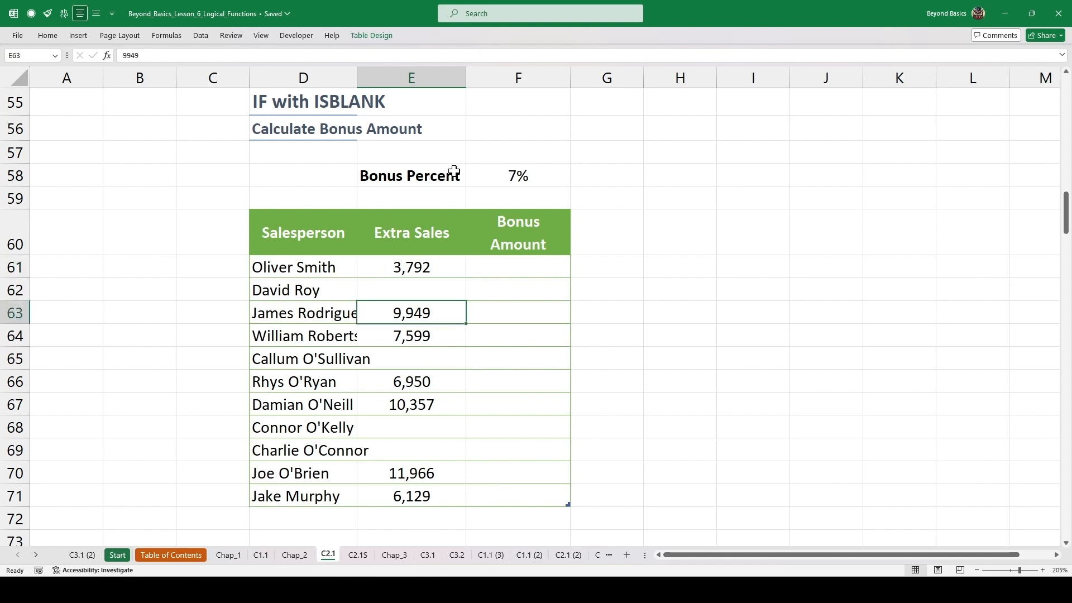
click(495, 180)
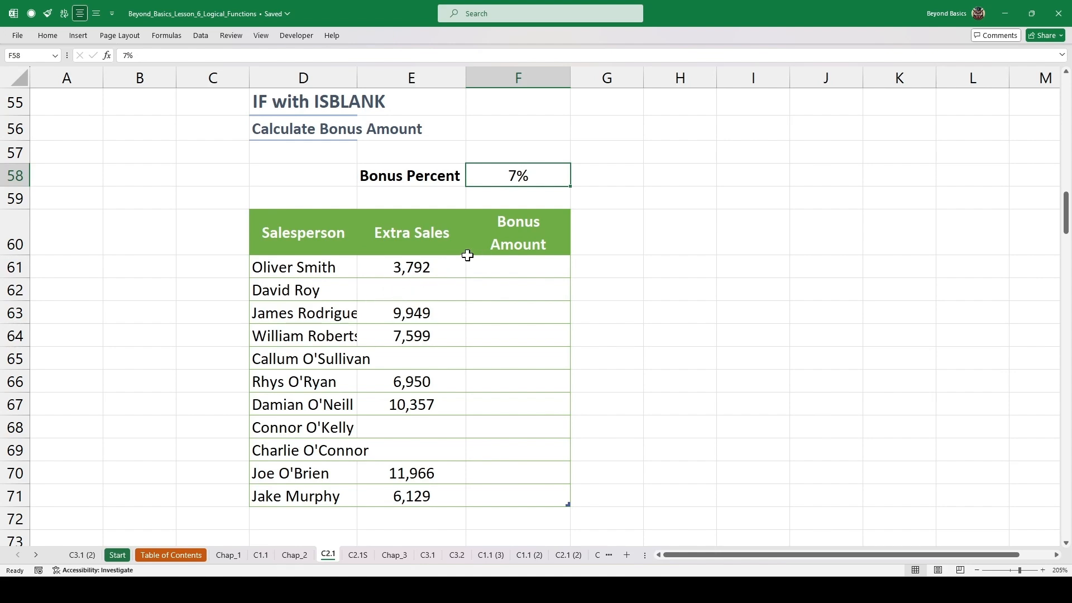
click(509, 268)
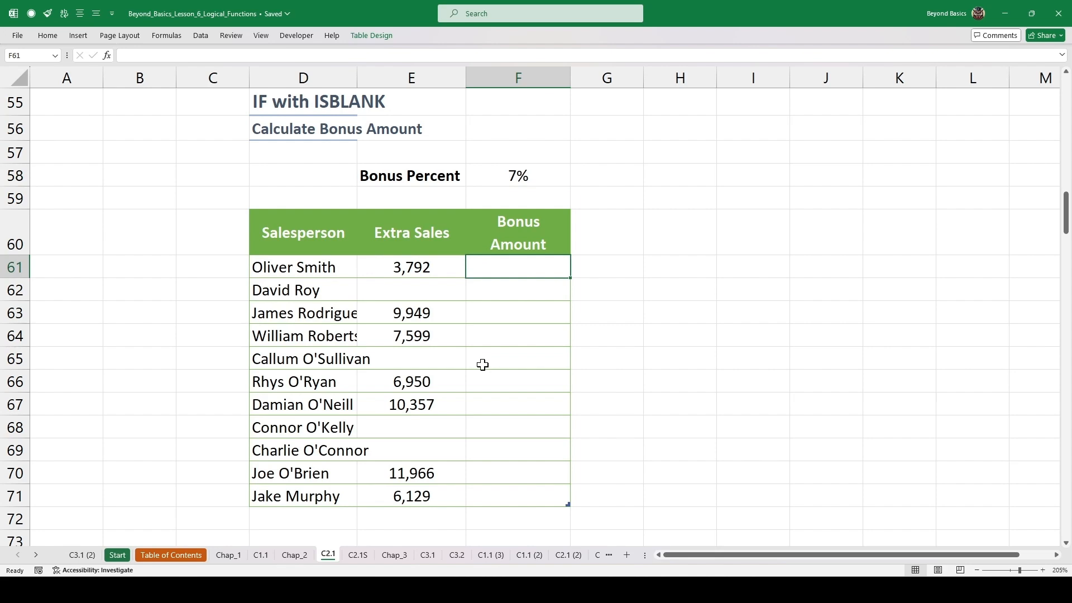
text(=if)
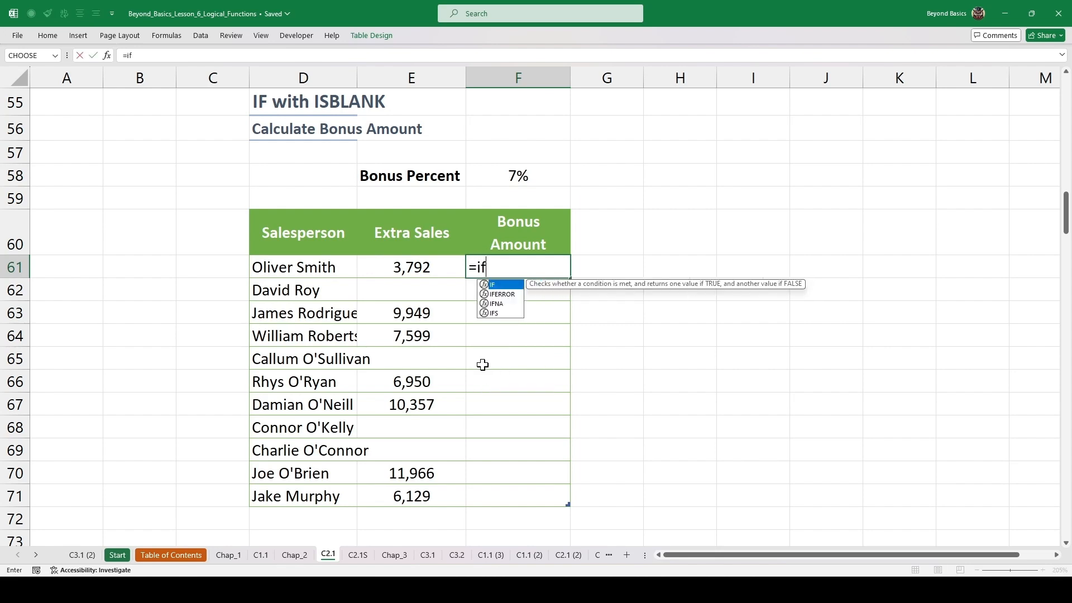
key(Tab)
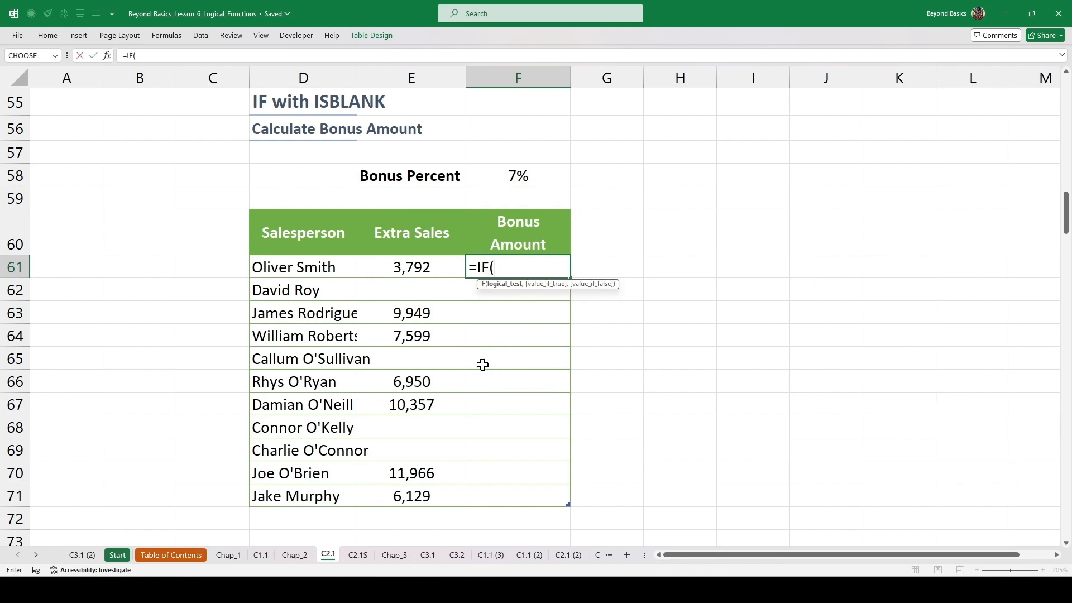
text(isb)
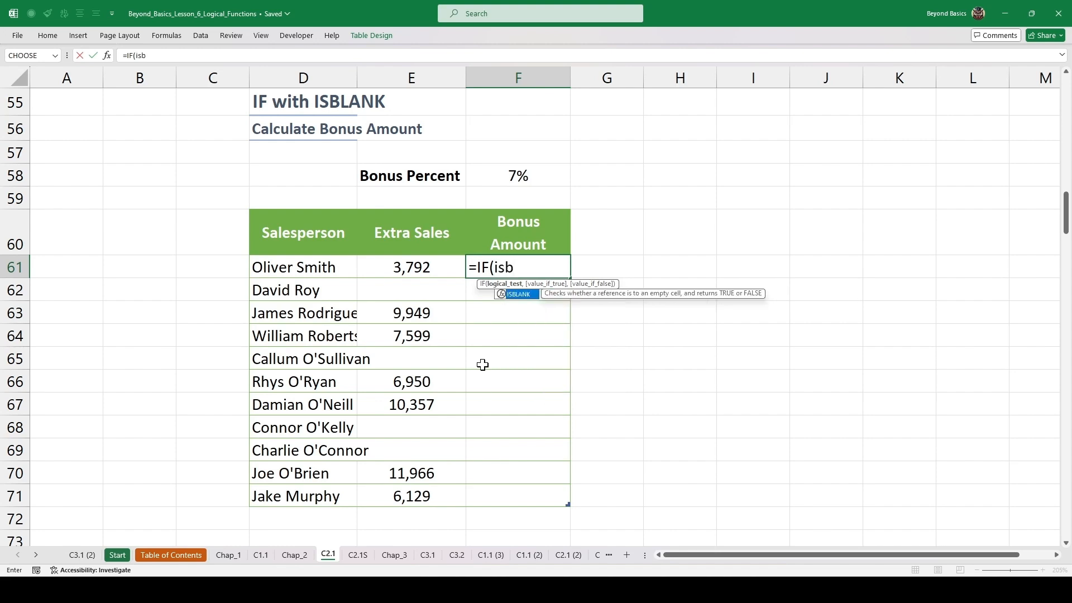
key(Tab)
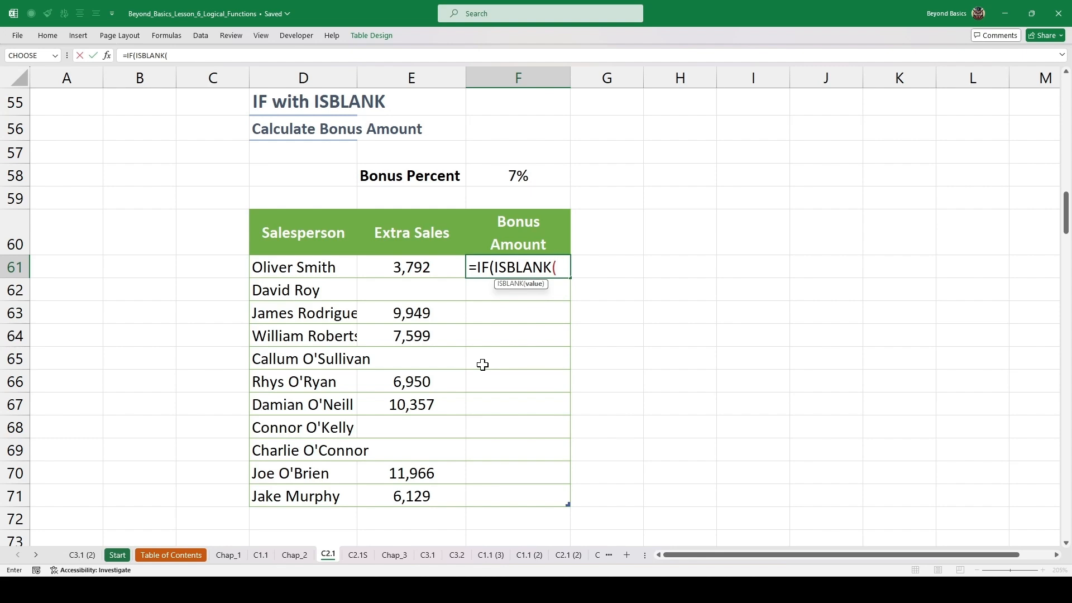
click(413, 270)
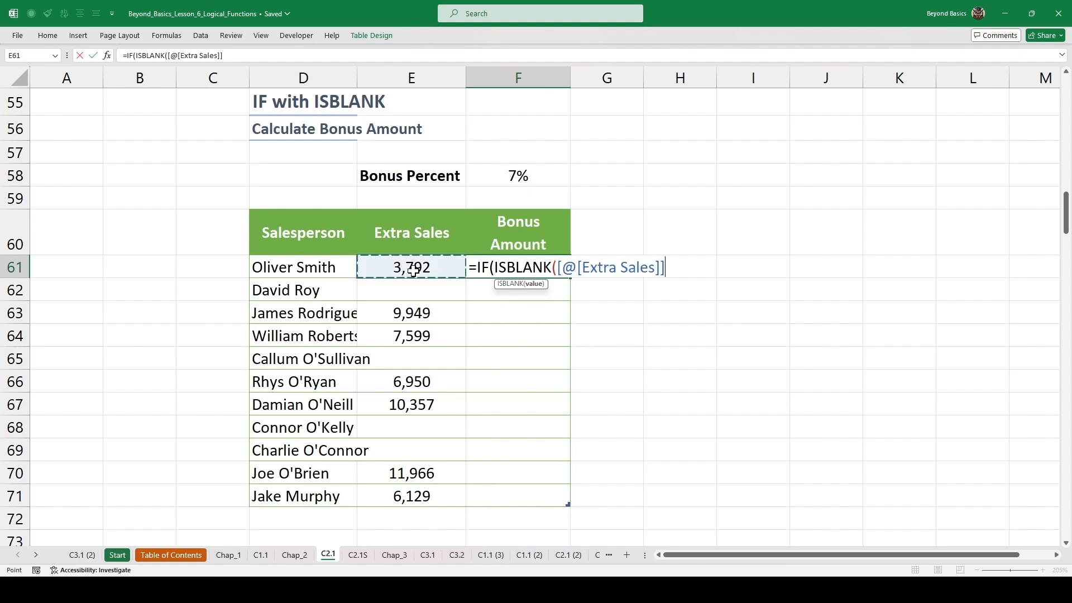
text())
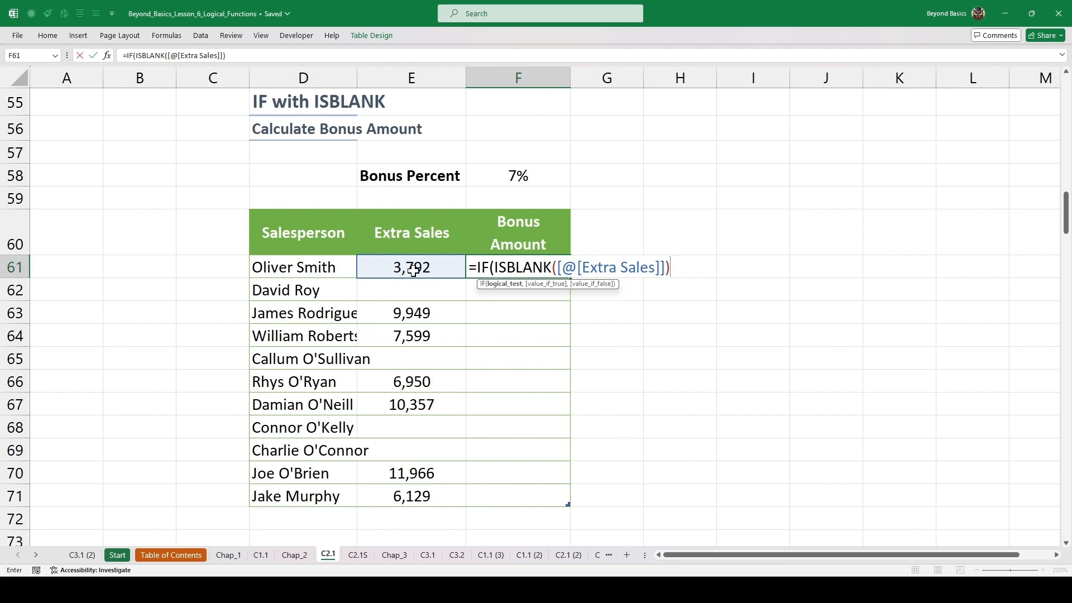
Step: Wrap the ISBLANK test in F61 in NOT so the condition reads NOT(ISBLANK([@[Extra Sales]]))
click(494, 267)
text(not)
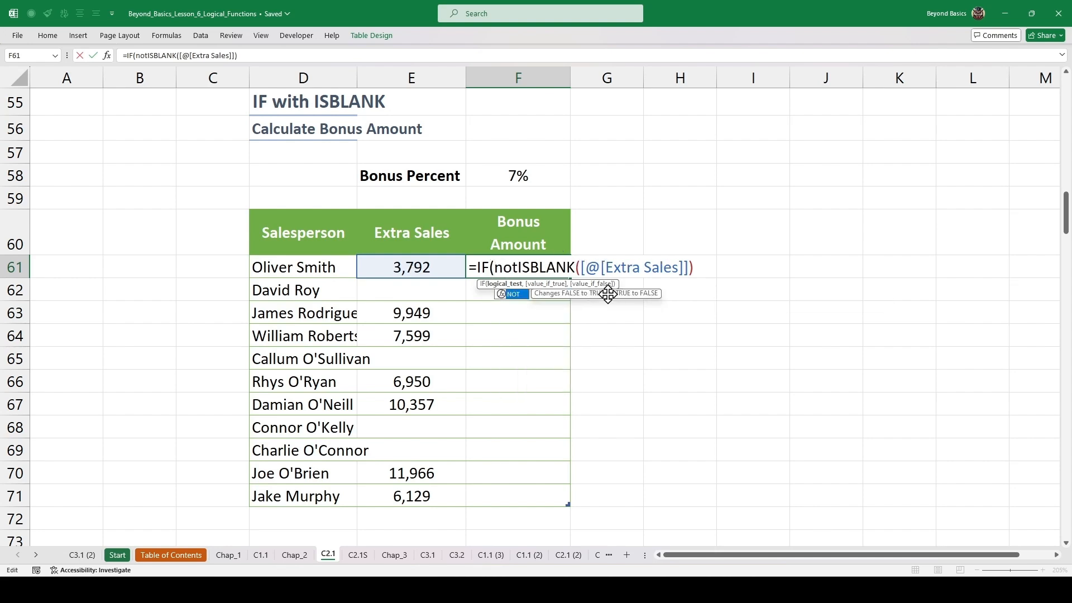
key(Tab)
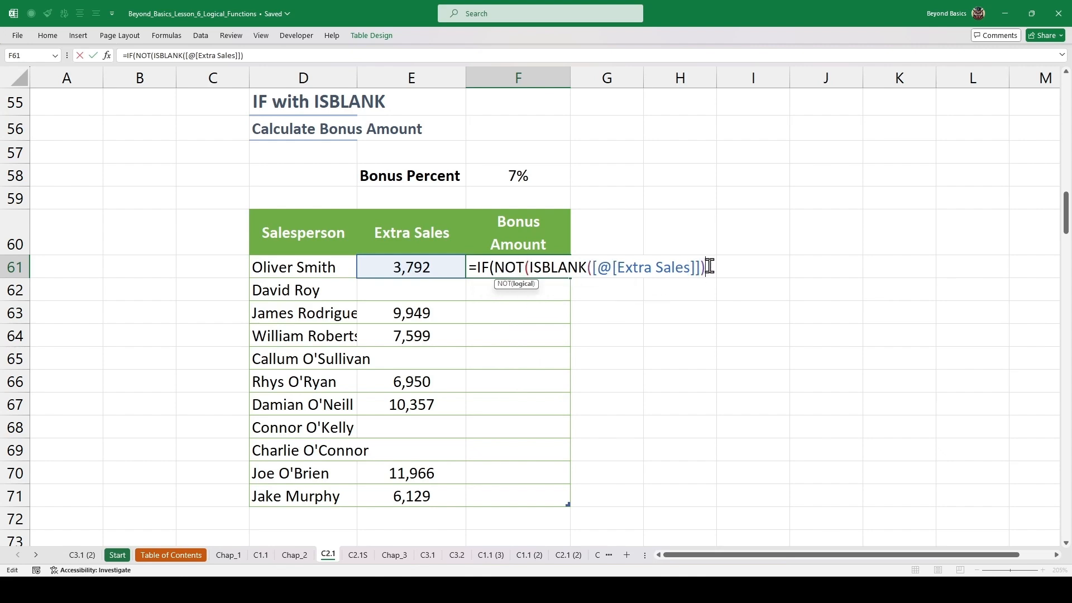
text())
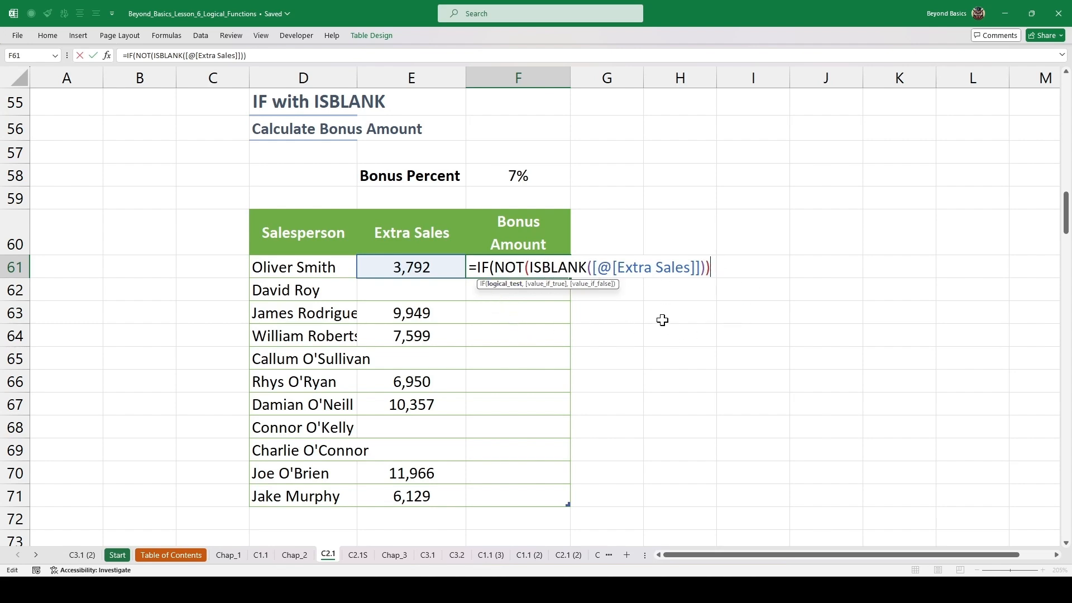
text(,)
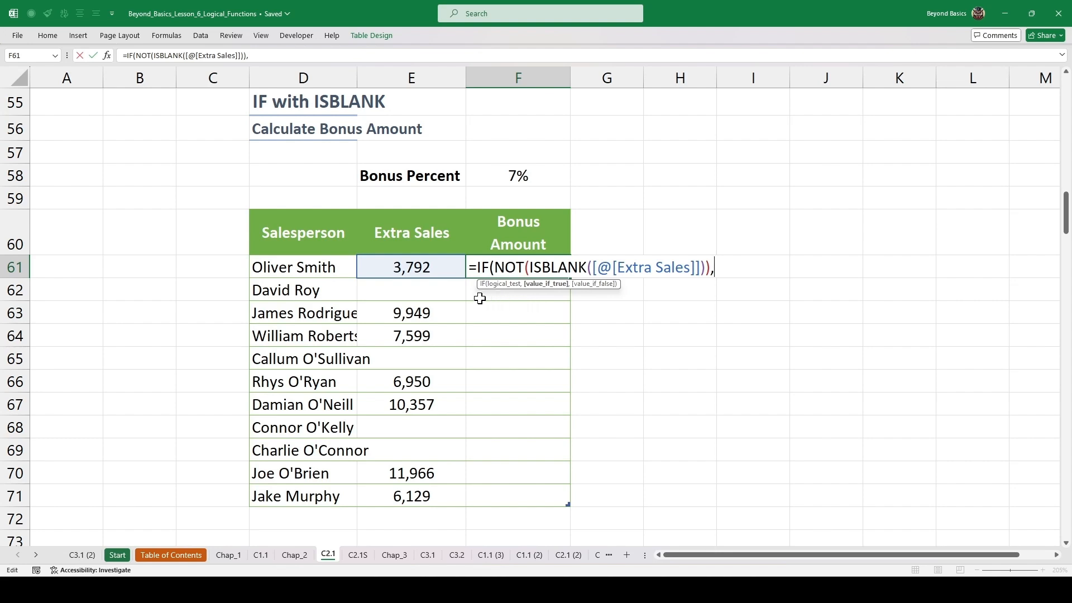
Step: Complete the F61 formula with [@[Extra Sales]]*$F$58 as the true value and "No Bonus" as the false value
click(433, 271)
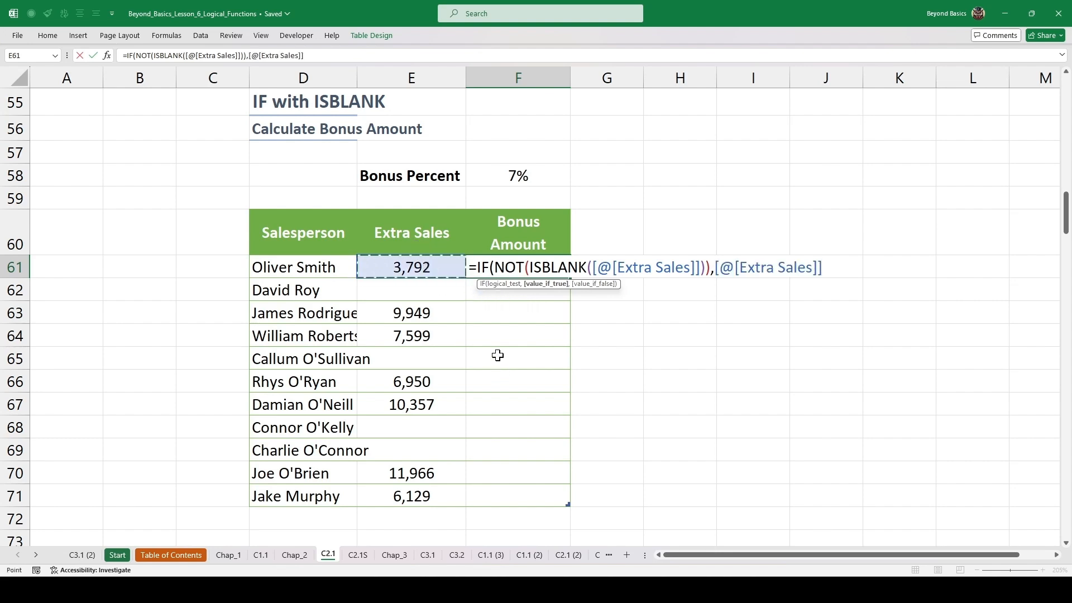
text(*)
click(538, 176)
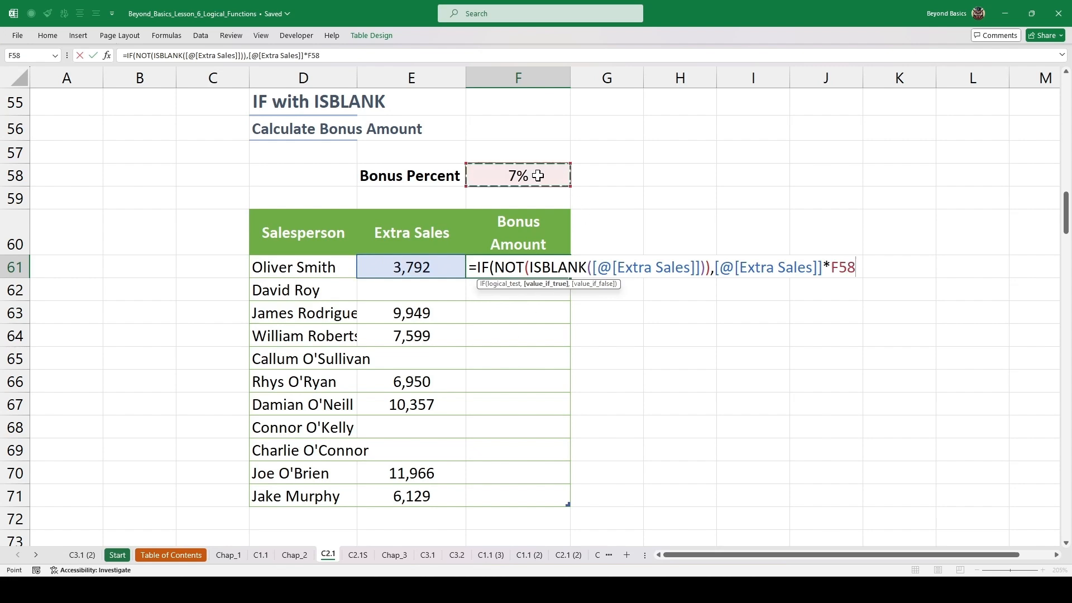
key(F4)
text(,)
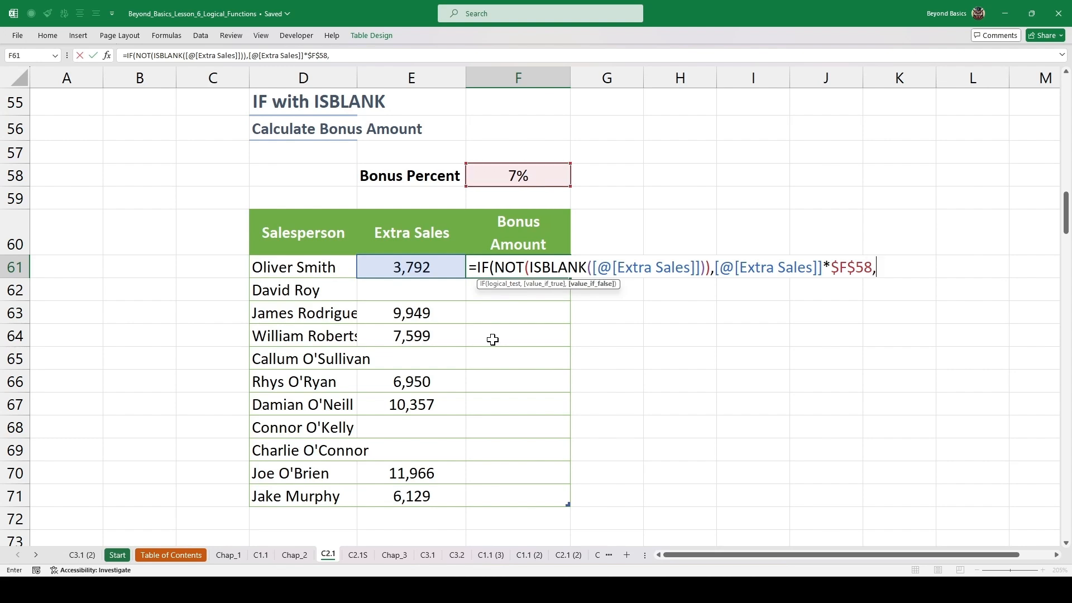
text("No Bonus)
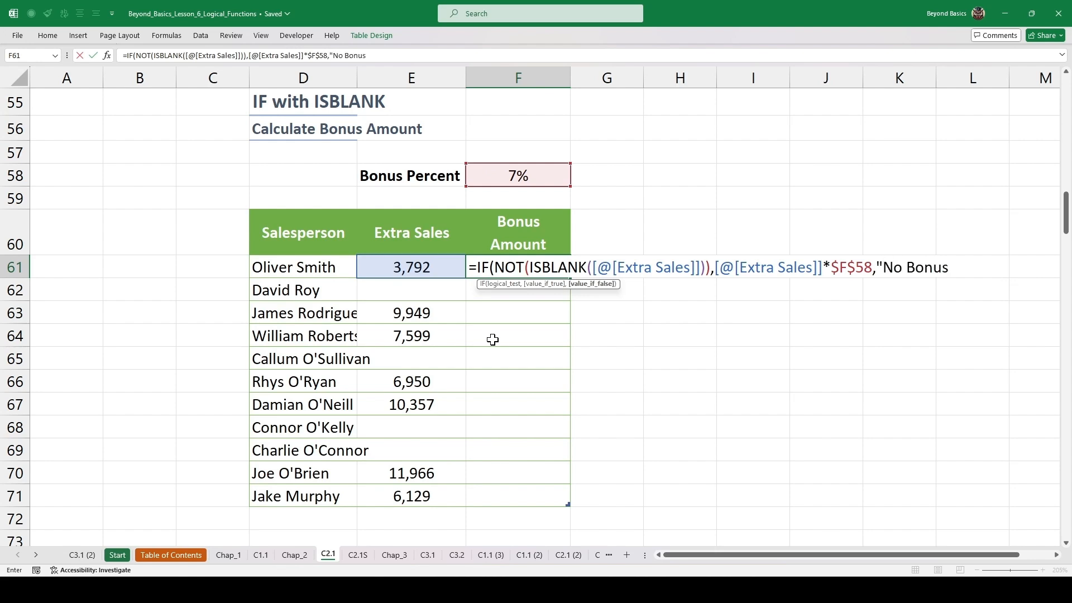
text("))
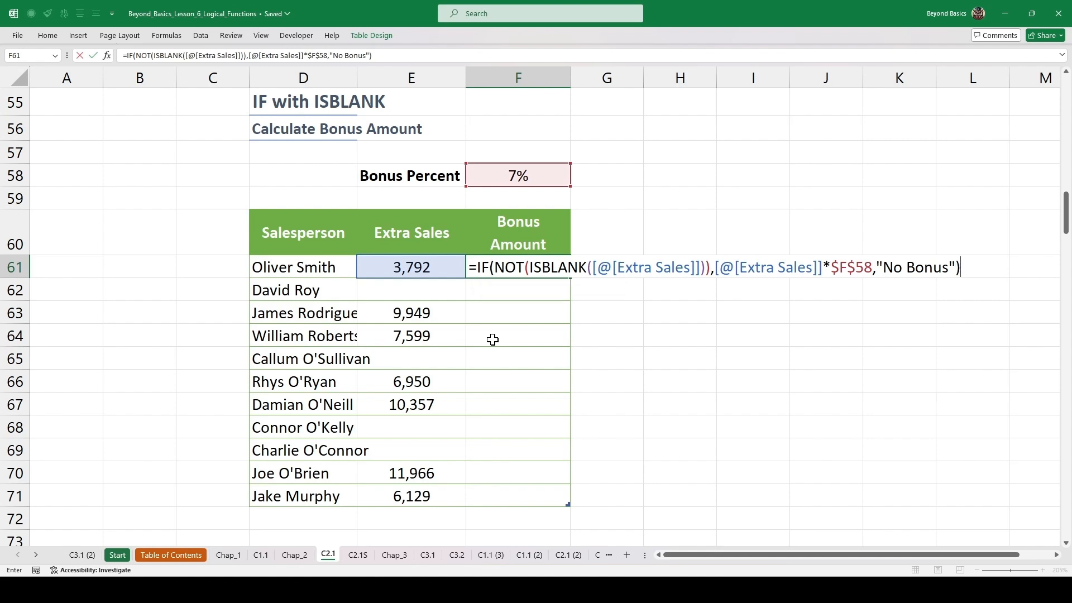
key(ctrl+Return)
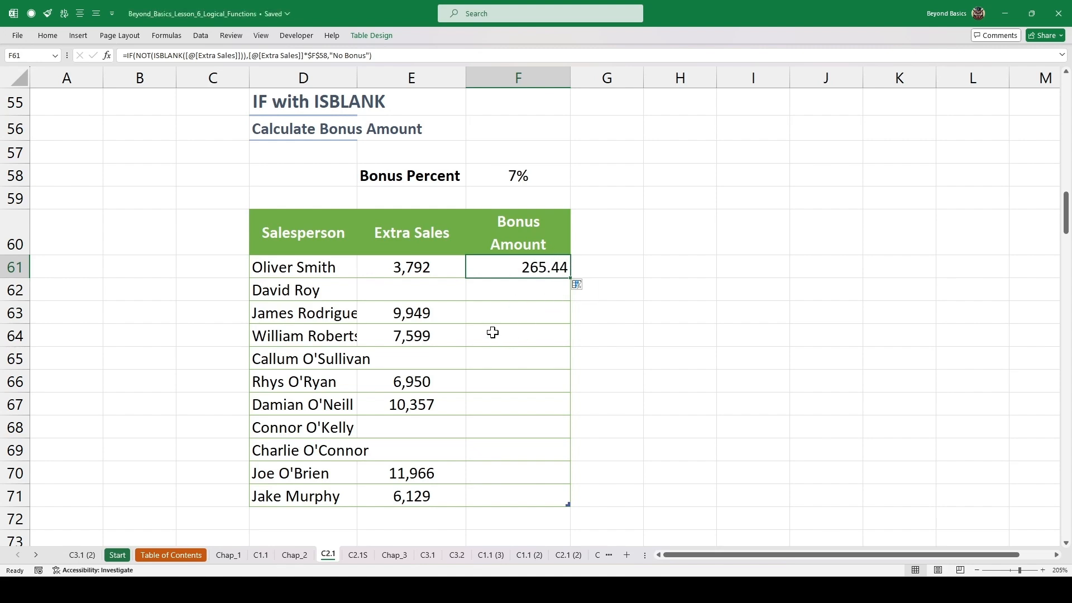
Step: Wrap the true value in F61 in DOLLAR with 0 decimals and fill the formula down the Bonus Amount column to F71
key(F2)
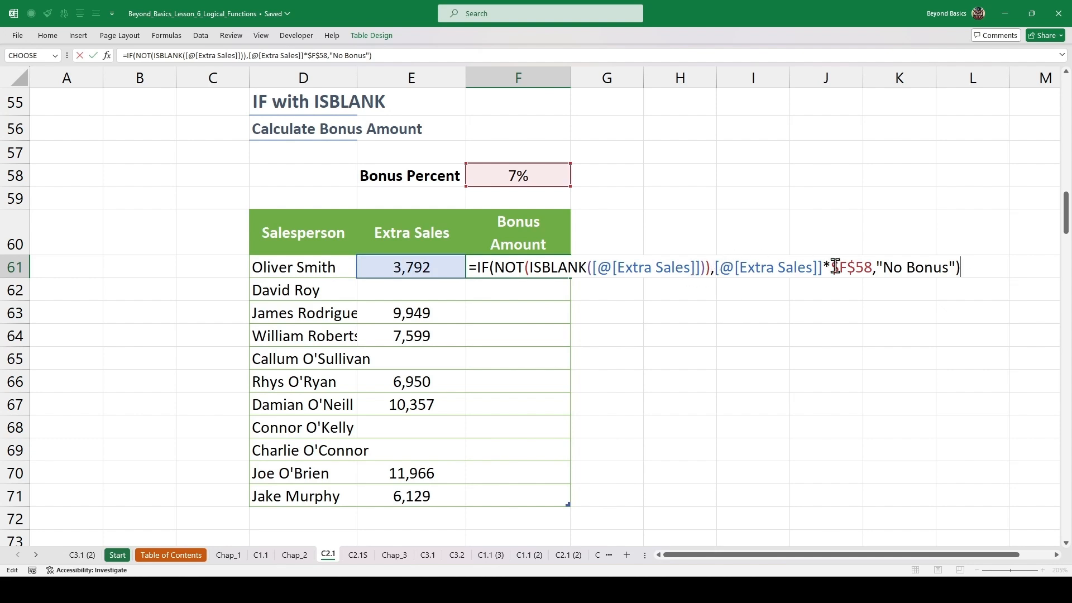
drag(873, 268, 720, 268)
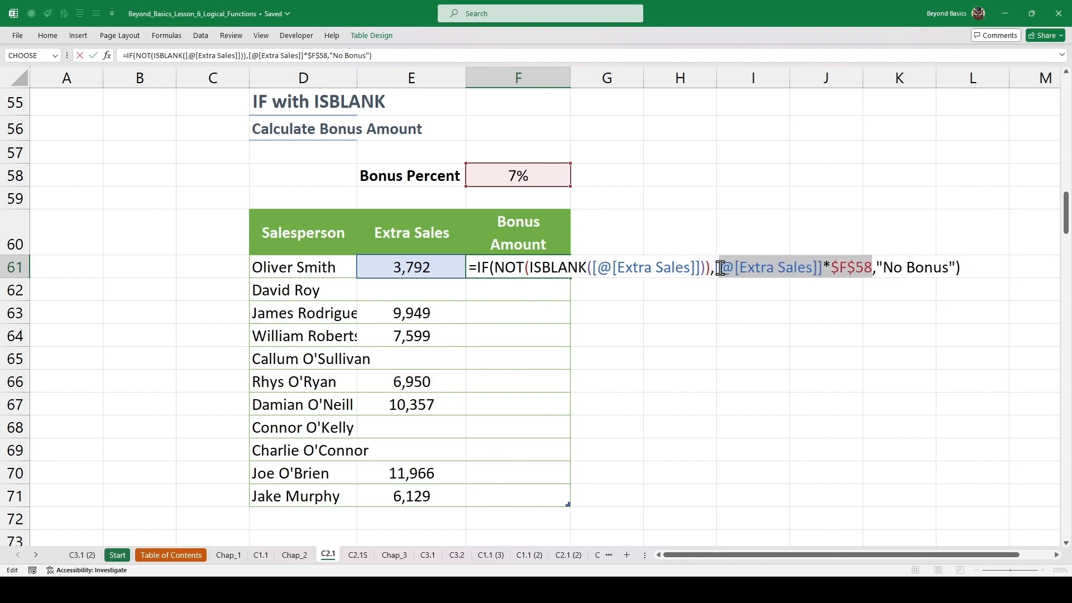
click(716, 267)
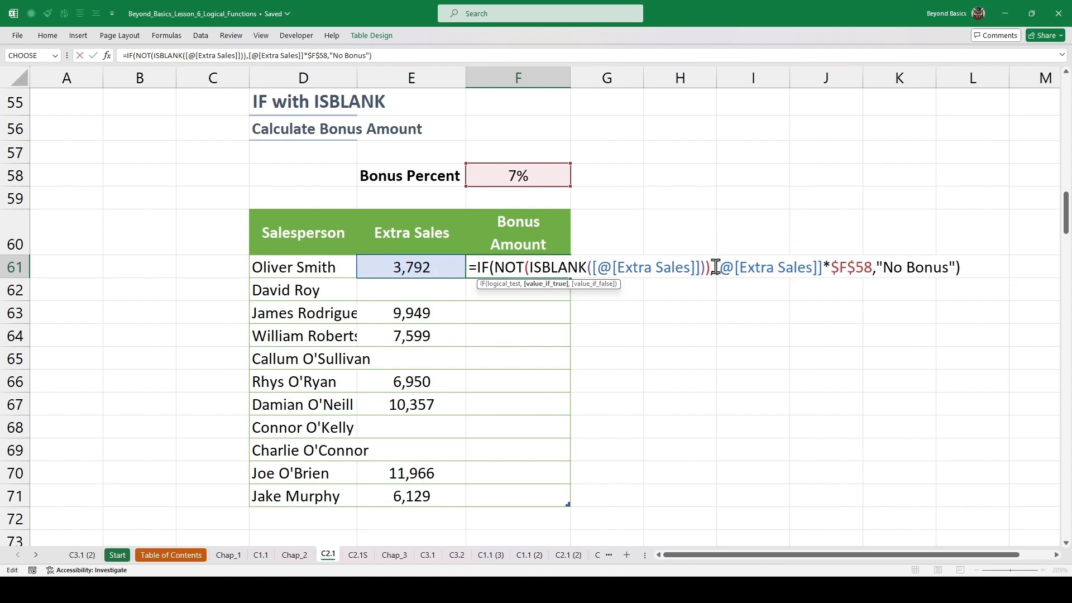
text(doll)
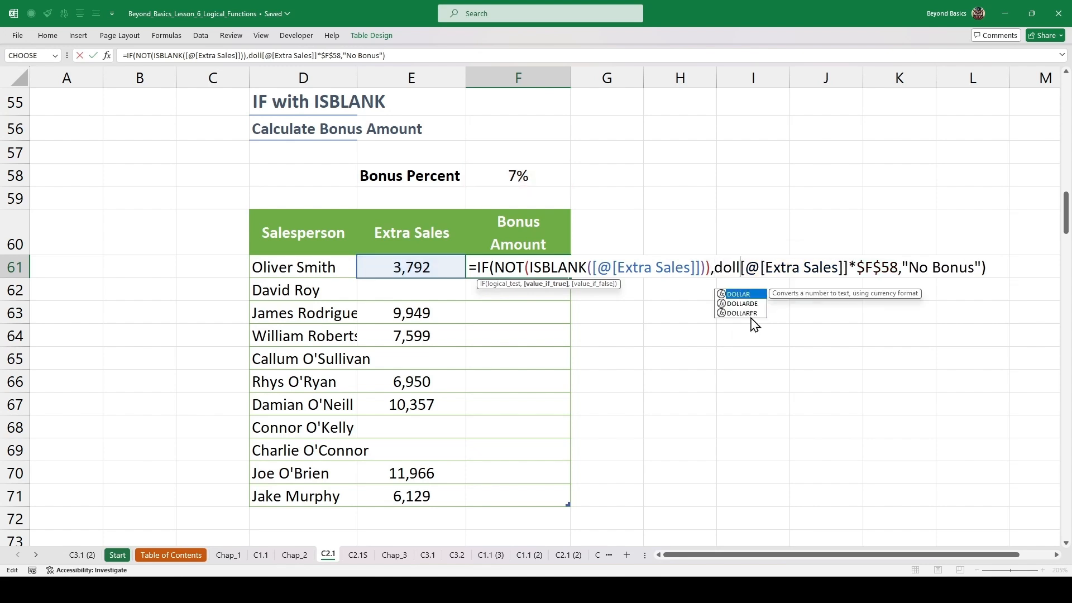
key(Tab)
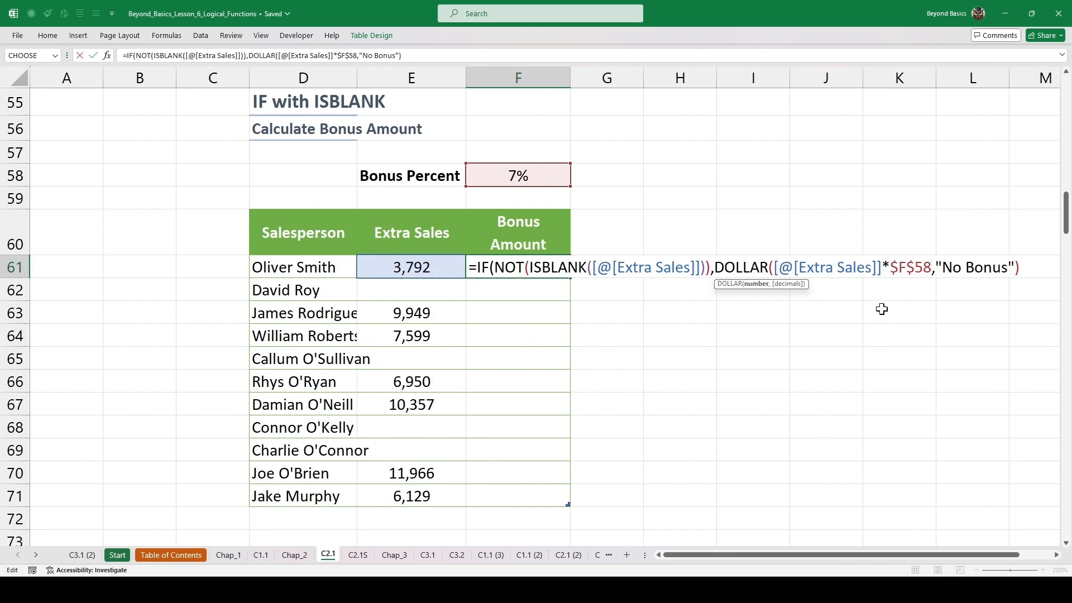
text(,)
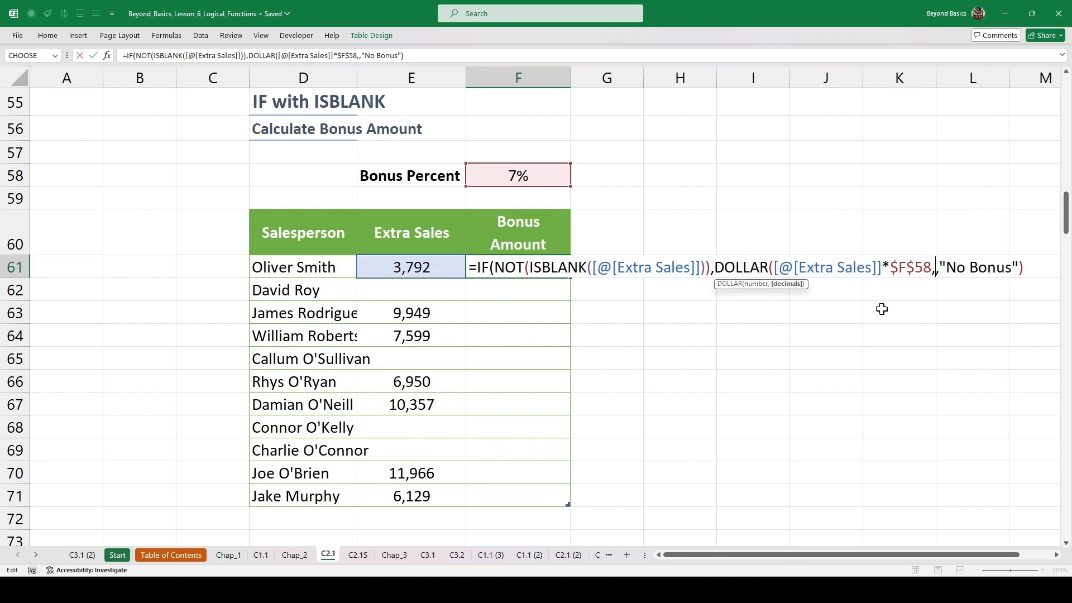
text(0)
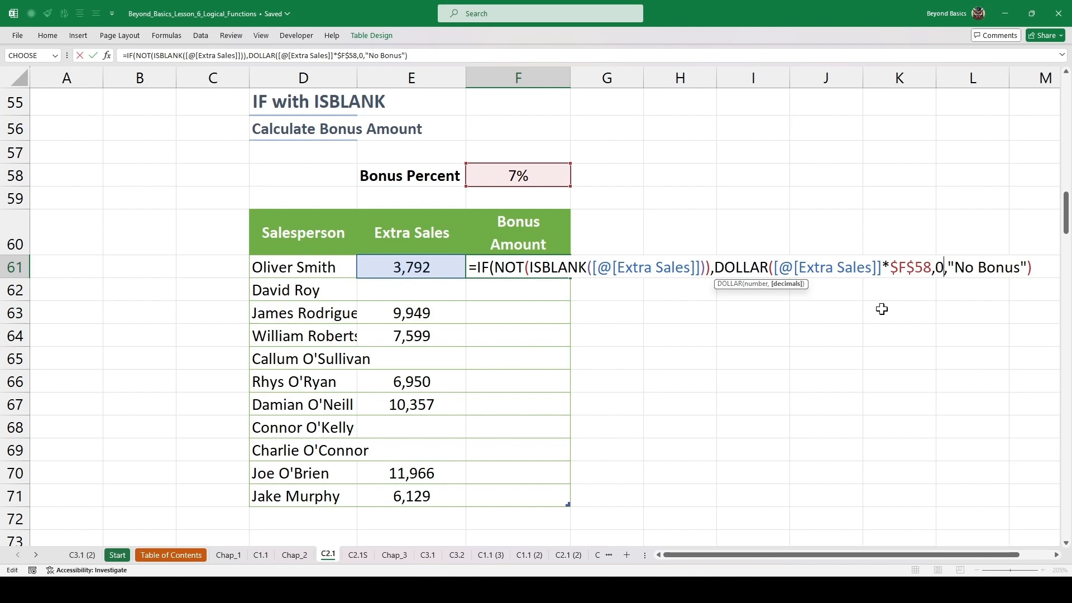
text())
key(ctrl+Return)
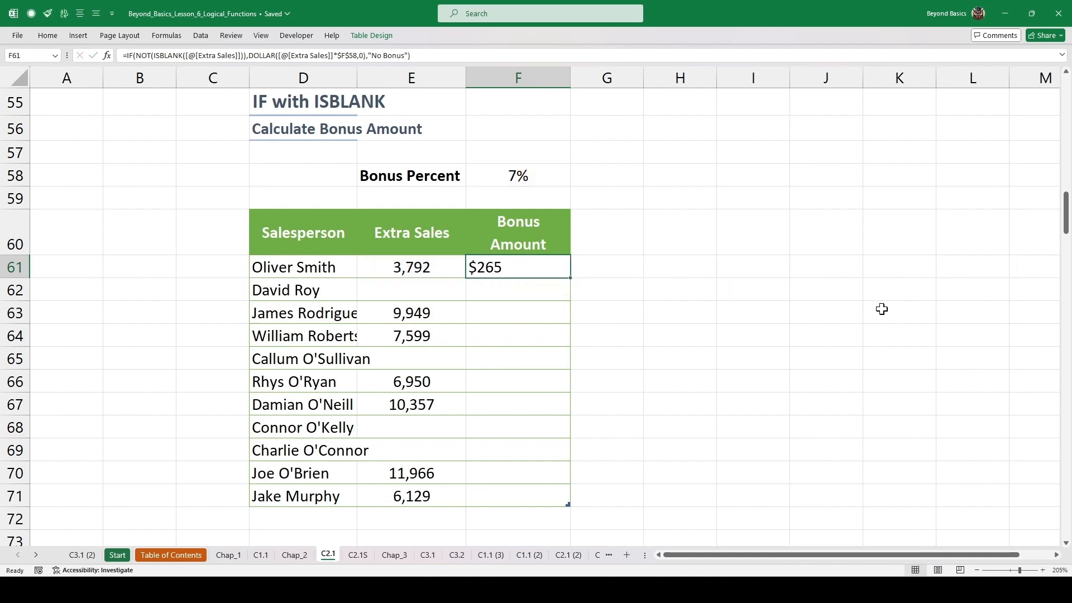
double_click(571, 279)
Step: Inspect the filled-down bonus formula in F64 without changing it
click(524, 339)
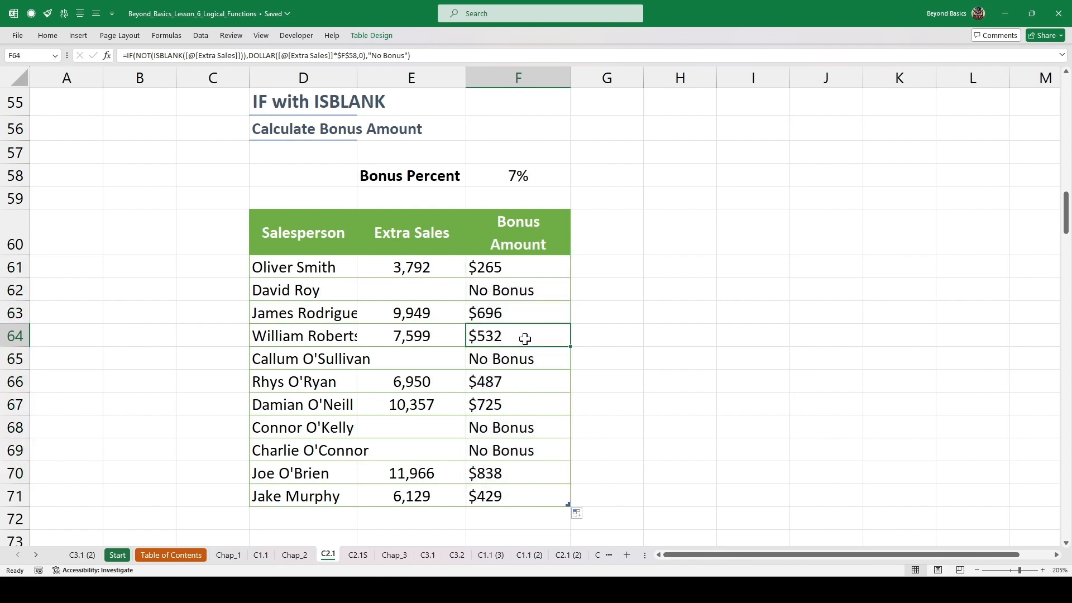
double_click(525, 339)
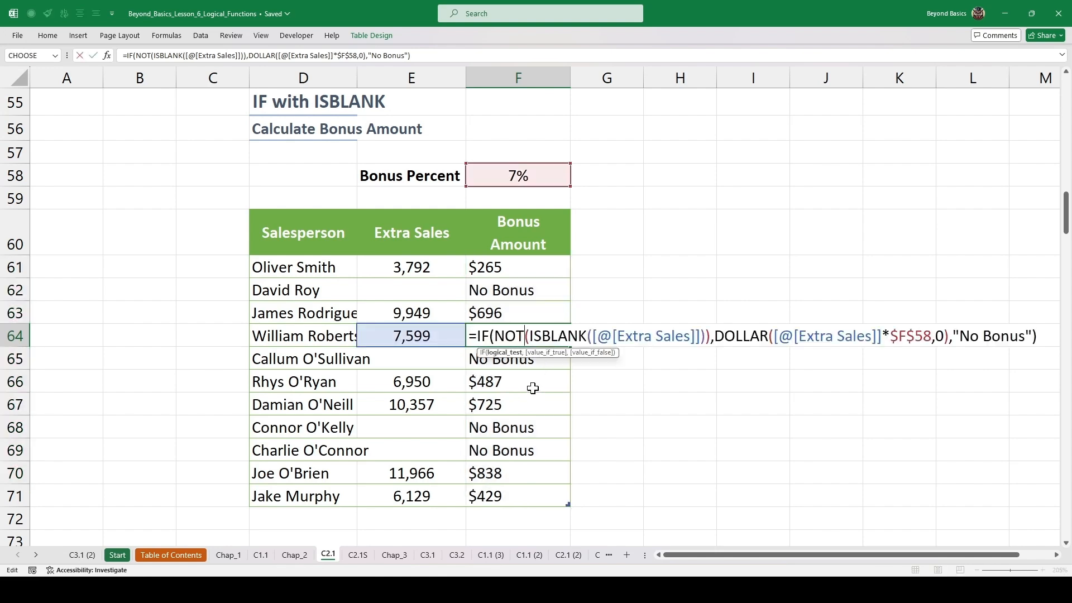
key(Escape)
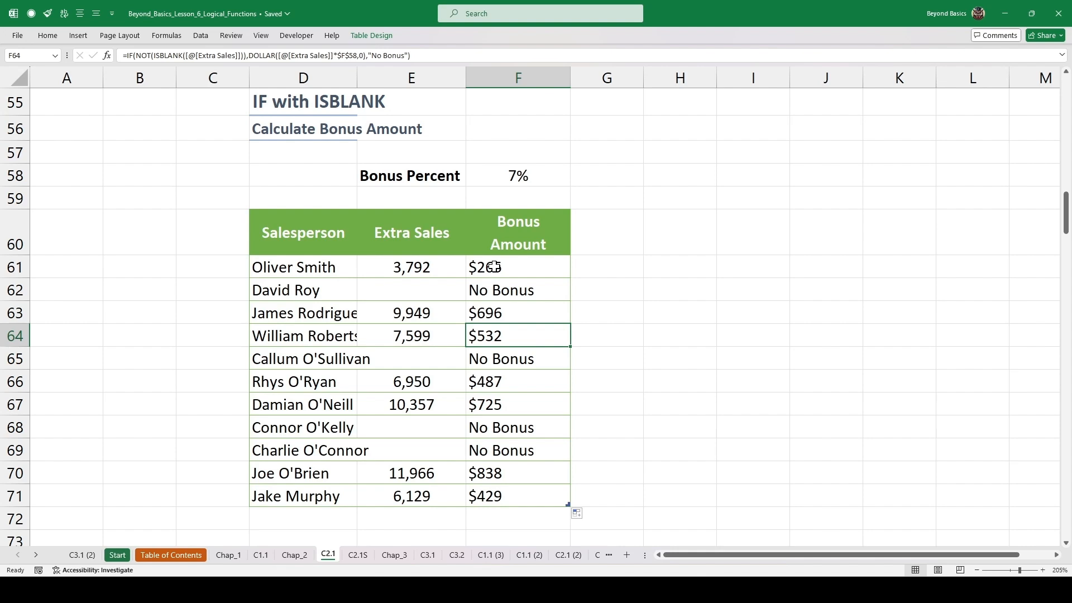
Step: Go to the IF with DATE + TEXT functions section and view its invoice due date table
scroll(494, 267, down, 6)
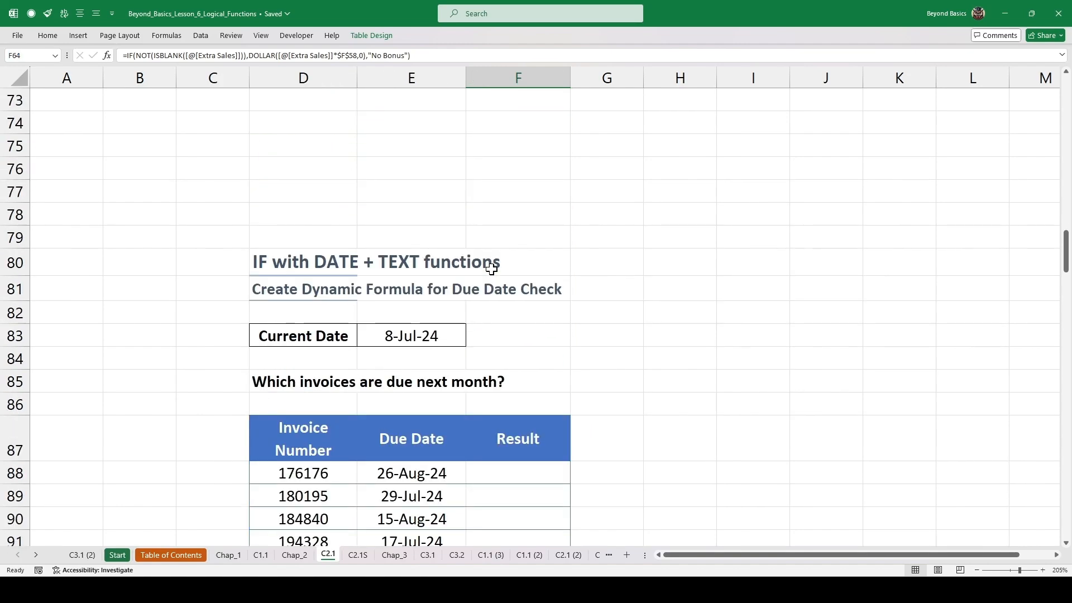
scroll(492, 268, down, 2)
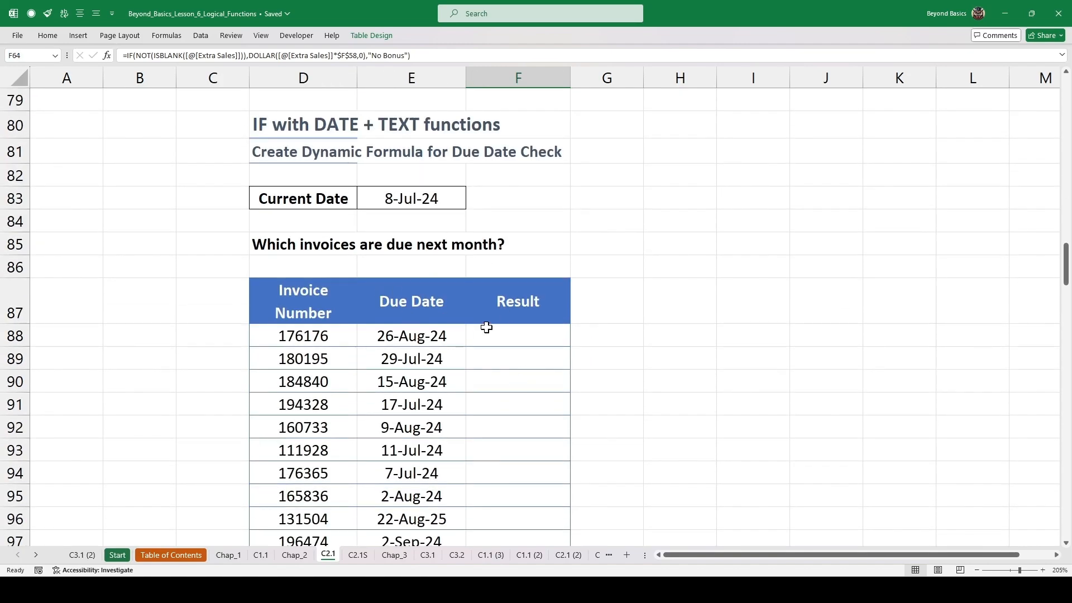
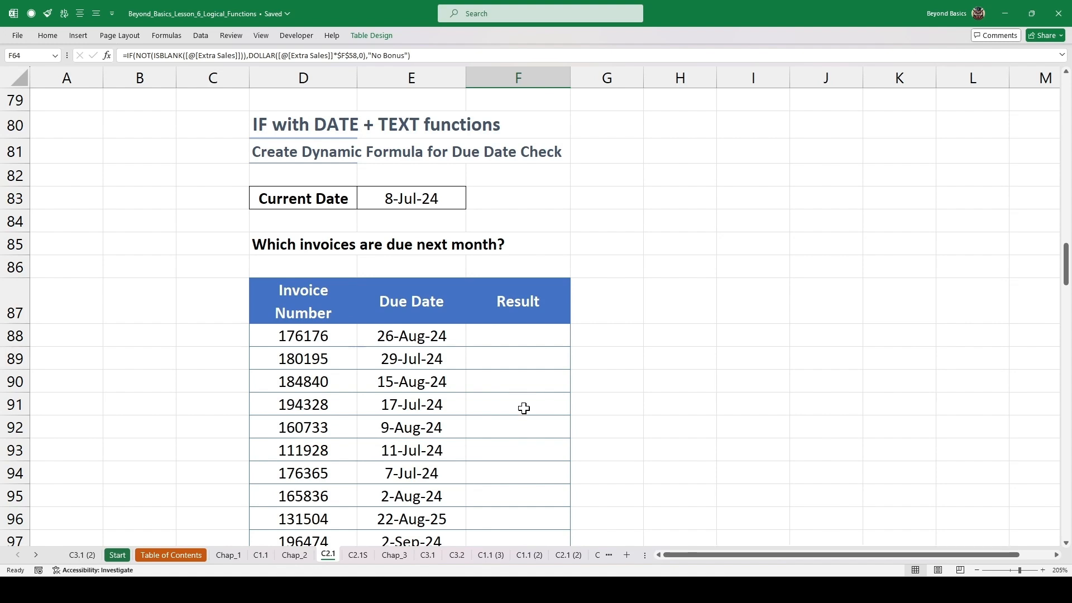
Step: Check the Current Date formula in E83, then start the F88 formula with DATE, using YEAR(TODAY()) as its year argument
double_click(392, 193)
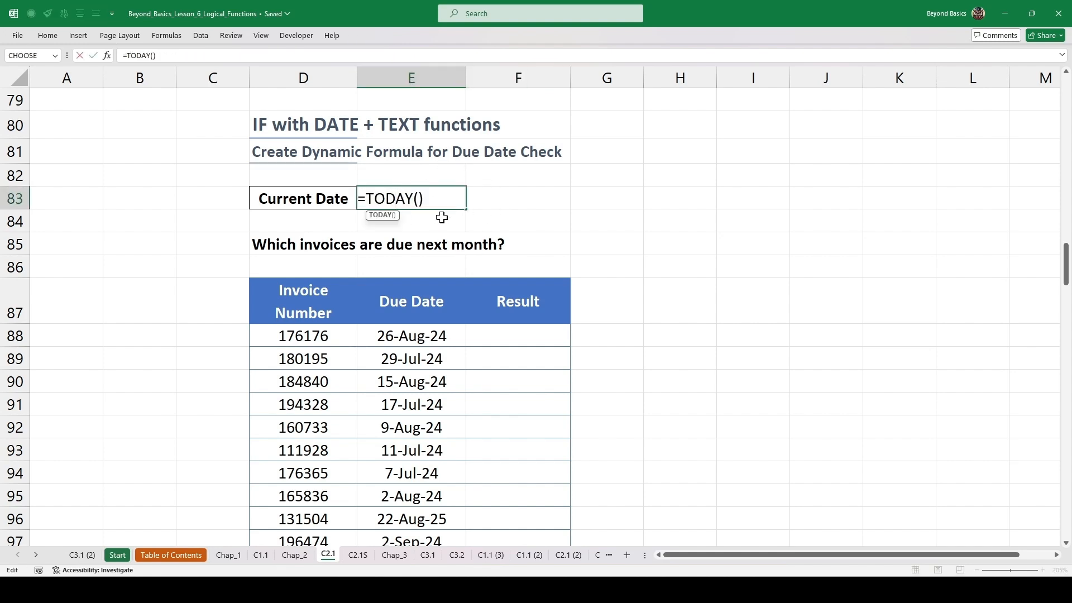
key(Escape)
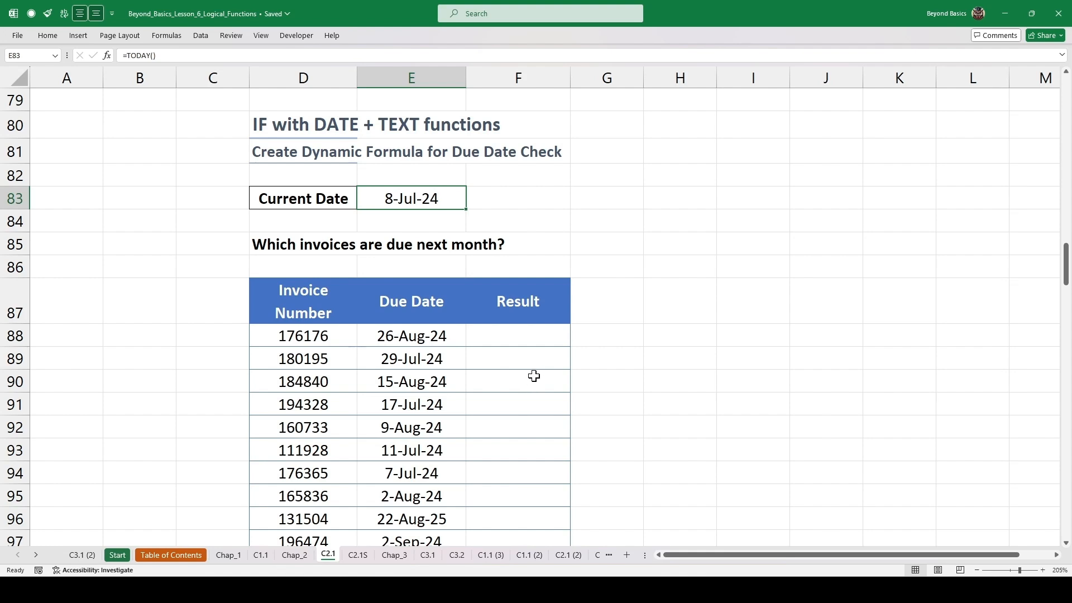
click(512, 333)
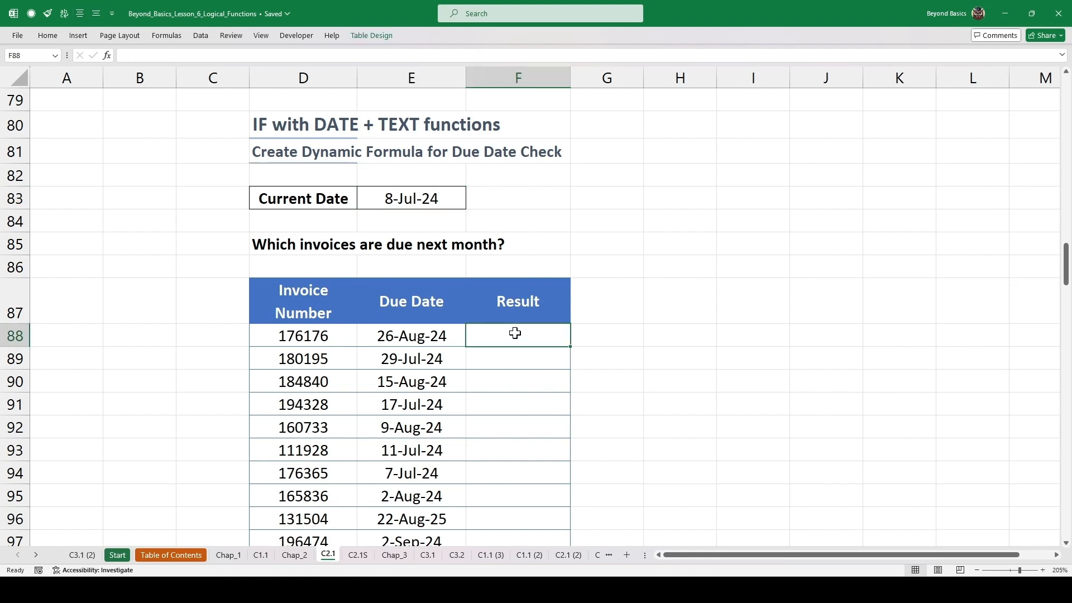
text(=DATE)
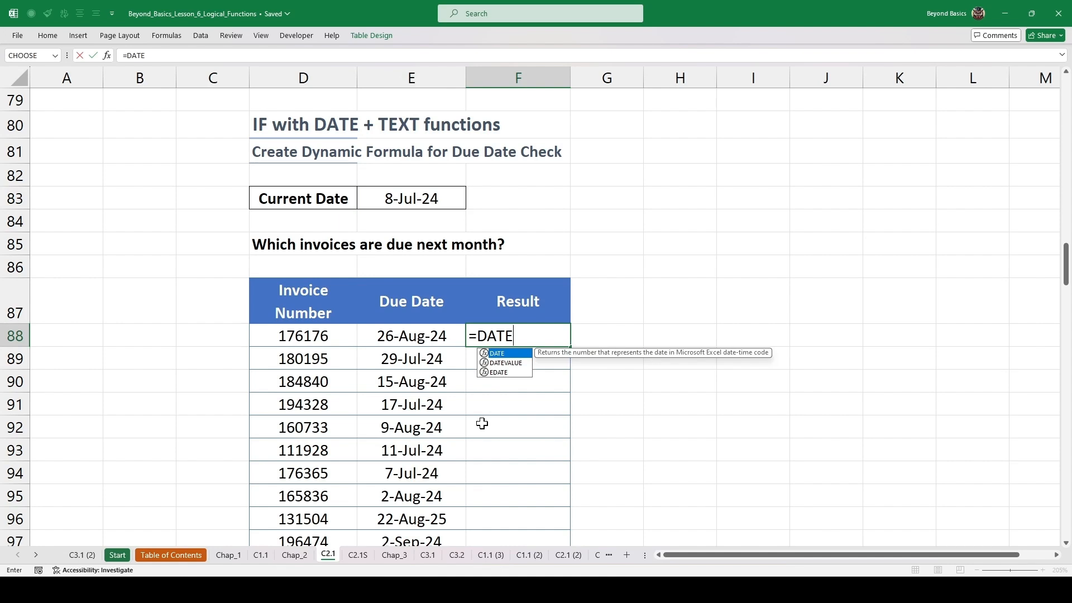
text((YEAR()
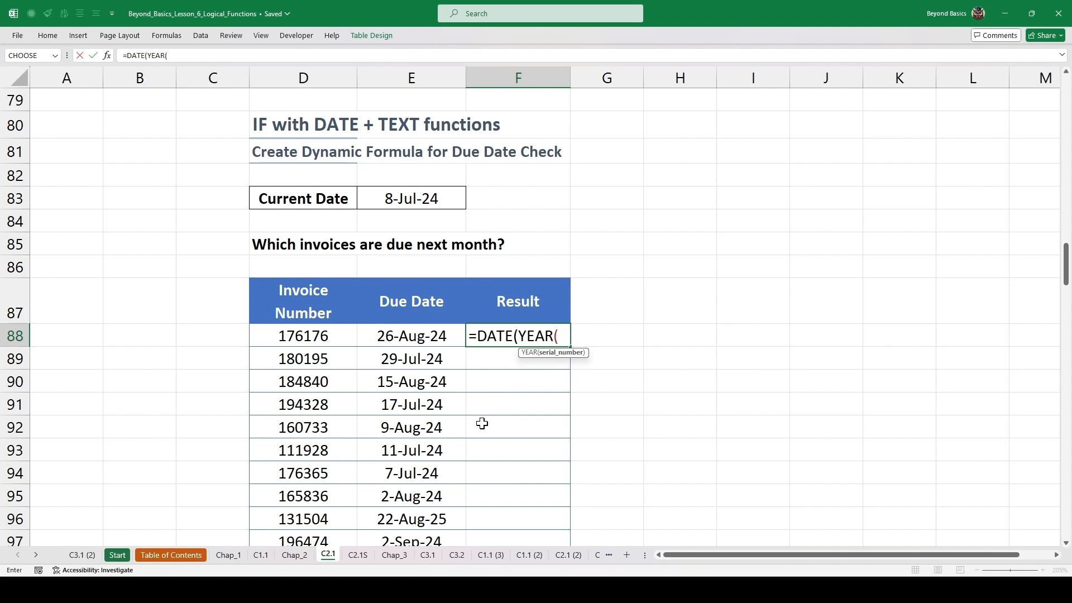
text(TODAY()
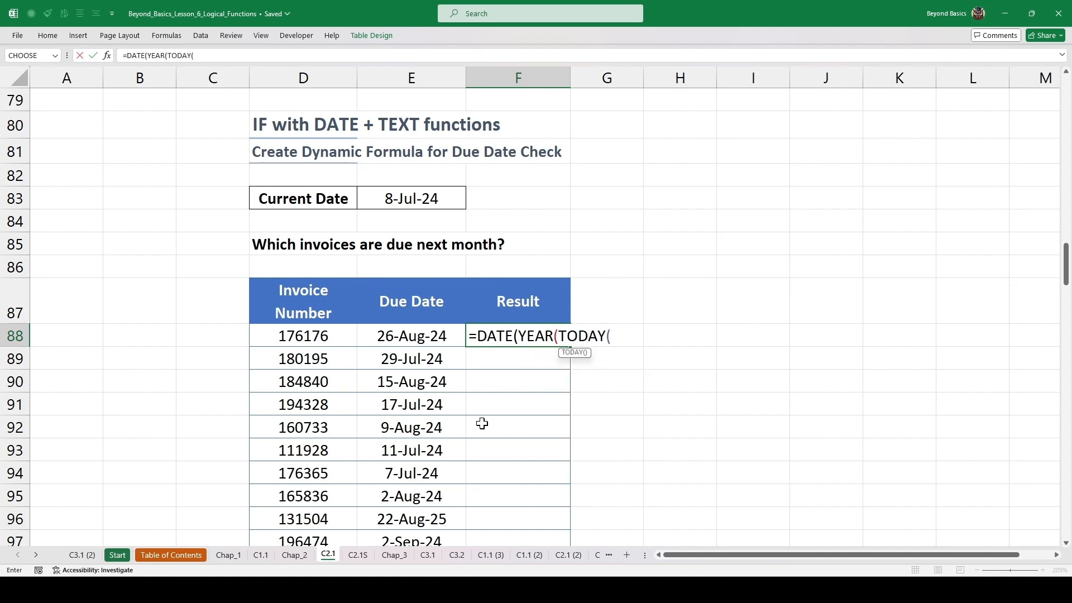
text()))
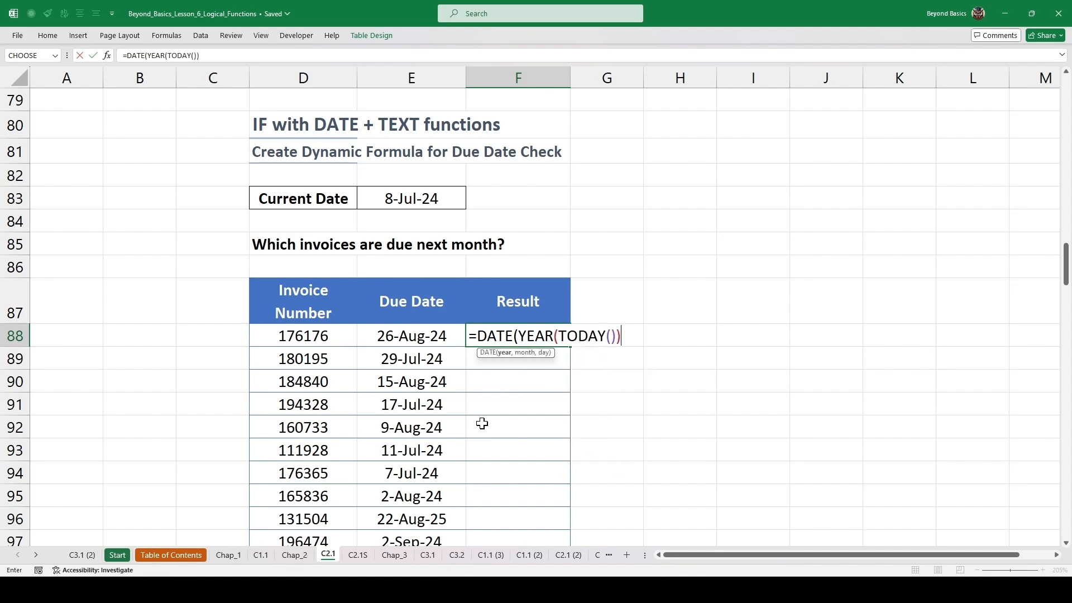
Step: Complete the DATE formula in F88 with MONTH(TODAY())+1 as the month and DAY(1) as the day
text(,MON)
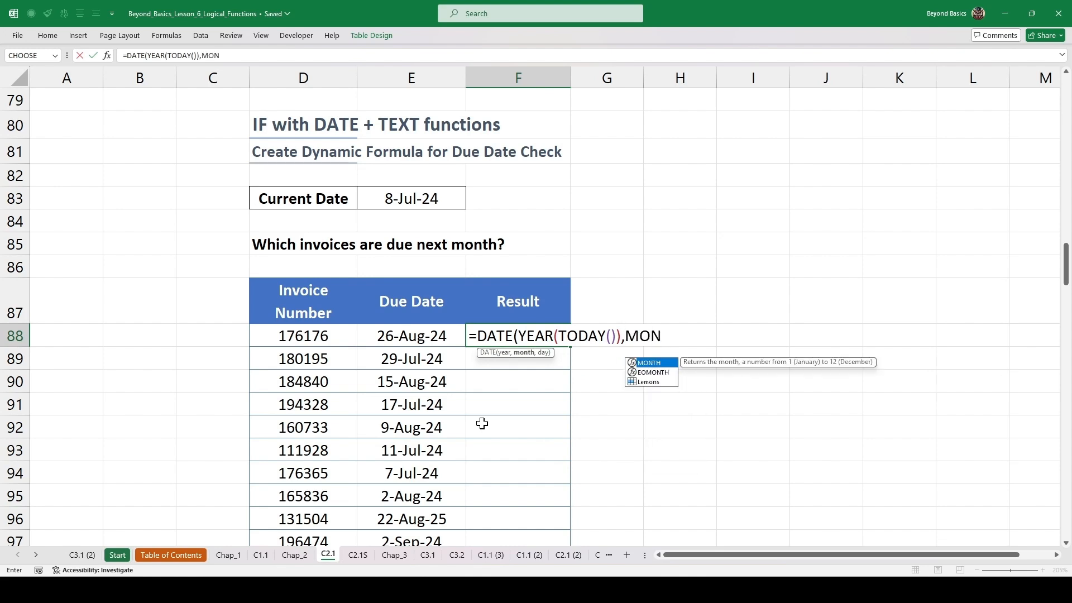
text(TH()
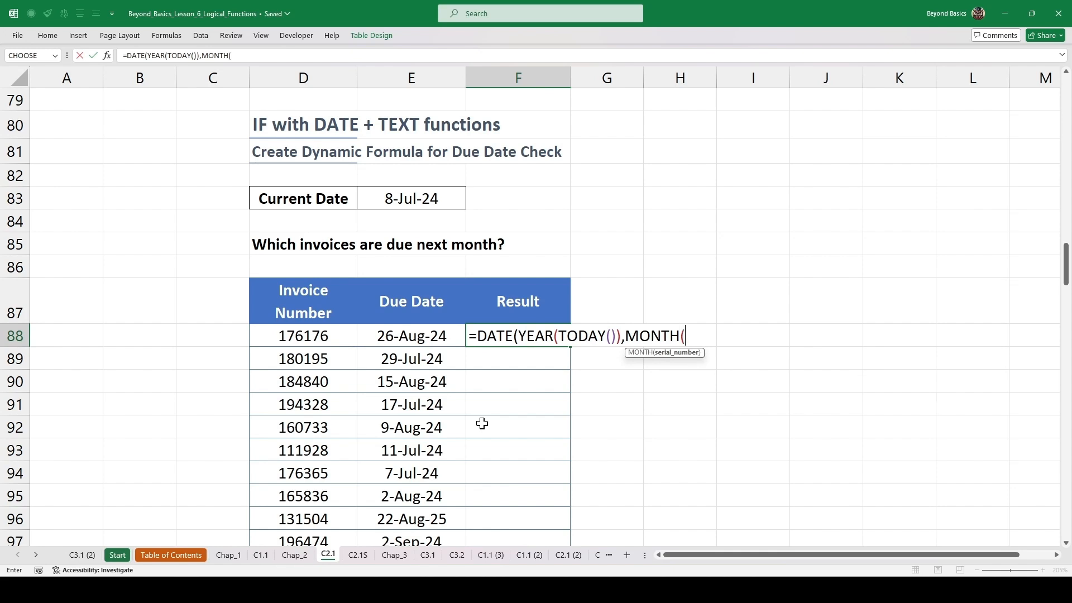
text(TODAY()
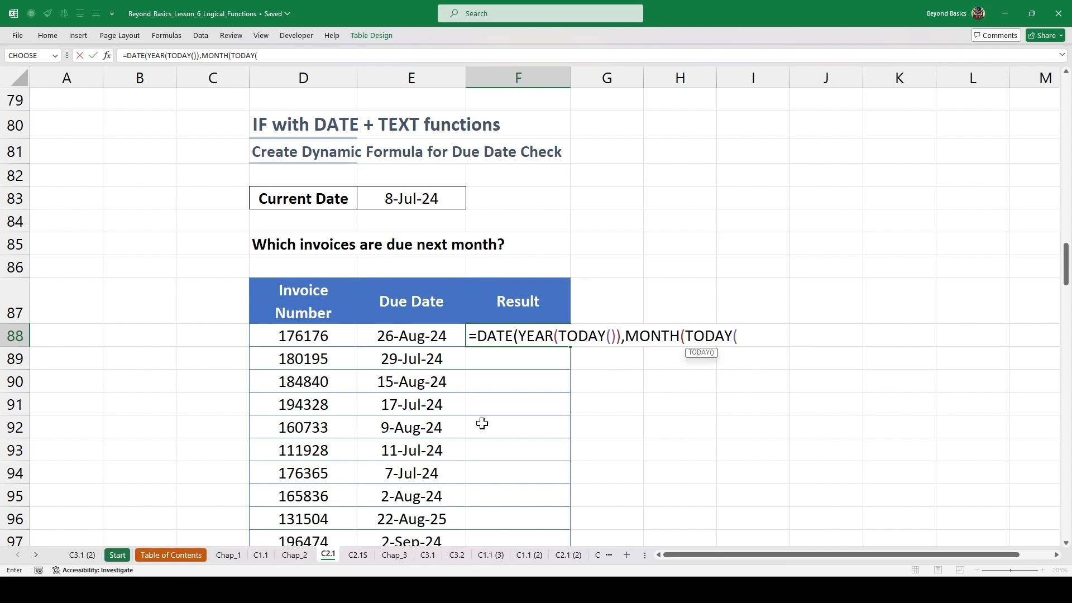
text())
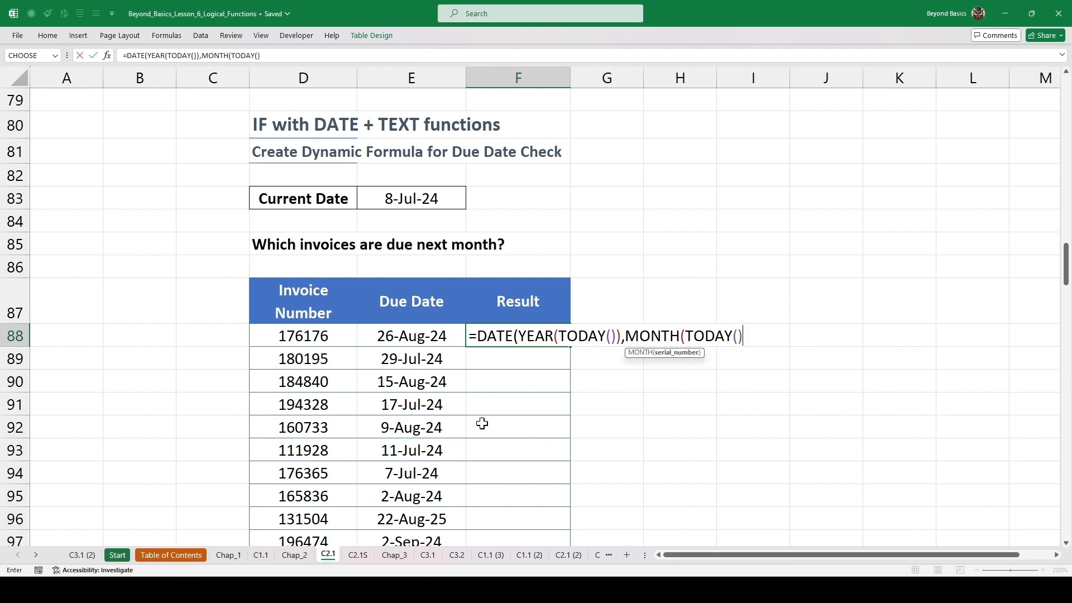
text())
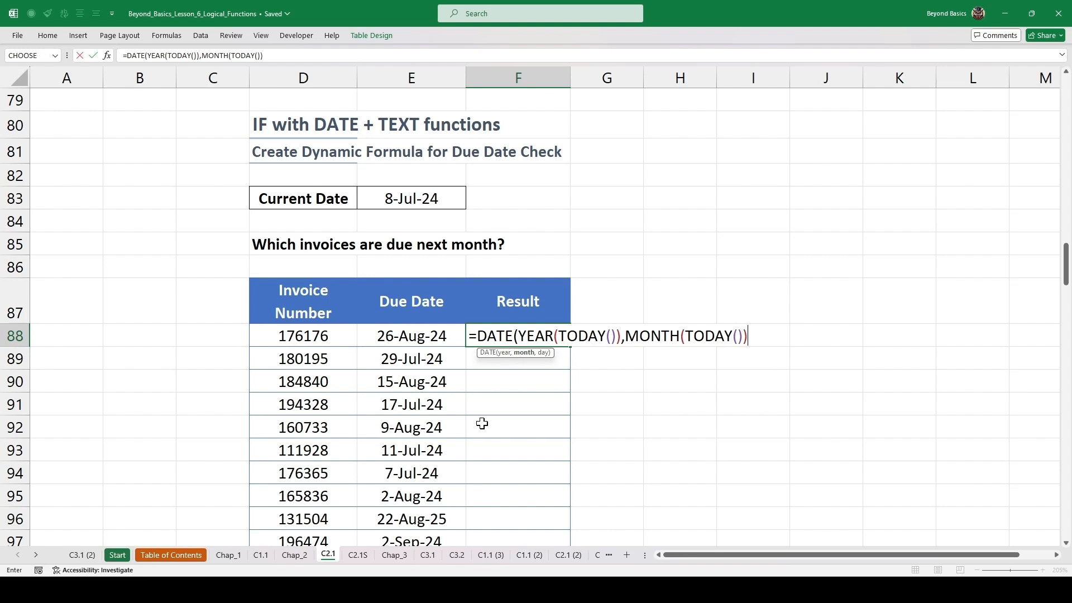
text(+1)
text(,DAY()
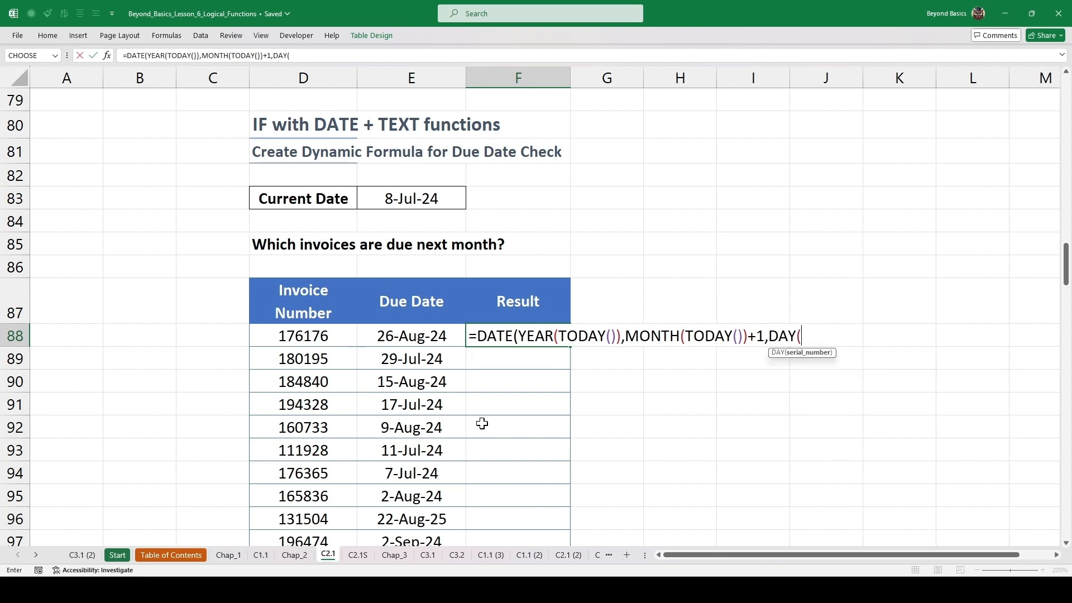
text(1))
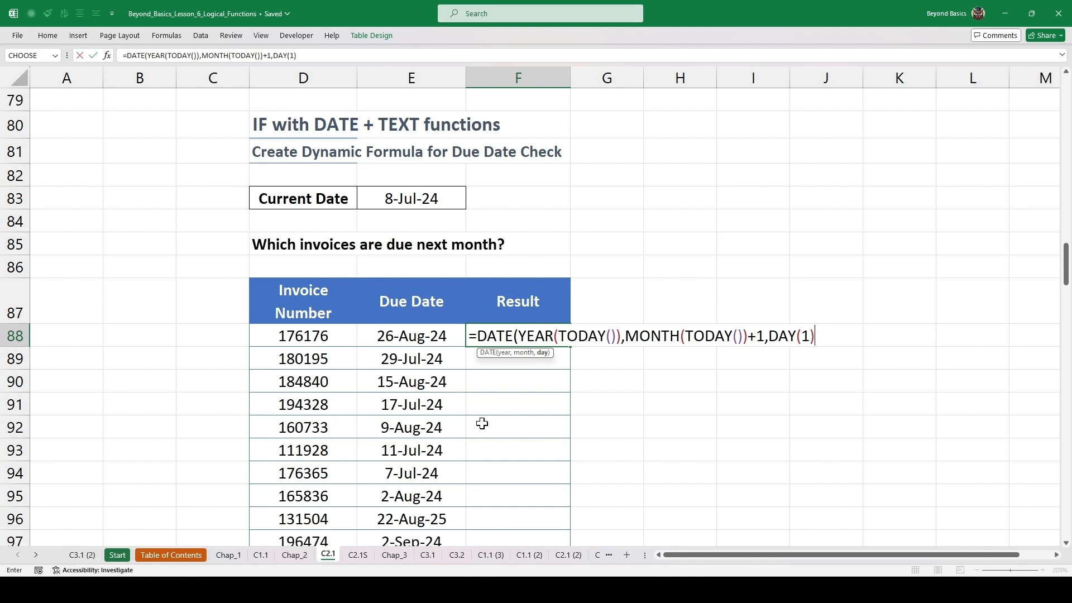
text())
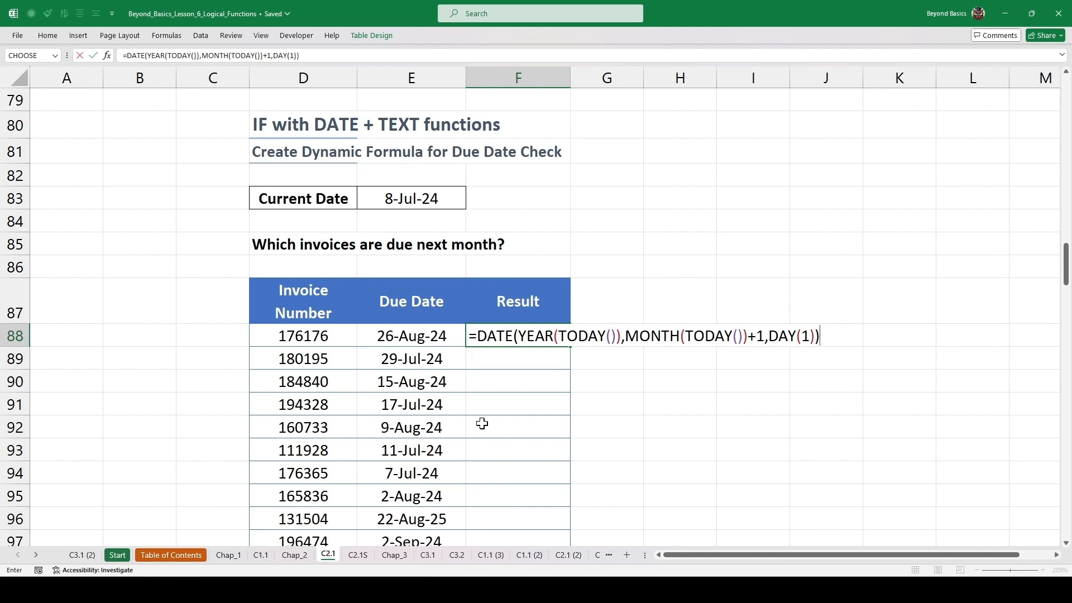
key(ctrl+Return)
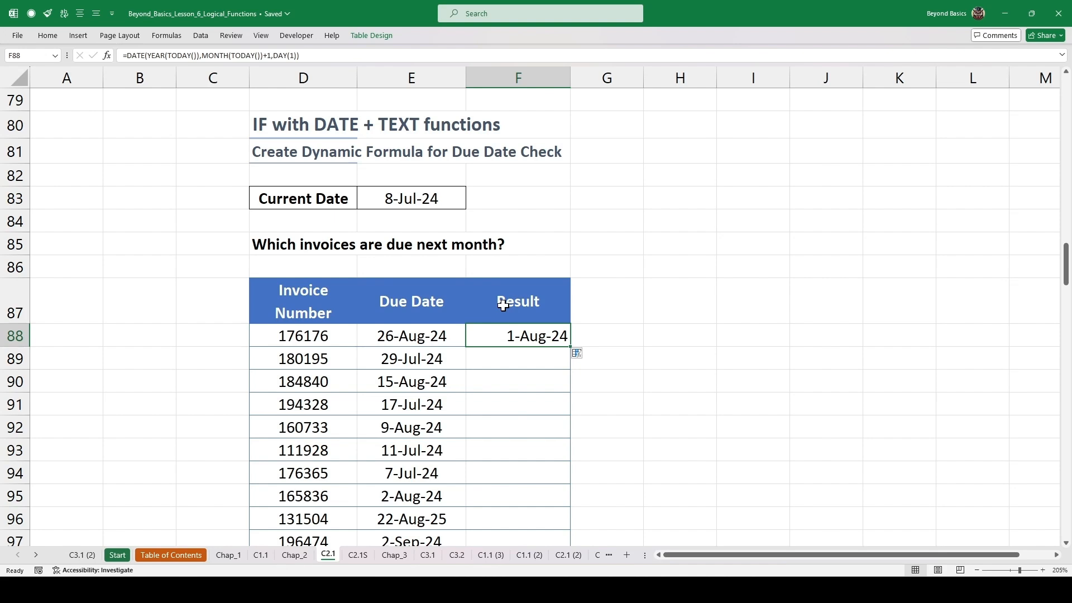
Step: Wrap the DATE formula in F88 in TEXT with the format "MMMYYYY"
double_click(536, 336)
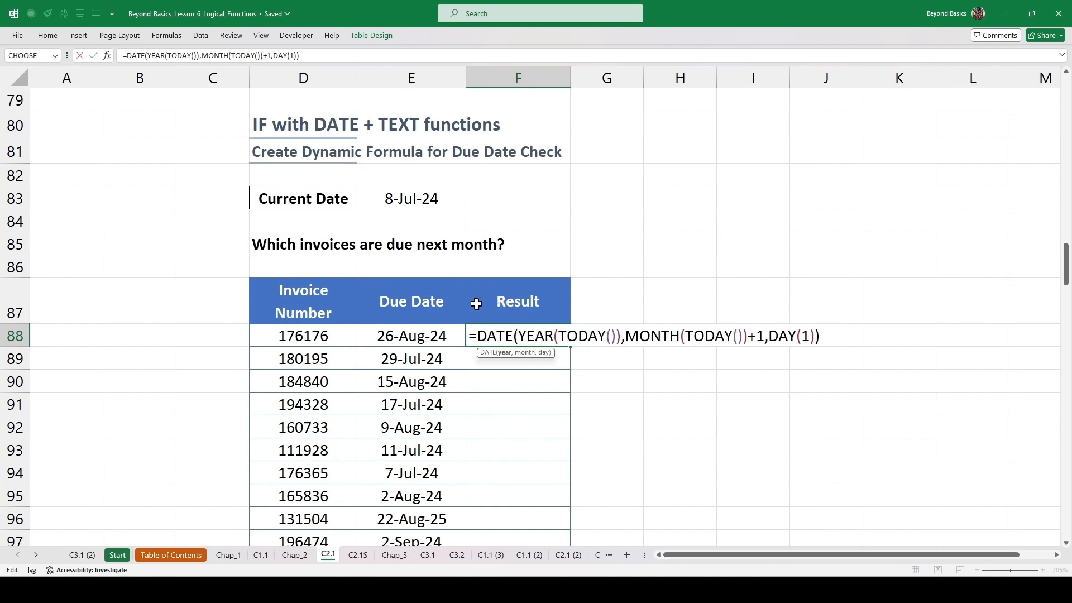
click(478, 336)
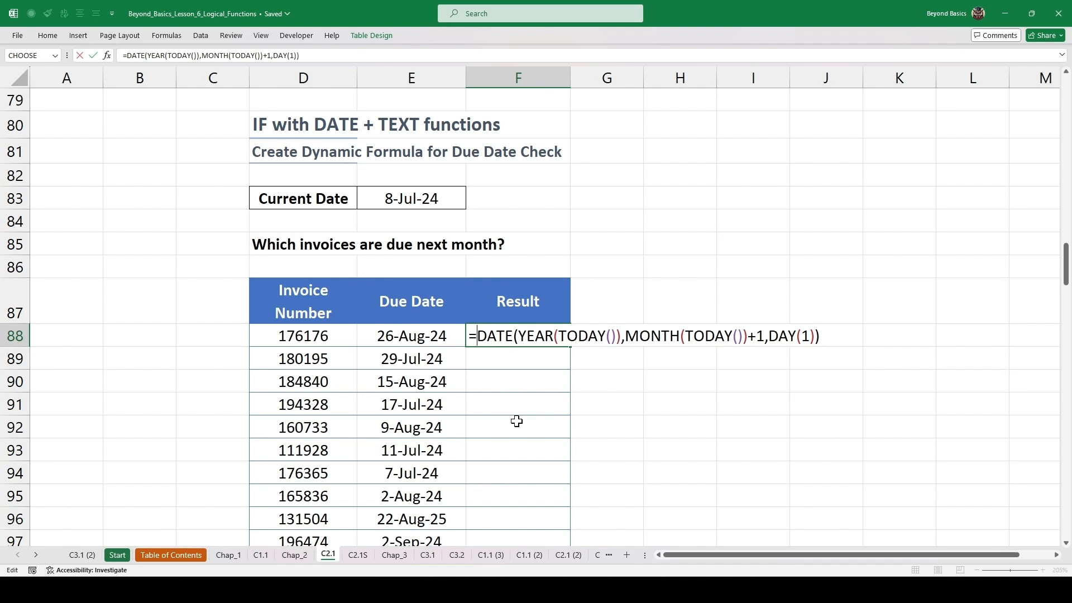
text(TEXT()
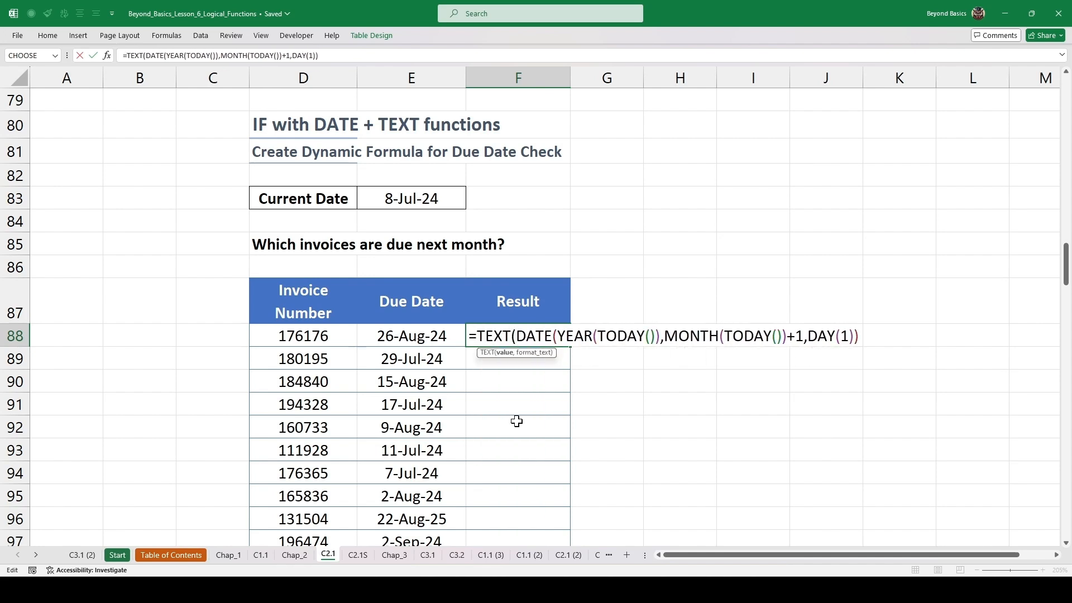
key(End)
text(,"MMM)
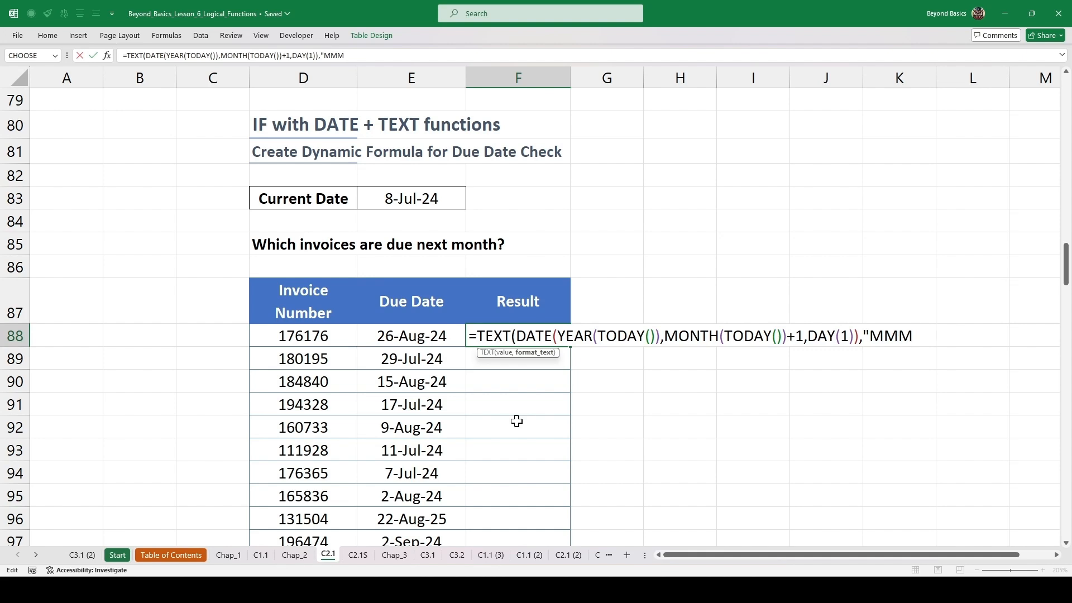
text(YYYY"))
key(ctrl+Return)
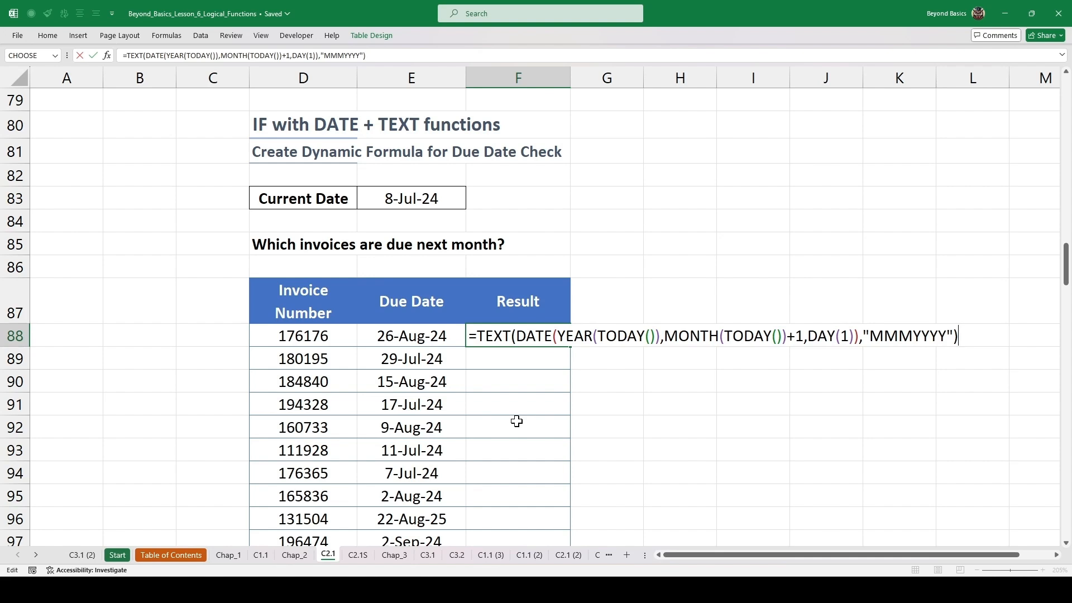
Step: Extend the F88 formula to compare its result for equality with TEXT([@[Due Date]],"MMMYYYY")
text(=TES)
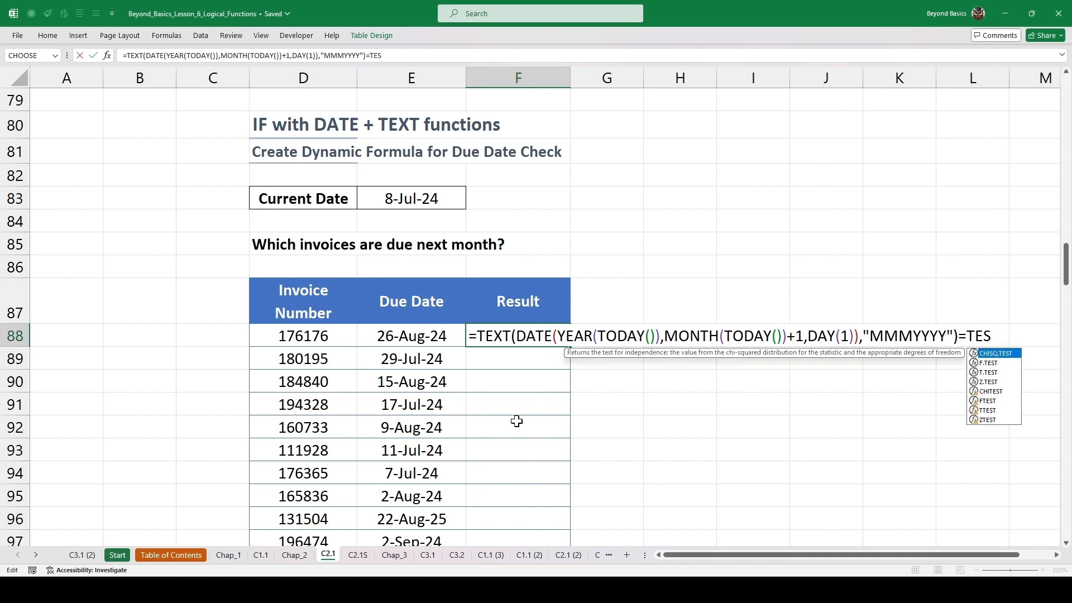
key(BackSpace)
text(X)
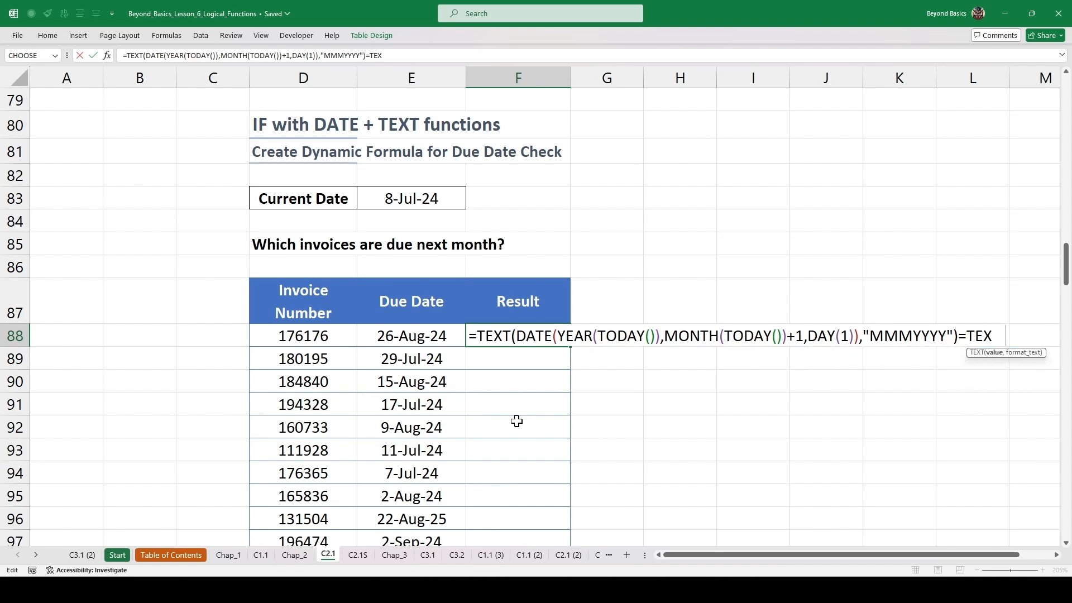
key(Tab)
click(420, 338)
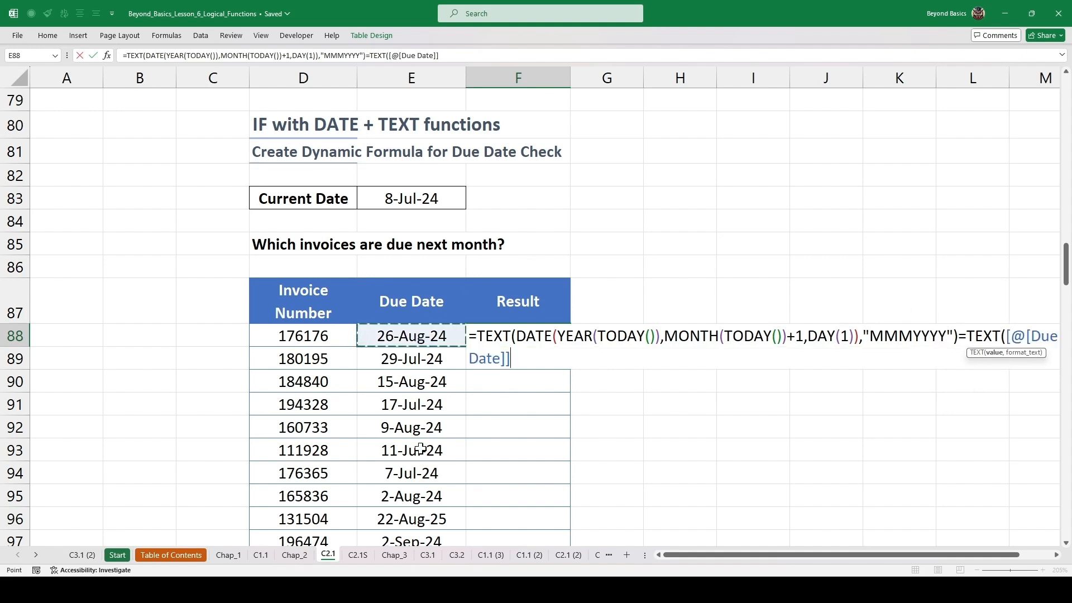
text(,)
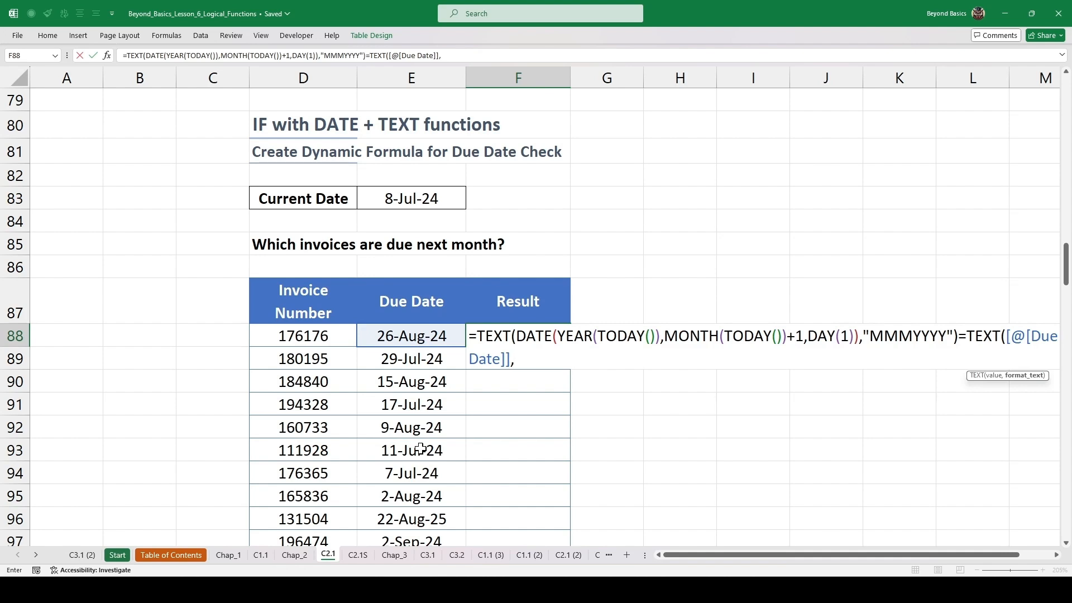
text("MMMYYYY)
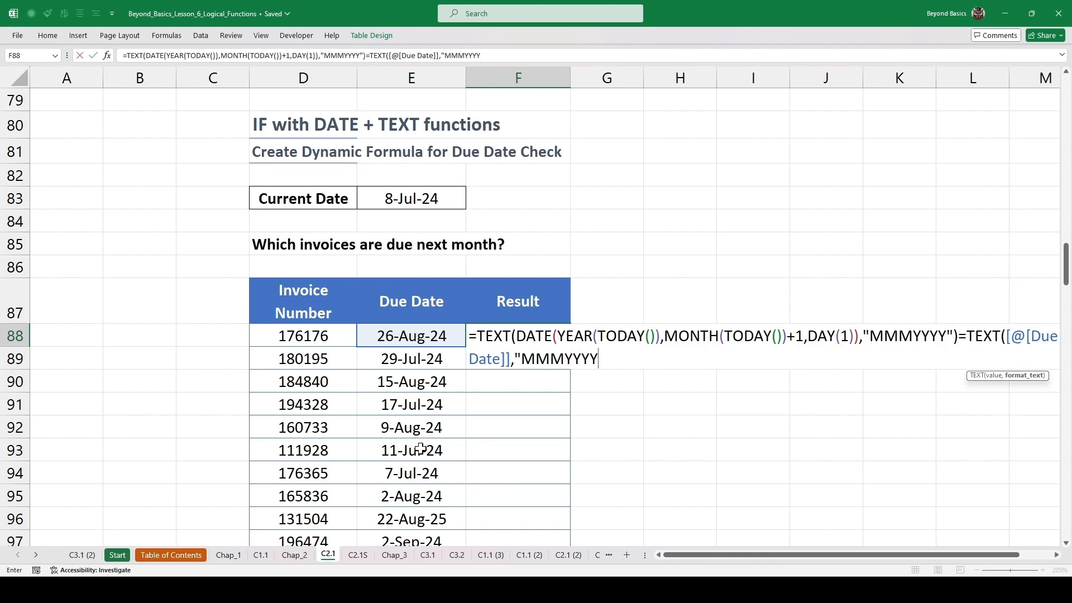
text("))
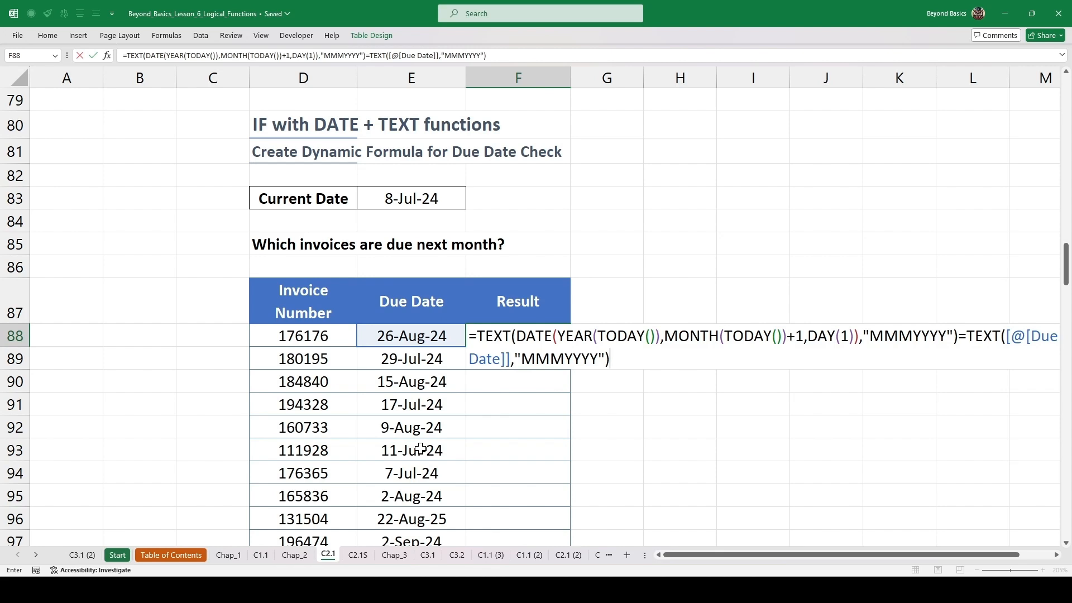
key(ctrl+Return)
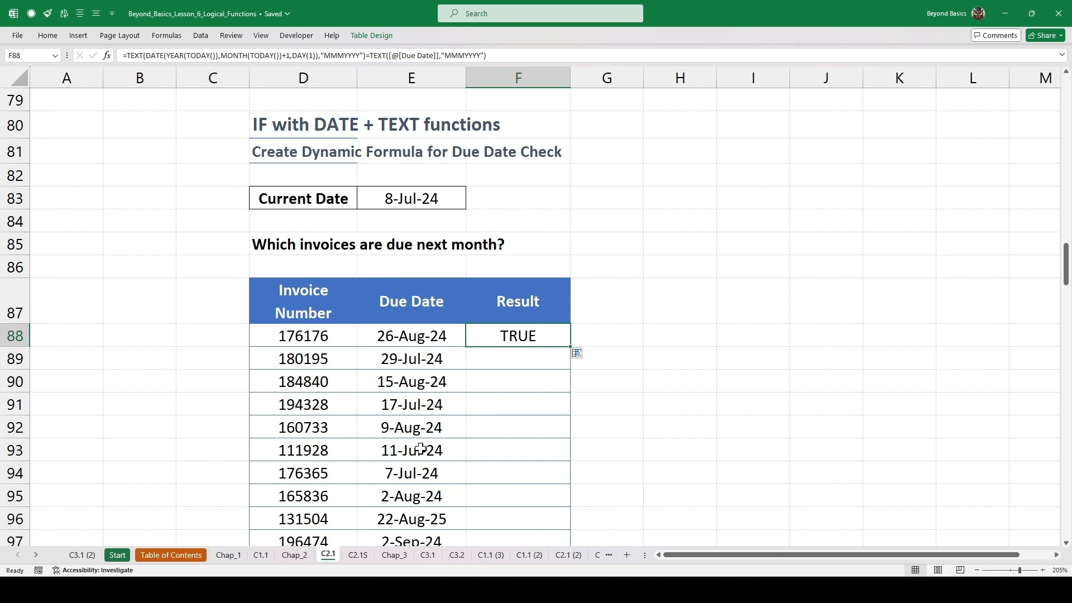
Step: Wrap the comparison in F88 in IF, returning "Due Next Month" when true and an empty string "" when false
key(F2)
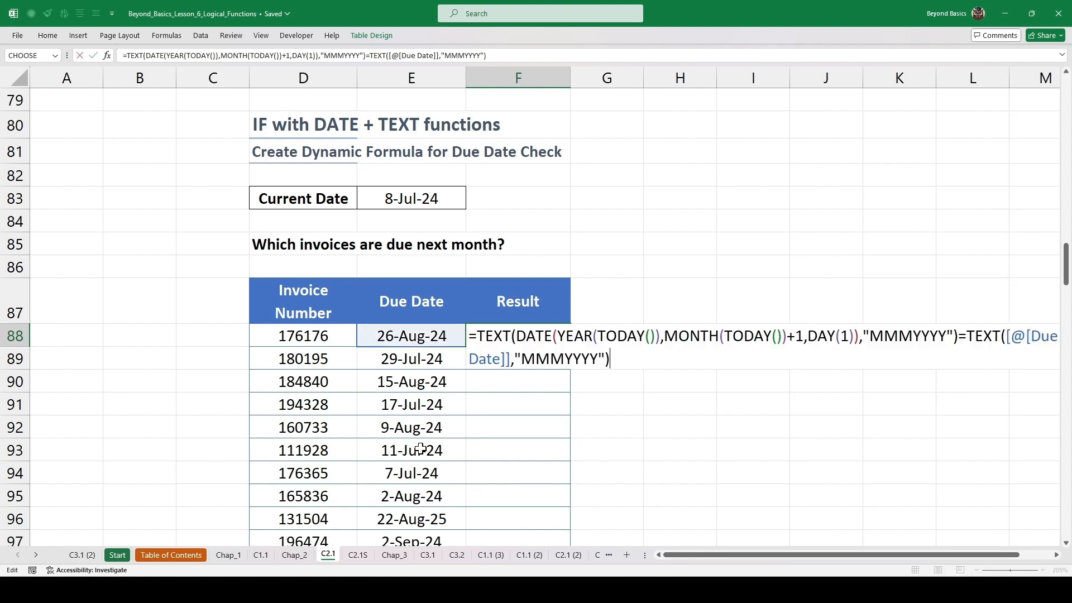
click(476, 335)
text(IF()
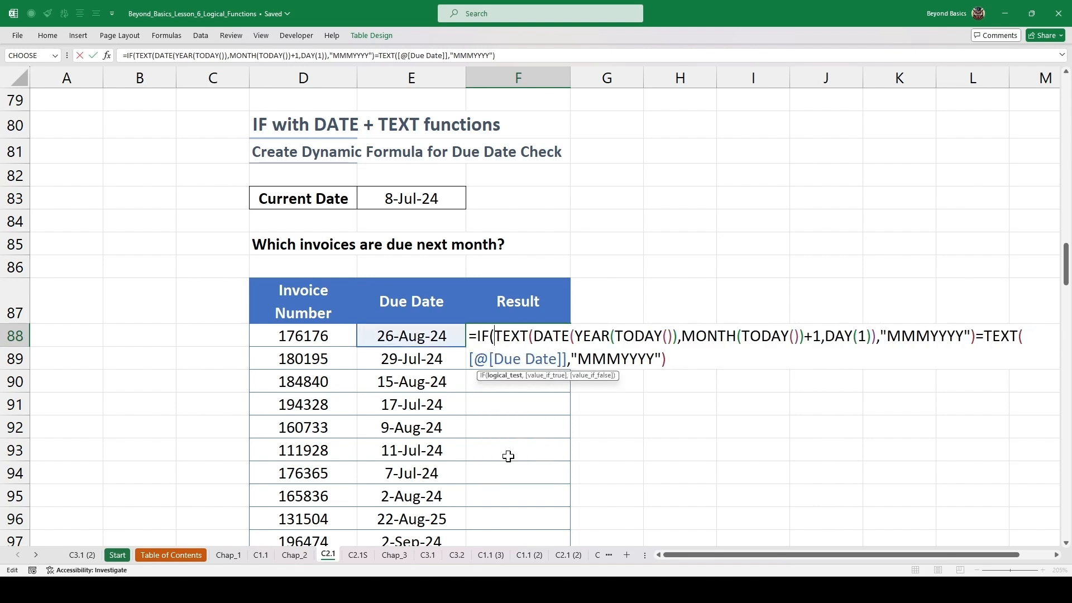
click(665, 361)
text(,)
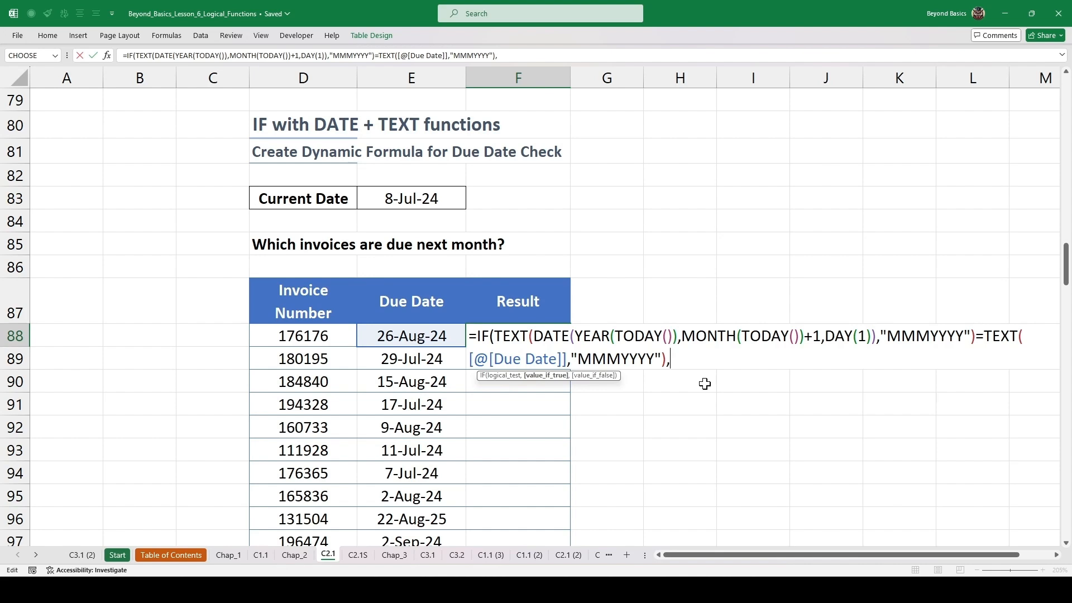
text("Due Next Month")
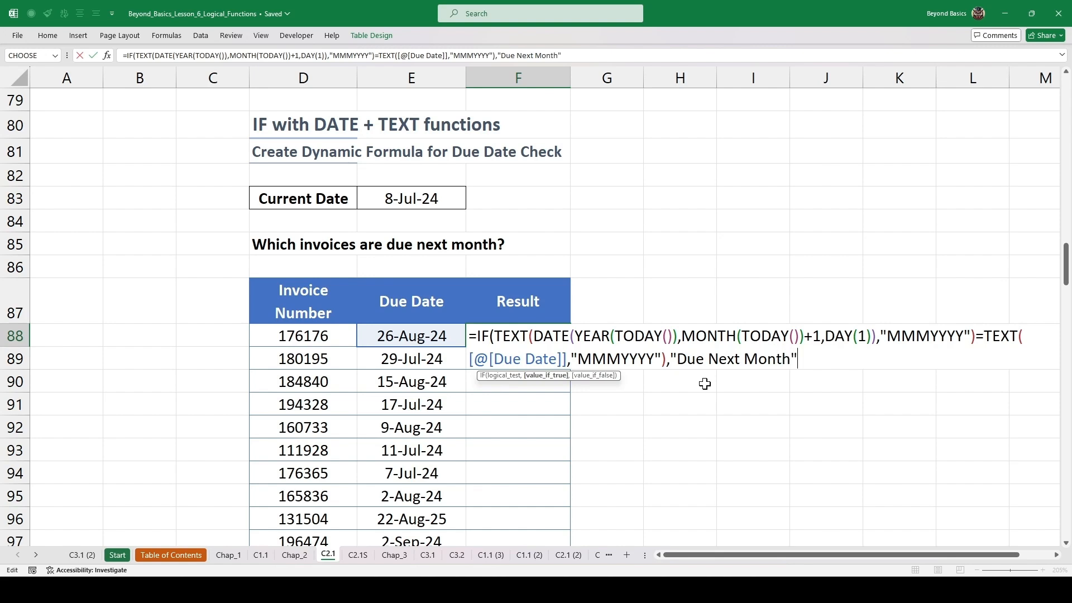
text(,""))
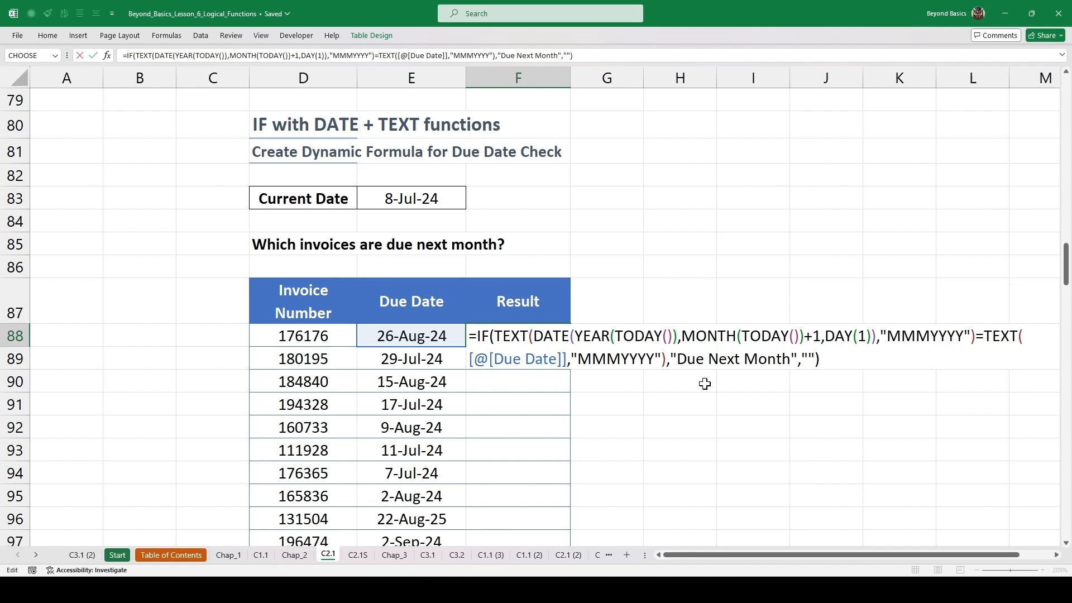
key(ctrl+Return)
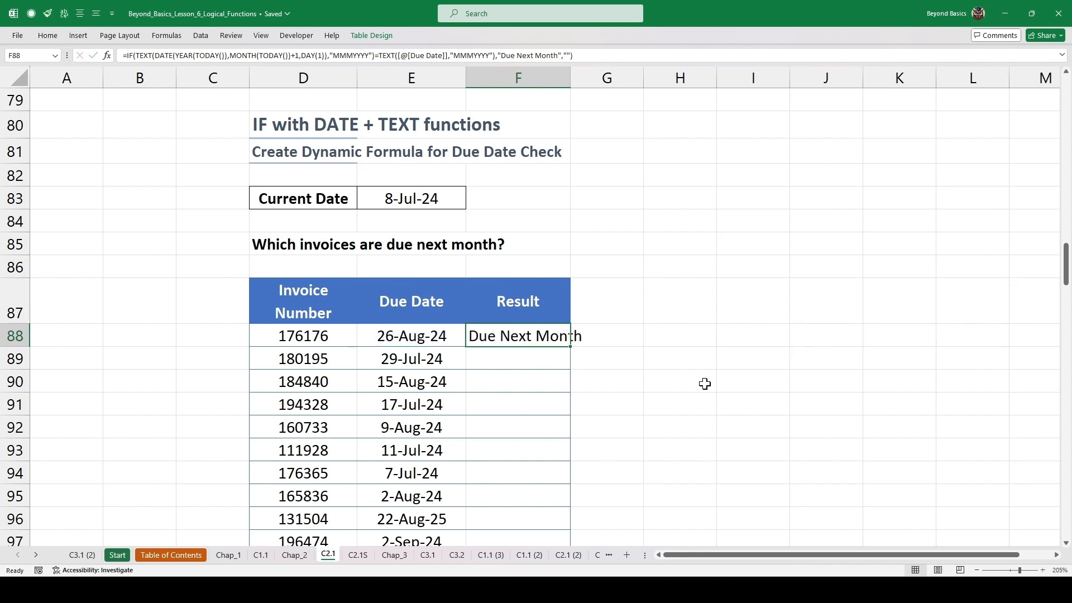
Step: Fill the F88 formula down the Result column to F97 and inspect the copied formula in F91
double_click(570, 349)
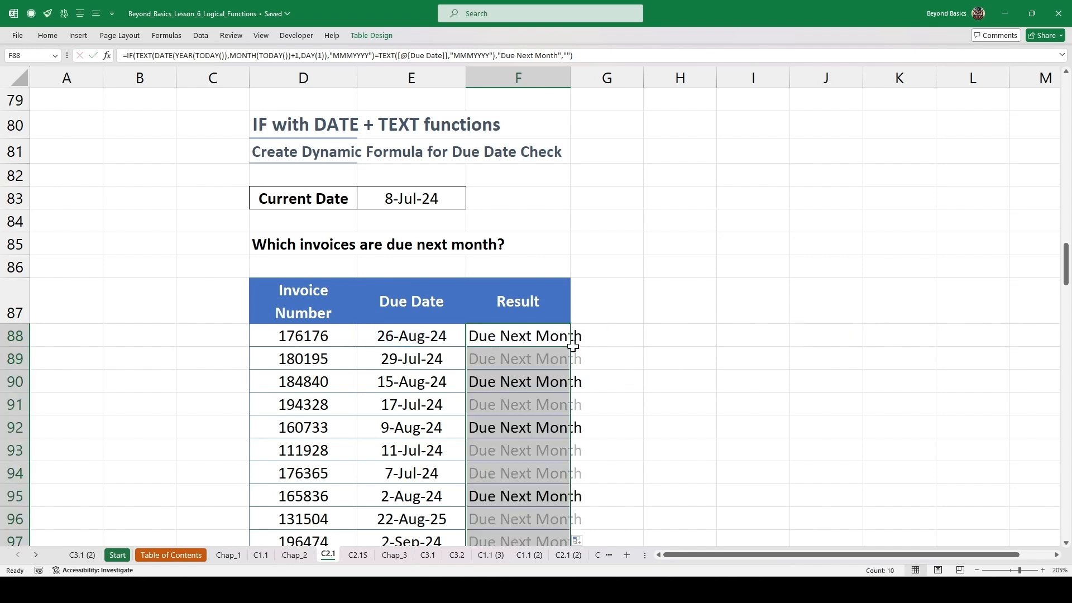
scroll(605, 327, down, 2)
click(520, 262)
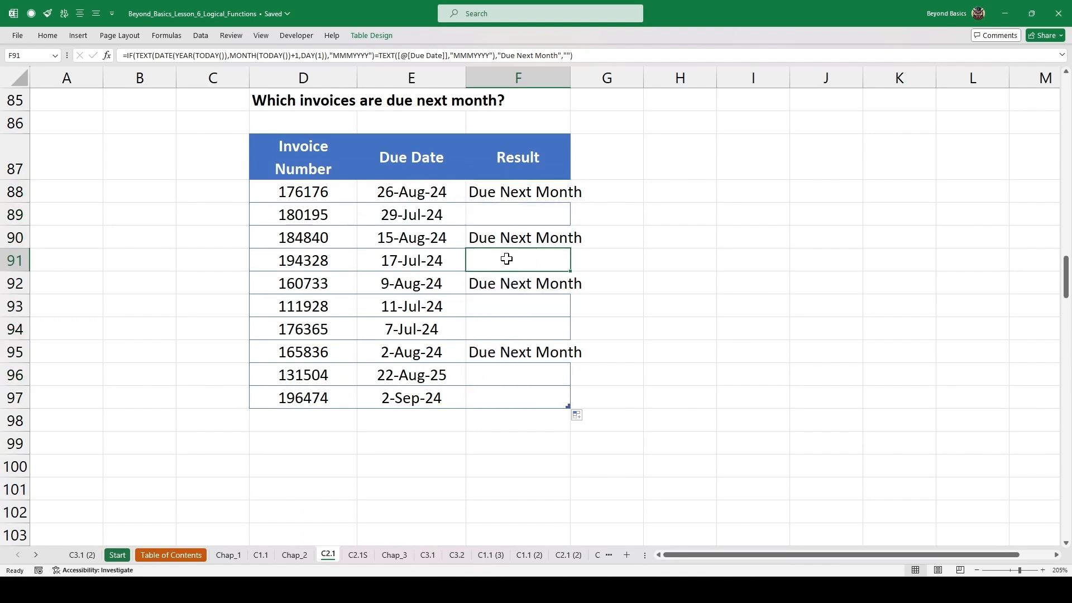
double_click(507, 264)
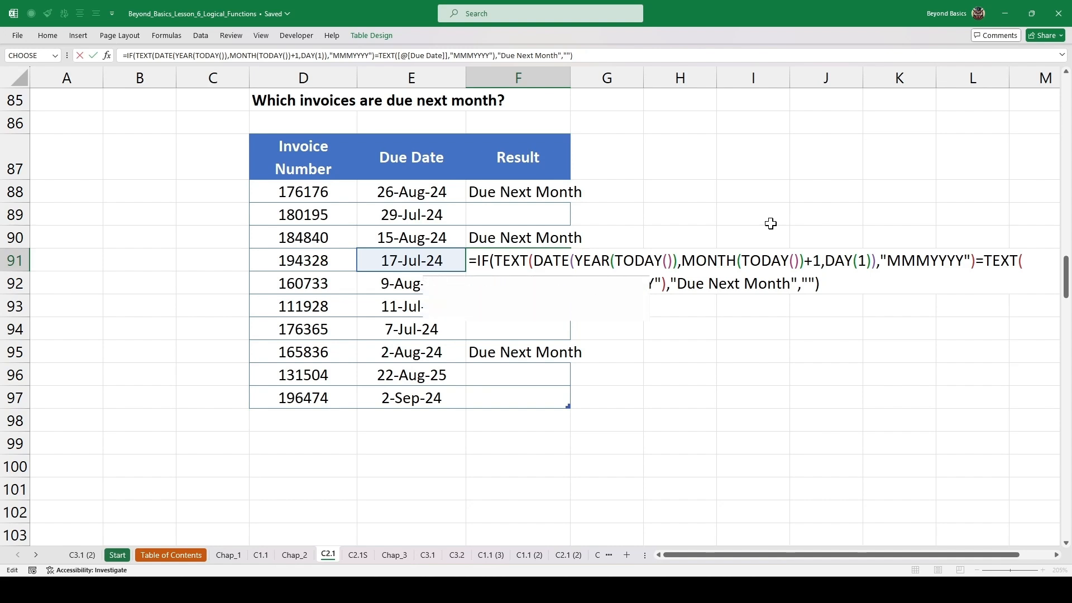
key(ctrl+Return)
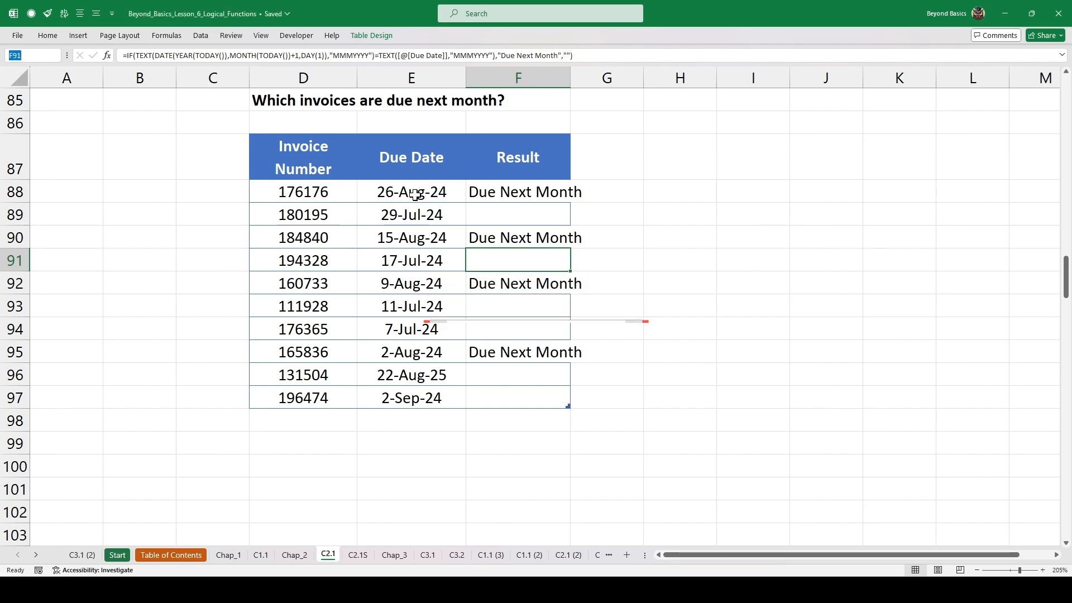
Step: Examine the IF with OR exercise, checking the color list in D111:D113 and the outerwear table's Color column
scroll(410, 197, down, 6)
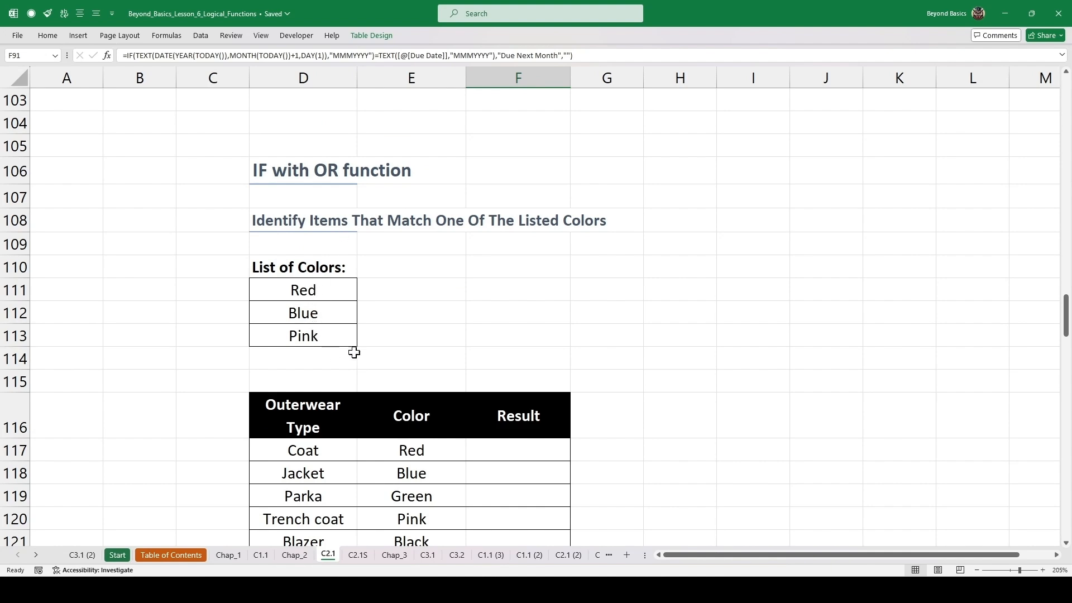
scroll(464, 264, down, 1)
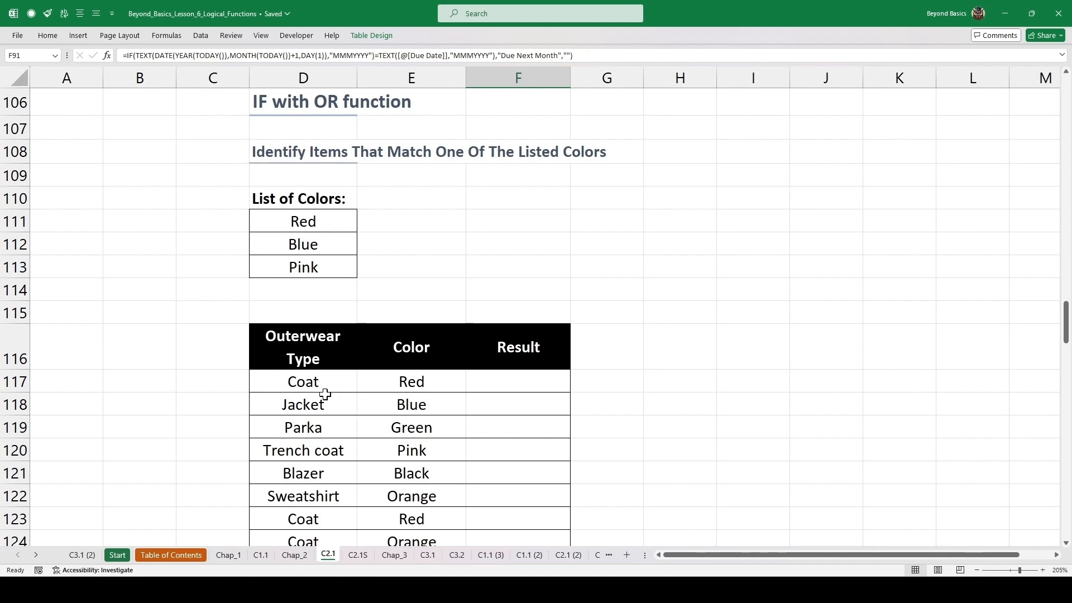
scroll(326, 394, down, 1)
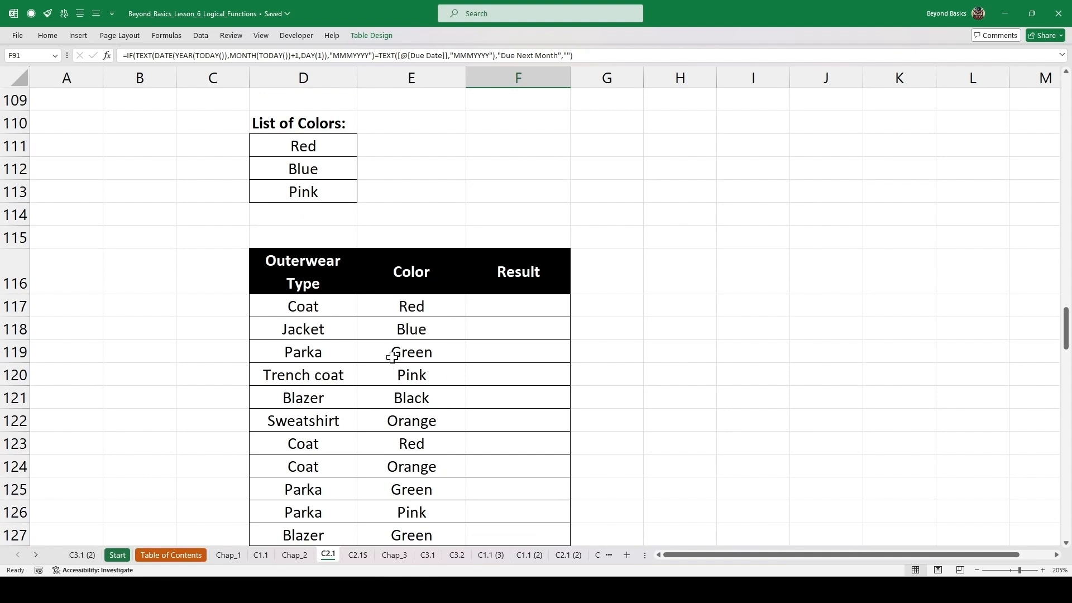
drag(317, 143, 304, 182)
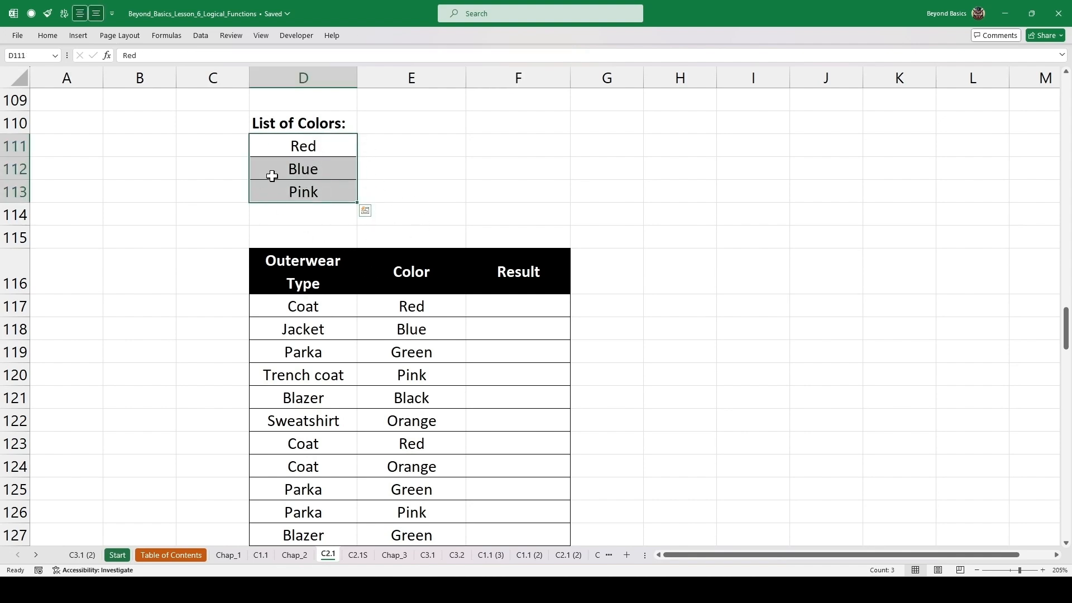
click(304, 145)
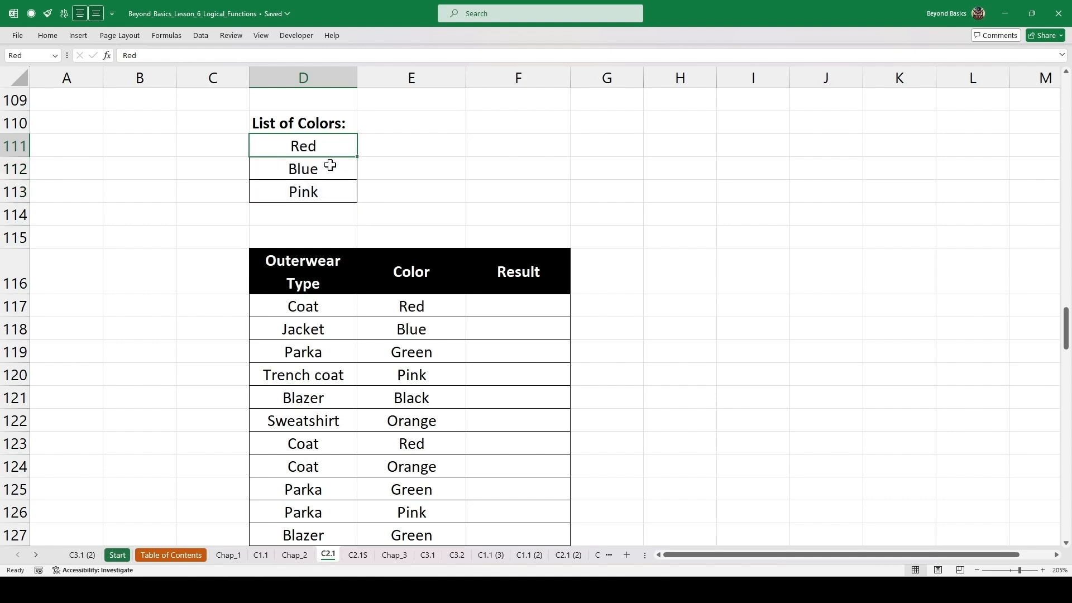
click(318, 169)
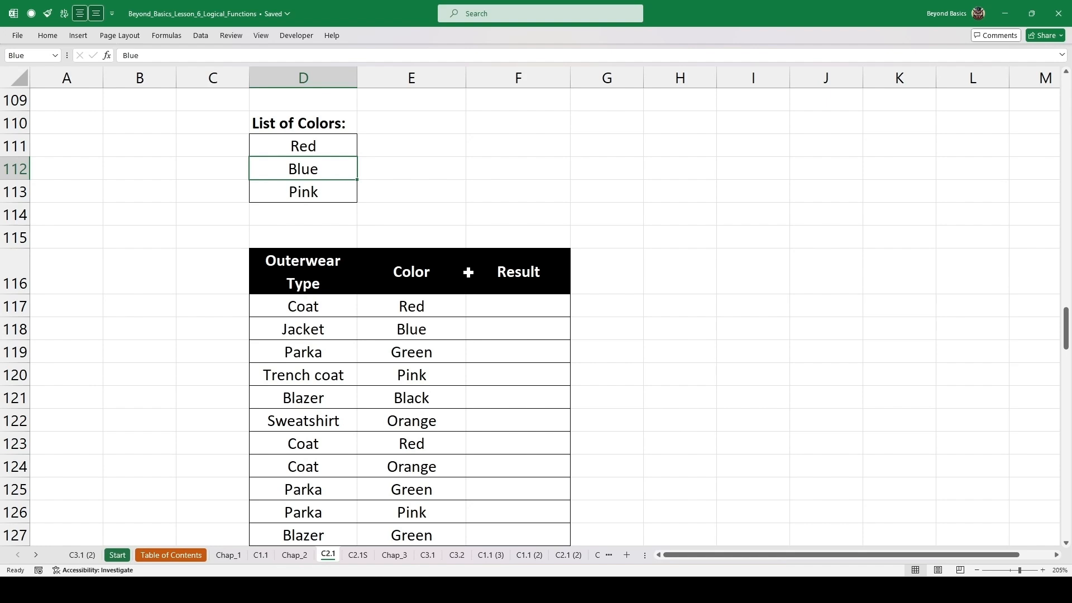
click(509, 305)
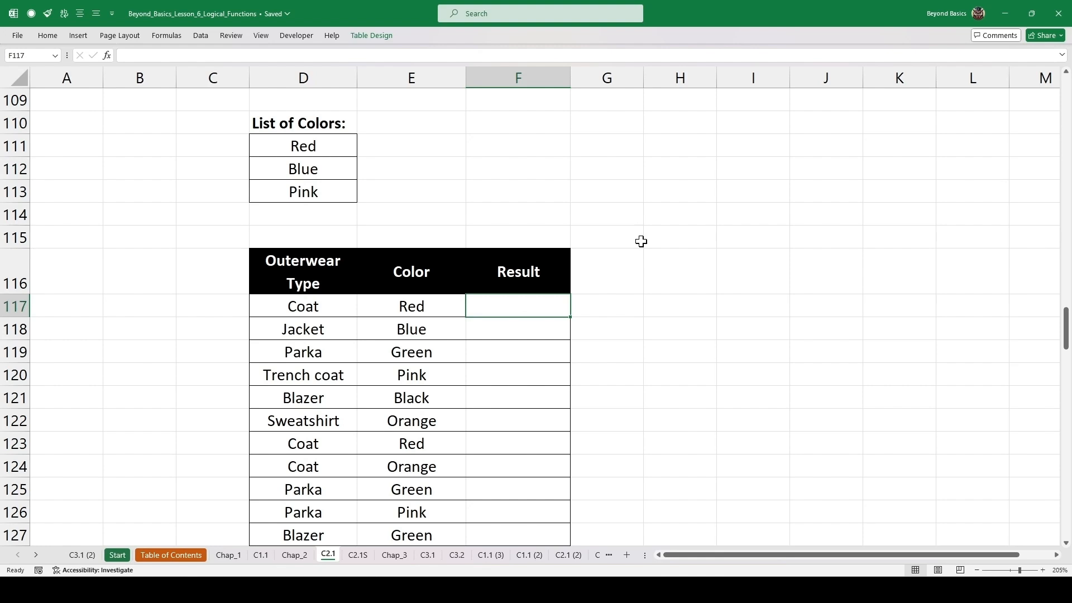
click(414, 308)
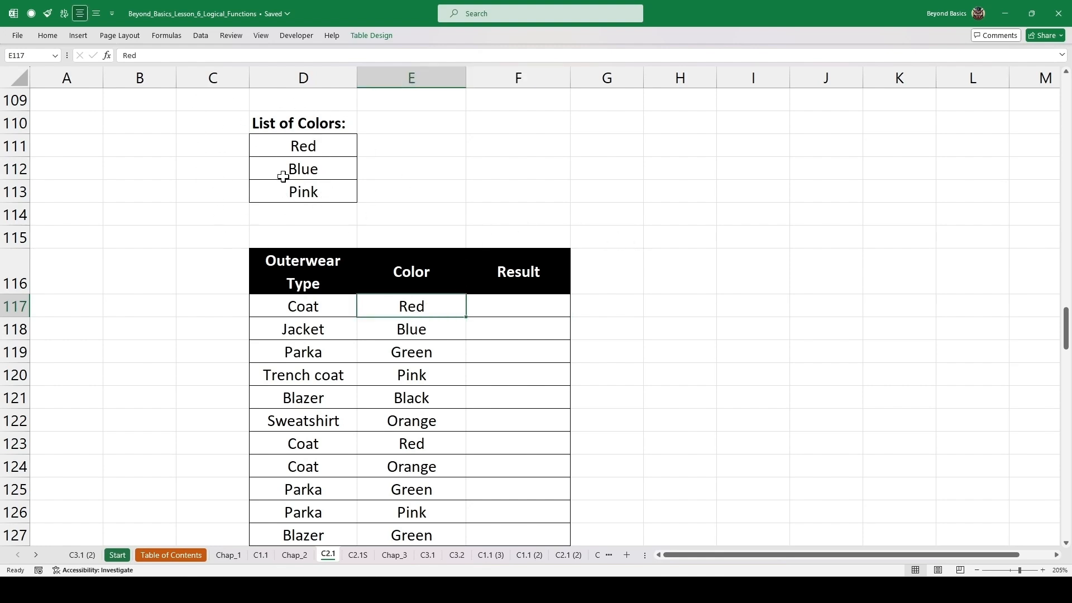
click(511, 300)
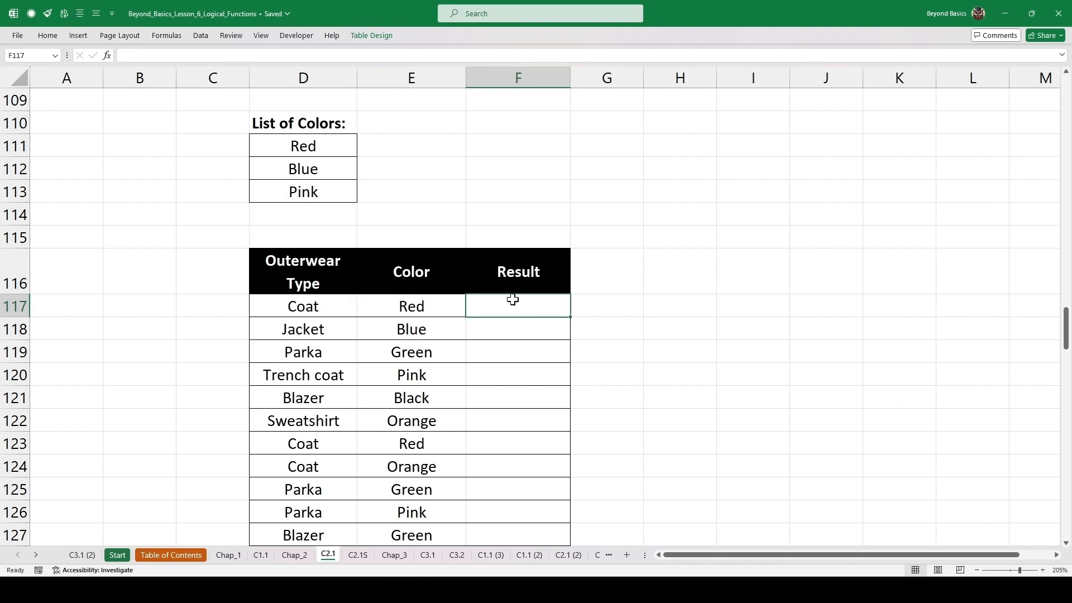
text(=or)
key(Tab)
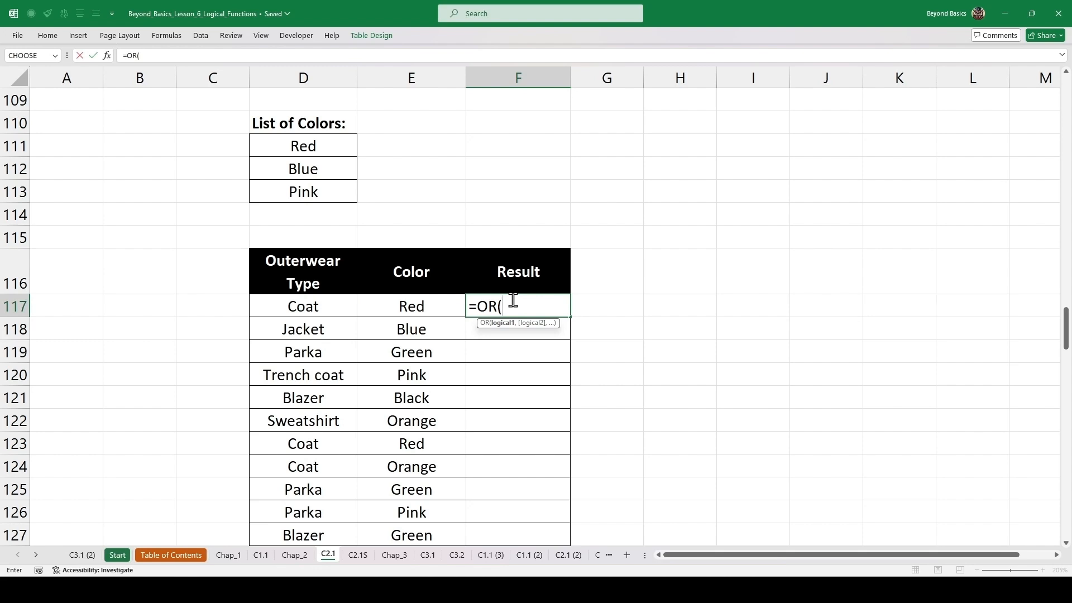
click(430, 307)
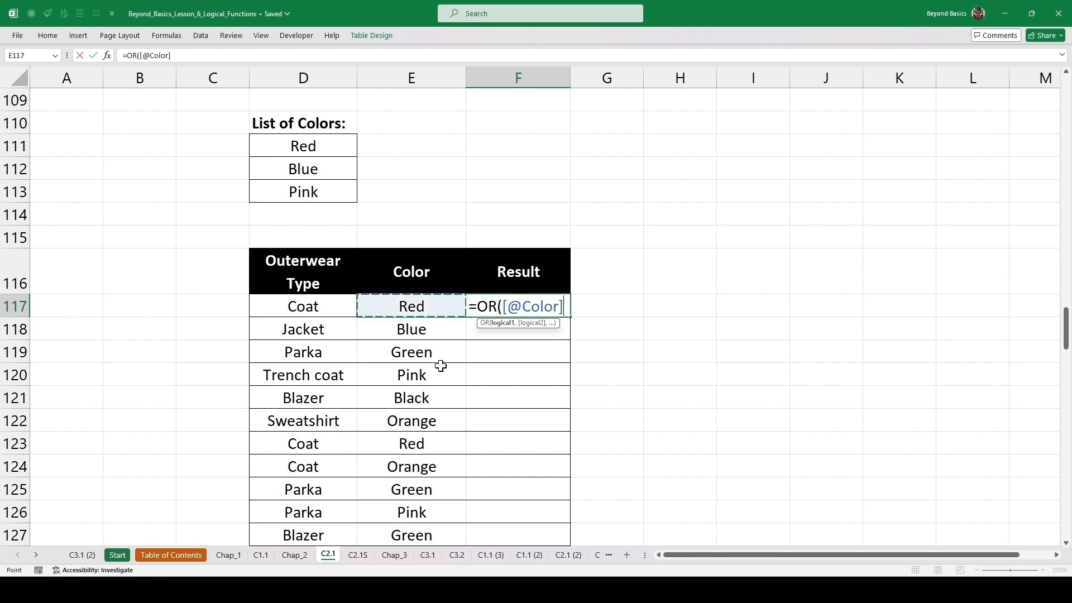
text(=)
click(321, 146)
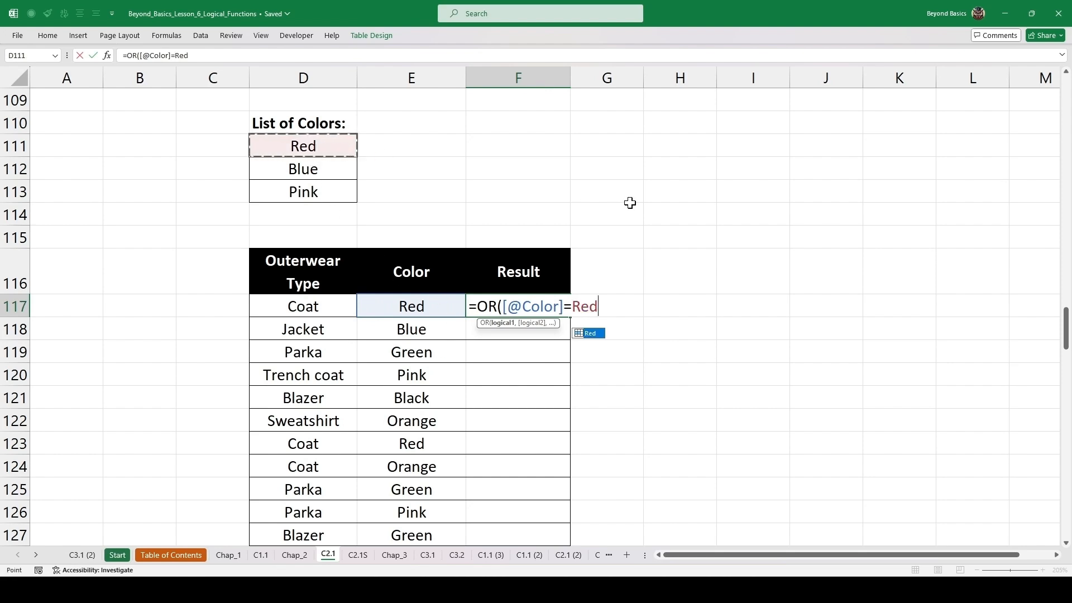
text(,)
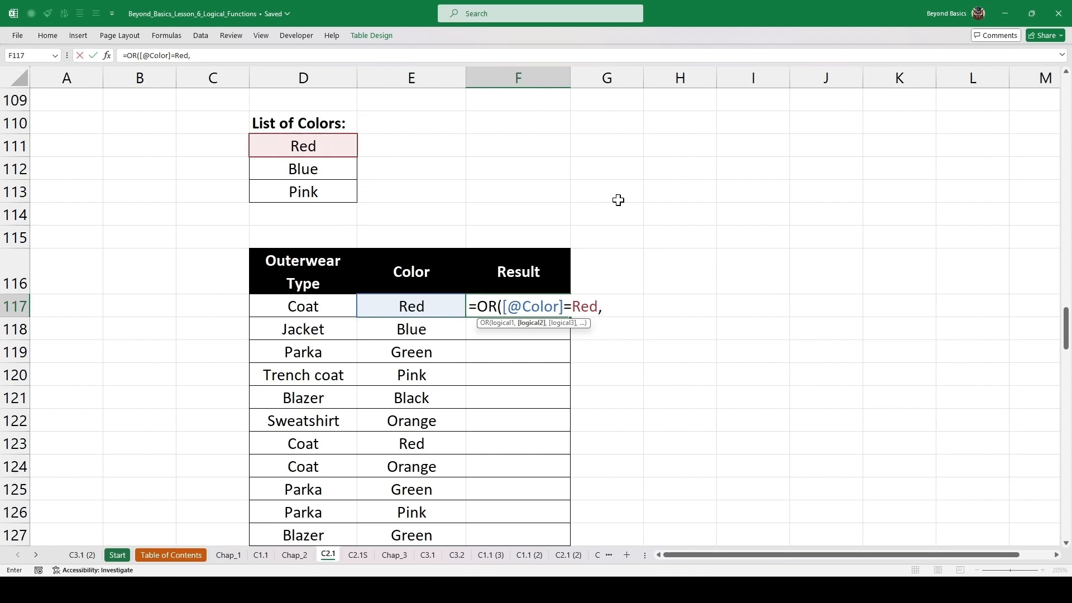
click(419, 304)
text(=)
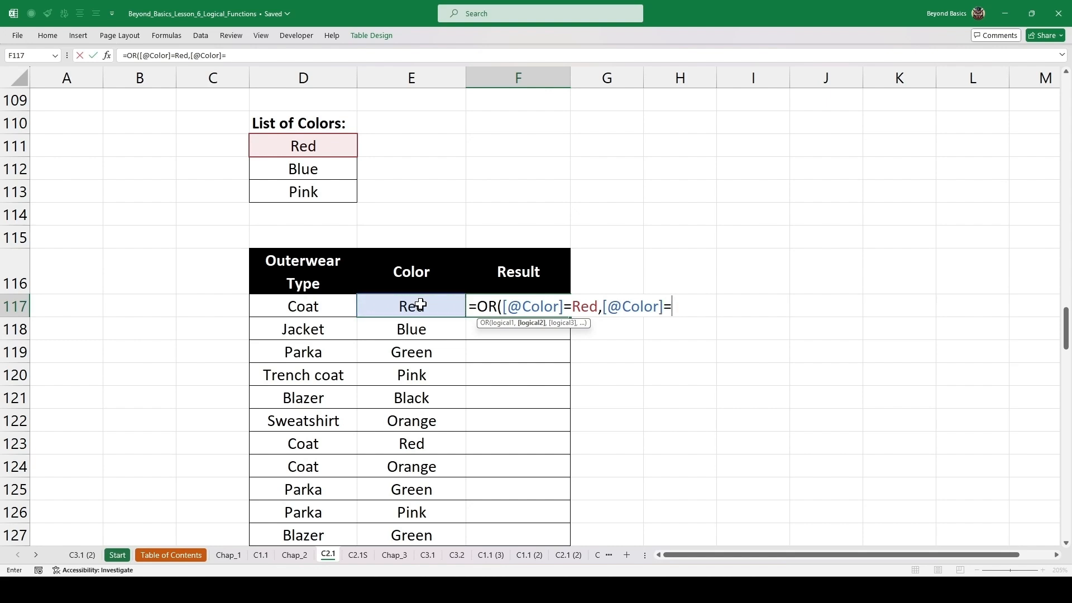
click(315, 165)
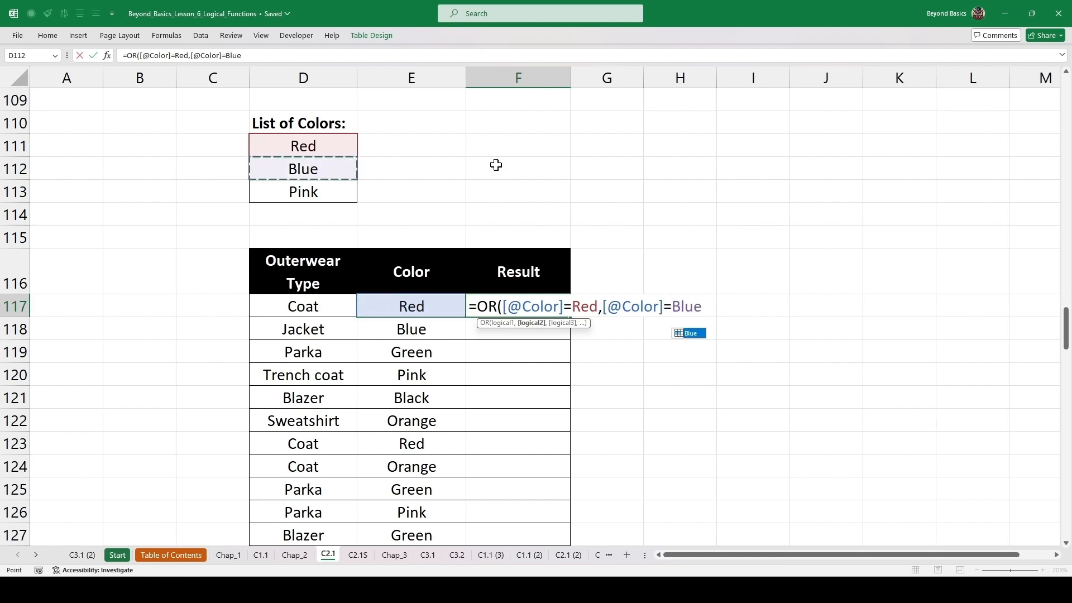
text(,)
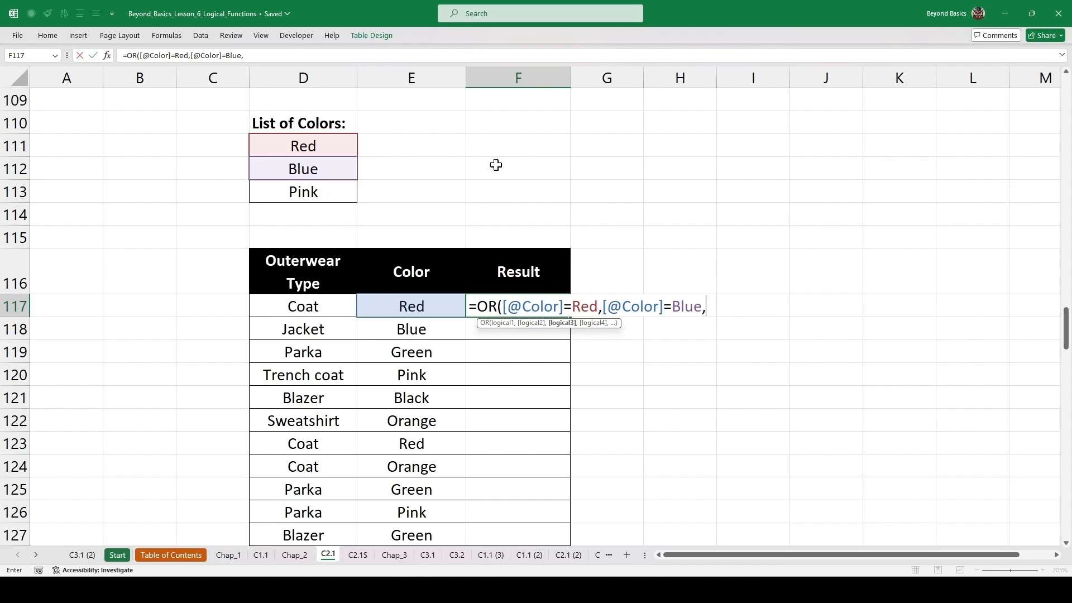
click(415, 303)
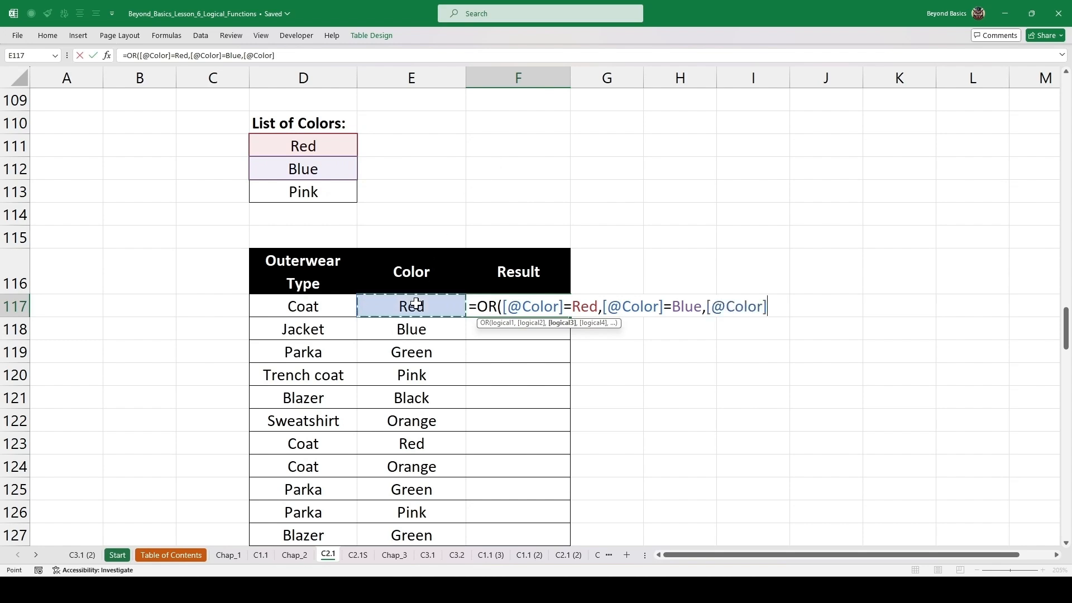
text(=p)
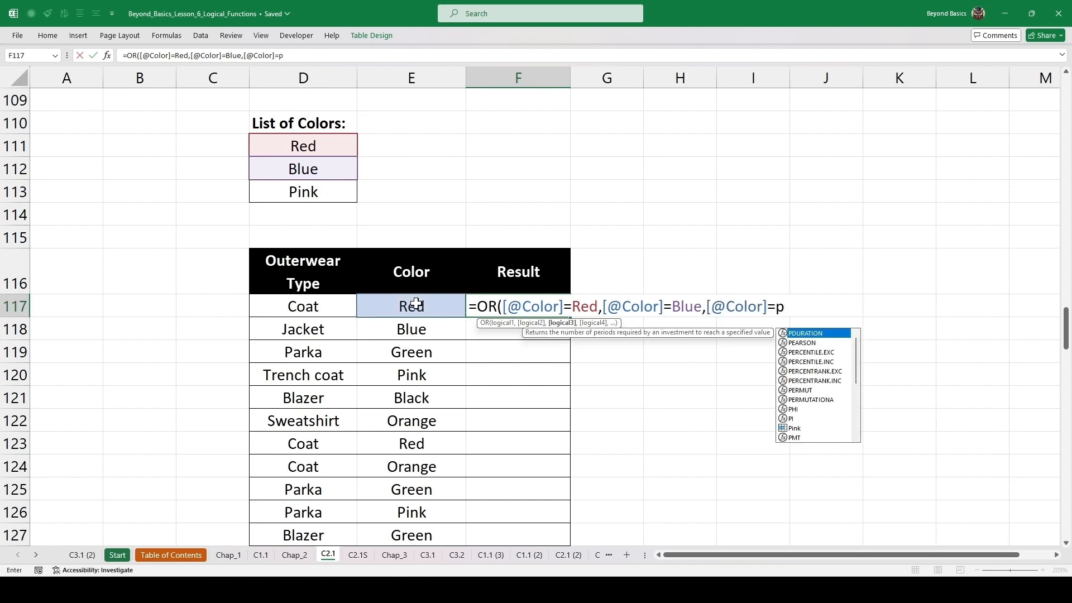
text(ink)
key(Tab)
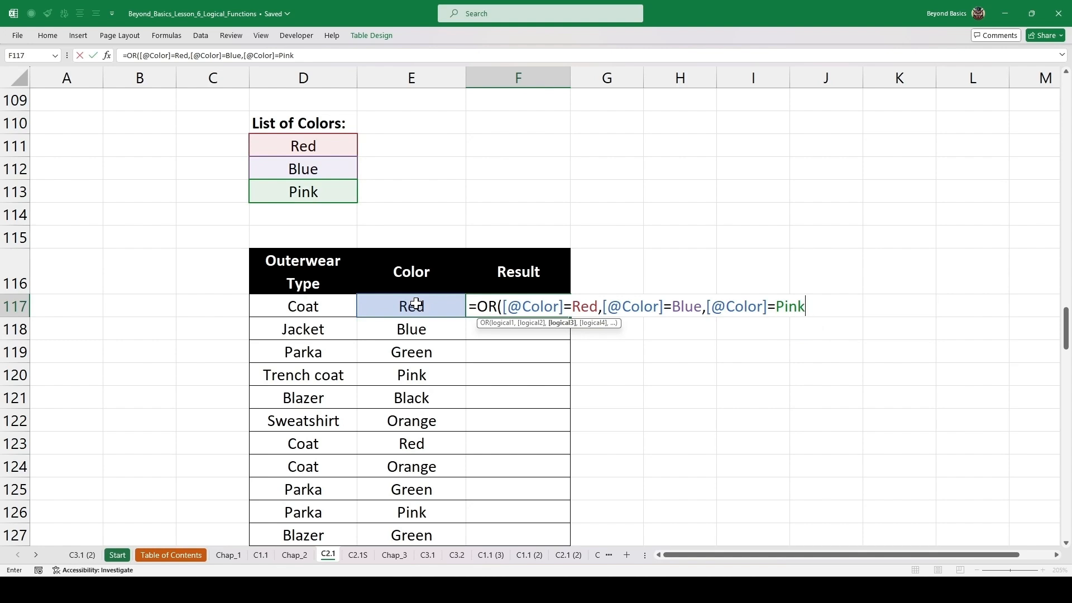
text())
key(Return)
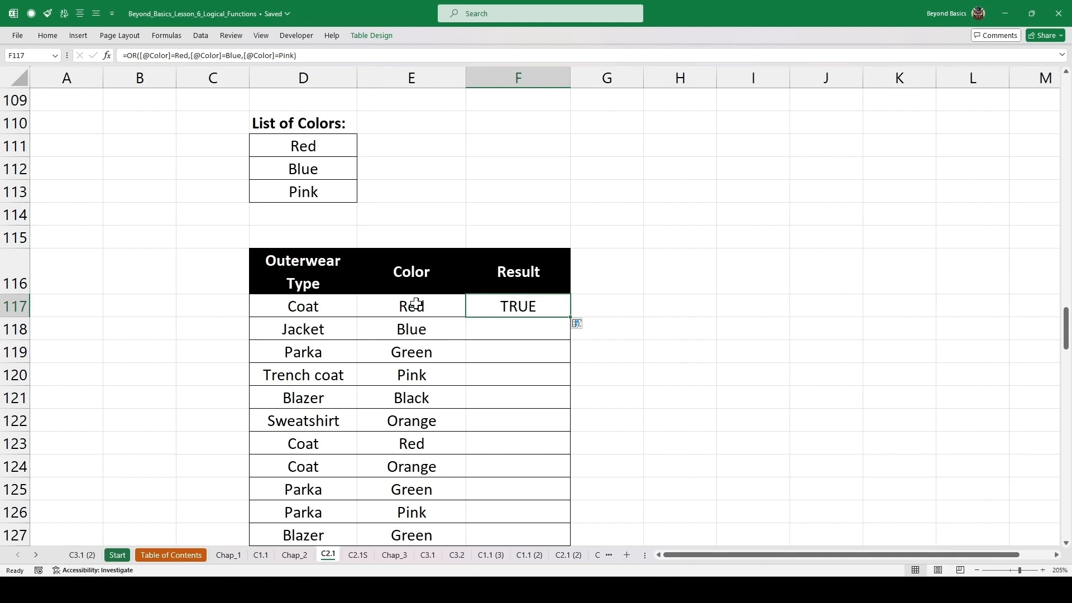
Step: Wrap the OR formula in F117 in an IF function so that it becomes the logical test
double_click(532, 305)
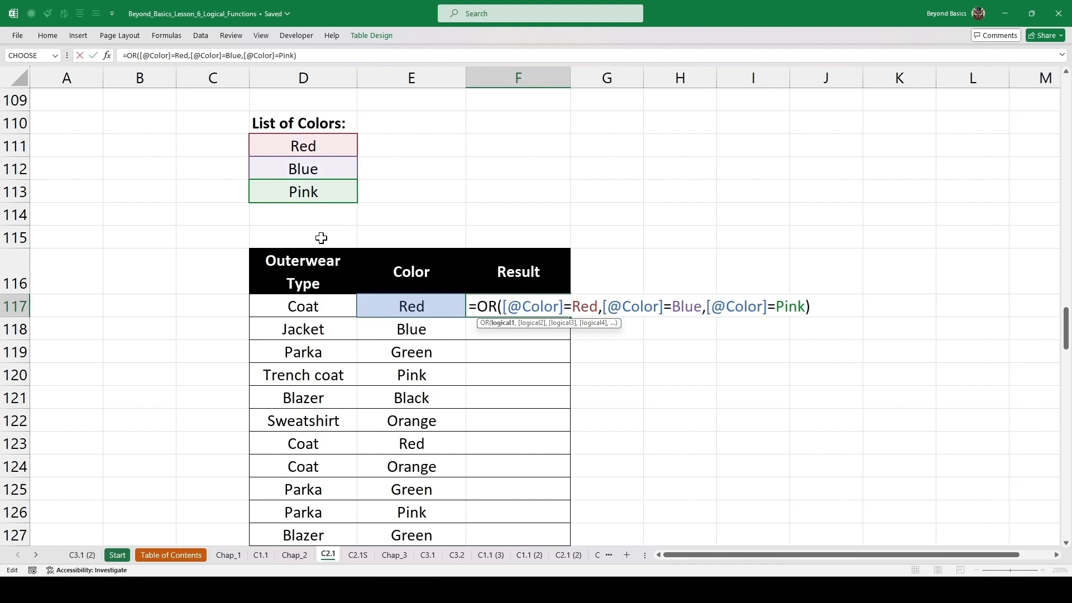
key(ctrl+Return)
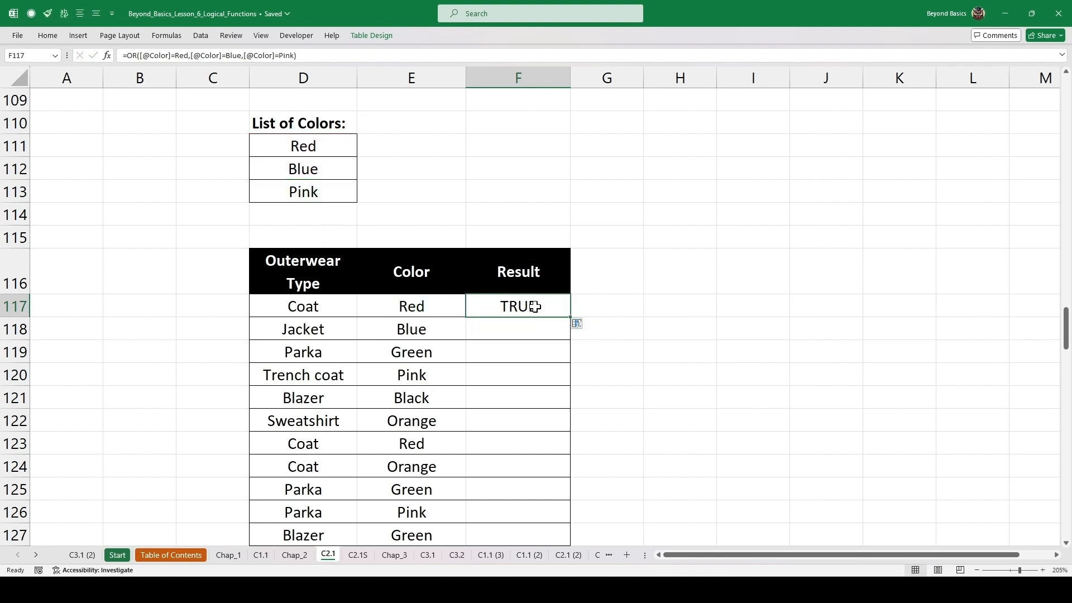
click(423, 305)
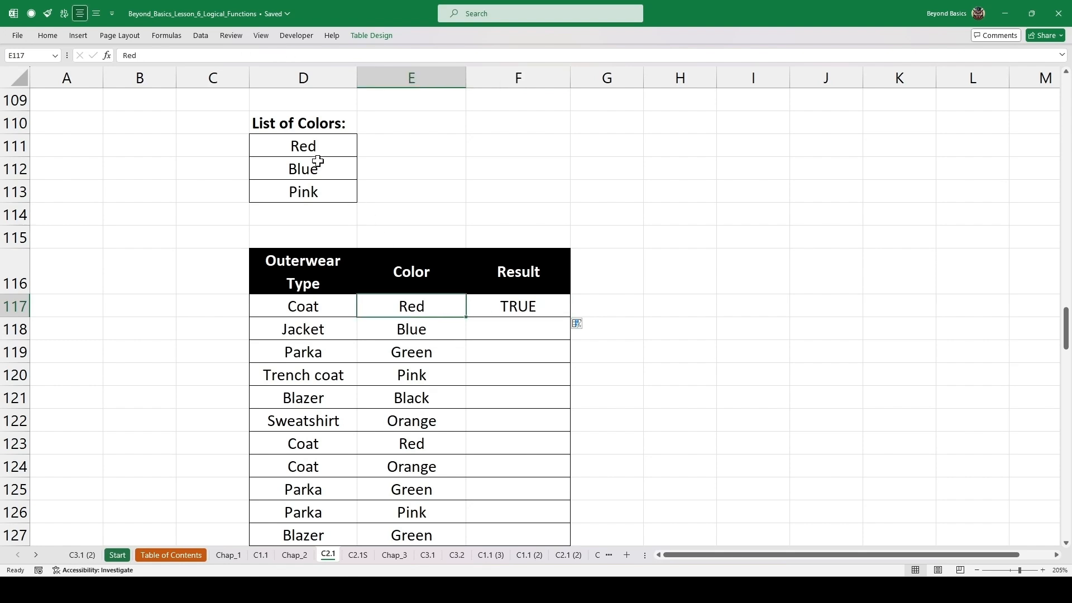
drag(310, 142, 309, 193)
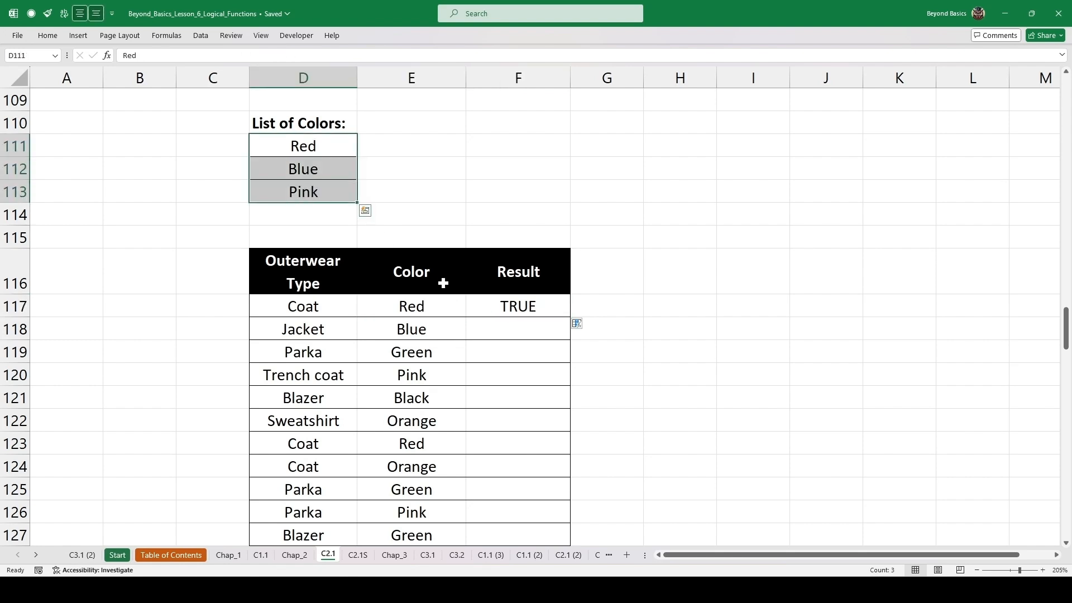
click(553, 305)
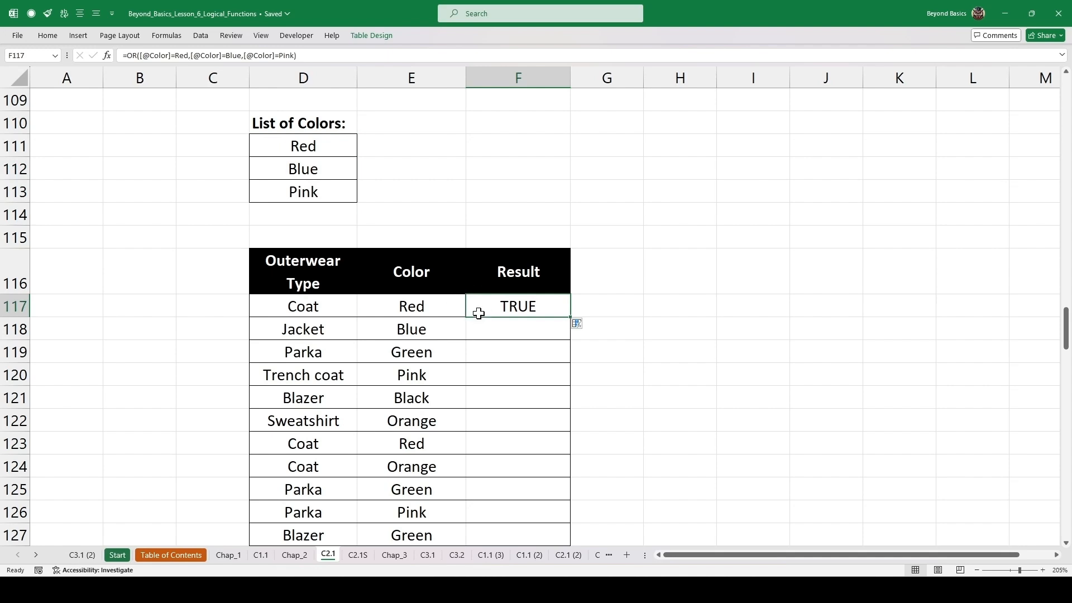
double_click(507, 309)
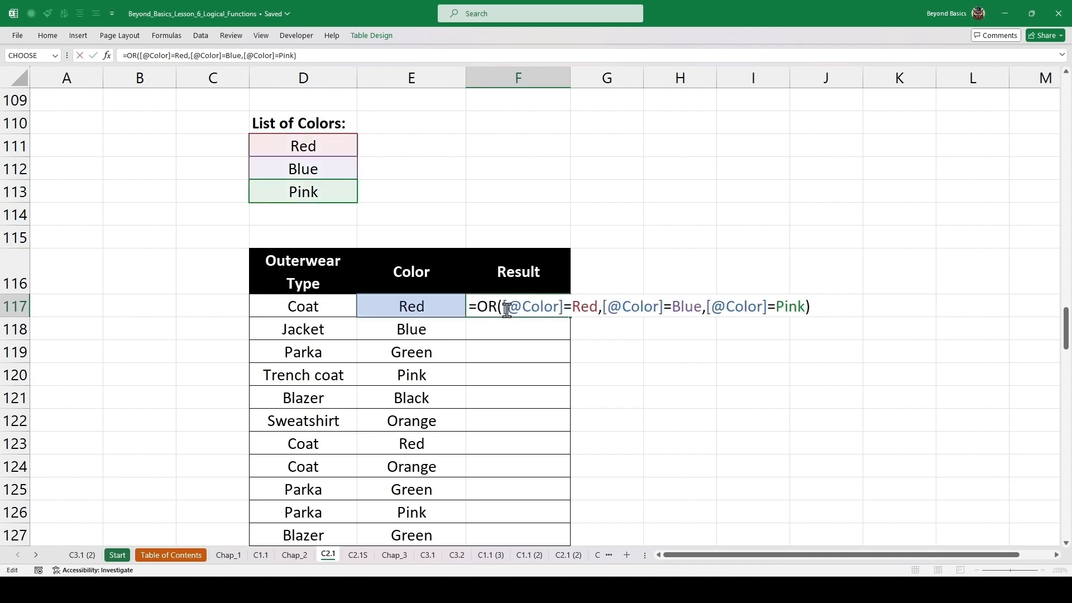
click(481, 305)
text(if)
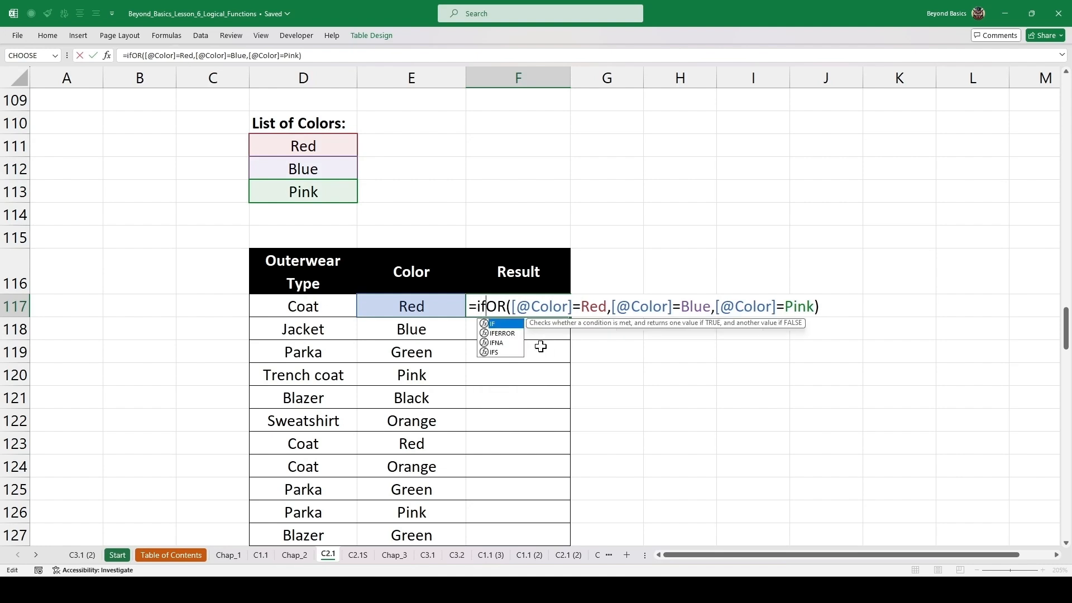
key(Tab)
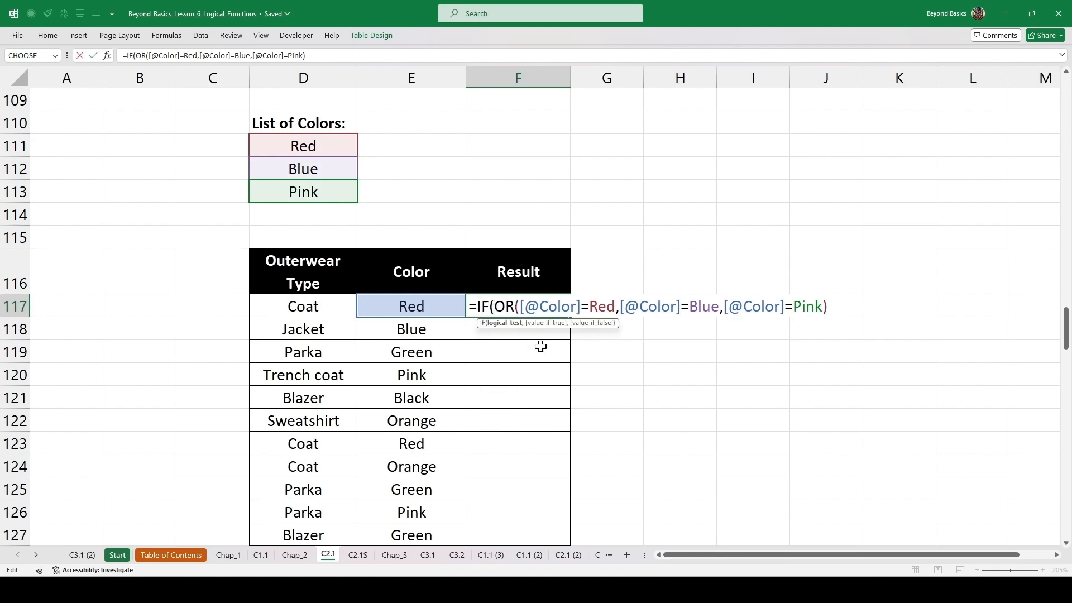
Step: Complete the IF formula in F117 to return "Match" if true and "X" if false, and fill it down the Result column
click(837, 308)
text(,)
text("Match)
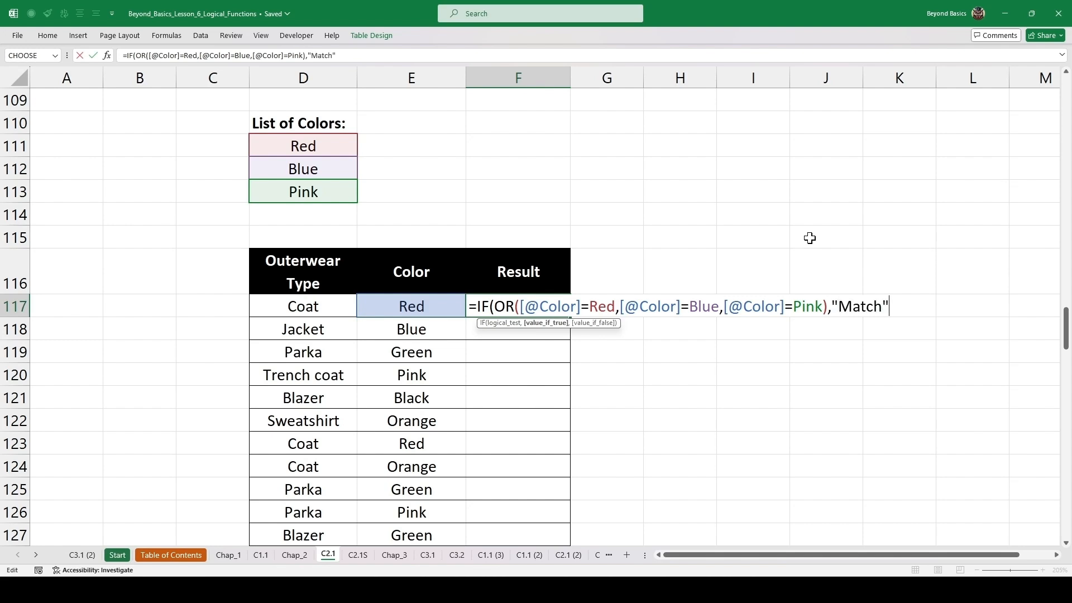
text(","X"))
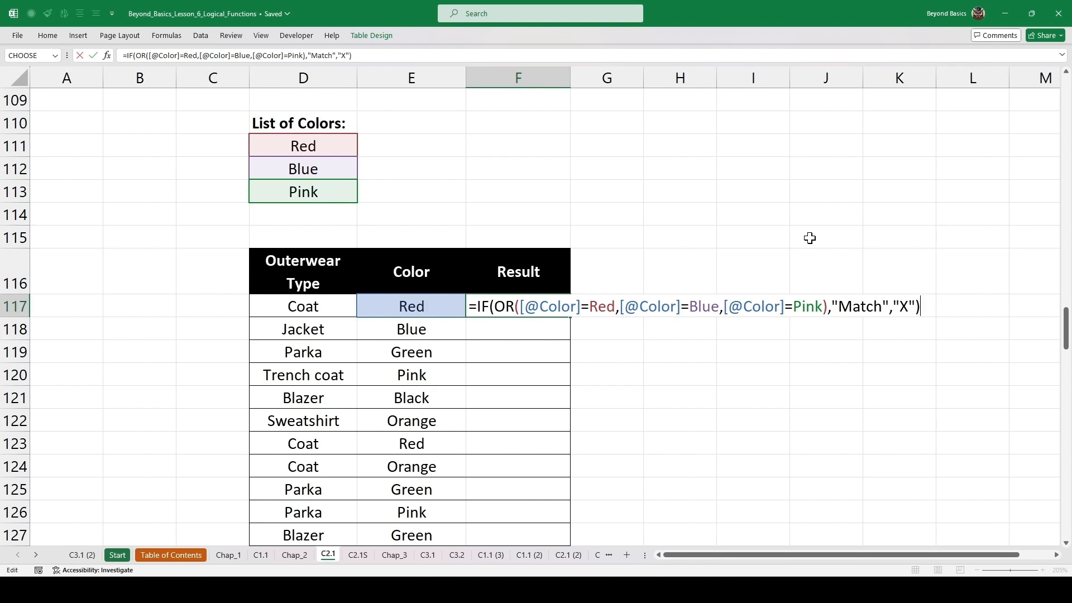
key(ctrl+Return)
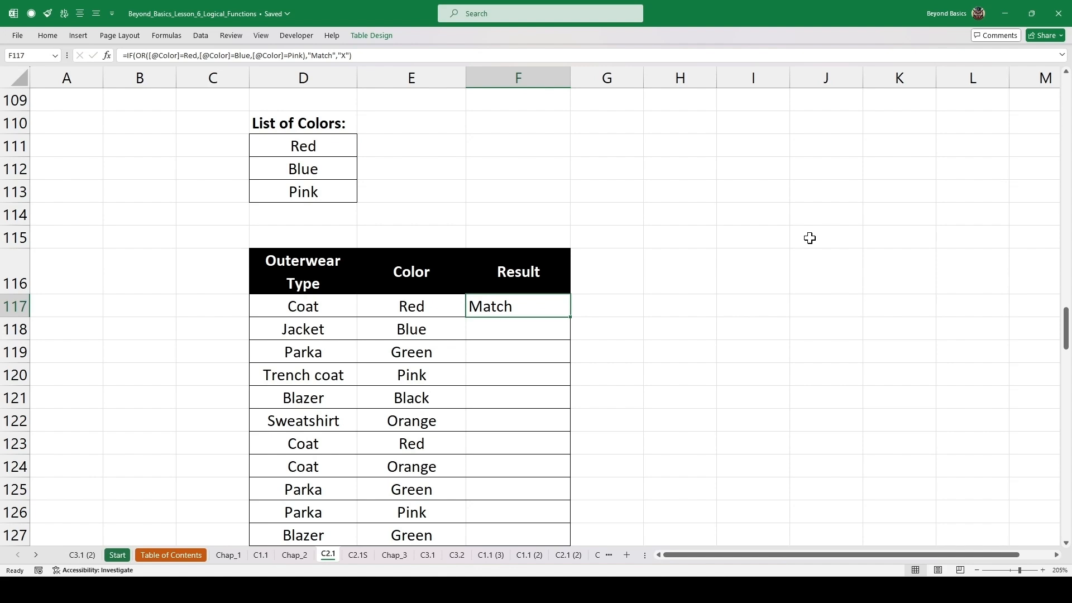
double_click(570, 317)
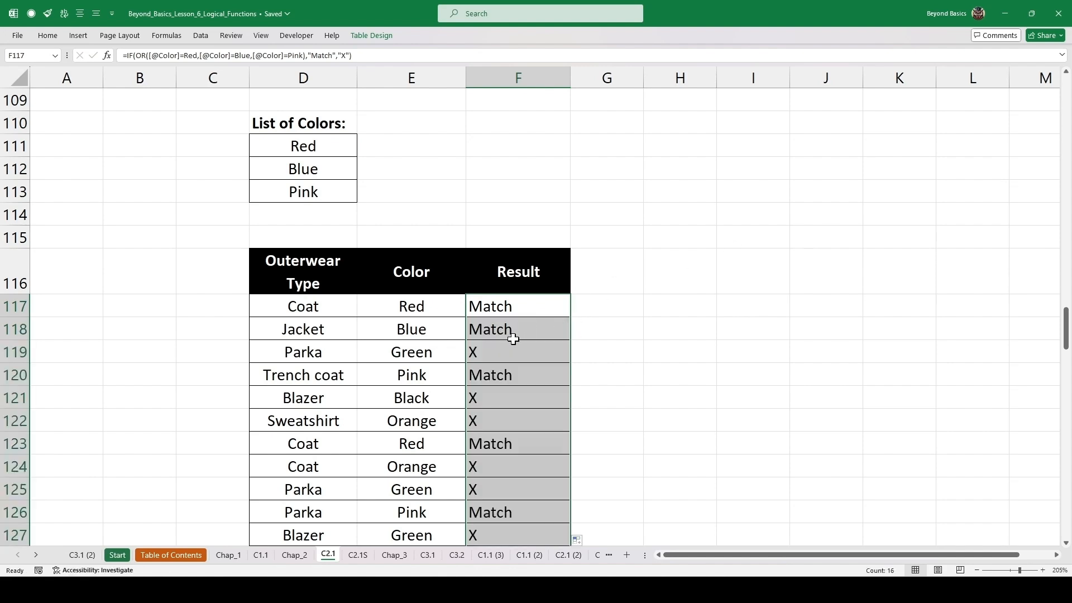
Step: Examine the copied formula in F121 and compare the Color entries with their Result values down the table
click(483, 347)
double_click(540, 406)
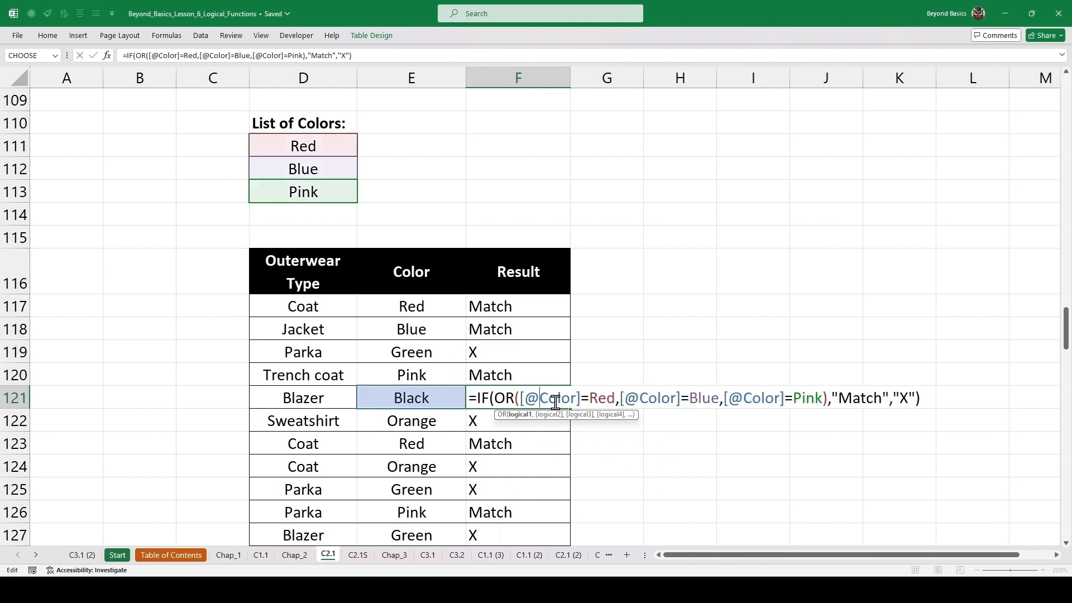
key(Escape)
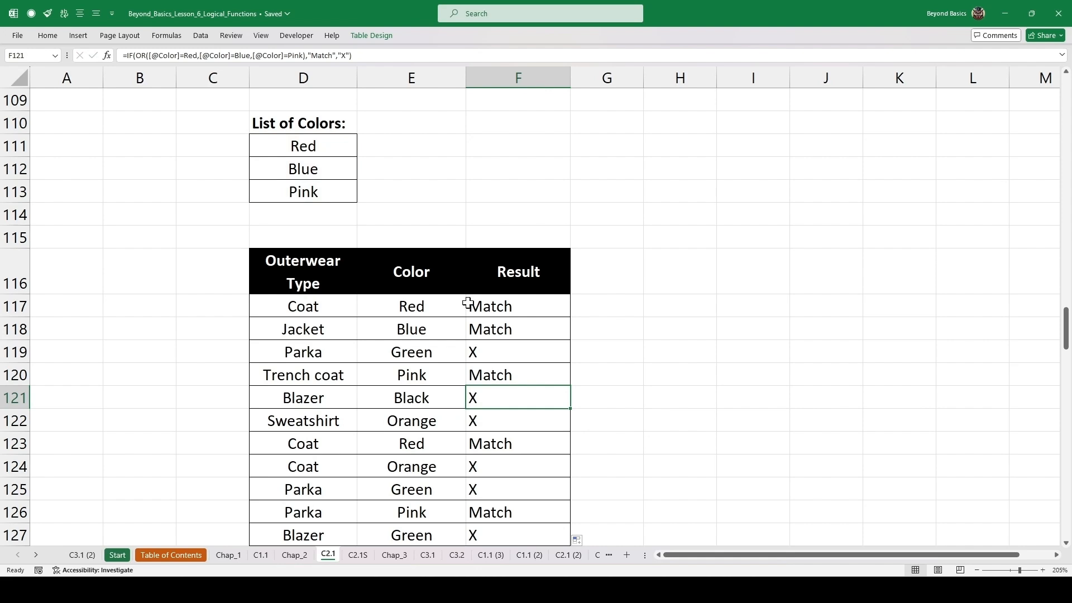
scroll(565, 357, down, 1)
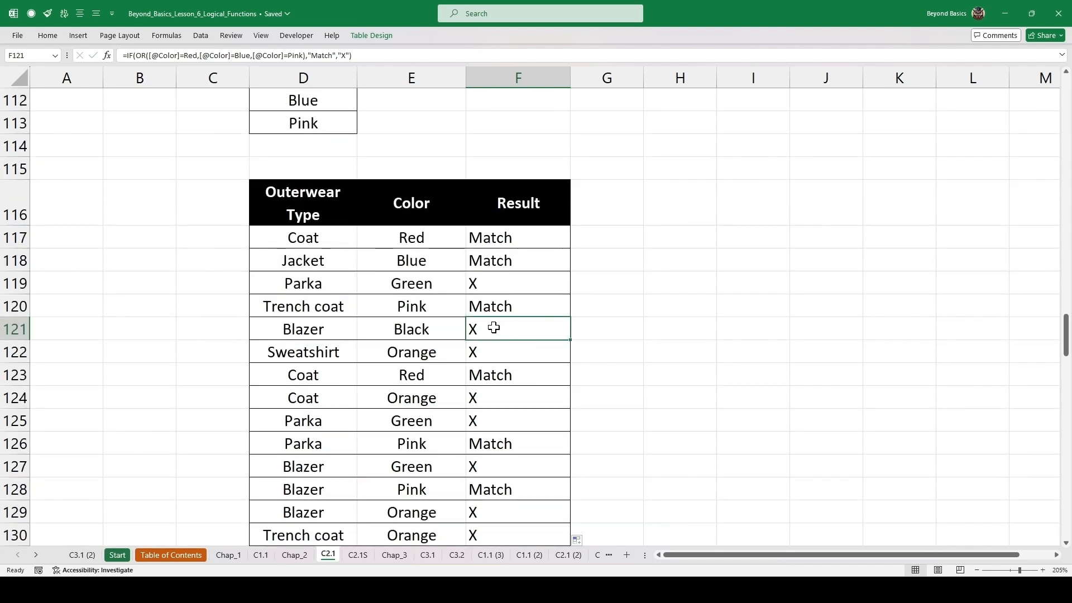
click(426, 237)
click(419, 261)
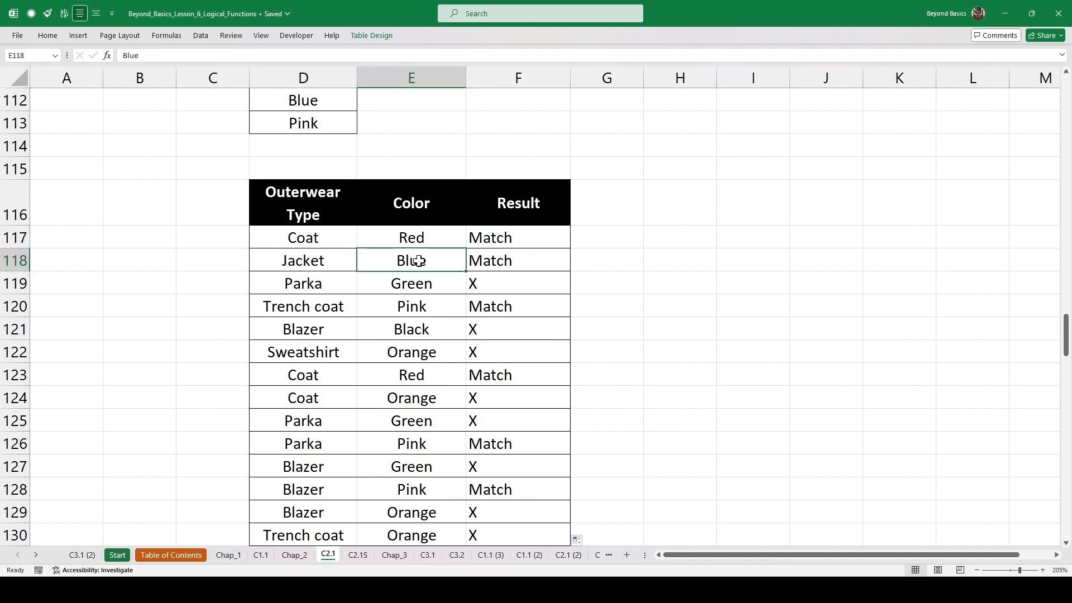
click(433, 302)
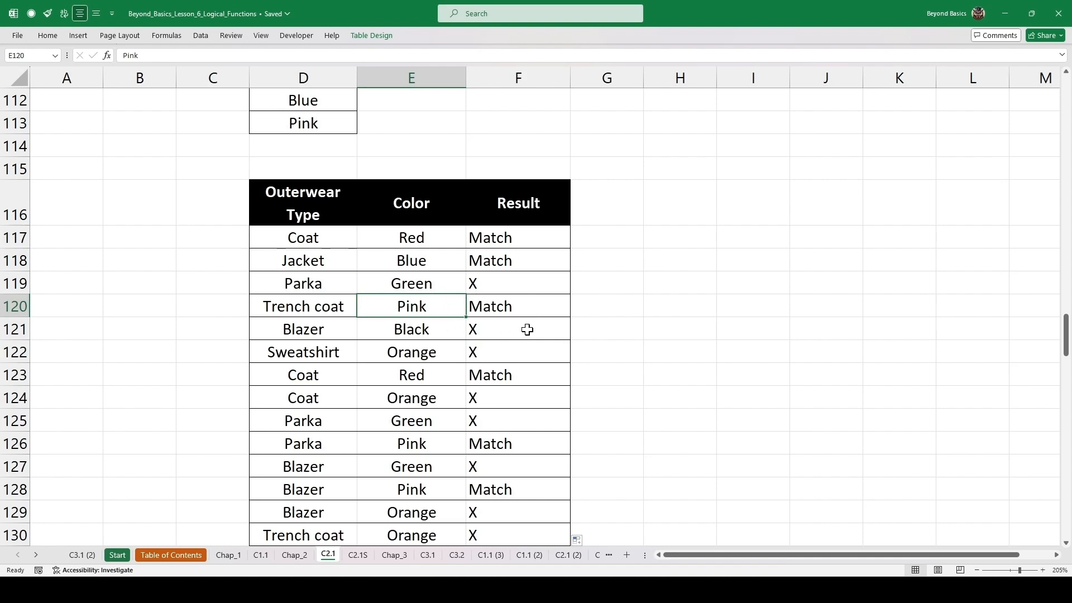
click(498, 301)
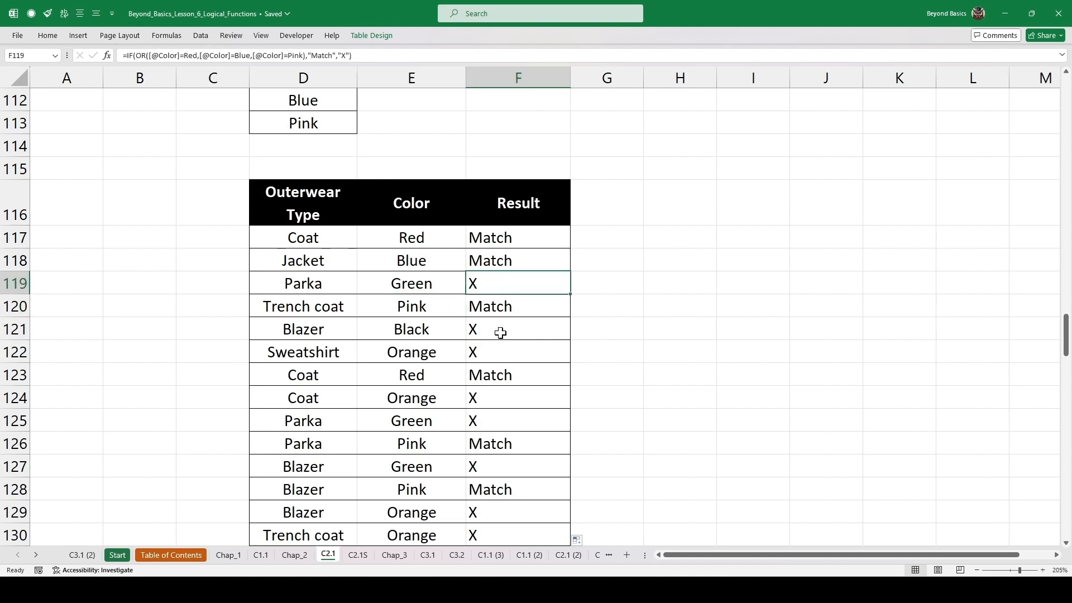
drag(501, 334, 501, 352)
drag(500, 402, 501, 416)
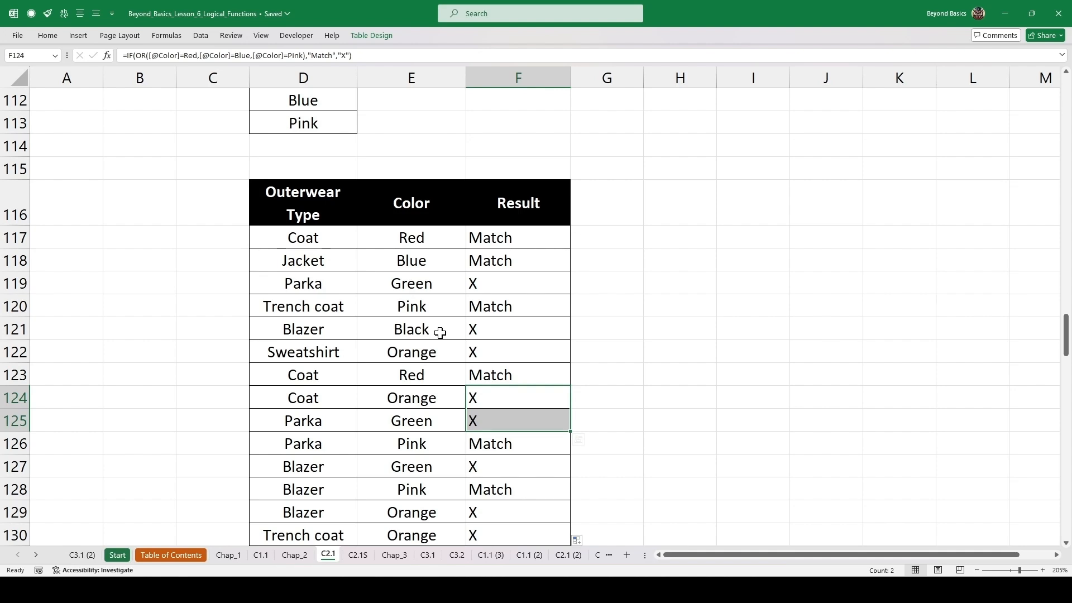
Step: Create a conditional formatting rule for F117:F132 that formats only cells whose value is equal to Match
scroll(441, 333, down, 1)
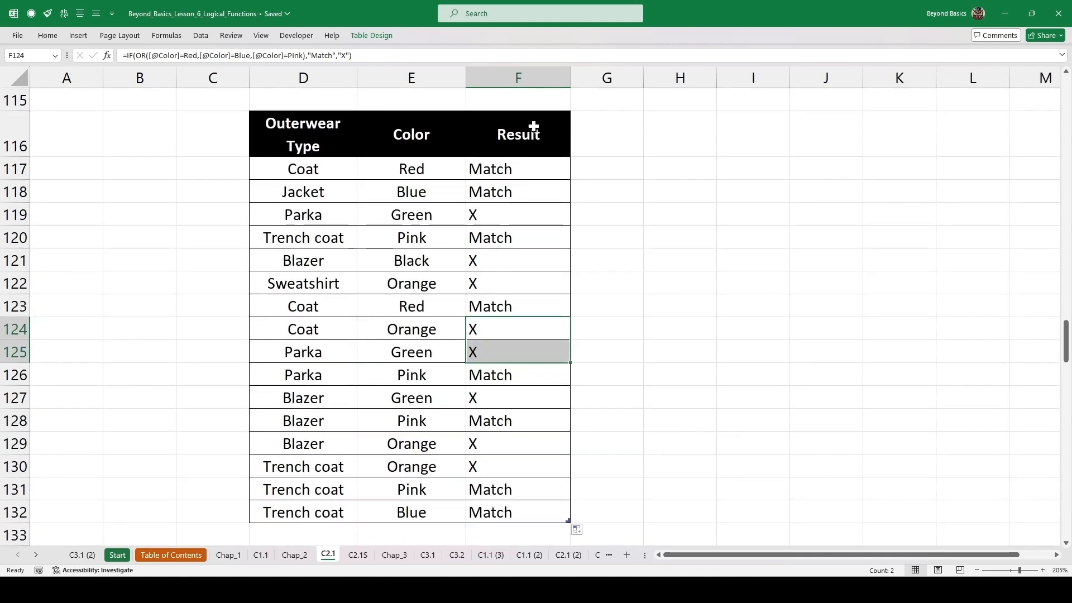
drag(536, 169, 514, 512)
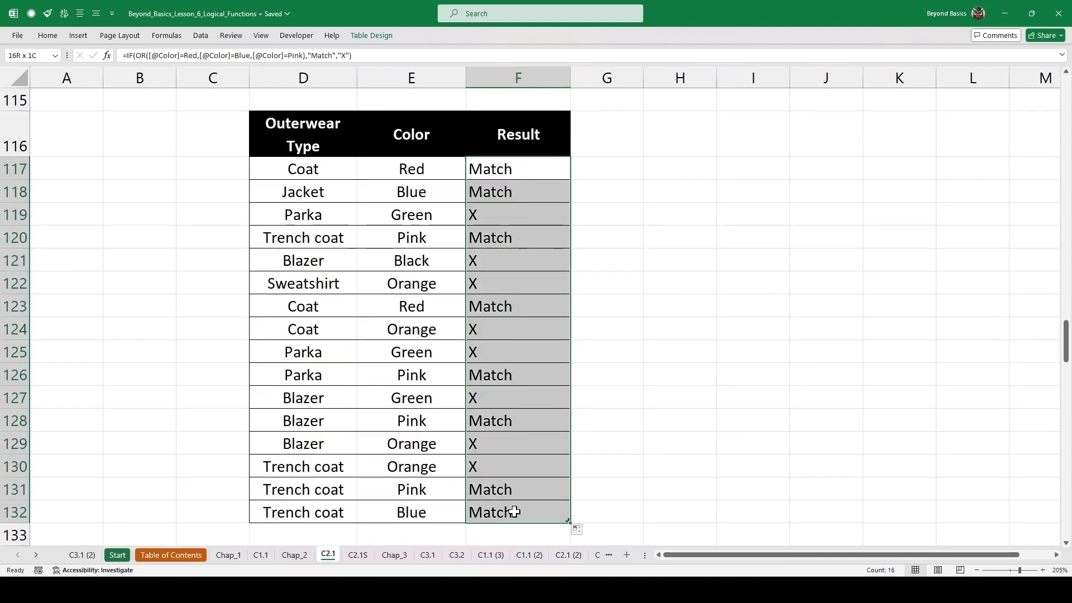
click(48, 35)
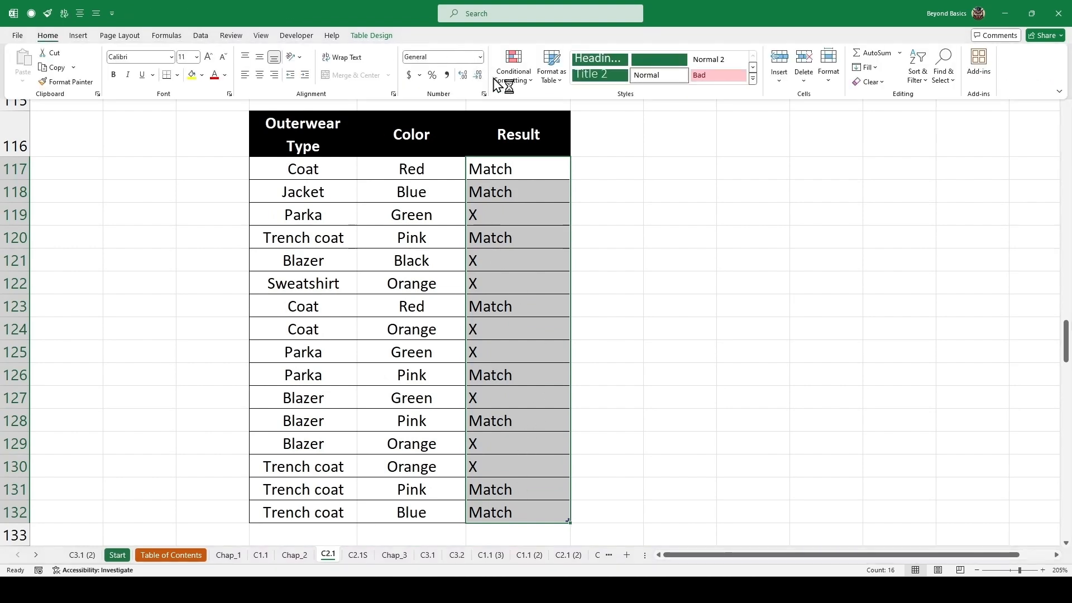
click(525, 81)
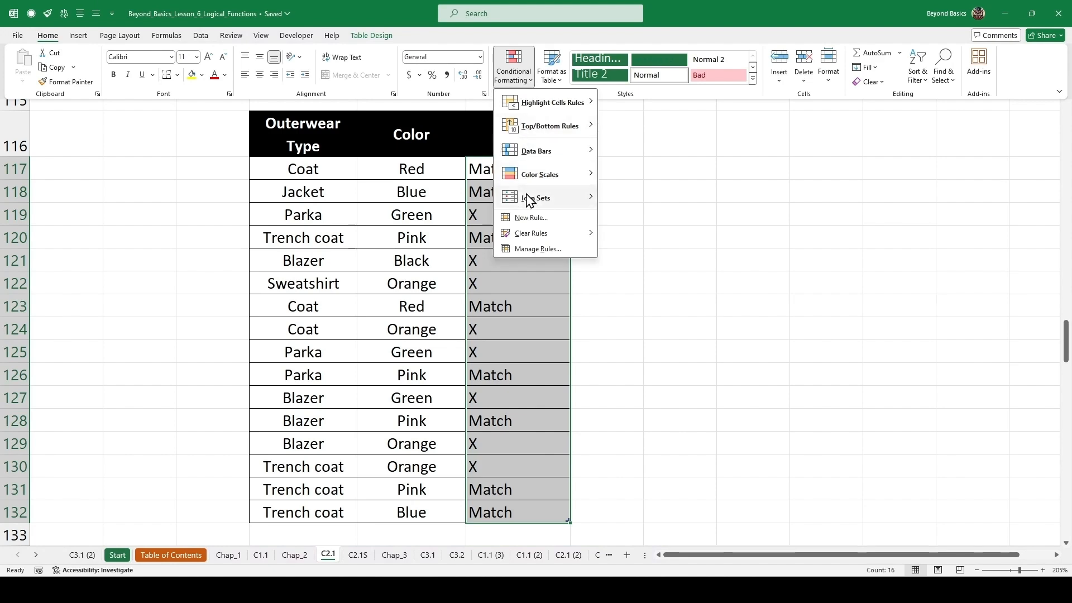
click(531, 217)
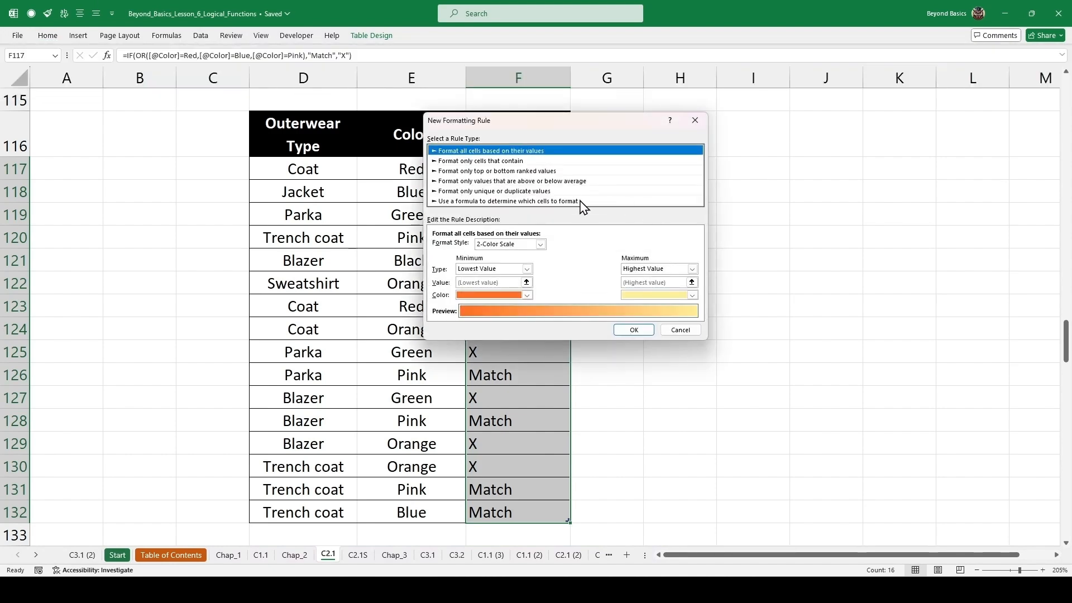
click(476, 161)
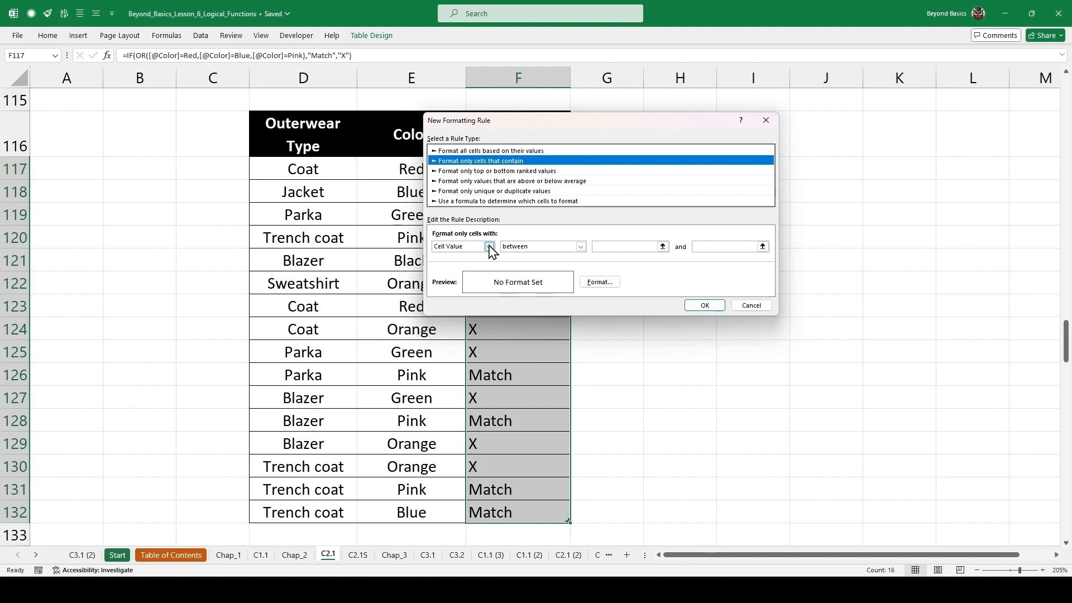
click(529, 248)
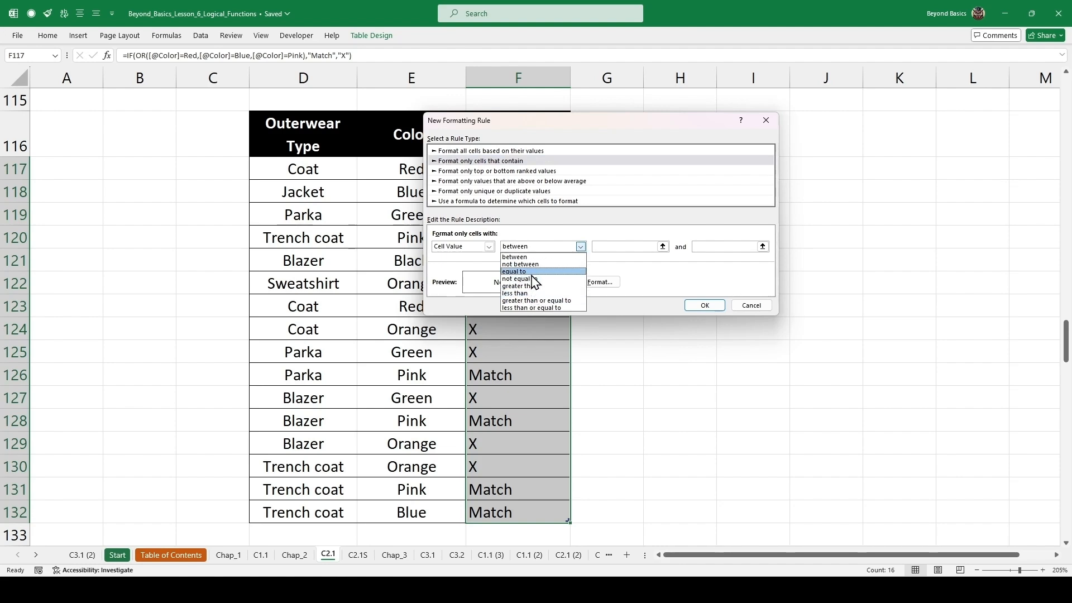
click(532, 272)
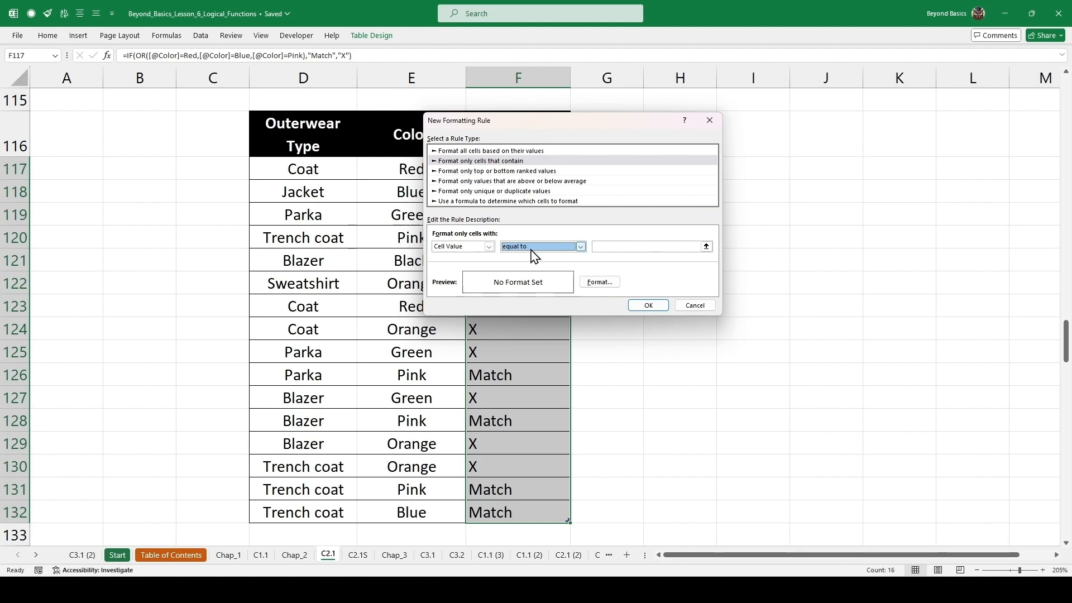
click(606, 246)
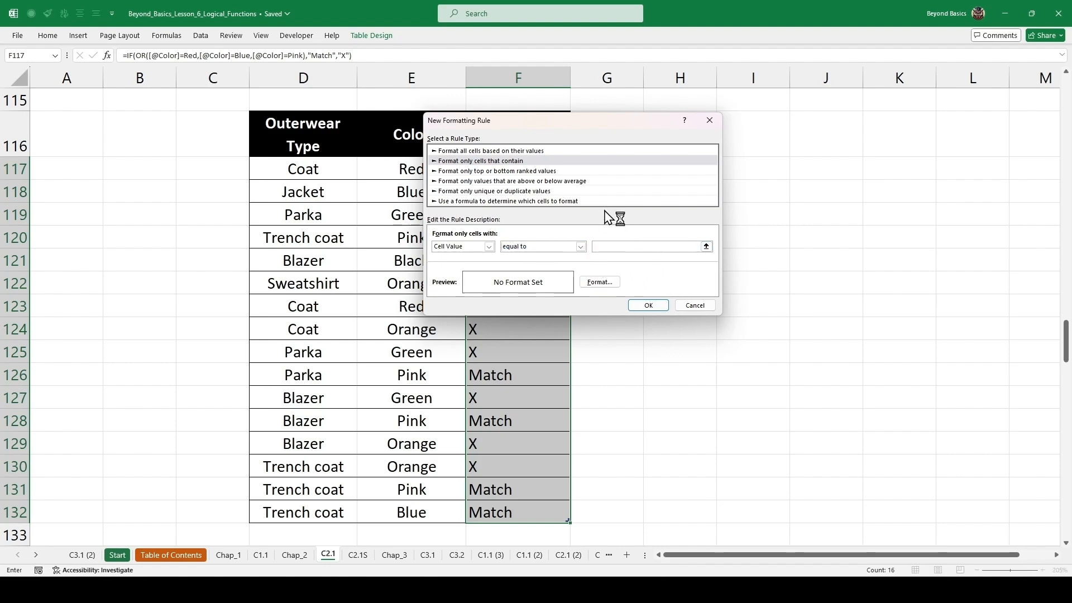
text(Match)
Step: Give the formatting rule a light green background fill and apply it to the Result column
click(600, 283)
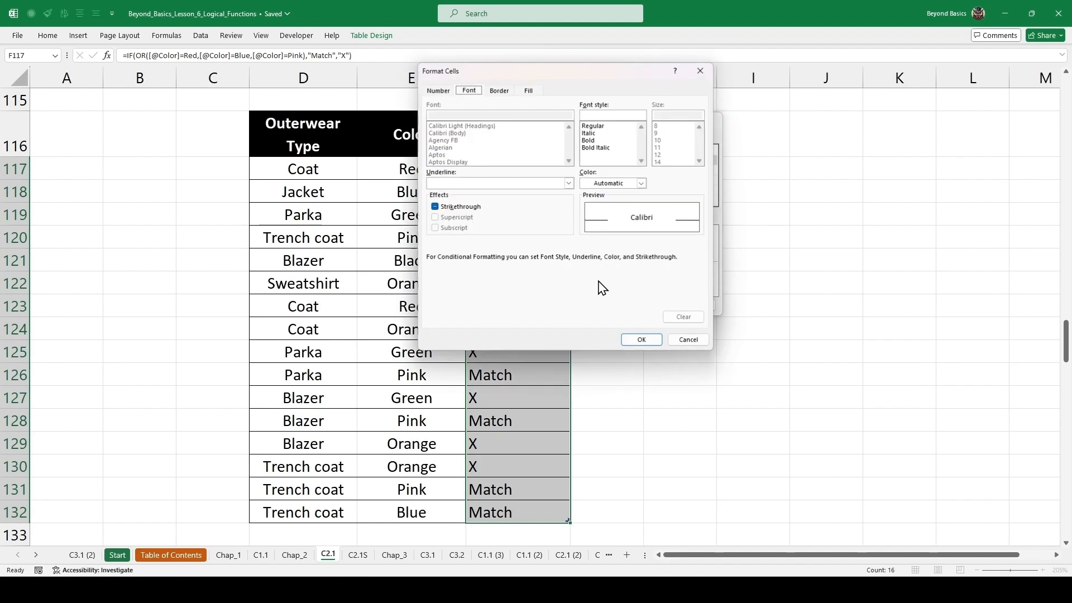
click(531, 91)
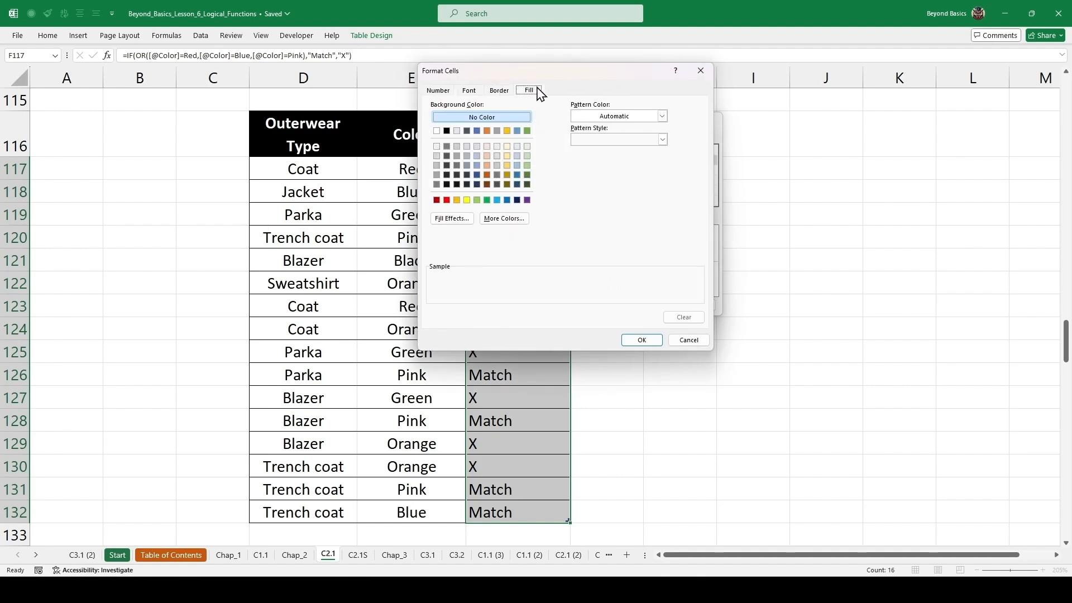
click(527, 165)
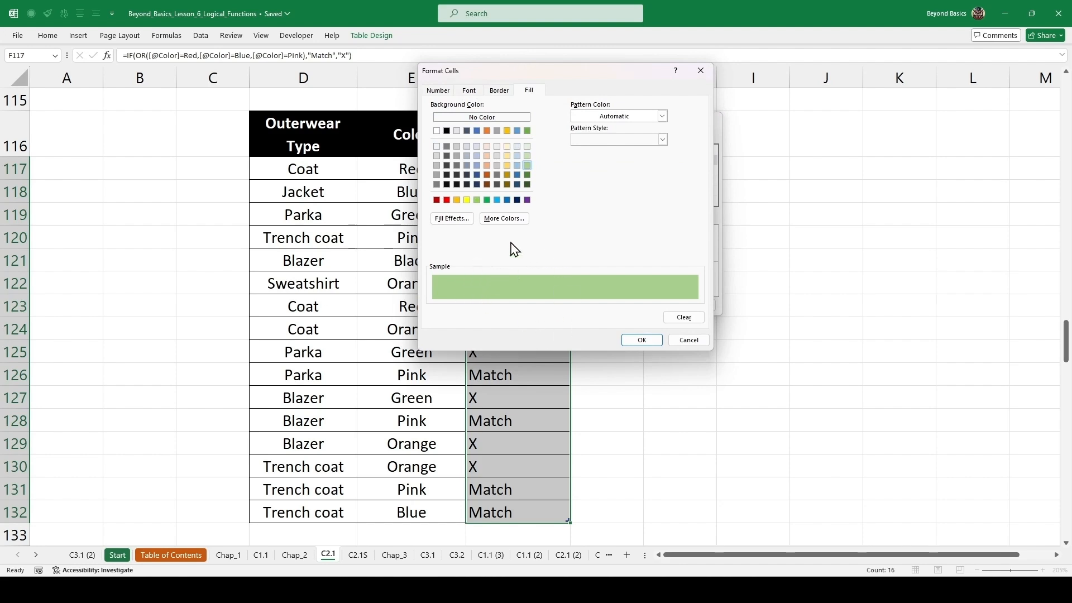
click(639, 341)
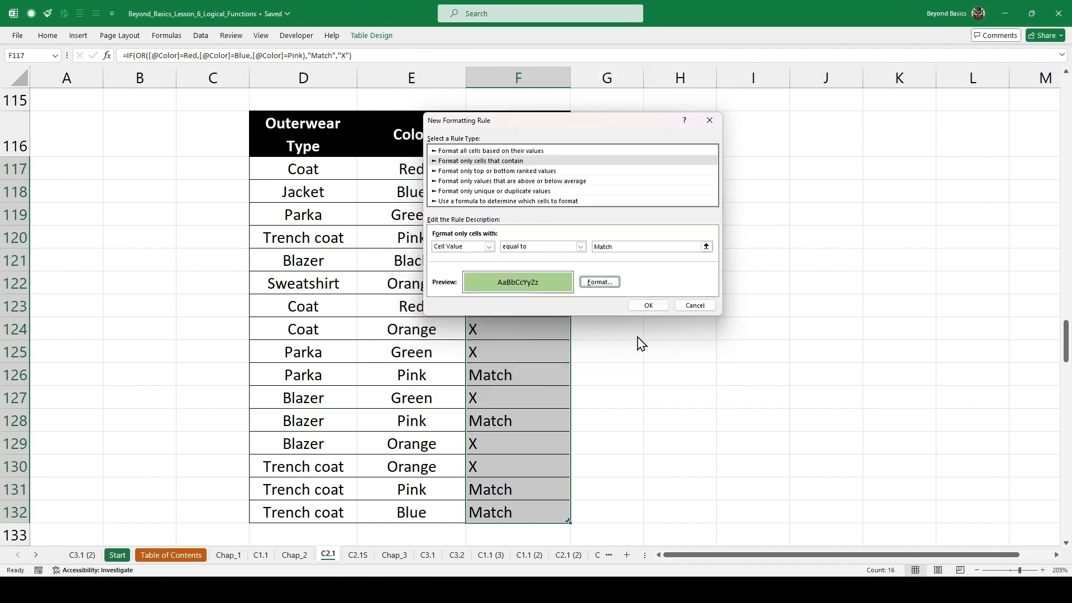
click(649, 307)
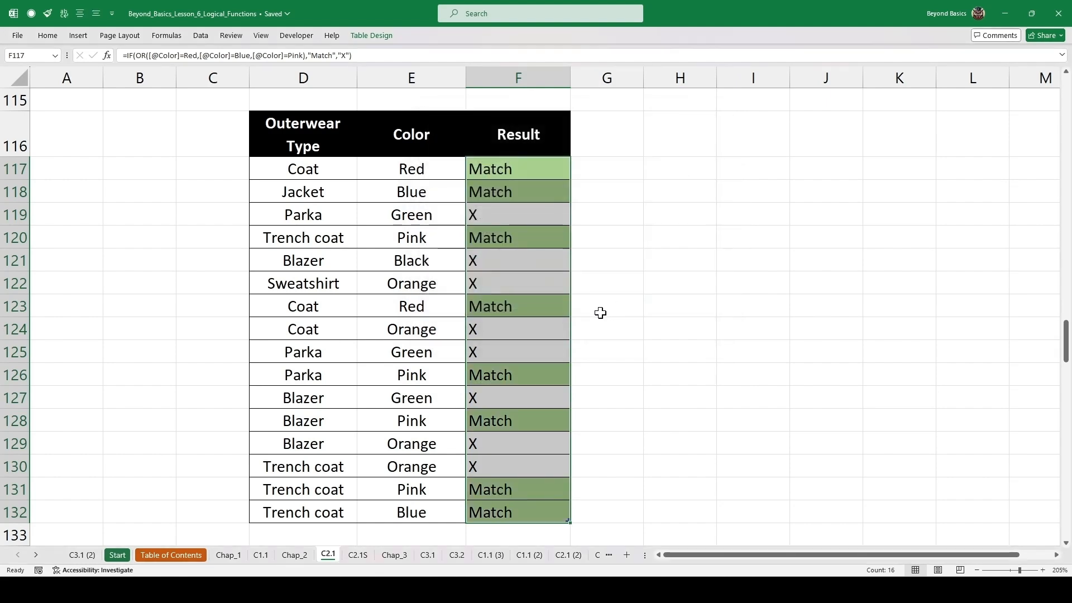
click(500, 263)
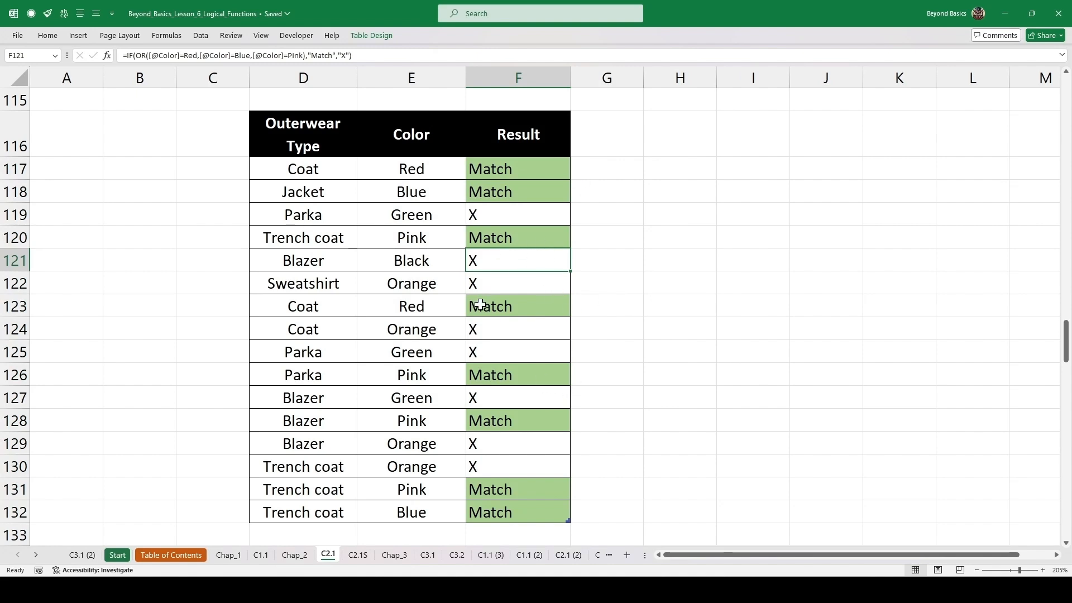
click(507, 192)
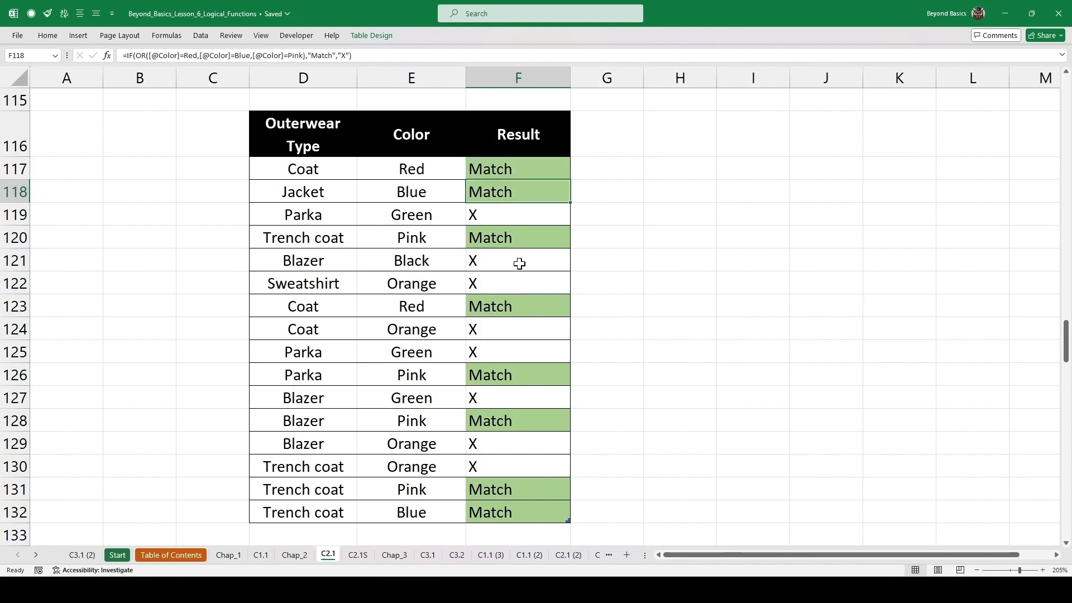
Step: Examine the Loan Approval example and its table's Company Name, Date Of Incorporation, Total Employees and Avg Revenue columns
click(525, 240)
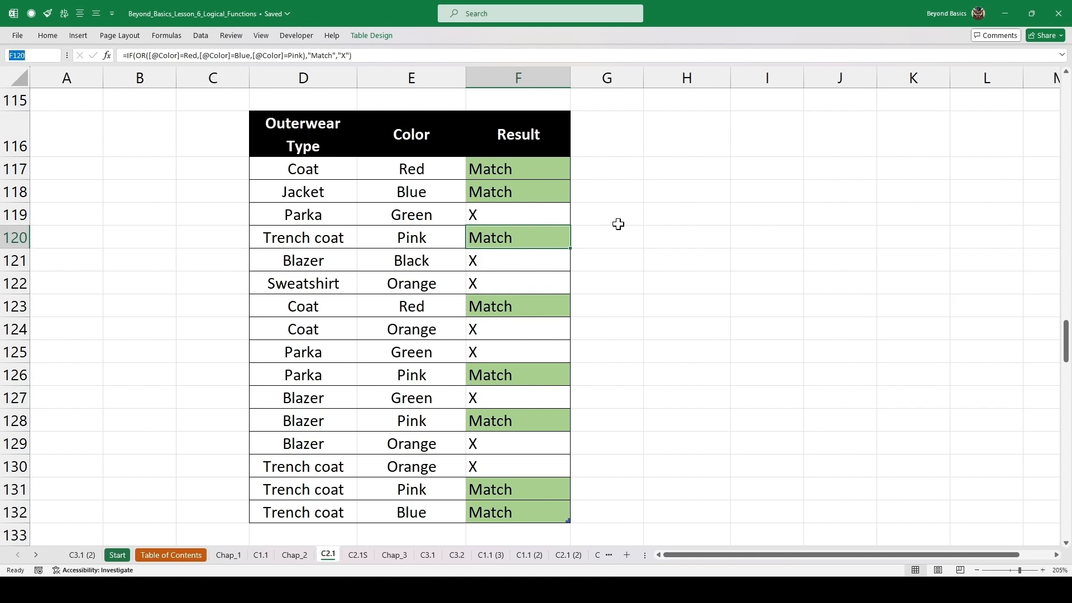
scroll(618, 223, down, 6)
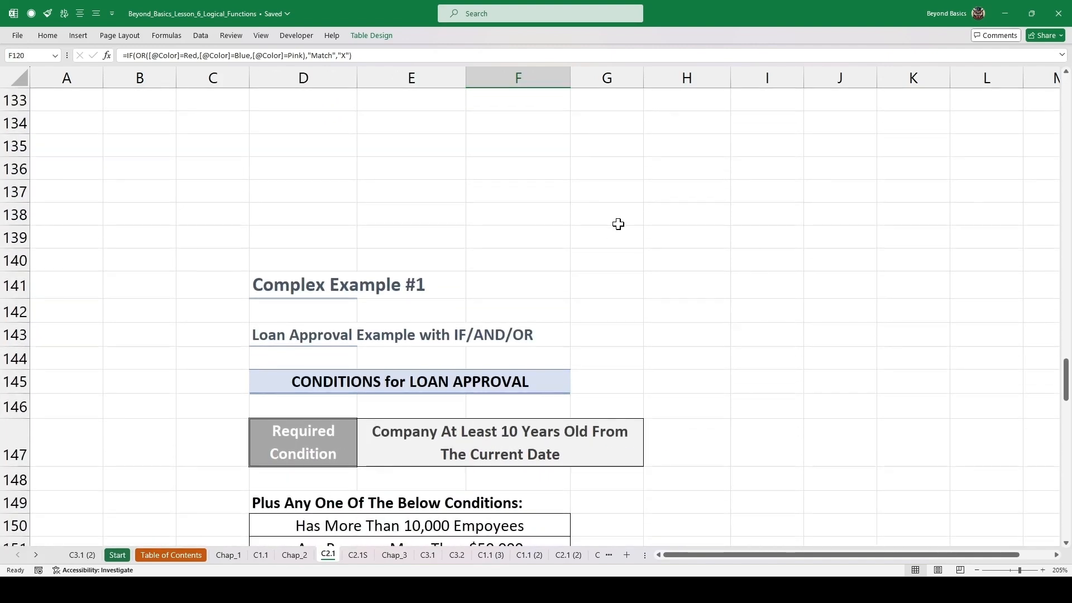
scroll(618, 224, down, 2)
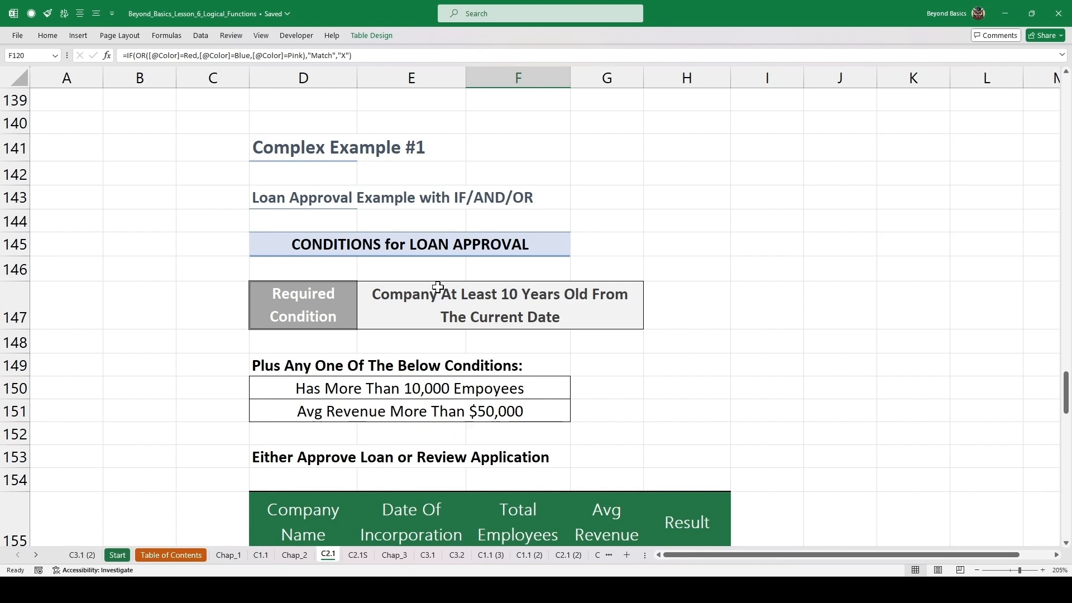
scroll(737, 310, down, 3)
scroll(720, 299, down, 1)
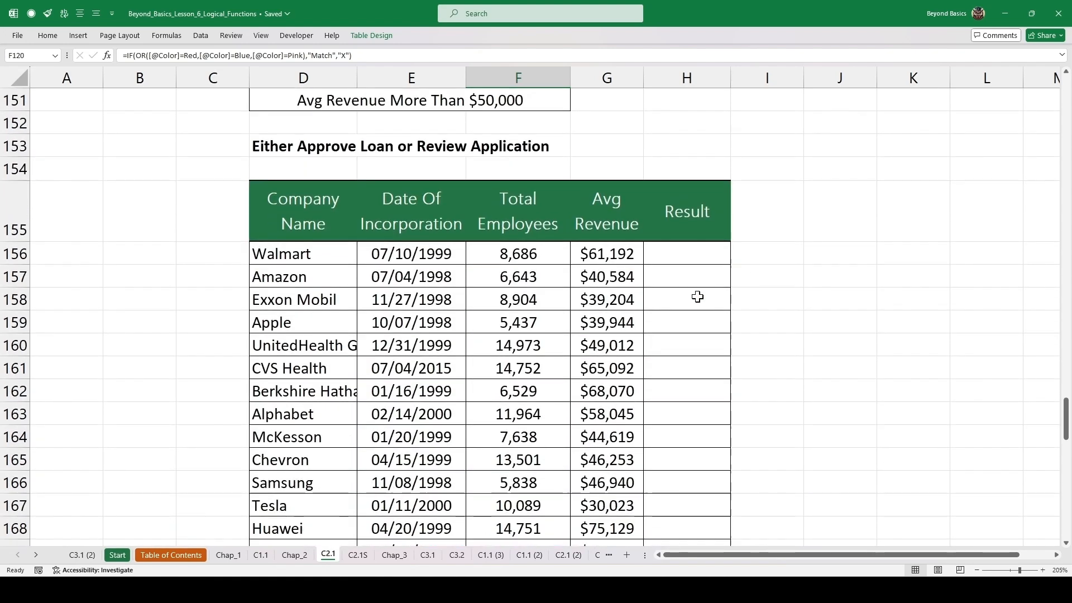
drag(308, 239, 311, 323)
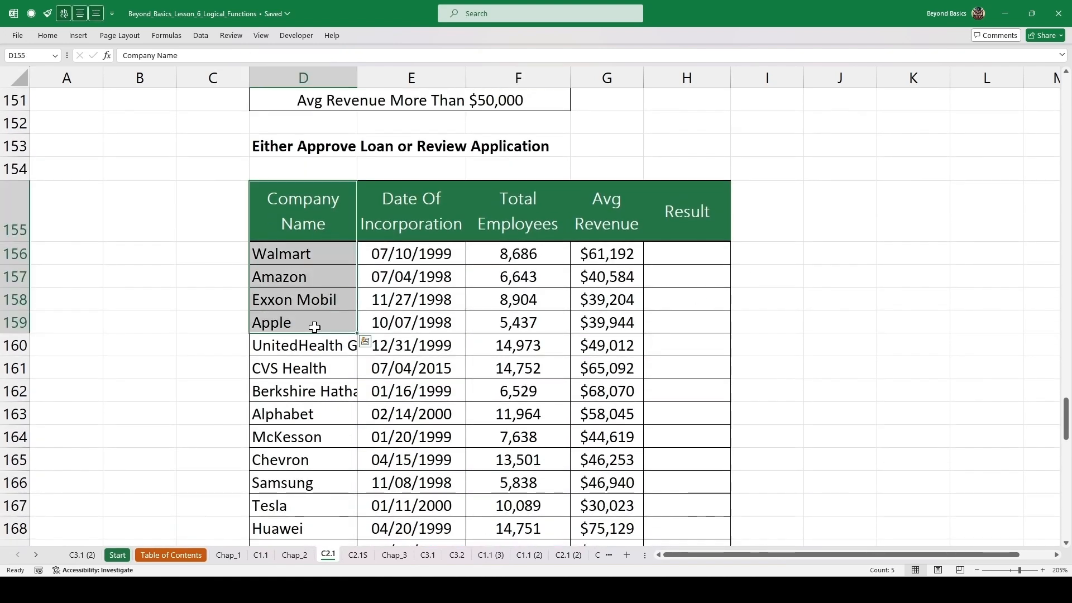
drag(416, 218, 431, 326)
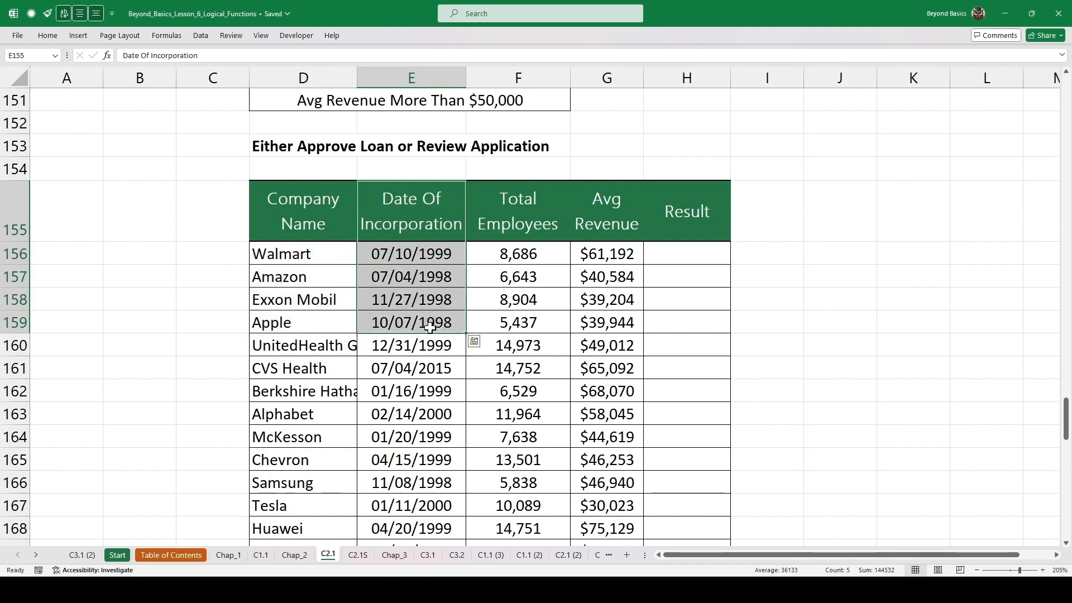
drag(516, 211, 510, 340)
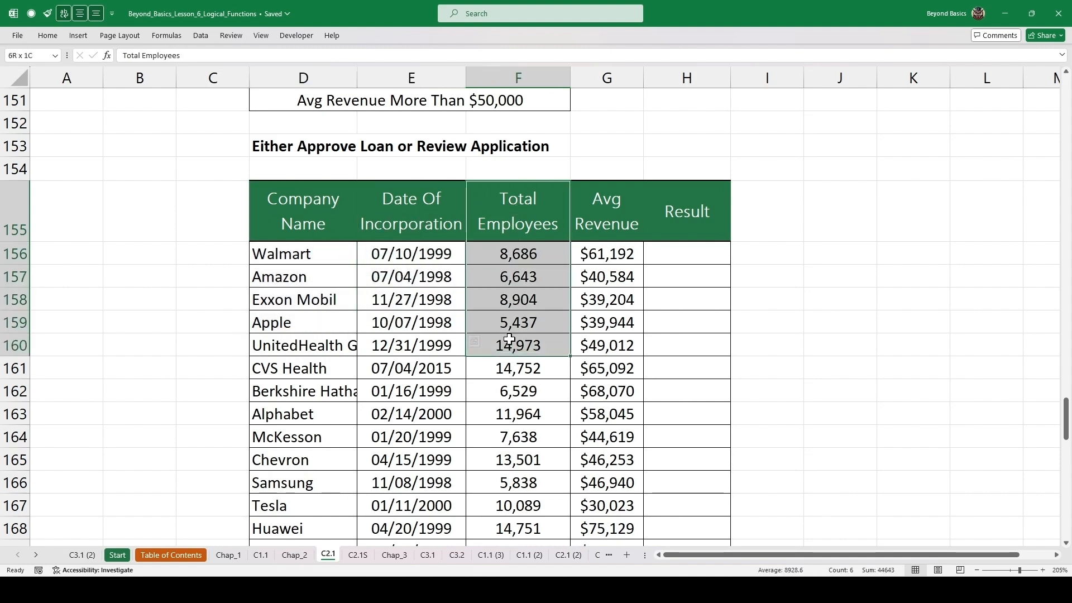
drag(613, 204, 625, 358)
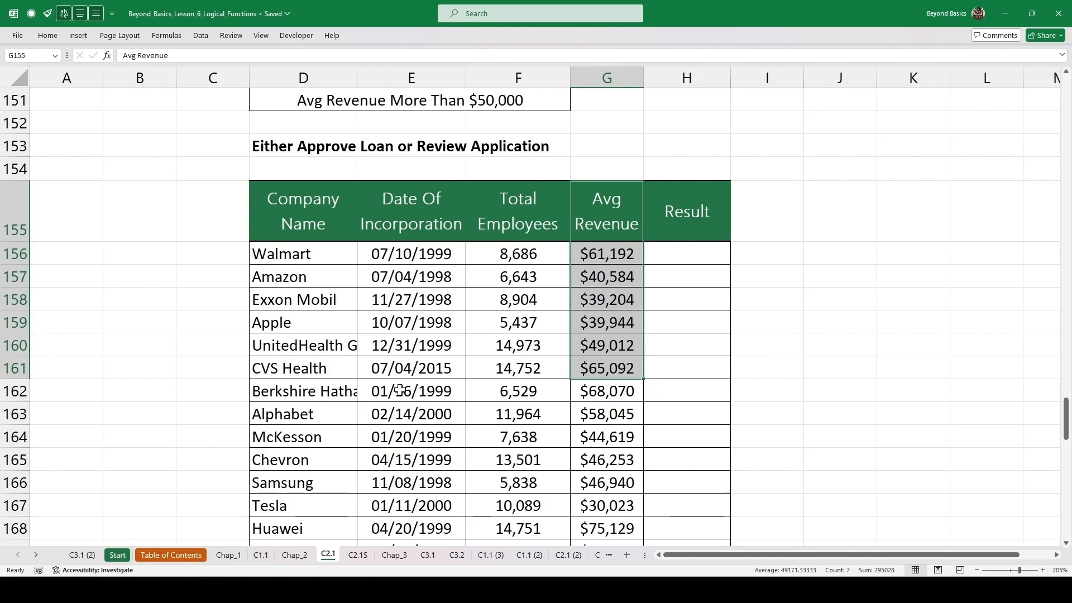
Step: Review the required loan condition on company age and the two alternative conditions on employees and average revenue above the table
scroll(397, 391, up, 2)
drag(311, 173, 604, 257)
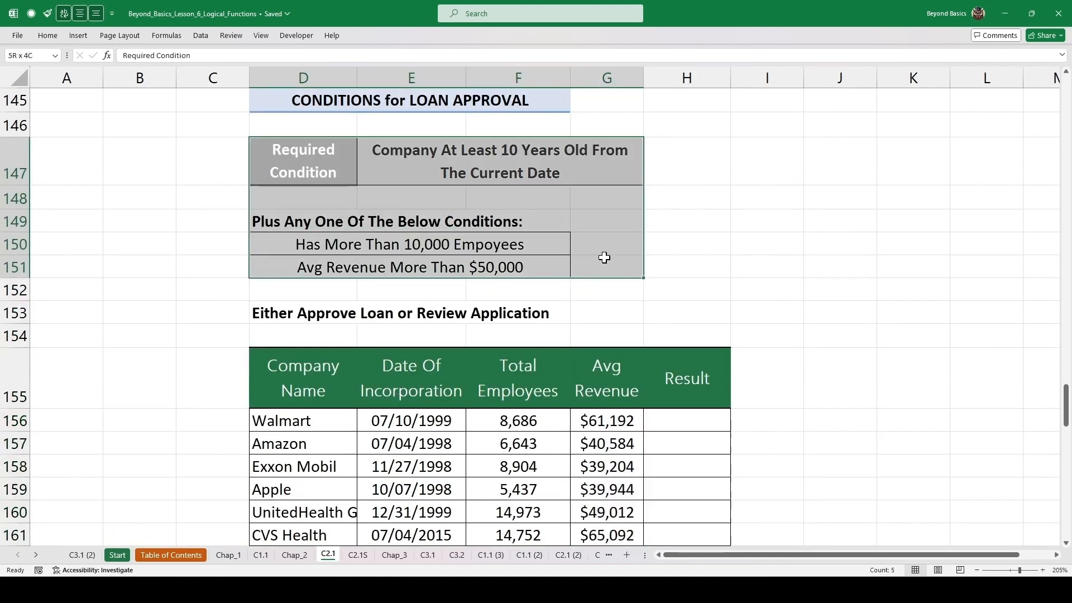
click(455, 152)
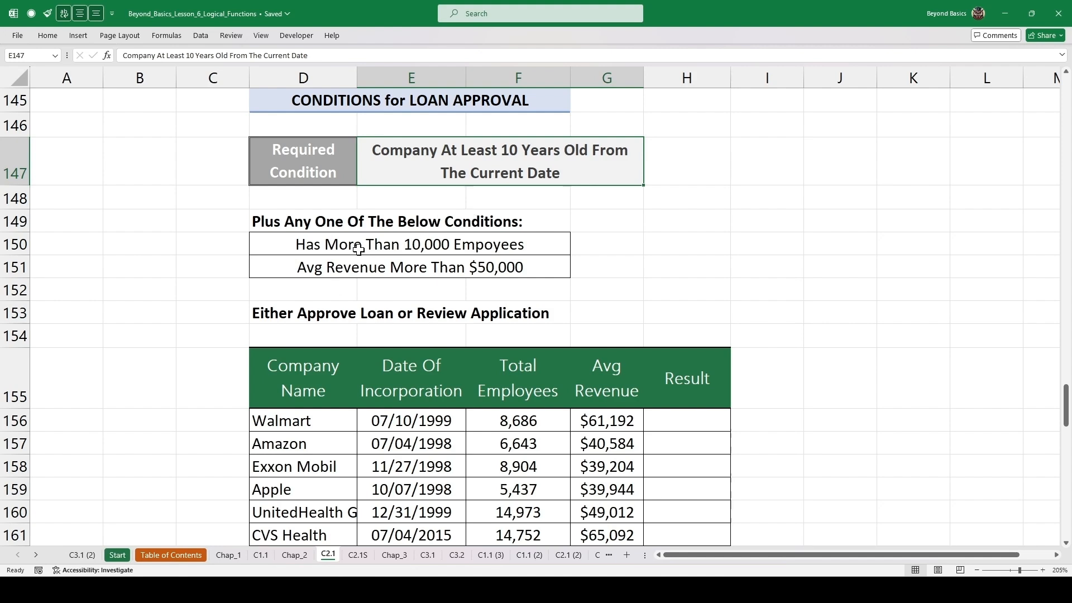
click(390, 245)
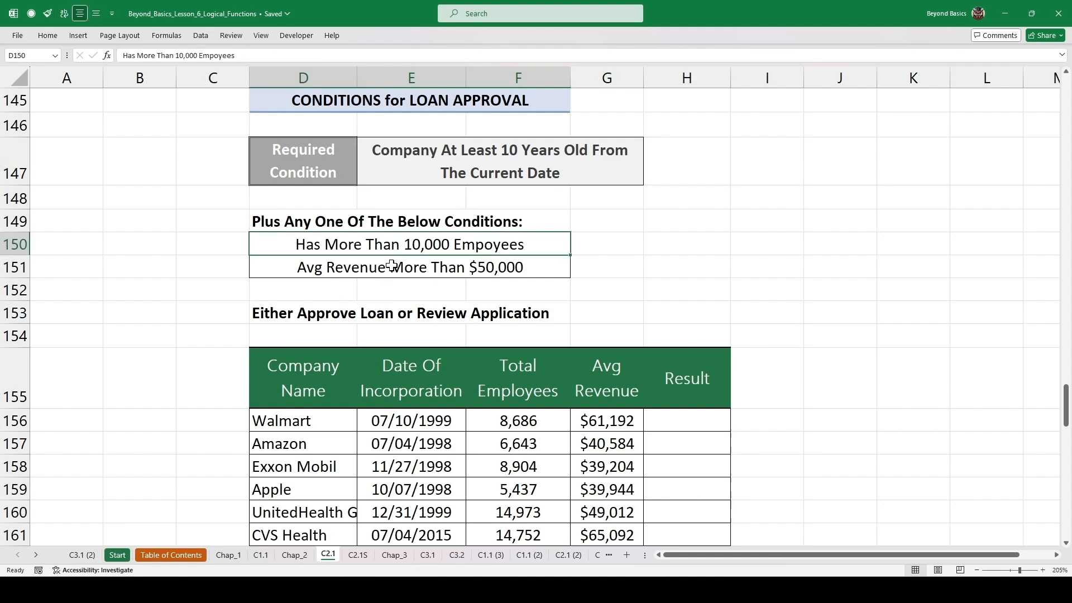
click(391, 265)
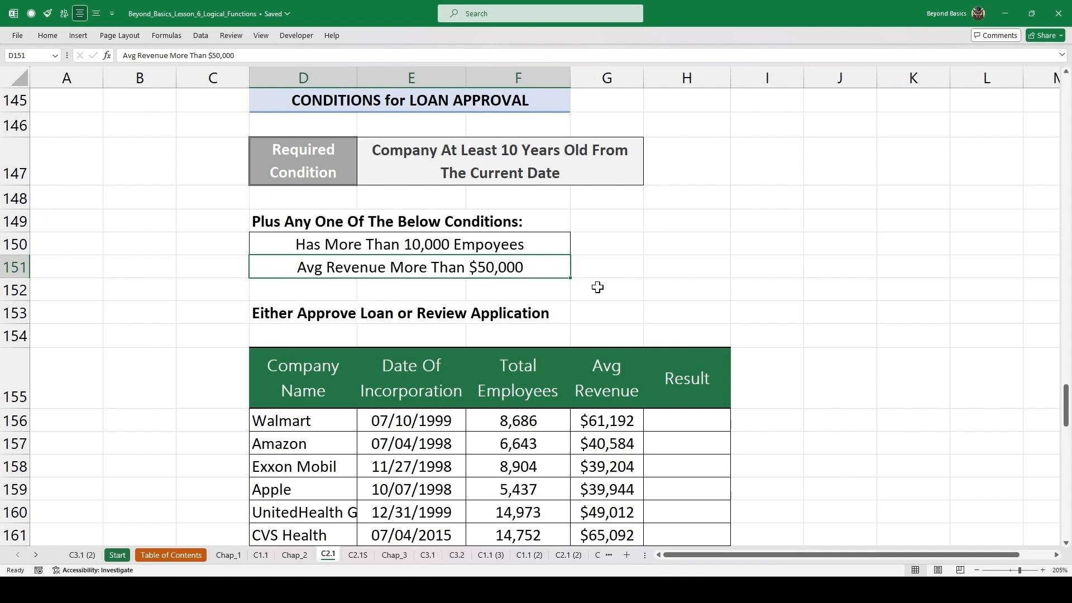
scroll(594, 287, down, 2)
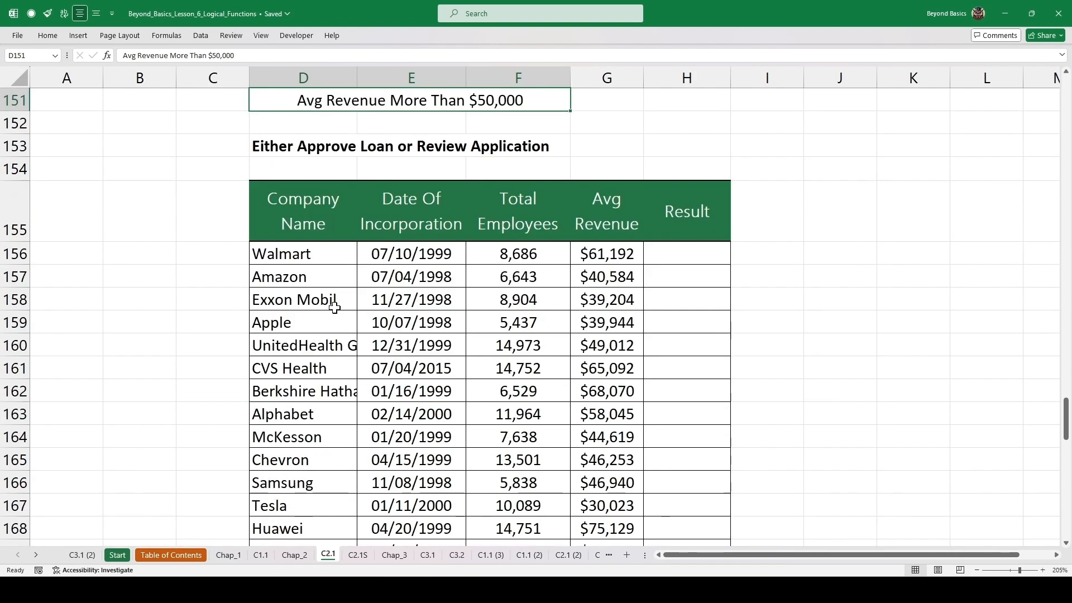
scroll(480, 298, up, 2)
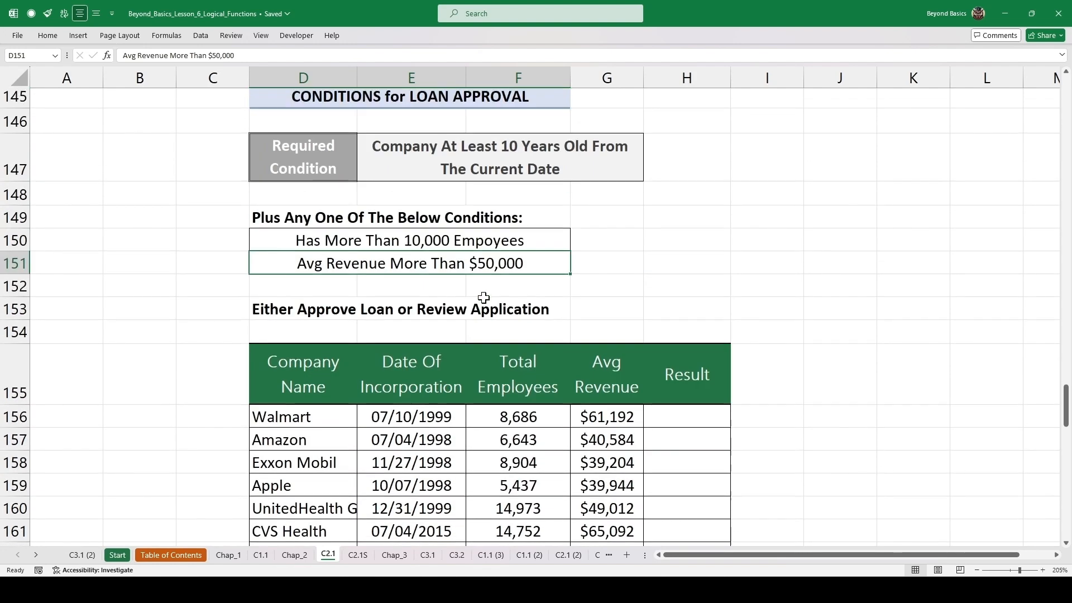
click(445, 165)
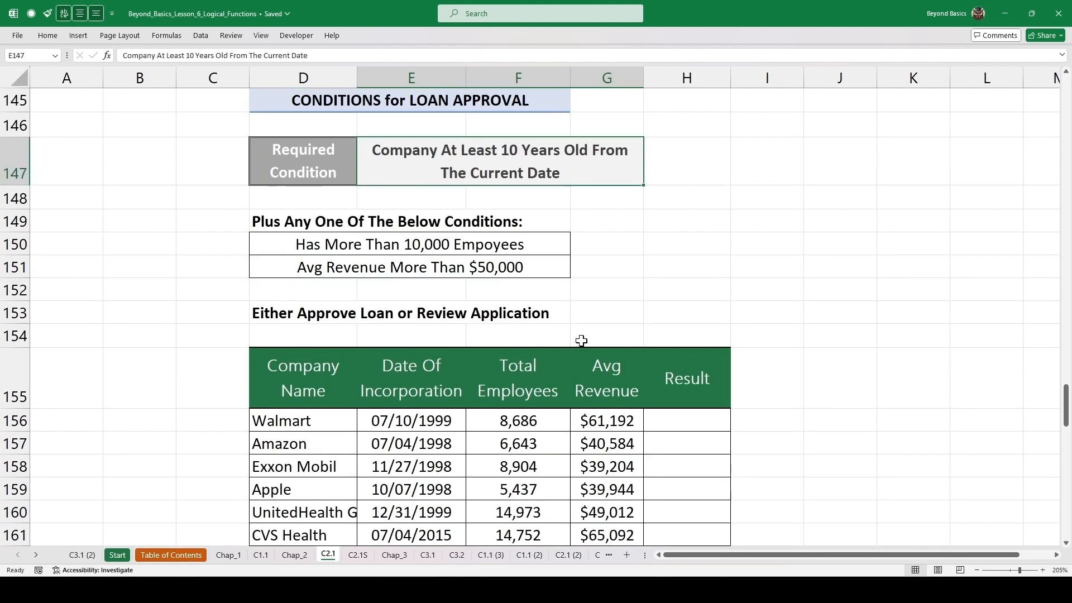
Step: Start a formula in H156 that subtracts Walmart's incorporation date from today's date: =TODAY()-E156
scroll(647, 287, down, 2)
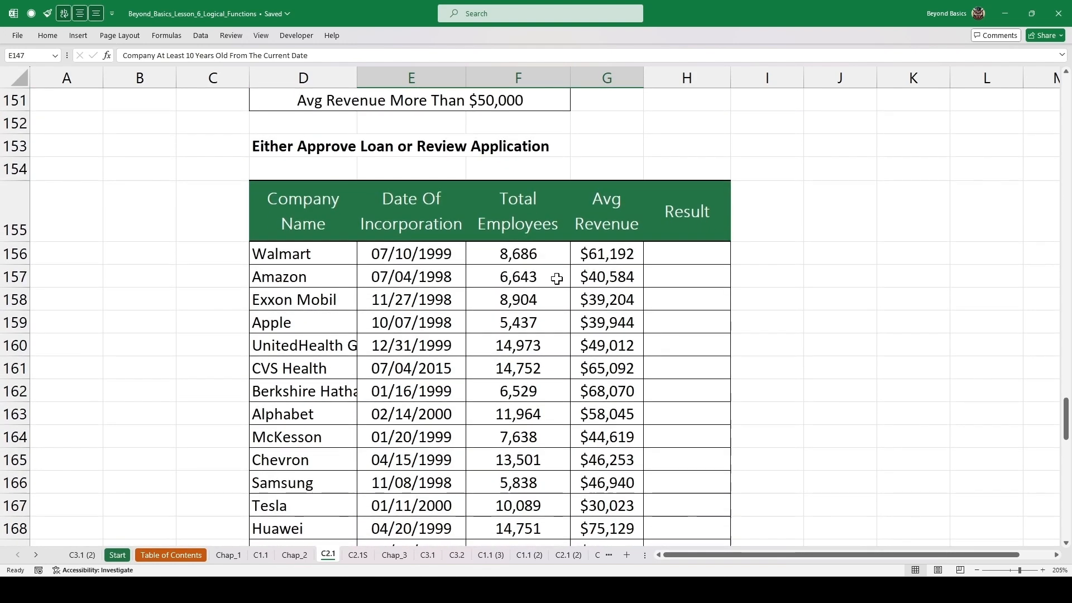
click(699, 256)
text(=)
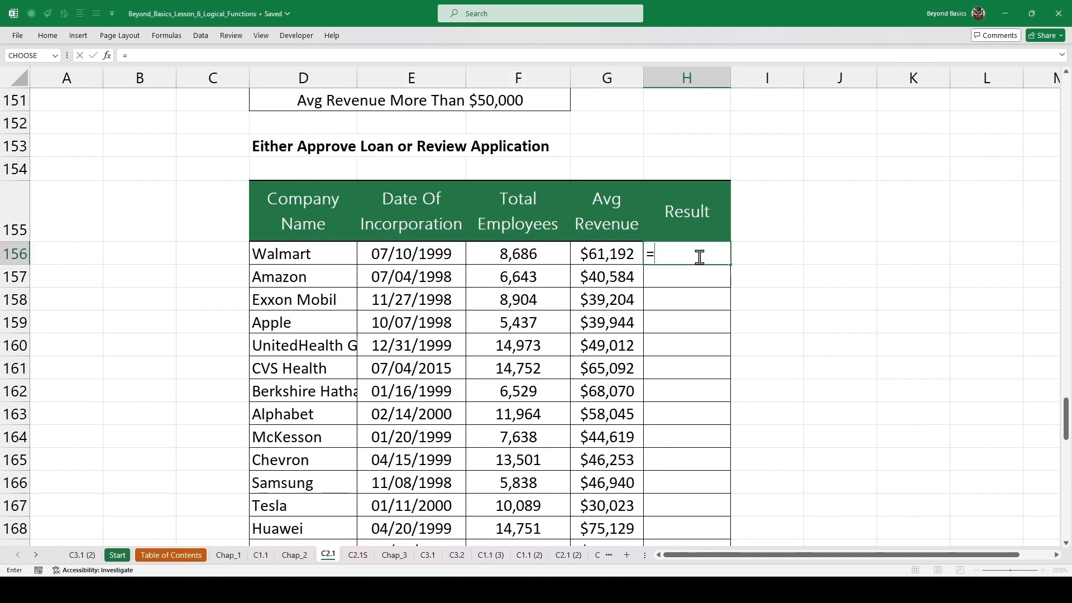
text(today)
key(Tab)
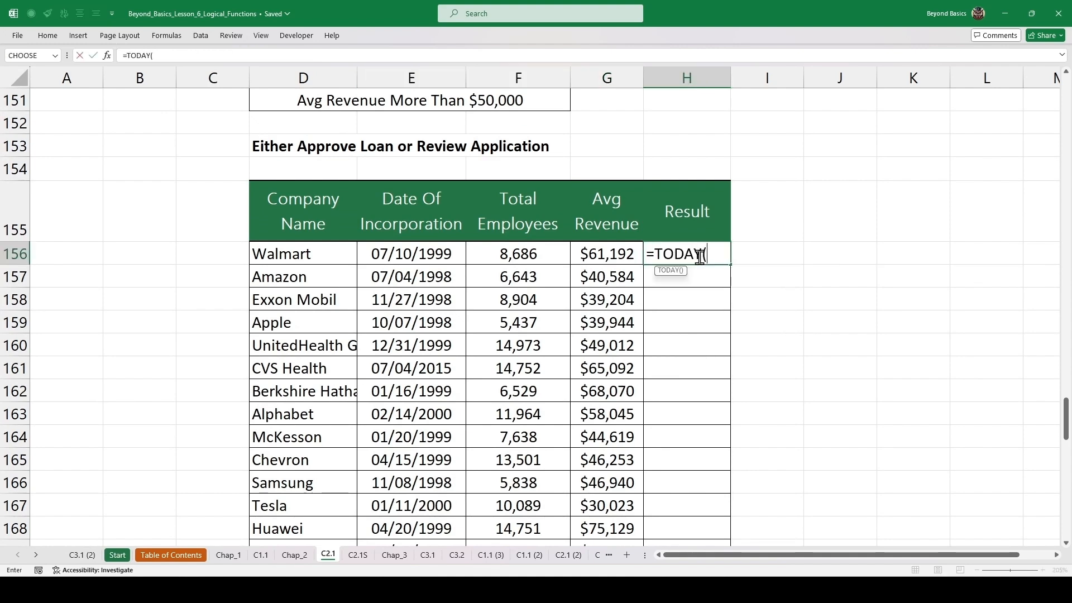
text()-)
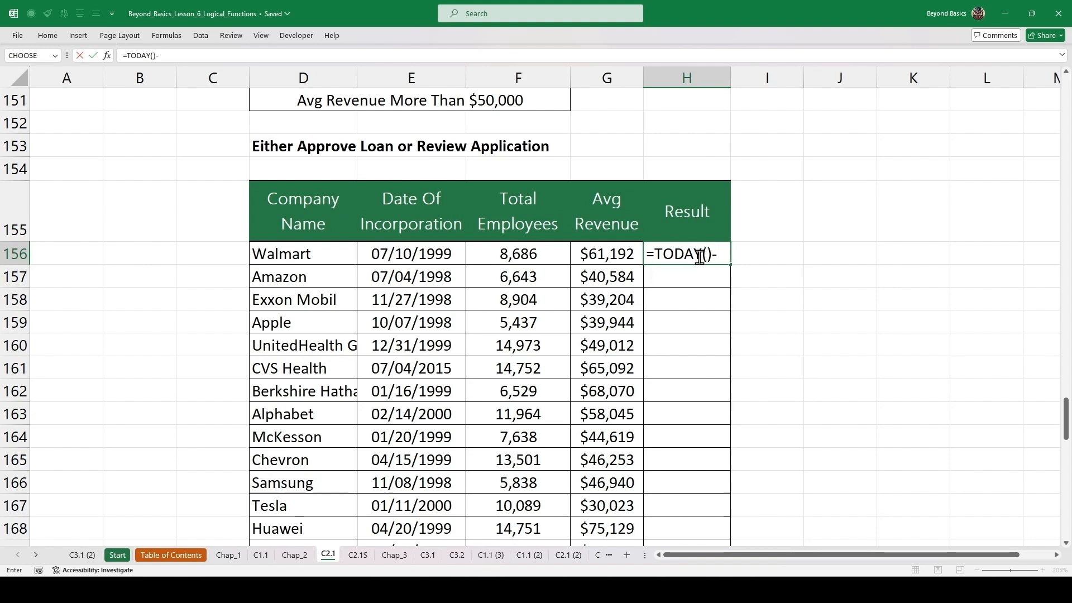
click(444, 258)
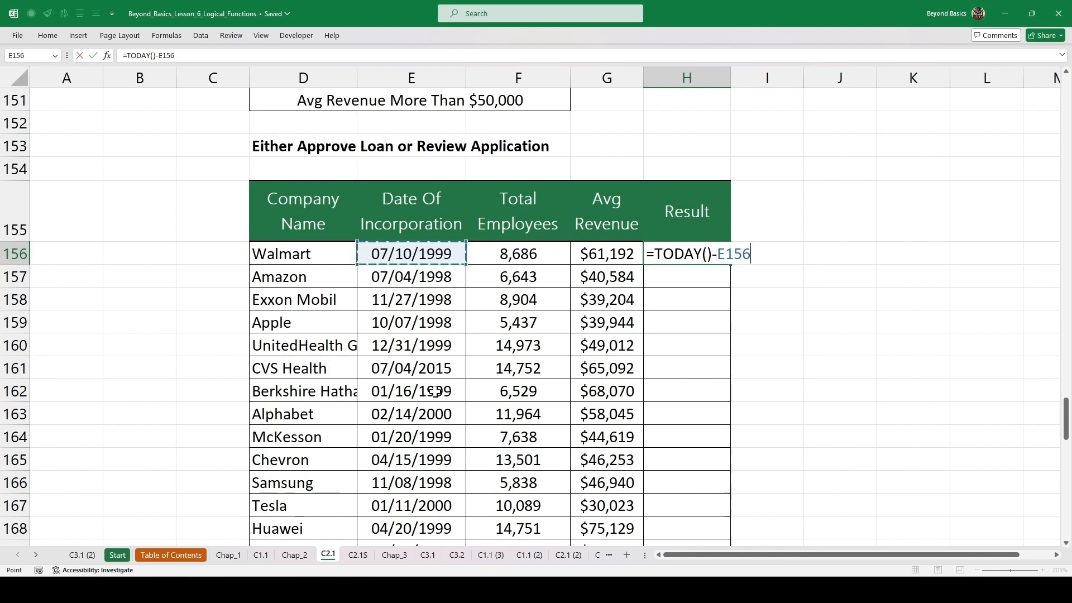
Step: Convert the date difference to years with =(TODAY()-E156)/365 and apply the General number format to H156
click(653, 253)
text(()
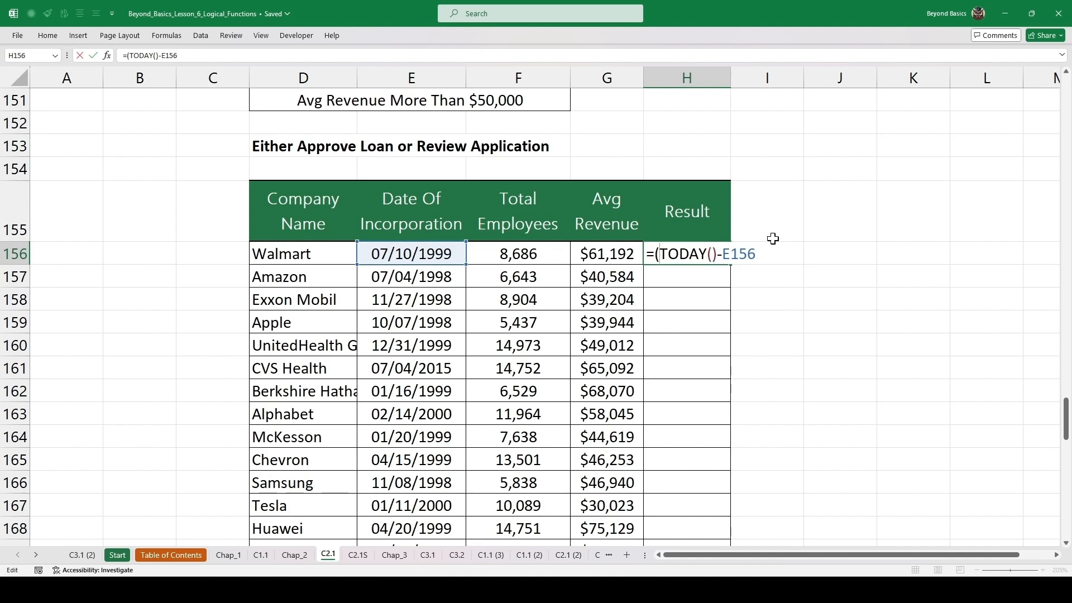
click(760, 254)
text()/365)
key(ctrl+Return)
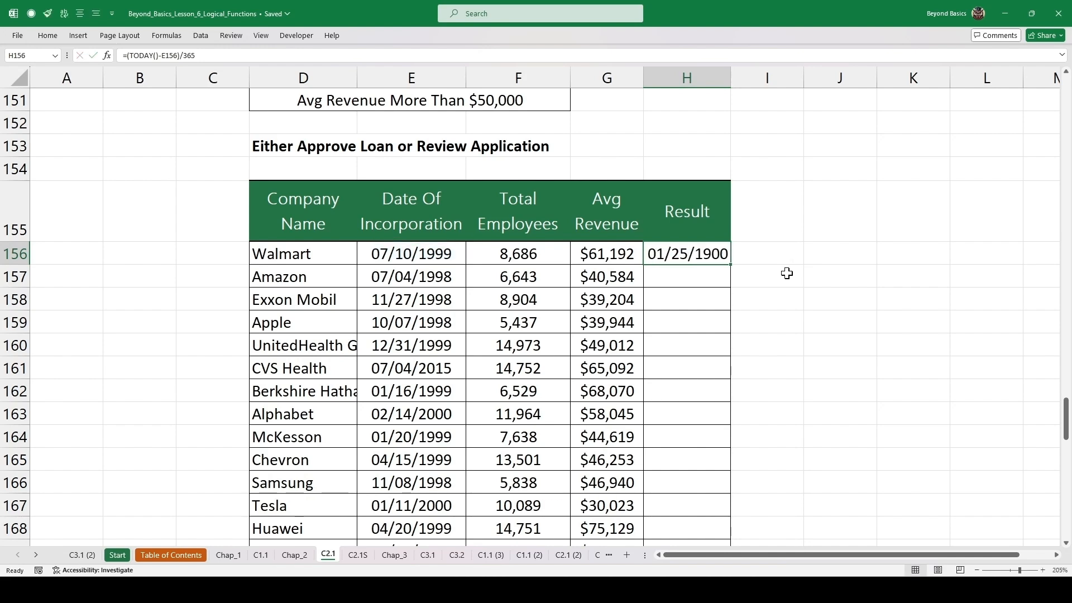
key(ctrl+shift+asciitilde)
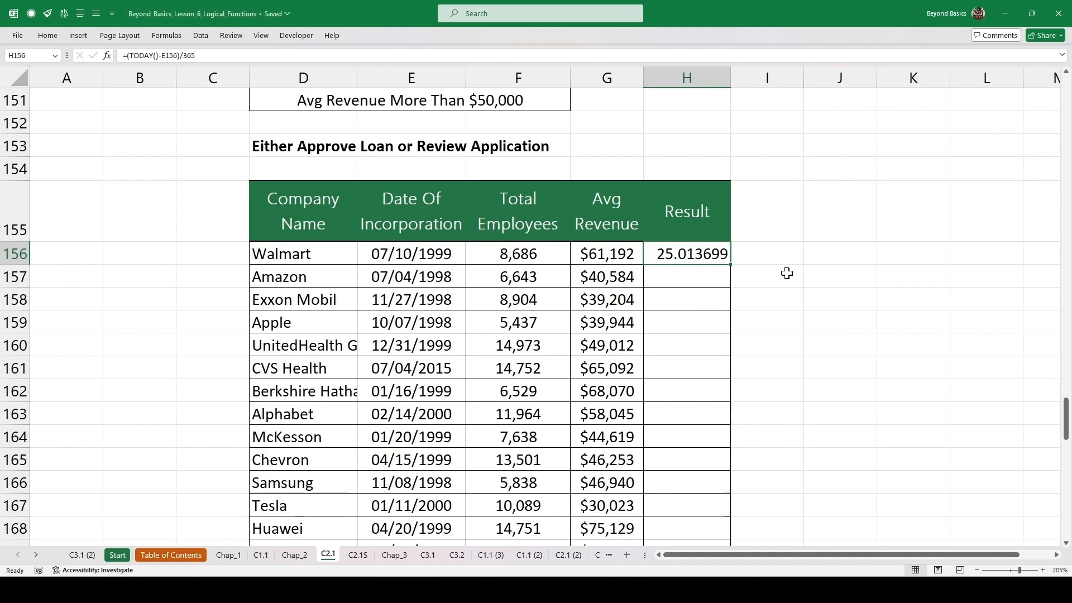
Step: Extend the H156 formula to test whether the company is over 10 years old: =((TODAY()-E156)/365)>10
key(F2)
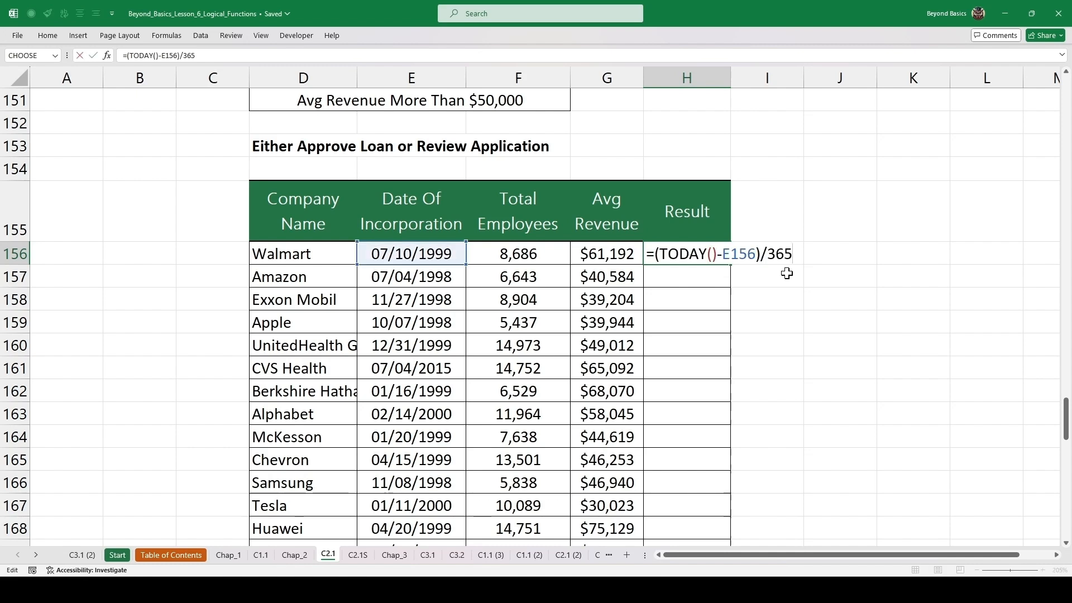
click(653, 254)
text(()
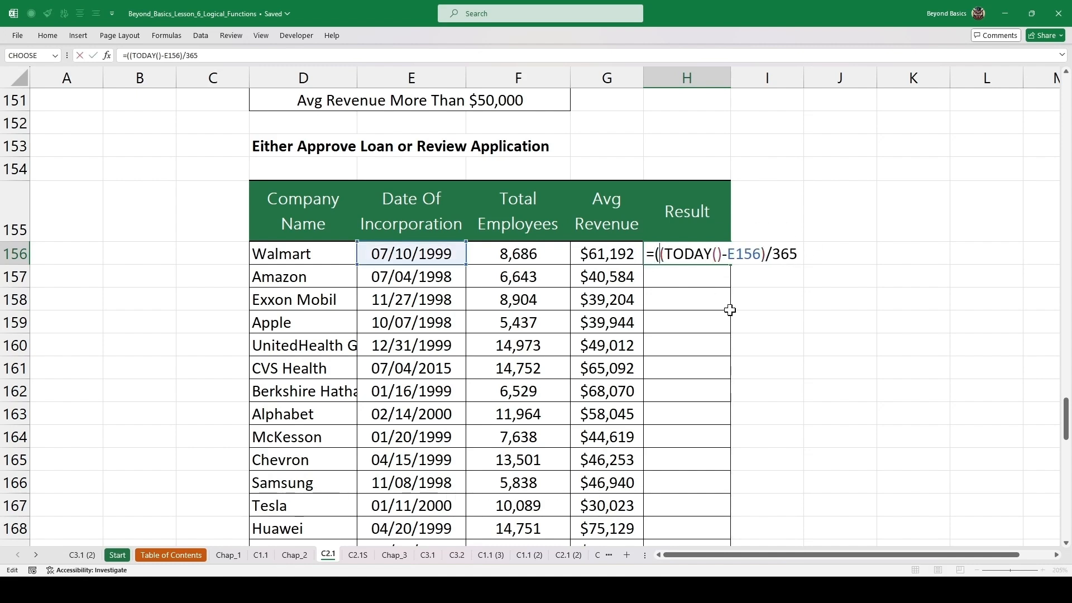
click(803, 254)
text()>10)
key(ctrl+Return)
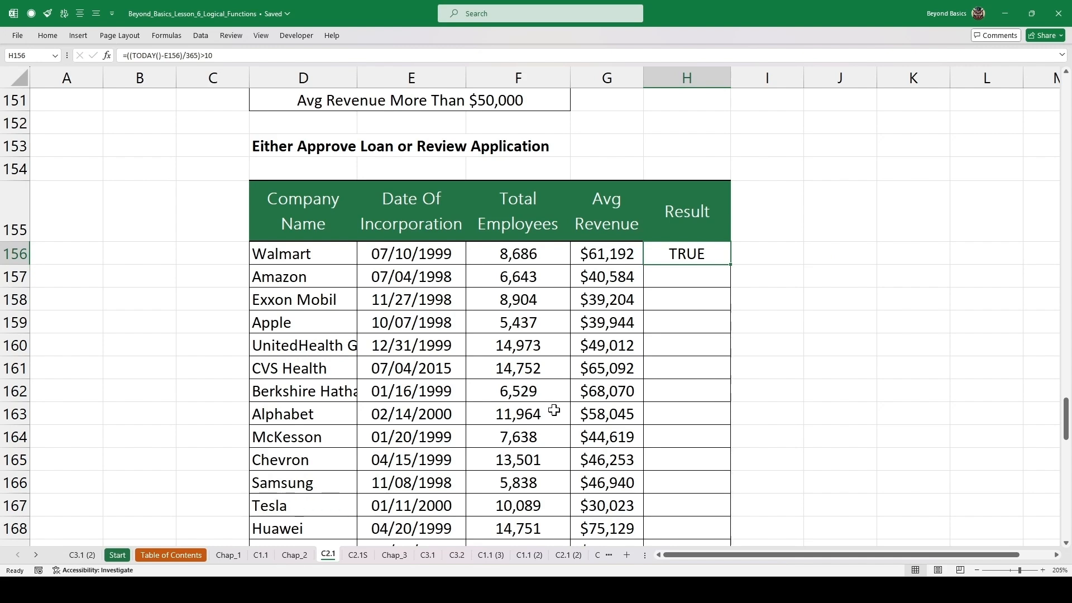
Step: Enter a formula in I156 testing whether Walmart has over 10,000 employees or average revenue above 50,000: =OR(F156>10000,G156>50000)
key(Right)
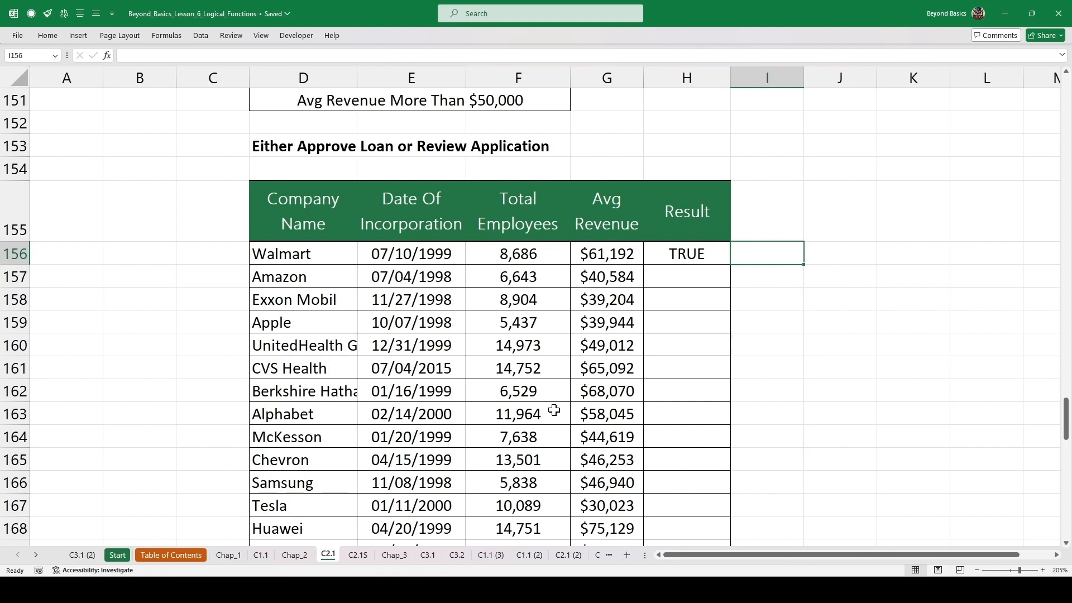
text(=)
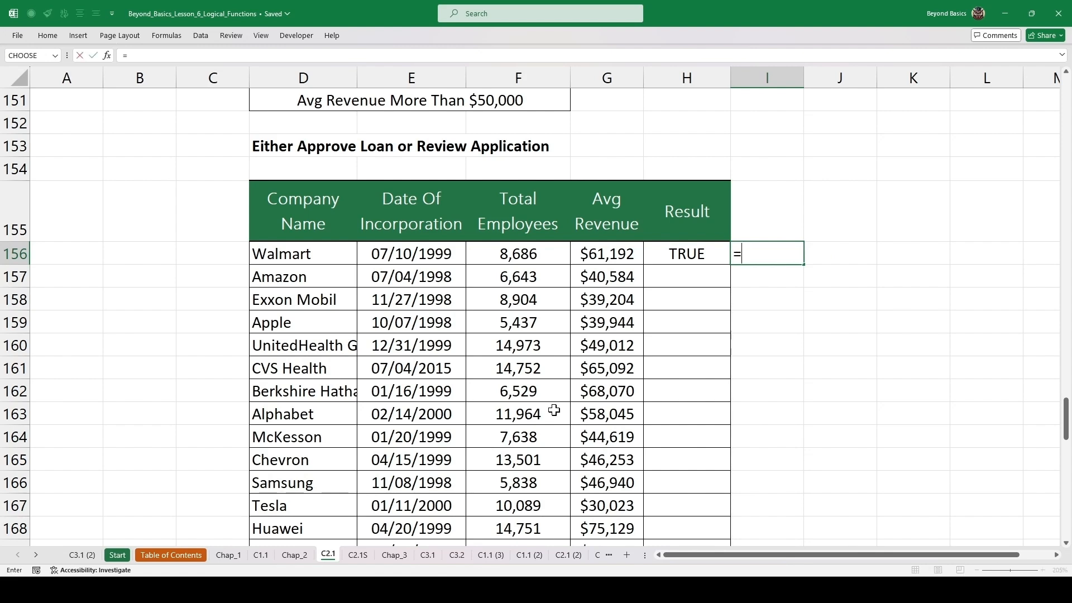
text(or)
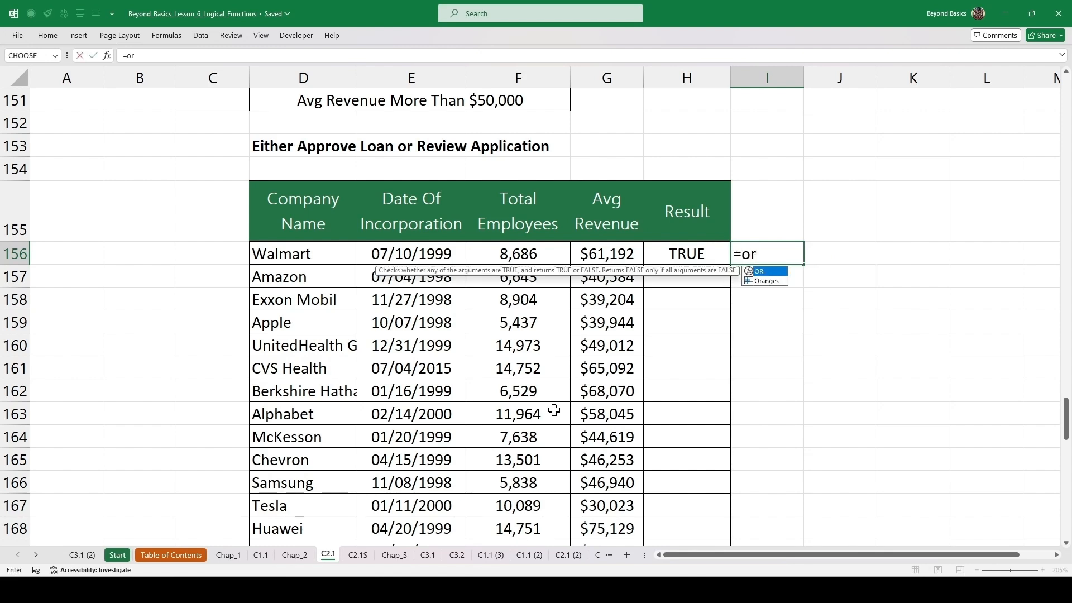
key(Tab)
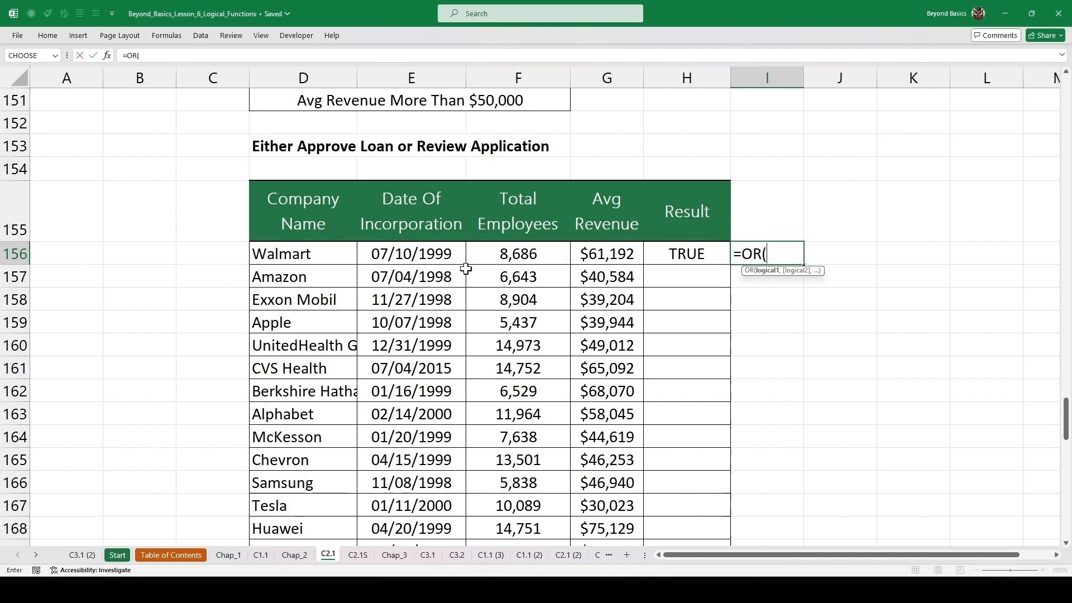
click(505, 254)
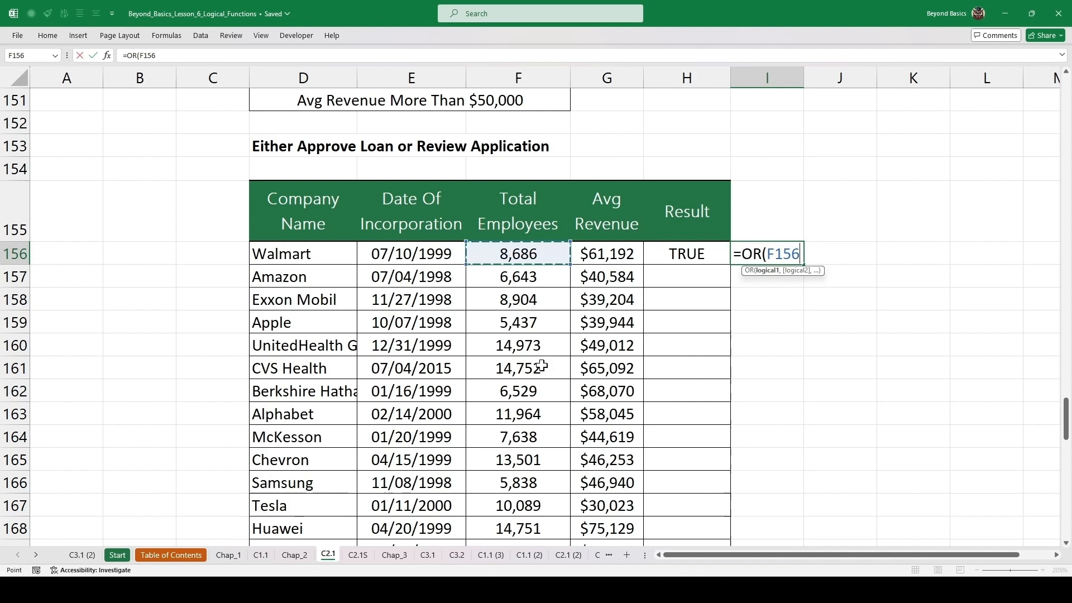
text(>10000)
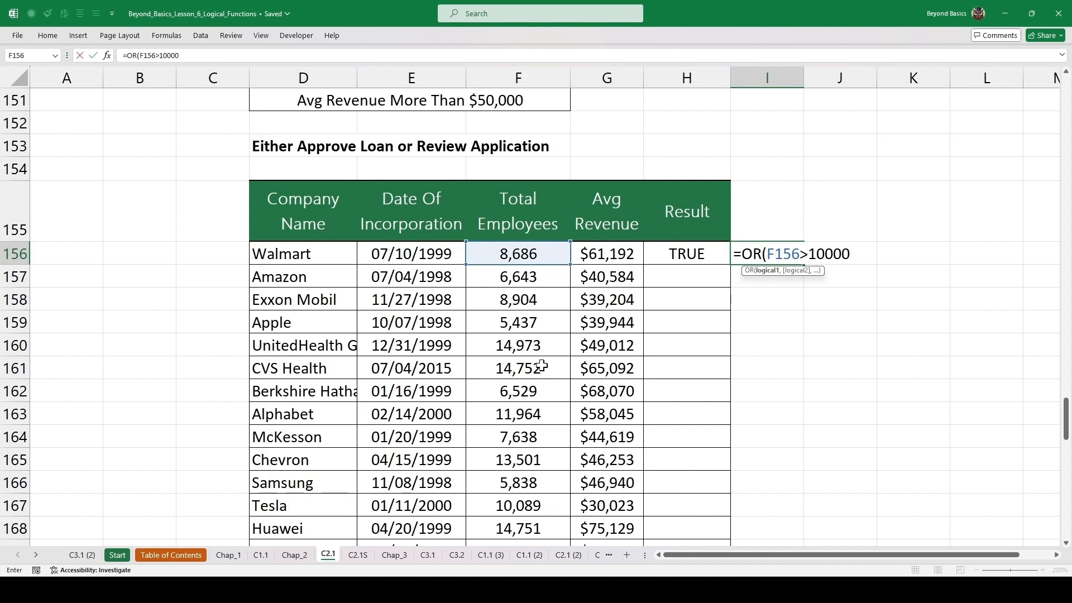
text(,)
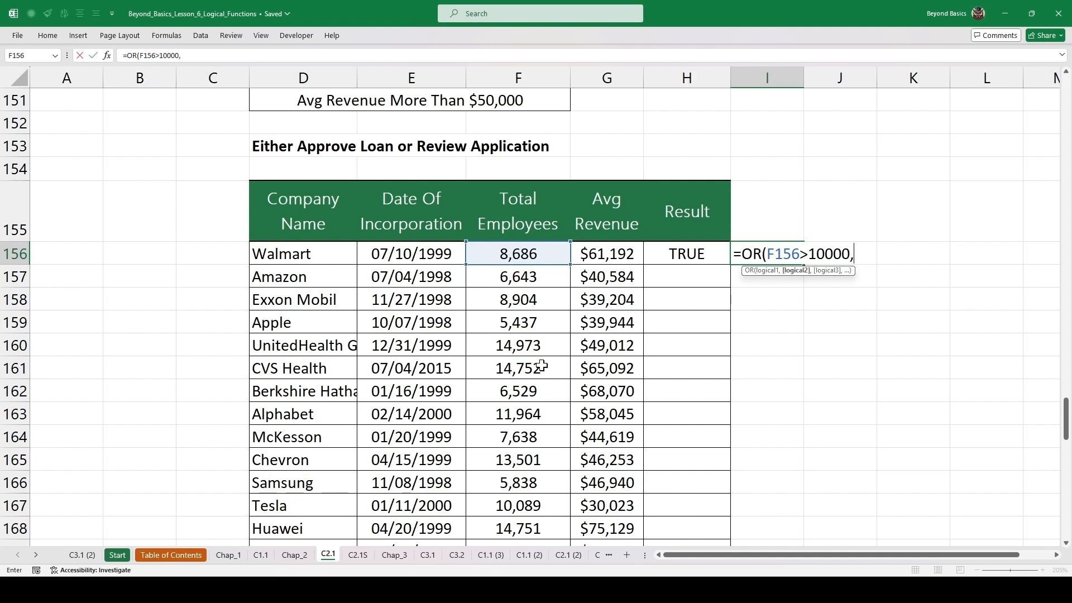
click(607, 256)
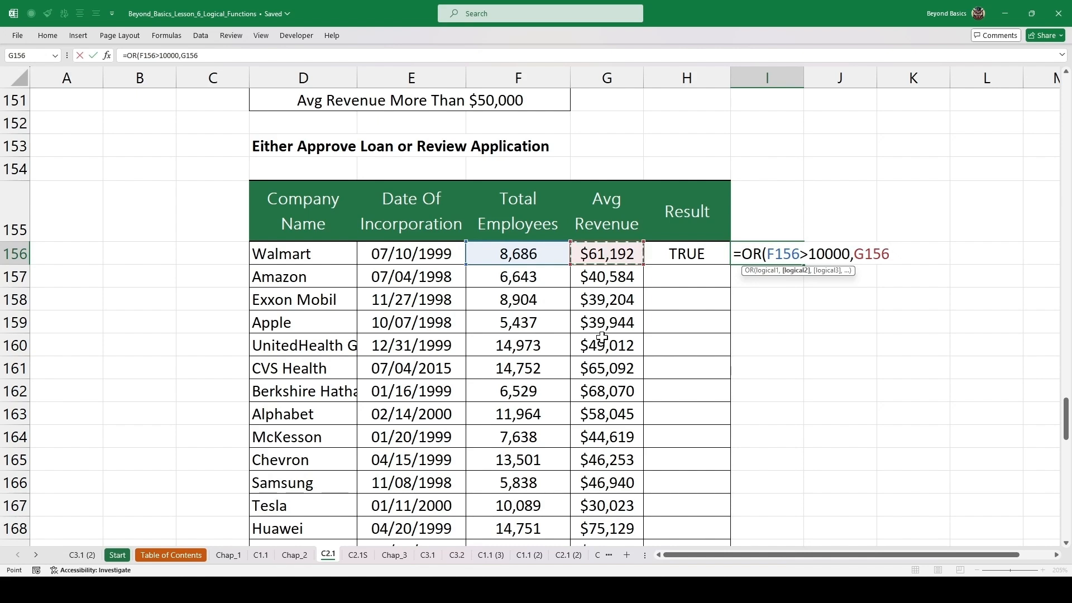
text(>50000)
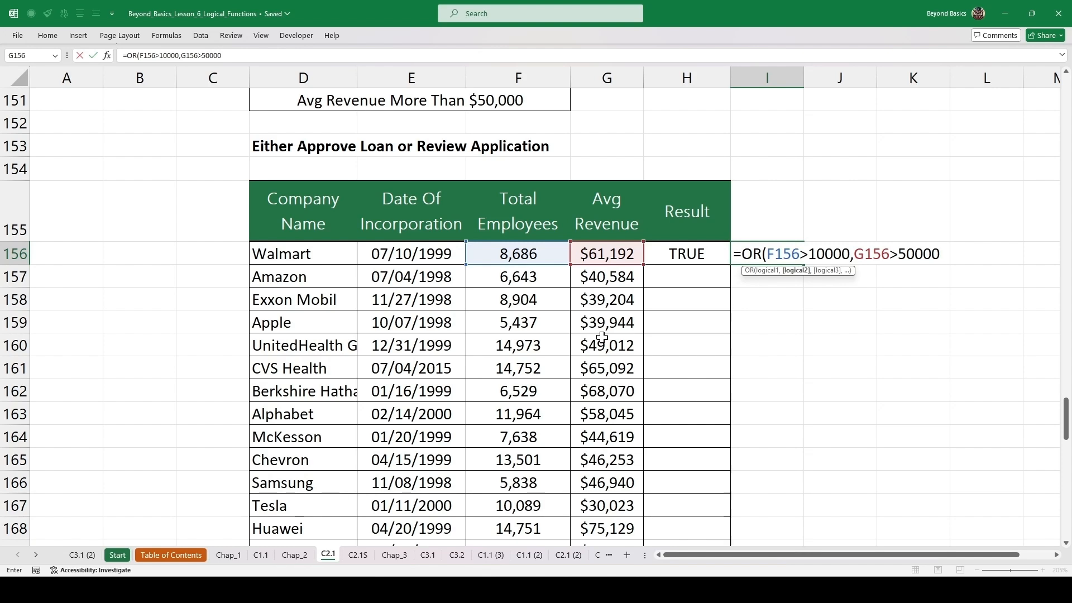
text())
key(ctrl+Return)
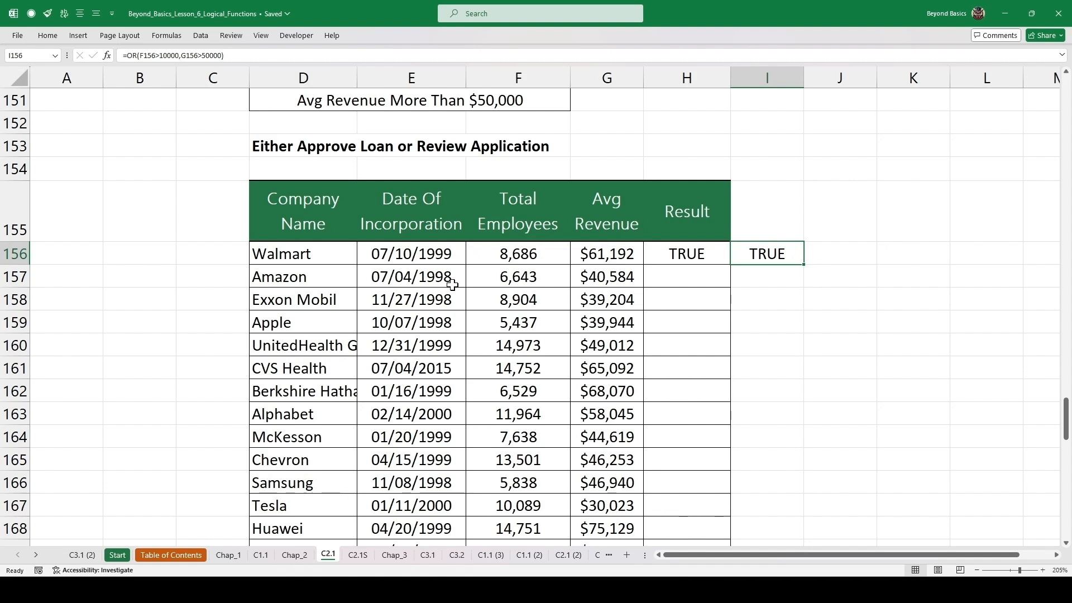
Step: Show the Office Clipboard and copy the age test ((TODAY()-E156)/365)>10 from H156 without its equals sign
click(597, 257)
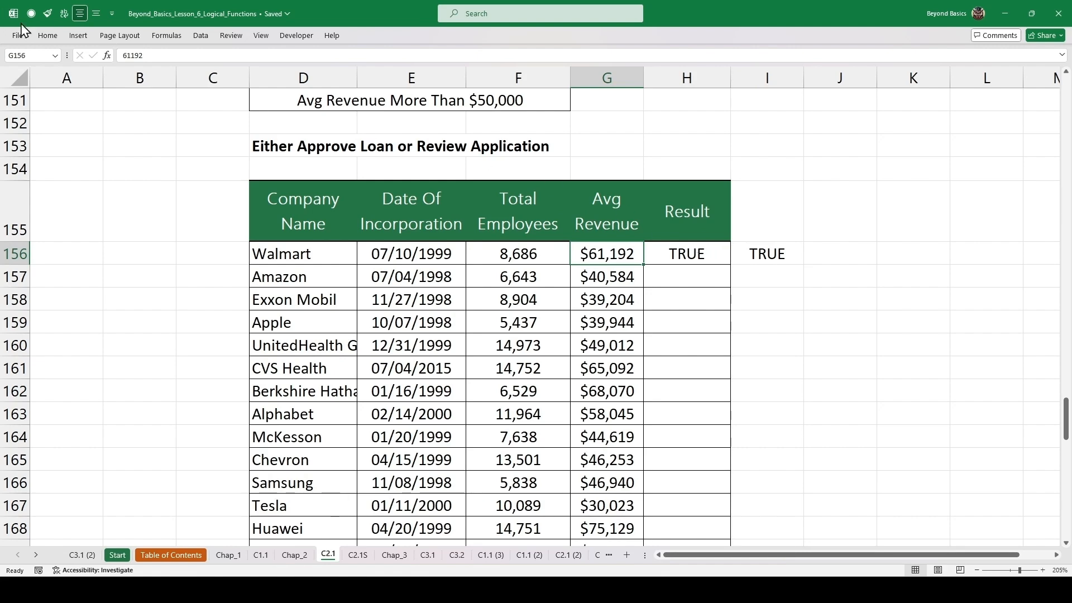
click(47, 35)
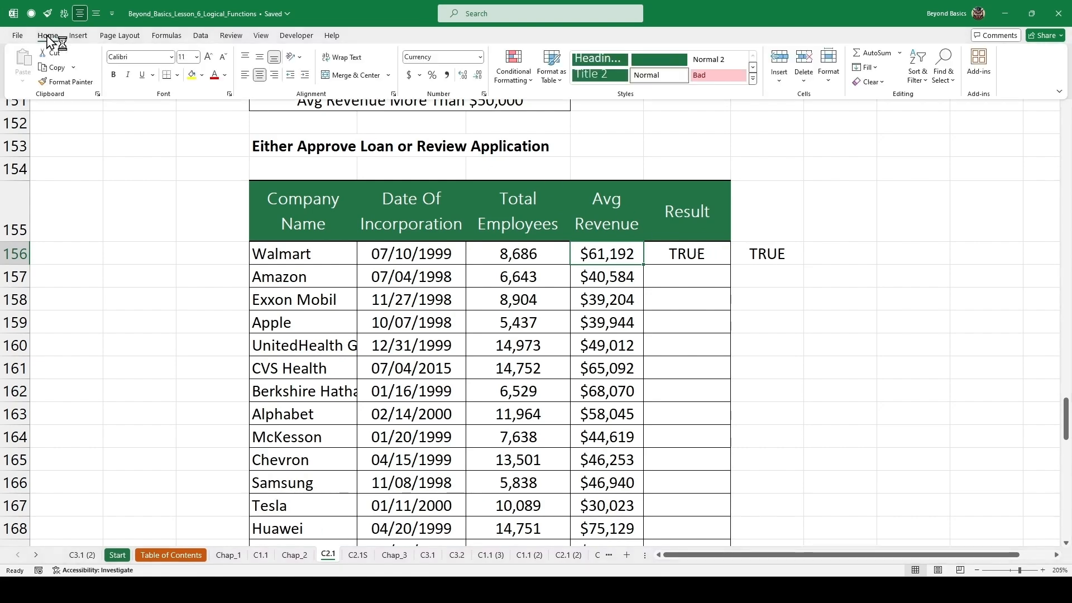
click(98, 94)
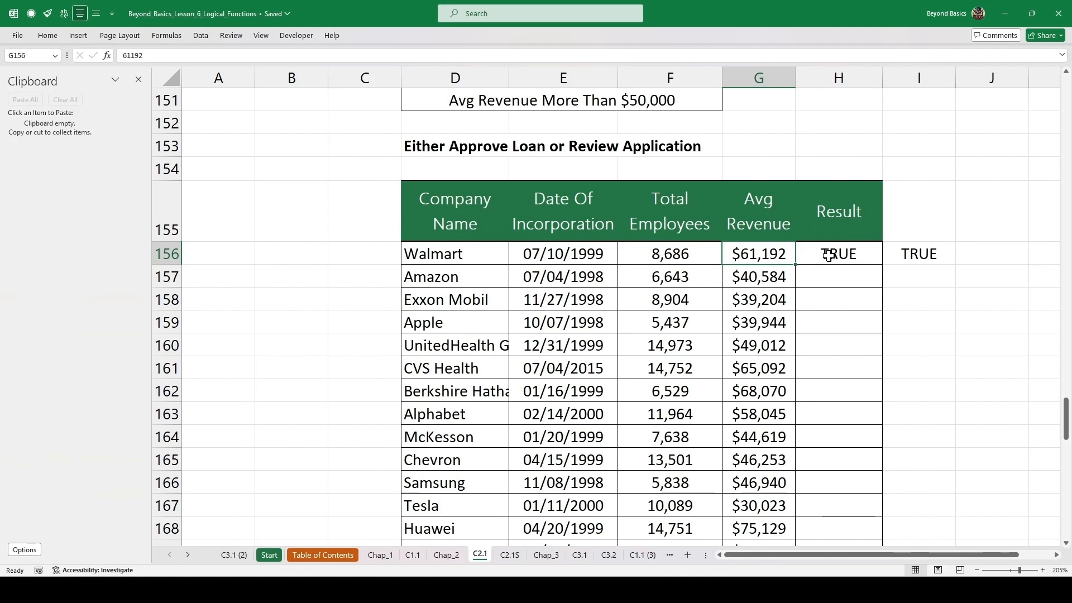
drag(735, 556, 788, 558)
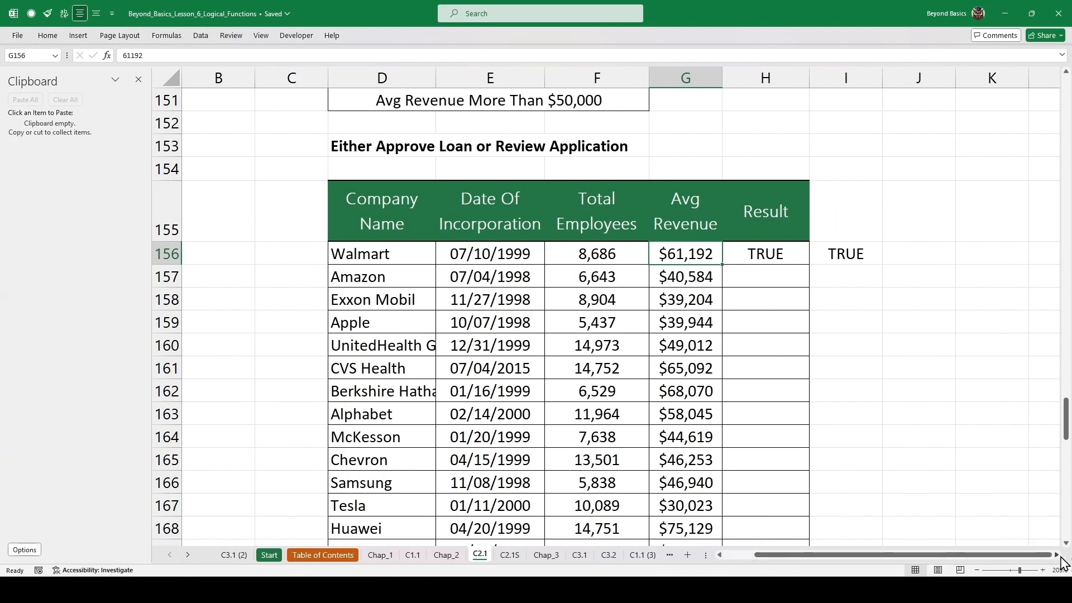
click(1057, 555)
click(1058, 555)
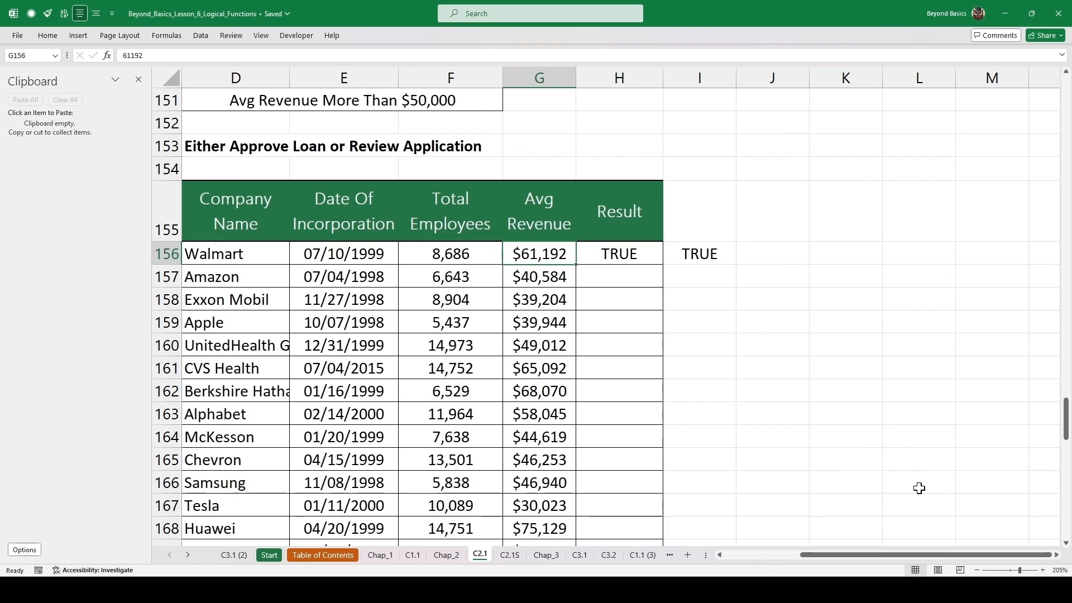
double_click(616, 252)
drag(765, 254, 583, 254)
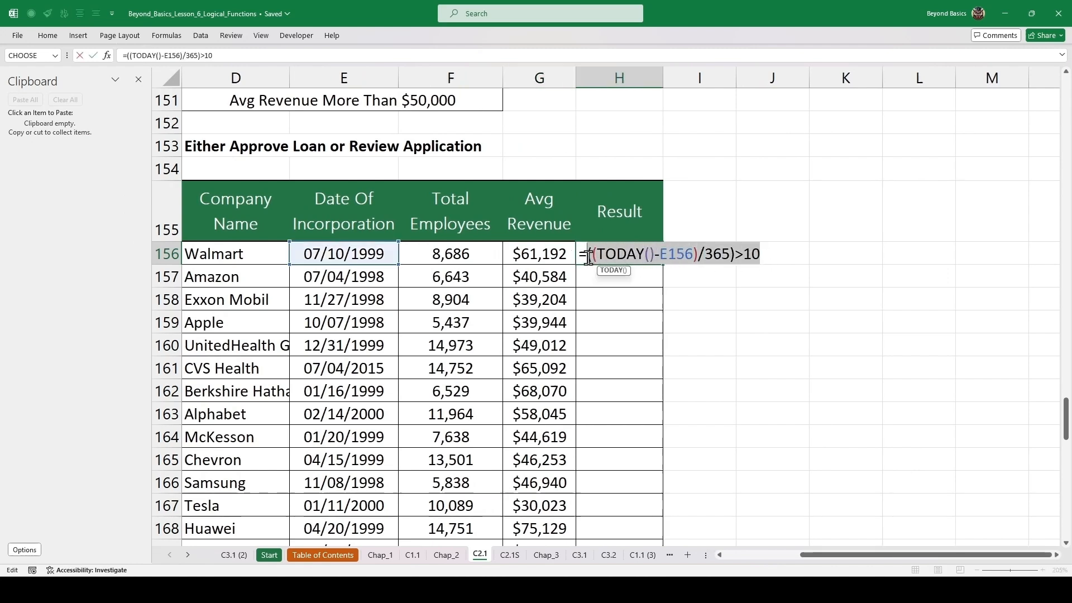
key(ctrl+c)
key(Escape)
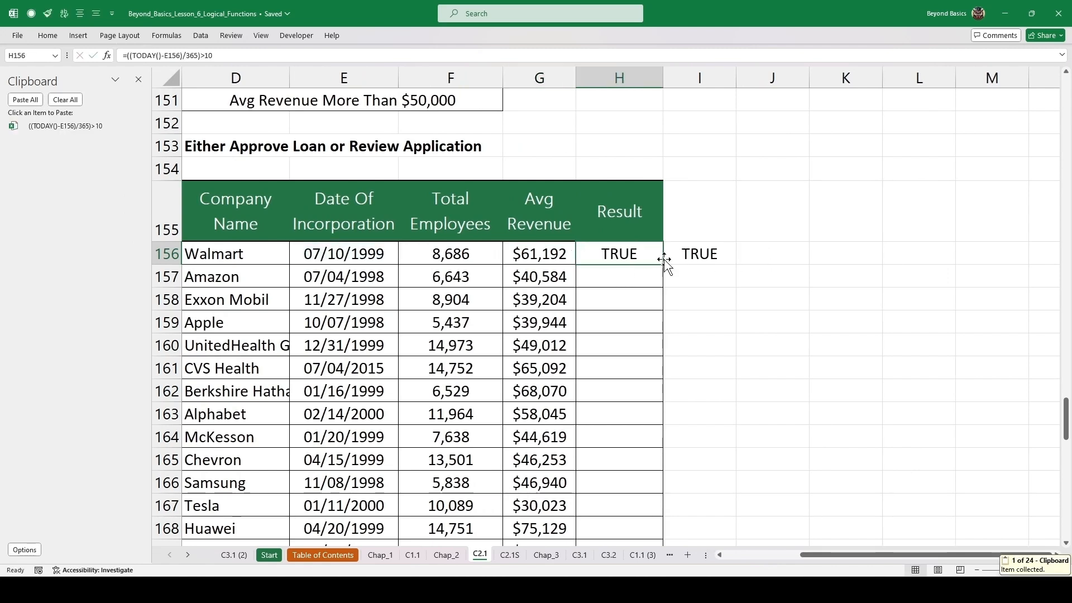
Step: Copy OR(F156>10000,G156>50000) from I156 without its equals sign and clear the contents of H156:I156
double_click(706, 255)
drag(877, 253, 677, 246)
key(ctrl+c)
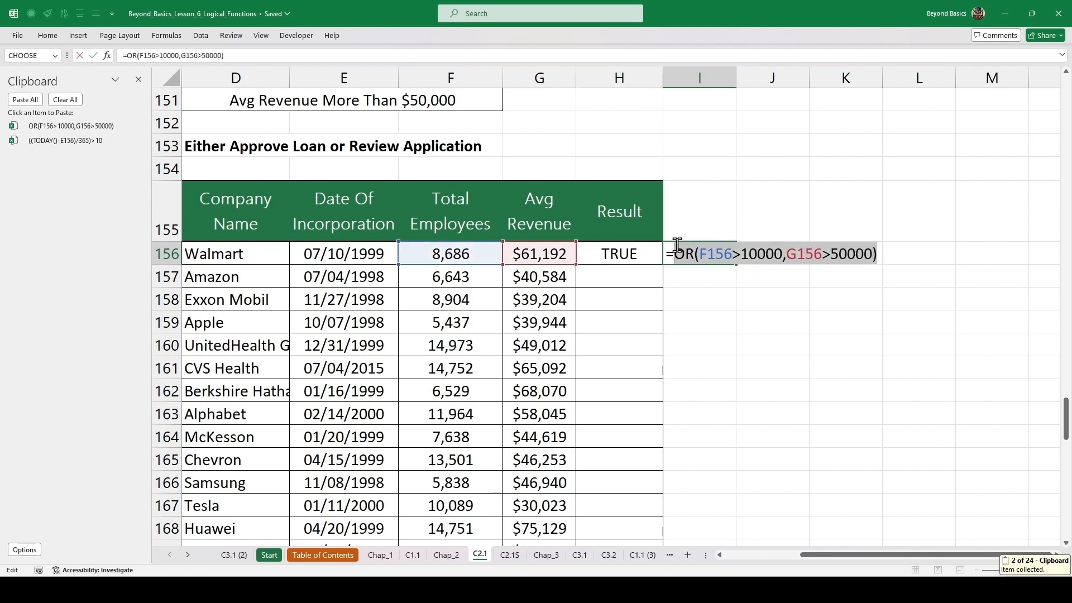
key(Escape)
drag(615, 244, 680, 251)
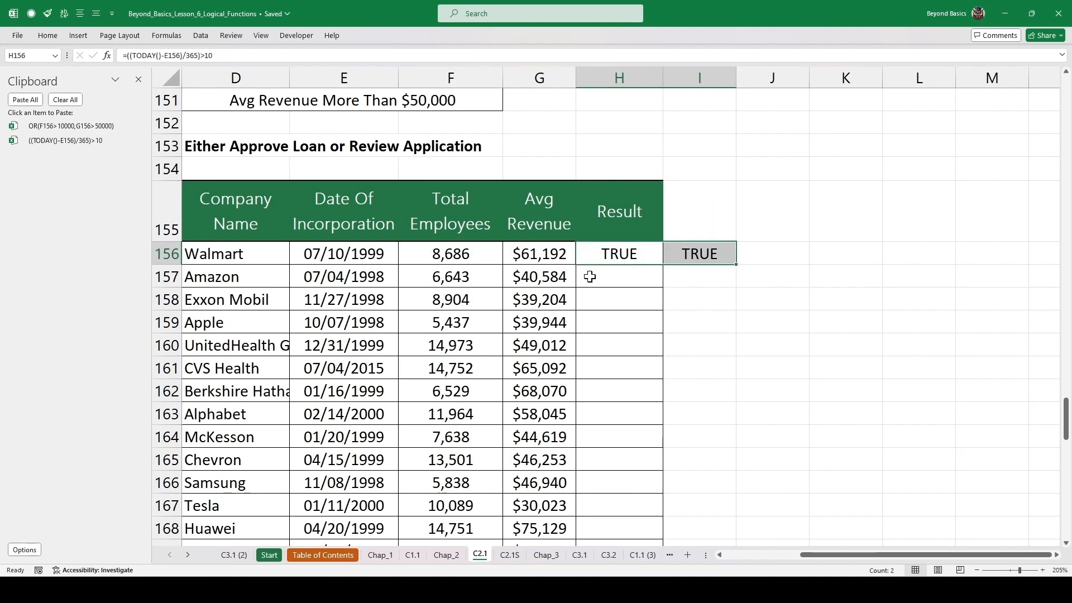
key(Delete)
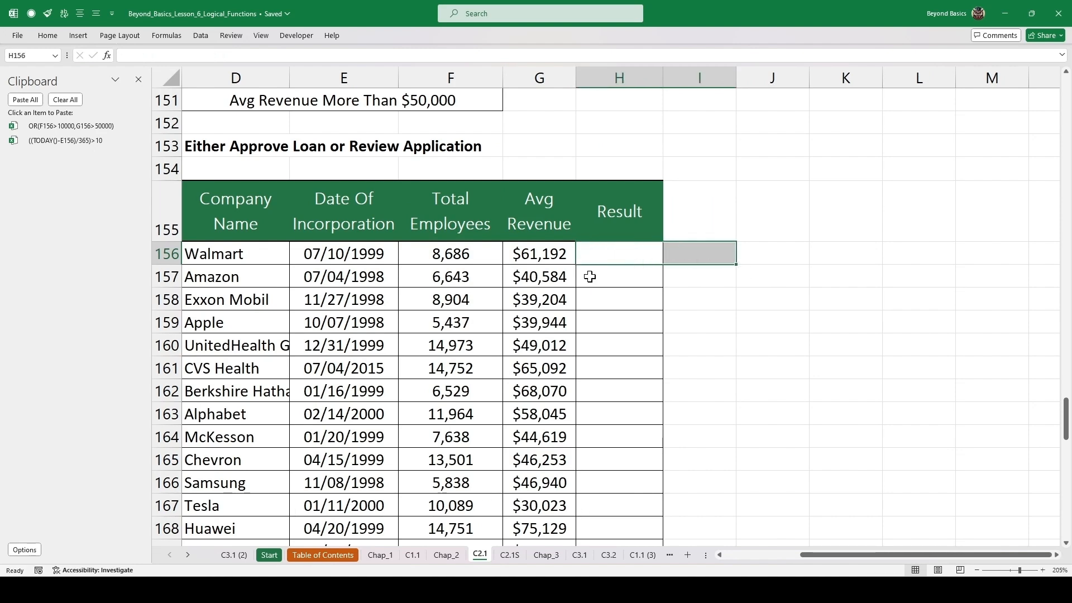
Step: Combine both copied tests in H156 as =AND(((TODAY()-E156)/365)>10,OR(F156>10000,G156>50000)) and close the Office Clipboard
click(614, 253)
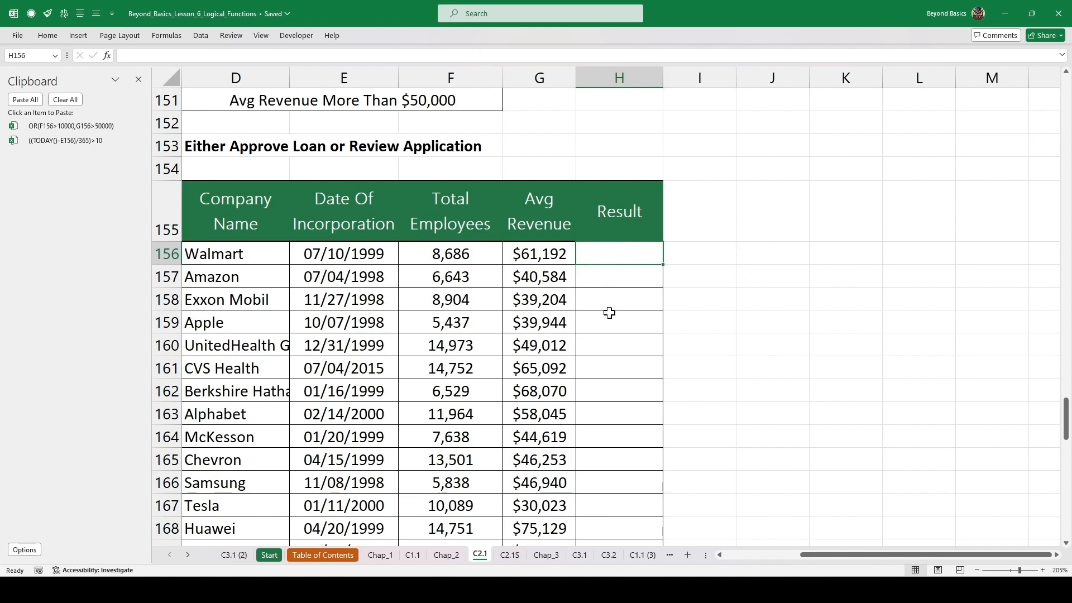
text(=and)
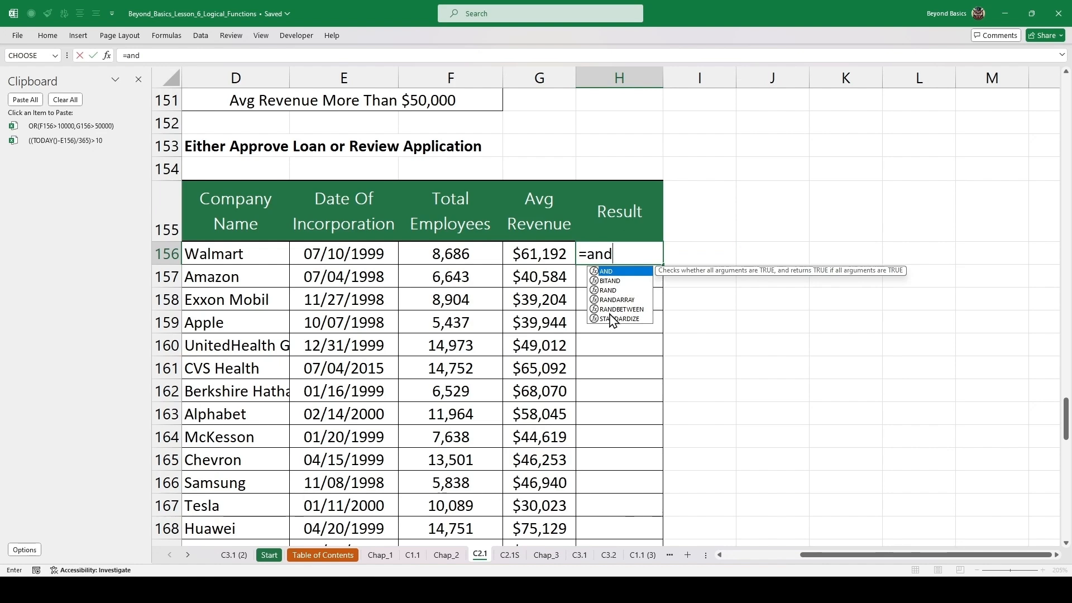
key(Tab)
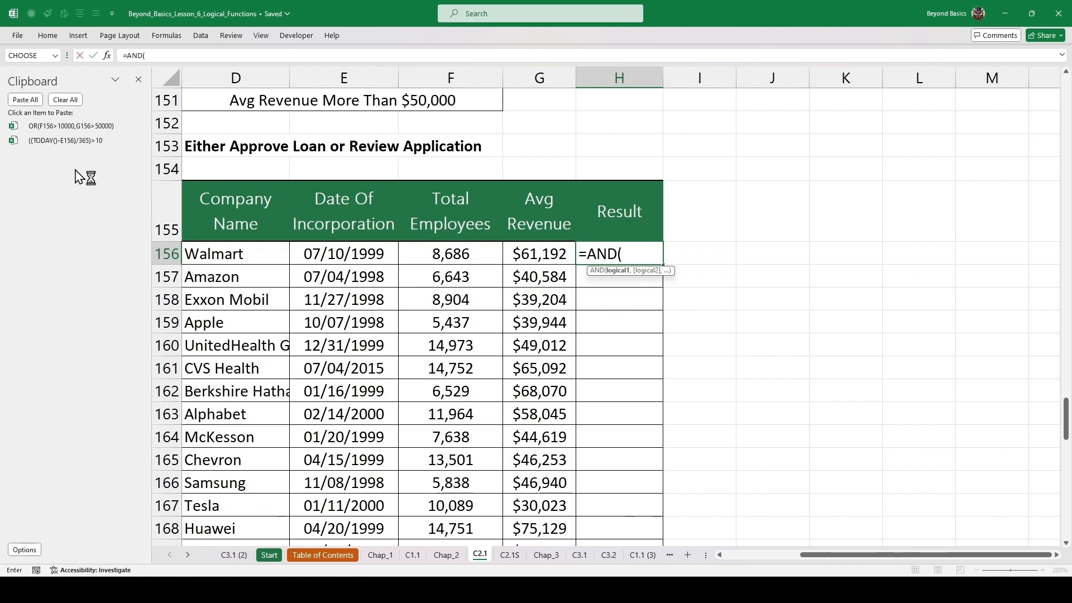
click(63, 141)
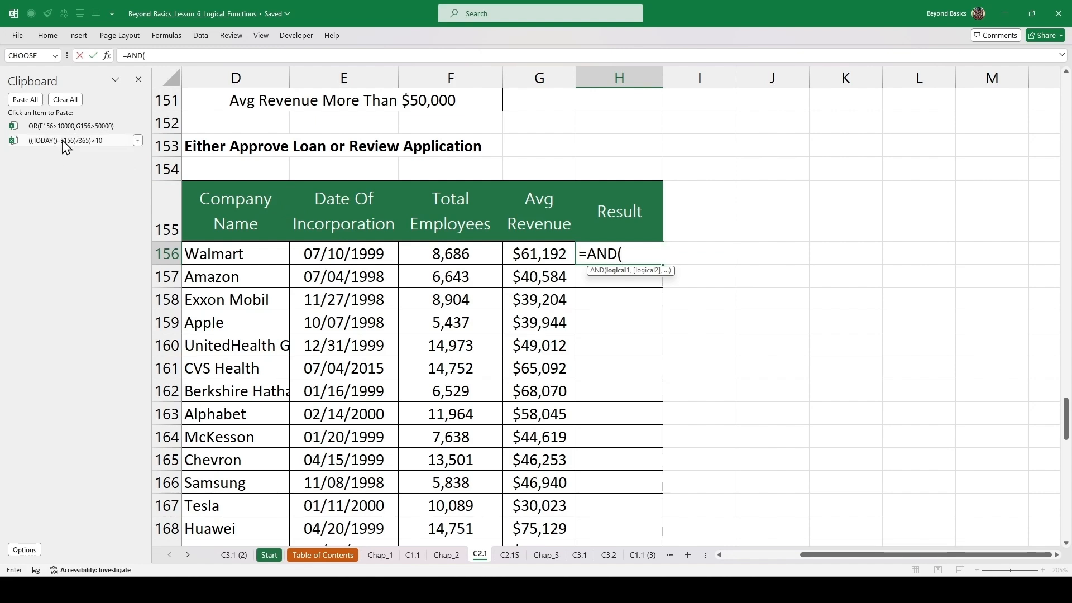
click(65, 142)
text(,)
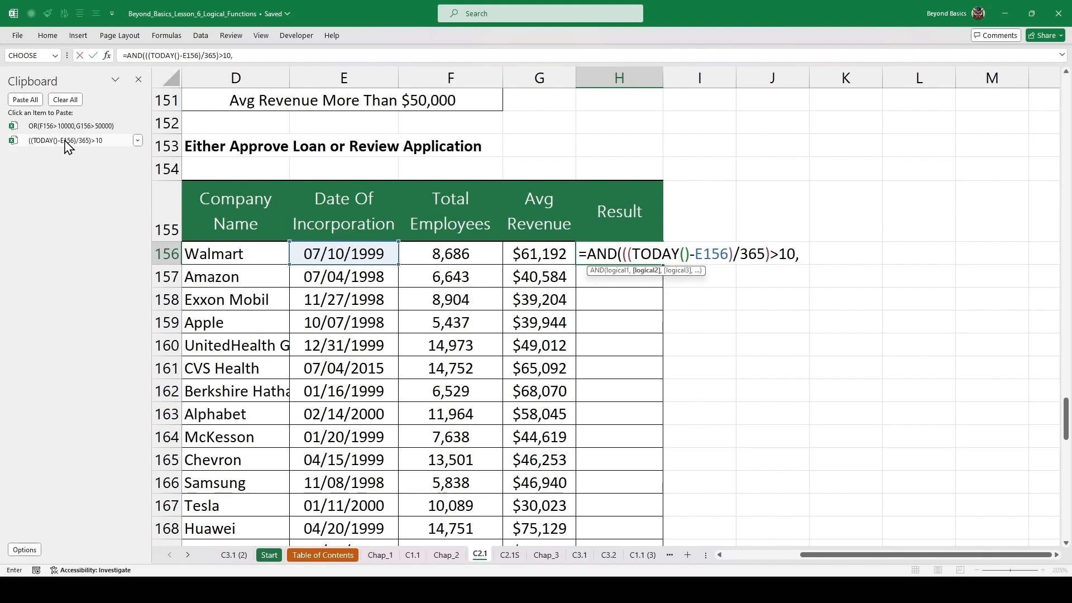
click(59, 128)
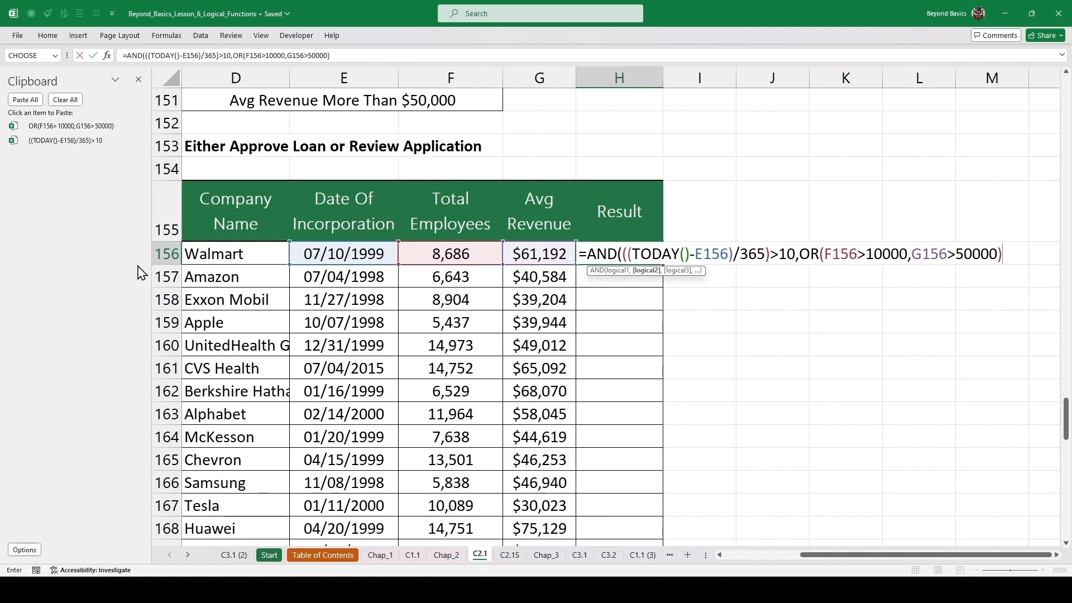
text())
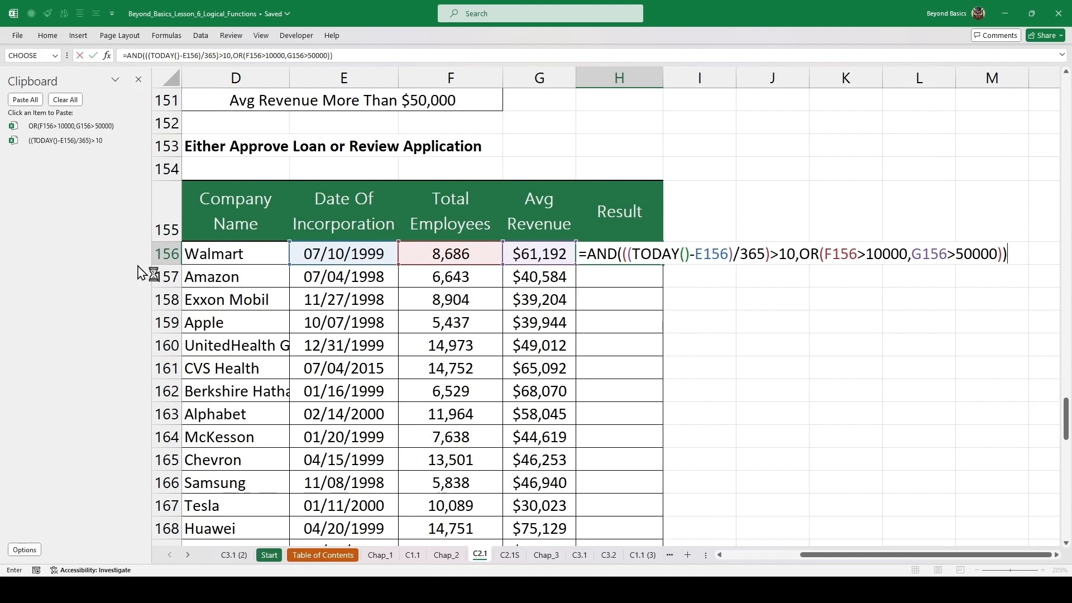
key(ctrl+Return)
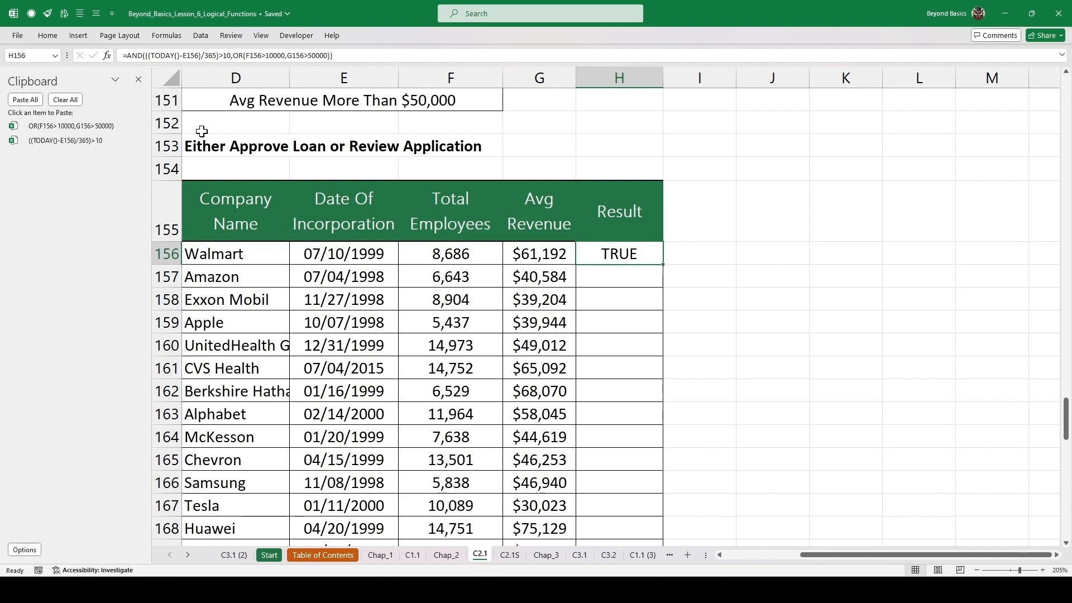
click(138, 80)
drag(912, 563, 806, 568)
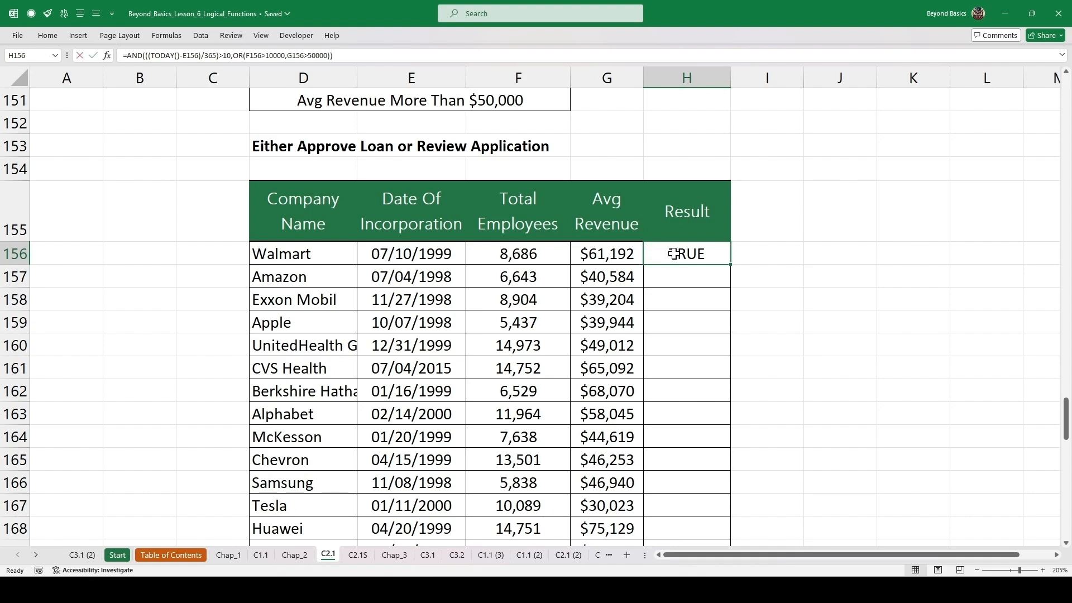
Step: Wrap the AND test in H156 in an IF returning "Approve Loan" if true and "Review Application" if false, and fill it down to H170
double_click(674, 254)
click(658, 253)
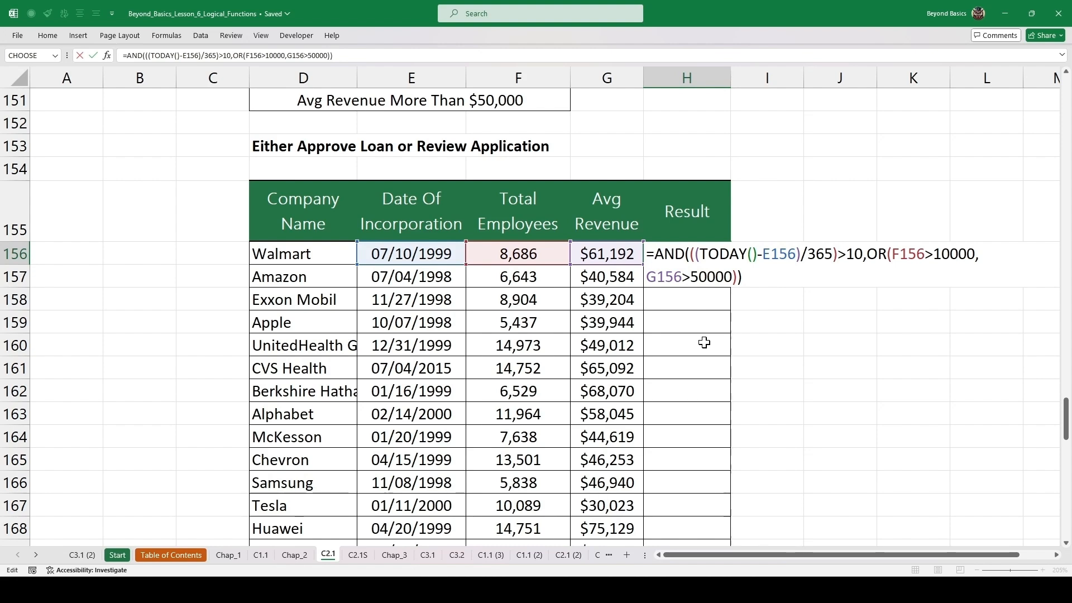
text(IF()
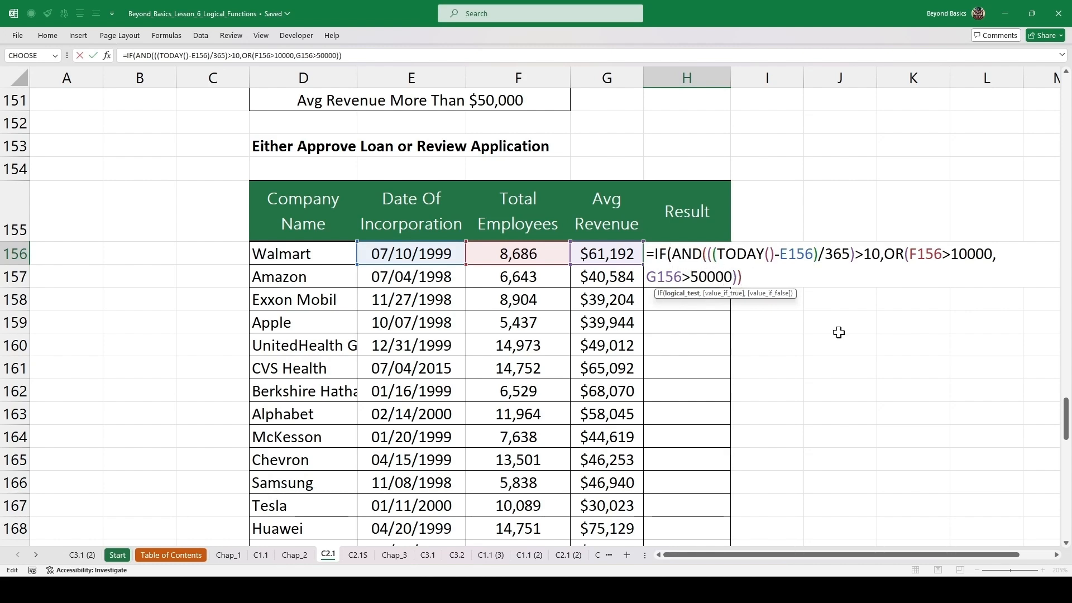
text(,)
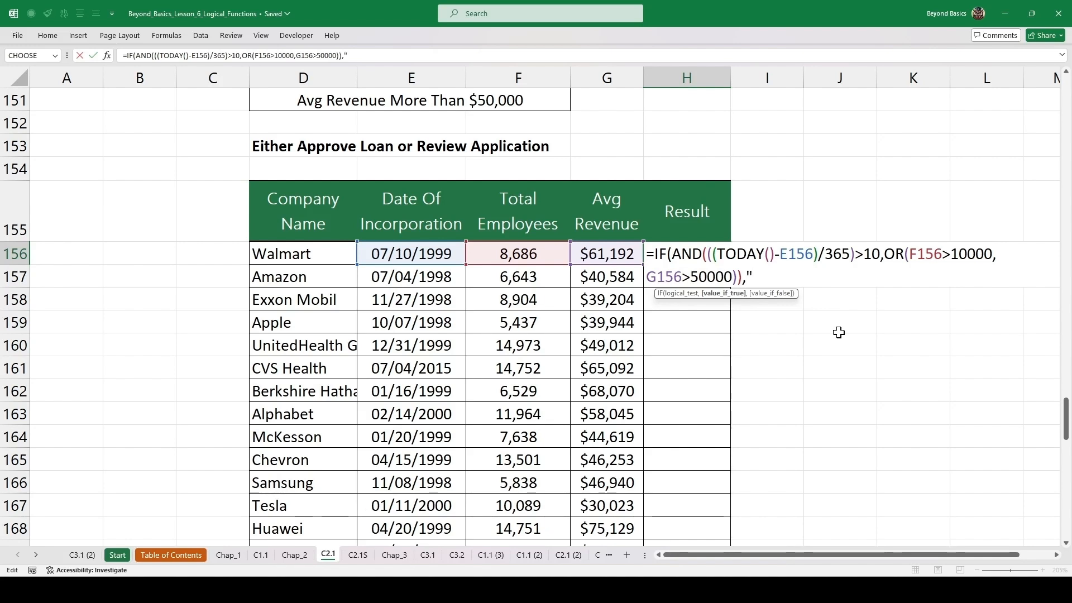
text("Approve Loan)
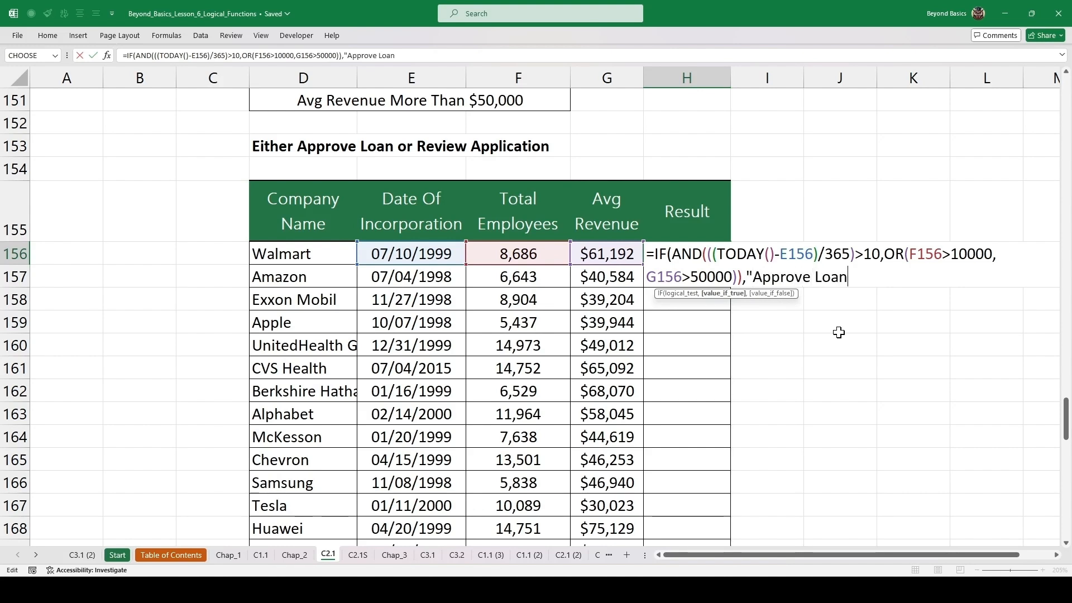
text(","Review )
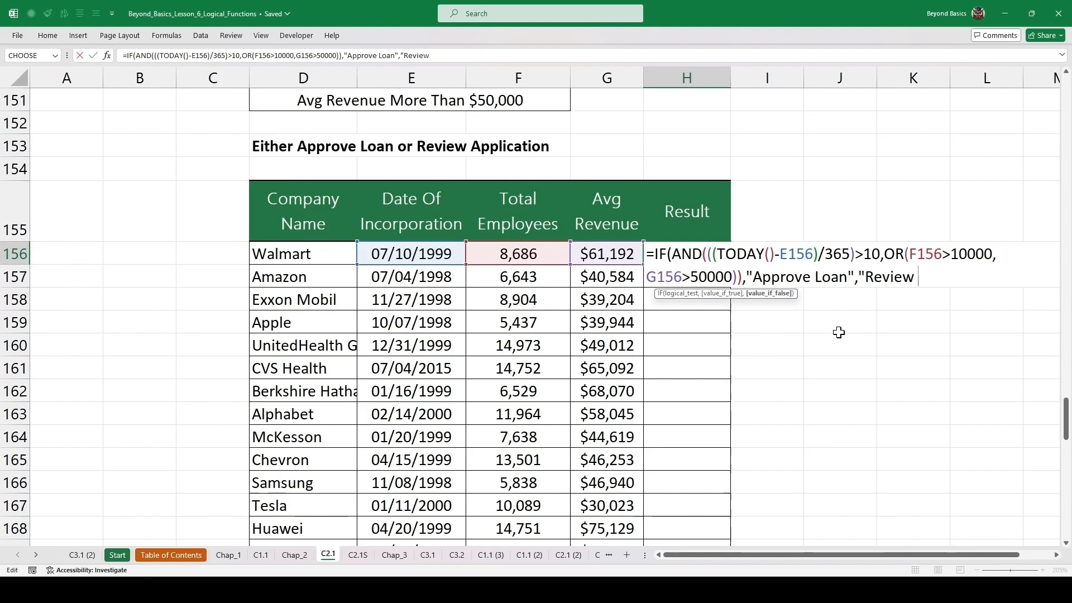
text(Application)
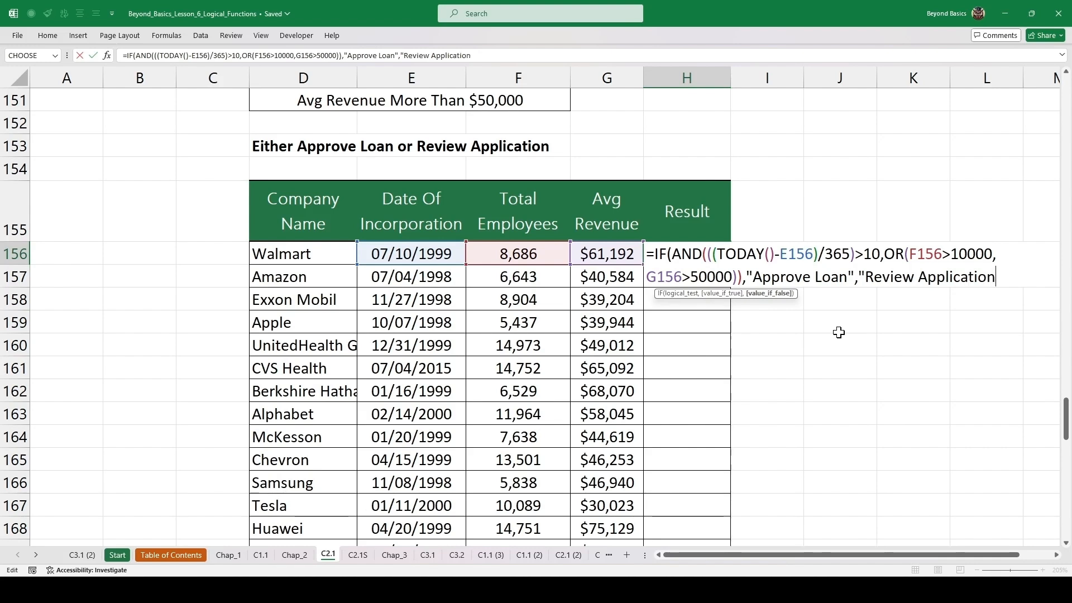
text("))
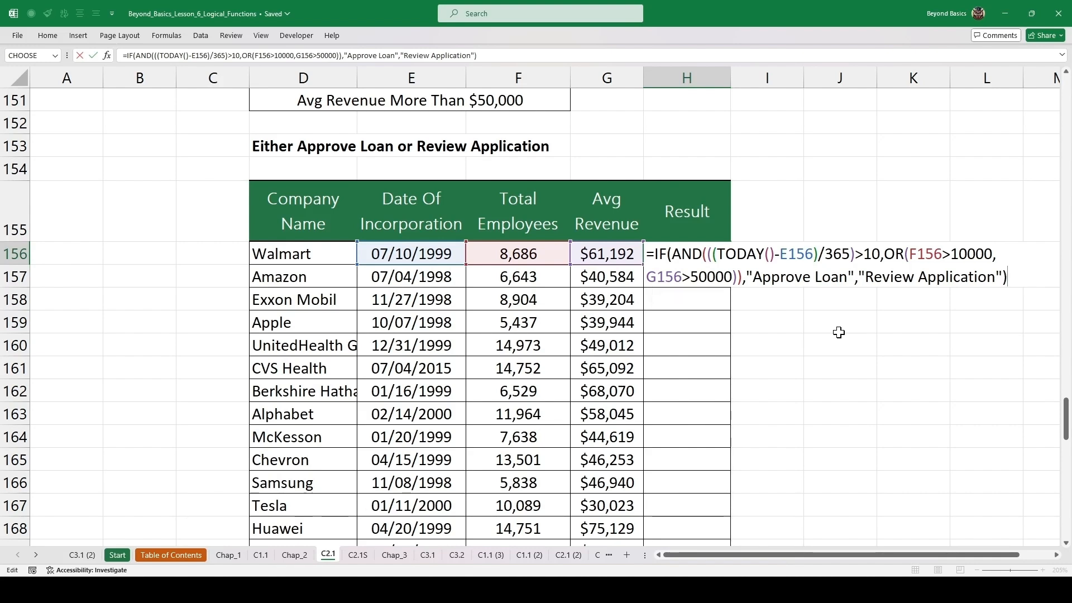
key(ctrl+Return)
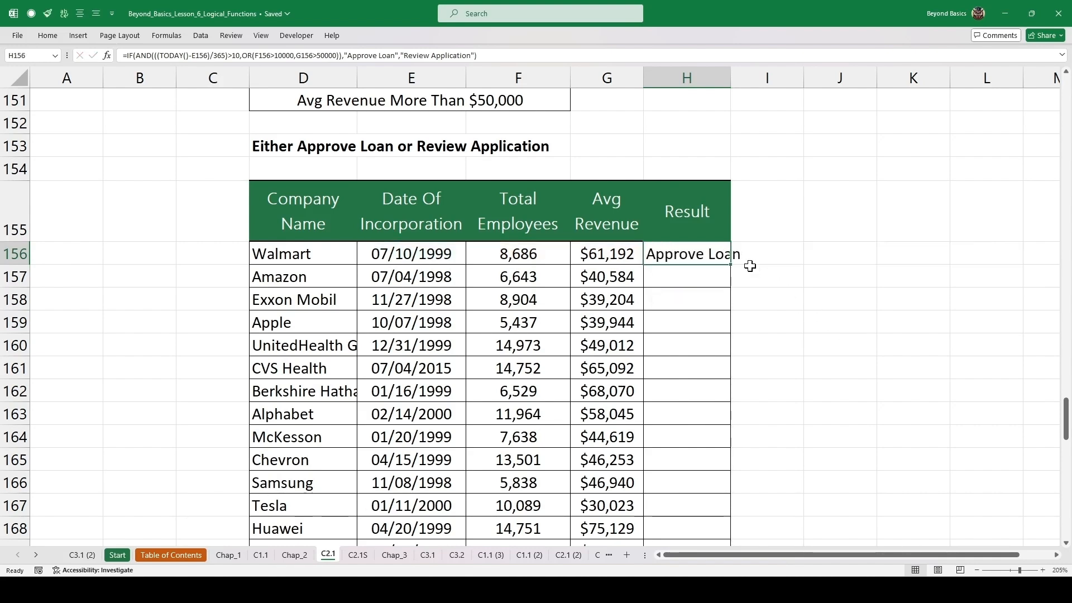
double_click(732, 266)
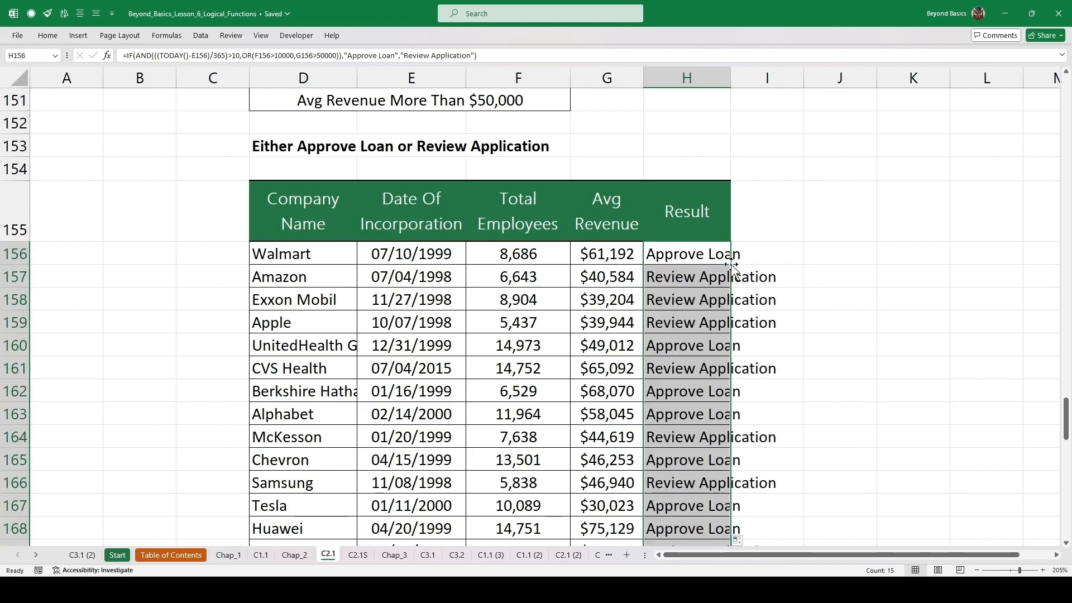
Step: Check the filled loan results against the approval conditions and inspect the Exxon Mobil formula in H158
click(693, 305)
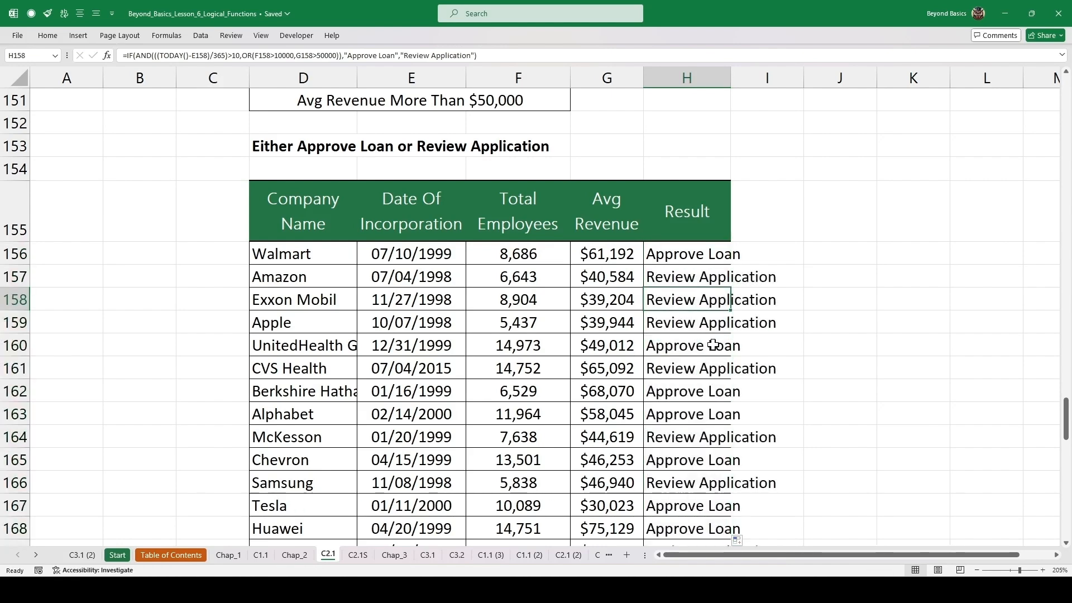
scroll(702, 349, down, 1)
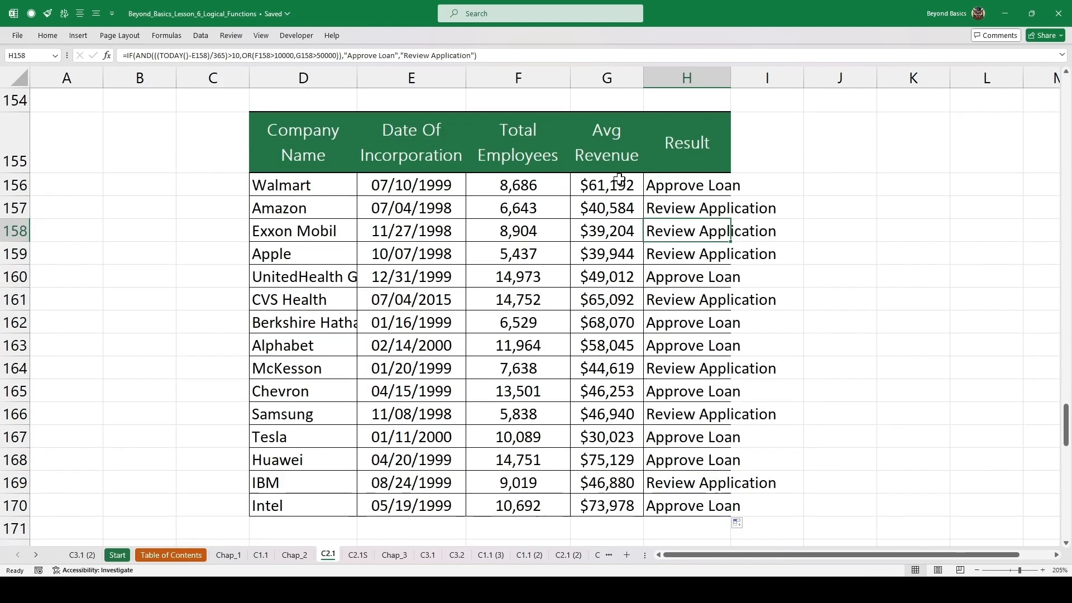
scroll(717, 258, up, 1)
scroll(717, 258, up, 1)
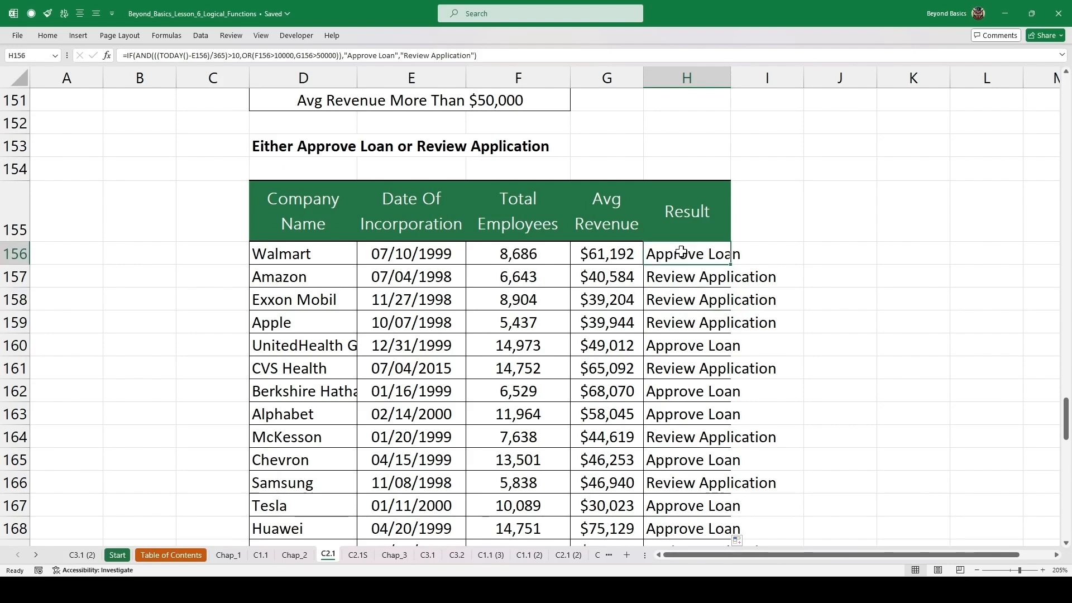
drag(306, 252, 660, 252)
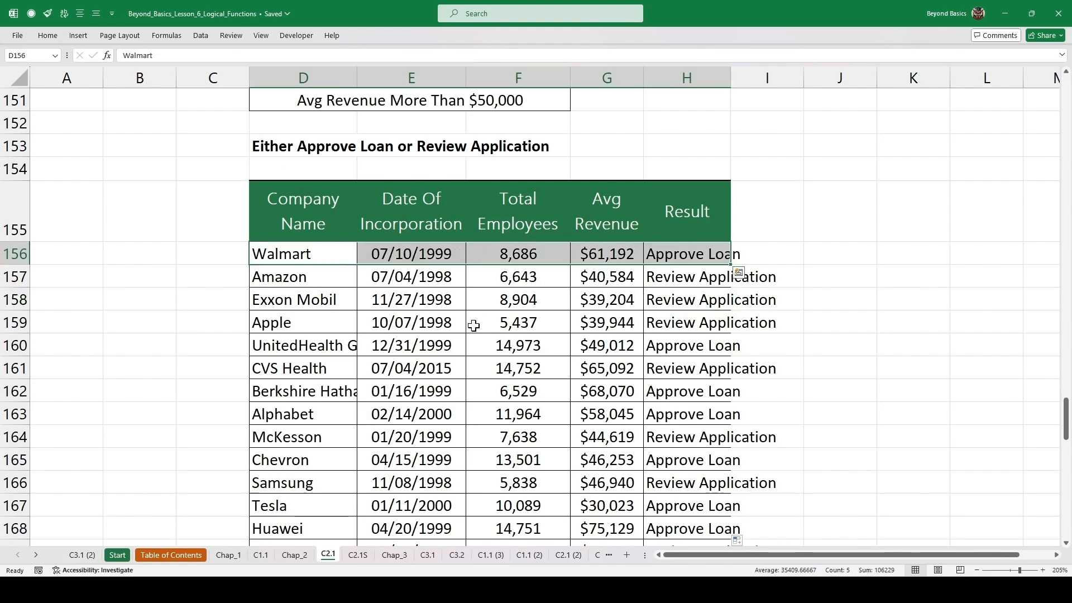
scroll(474, 320, up, 2)
drag(450, 151, 412, 156)
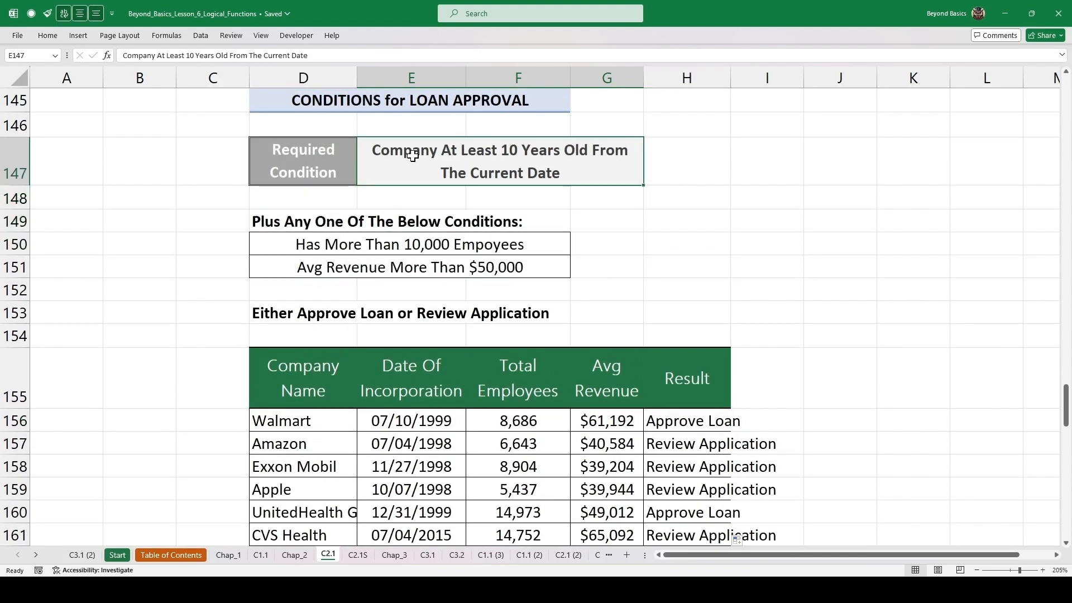
scroll(574, 244, down, 2)
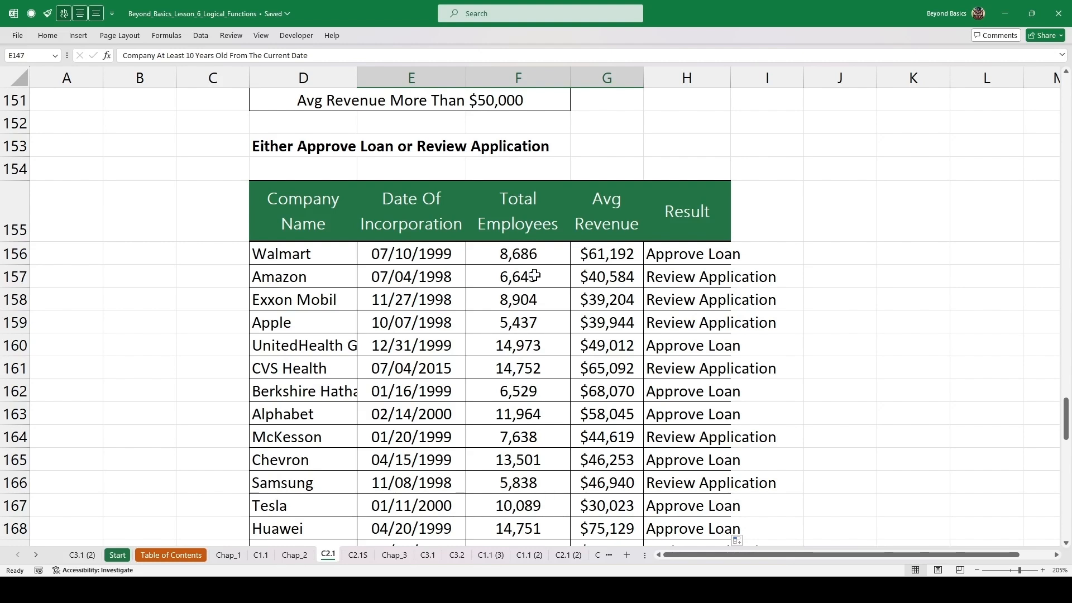
double_click(724, 304)
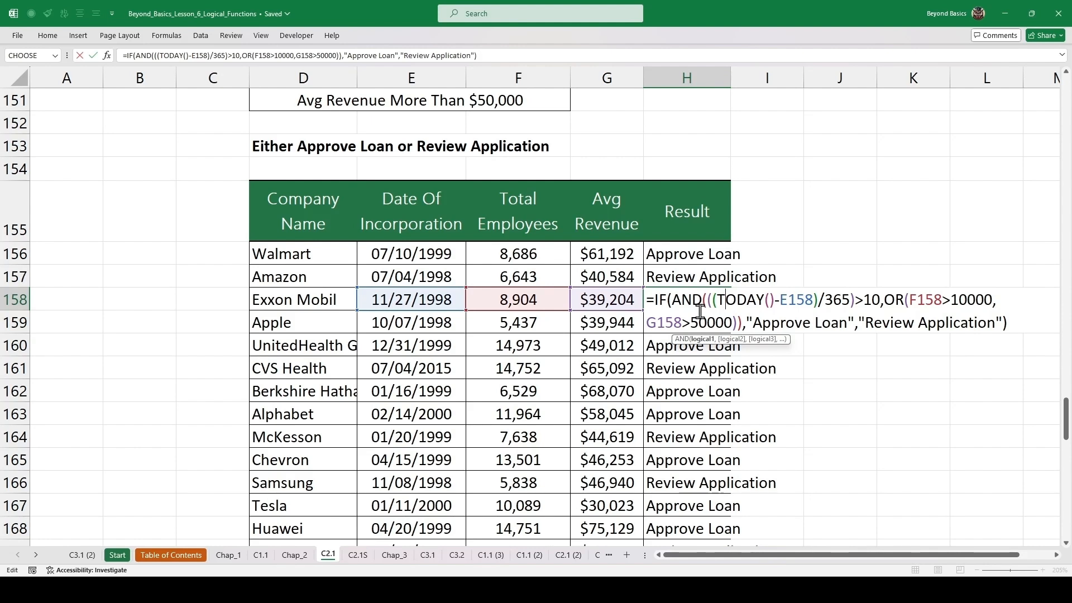
key(Escape)
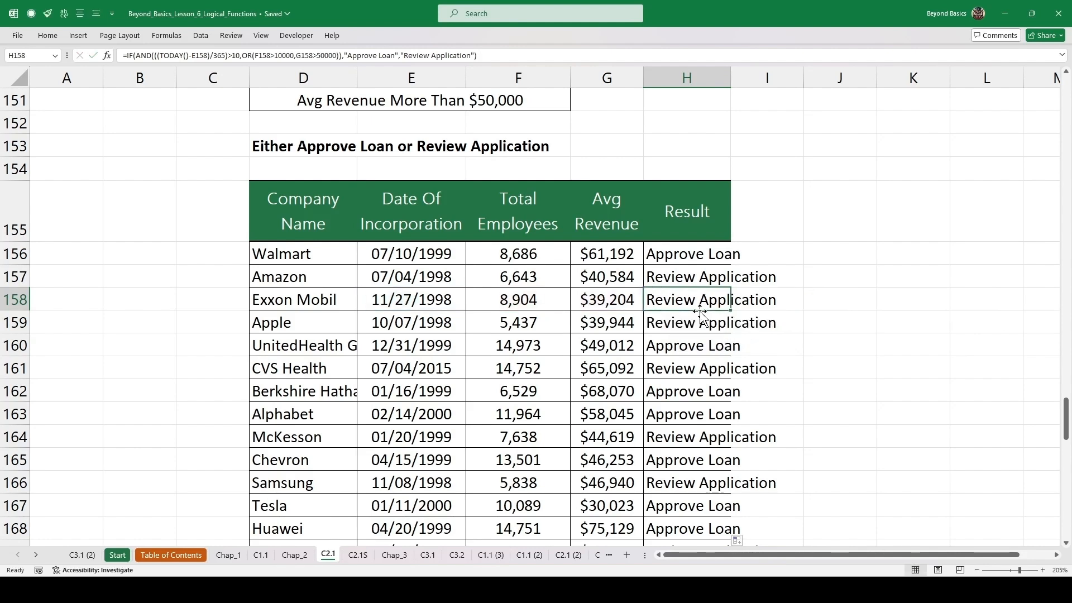
Step: In Complex Example #2, calculate the Term 1 average in E196 with =AVERAGE(E182:E194)
key(alt)
scroll(691, 309, down, 8)
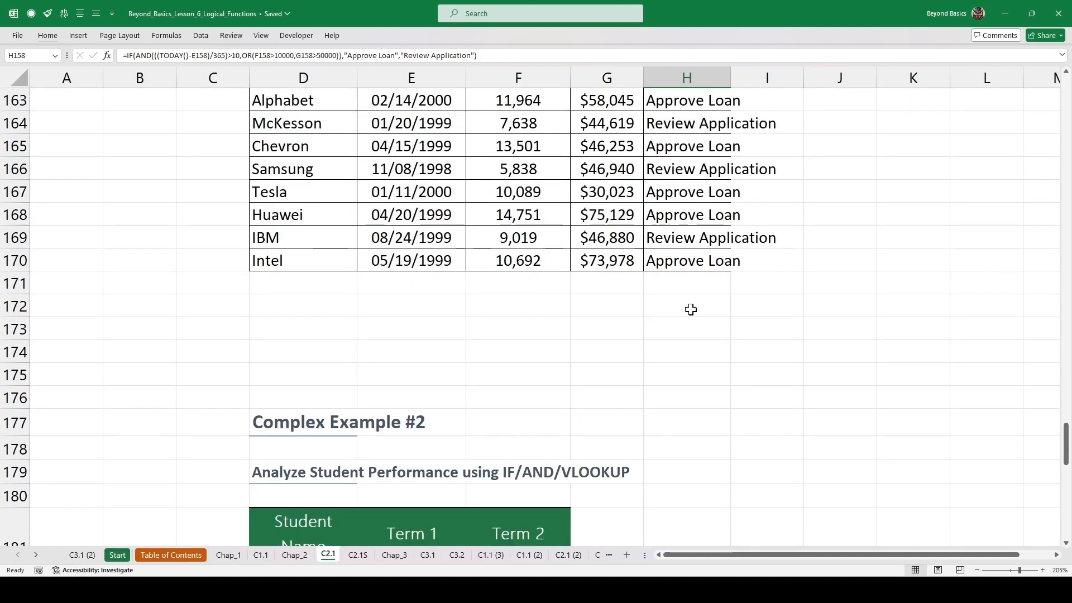
scroll(691, 309, up, 1)
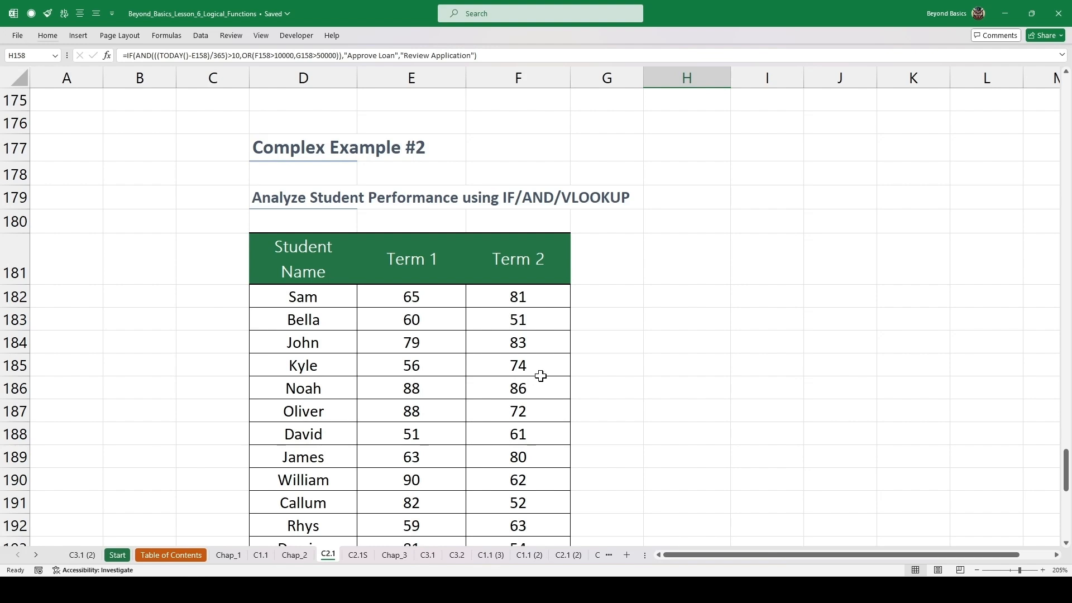
scroll(584, 347, down, 1)
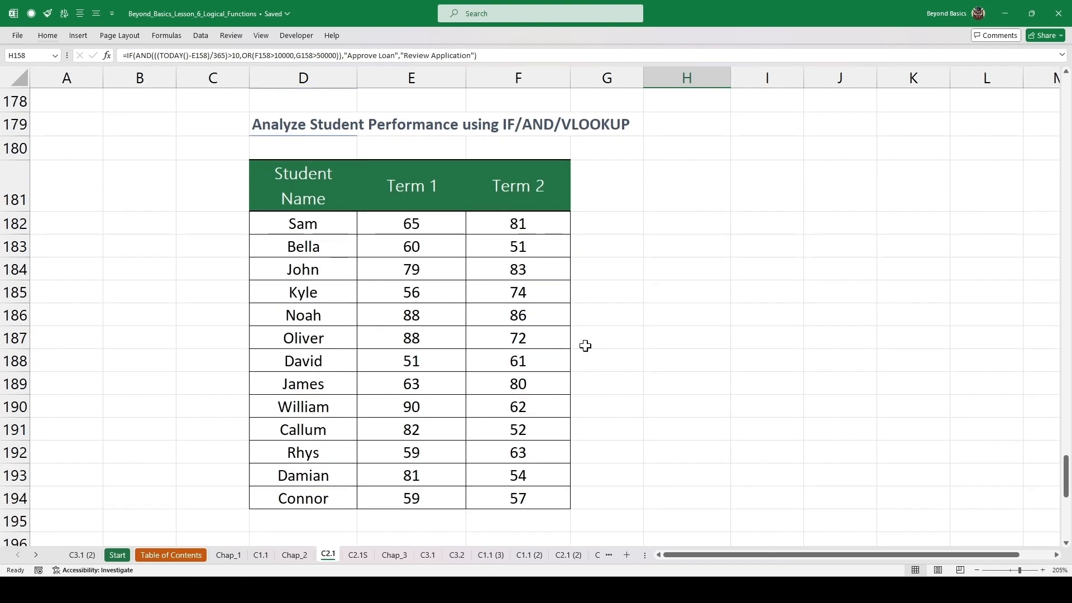
scroll(584, 345, down, 1)
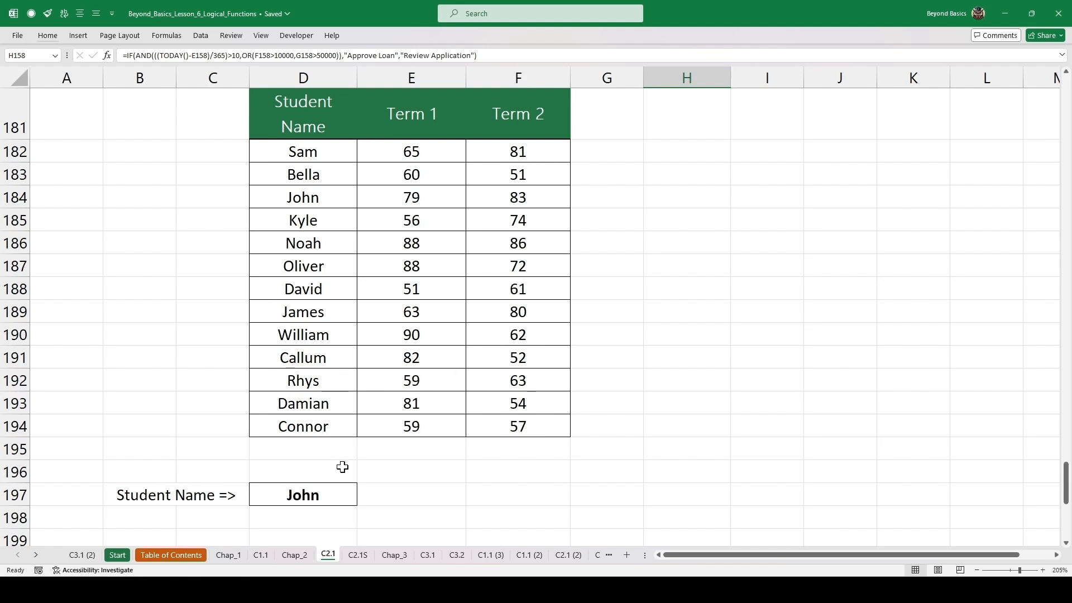
click(398, 472)
text(=AVERA)
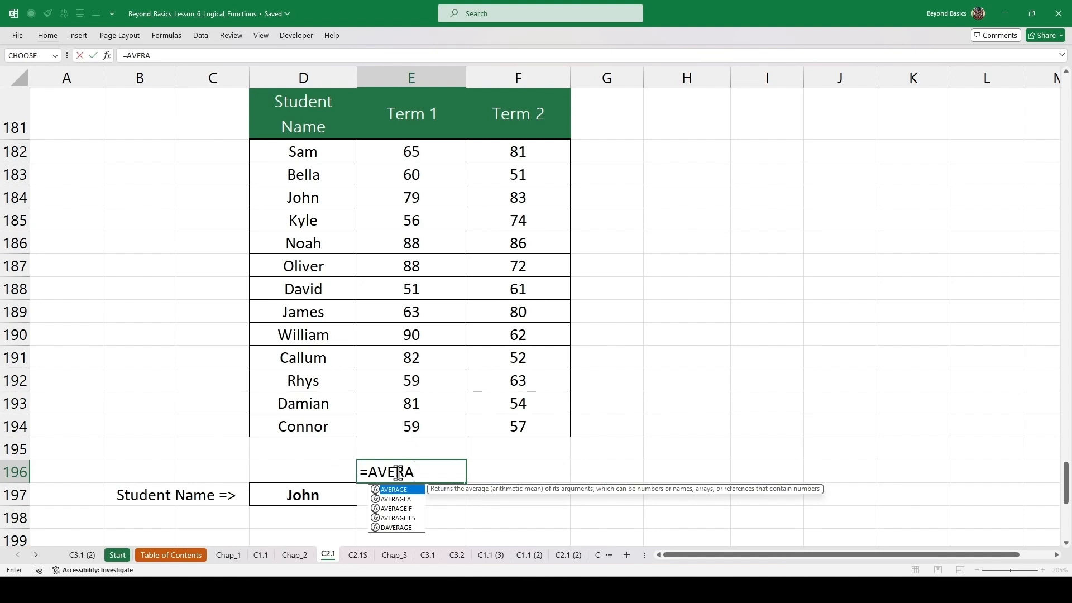
key(Tab)
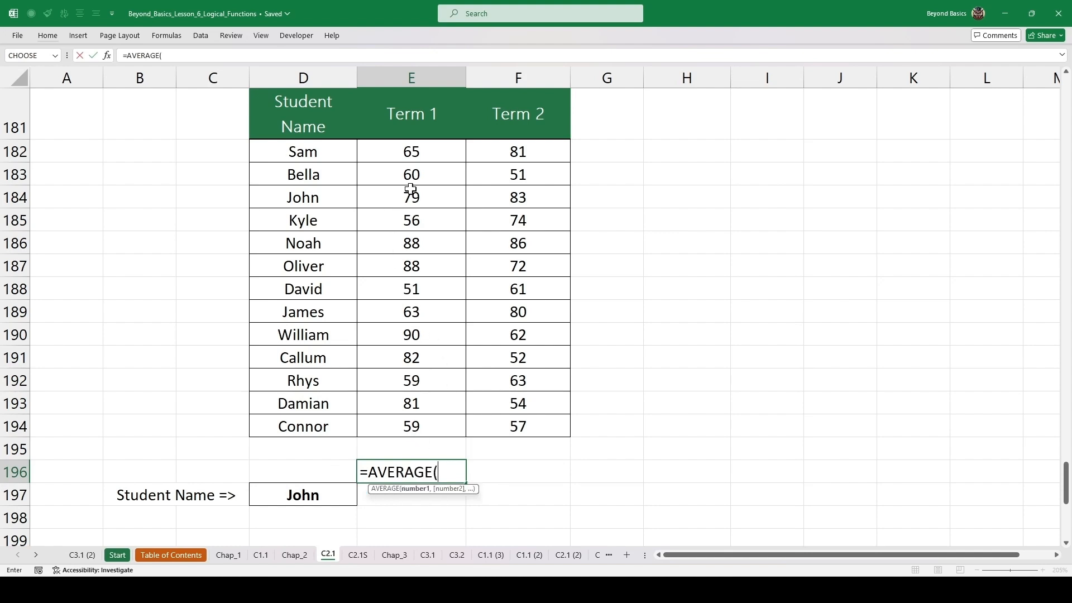
drag(429, 150, 429, 428)
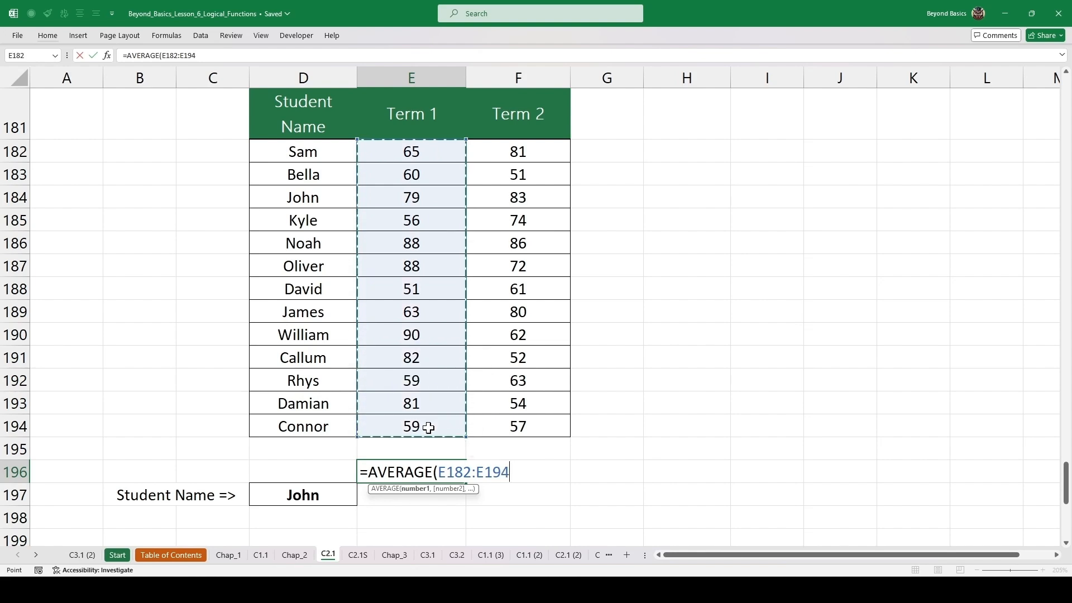
key(ctrl+Return)
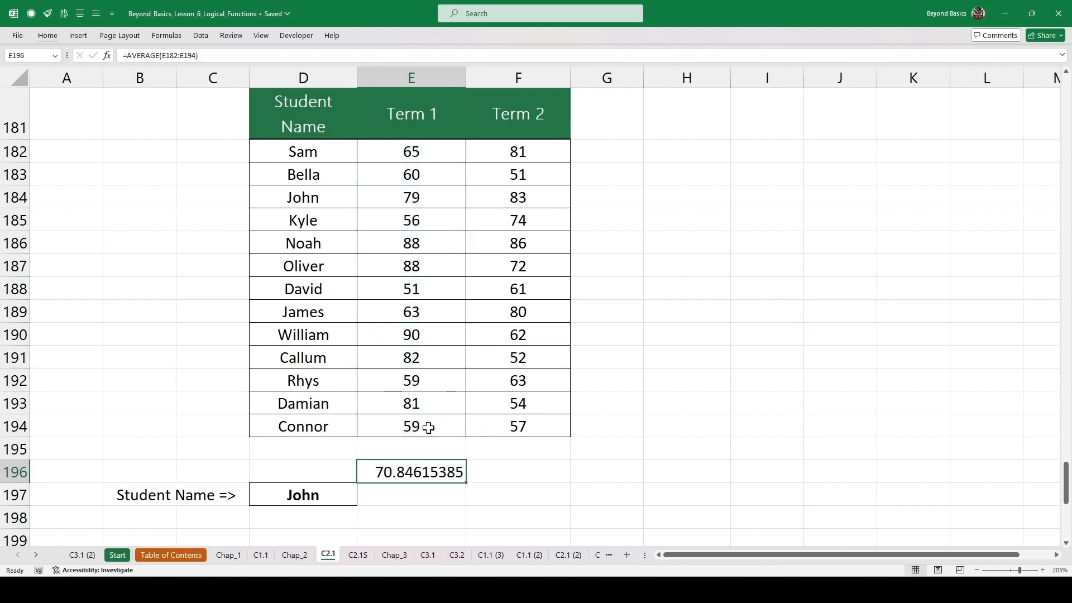
Step: Fill the average formula from E196 into F196 for Term 2 and check the range it references
key(Right)
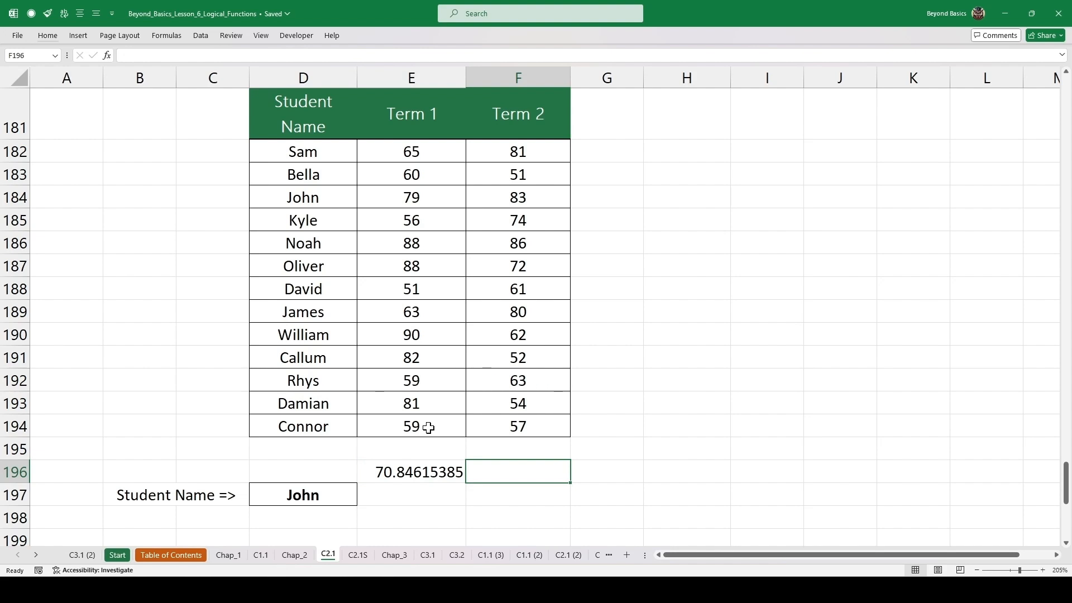
key(ctrl+r)
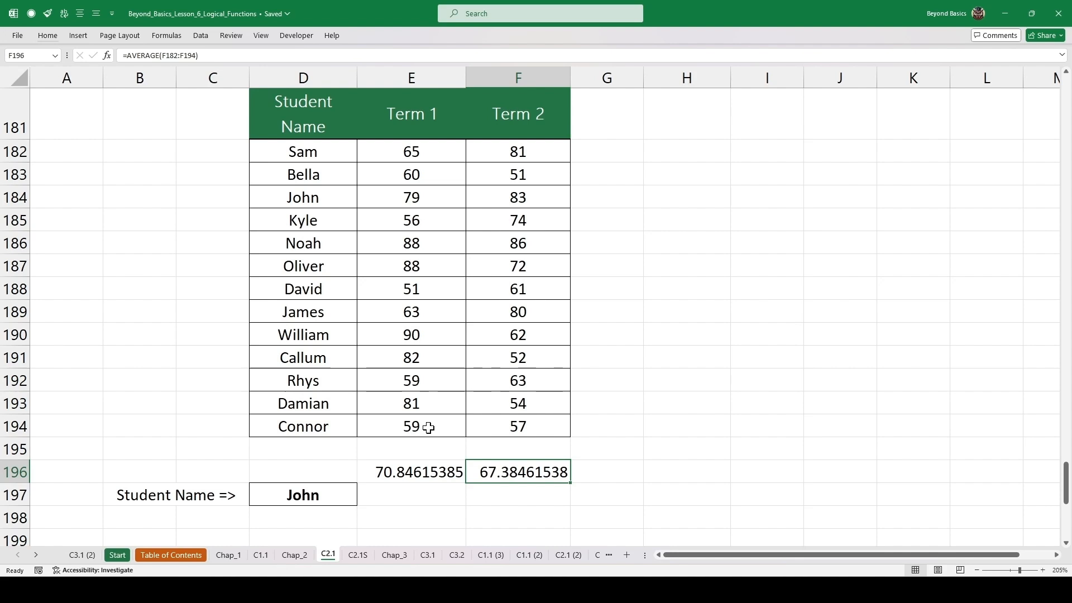
key(F2)
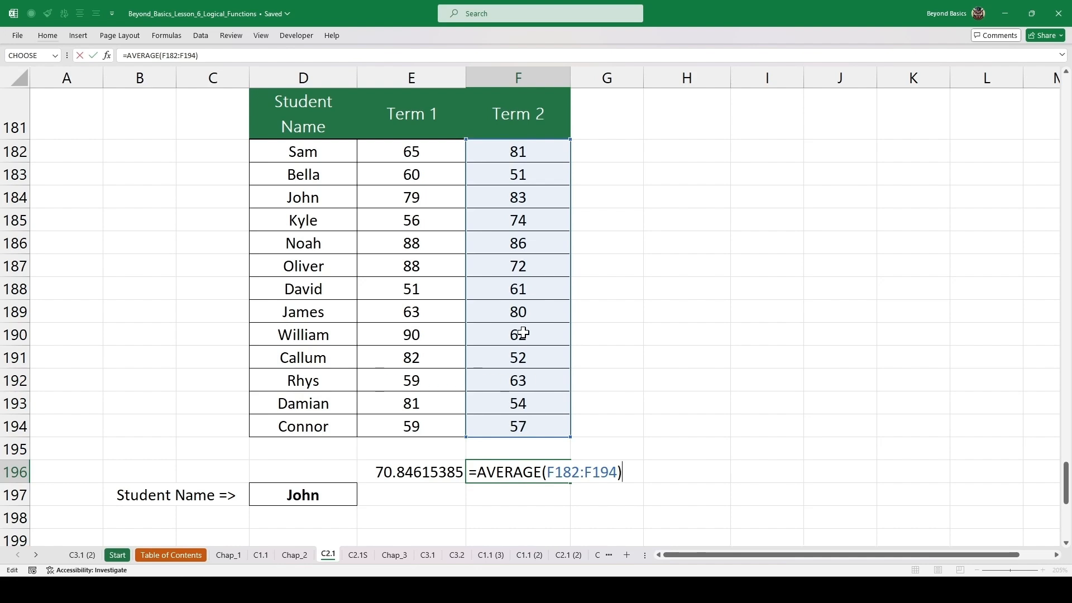
key(Escape)
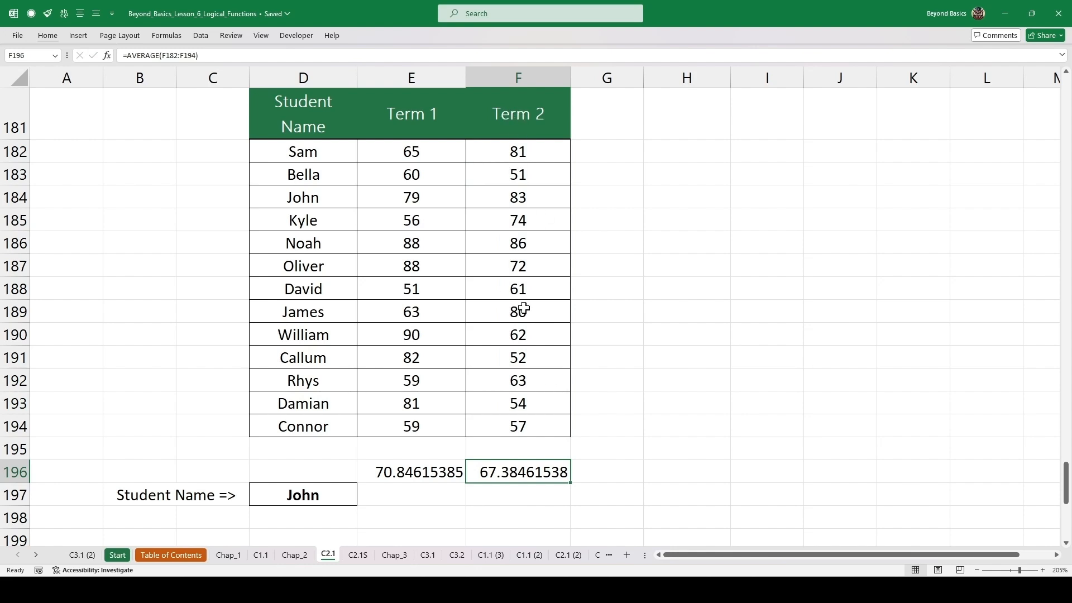
Step: View the list of selectable student names in D197 and close it without changing the selection
click(406, 493)
scroll(443, 371, down, 1)
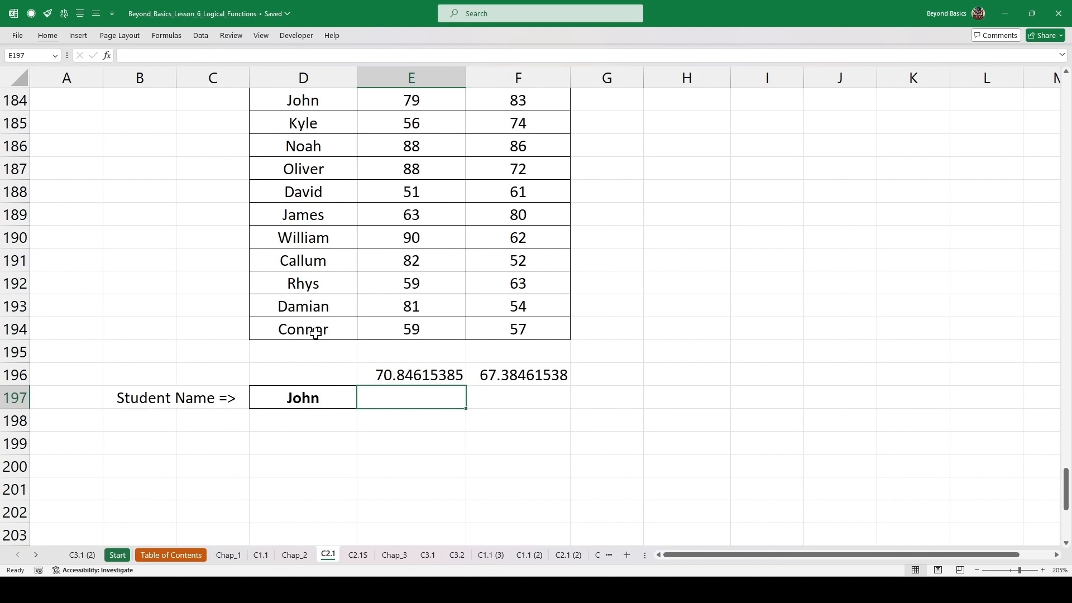
click(318, 404)
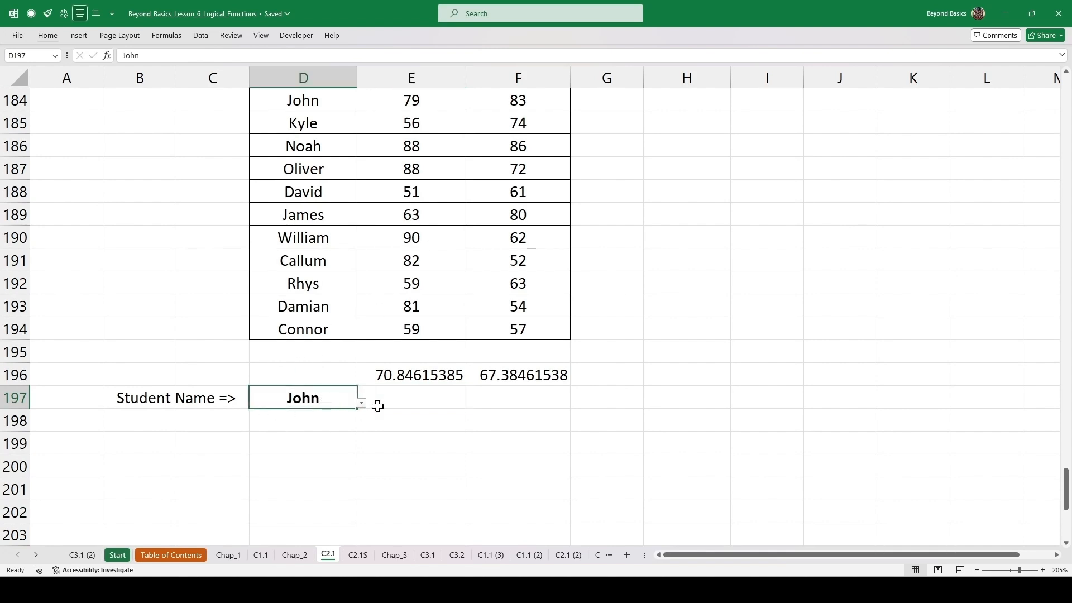
click(363, 404)
click(506, 416)
Step: In E197, look up the selected student's Term 1 score with =VLOOKUP(D197,D181:F194,2,0)
click(416, 398)
text(=)
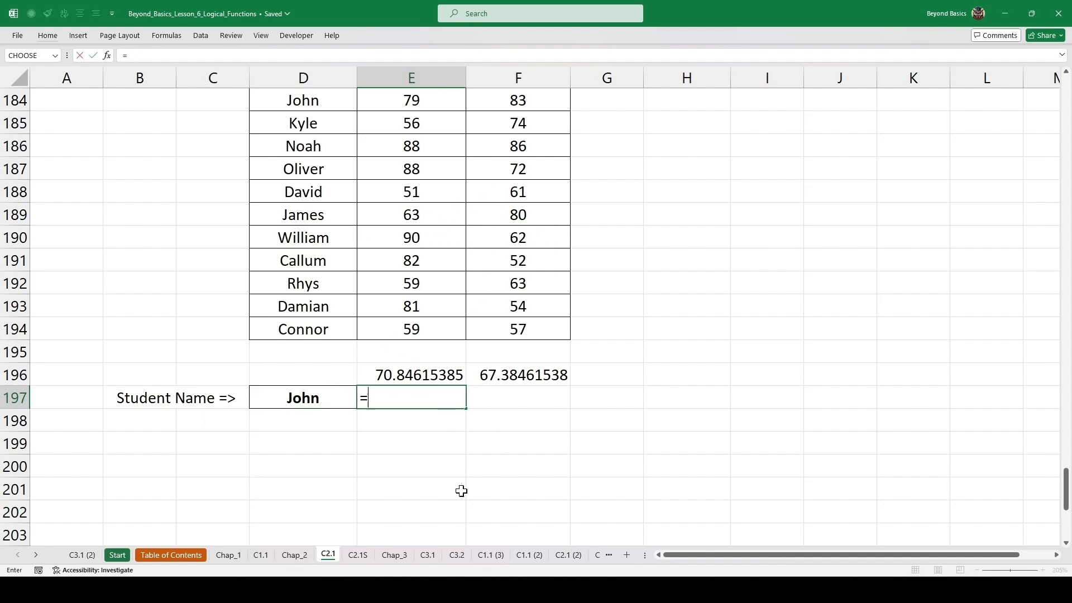
text(VLOO)
key(Tab)
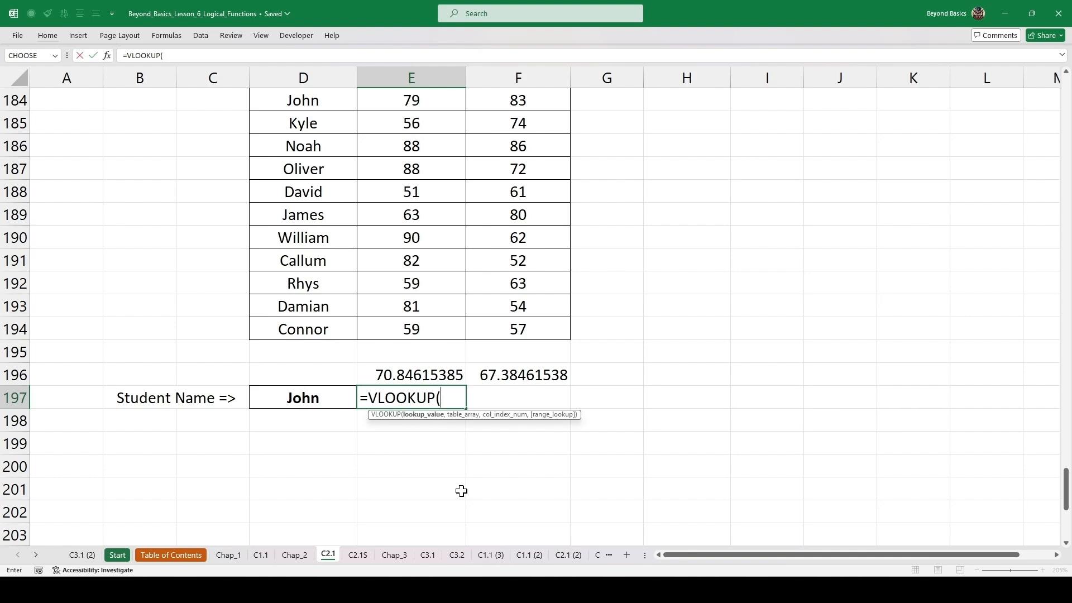
click(313, 396)
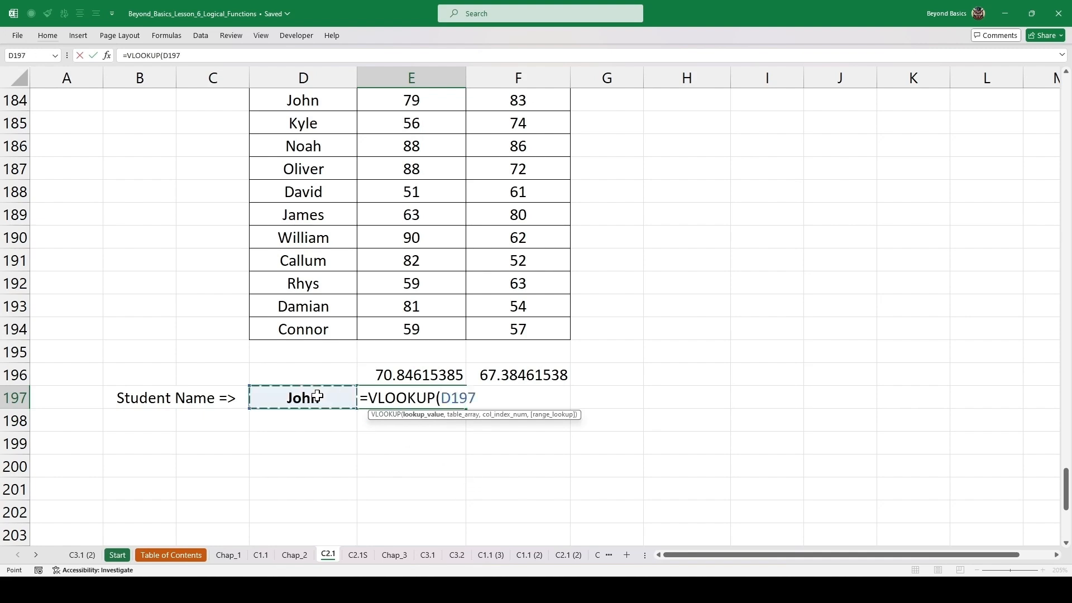
text(,)
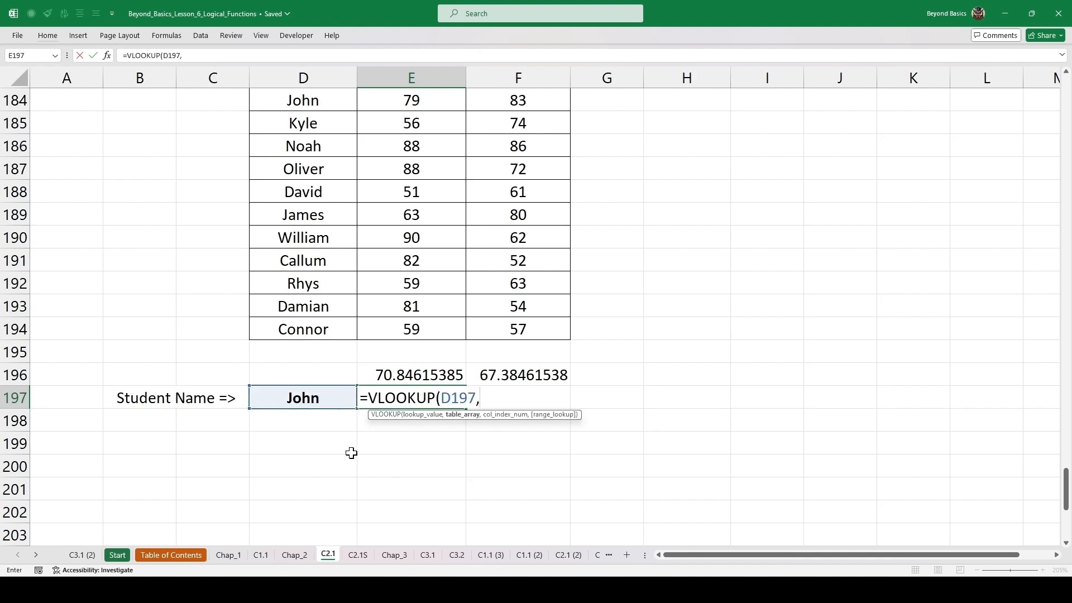
scroll(450, 330, up, 1)
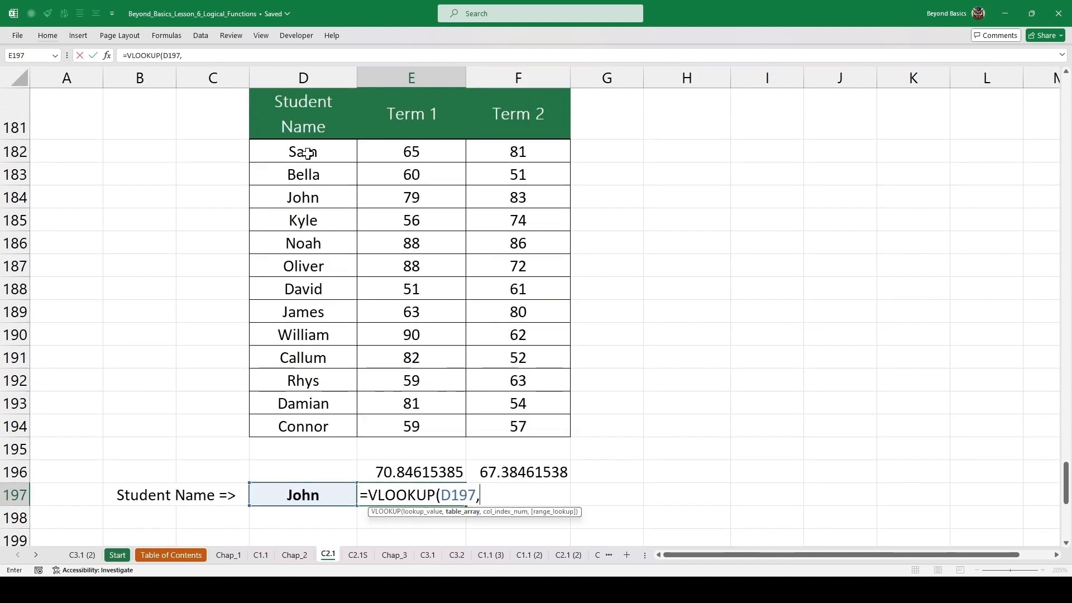
drag(304, 120, 517, 426)
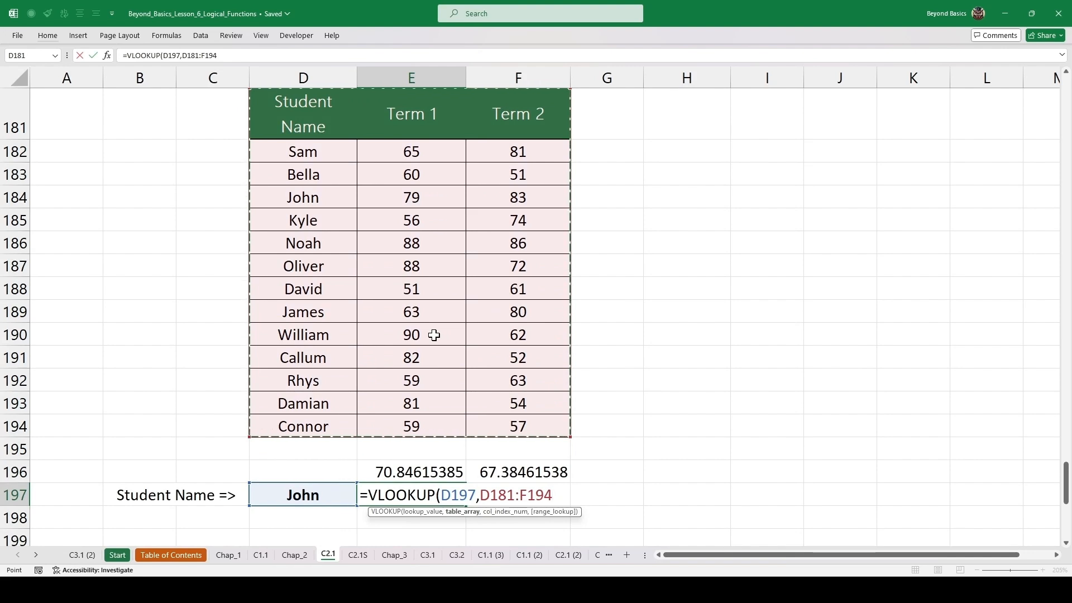
text(,2)
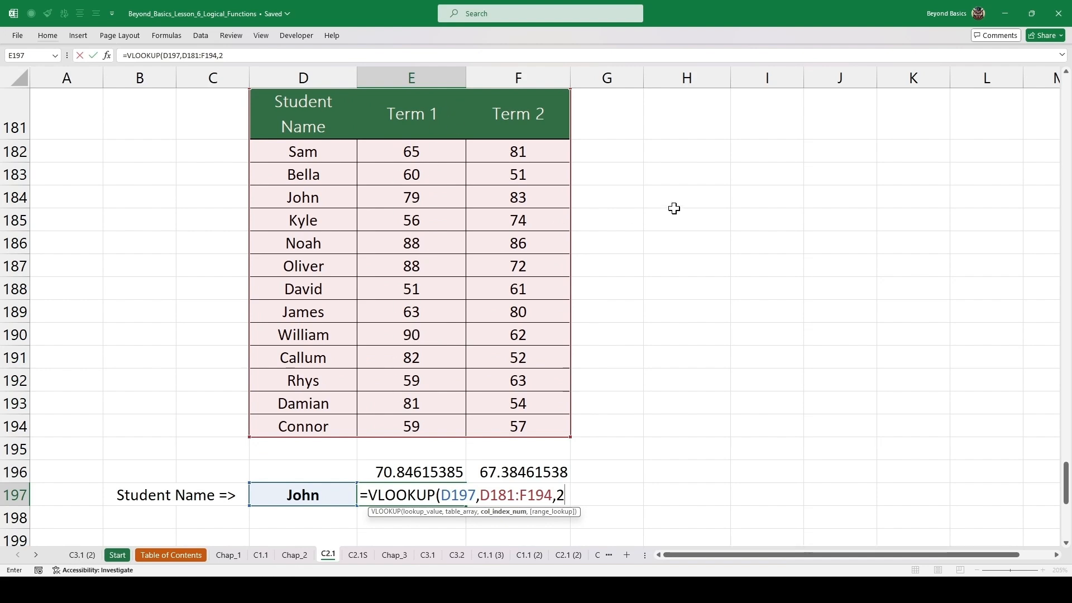
text(,)
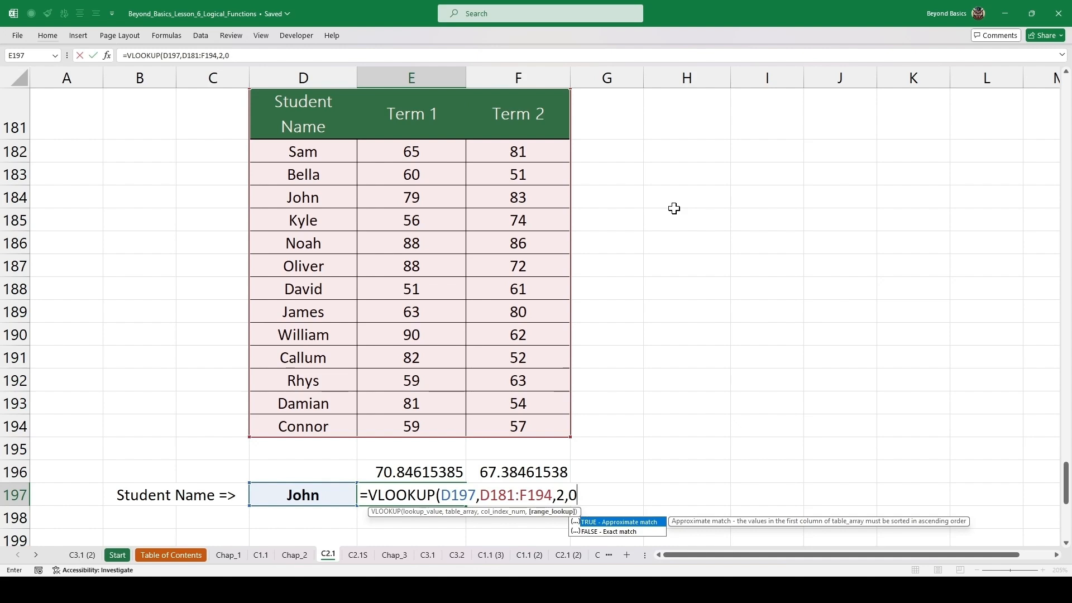
text(0))
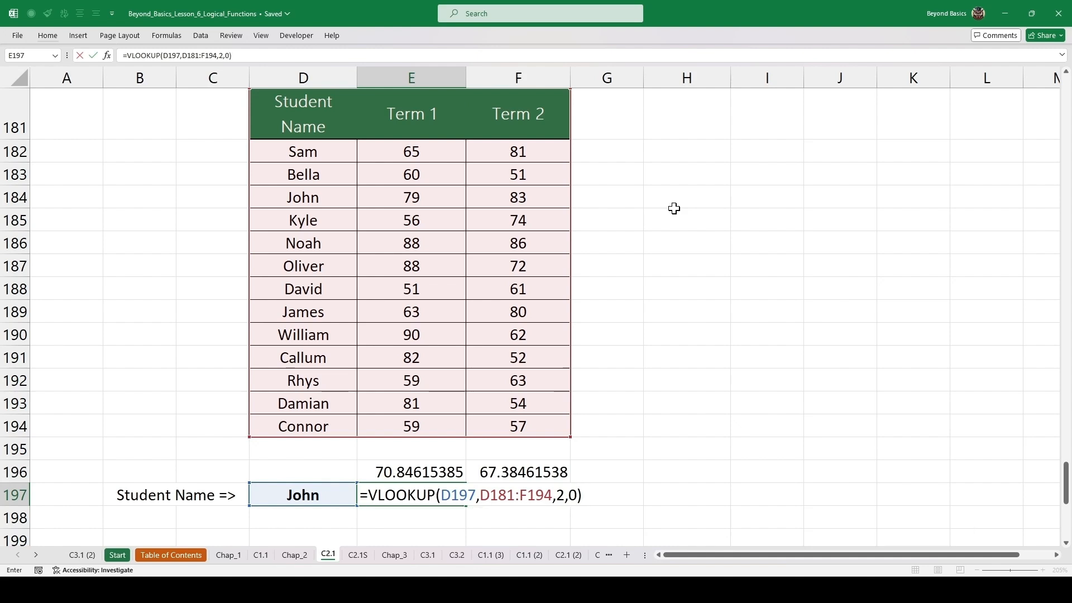
key(ctrl+Return)
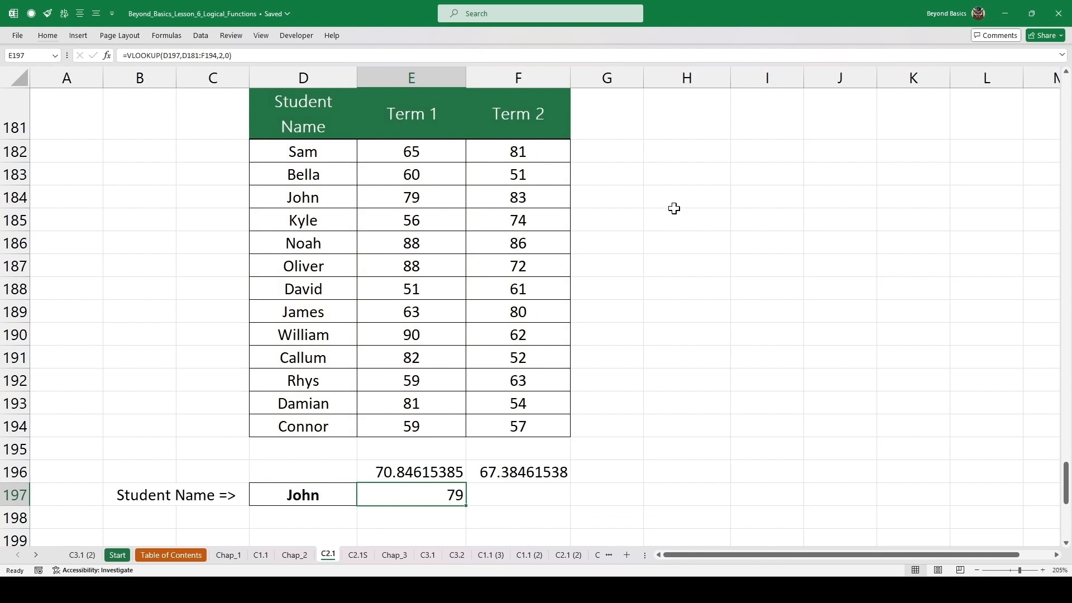
Step: Copy the VLOOKUP formula text from E197 into F197, keeping its cell references the same
key(Right)
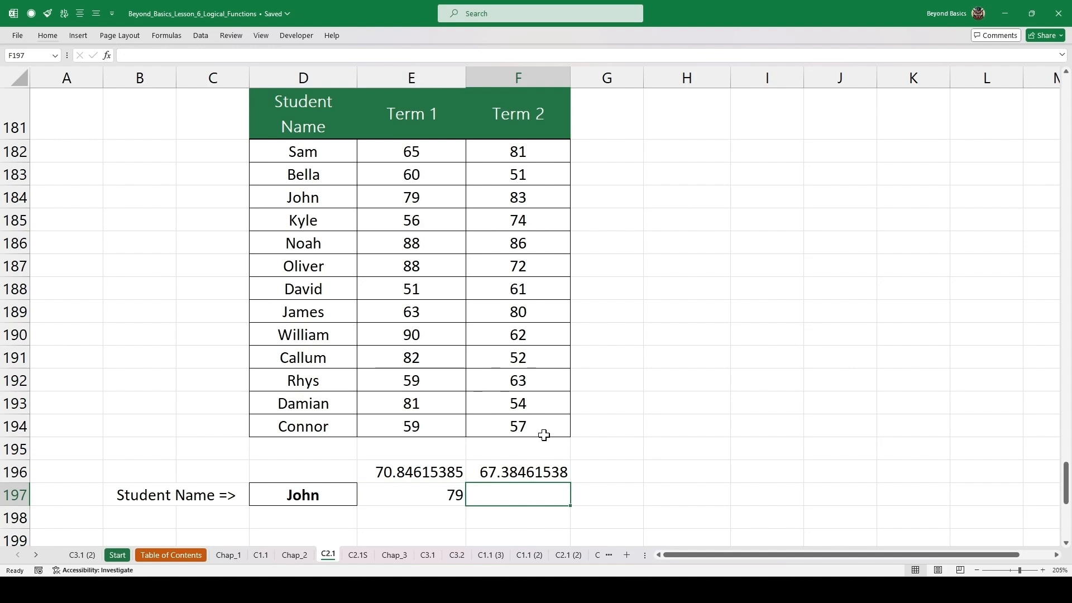
click(416, 494)
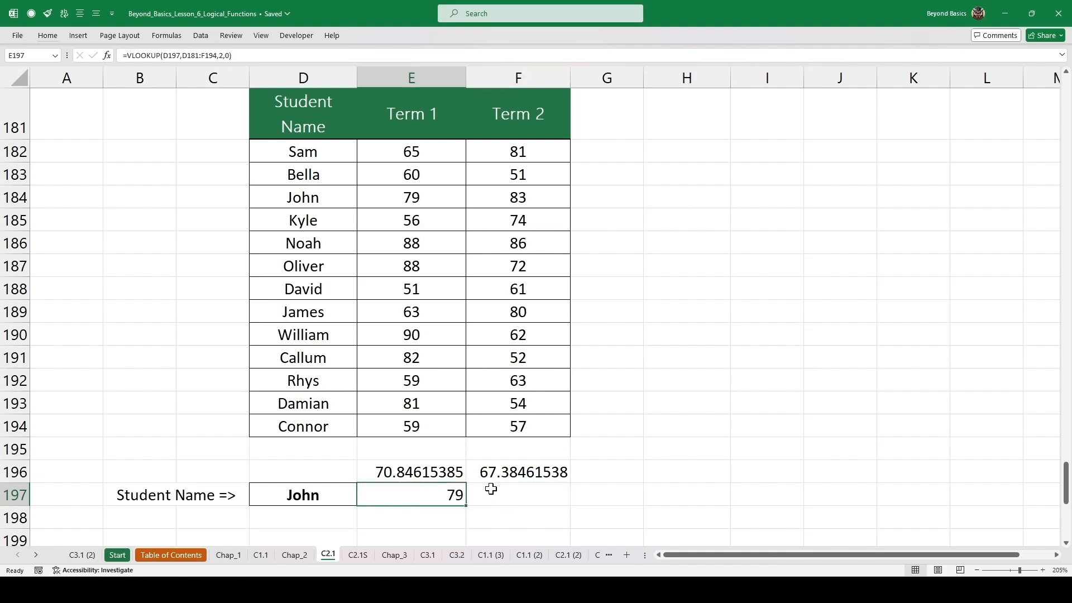
click(510, 494)
click(420, 495)
double_click(441, 496)
drag(580, 494, 359, 496)
key(ctrl+c)
key(Escape)
click(507, 488)
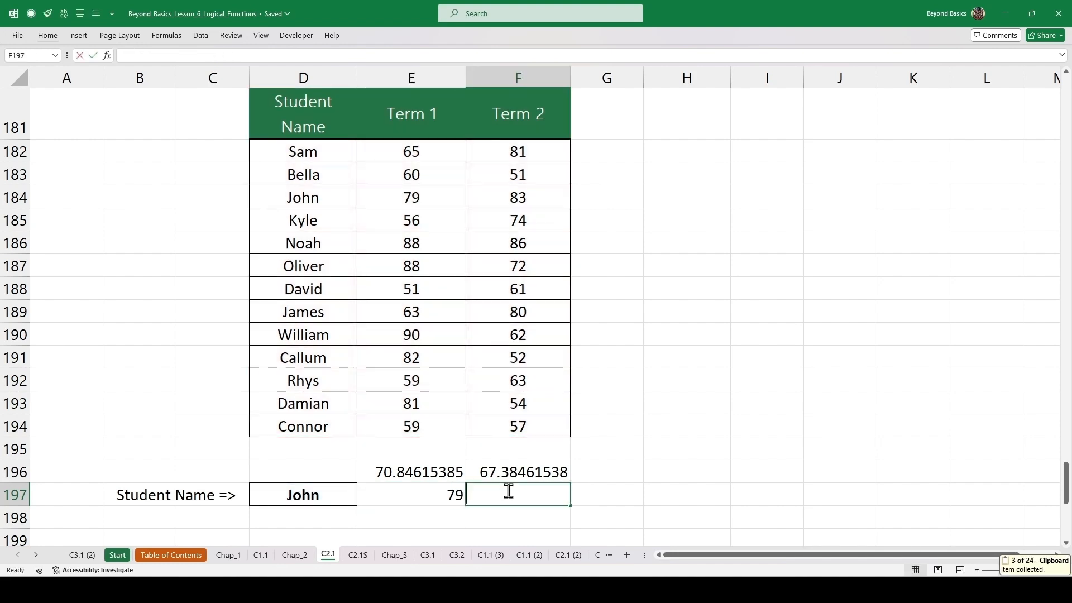
key(ctrl+v)
Step: Set the column index in F197's VLOOKUP to 3 so it returns the Term 2 score
click(675, 496)
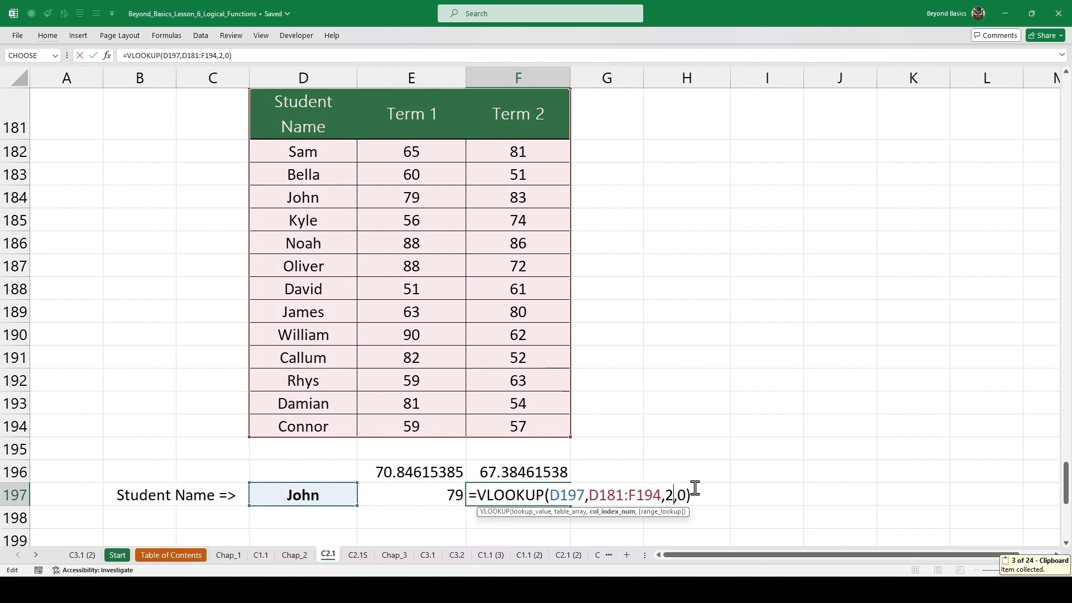
key(BackSpace)
text(3)
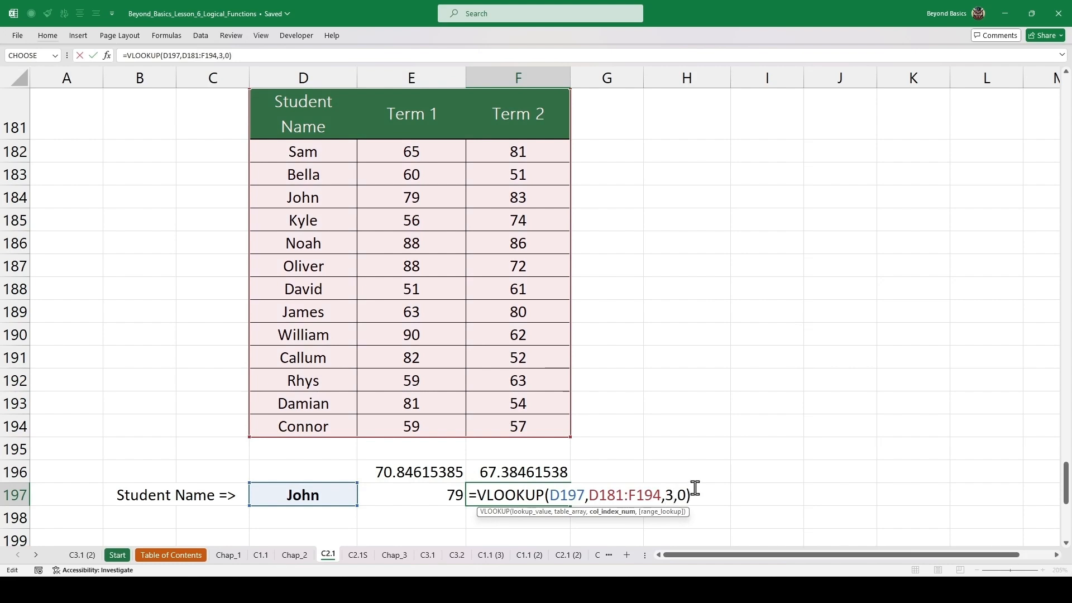
key(ctrl+Return)
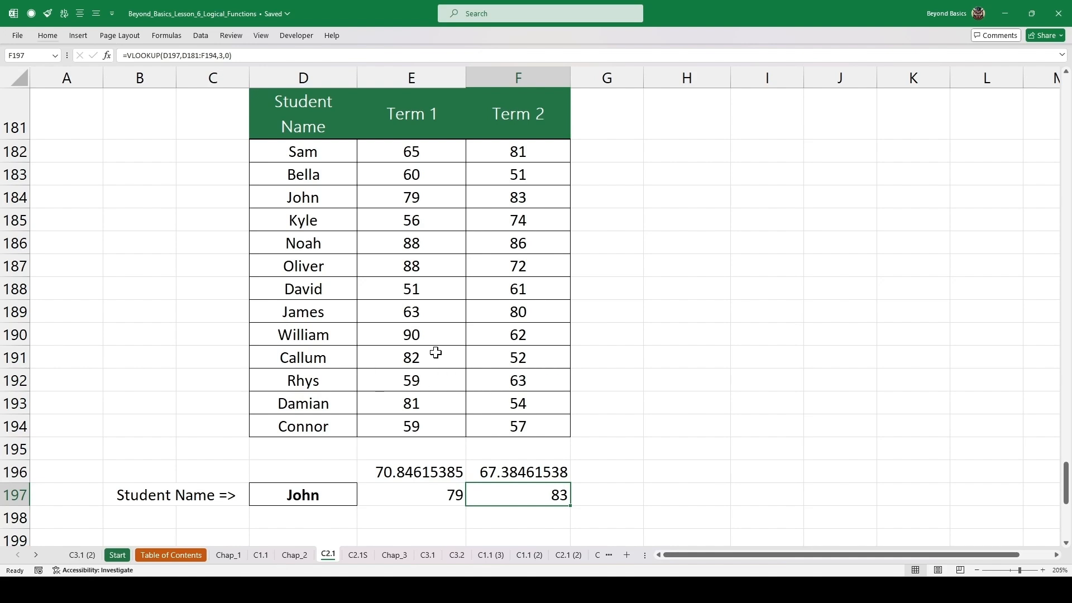
Step: Extend E197 with the average expression copied from E196: =VLOOKUP(D197,D181:F194,2,0)>AVERAGE(E182:E194)
click(443, 503)
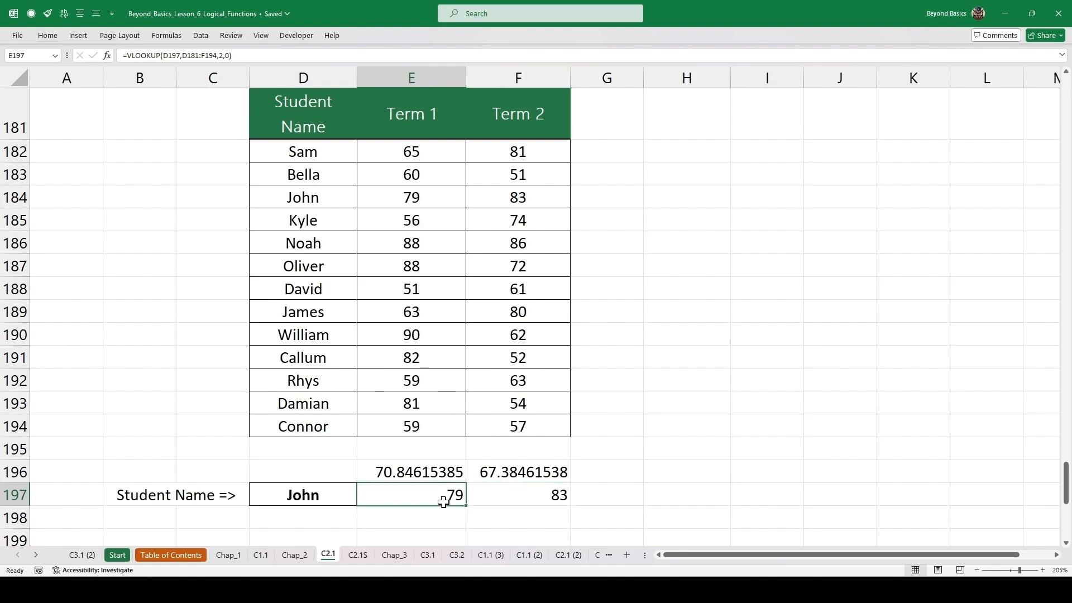
double_click(429, 472)
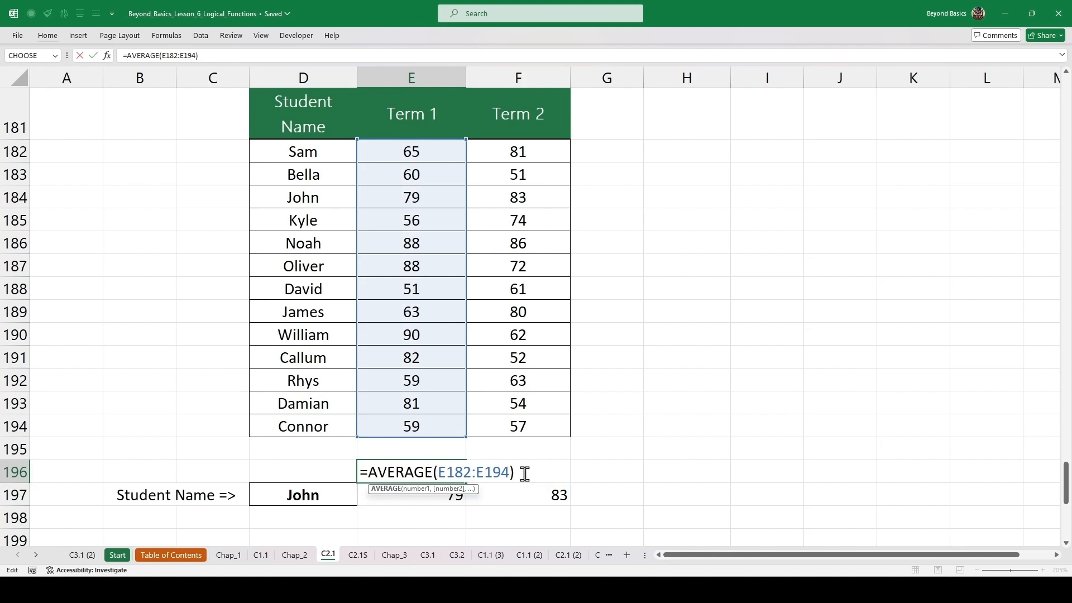
drag(516, 472, 364, 473)
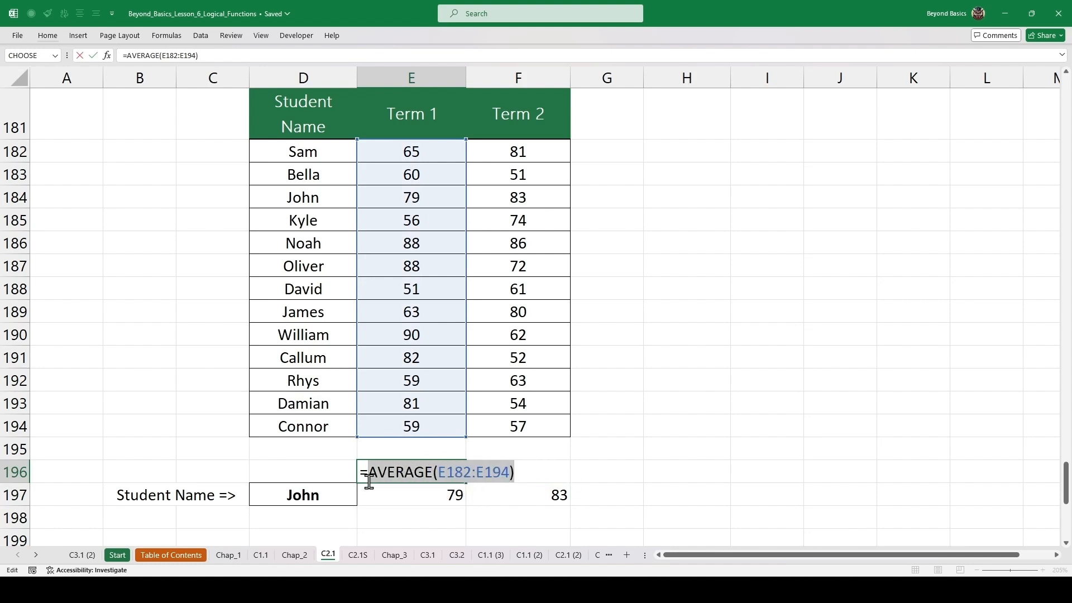
key(ctrl+c)
key(Escape)
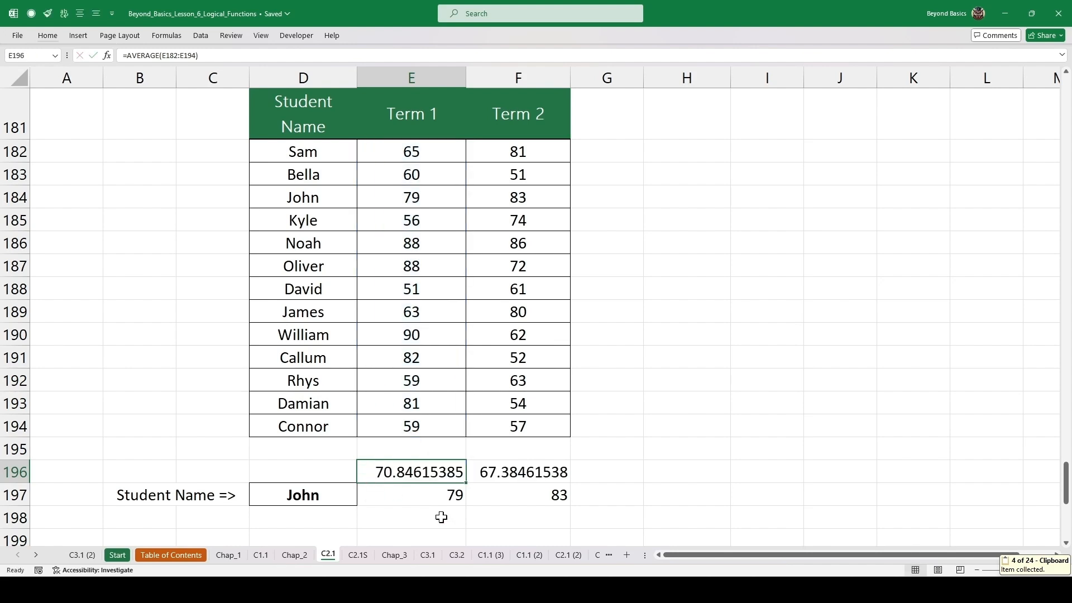
click(423, 496)
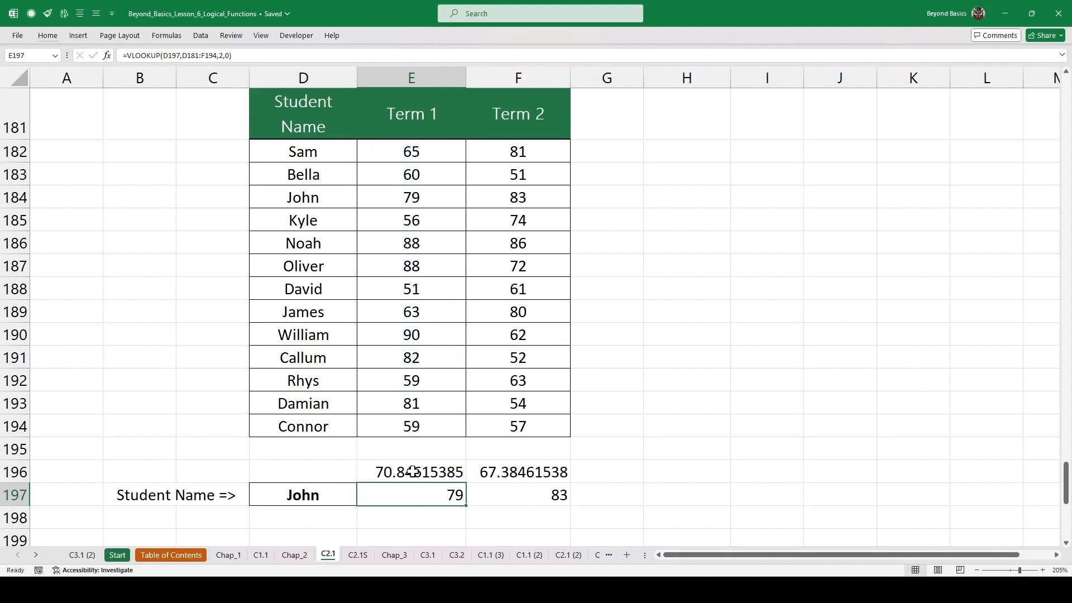
double_click(434, 497)
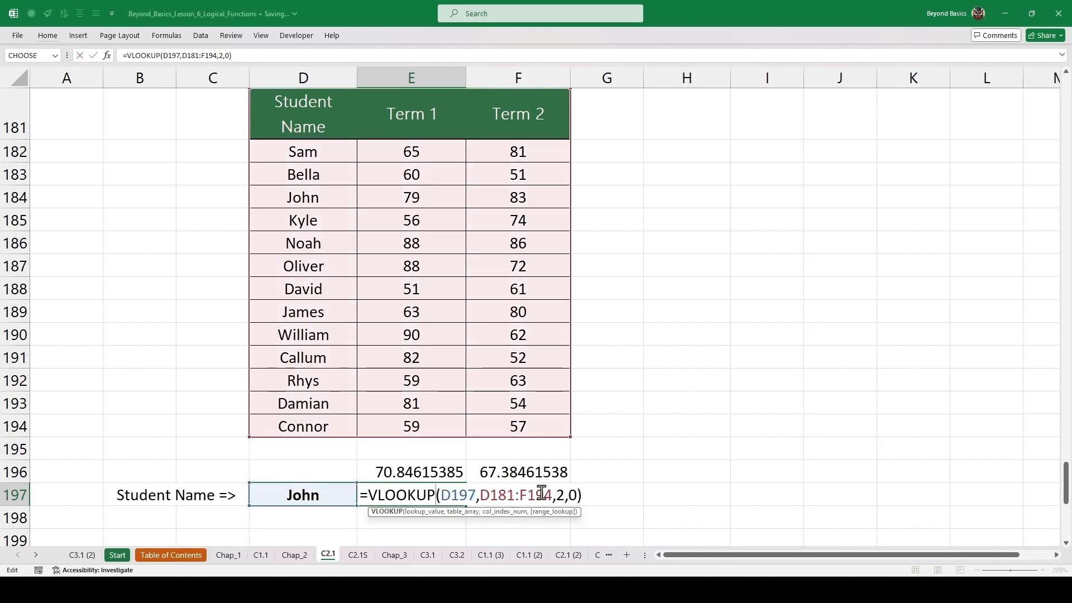
click(588, 495)
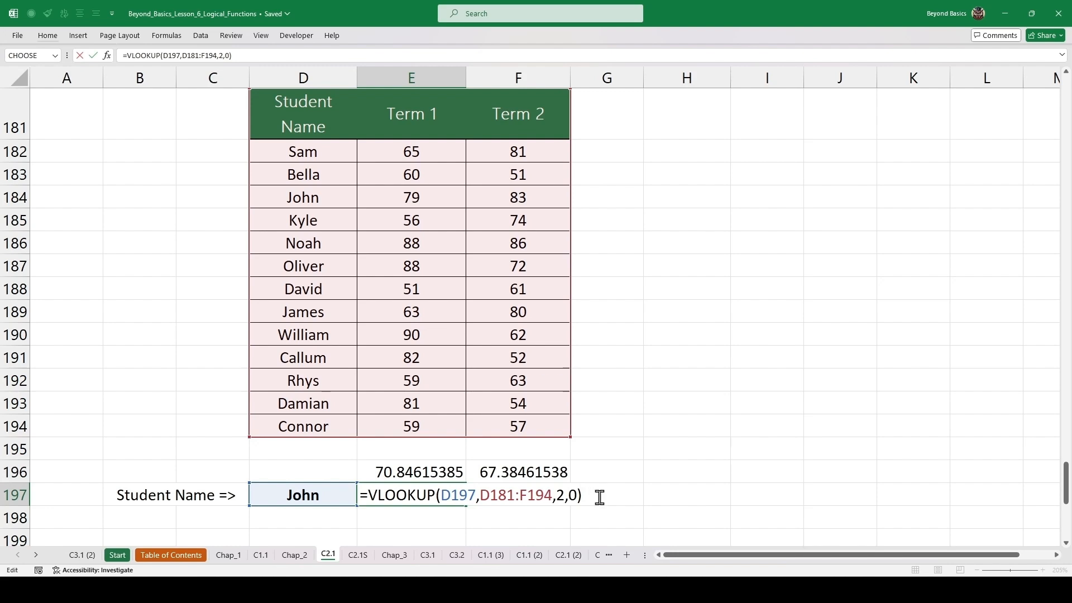
text(>AVERAGE(E182:E194))
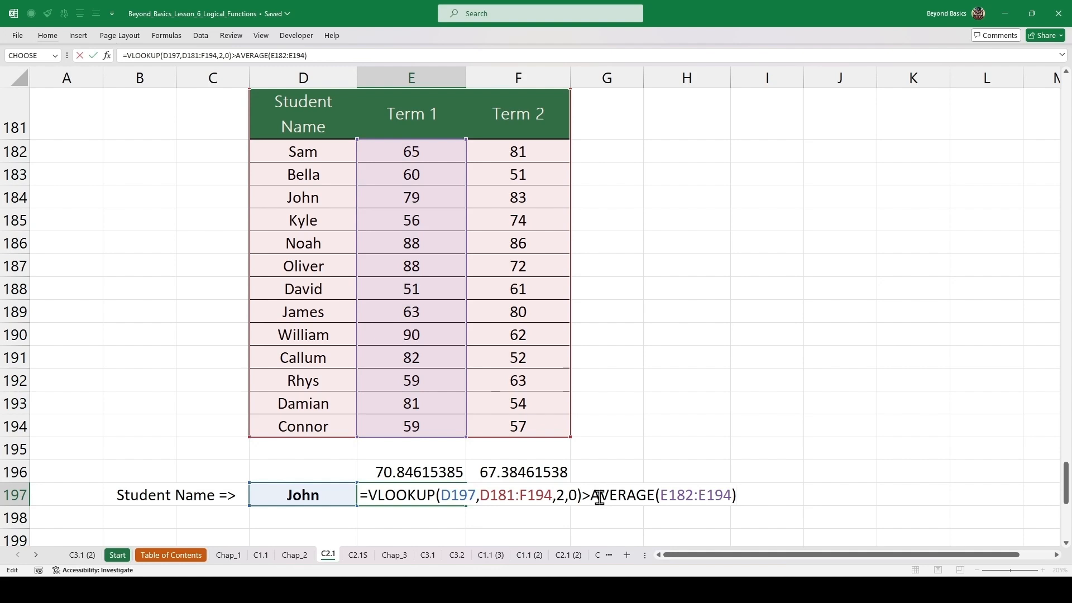
key(ctrl+Return)
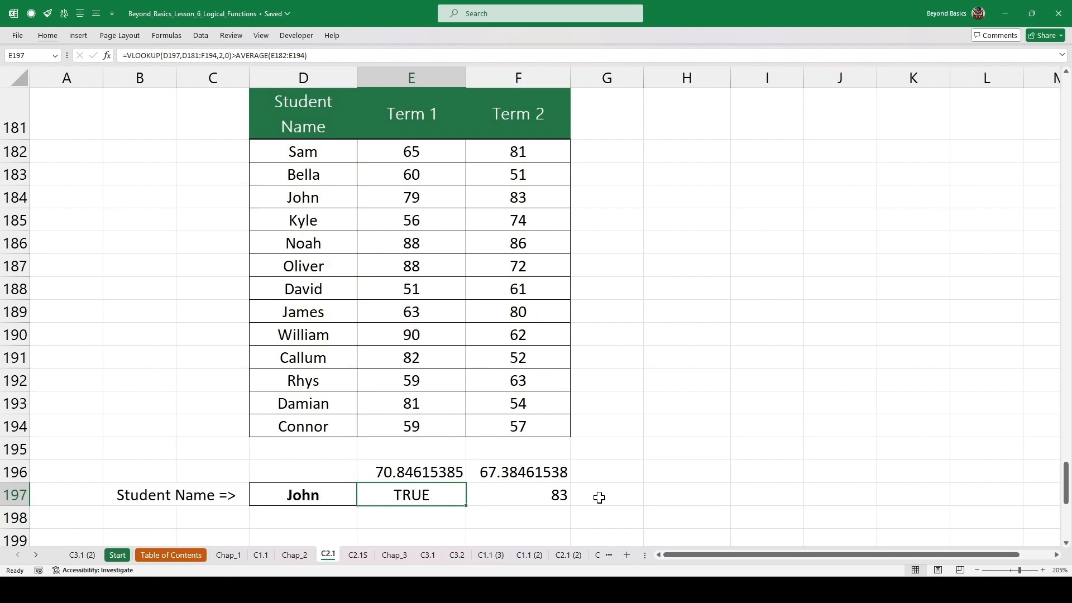
Step: Extend F197 with the average expression copied from F196: =VLOOKUP(D197,D181:F194,3,0)>AVERAGE(F182:F194)
double_click(518, 472)
drag(625, 472, 476, 474)
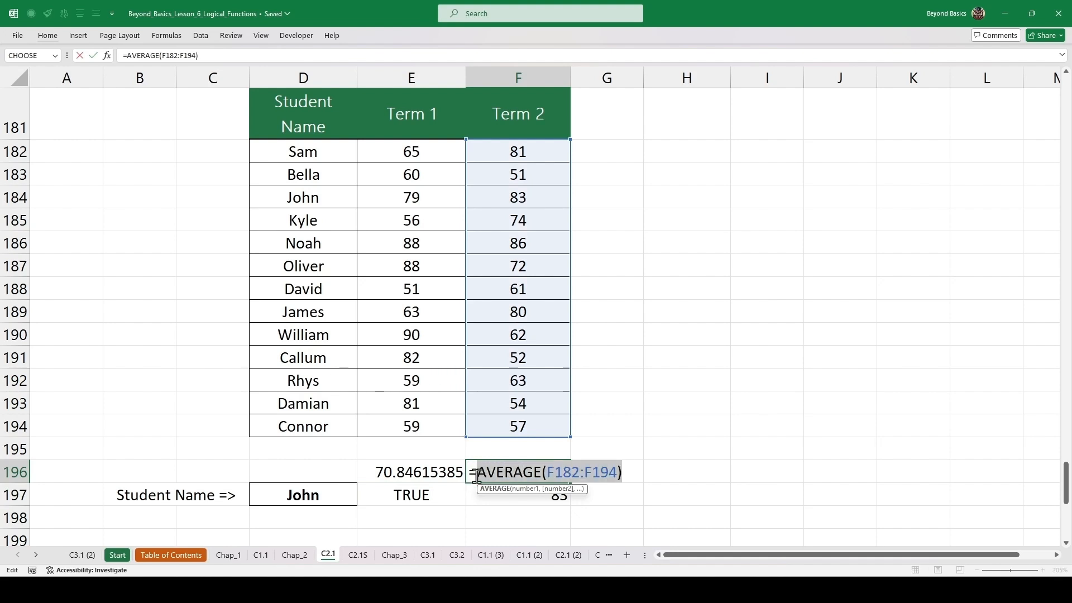
key(ctrl+c)
key(Escape)
click(534, 501)
double_click(533, 502)
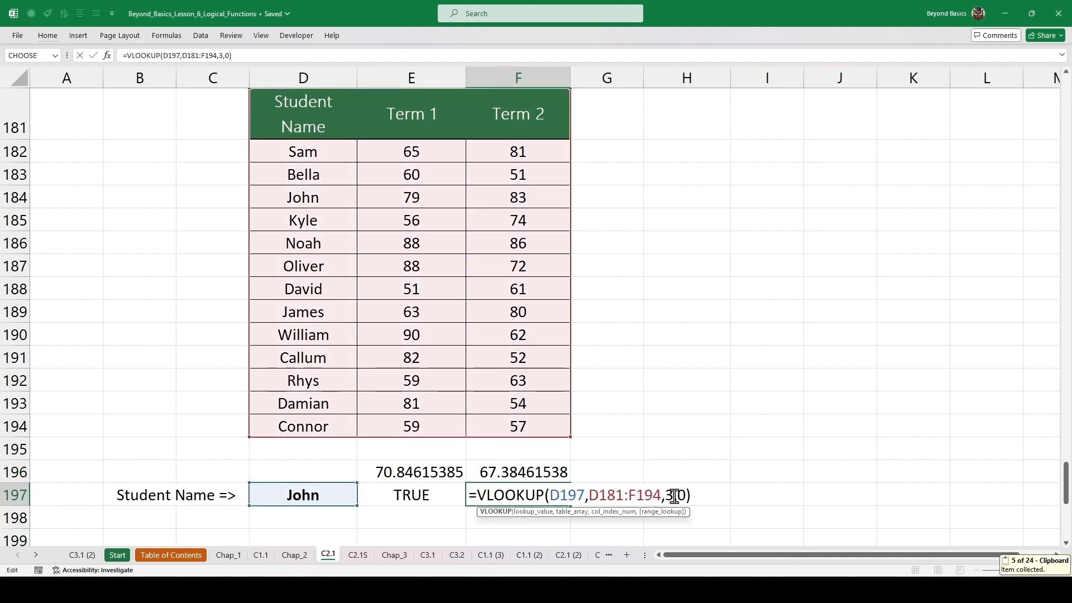
click(695, 495)
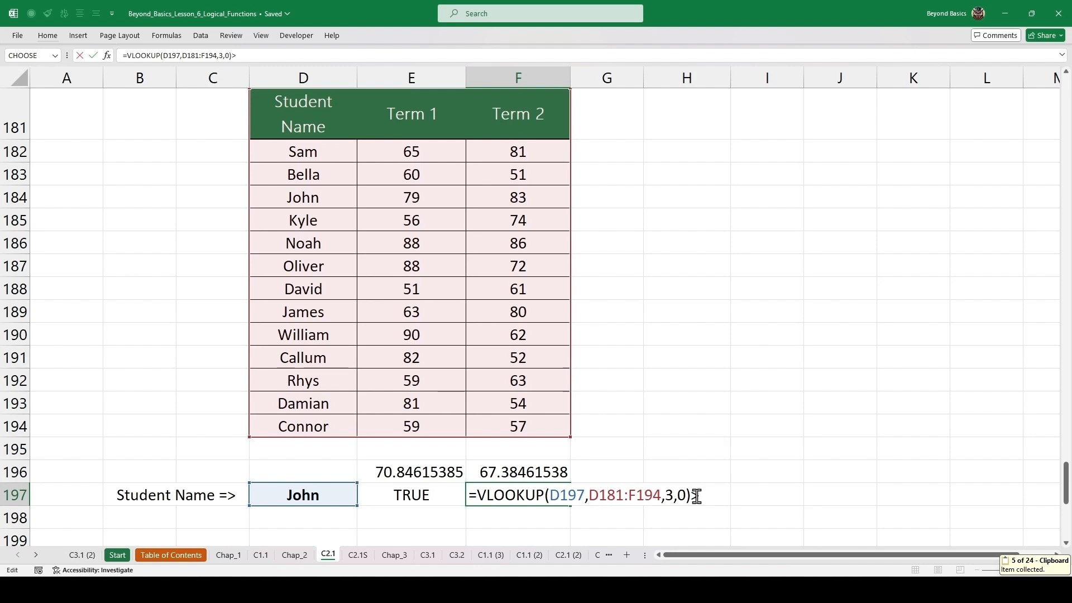
text(>)
key(ctrl+v)
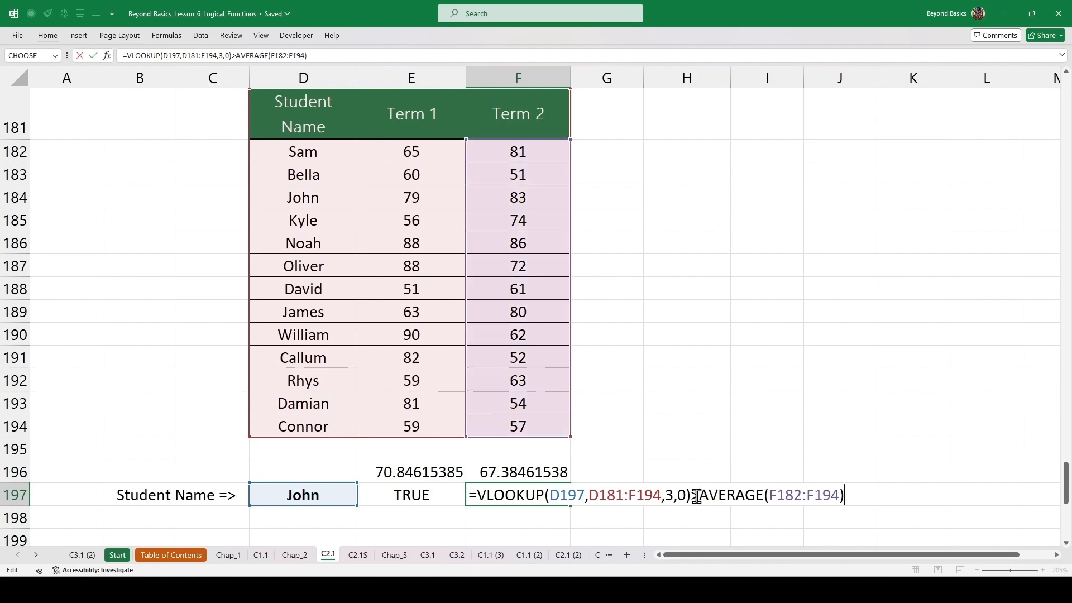
key(ctrl+Return)
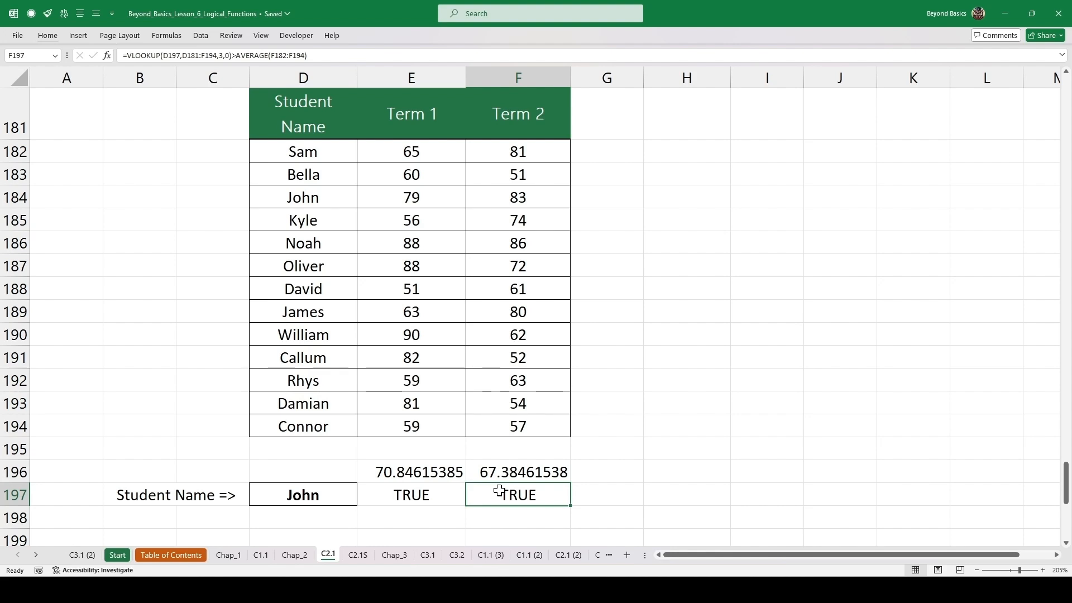
Step: Show the Office clipboard's collected items and clear them all
click(47, 36)
click(97, 94)
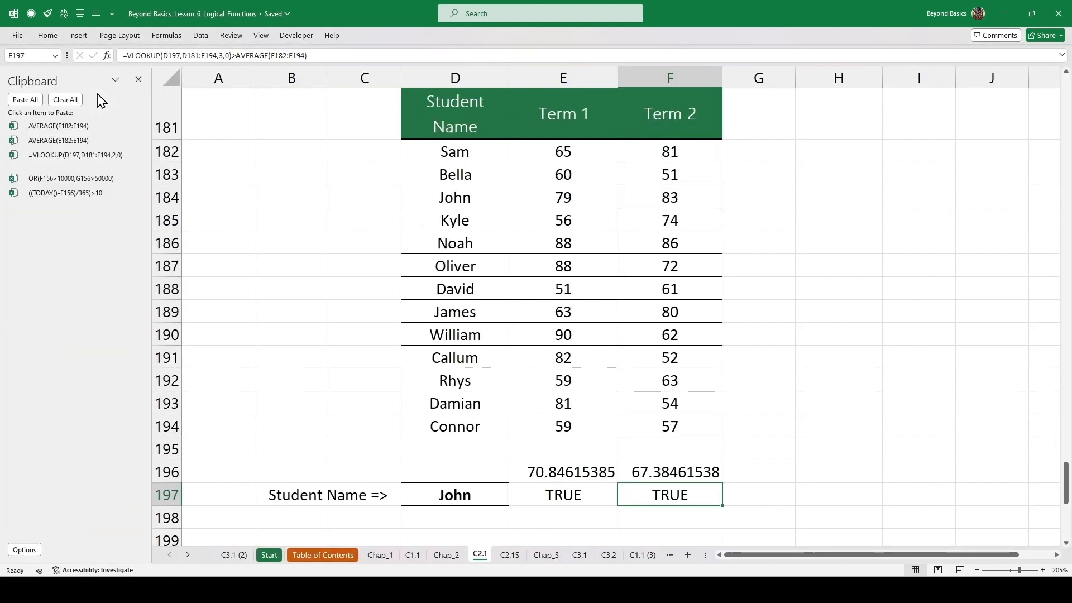
click(70, 100)
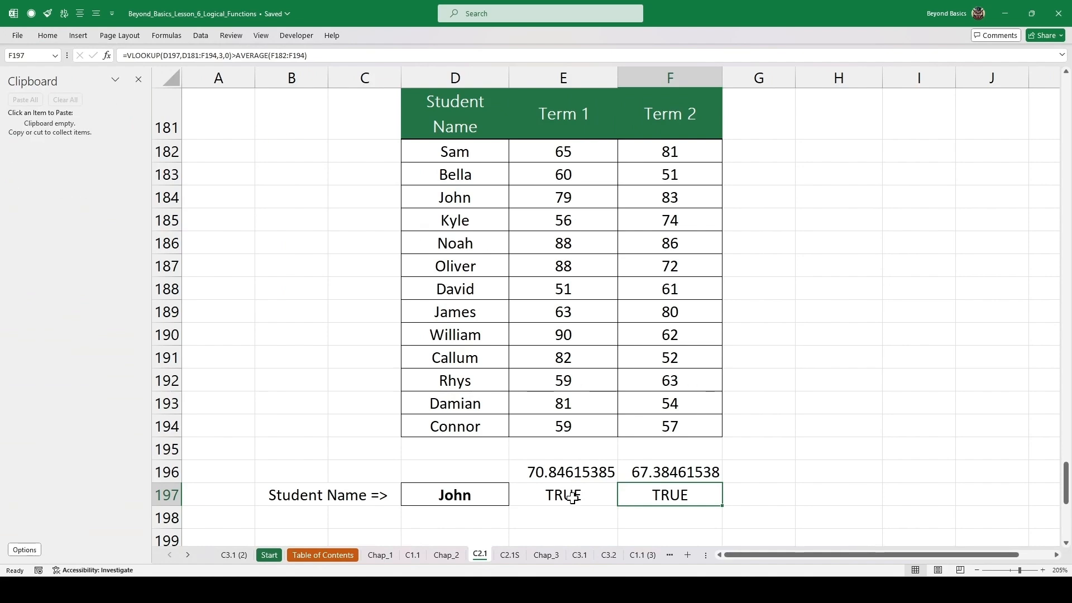
Step: Copy the Term 1 comparison expression from E197 without its equals sign, leaving the cell unchanged
scroll(632, 403, down, 2)
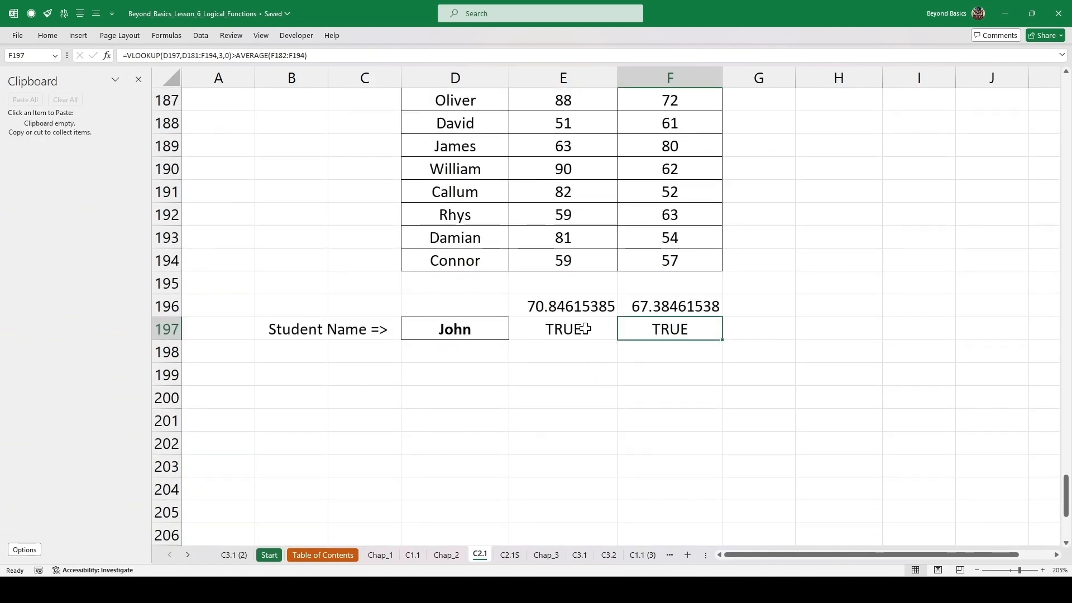
double_click(581, 326)
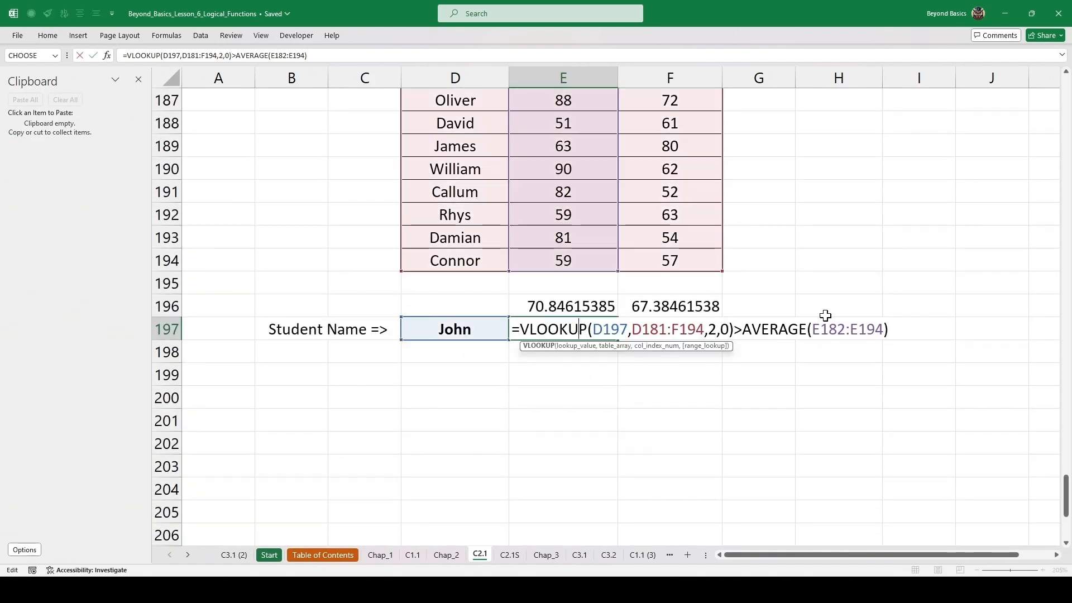
drag(888, 329, 524, 337)
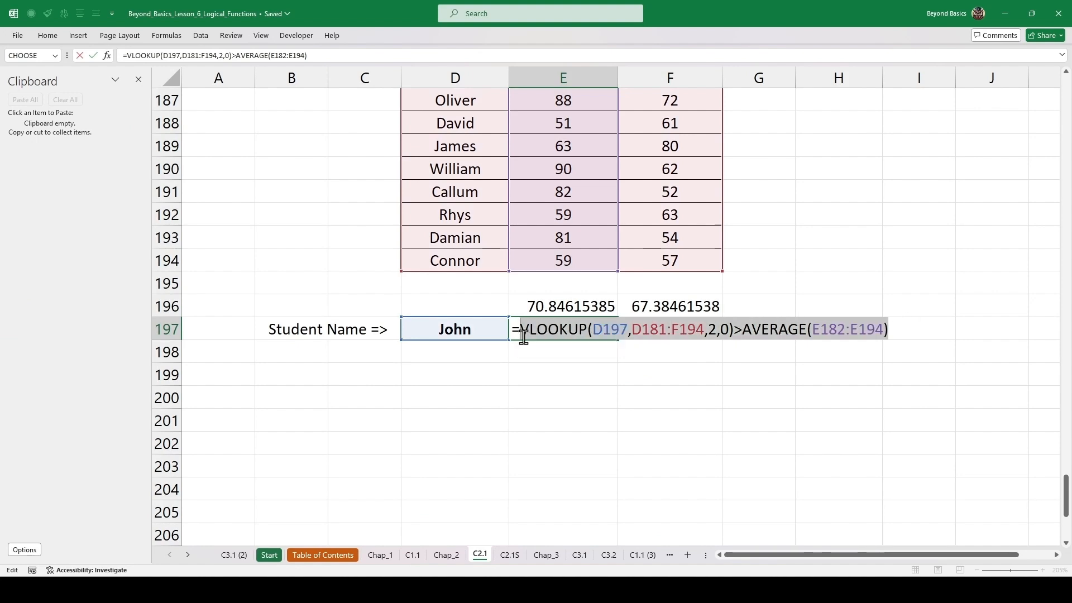
key(ctrl+c)
key(Escape)
Step: Copy the Term 2 comparison expression from F197 without its equals sign, leaving the cell unchanged
double_click(700, 328)
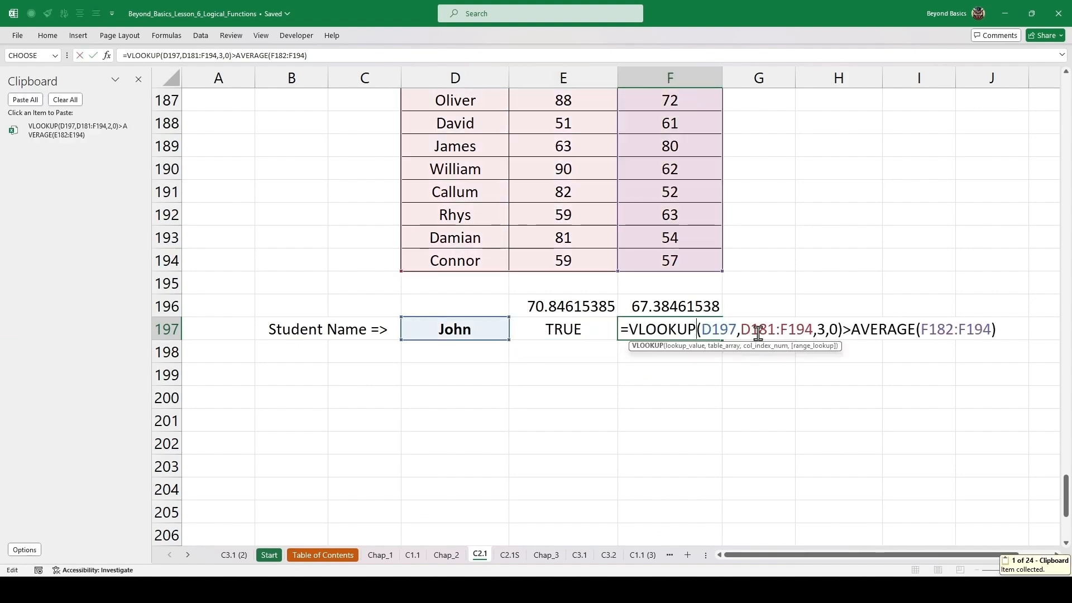
drag(1005, 330, 631, 334)
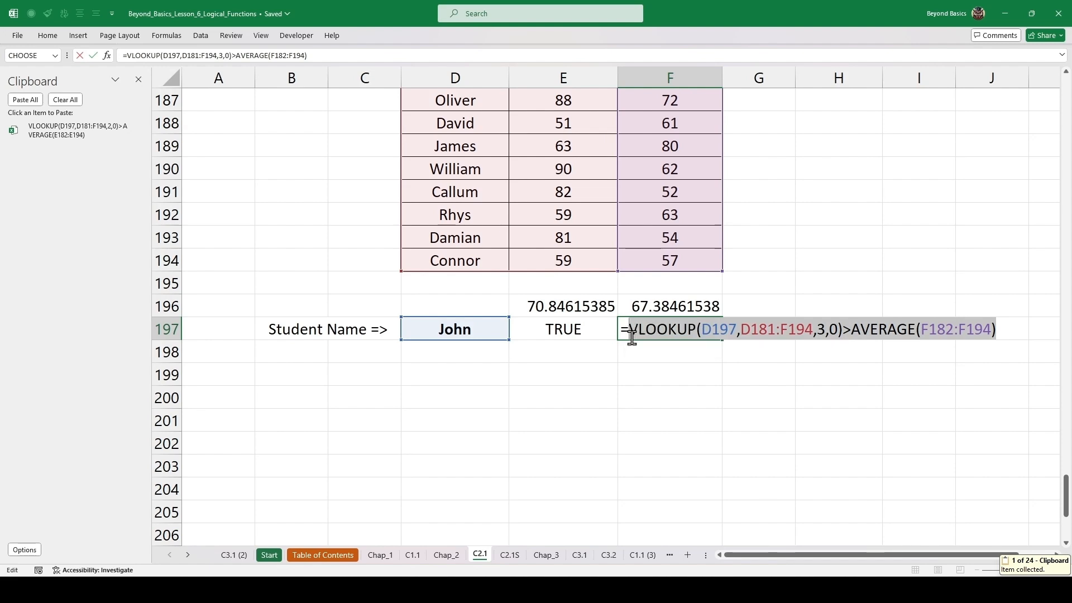
key(ctrl+c)
key(Escape)
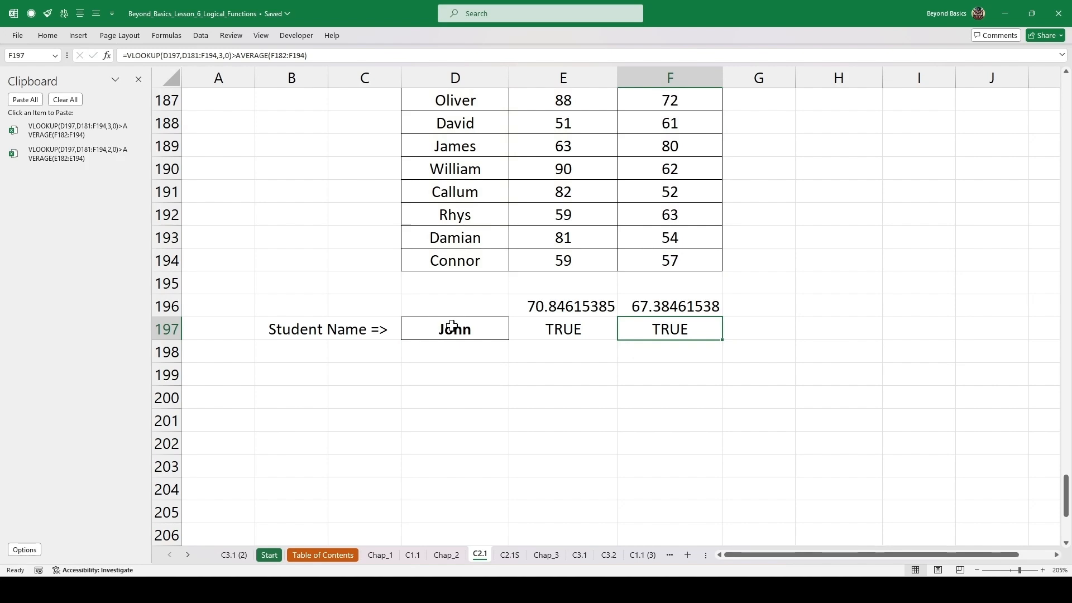
Step: In E198, enter an AND formula combining the copied Term 2 comparison first and the Term 1 comparison second
click(543, 327)
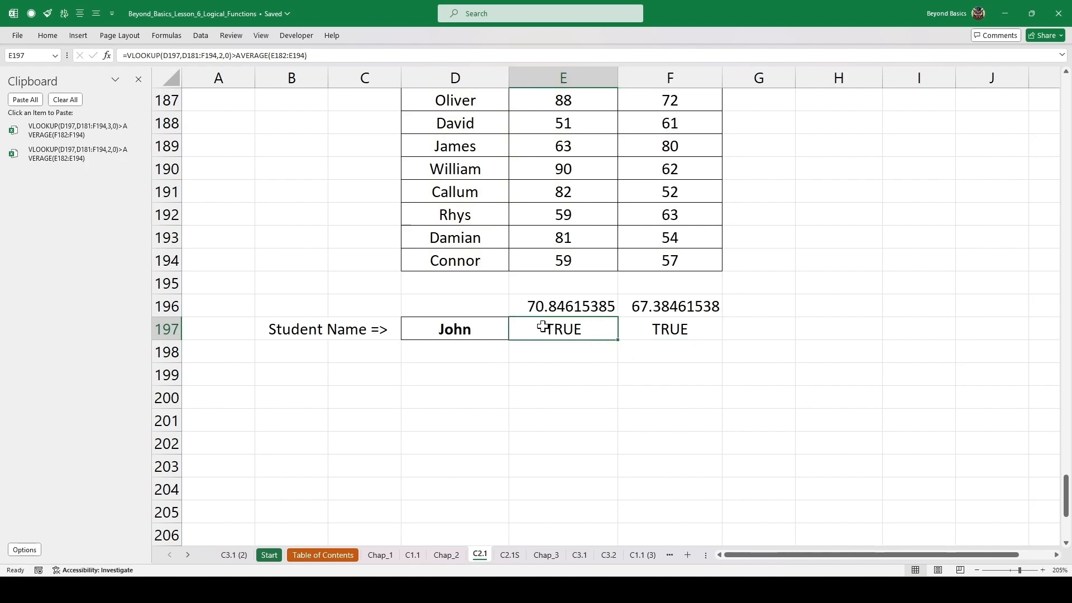
click(576, 350)
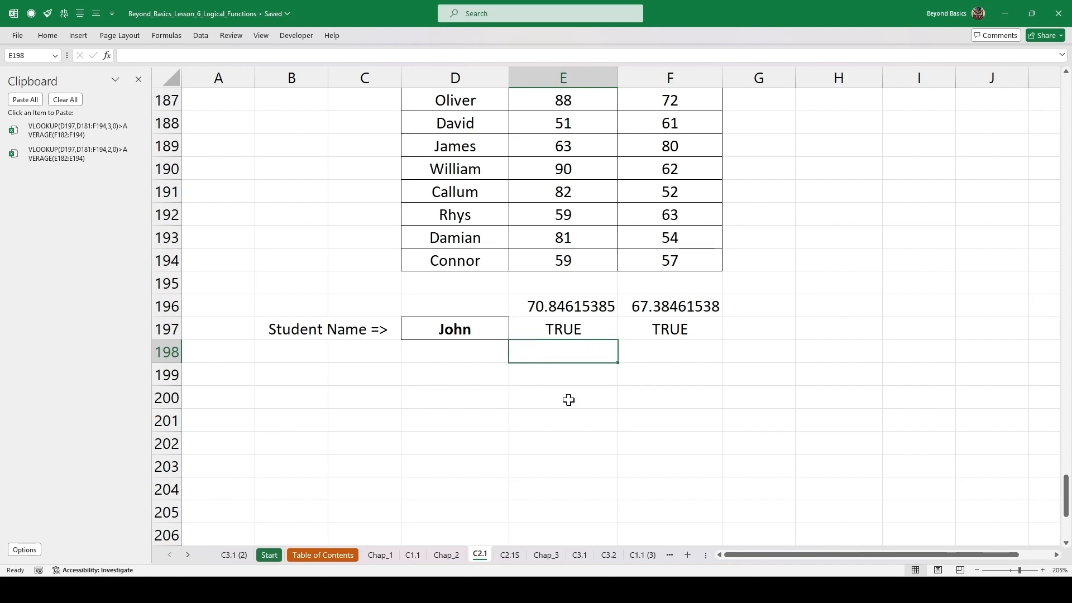
text(=)
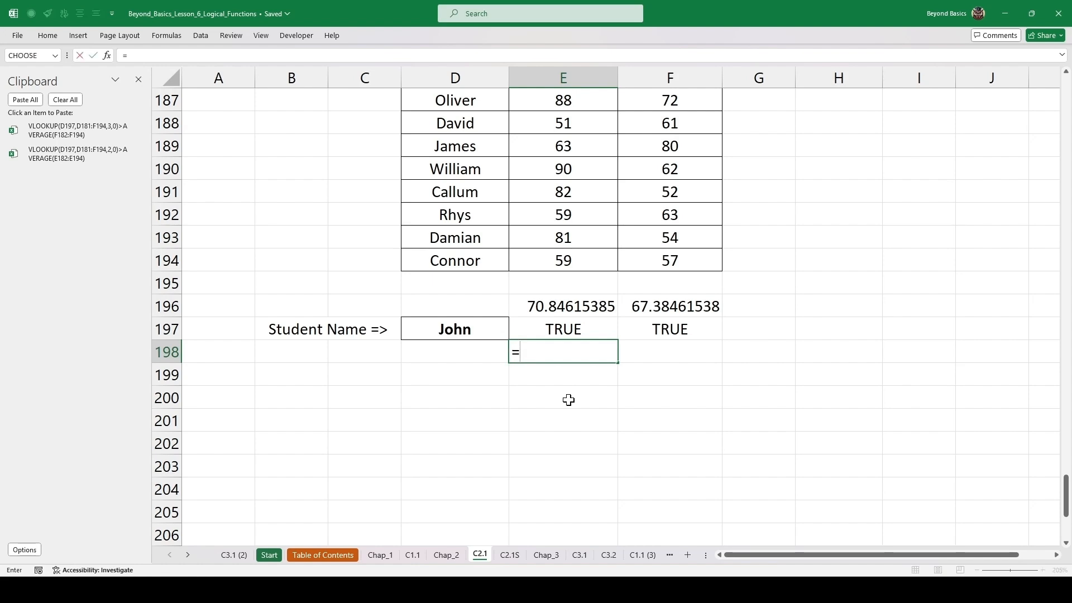
text(AND()
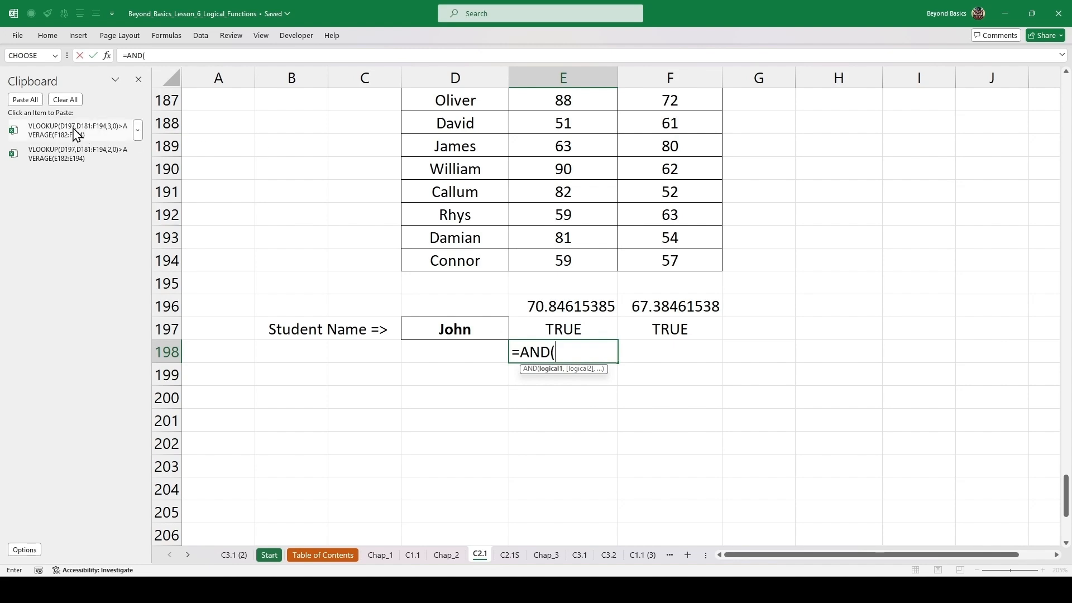
click(75, 133)
text(,)
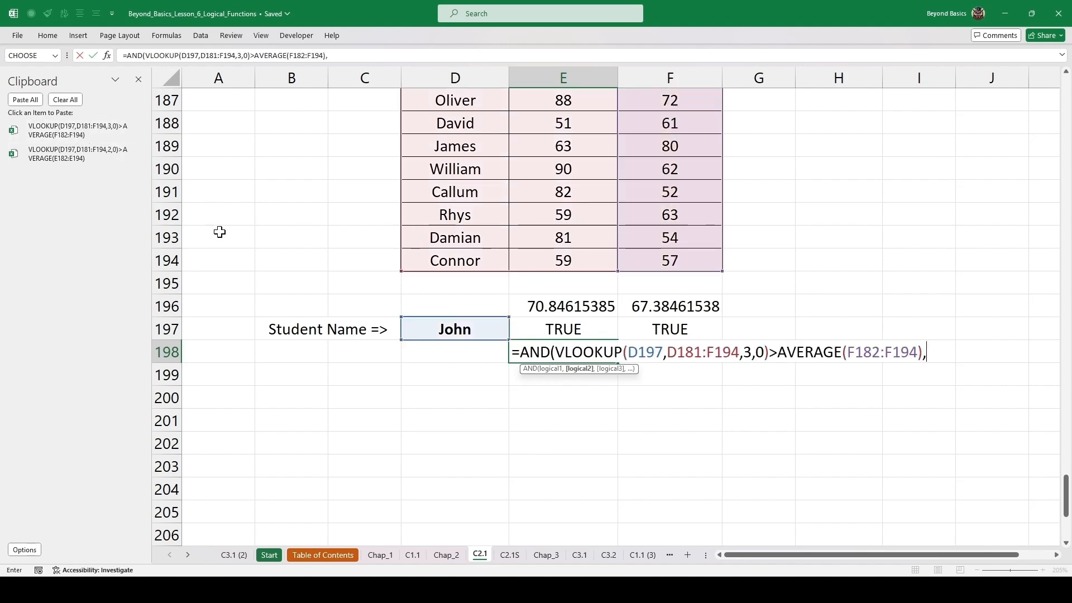
click(83, 154)
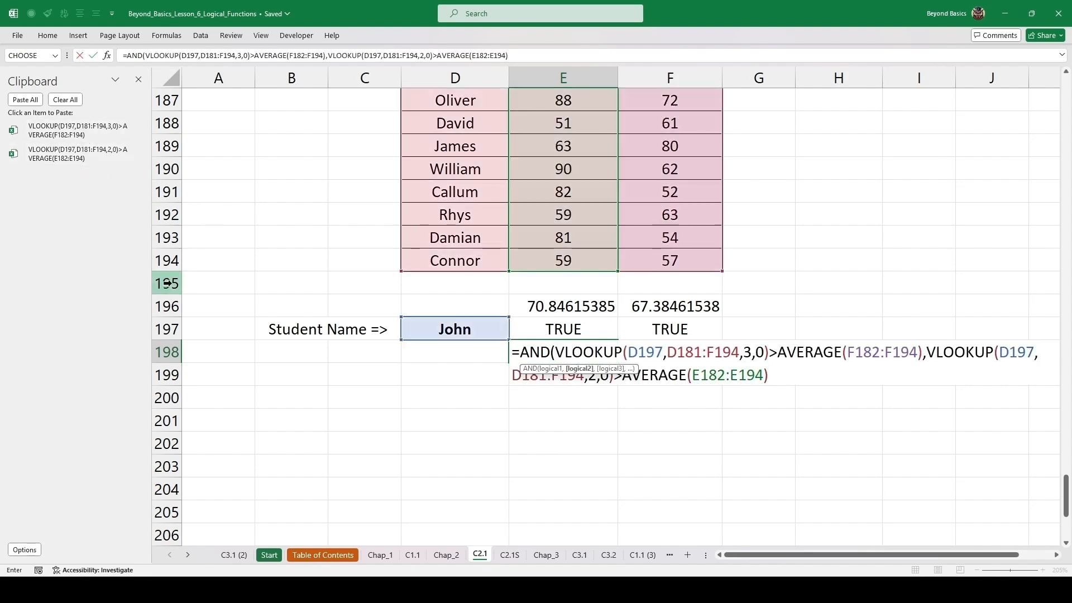
text())
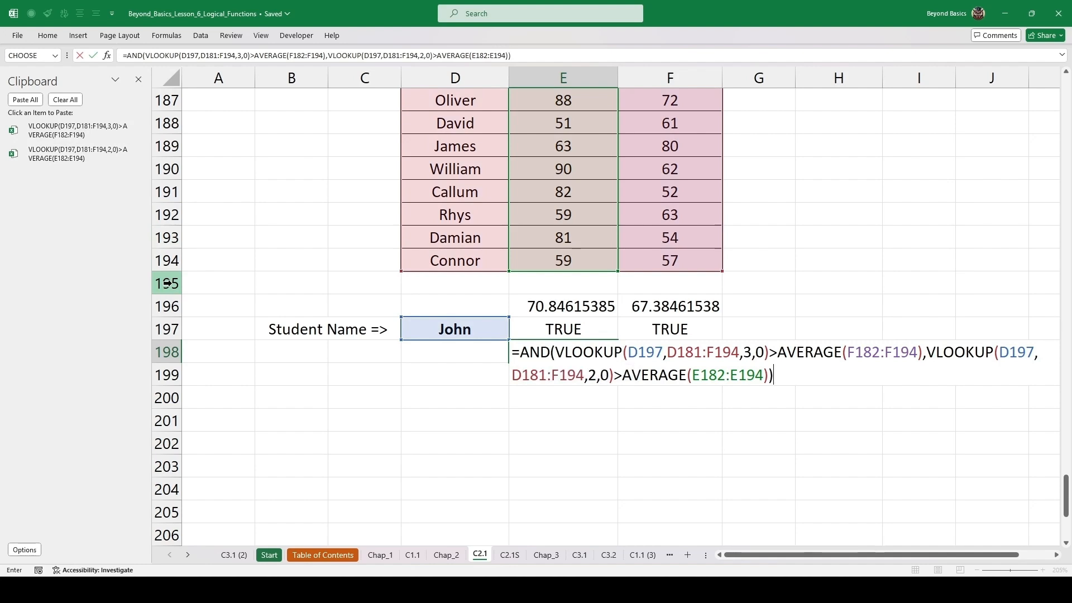
key(ctrl+Return)
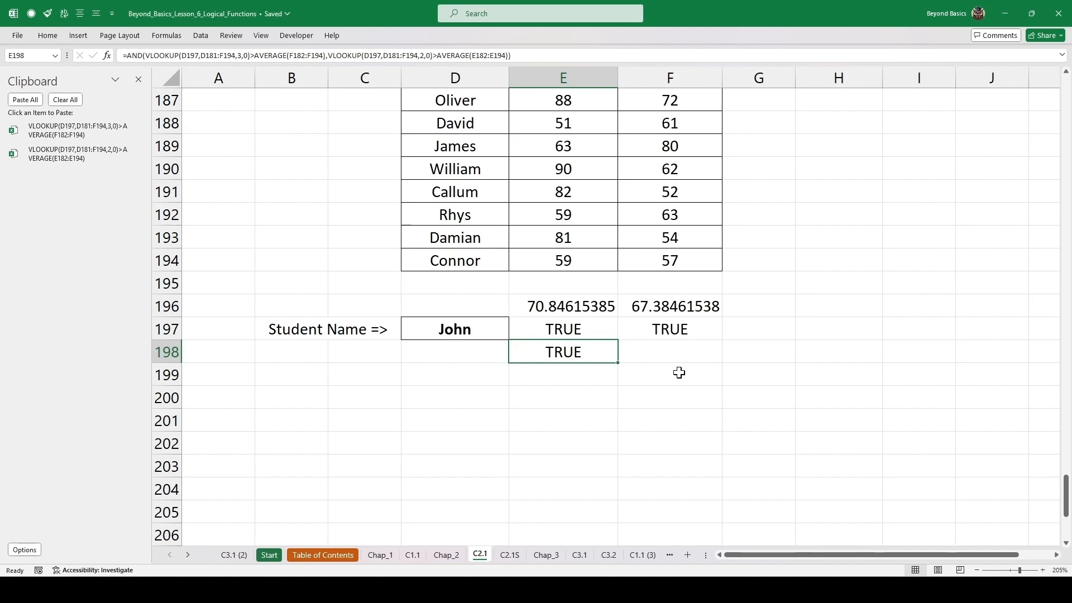
Step: Wrap E198's AND test in an IF returning "Keep it up" when true and "Improvement Required" when false
key(F2)
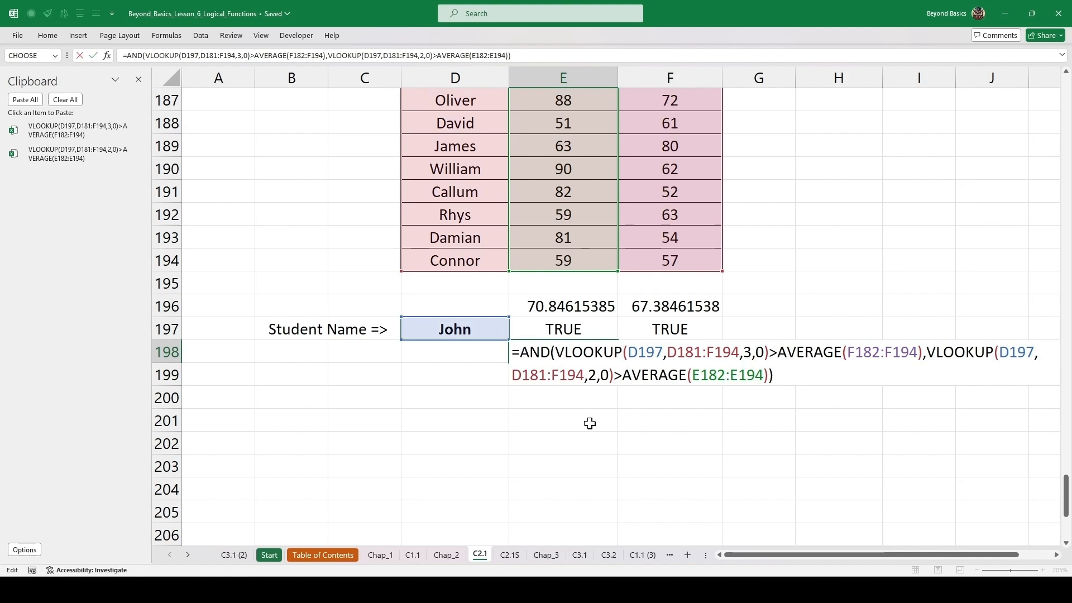
text(IF)
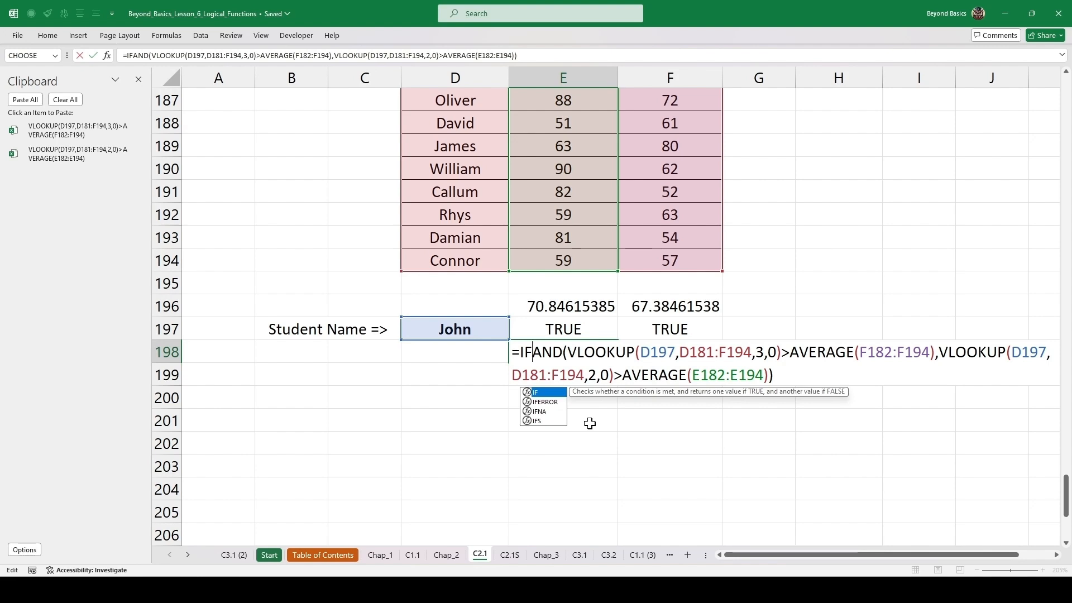
text(()
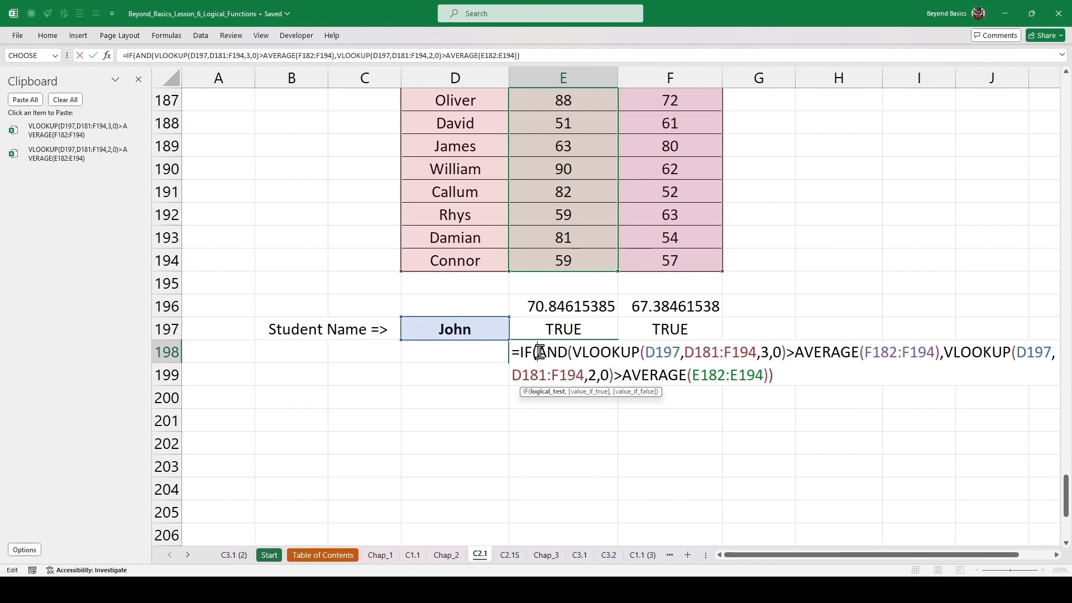
drag(537, 351, 778, 378)
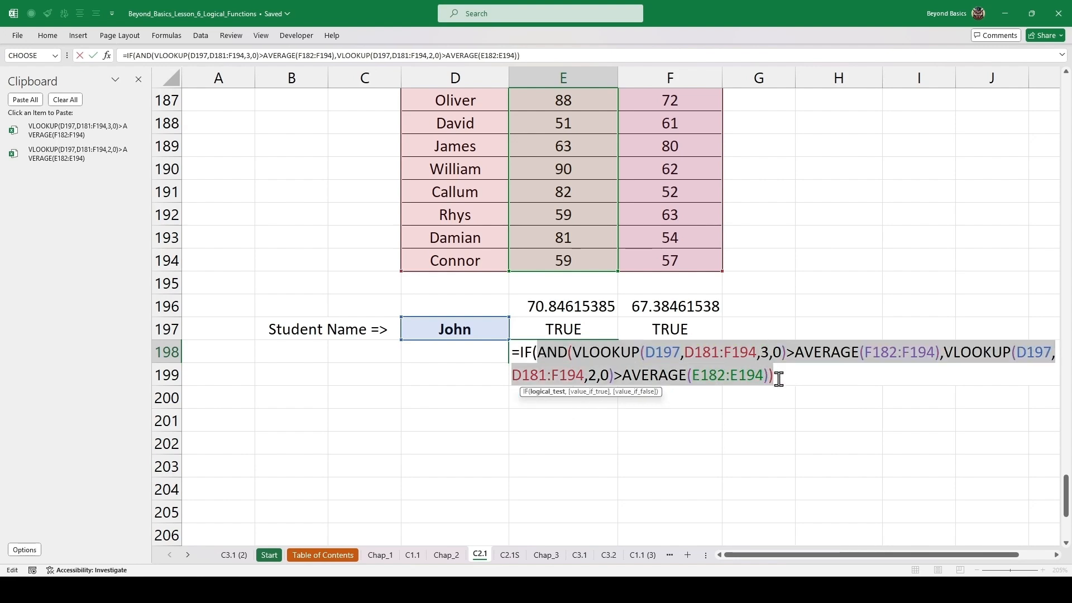
click(781, 376)
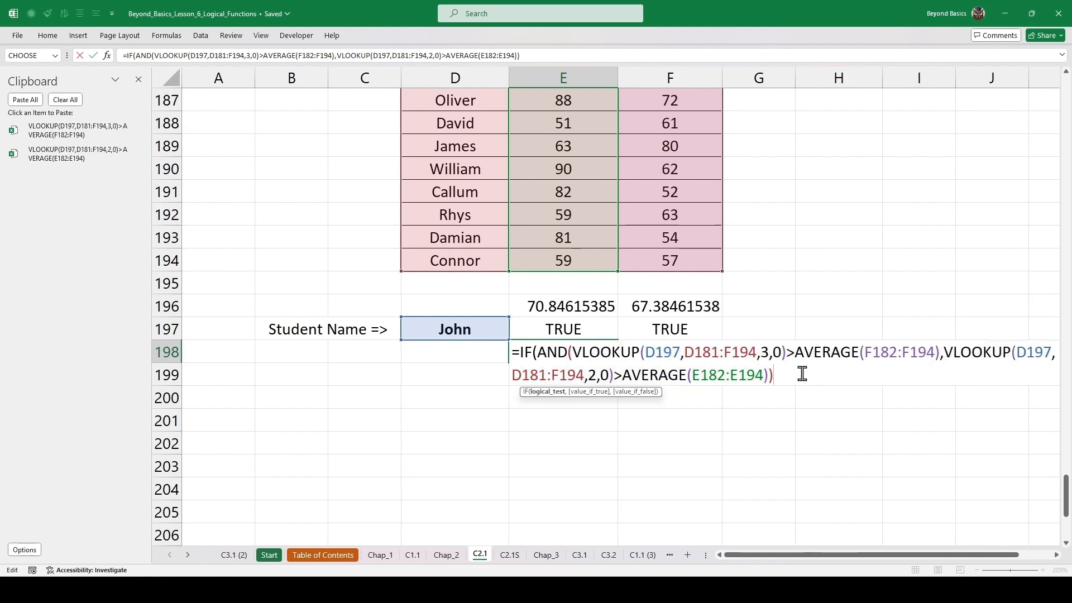
text(,)
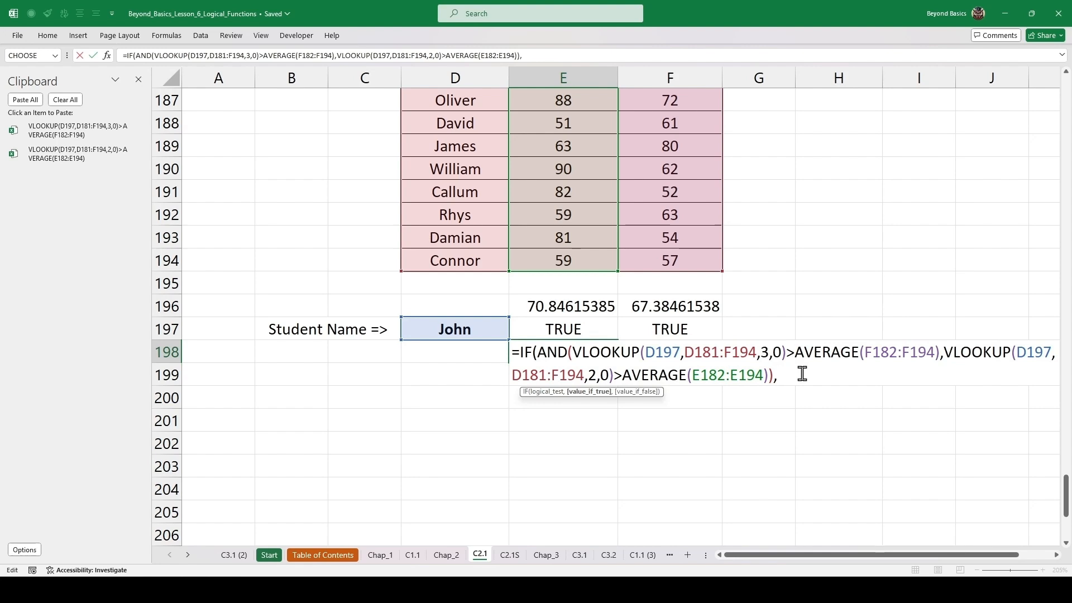
text("Keep it up","Im)
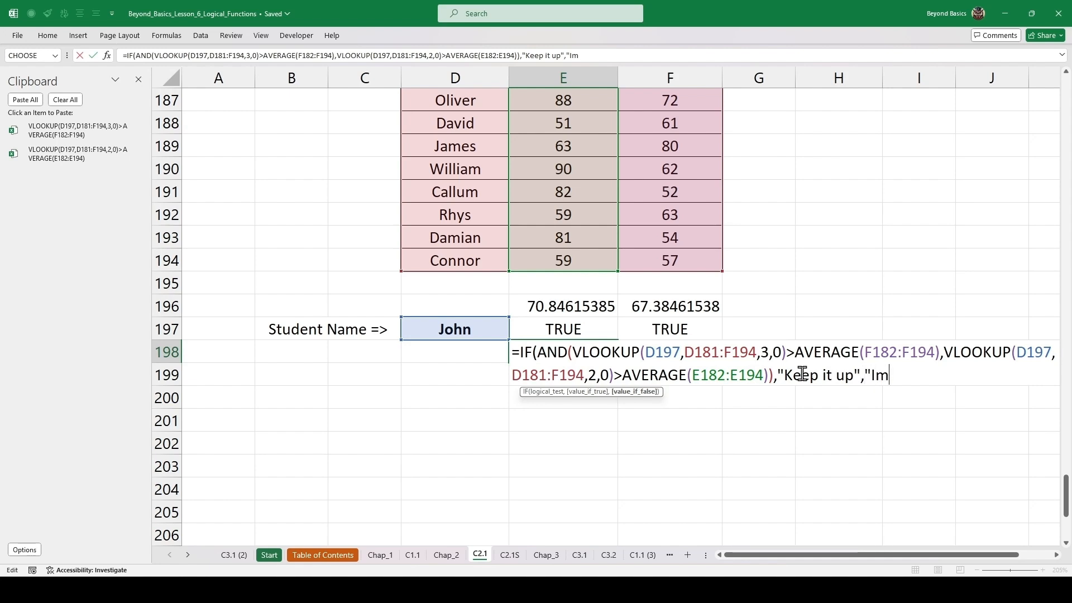
text(provement )
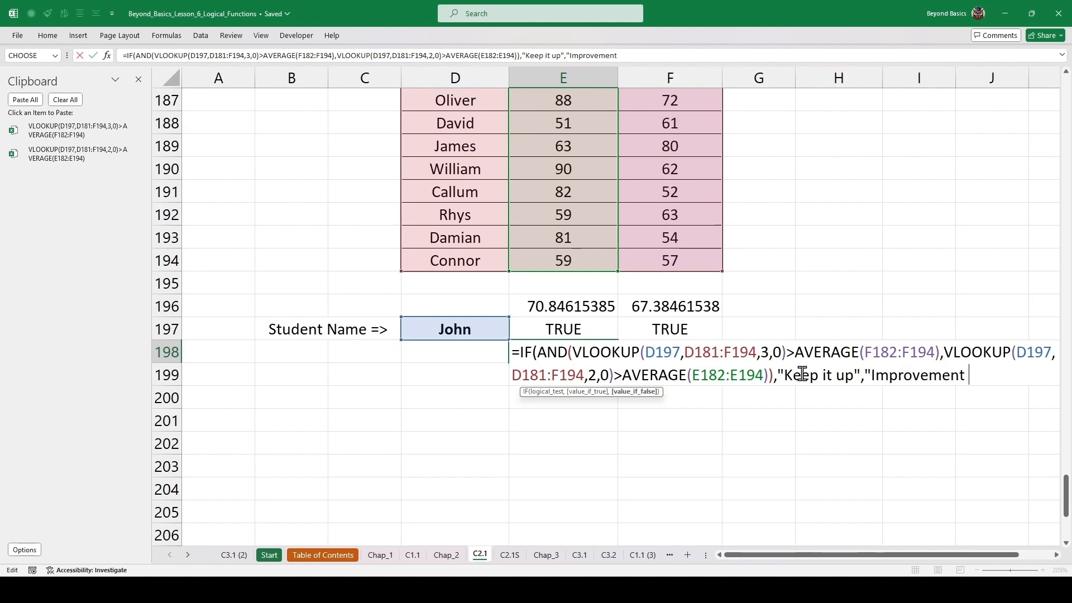
text(Requir)
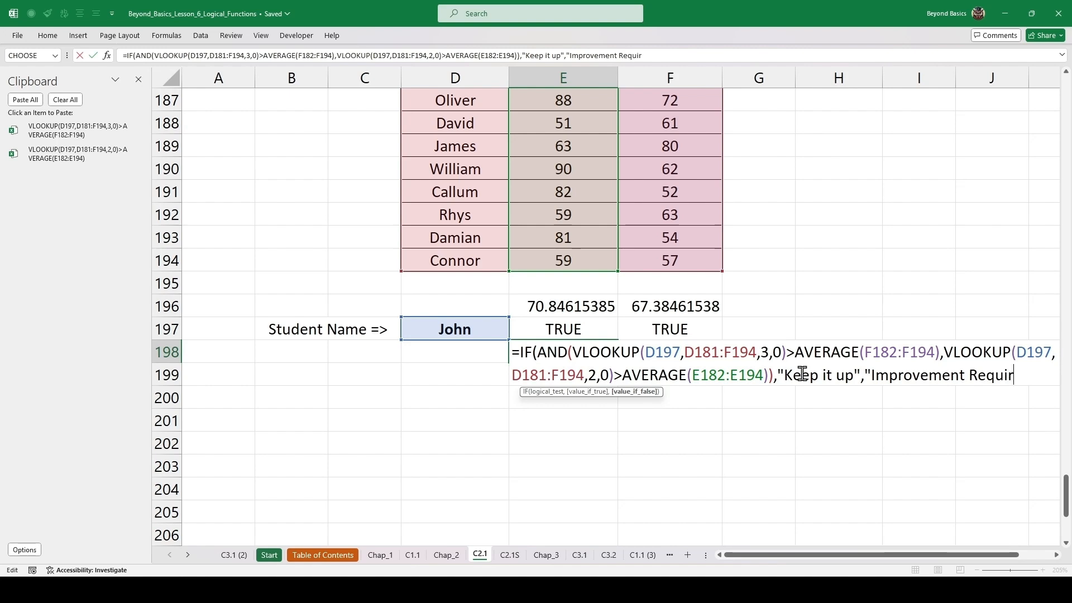
text(ed"))
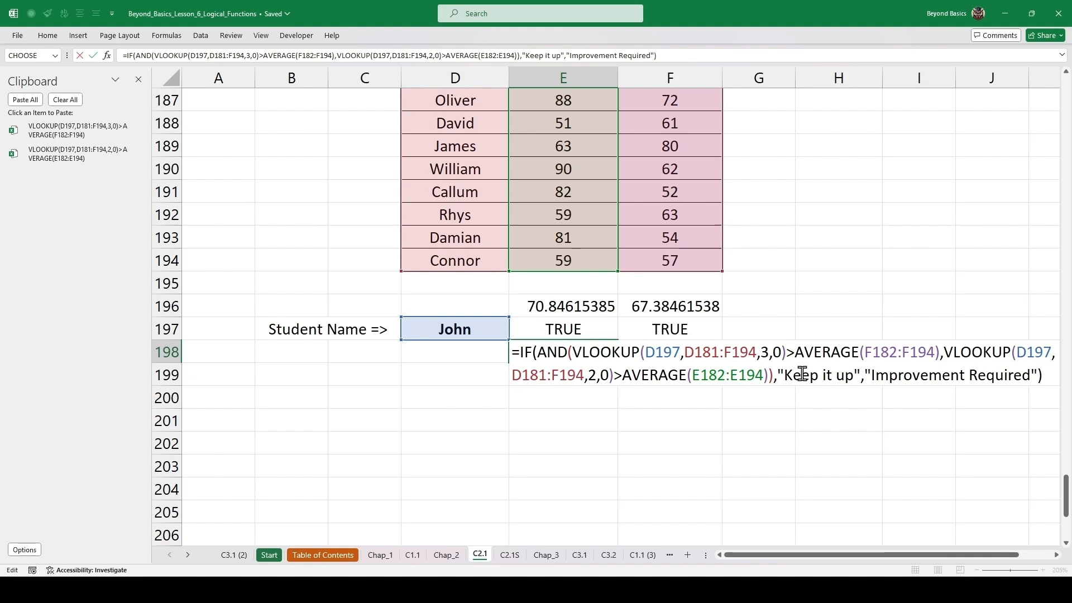
key(ctrl+Return)
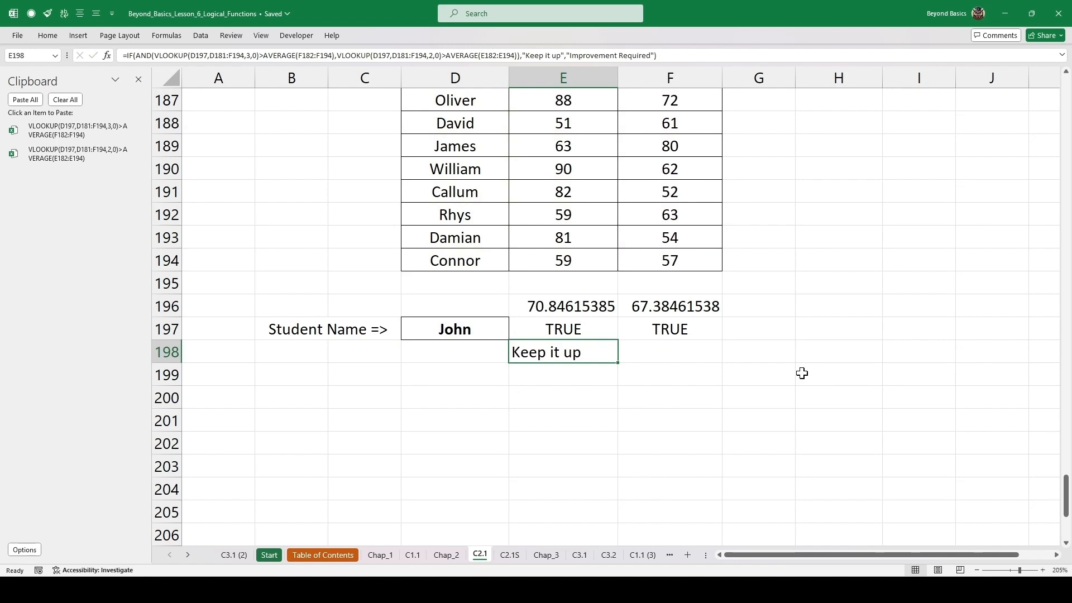
Step: Clear the helper formulas in E196:F197 and close the Office clipboard
drag(550, 305, 682, 329)
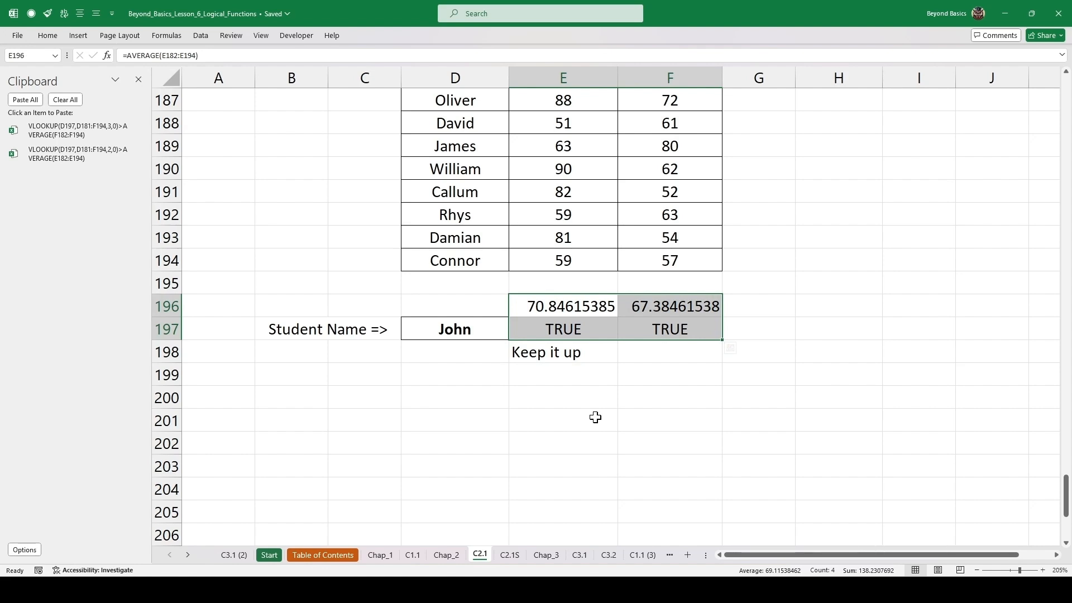
key(Delete)
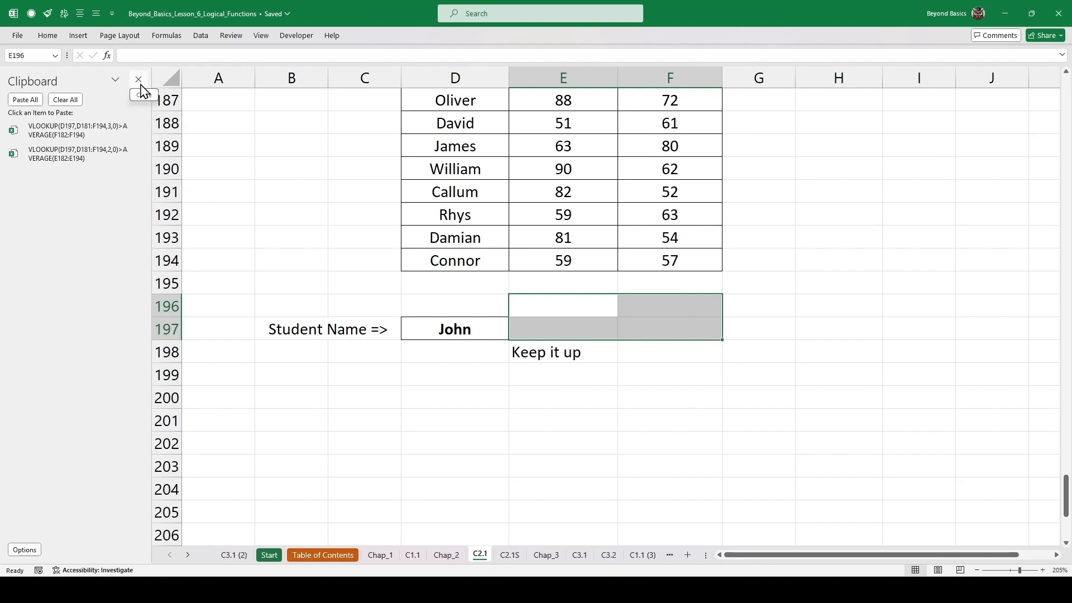
click(138, 79)
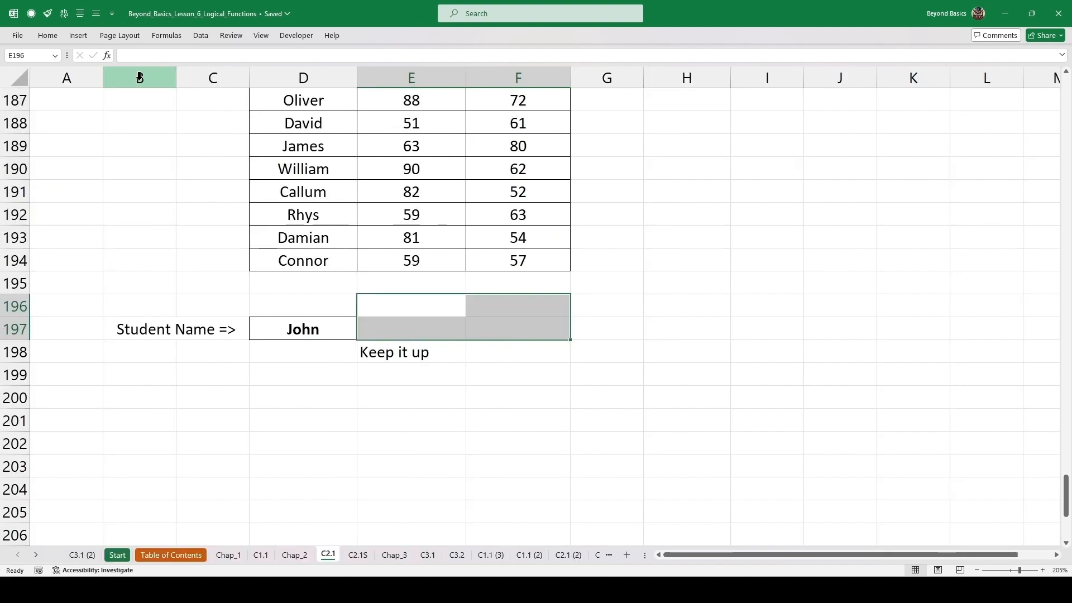
Step: Move the combined IF/AND formula from E198 up to E197, beside the student name
click(408, 355)
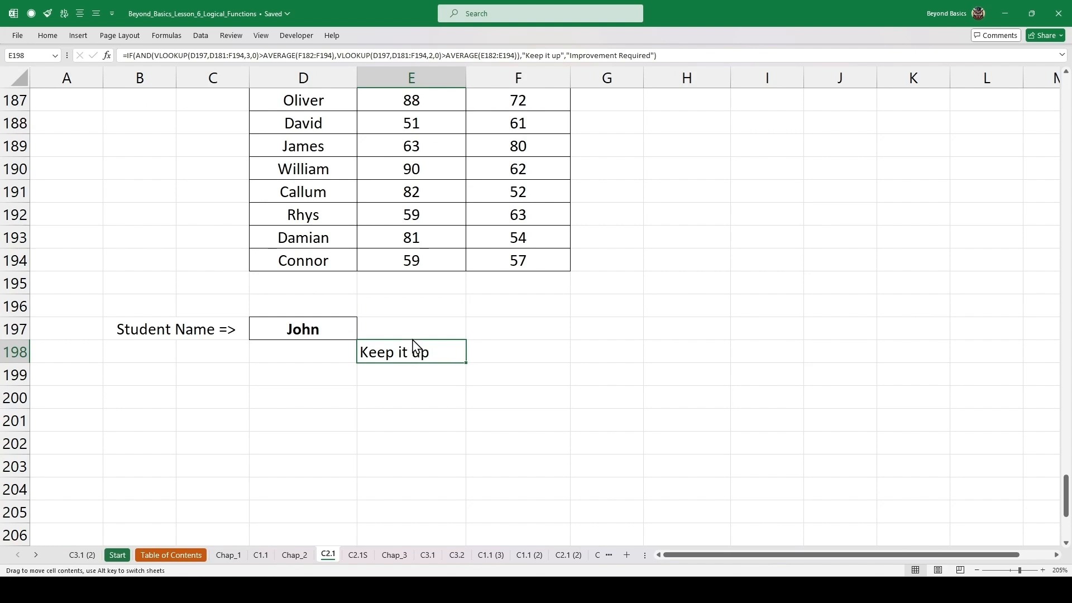
drag(419, 350, 421, 330)
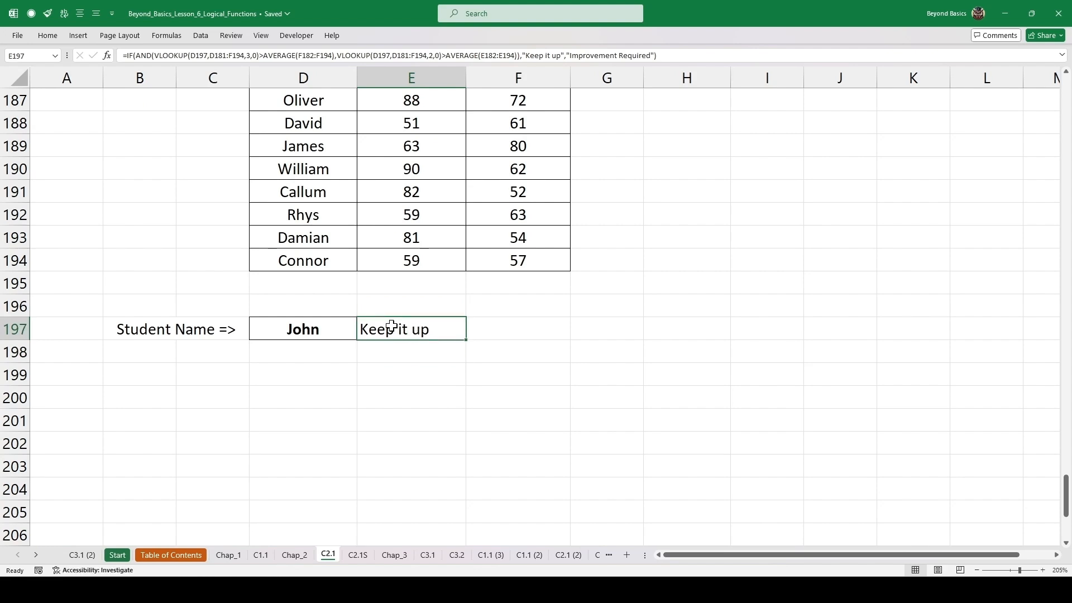
key(alt)
Step: Test the result by choosing the student from row 189 and the one from row 187 in D197, and review E197's formula
click(326, 329)
click(362, 334)
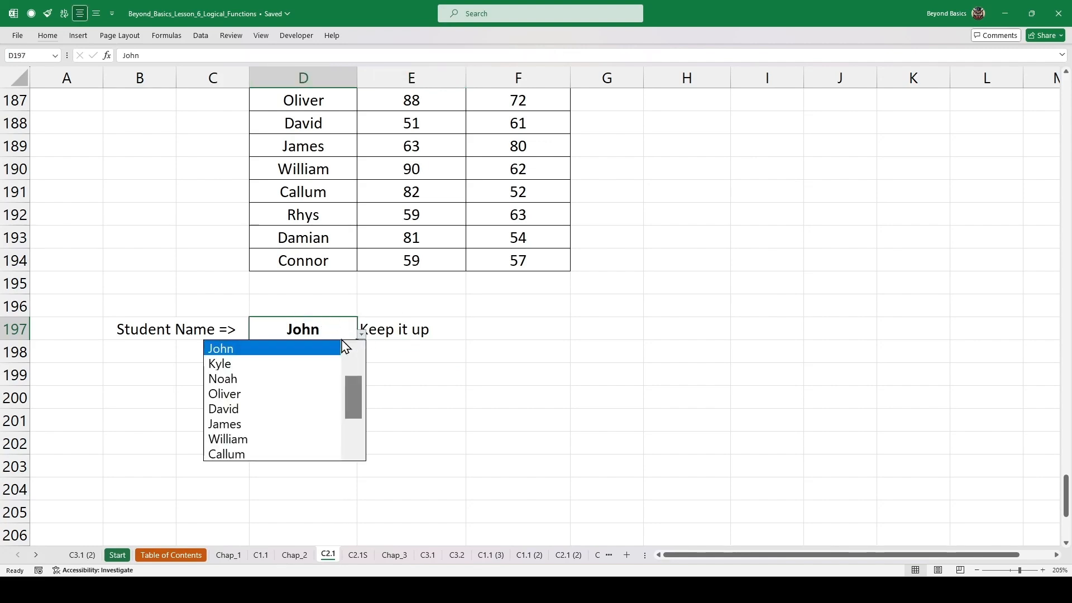
click(250, 425)
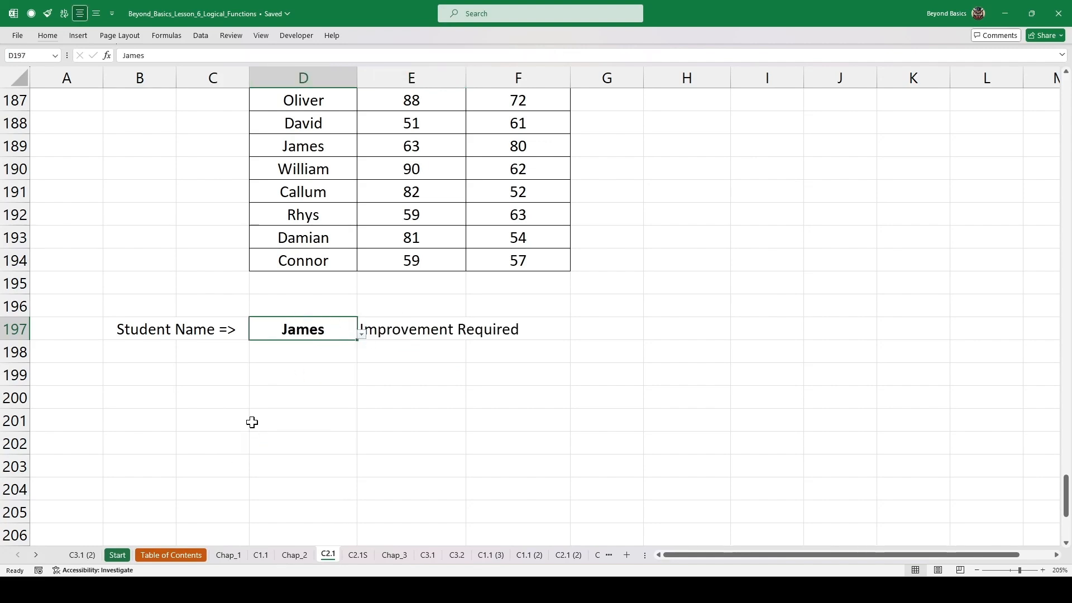
click(363, 335)
click(309, 348)
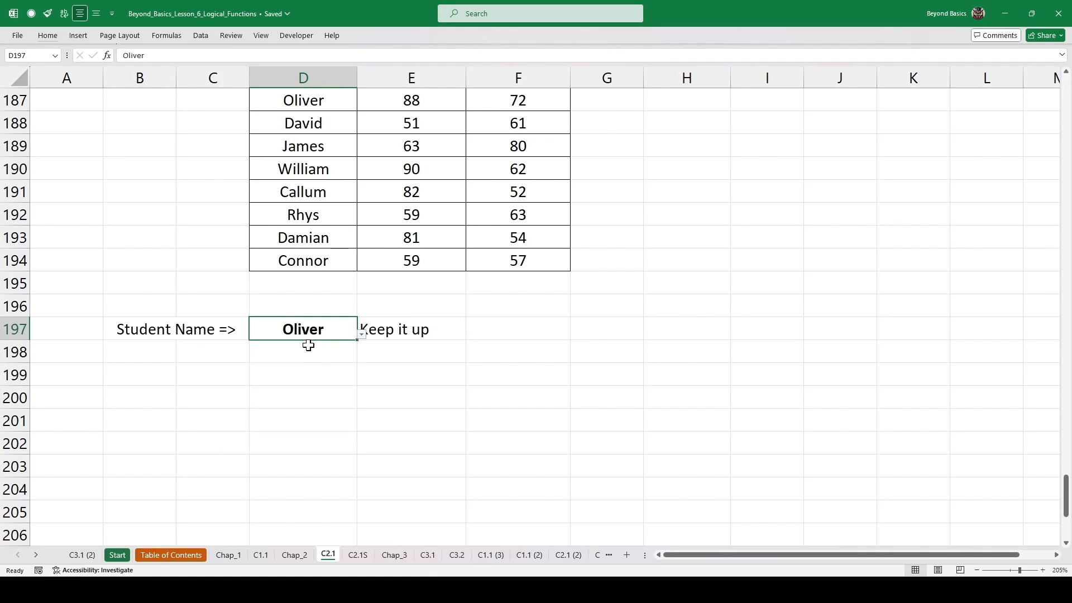
double_click(414, 325)
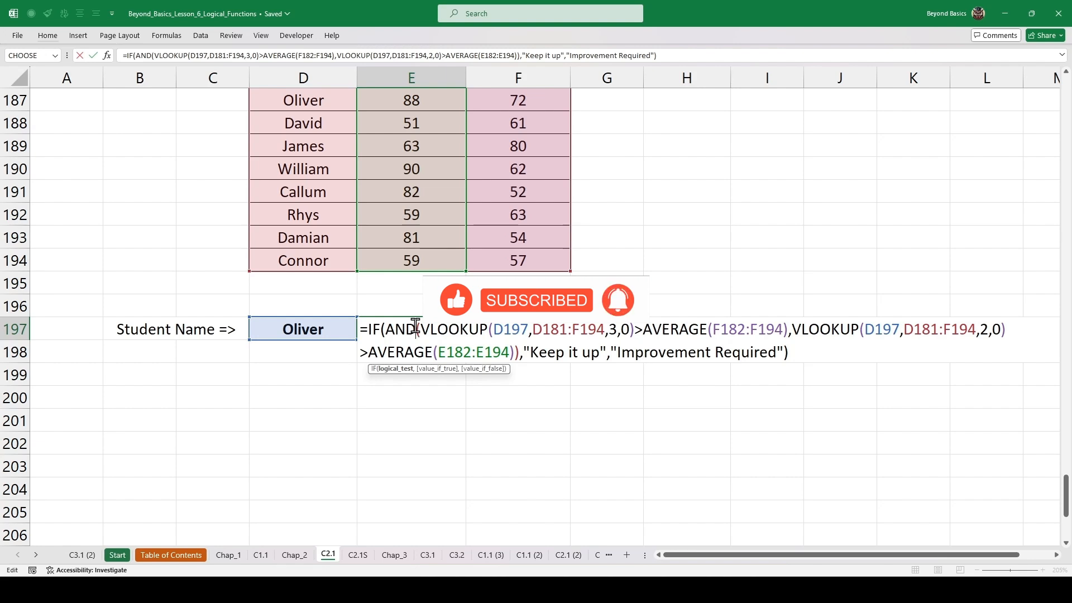
key(ctrl+Return)
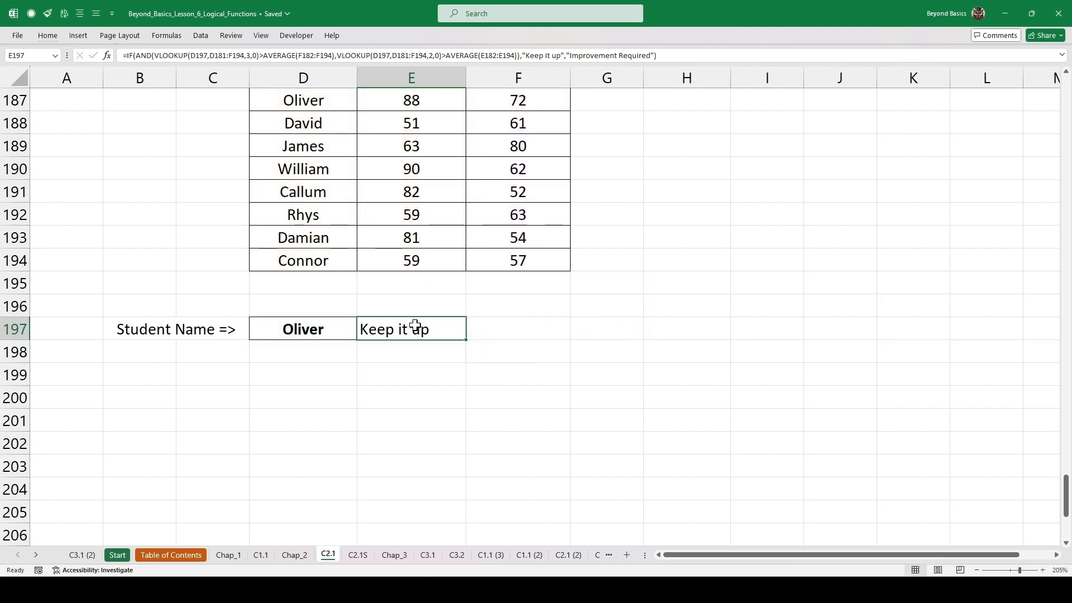
Step: Continue to the Chapter 3: Advanced Functions sheet and read through its notes on the IFS and SWITCH functions
scroll(413, 325, down, 4)
click(448, 397)
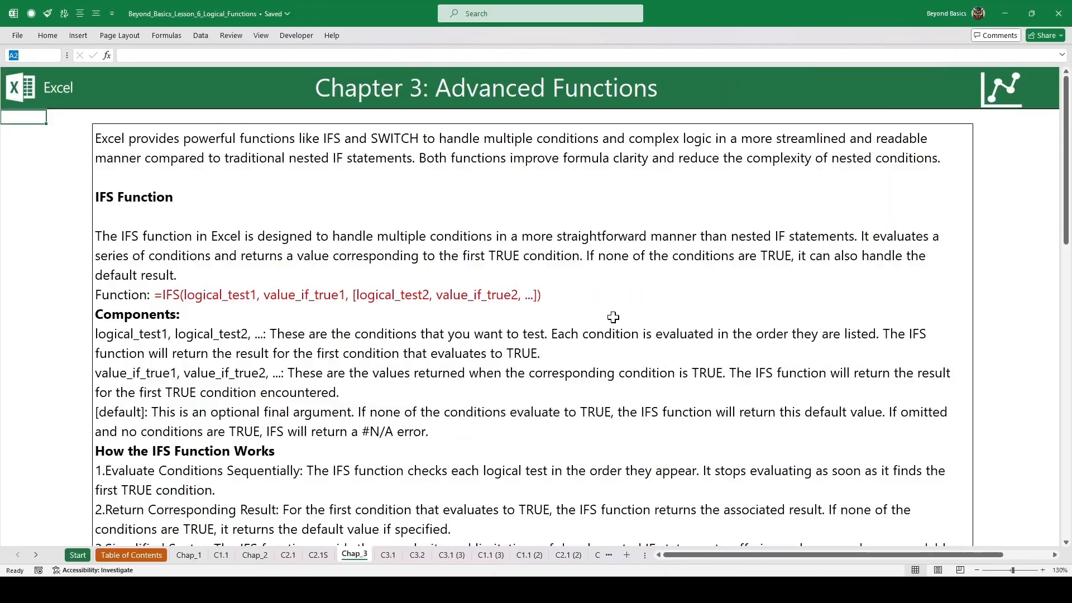
click(564, 284)
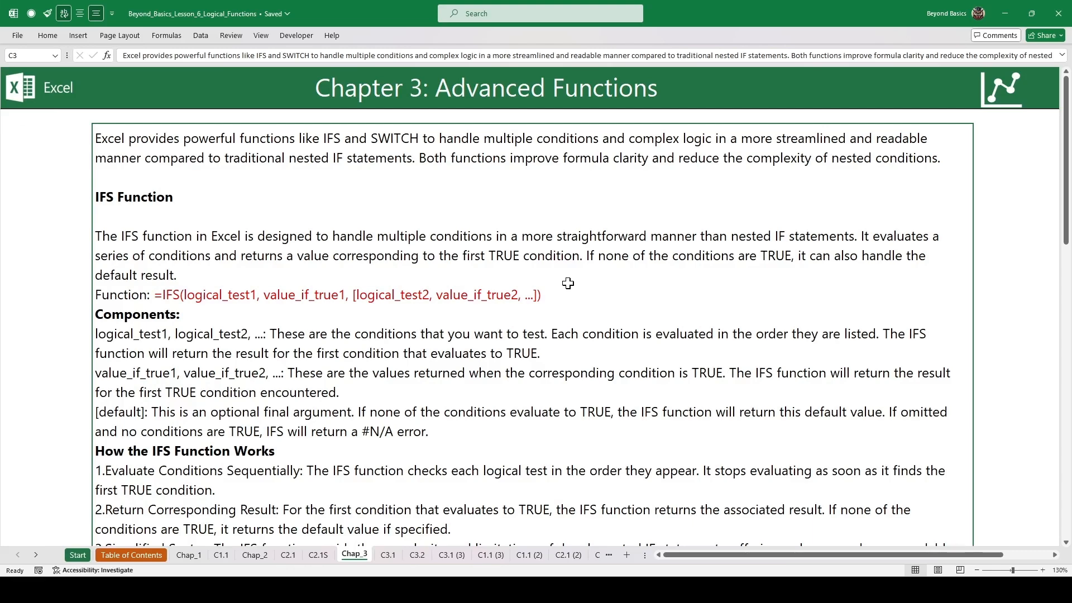
scroll(568, 283, down, 10)
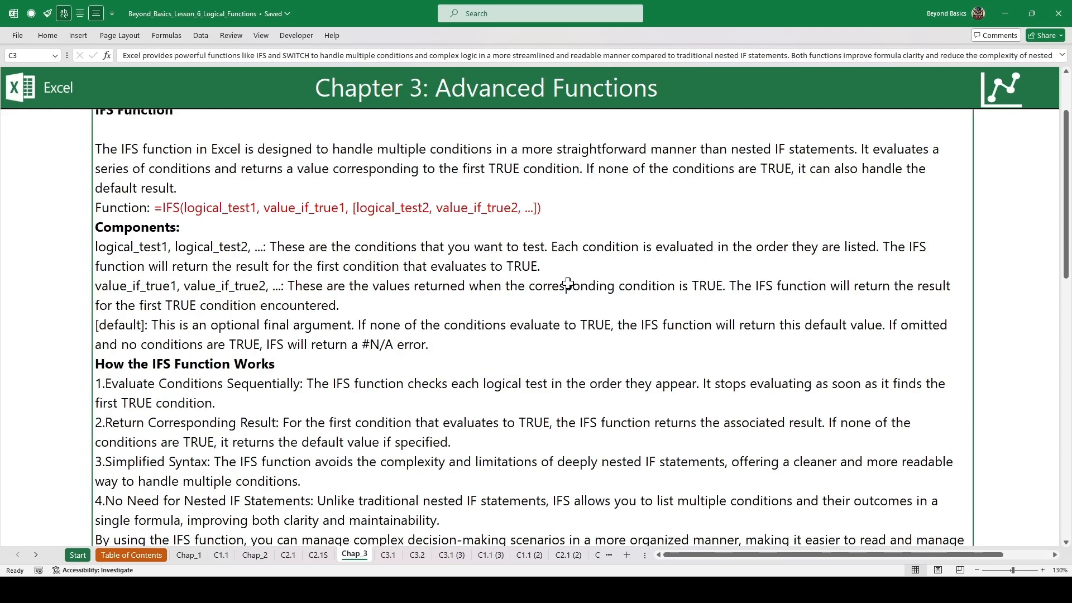
scroll(556, 286, down, 10)
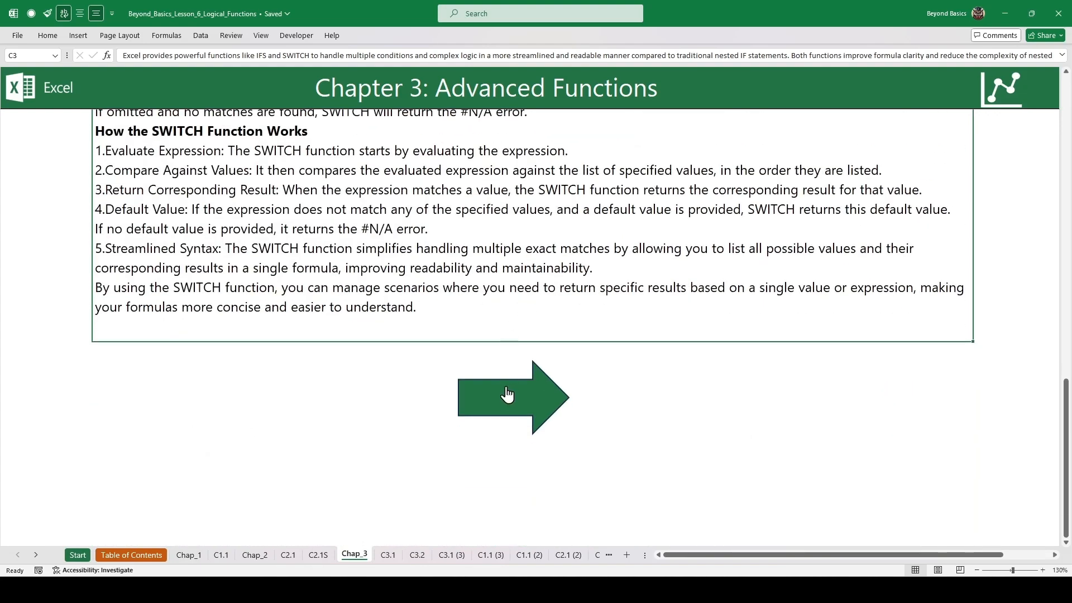
Step: Go on to the IFS exercise on sheet C3.1 and review its commission rate tiers and salesperson table
click(504, 392)
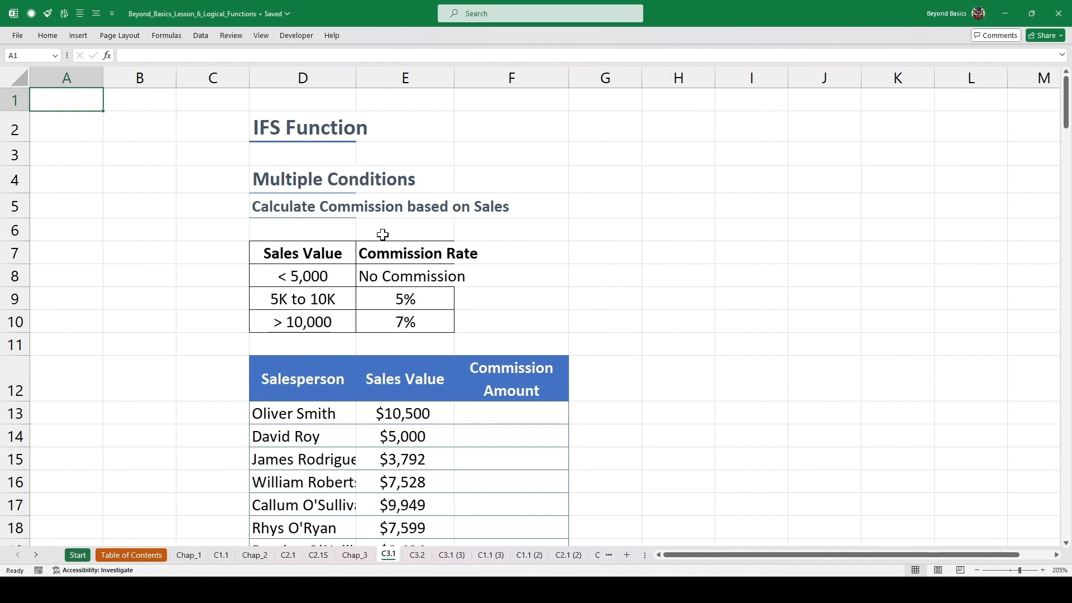
scroll(448, 280, down, 1)
scroll(447, 279, down, 1)
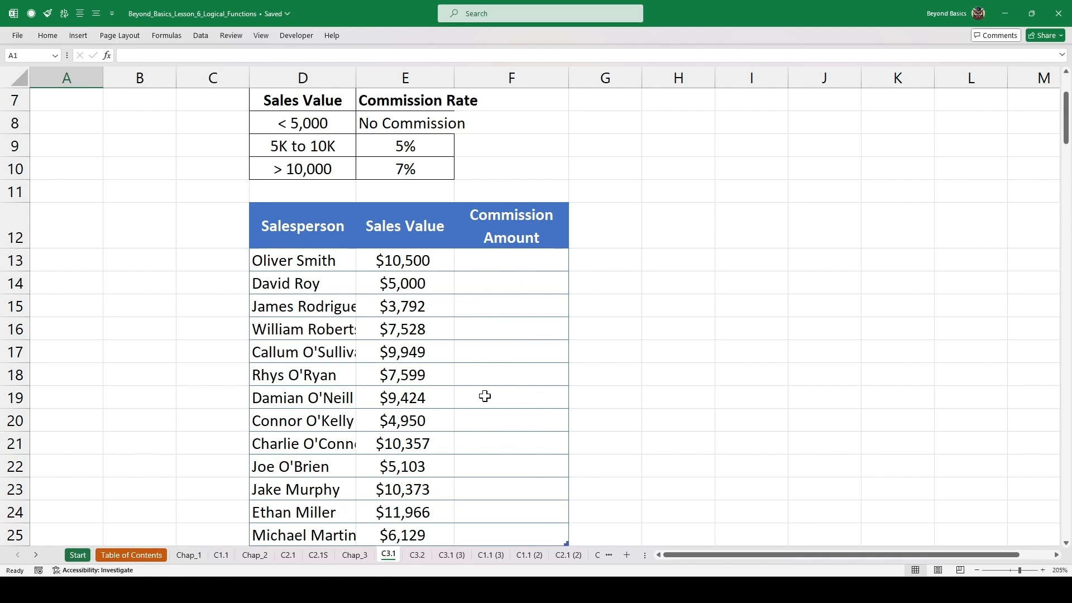
scroll(425, 335, up, 2)
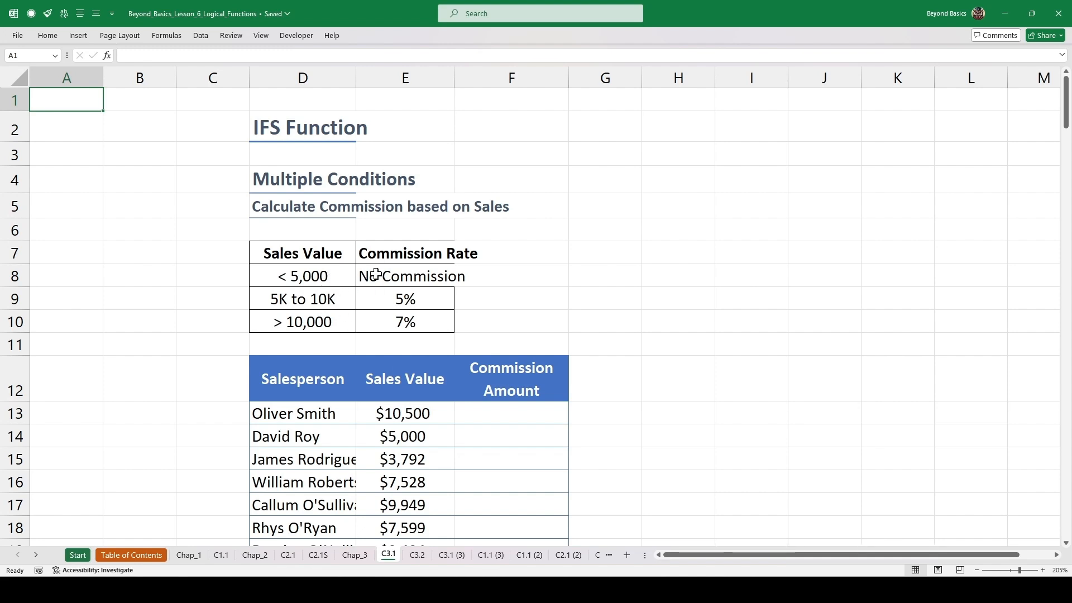
click(345, 300)
drag(345, 300, 394, 299)
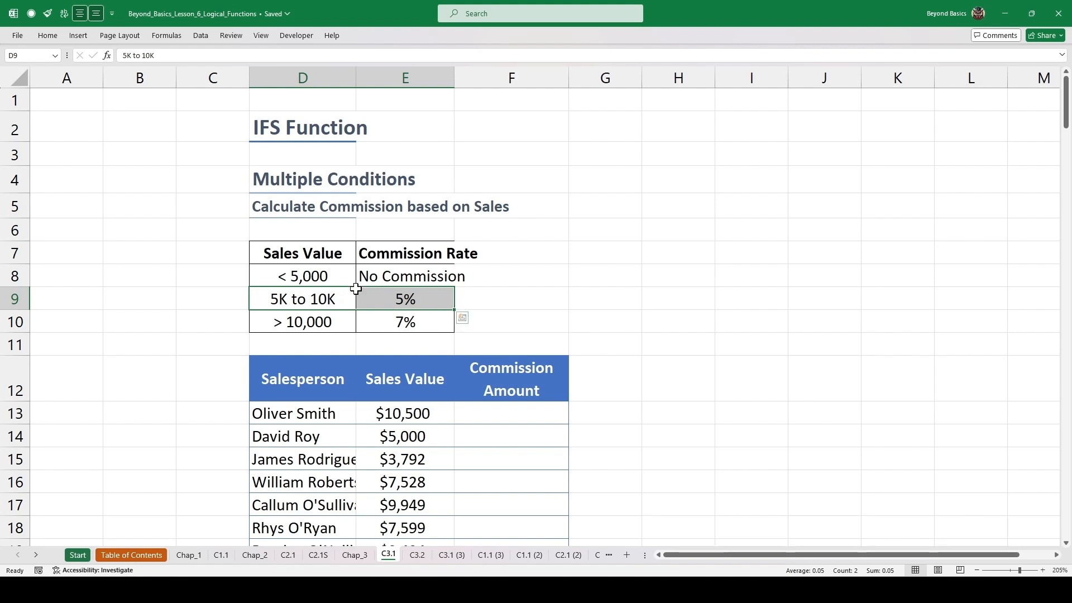
click(303, 324)
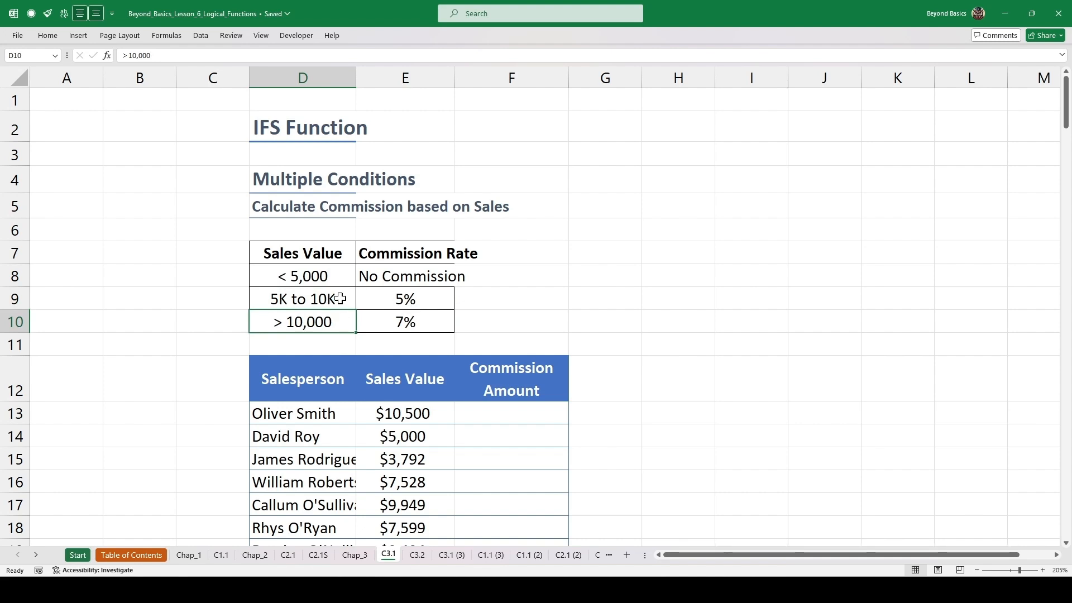
click(405, 320)
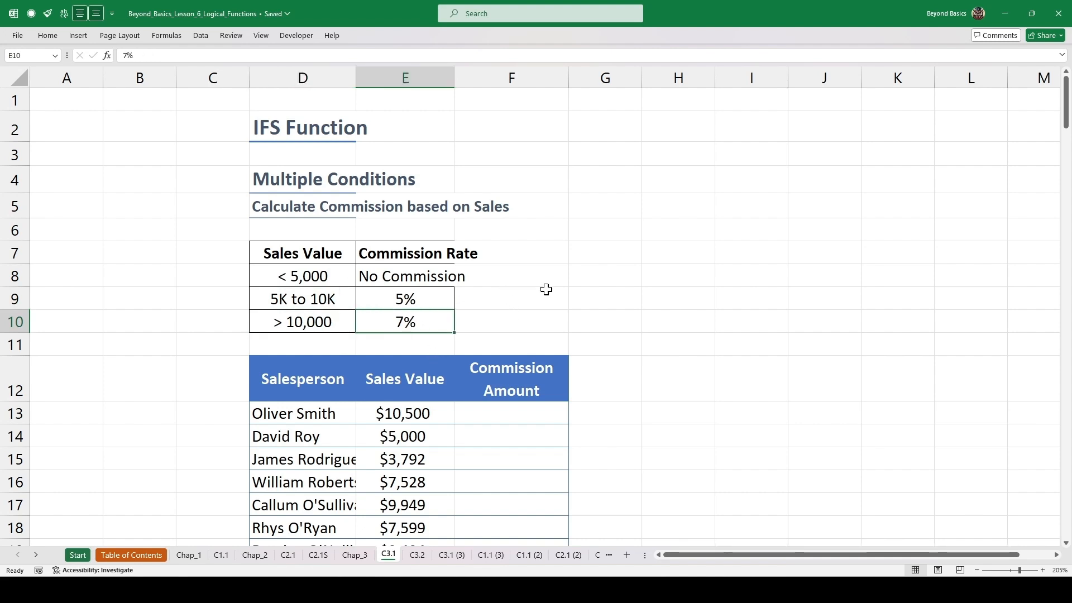
Step: Start an IFS formula in F13 that returns absolute reference $E$8 when the row's Sales Value is below 5000
scroll(548, 285, down, 2)
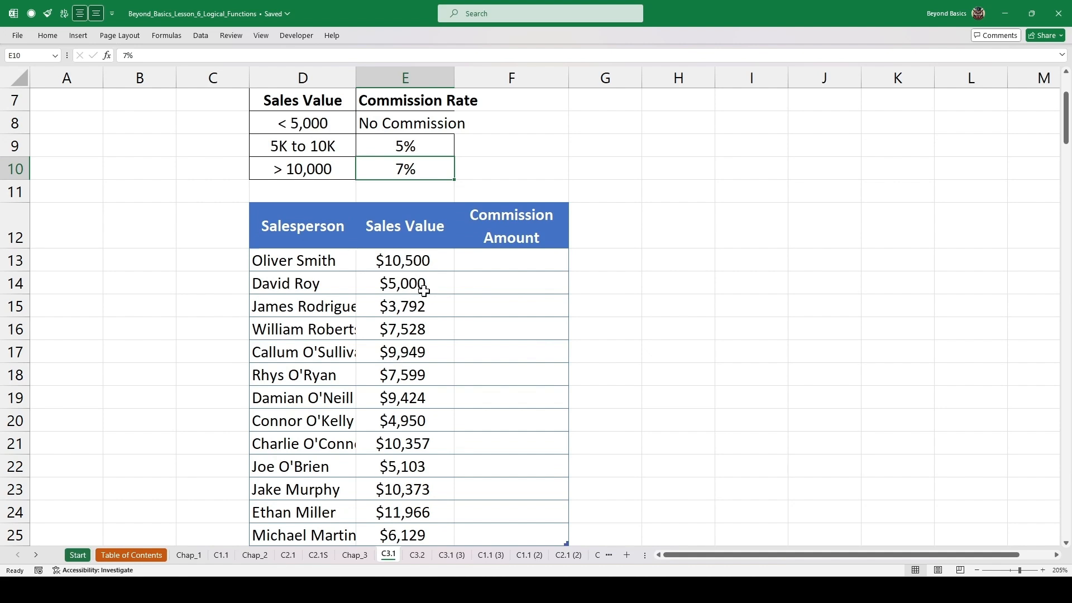
click(490, 256)
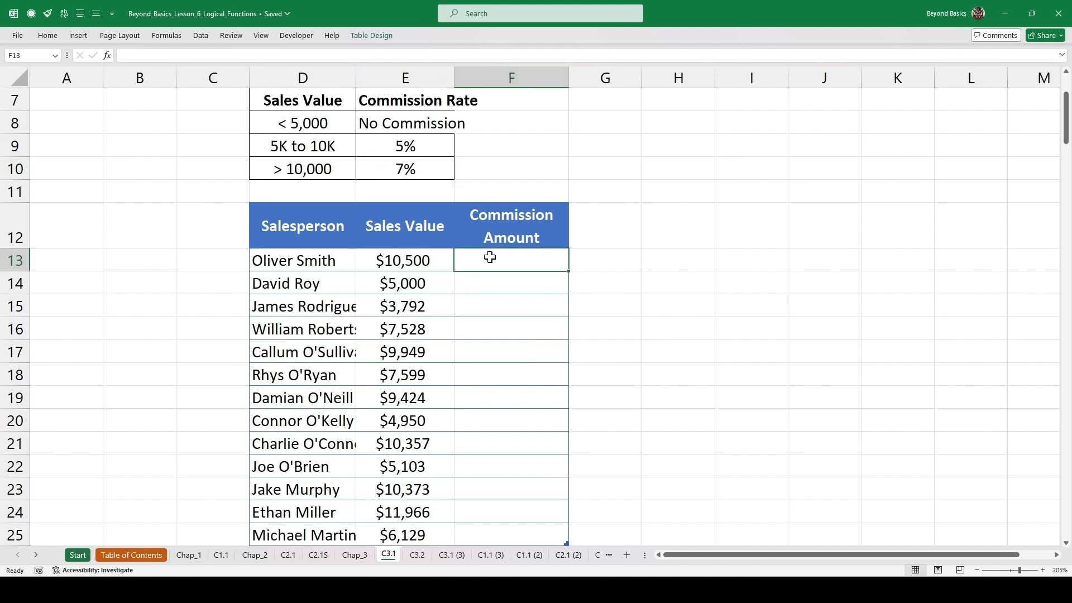
text(=)
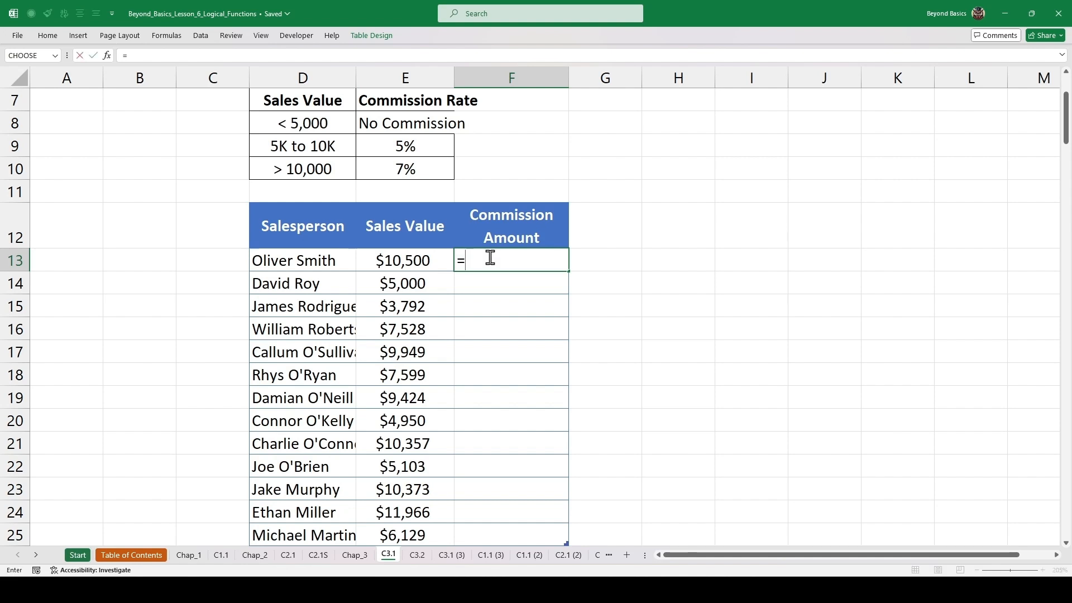
text(IFS)
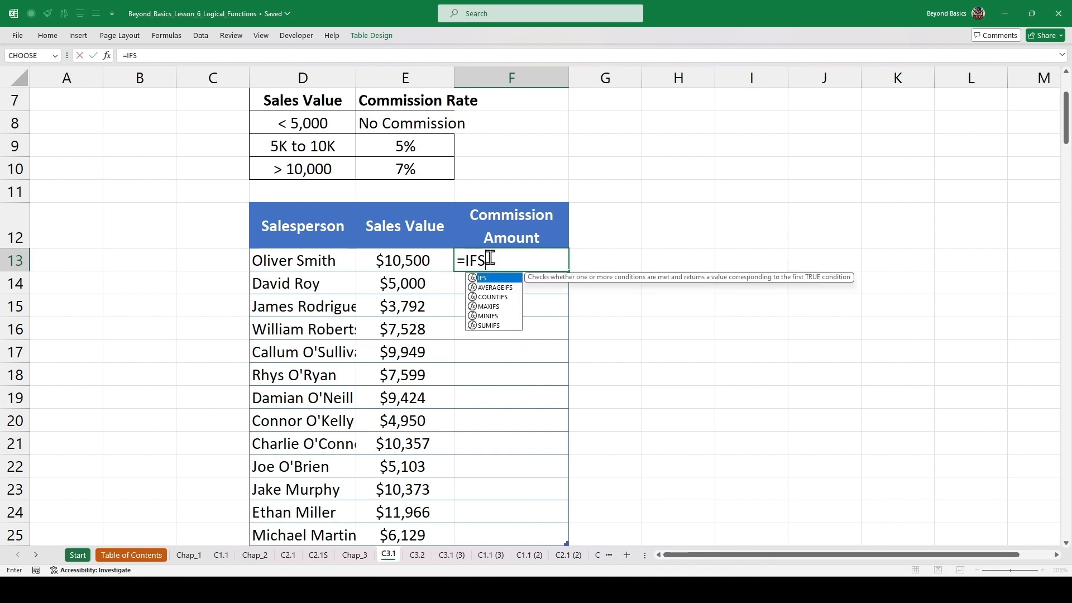
text(()
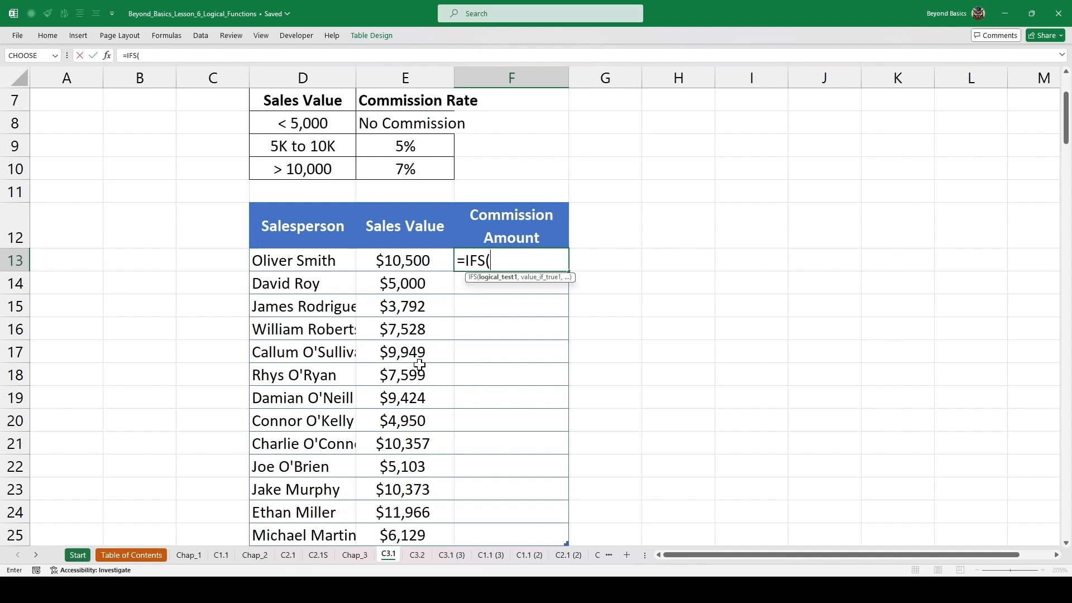
click(399, 262)
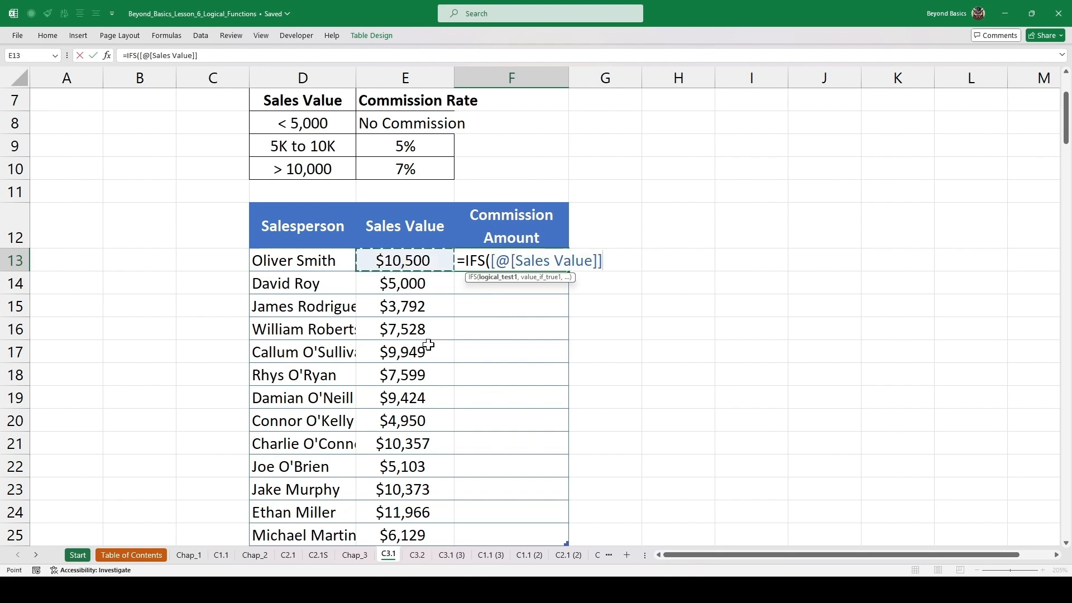
text(<5000)
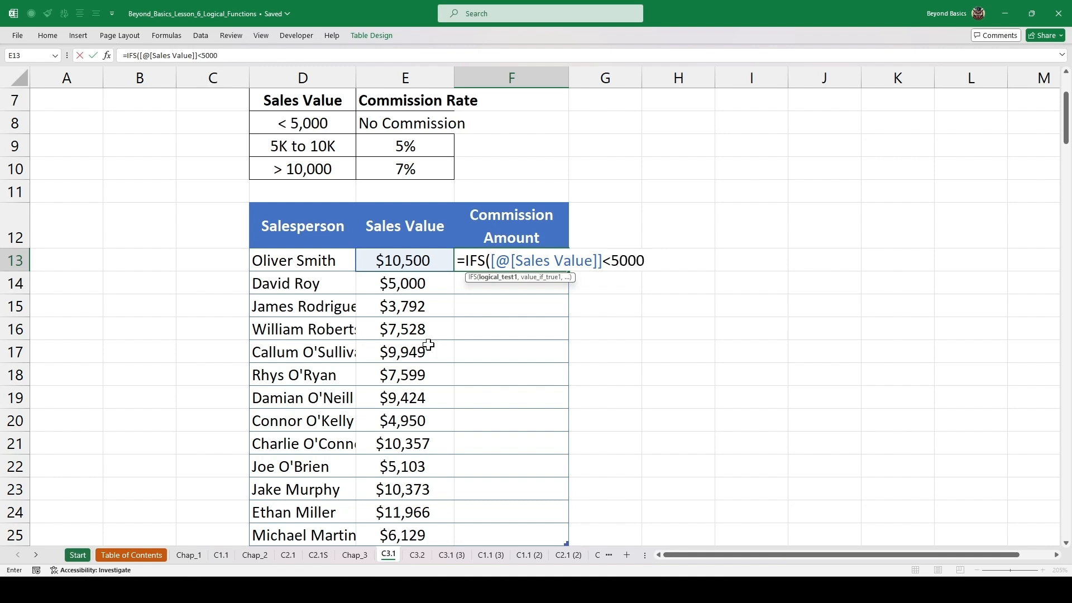
text(,)
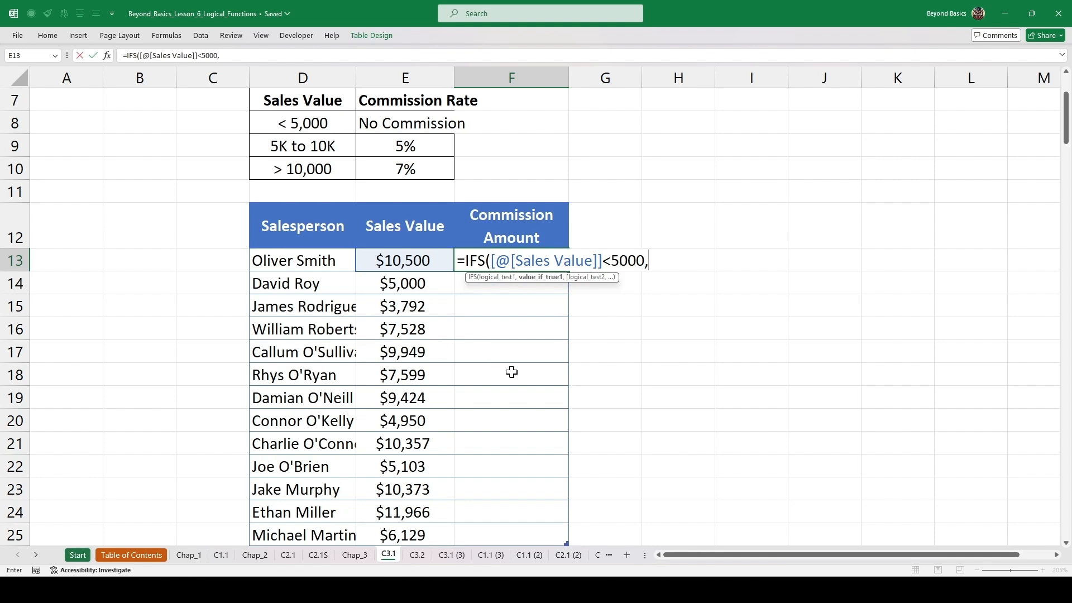
click(415, 121)
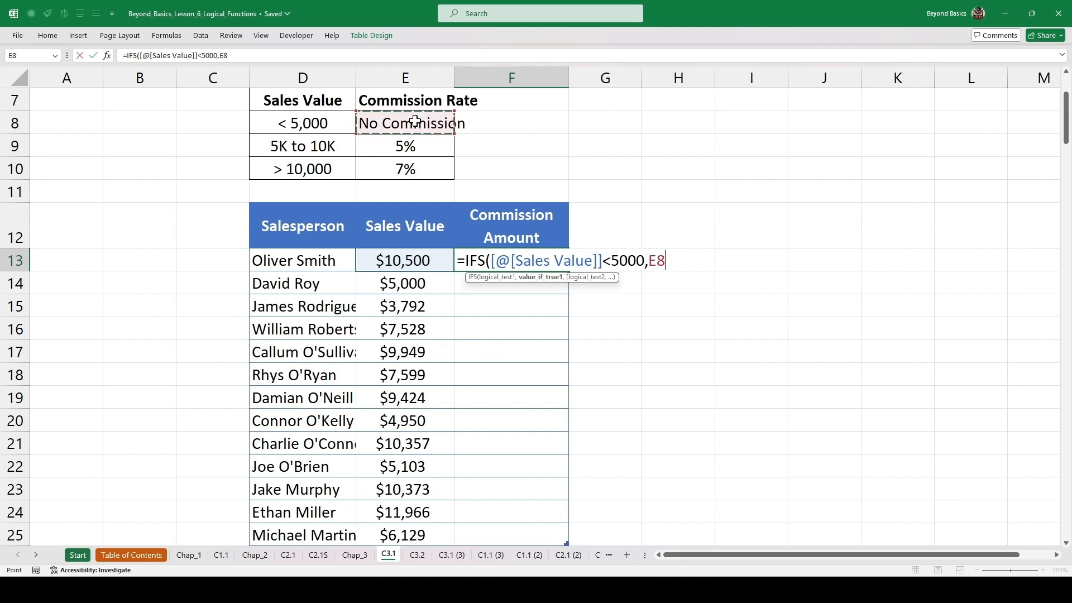
key(F4)
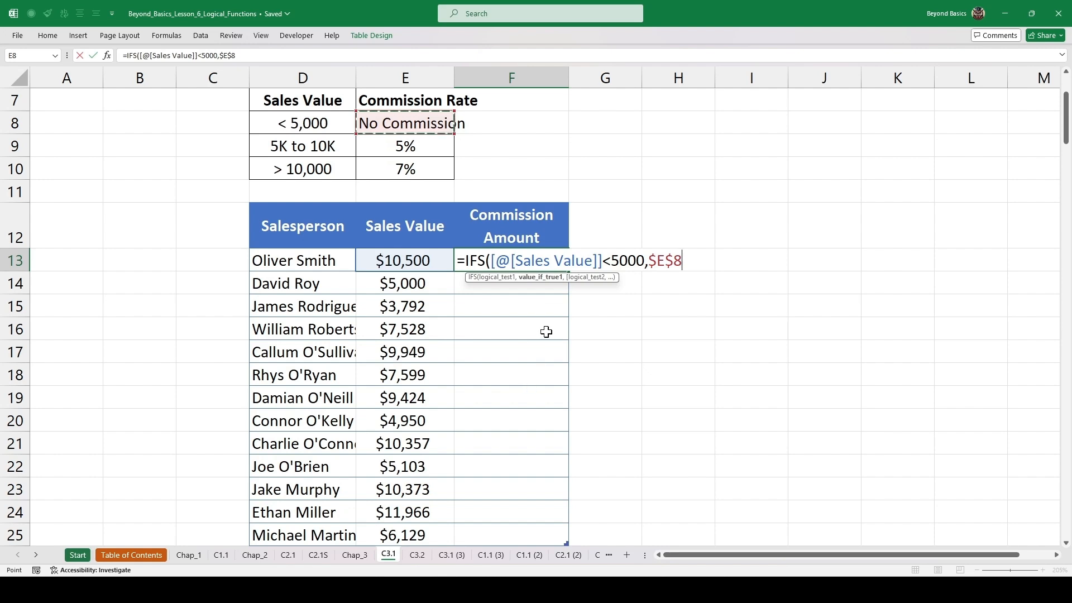
Step: Add a second IFS condition for Sales Value <=10000 that returns the Sales Value multiplied by $E$9
text(,)
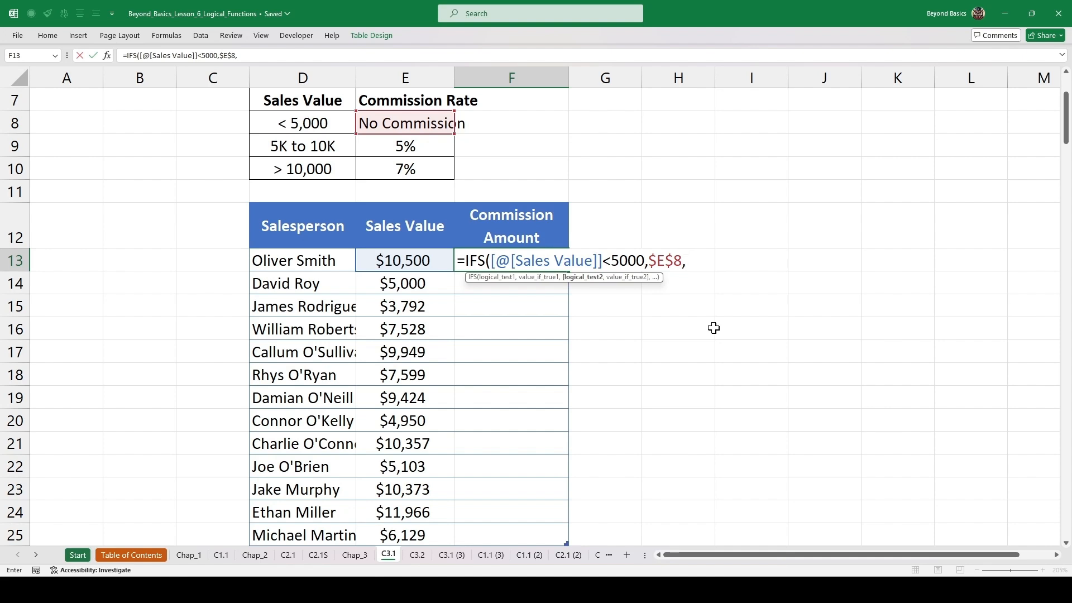
click(404, 261)
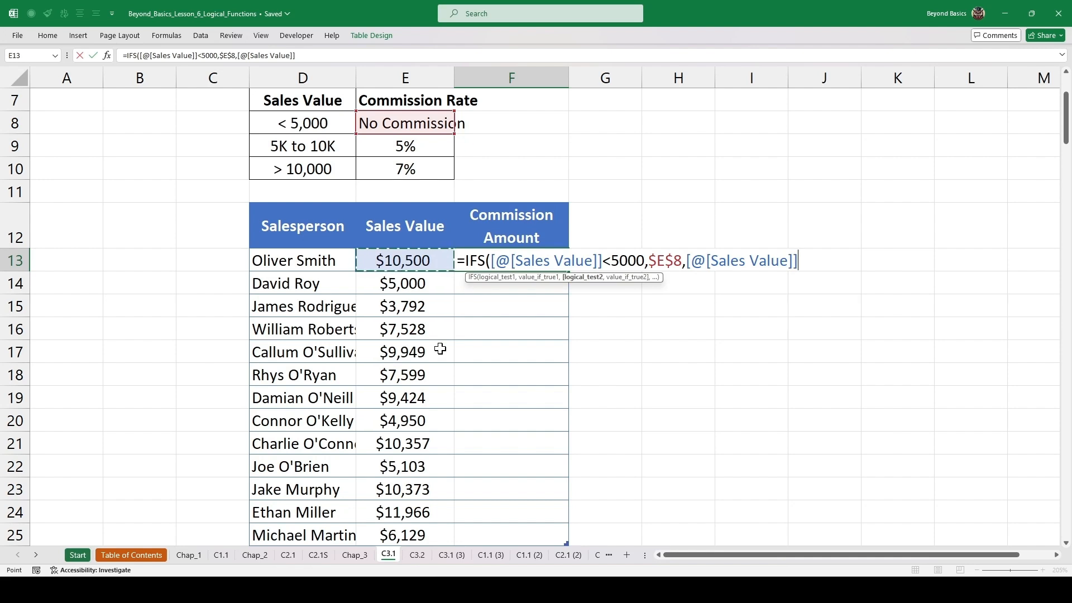
text(<=10000)
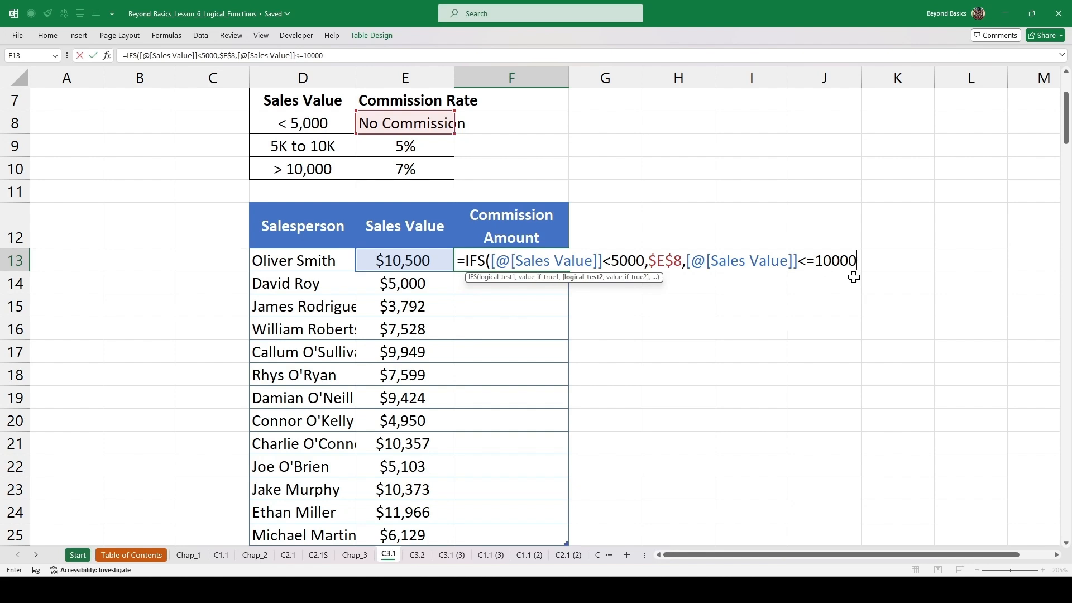
text(,)
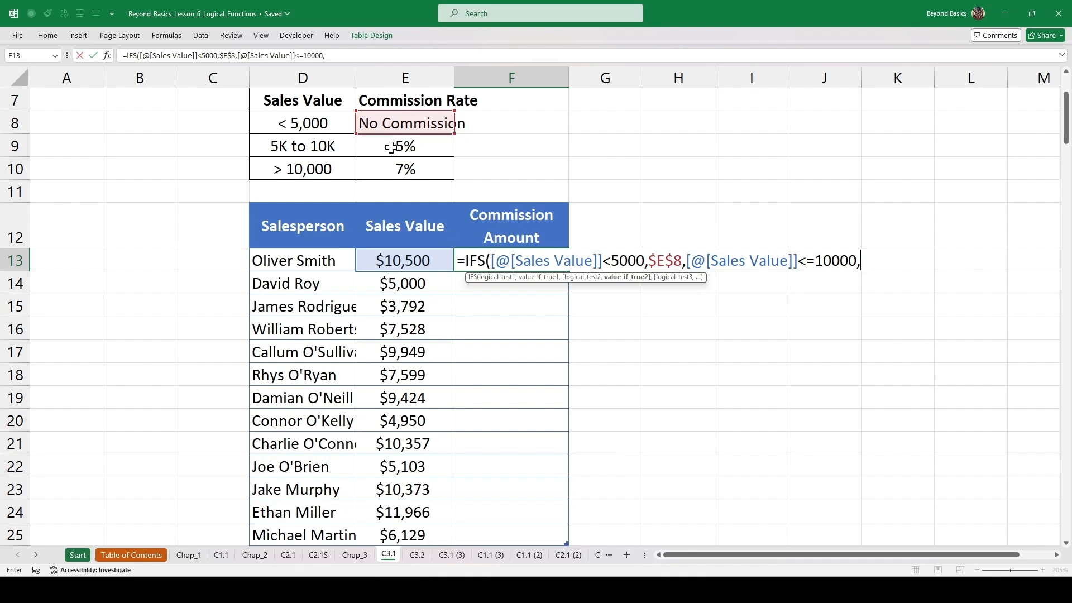
click(421, 261)
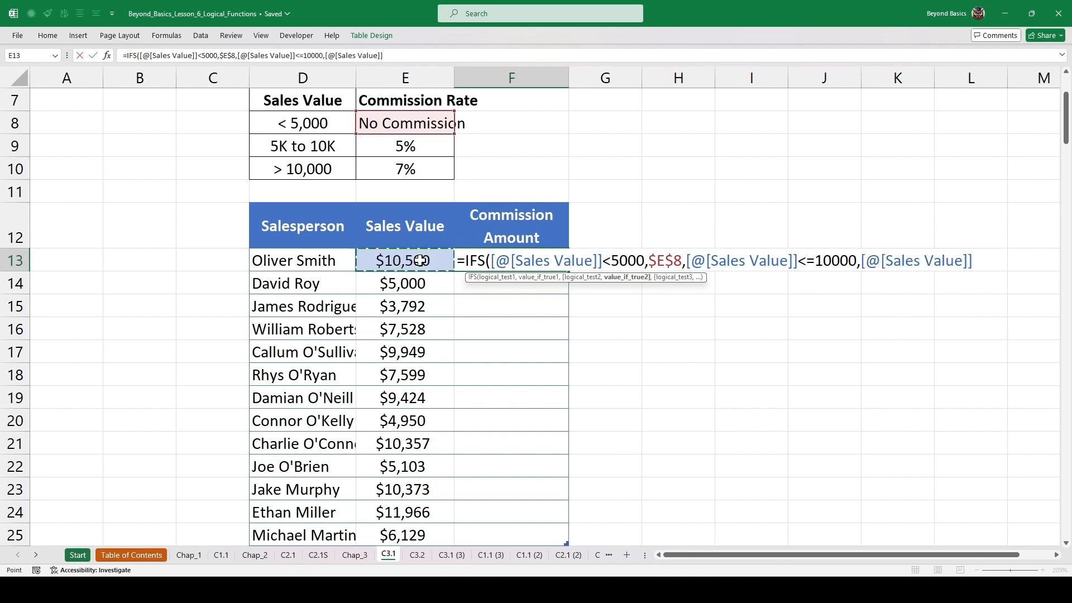
text(*)
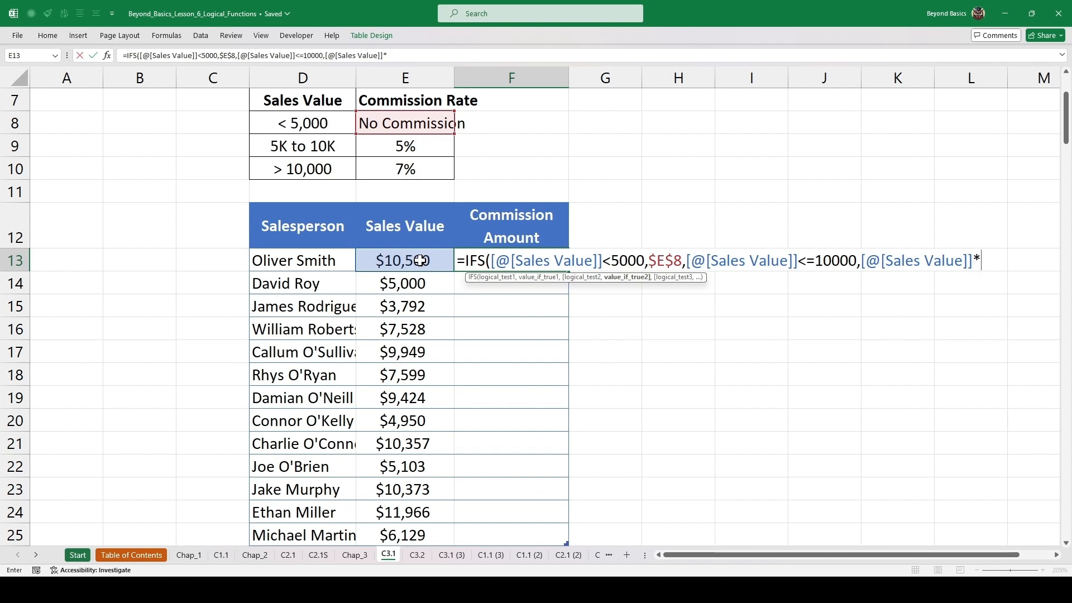
click(403, 145)
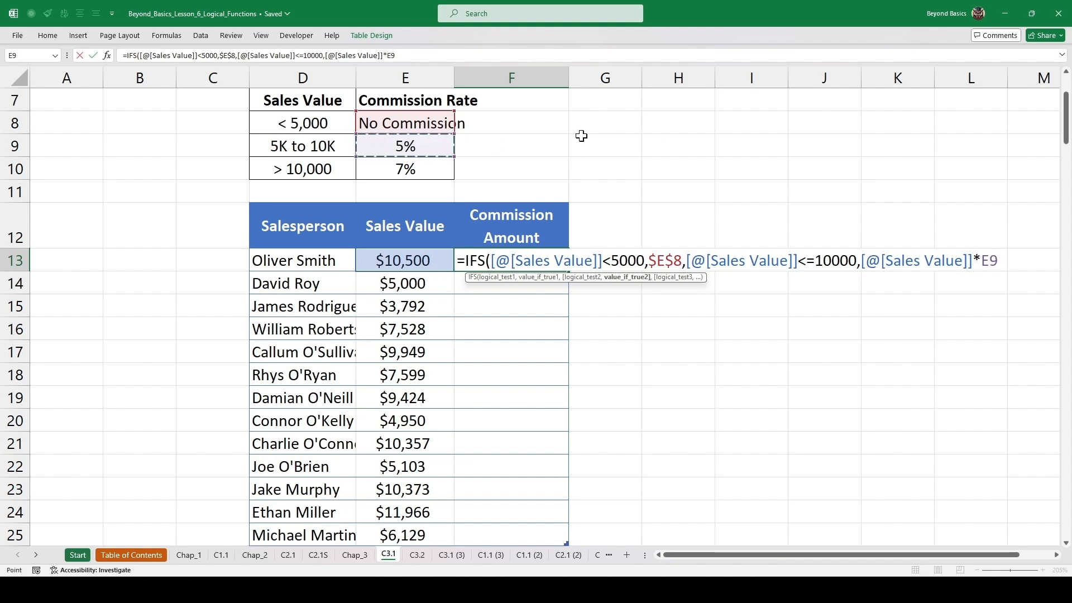
key(F4)
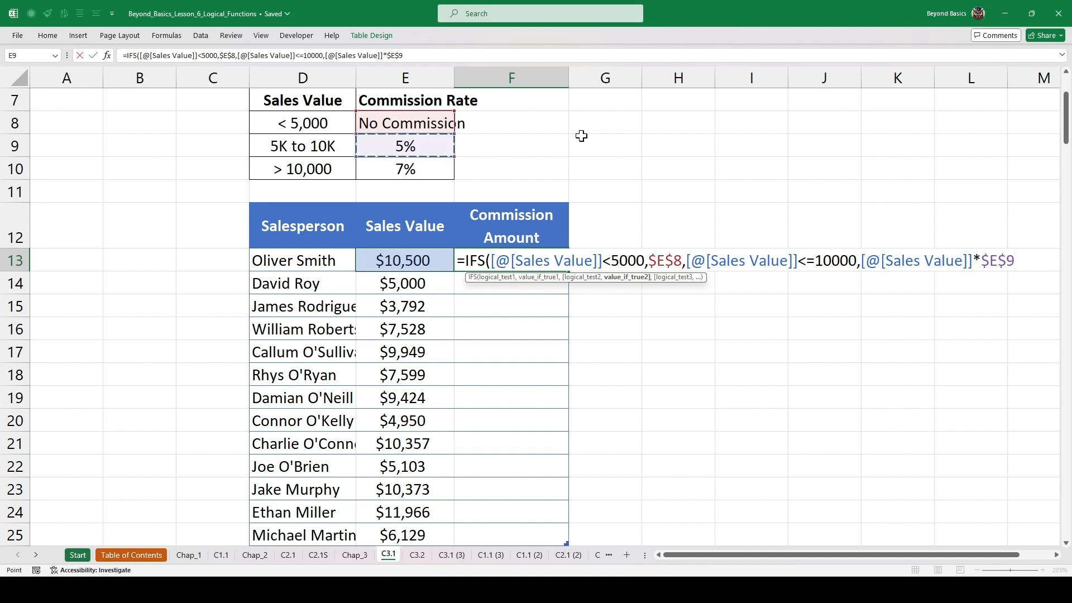
Step: Complete the F13 IFS formula with a TRUE fallback that returns the Sales Value multiplied by absolute reference $E$10, and enter it
text(,)
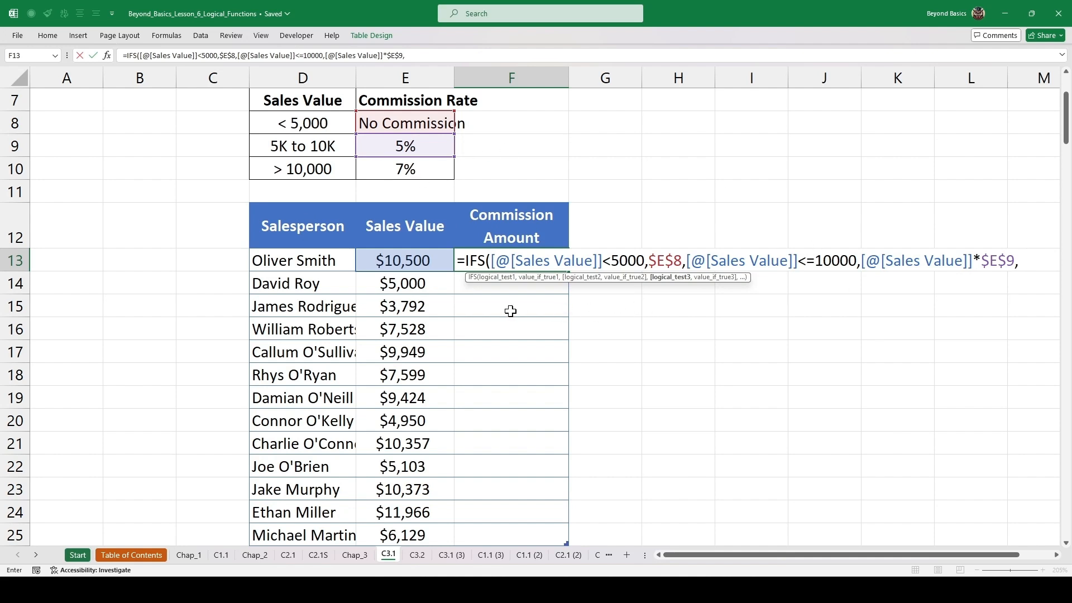
text(TR)
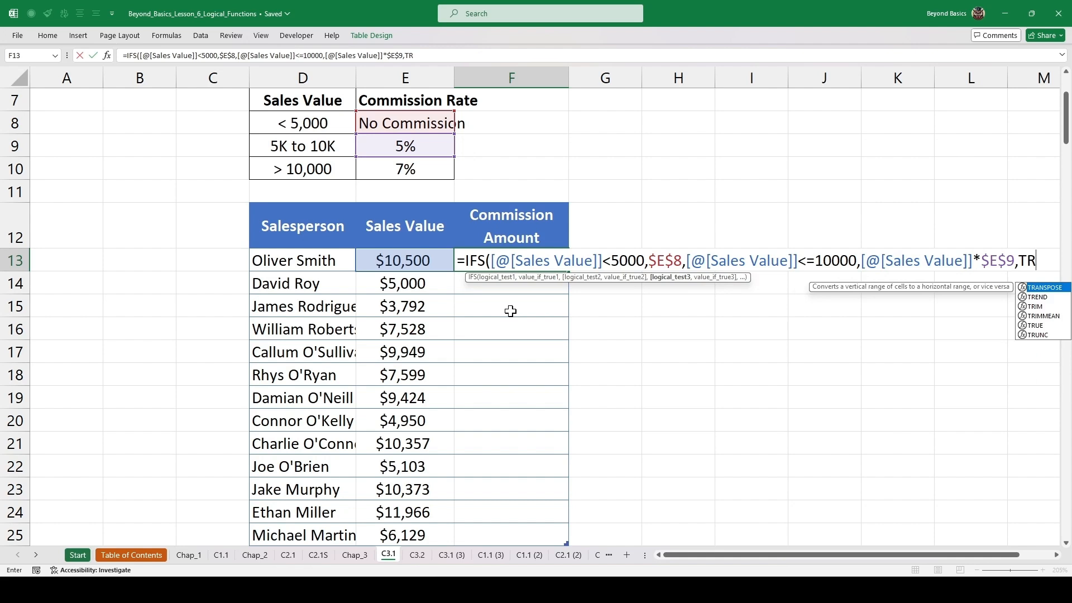
text(UE)
key(Tab)
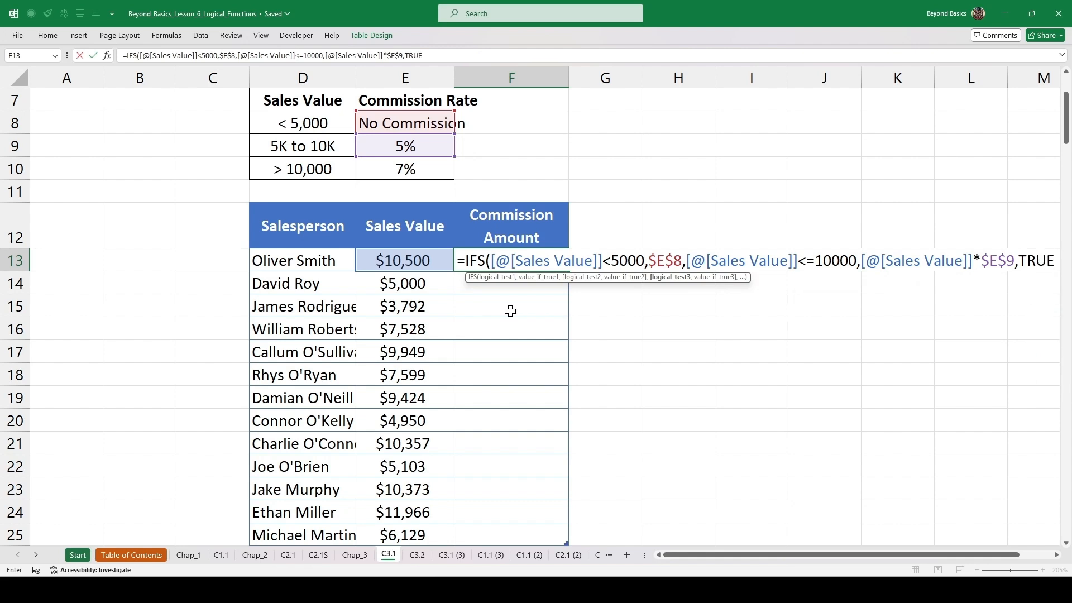
text(,[@[Sales Value)
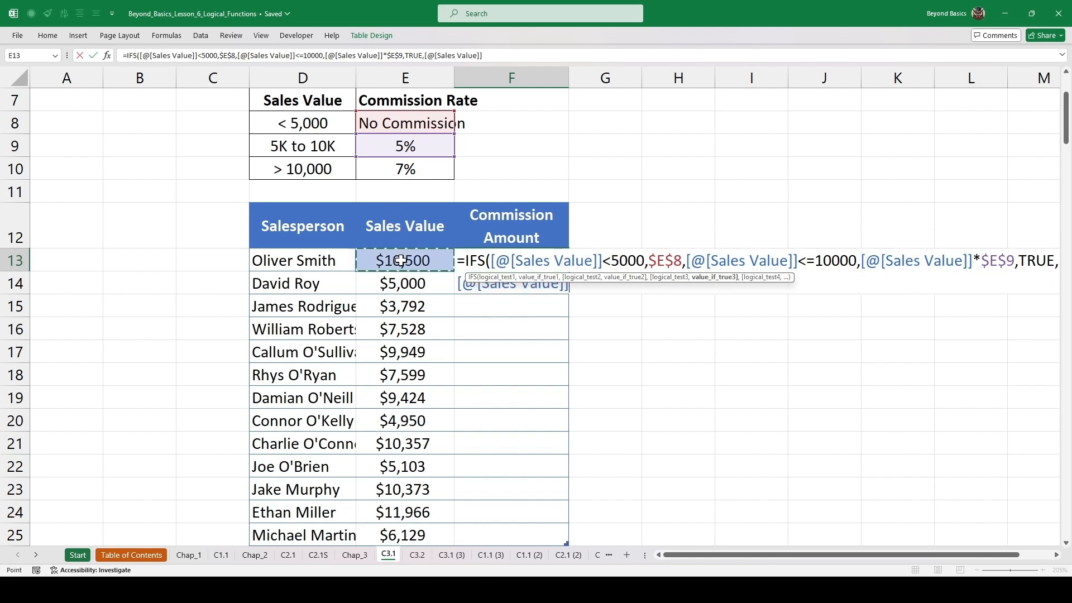
text(*)
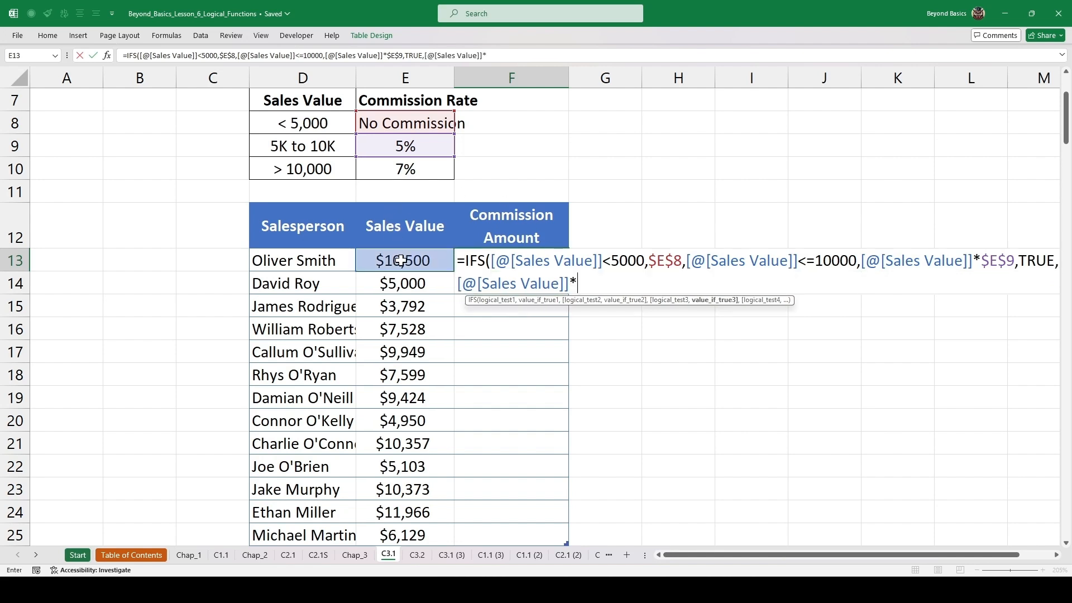
click(407, 168)
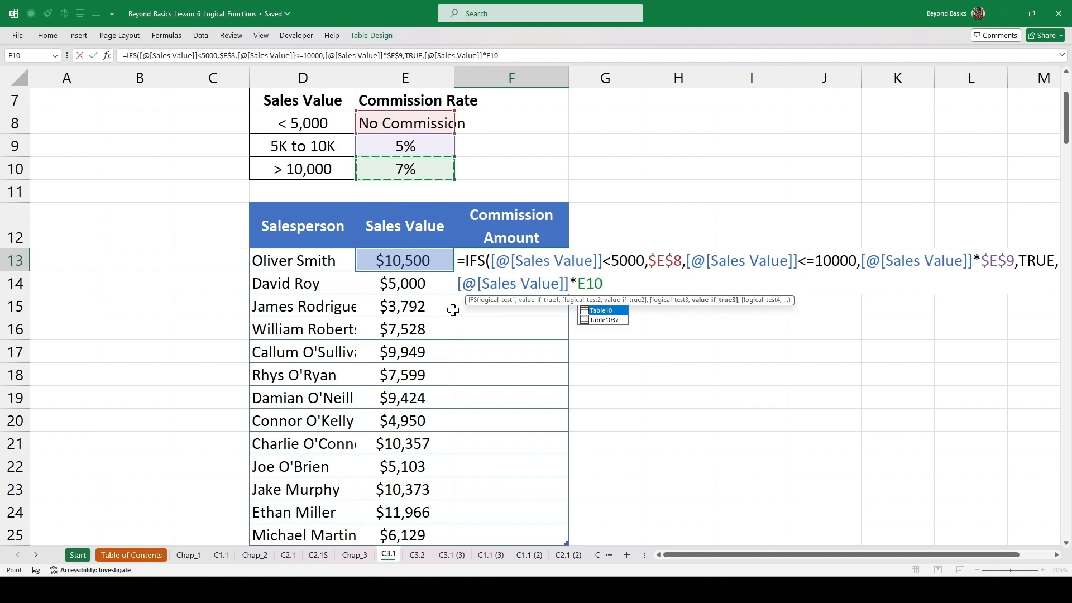
key(F4)
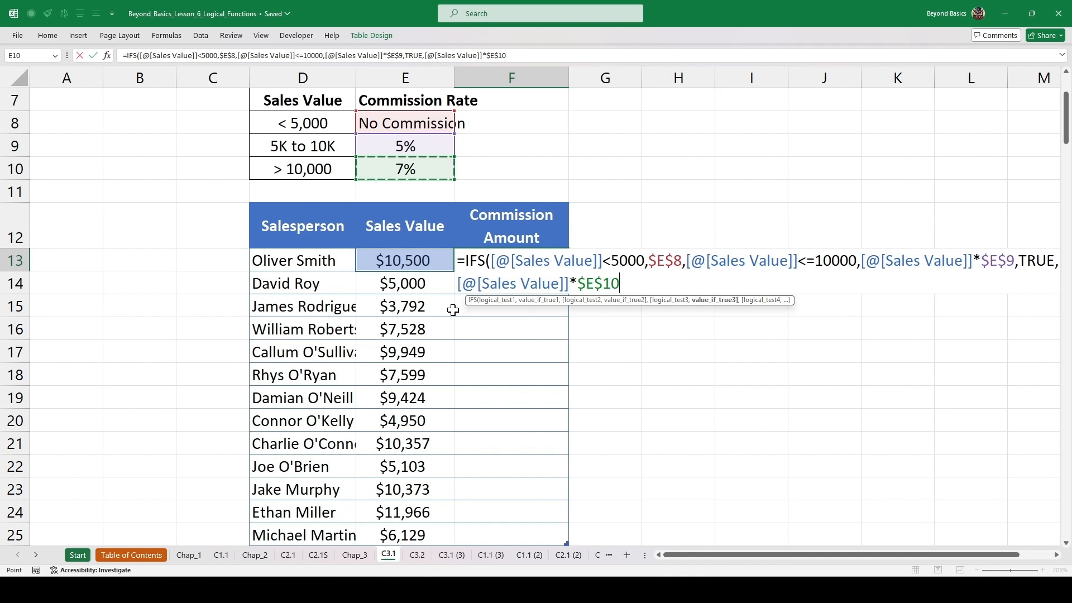
text())
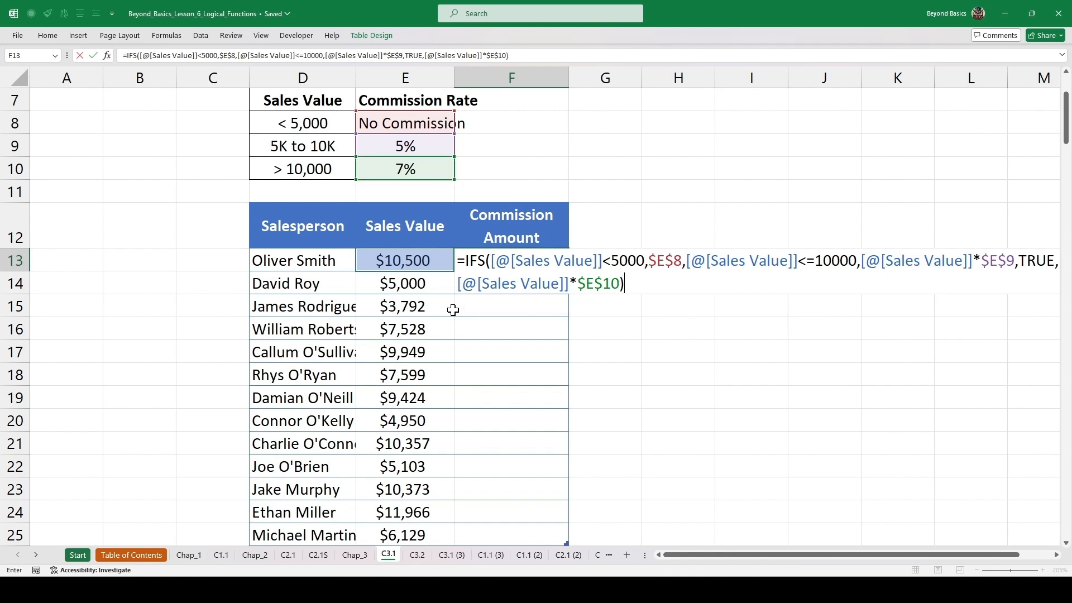
key(ctrl+Return)
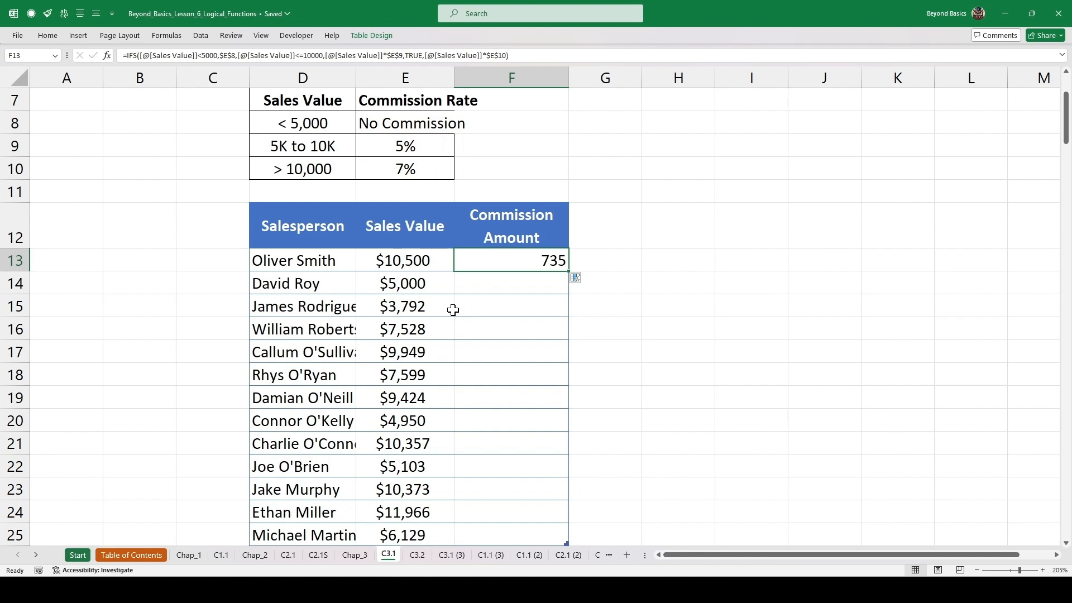
Step: Fill the F13 formula down the rest of the Commission Amount column
double_click(569, 271)
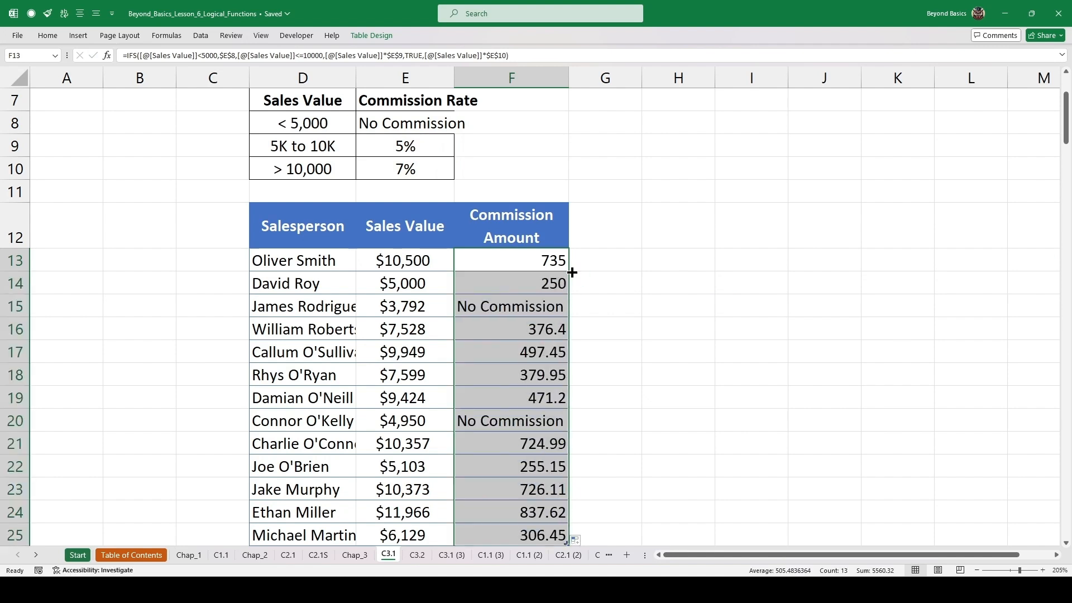
click(522, 283)
click(523, 264)
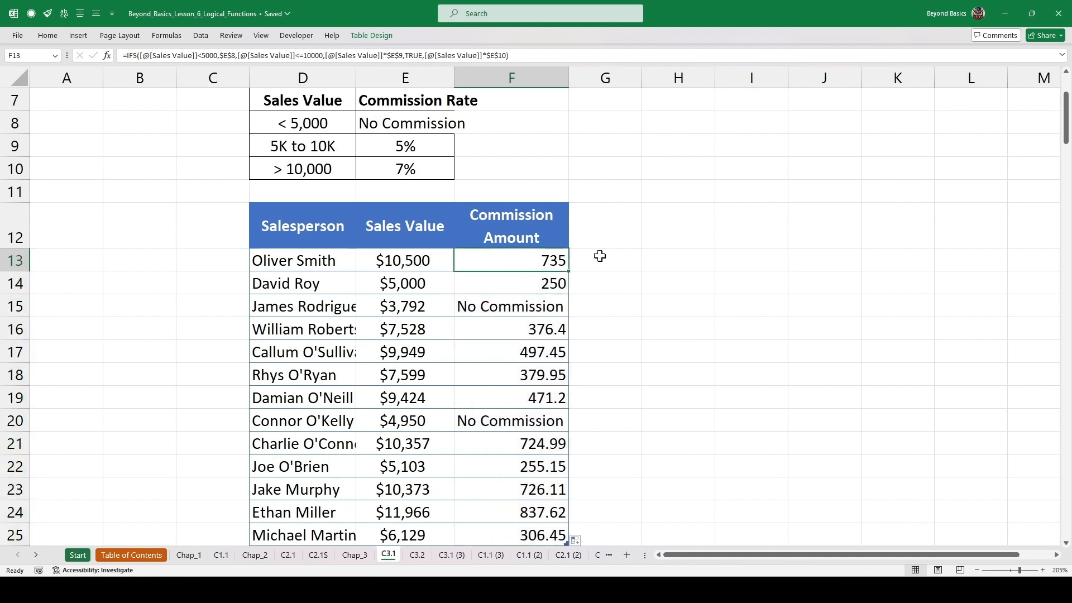
Step: Cross-check the first commission amount in H13 with a formula multiplying row 13's Sales Value by .07
click(659, 261)
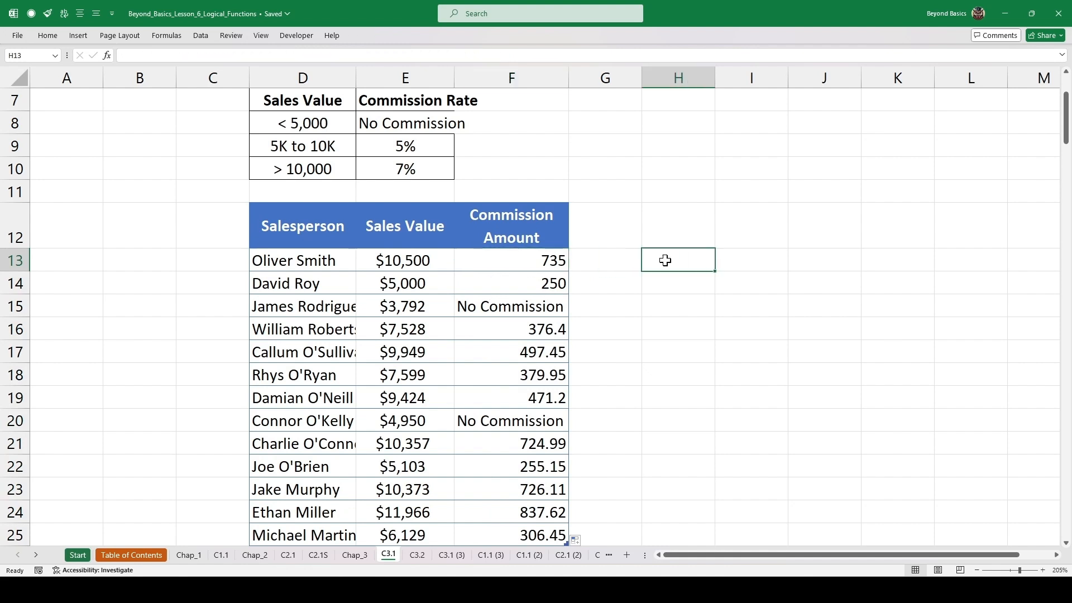
text(=)
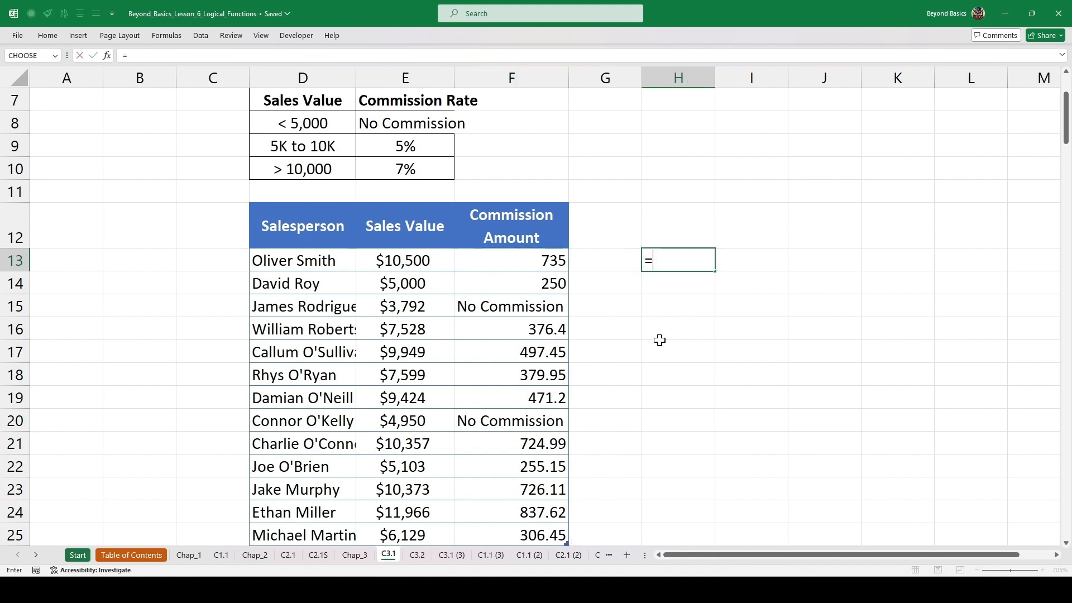
key(Left)
key(Left)
key(Left)
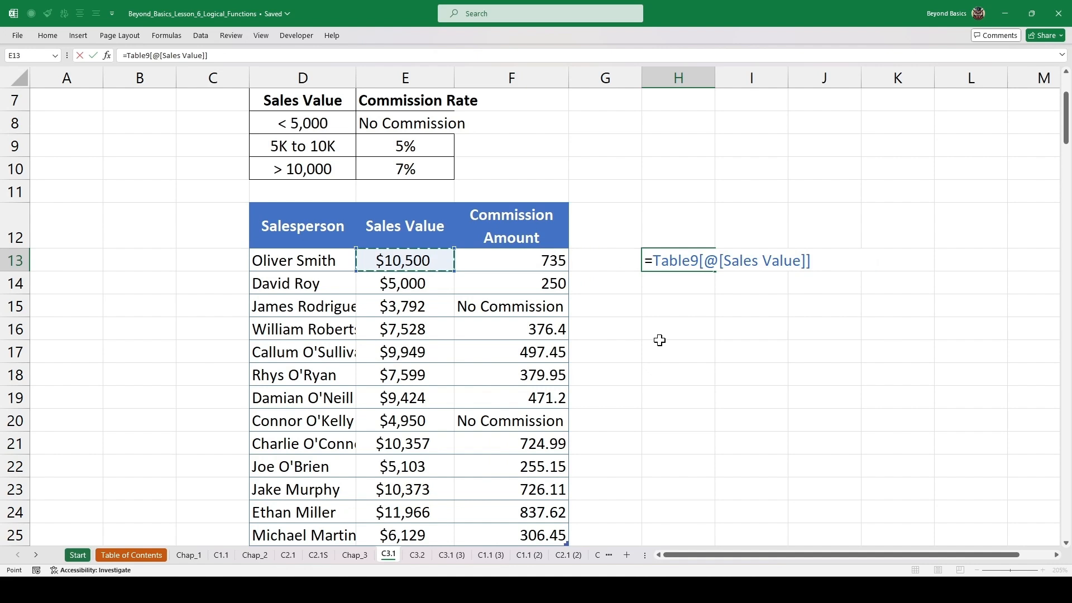
text(*.07)
key(ctrl+Return)
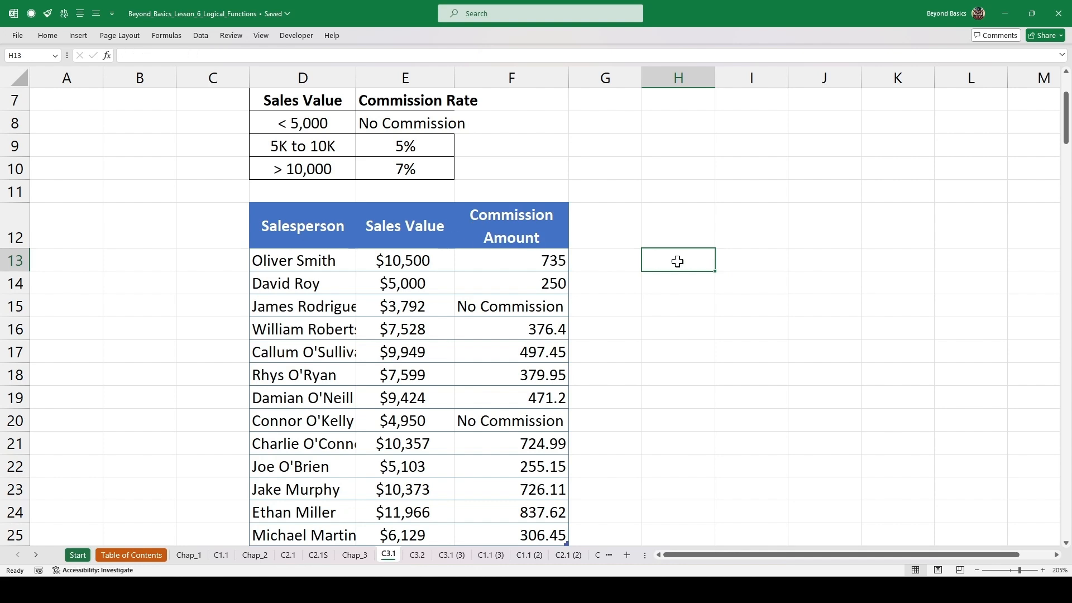
Step: Compare the sales values with the commission amounts in rows 14 and 15, and inspect the IFS formula in F18
drag(319, 283, 450, 287)
click(450, 287)
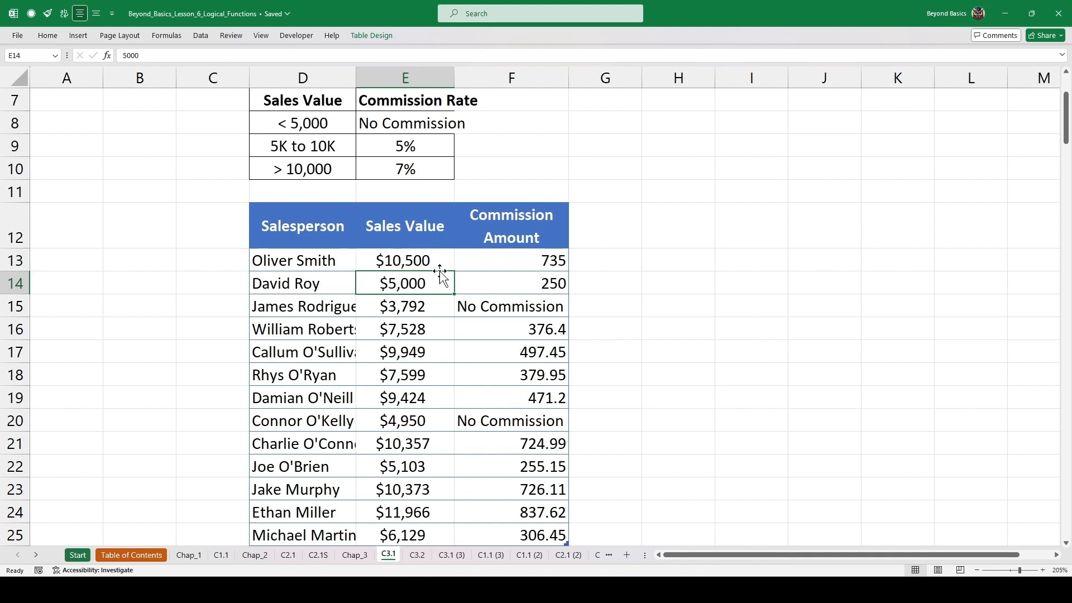
click(519, 281)
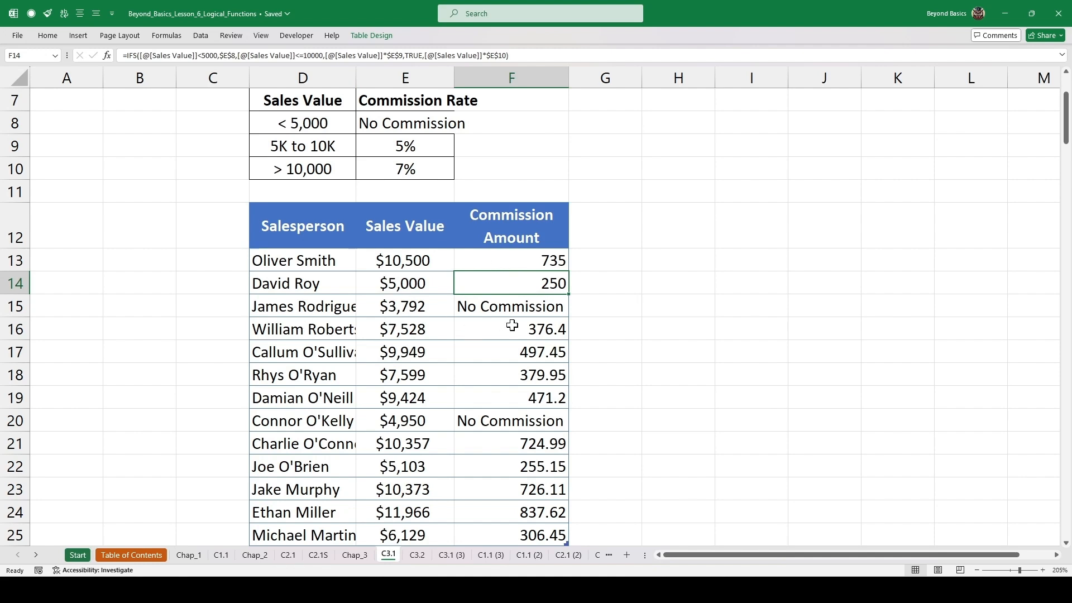
drag(391, 309, 514, 306)
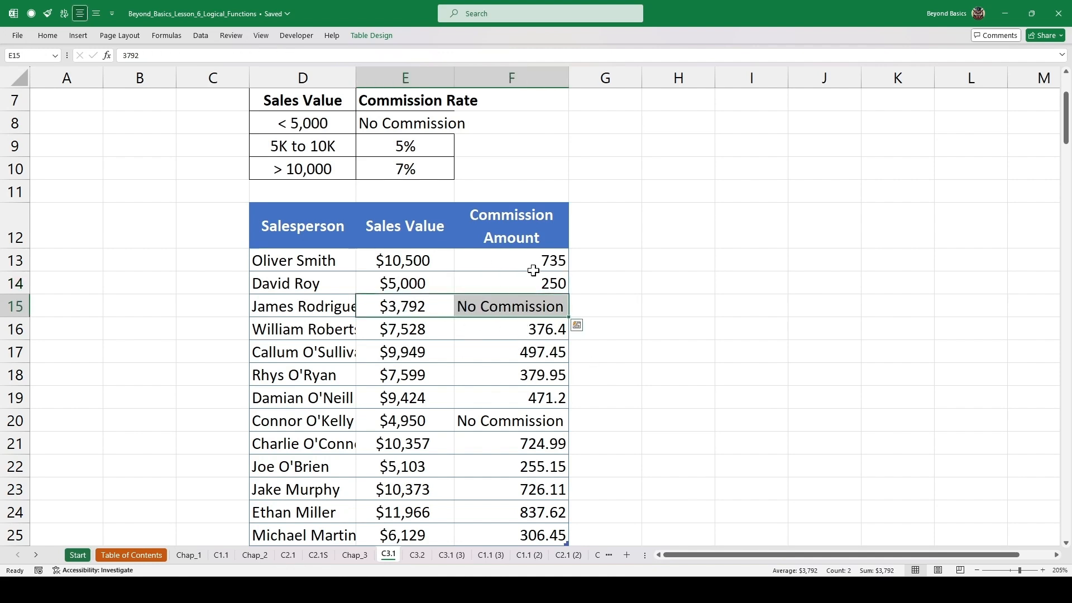
click(508, 373)
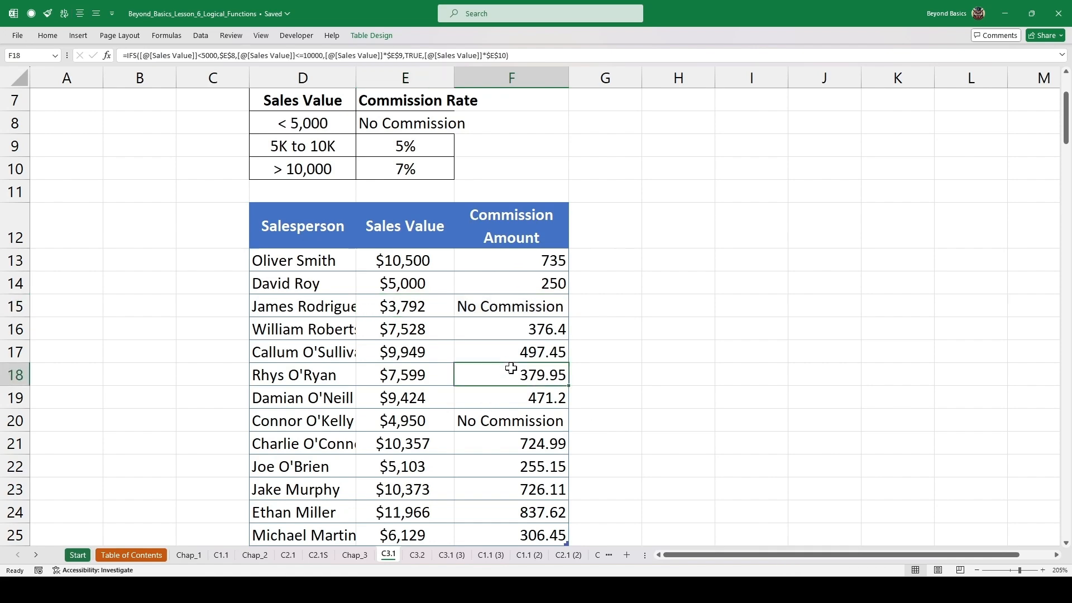
scroll(497, 341, down, 1)
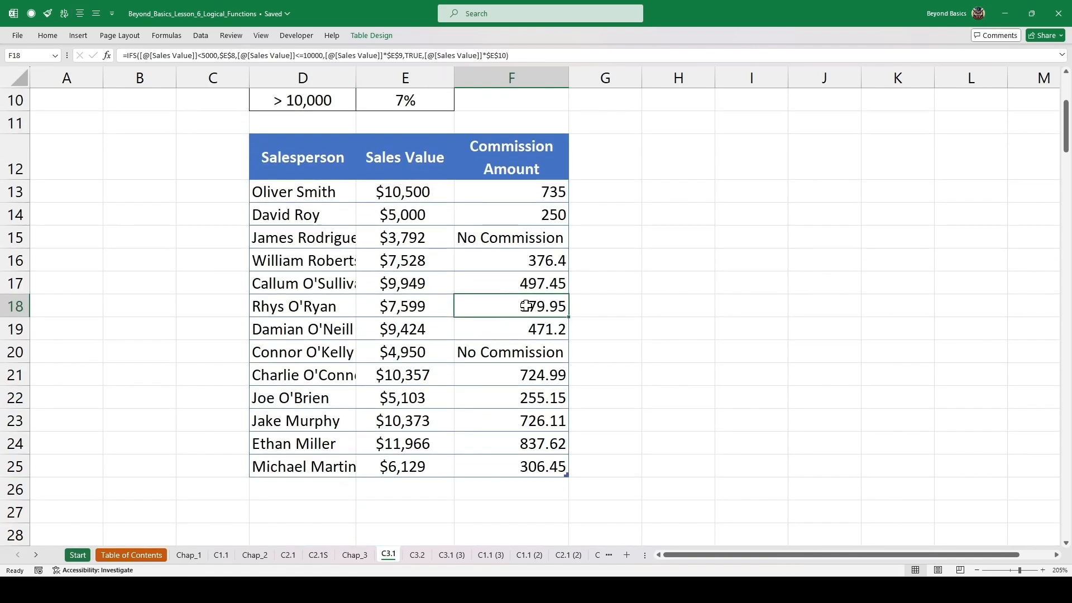
double_click(528, 301)
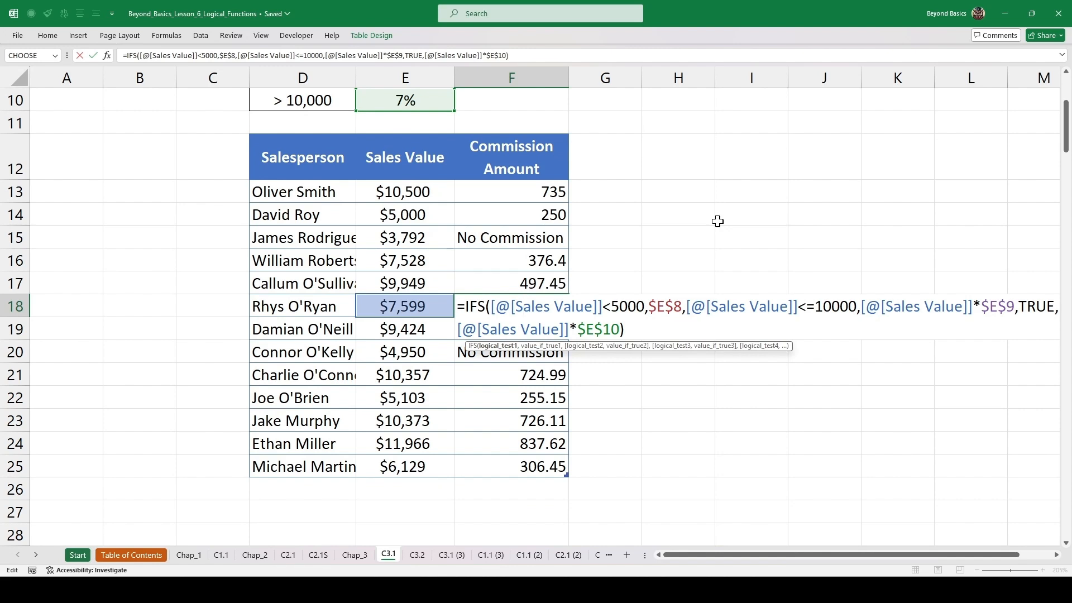
key(Escape)
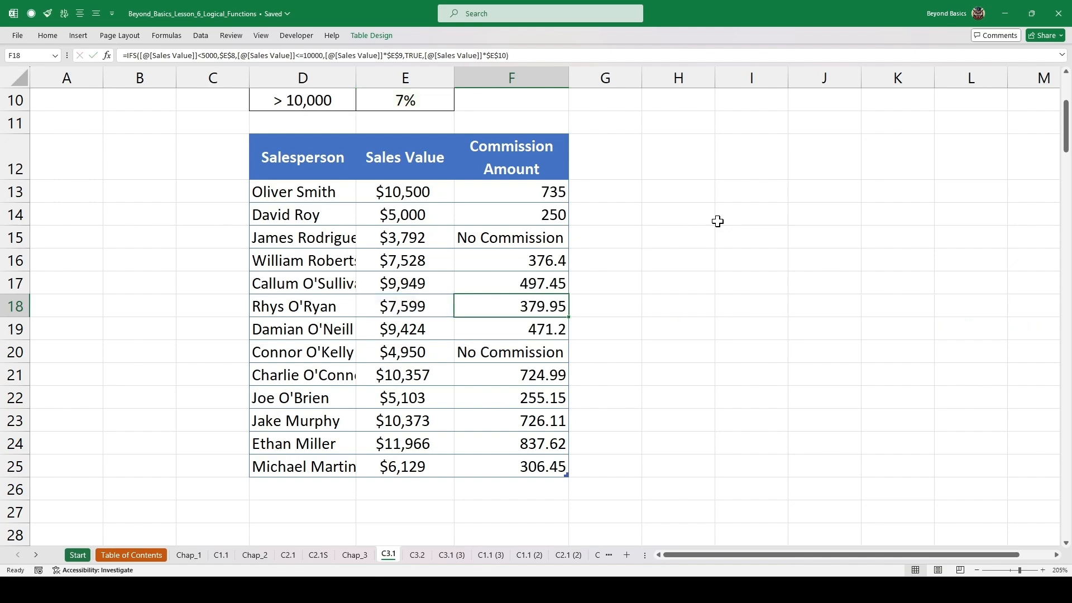
Step: Go to the Assign a Letter Grade exercise further down the sheet and review its marks-to-grade table and data list
key(alt+F3)
scroll(522, 268, down, 7)
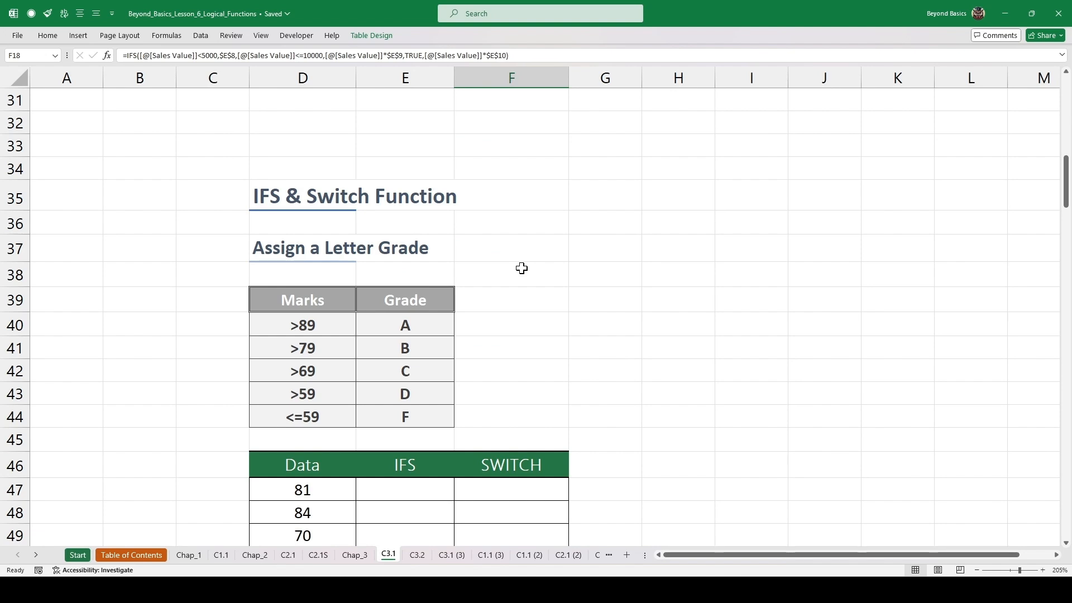
scroll(522, 268, down, 1)
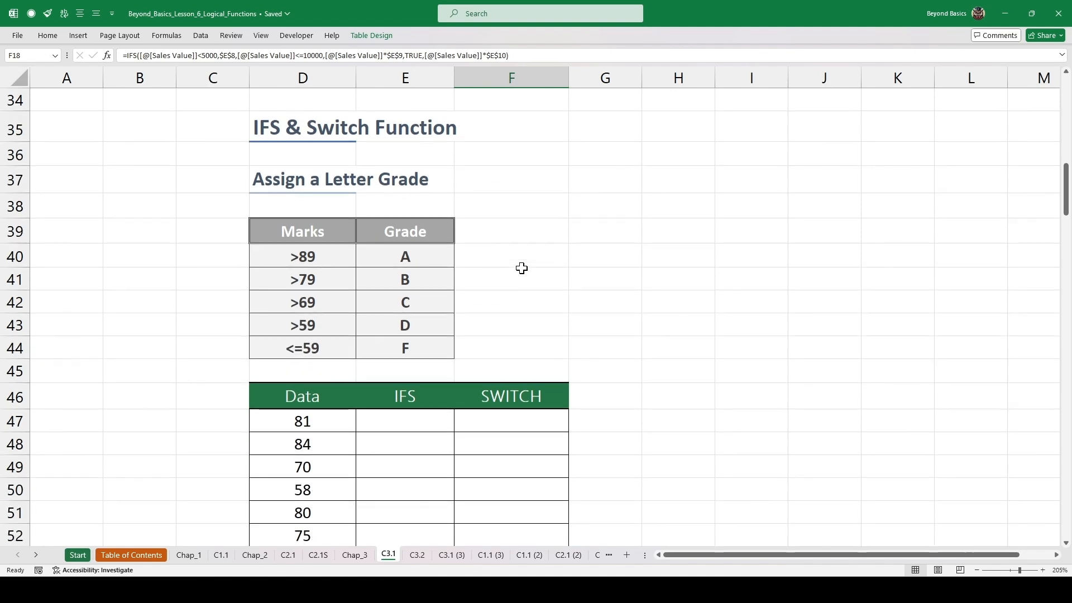
scroll(526, 270, down, 1)
scroll(528, 273, down, 1)
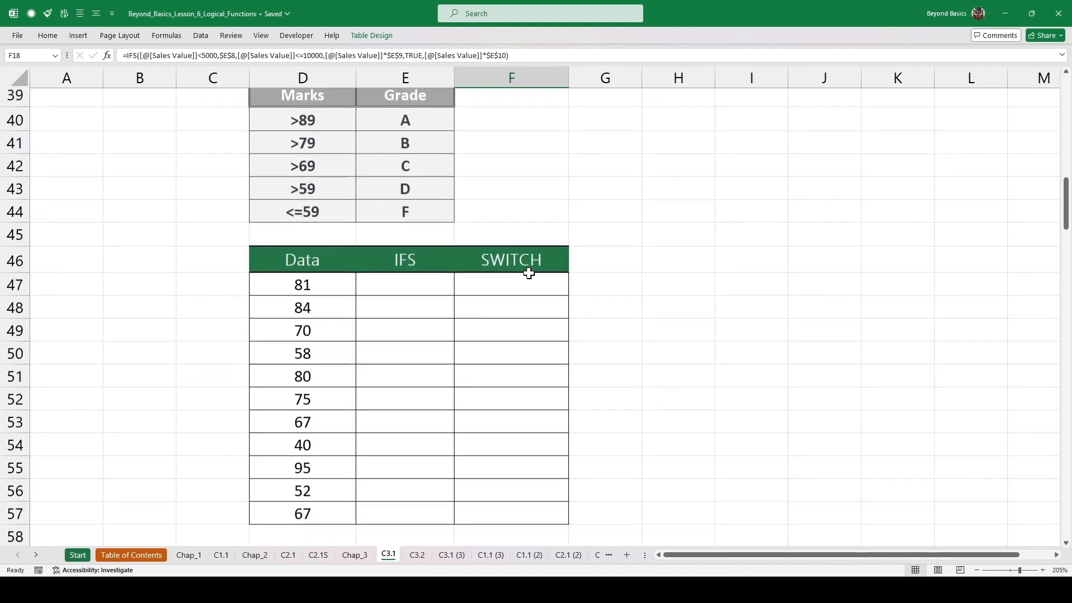
scroll(529, 273, down, 1)
drag(298, 268, 296, 426)
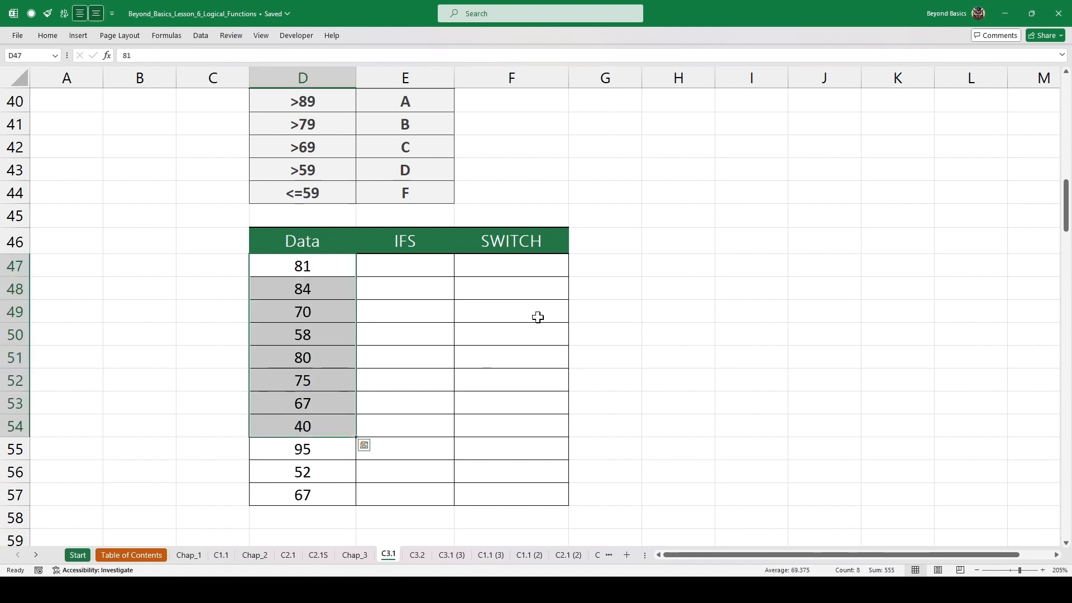
scroll(466, 311, up, 2)
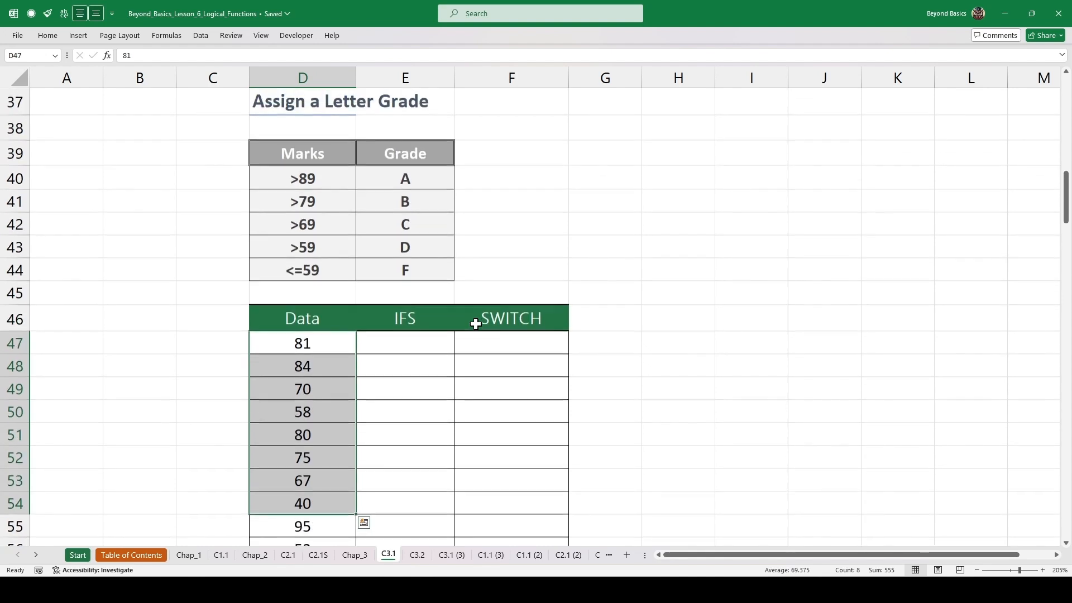
drag(282, 247, 395, 349)
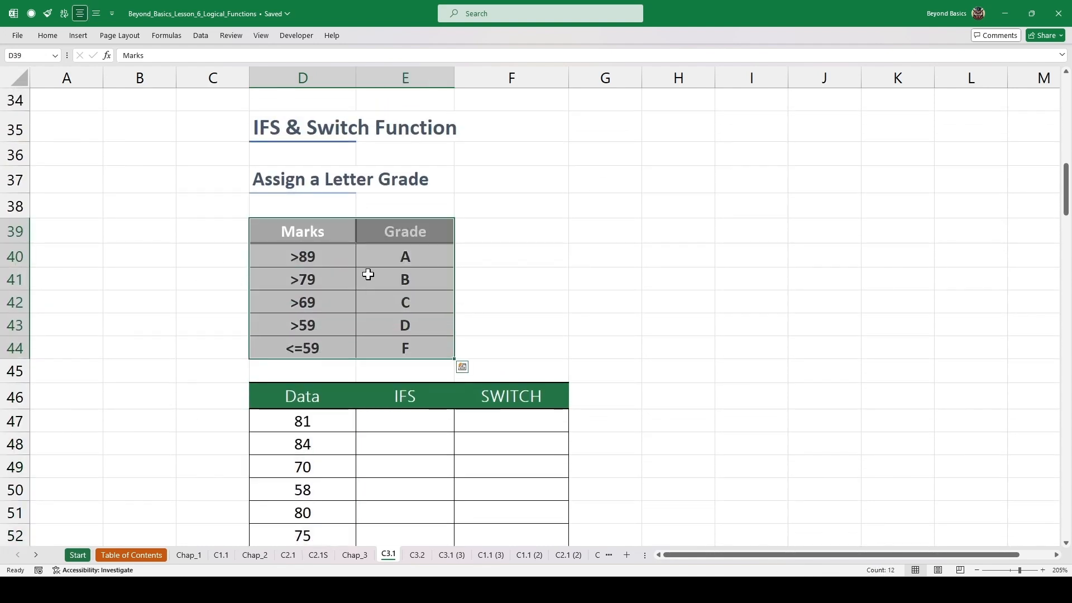
scroll(433, 293, down, 1)
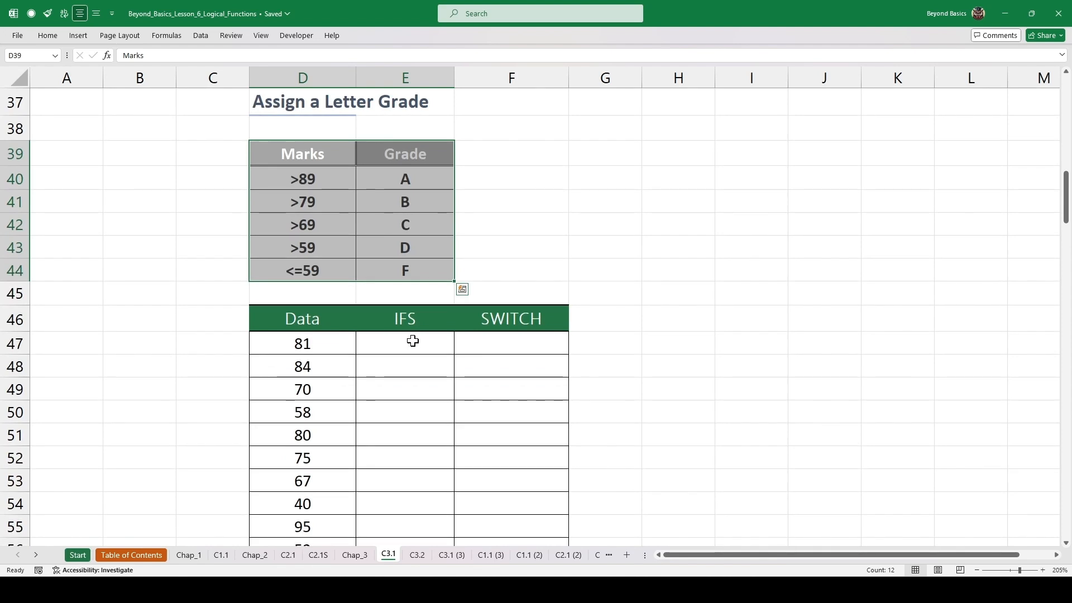
Step: Start an IFS formula in E47 that returns "A" when D47 is greater than 89
scroll(413, 341, down, 1)
click(408, 266)
scroll(704, 284, up, 1)
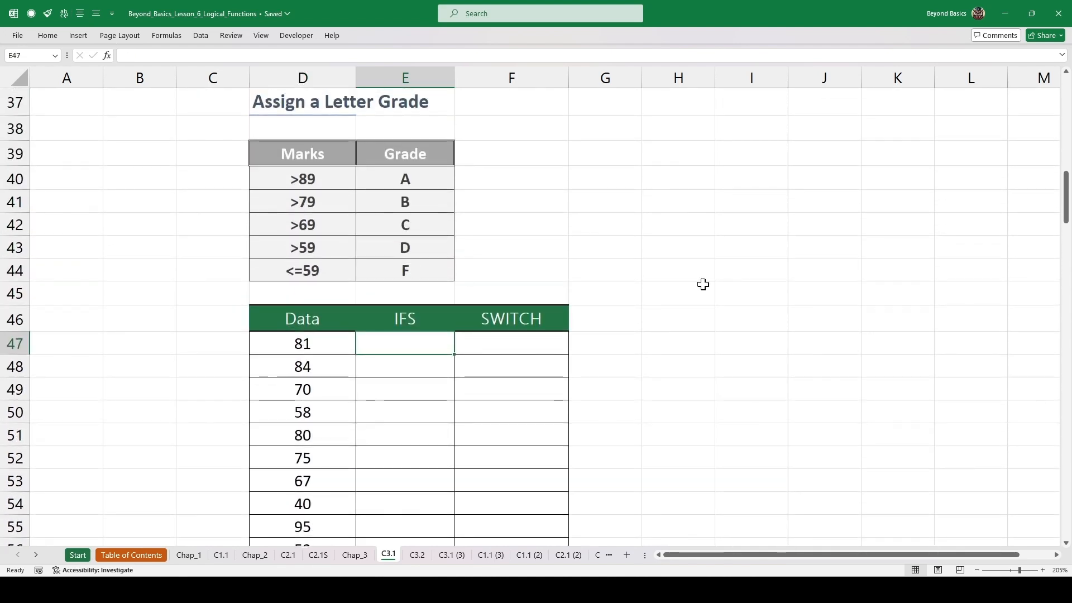
text(=I)
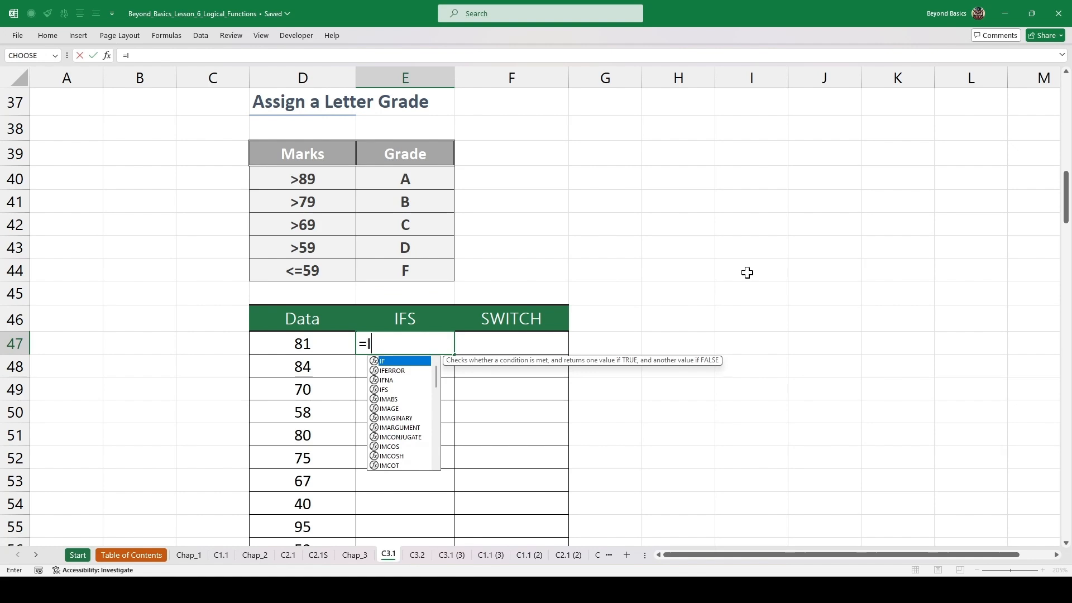
text(FS()
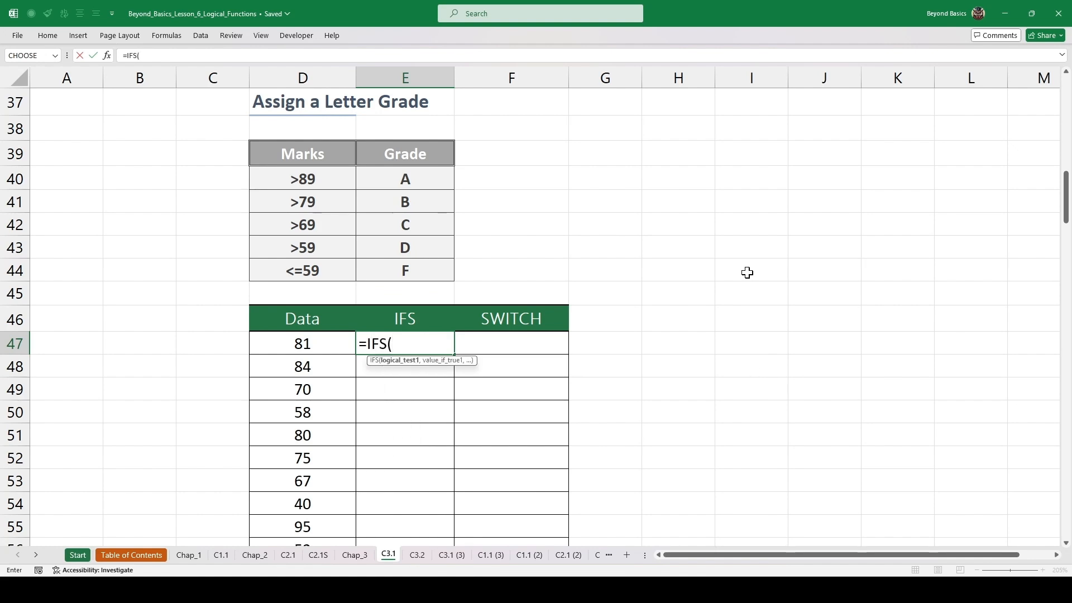
click(319, 345)
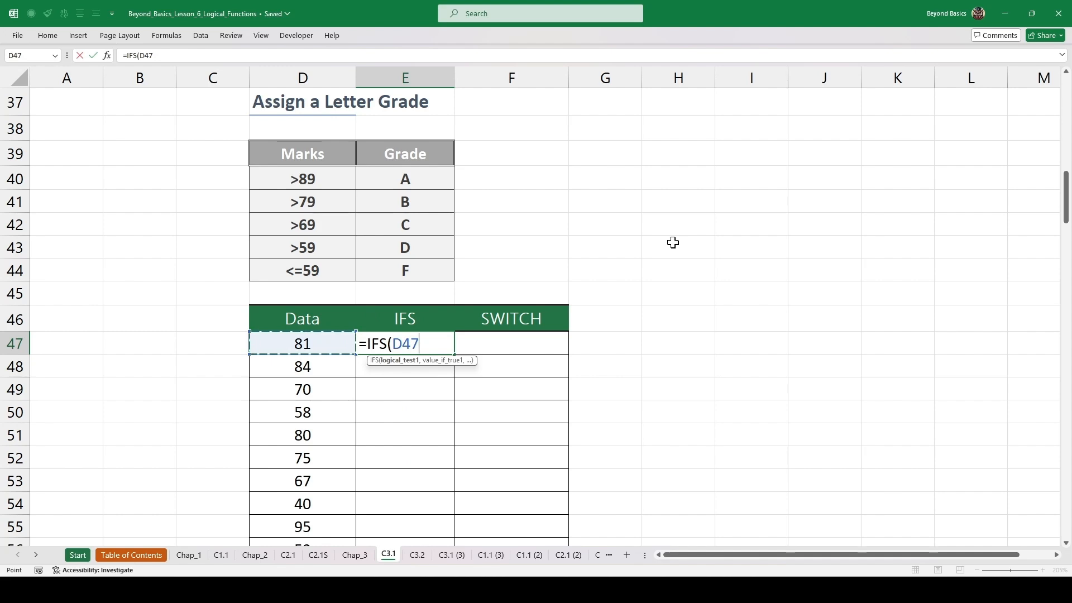
text(>89,)
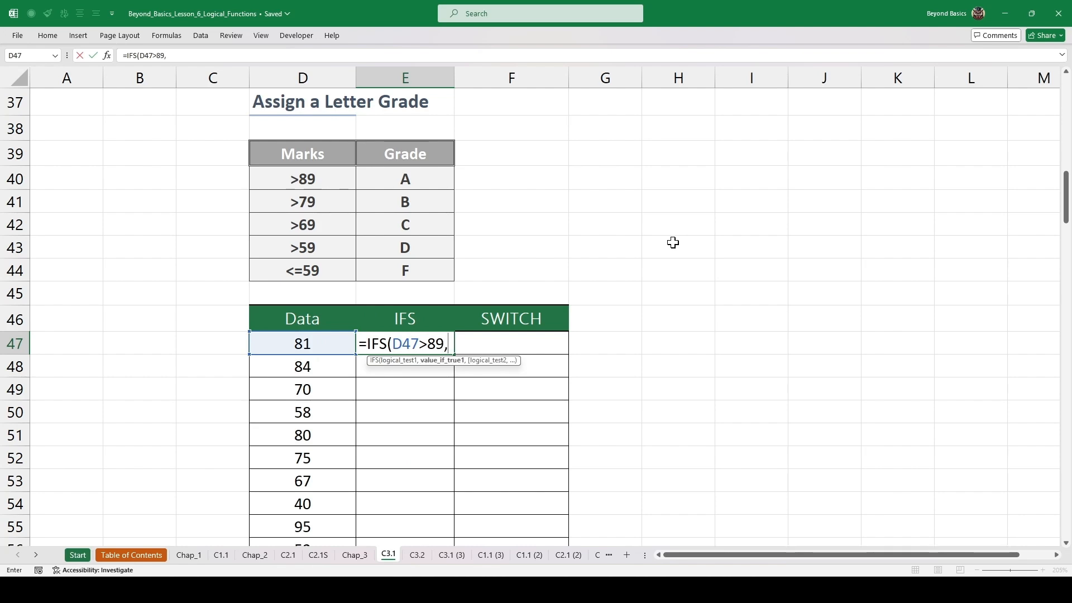
text("a)
key(BackSpace)
text(A")
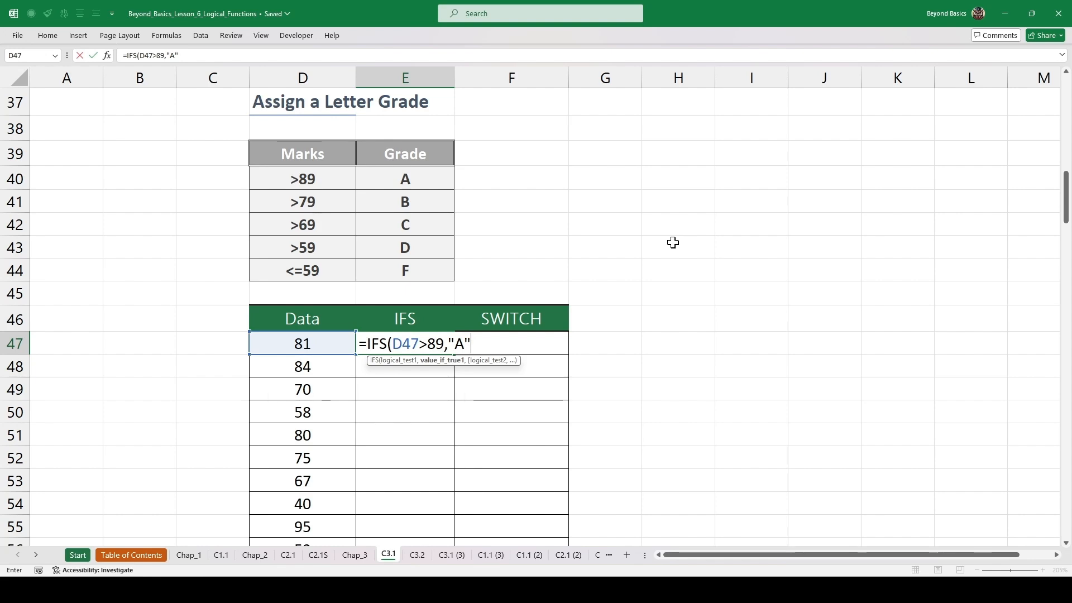
Step: Extend the IFS formula in E47 to return "B" when D47 is greater than 79 and "C" when greater than 69
text(,)
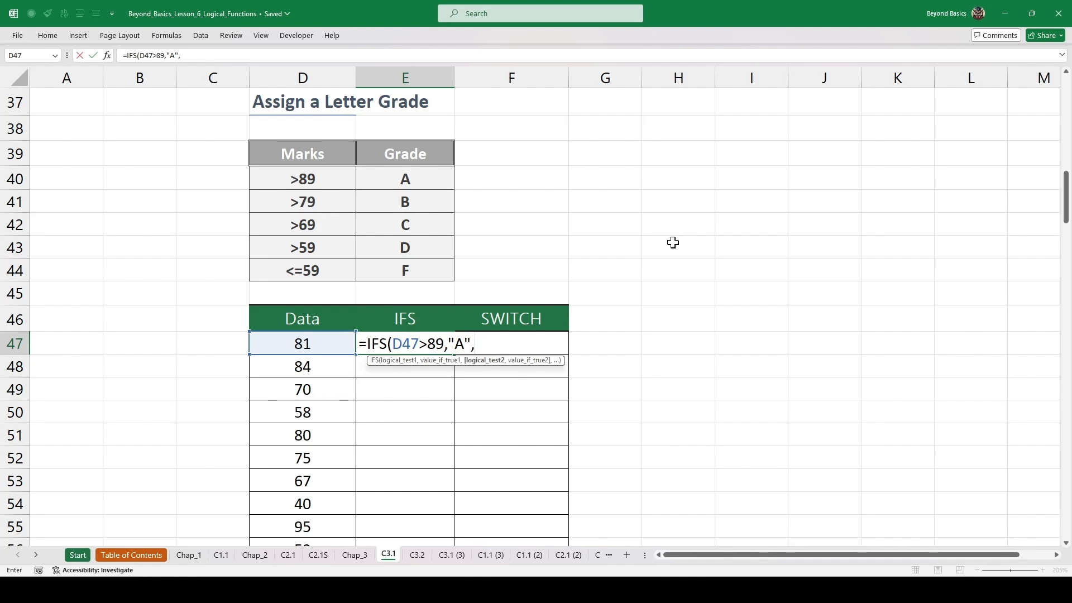
click(316, 344)
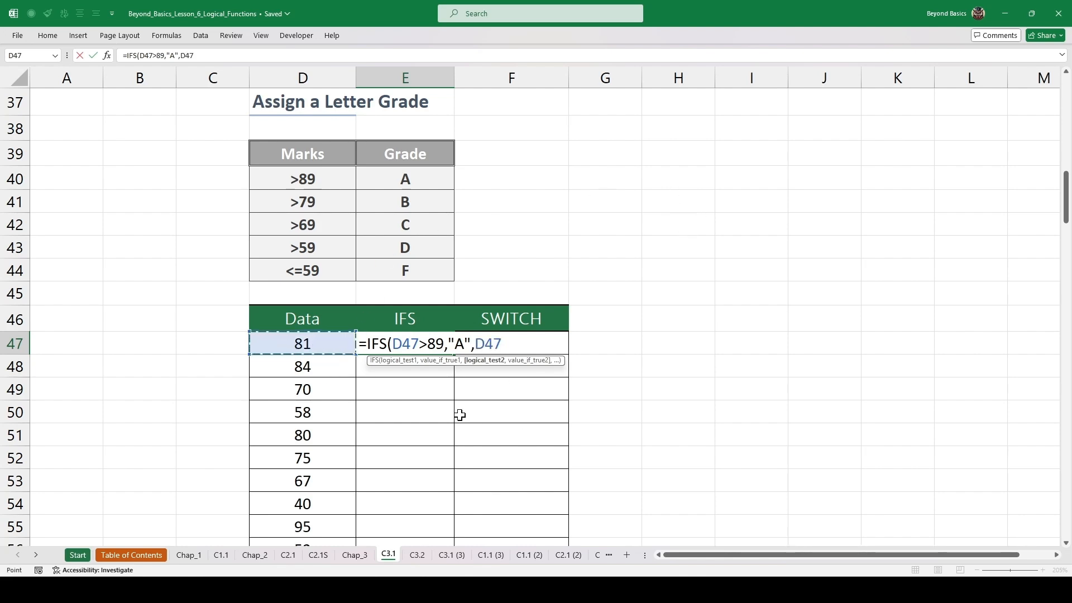
text(>79)
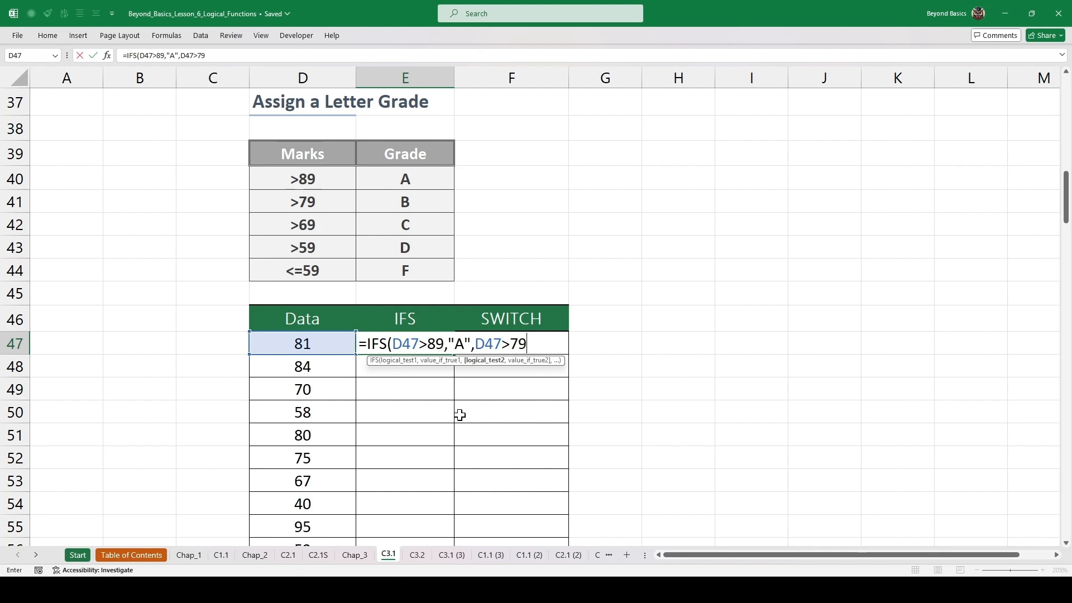
text(,)
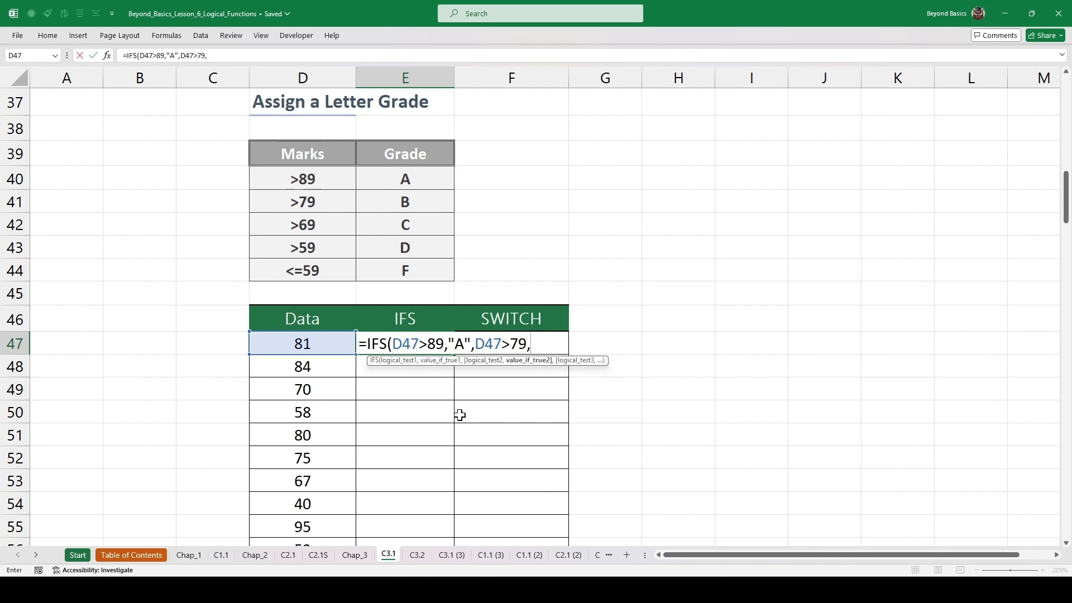
text("B",)
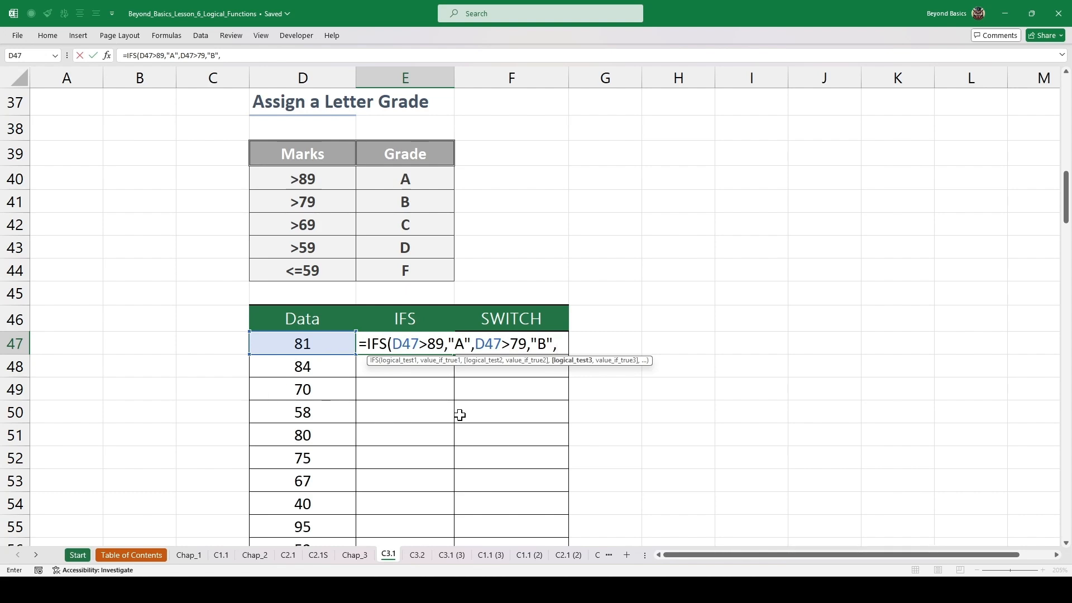
click(318, 345)
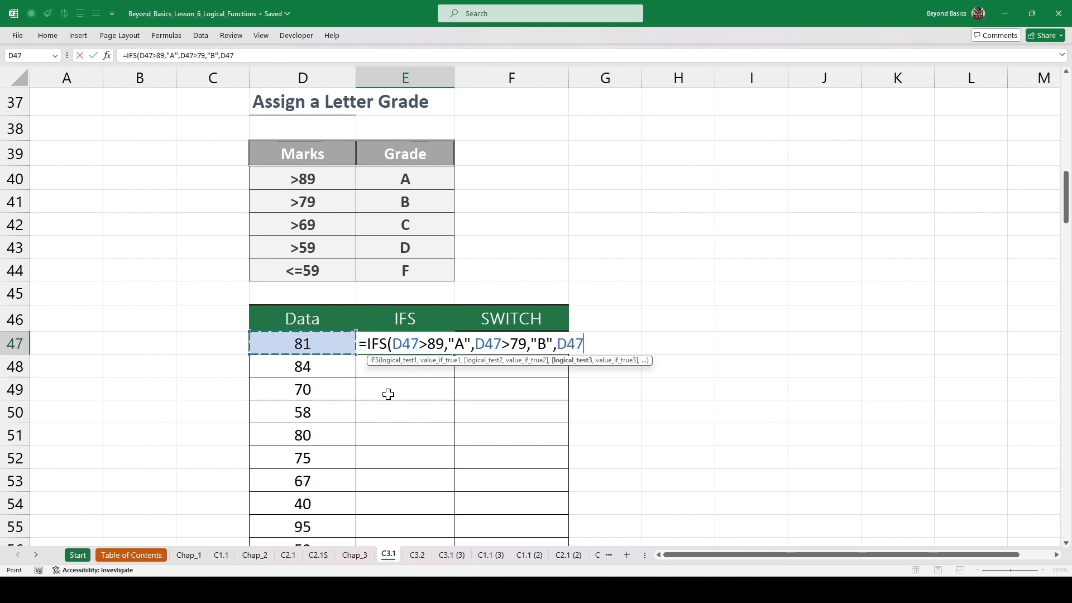
text(>69)
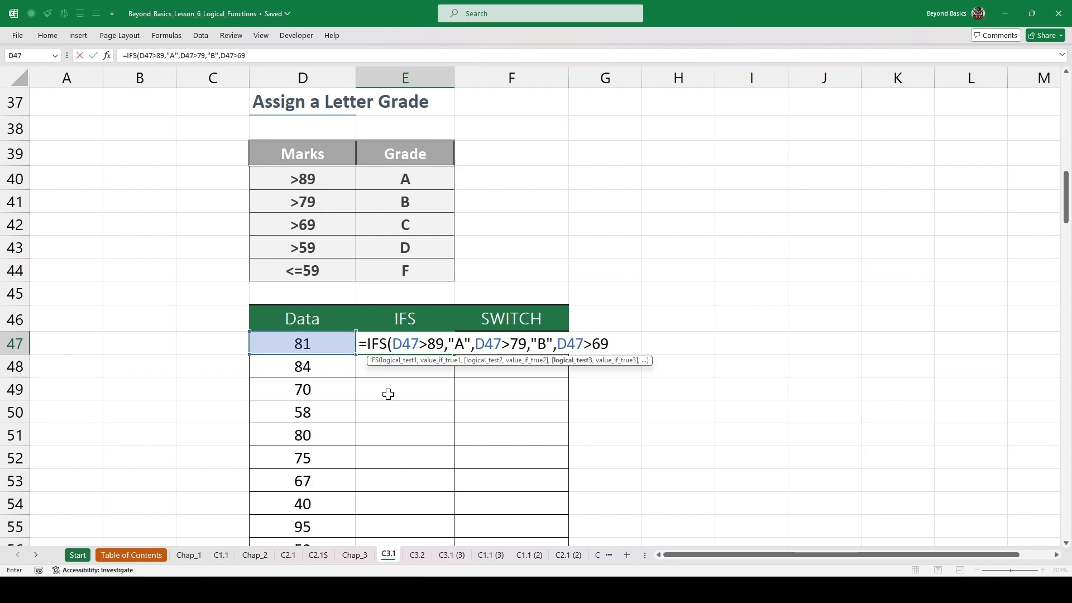
text(,"C)
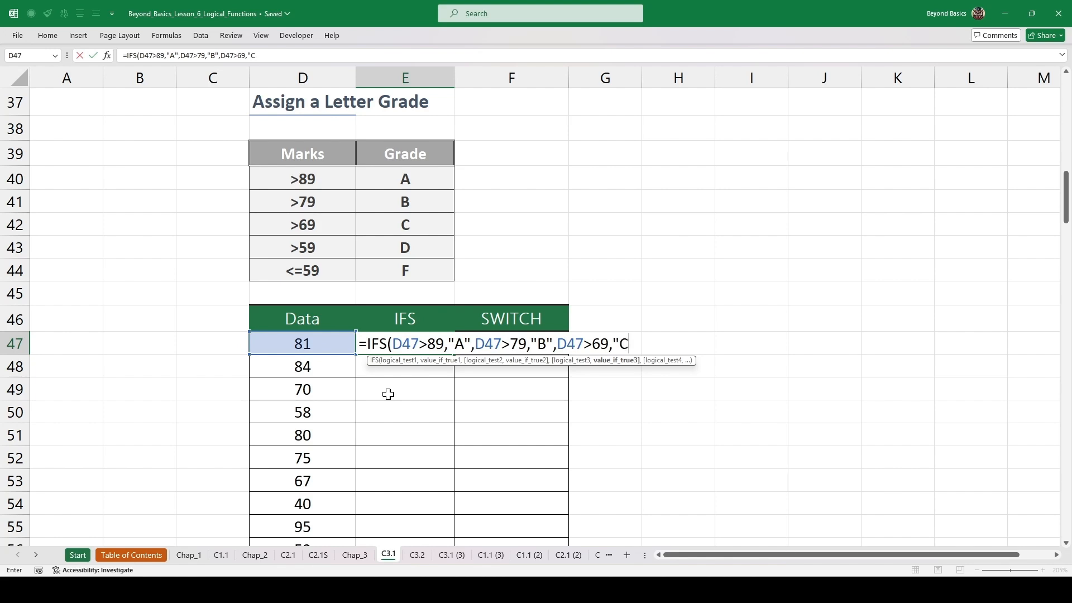
text(",)
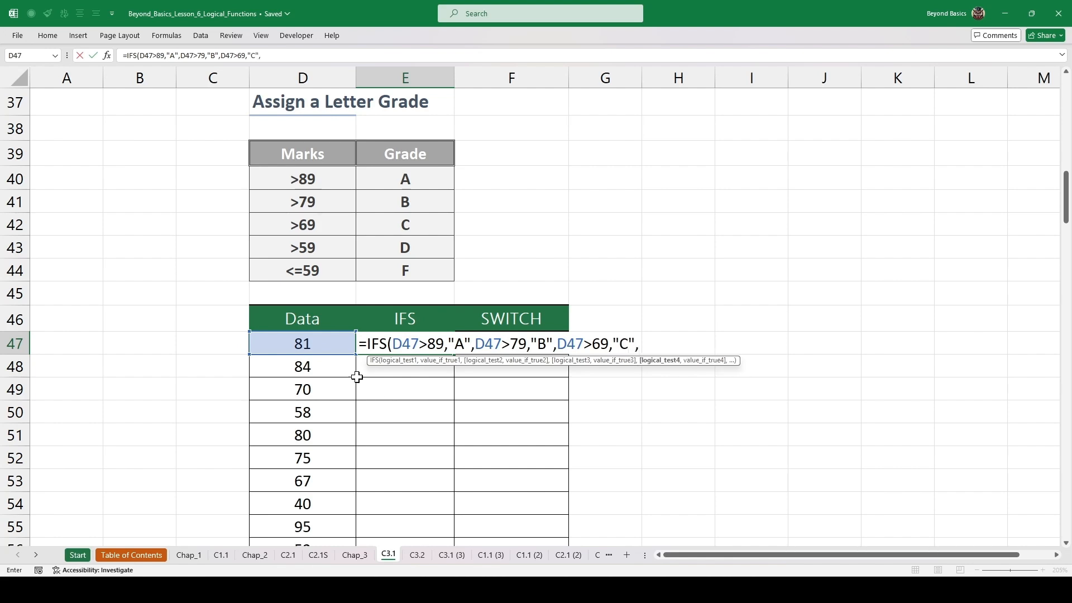
Step: Complete the IFS formula in E47 with "D" for D47 greater than 59 and a TRUE condition returning "F"
click(313, 343)
text(>)
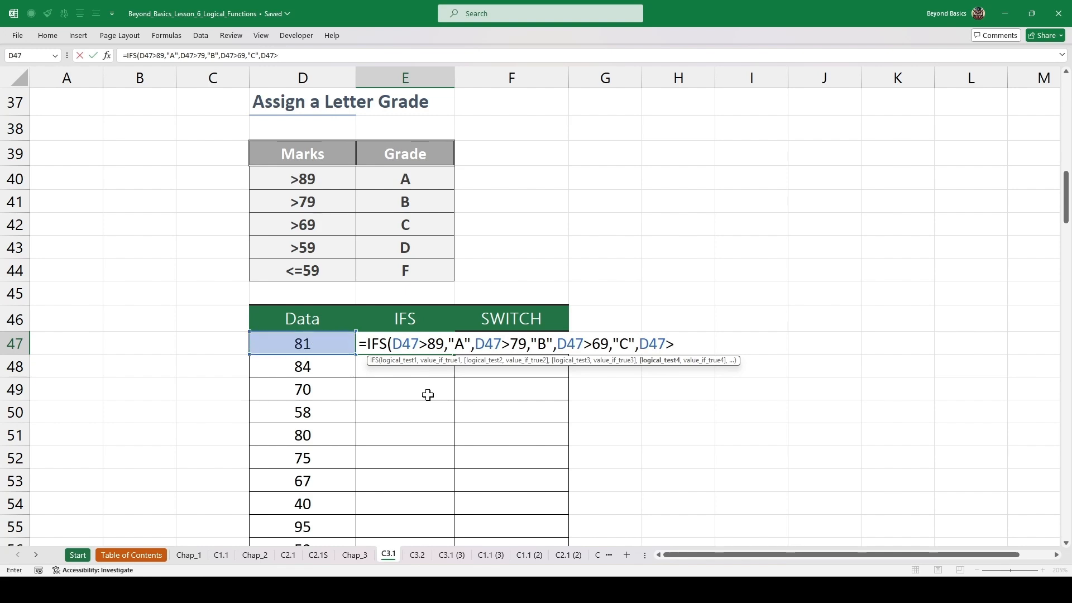
text(59,"D")
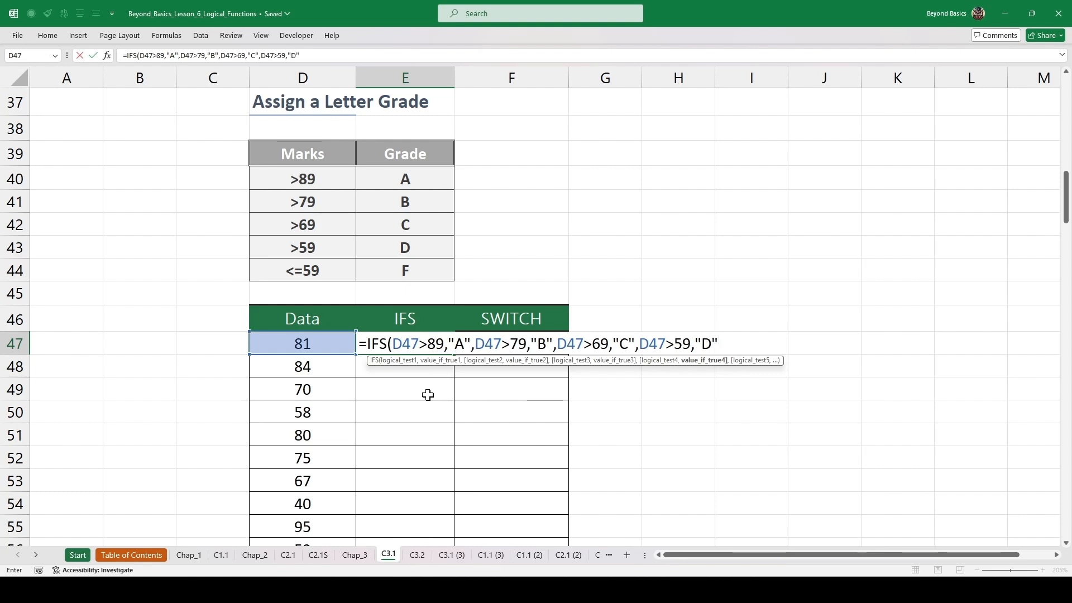
text(,)
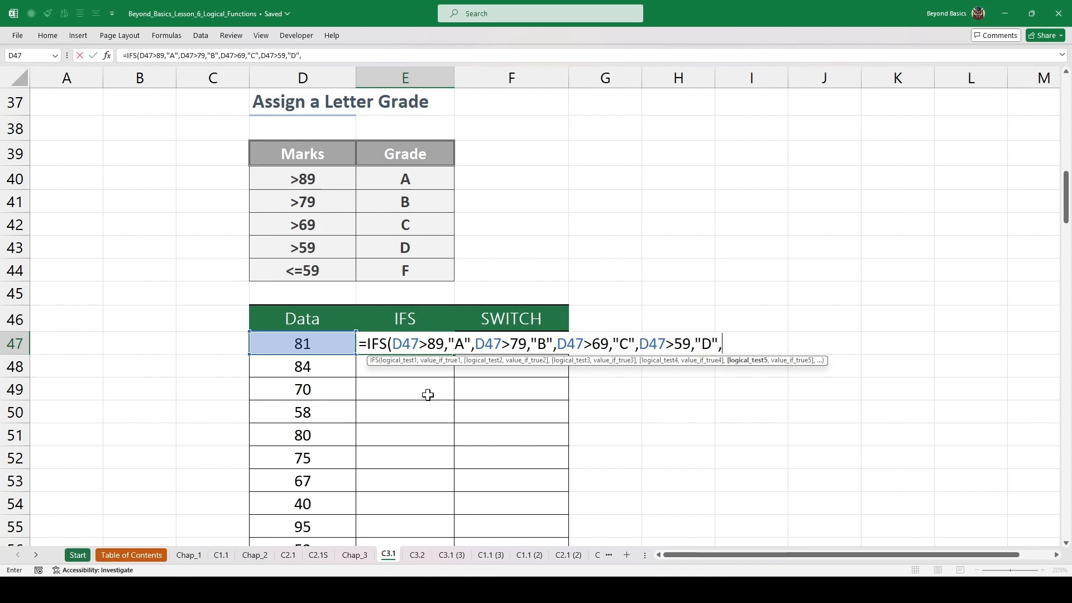
text(TRUE)
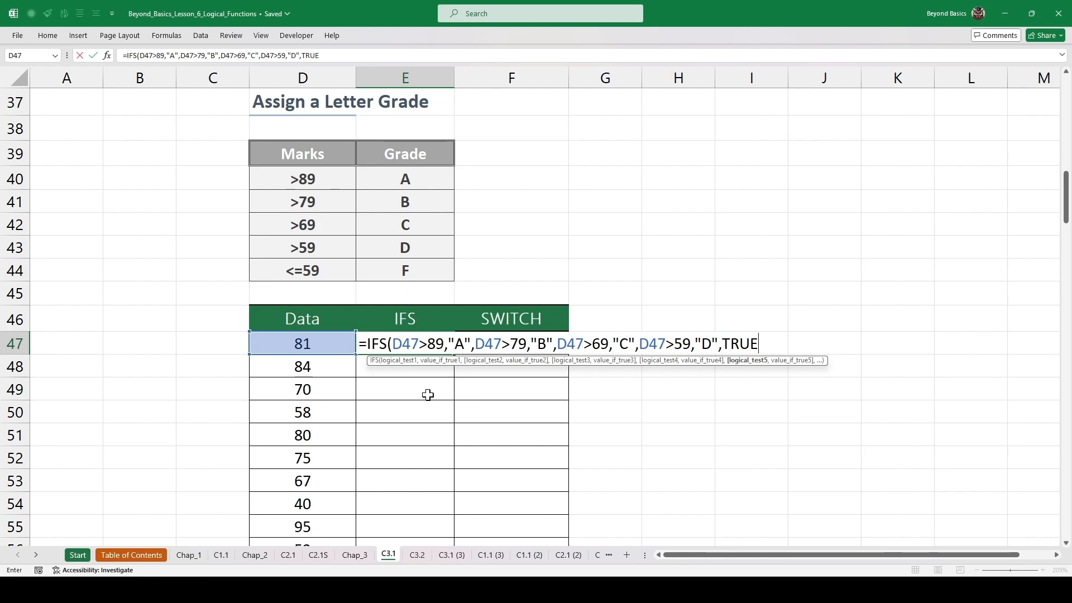
text(,")
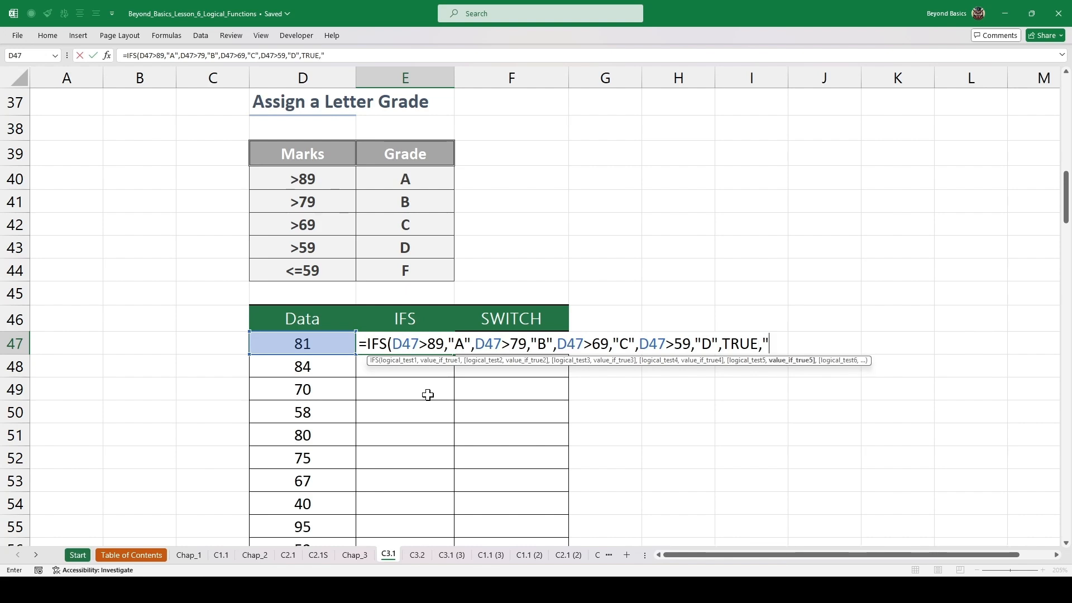
text(F")
text())
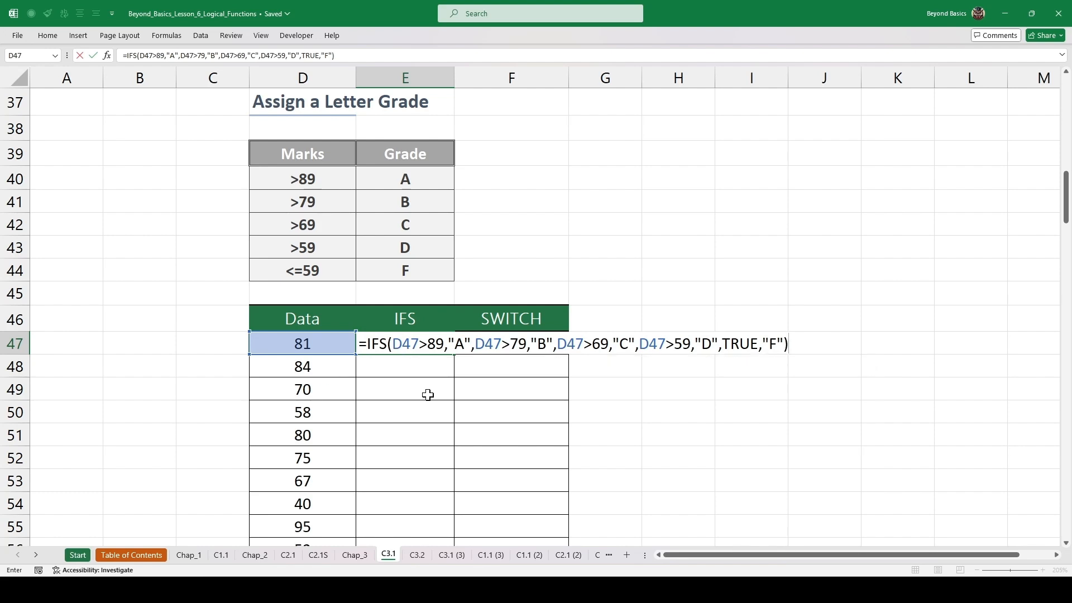
key(ctrl+Return)
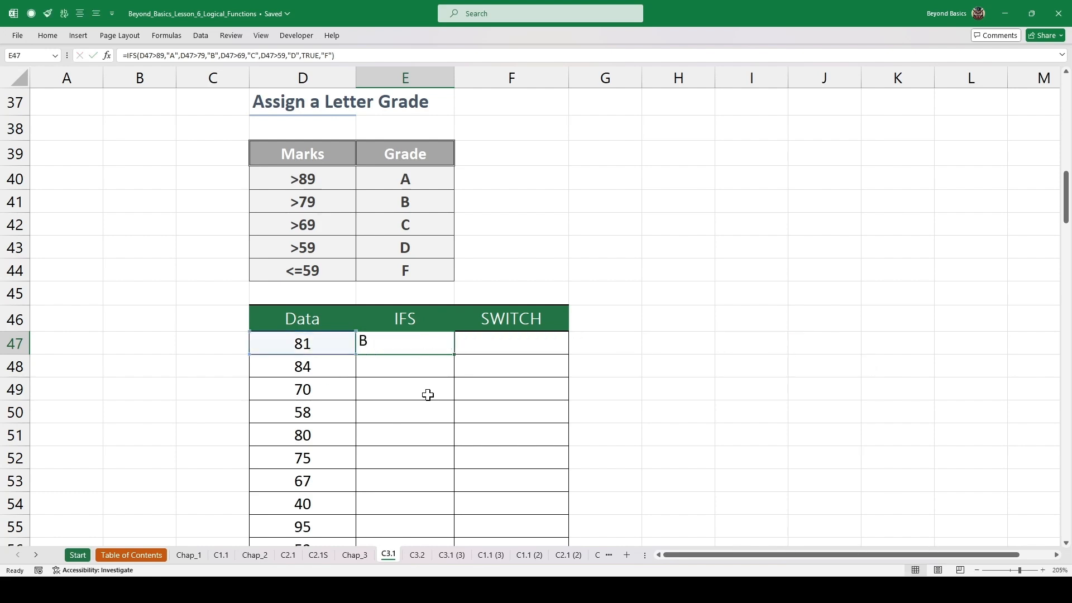
Step: Fill the IFS grade formula from E47 down the data list through E57
double_click(454, 354)
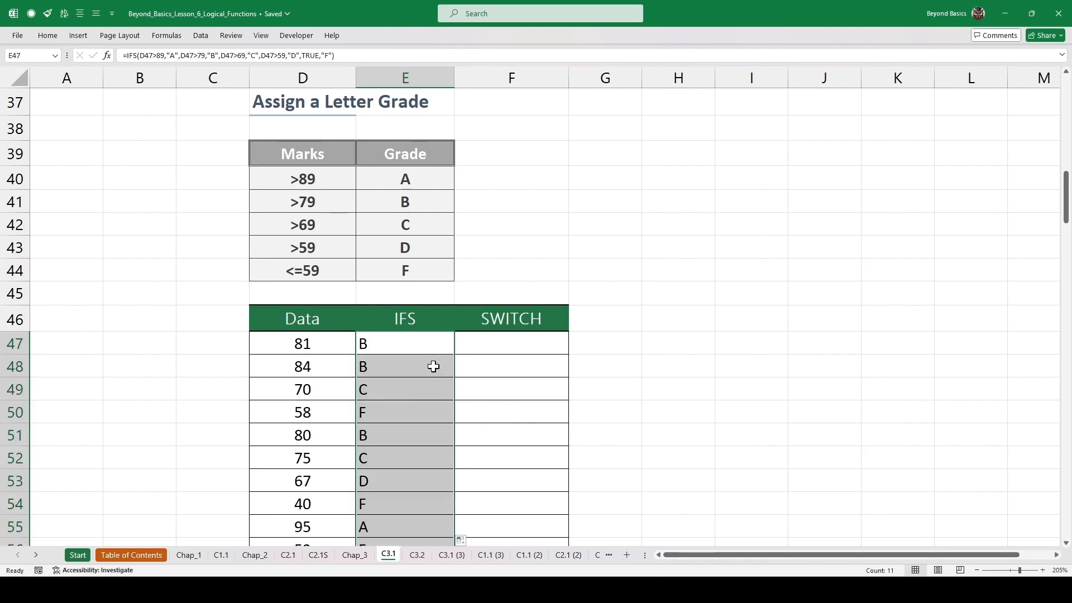
scroll(431, 368, down, 1)
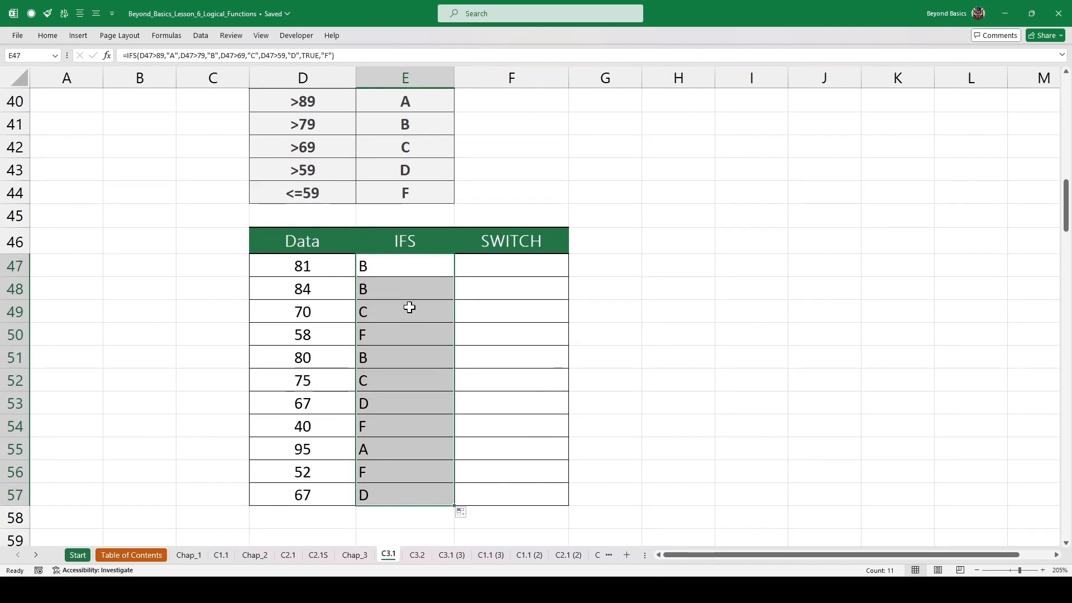
click(409, 306)
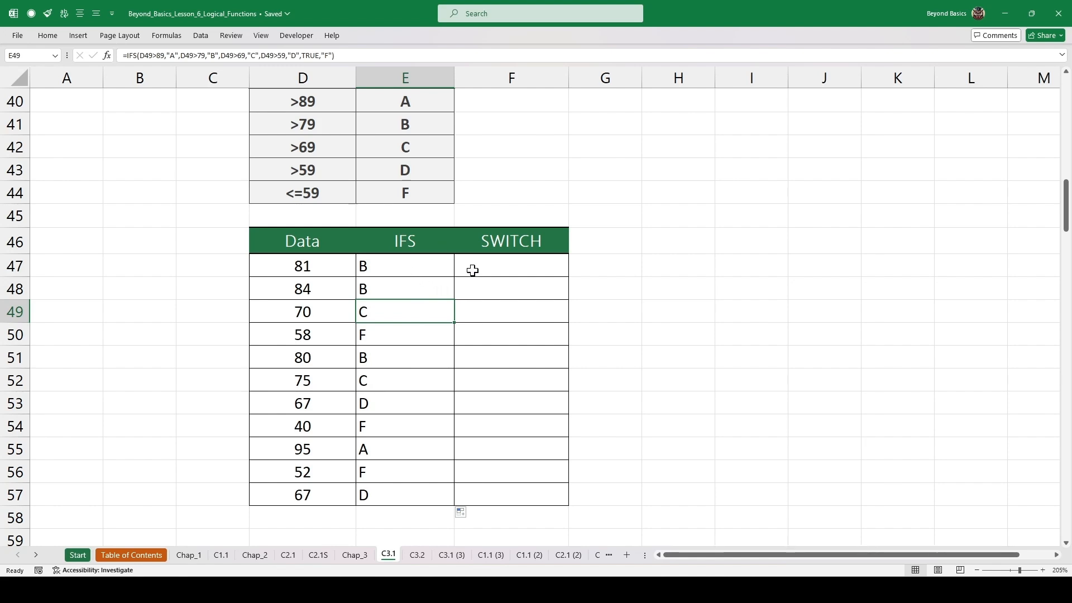
Step: Start a SWITCH formula in F47 with TRUE as the expression, returning "A" when D47 is greater than 89
click(505, 271)
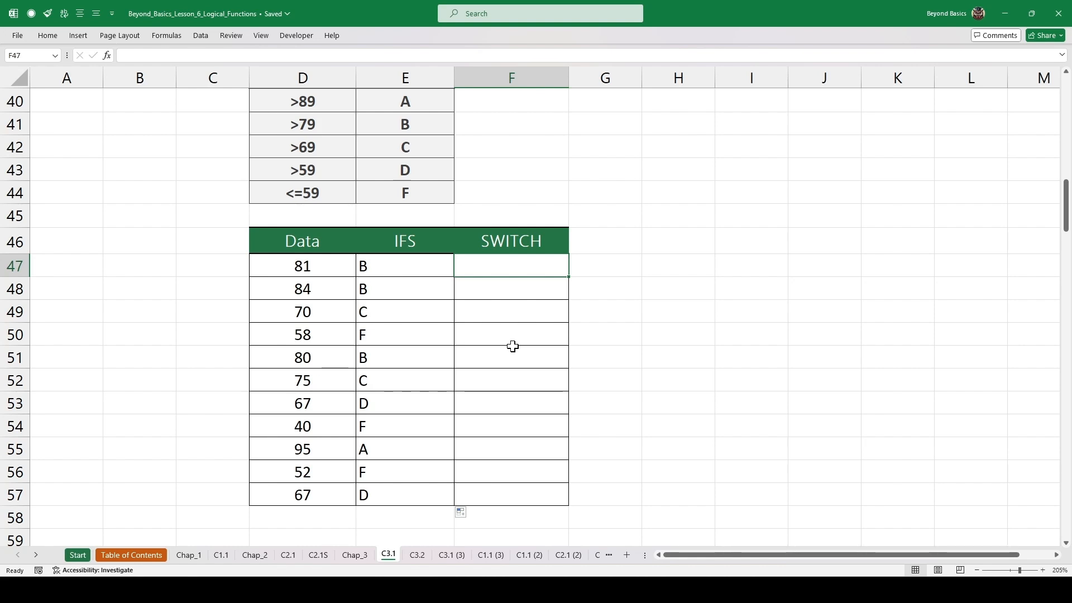
text(=SWITCH)
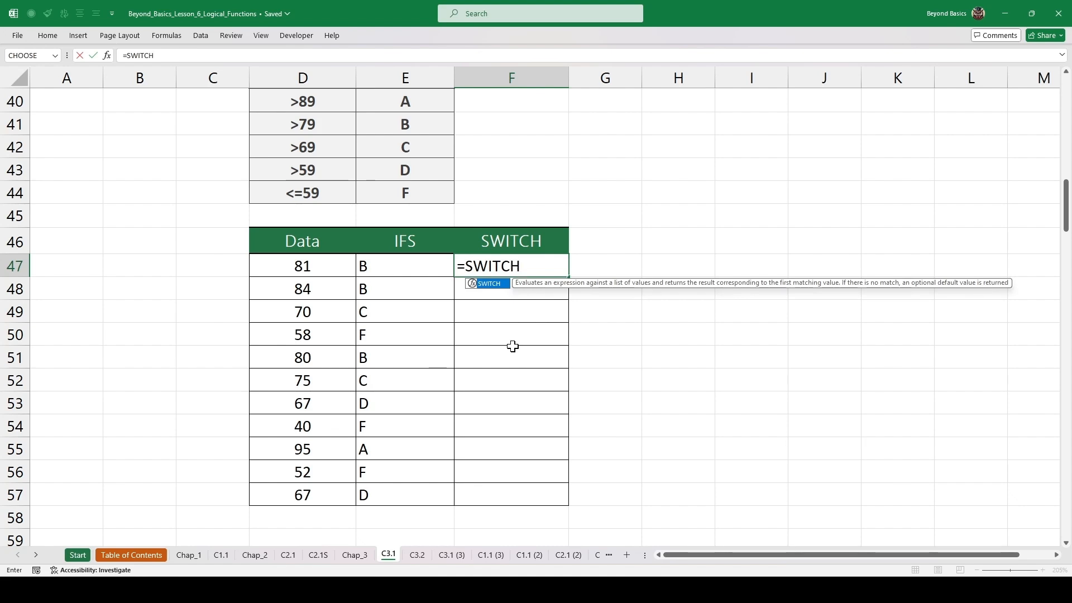
text(()
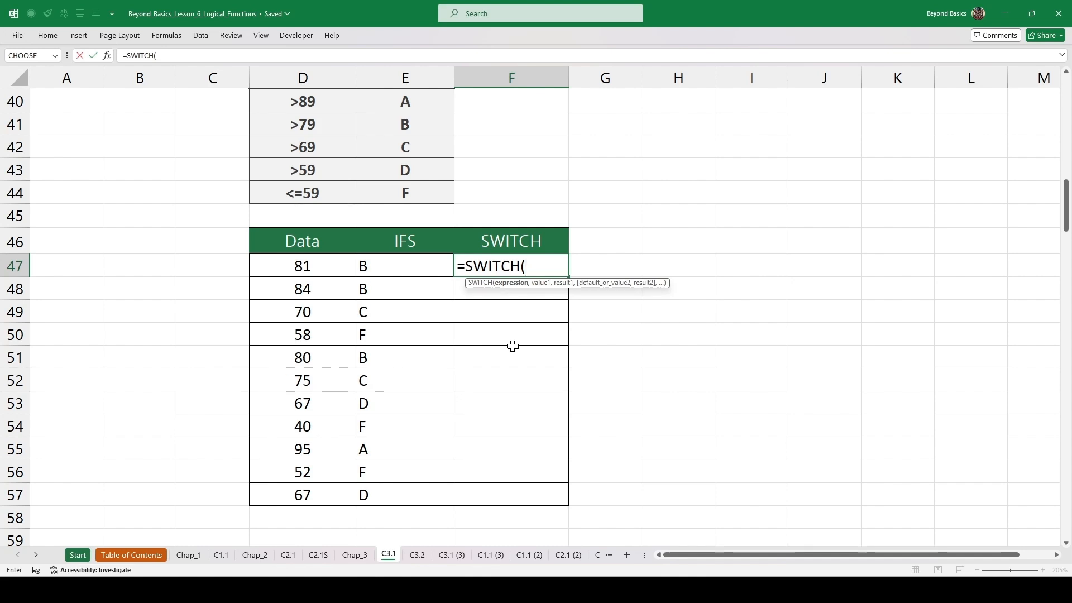
text(TRUE)
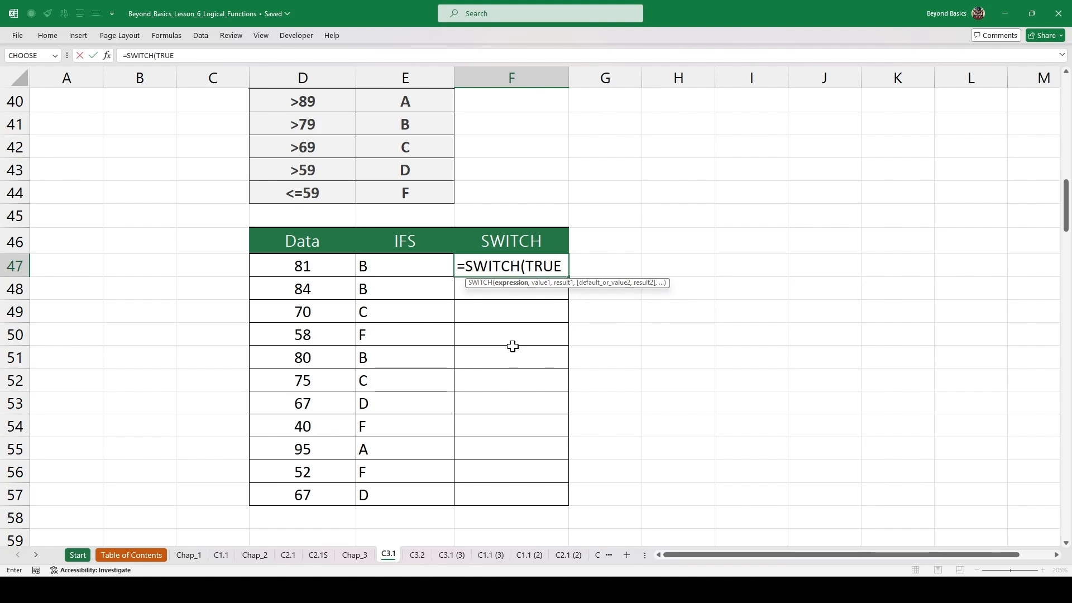
text(,)
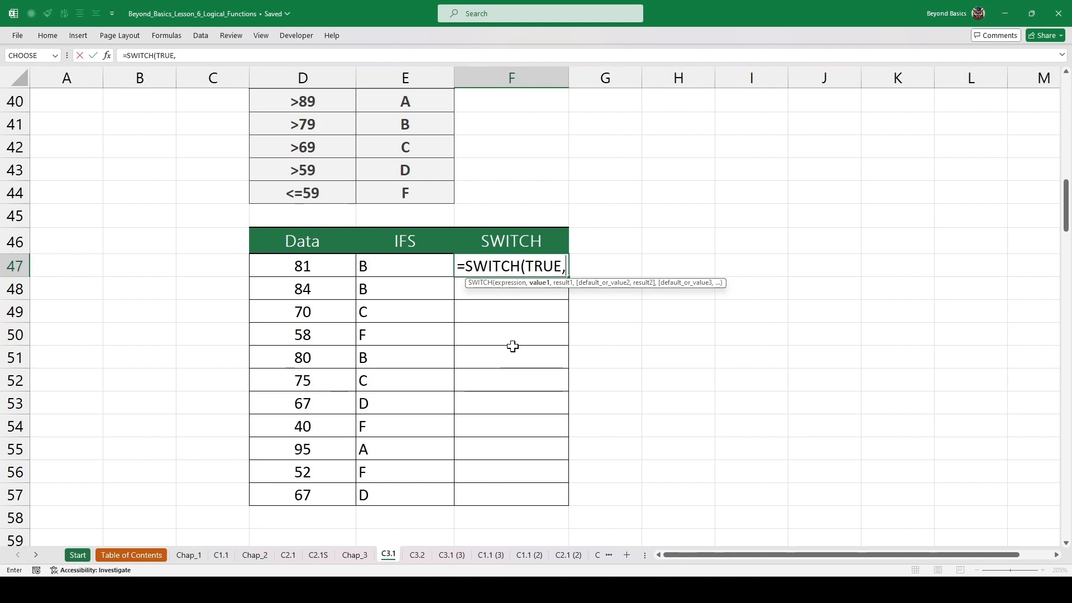
click(308, 265)
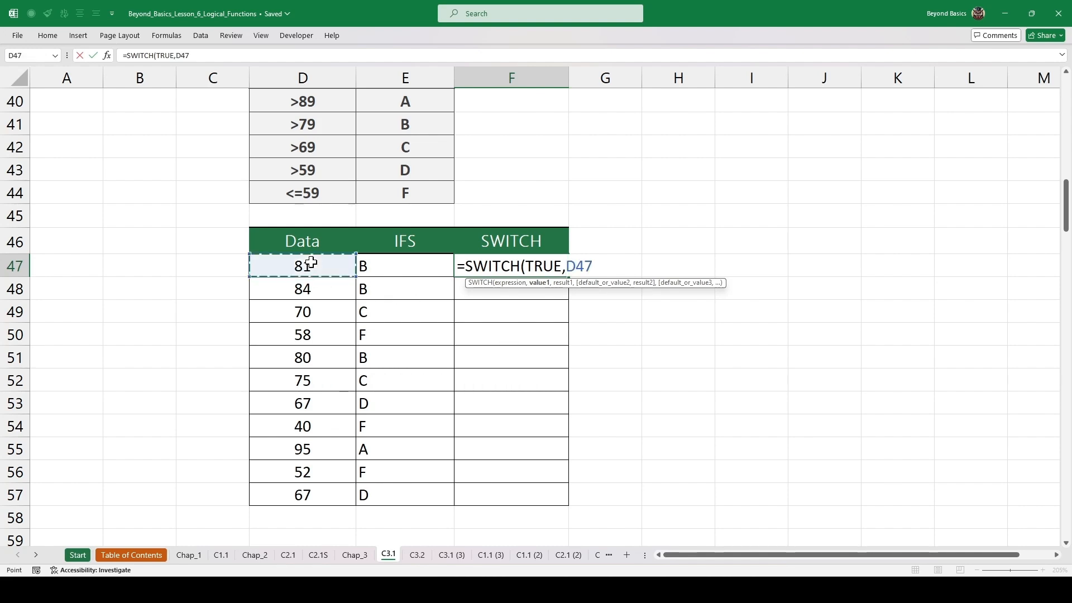
text(>89)
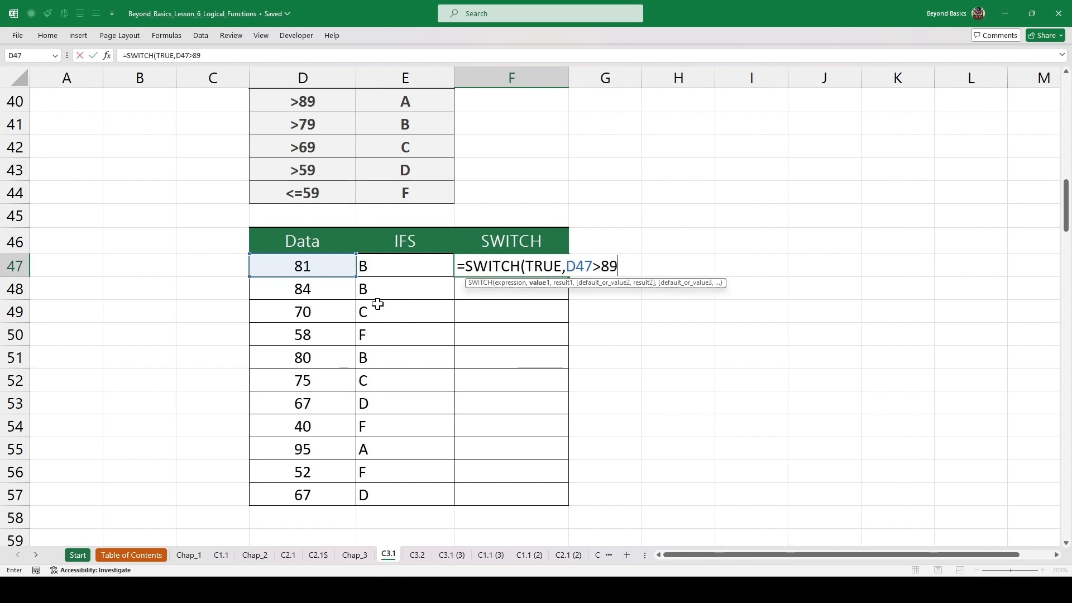
text(,)
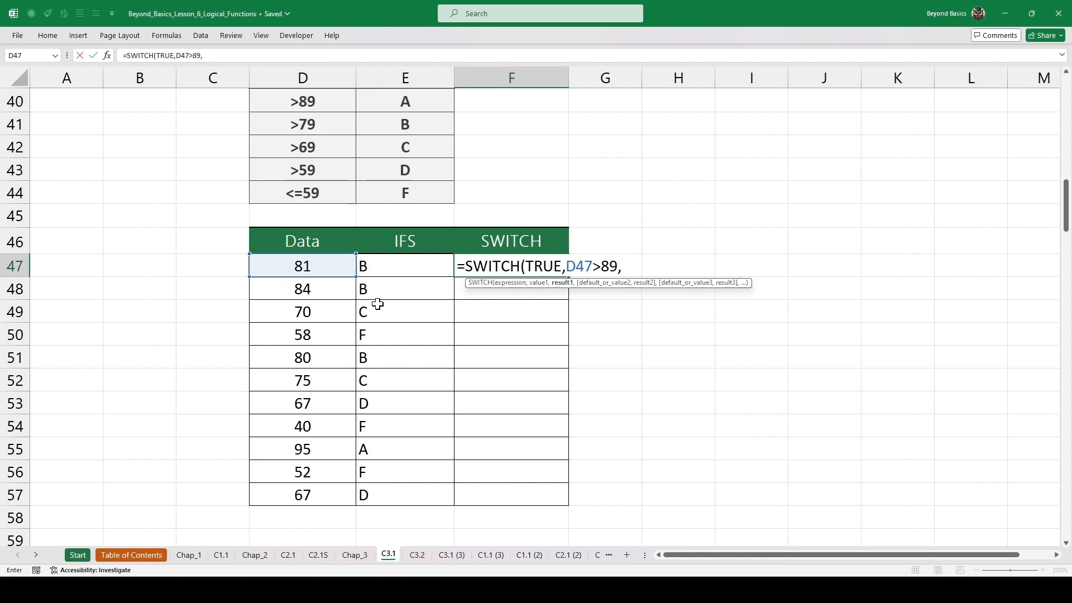
text("A)
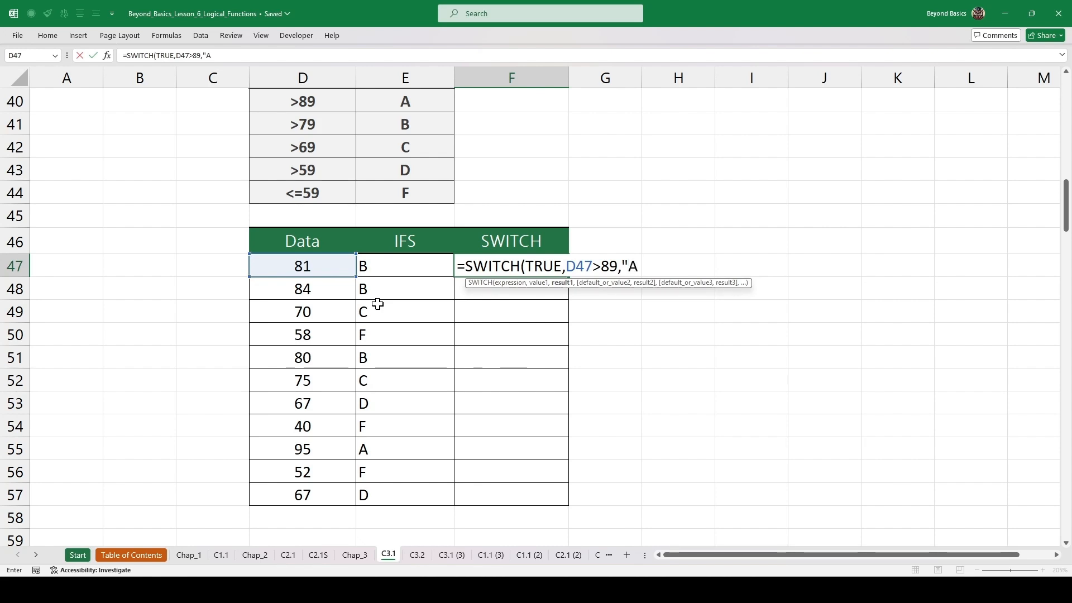
text(",)
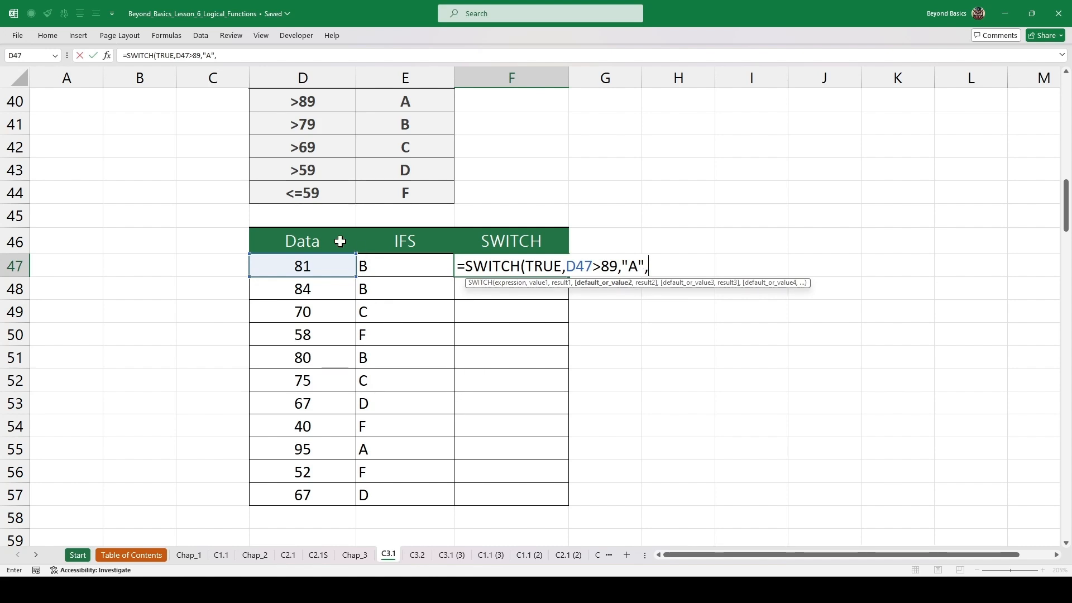
Step: Extend the SWITCH formula in F47 to return "B" when D47 is greater than 79
click(324, 262)
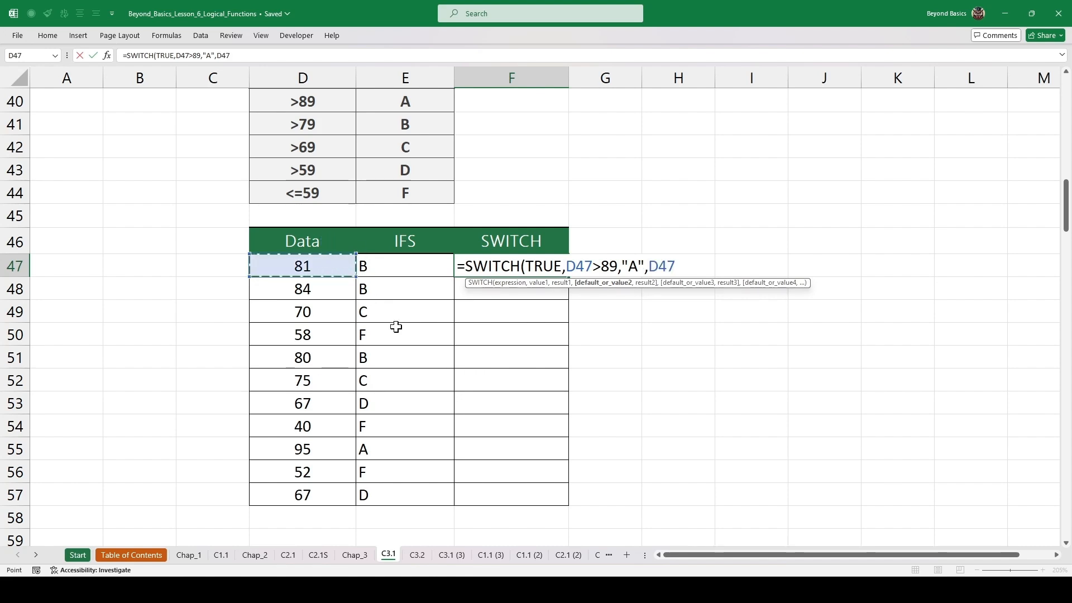
text(>)
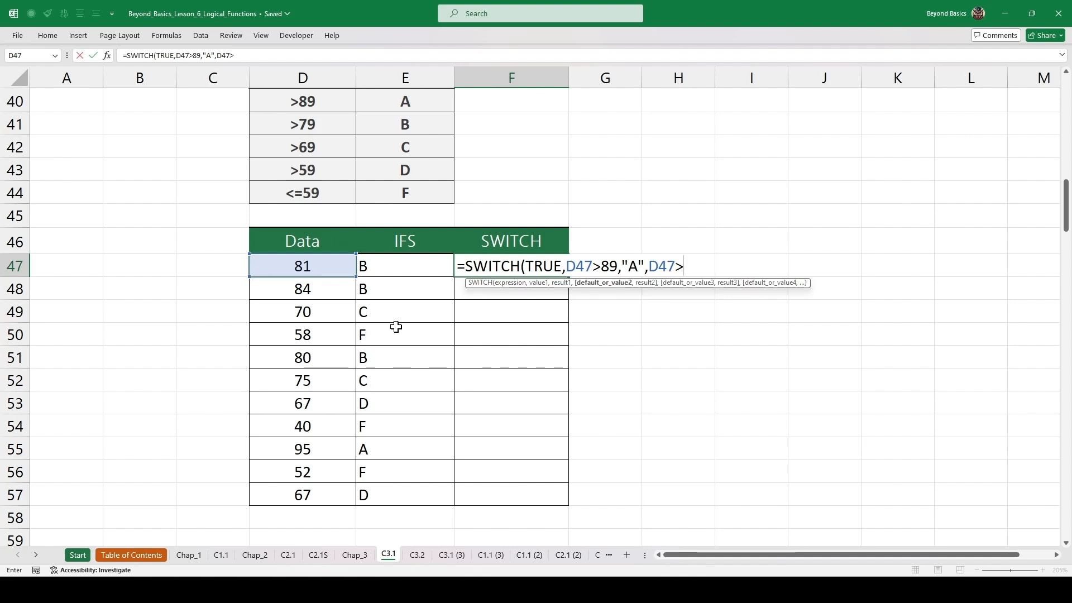
text(79,)
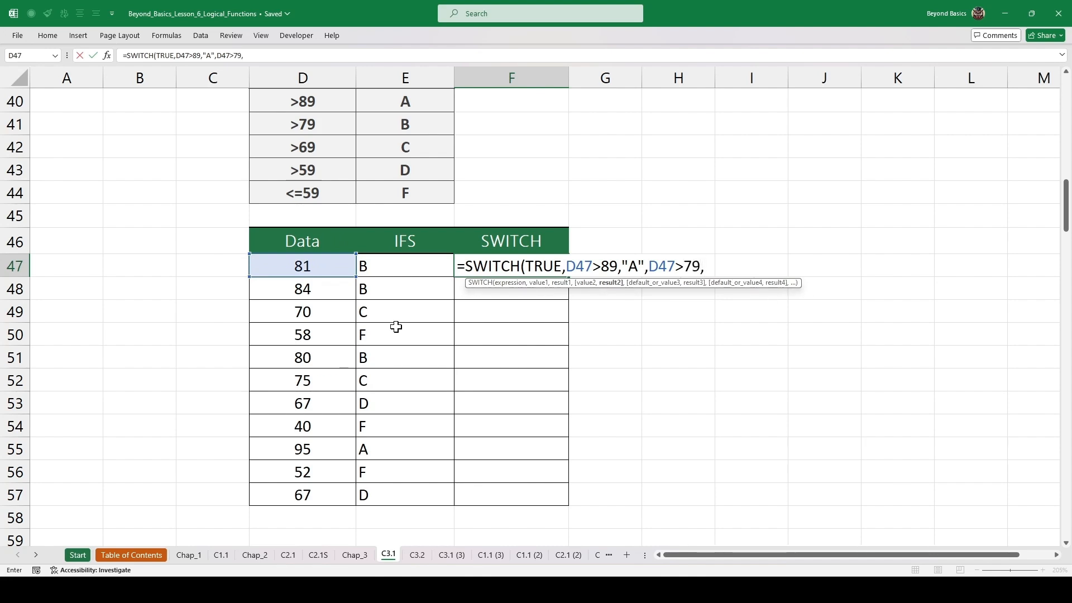
text("B",)
Step: Extend the SWITCH formula in F47 to return "C" when D47 is greater than 69 and "D" when D47 is greater than 59
click(316, 267)
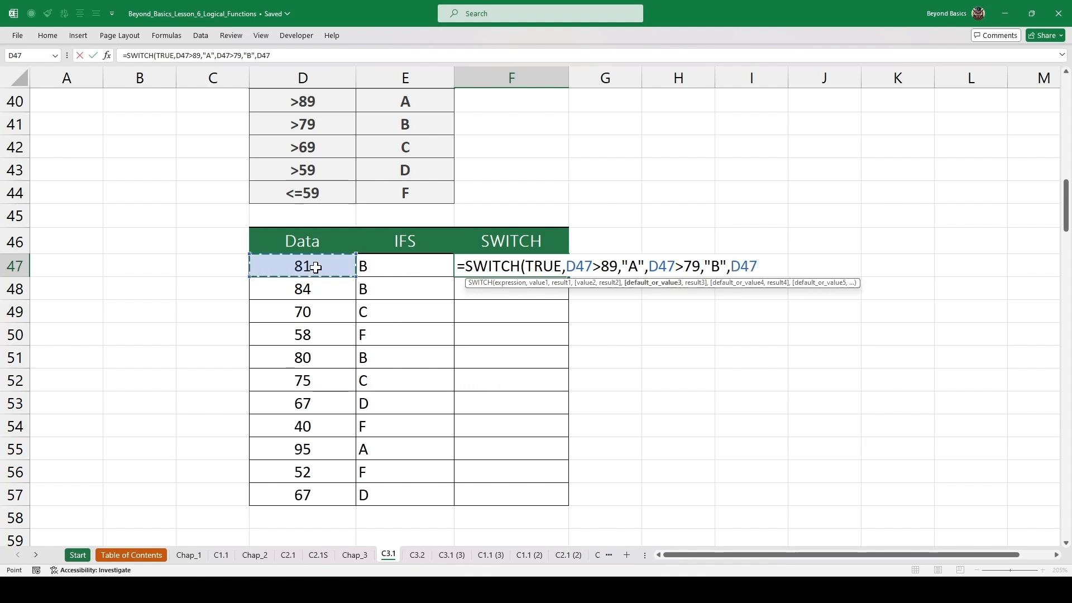
text(>69)
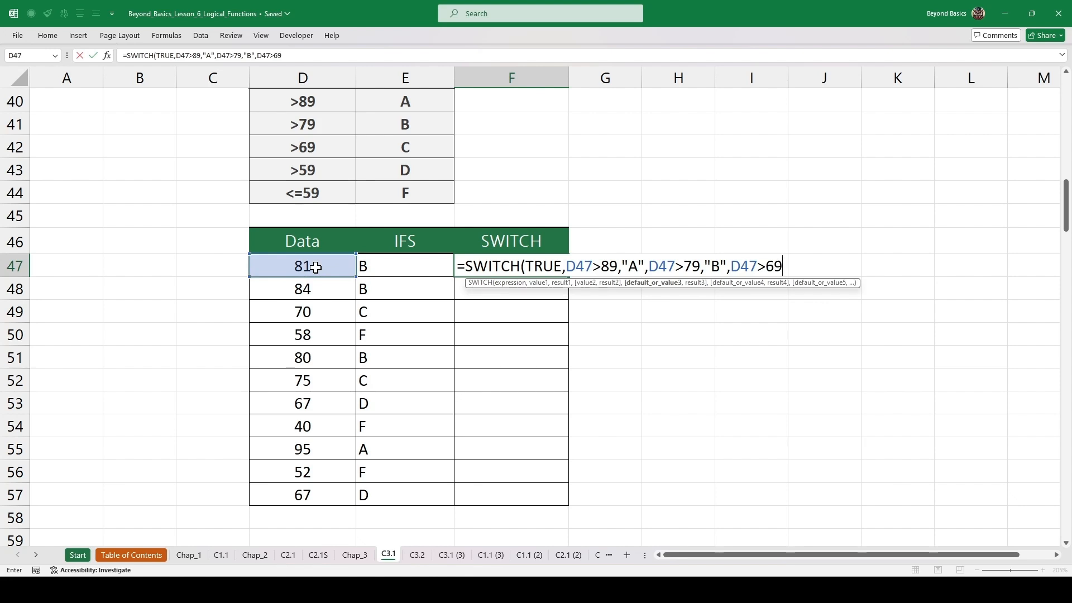
text(,")
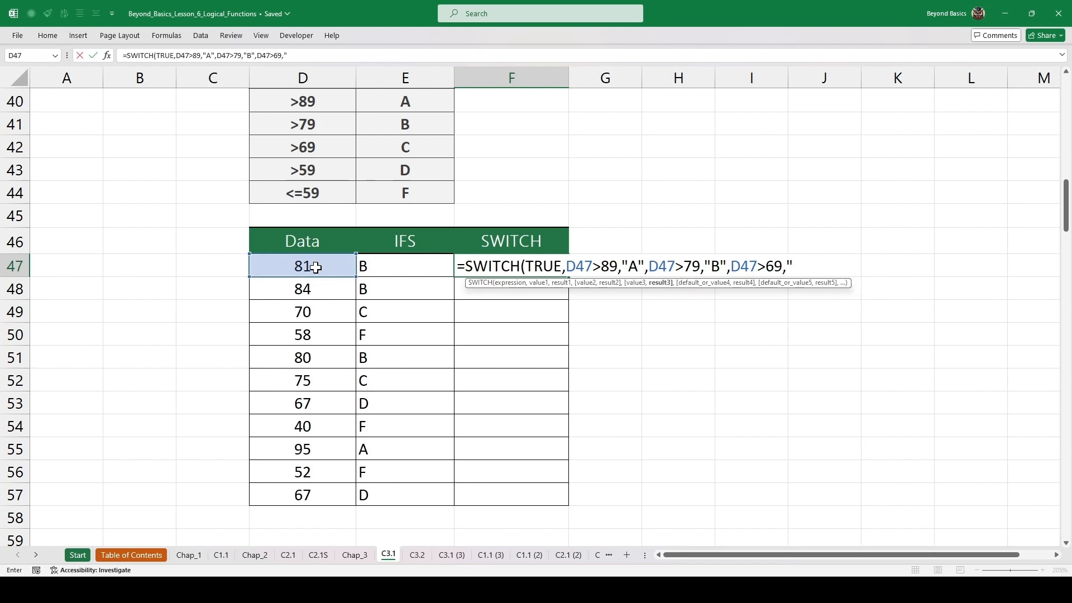
text(C",)
click(303, 266)
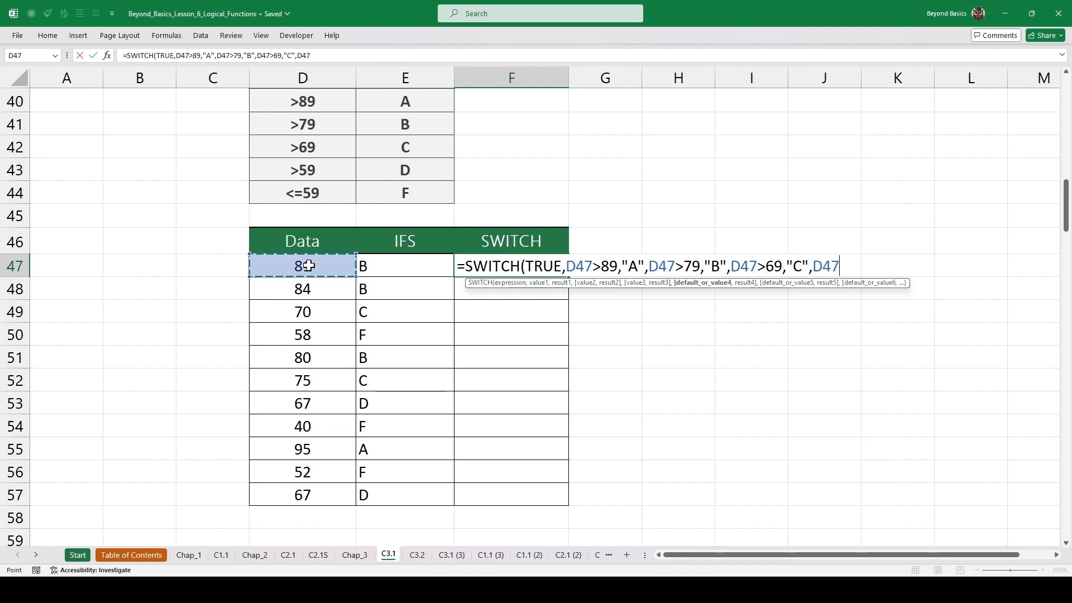
text(>5)
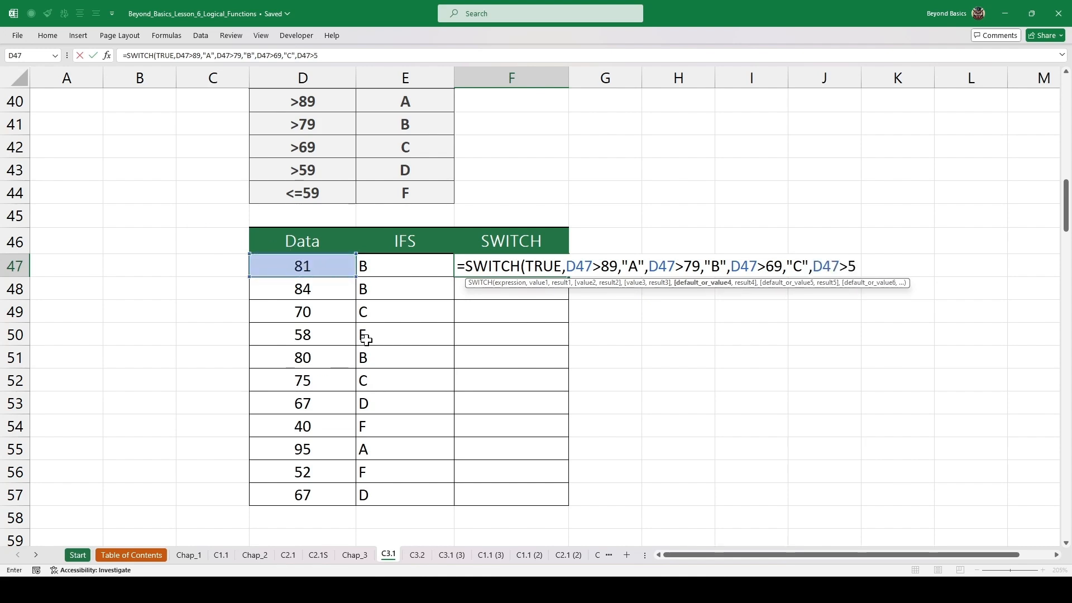
text(9,)
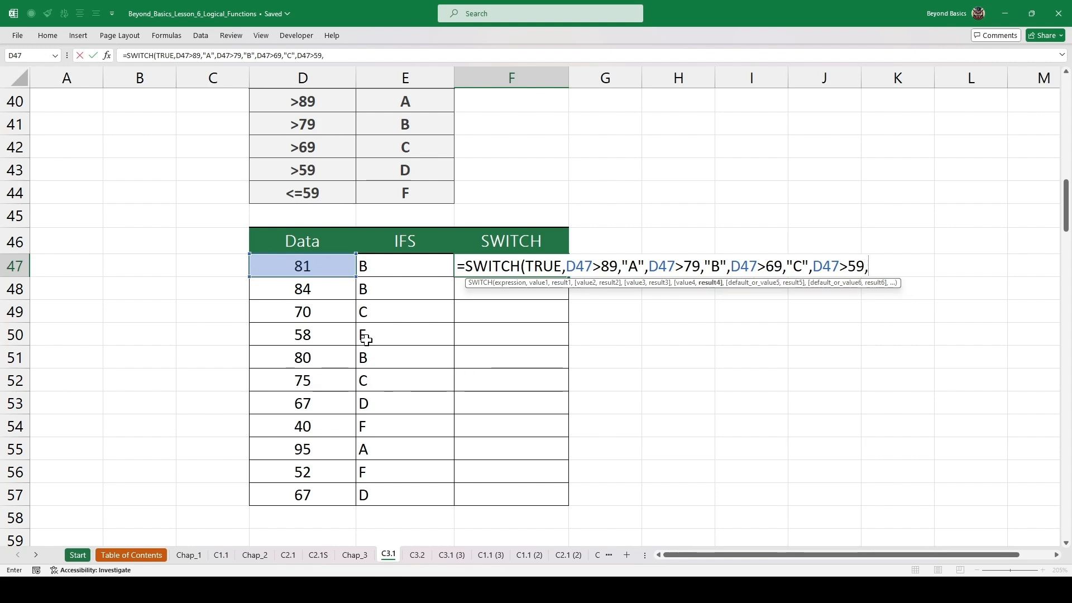
text("D",)
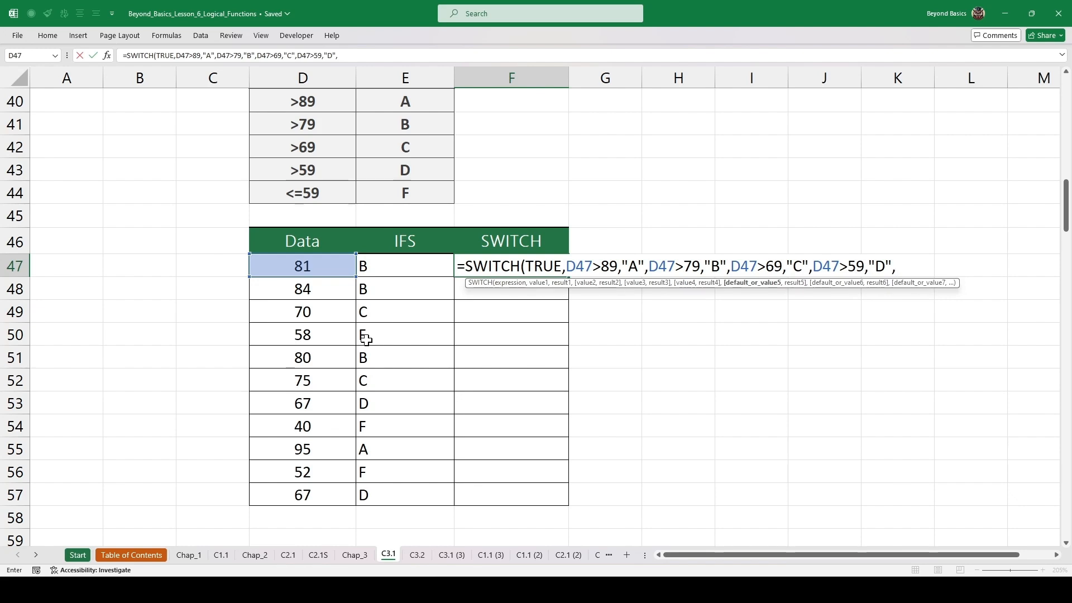
Step: Complete the SWITCH formula in F47 with "F" as the default result and fill it down the data list through F57
text("F"))
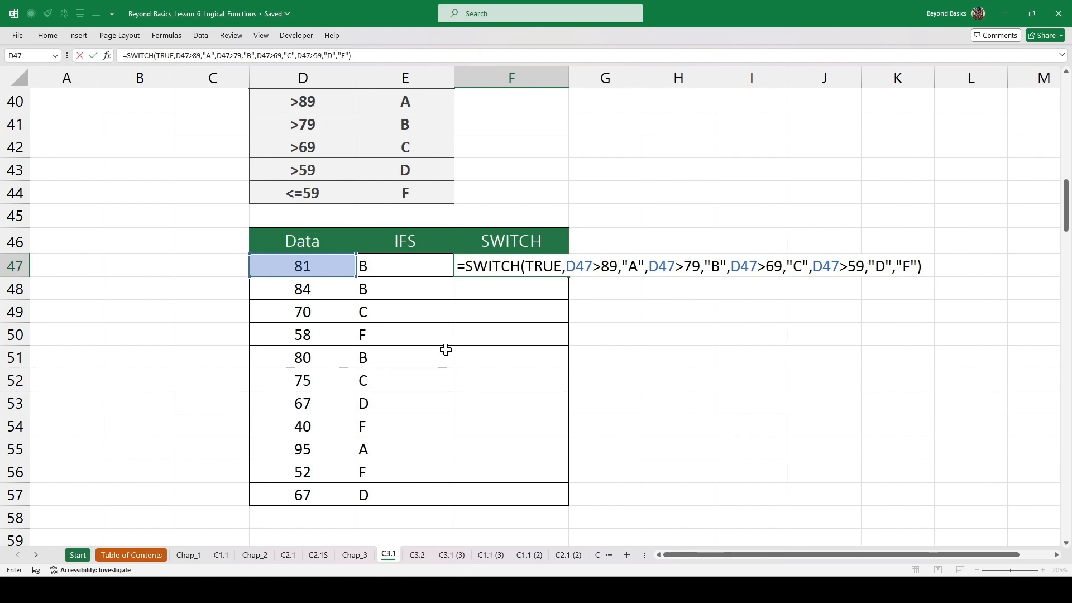
key(ctrl+Return)
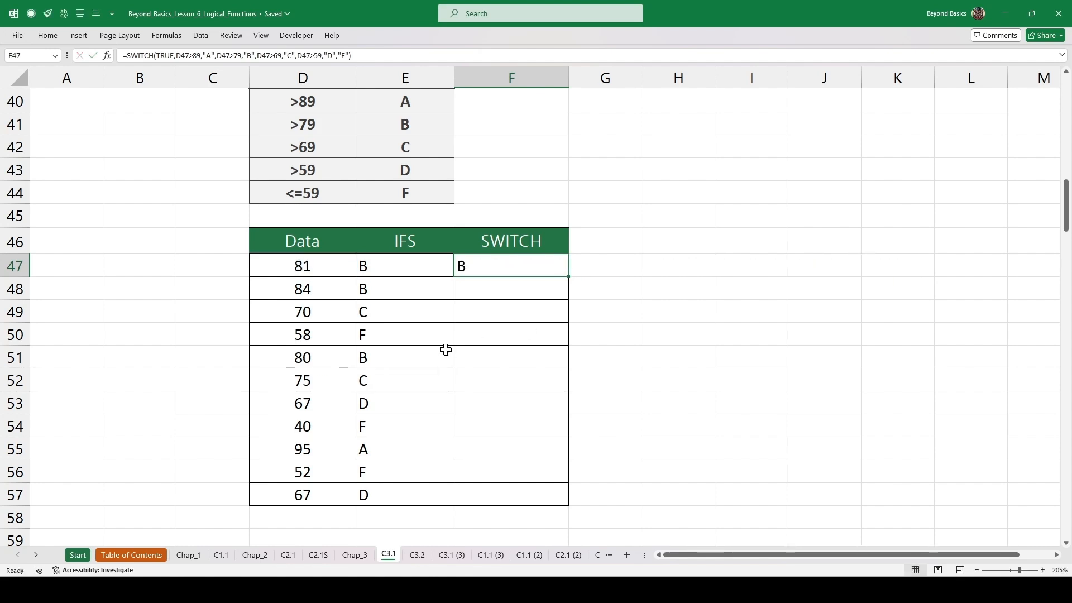
double_click(570, 278)
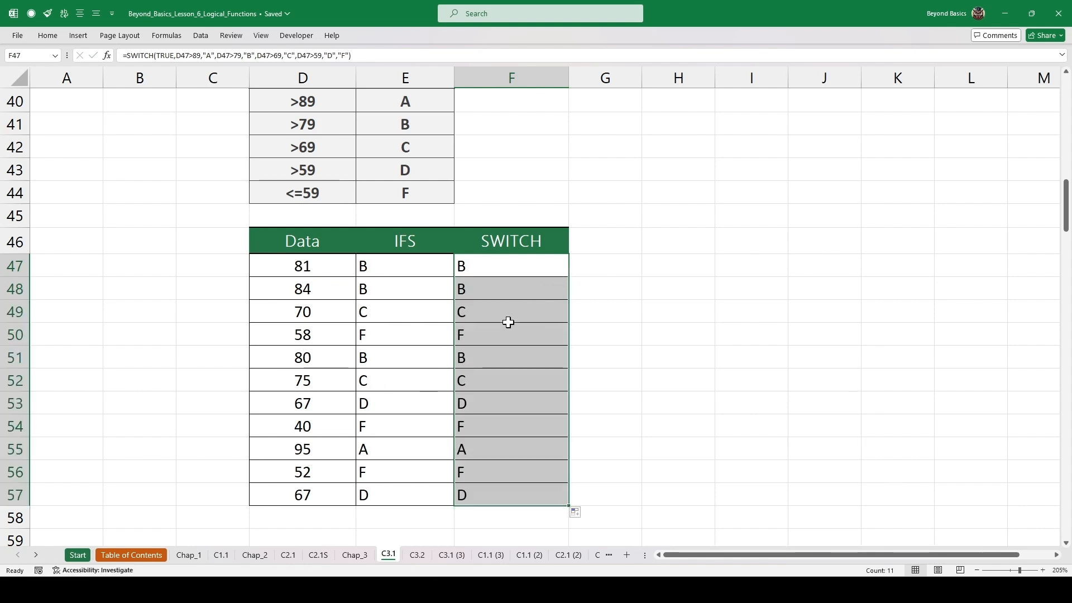
Step: Compare the IFS formula in E50 with the SWITCH formula in F50, and inspect the SWITCH formula in F47
double_click(393, 336)
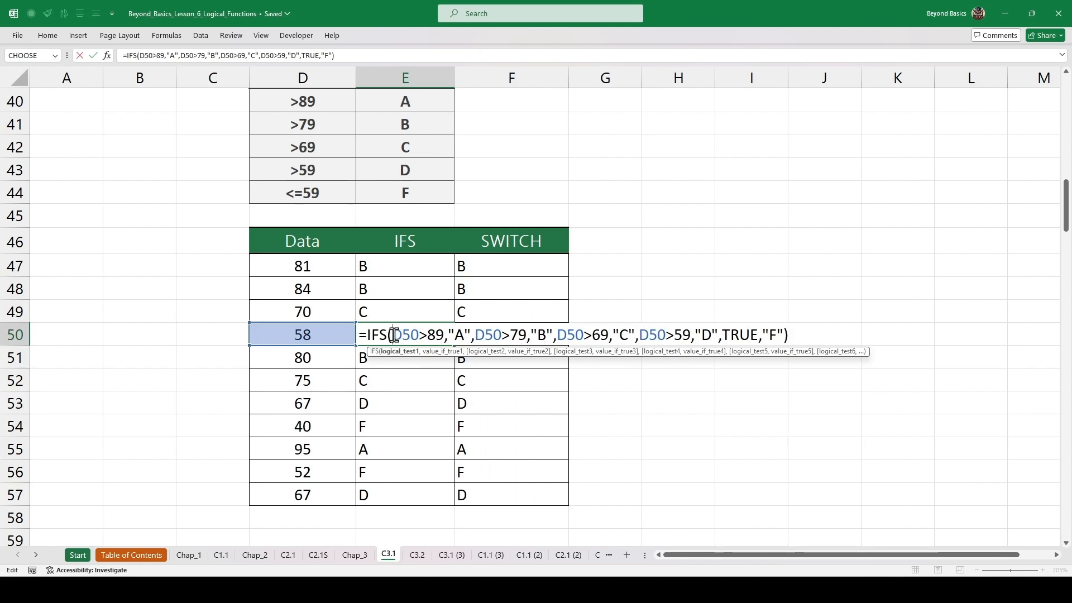
key(Escape)
double_click(504, 334)
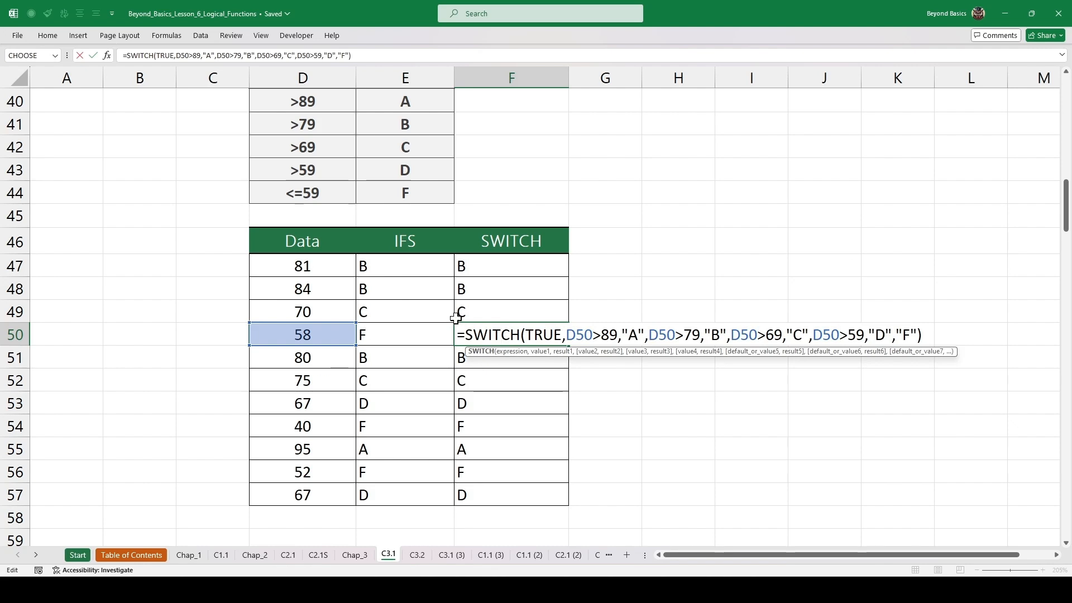
key(Escape)
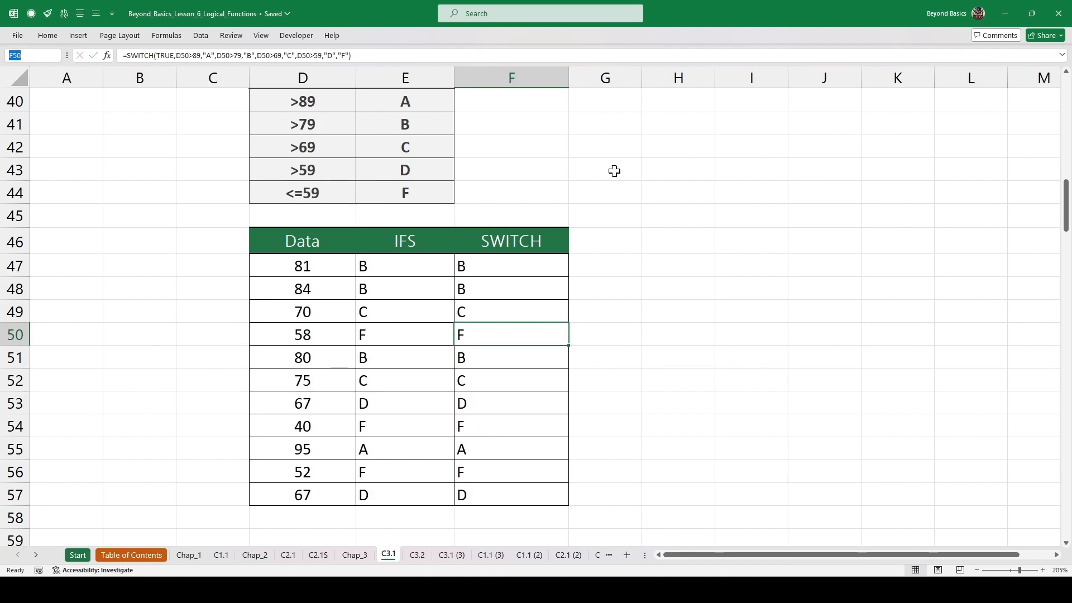
double_click(494, 266)
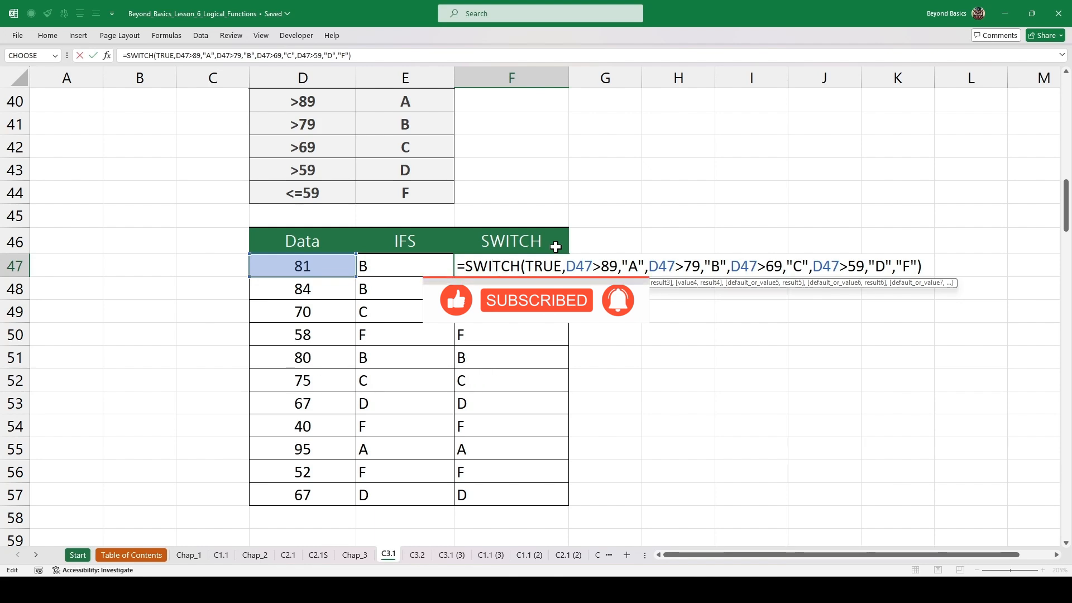
Step: Commit the SWITCH letter-grade formula in cell F47
key(ctrl+Return)
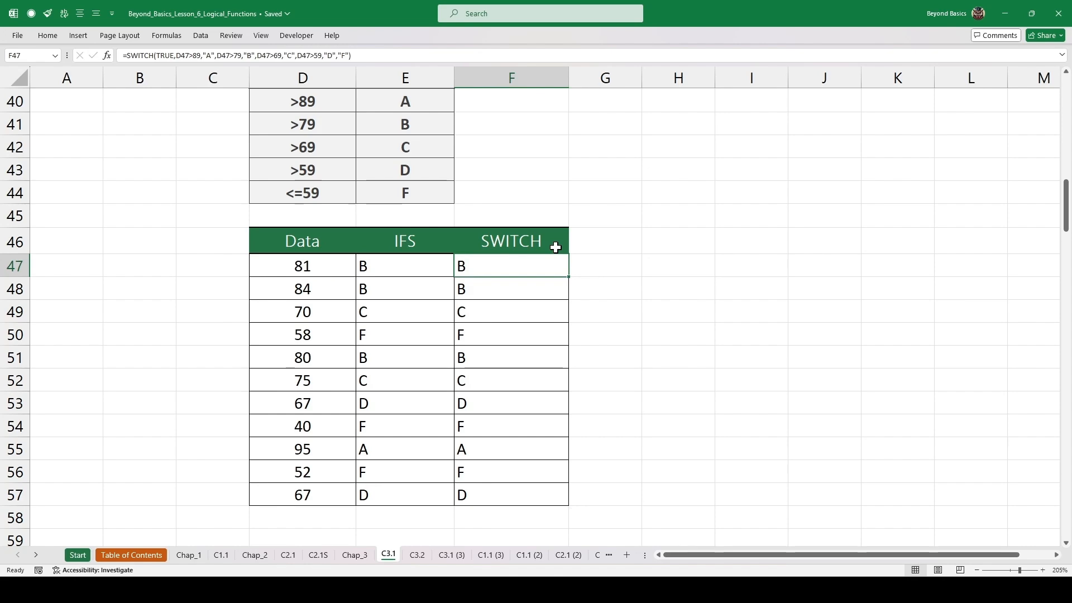
Step: Examine the exercise table of salespeople, their employment status codes and the empty Result column
scroll(556, 247, down, 7)
scroll(558, 252, down, 1)
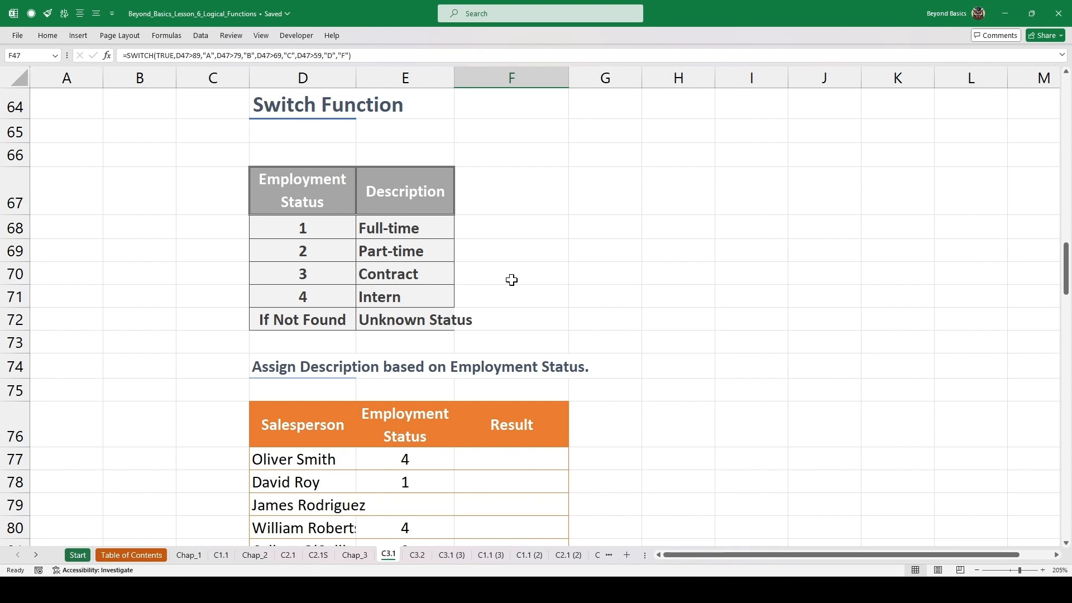
scroll(512, 280, down, 1)
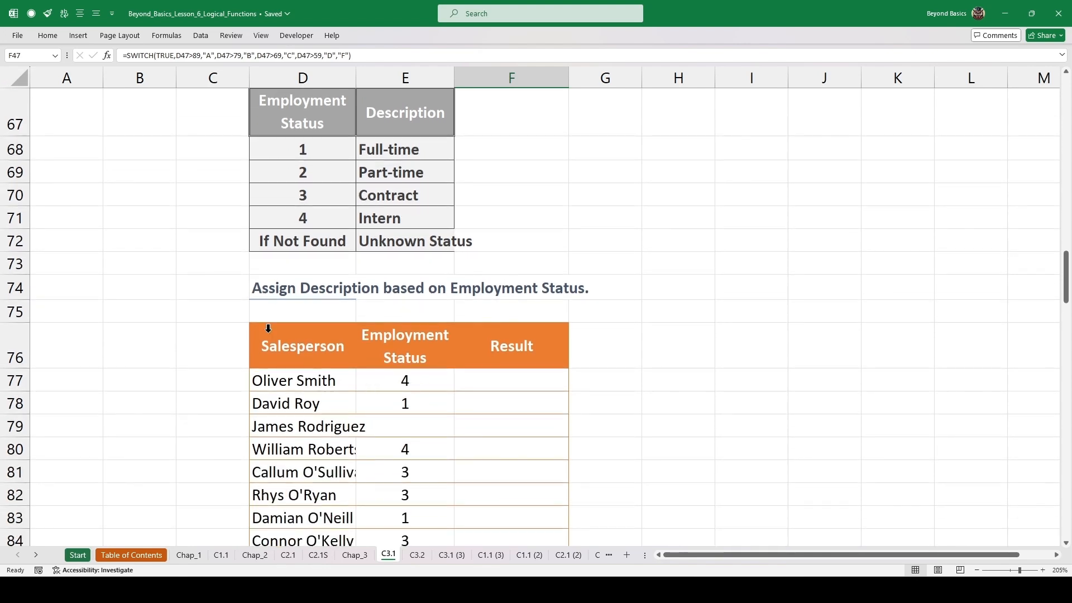
drag(409, 383, 413, 450)
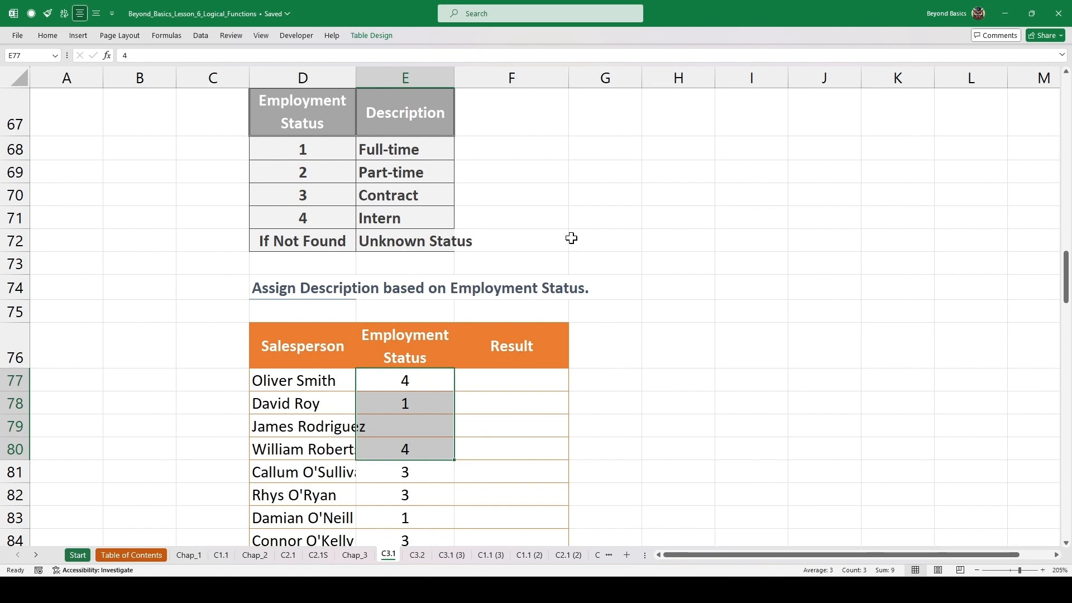
scroll(572, 239, down, 1)
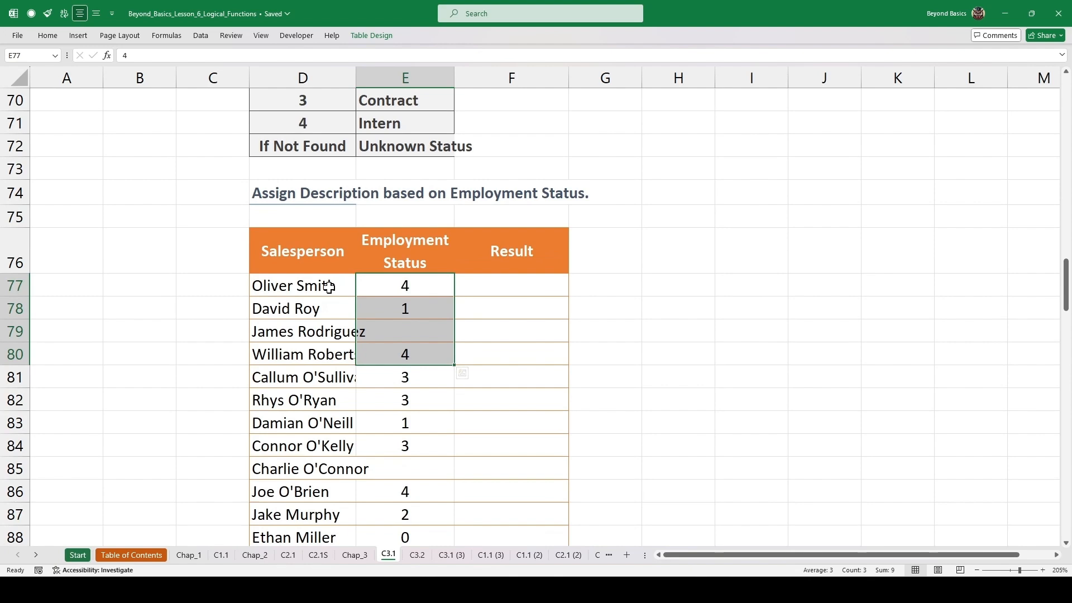
drag(319, 287, 330, 423)
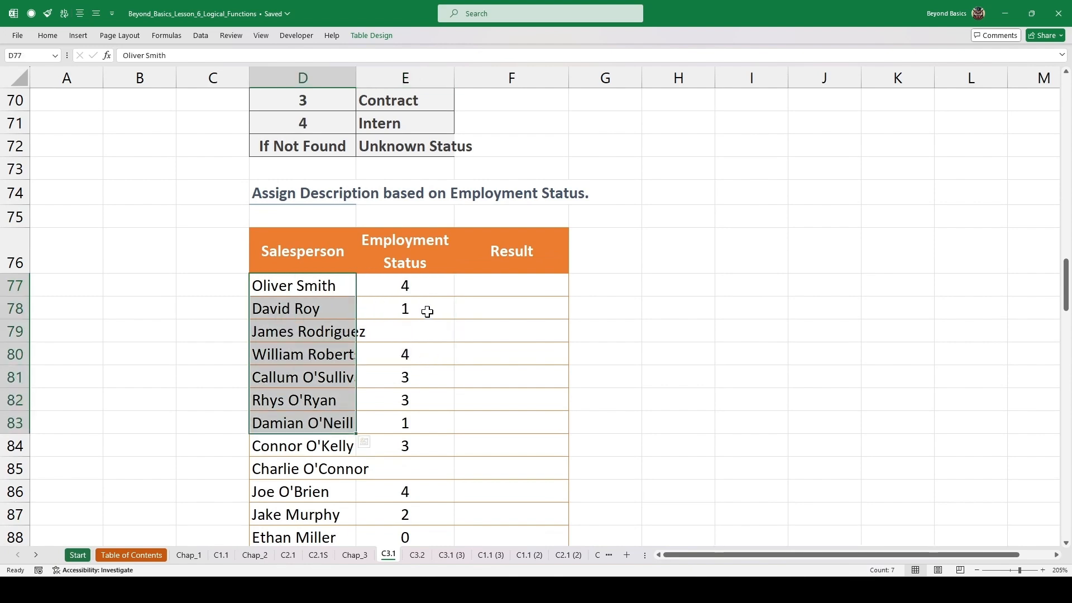
drag(405, 287, 407, 461)
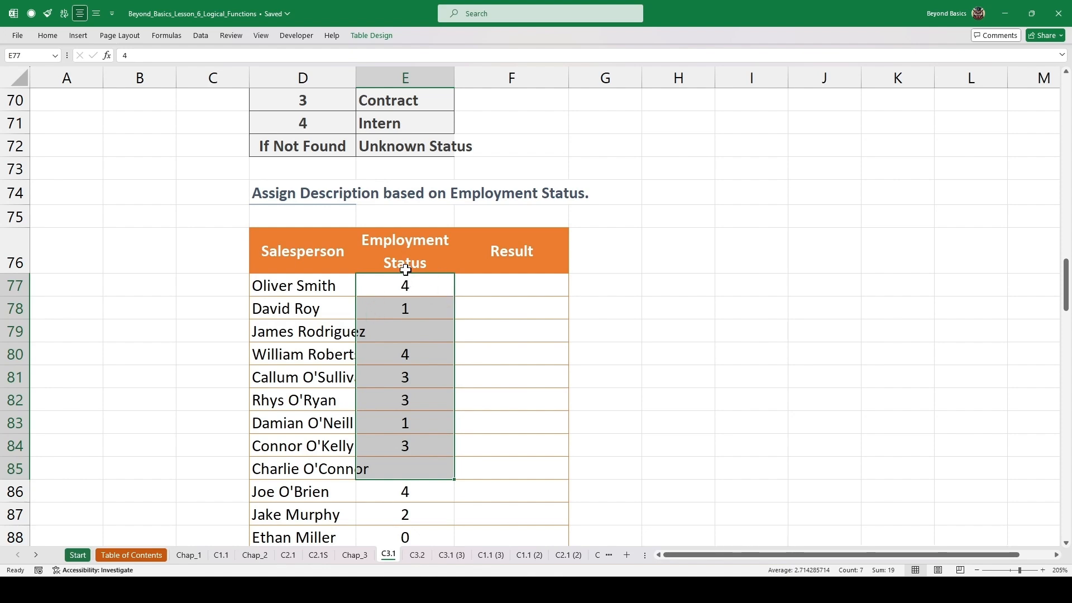
Step: Examine the lookup table in D68:E72 that pairs employment status codes with descriptions, including the If Not Found row
scroll(507, 296, up, 1)
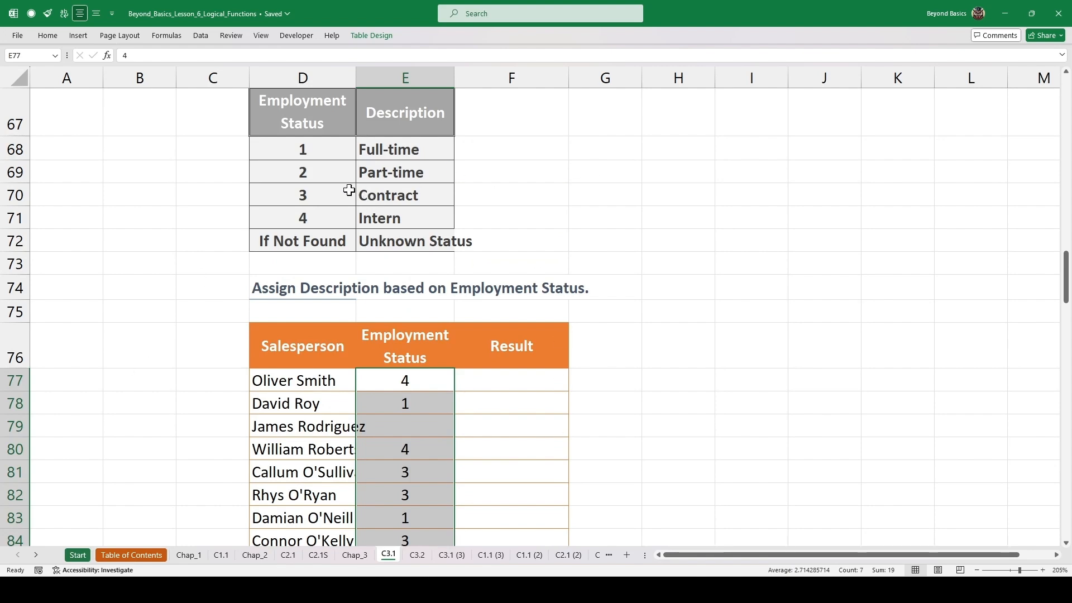
drag(328, 151, 425, 196)
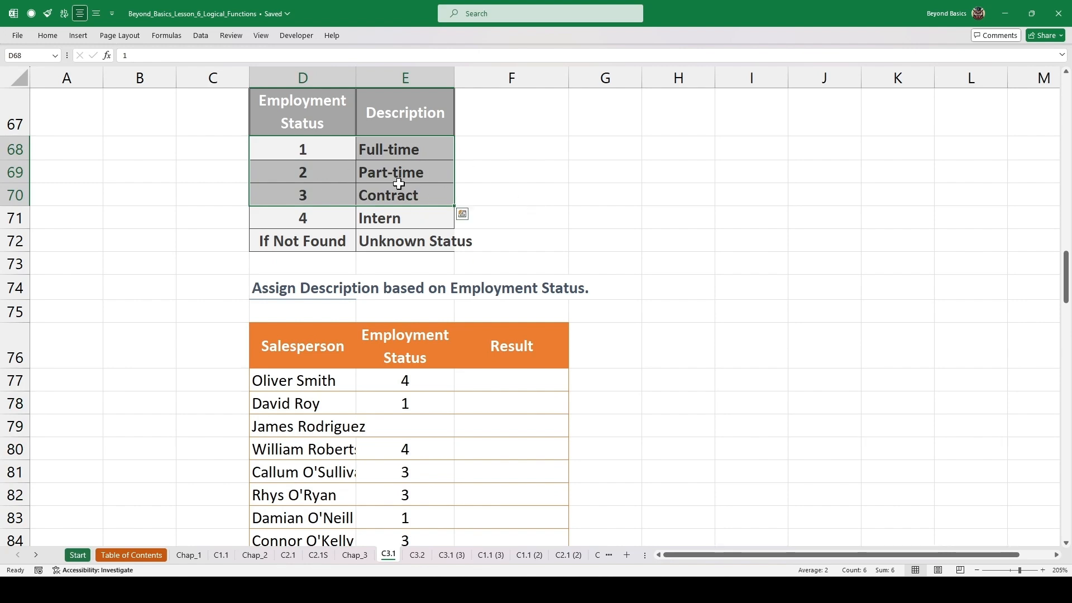
drag(313, 173, 430, 173)
drag(319, 190, 416, 193)
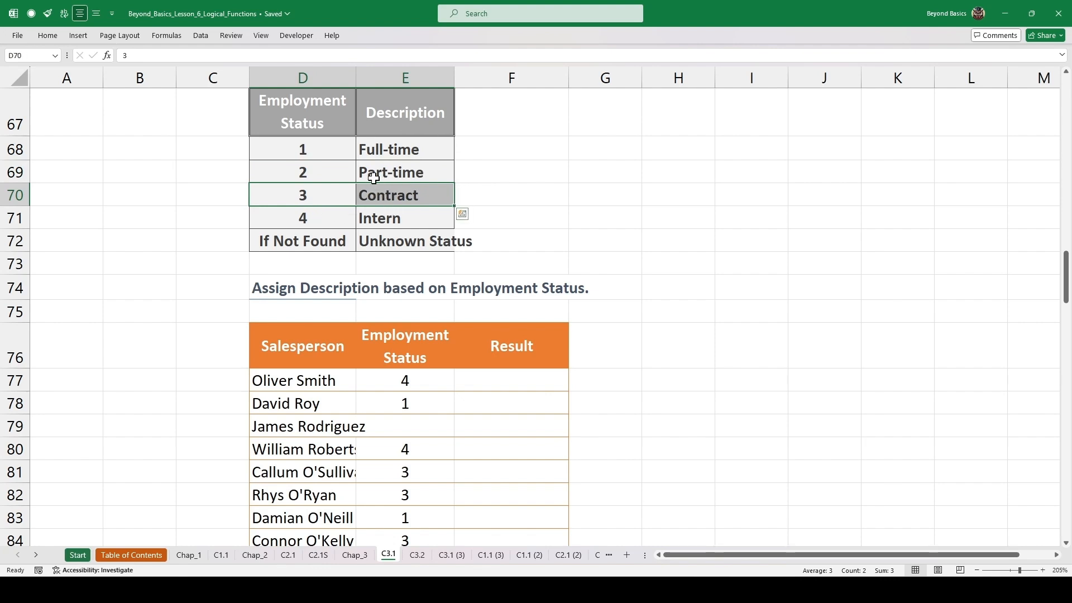
click(310, 145)
drag(310, 145, 306, 211)
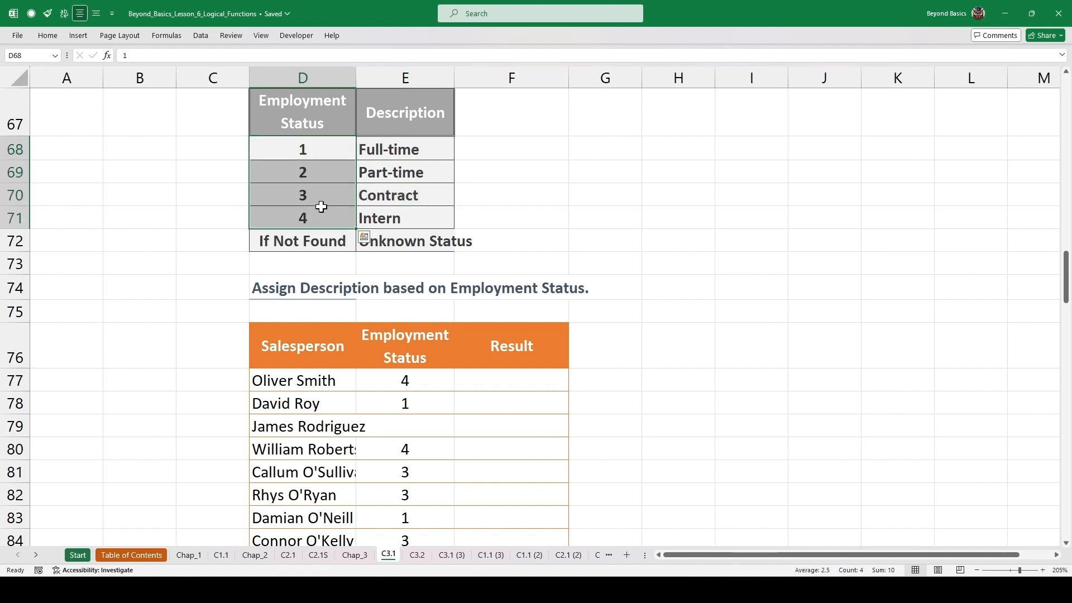
click(322, 238)
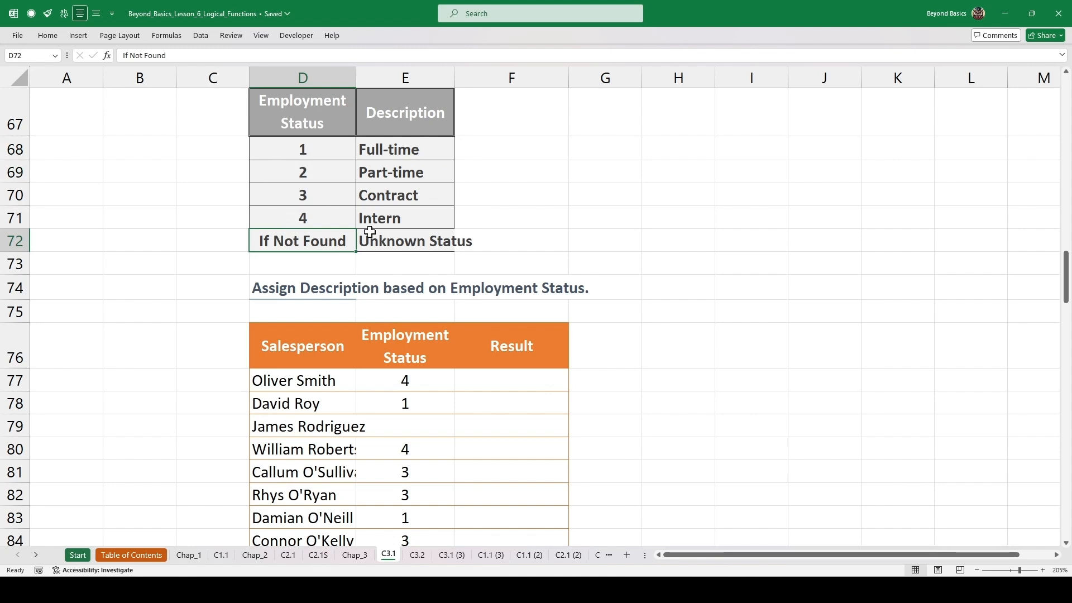
click(391, 239)
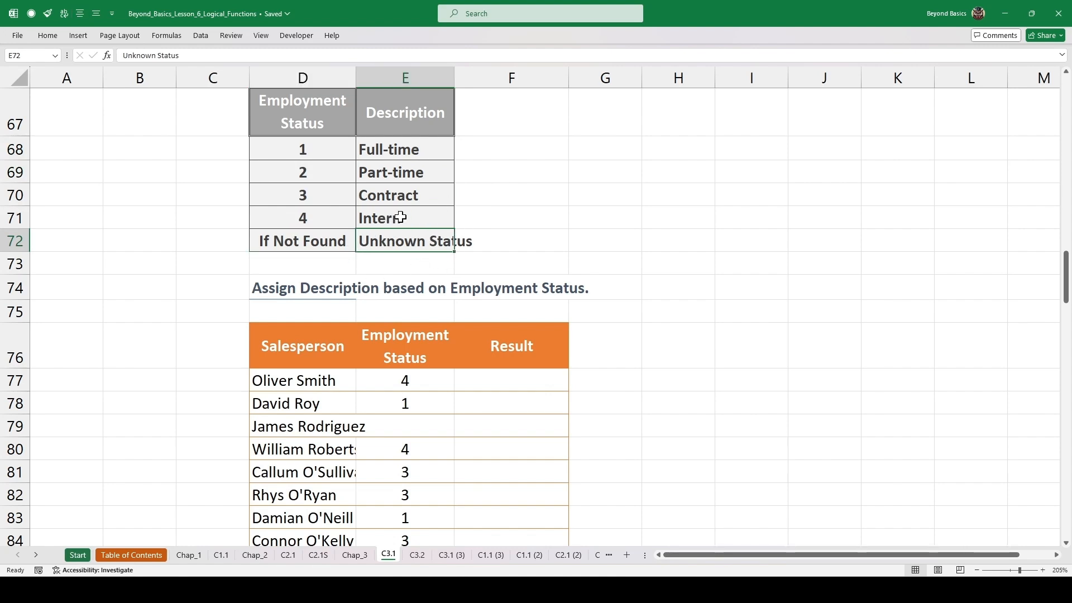
Step: Begin a SWITCH formula in F77 that evaluates the row's Employment Status and pairs value 1 with Full-time
scroll(506, 232, down, 2)
click(495, 218)
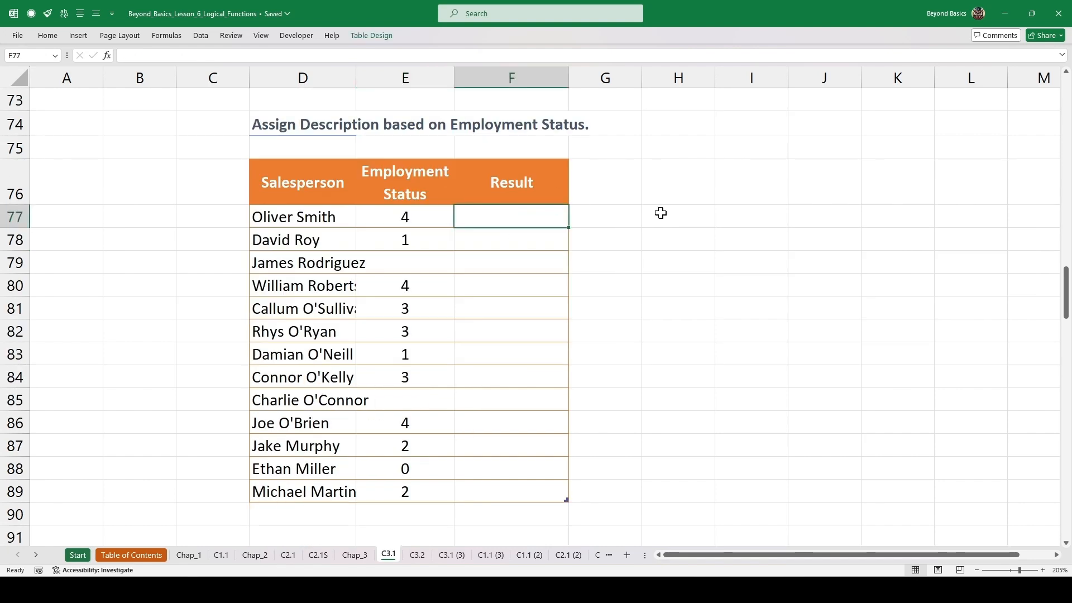
text(=SWITCH()
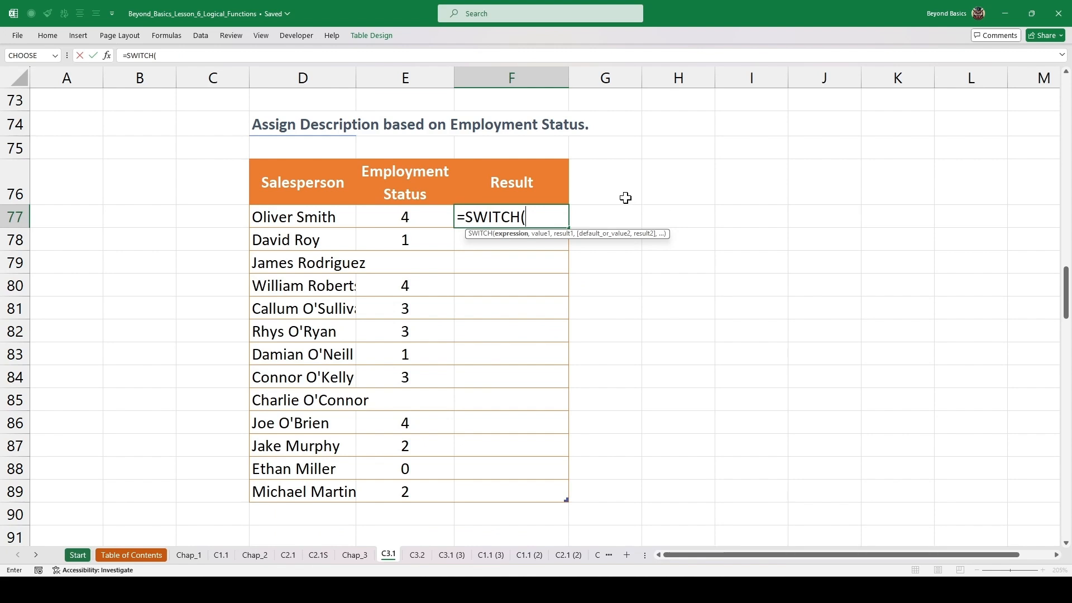
click(425, 214)
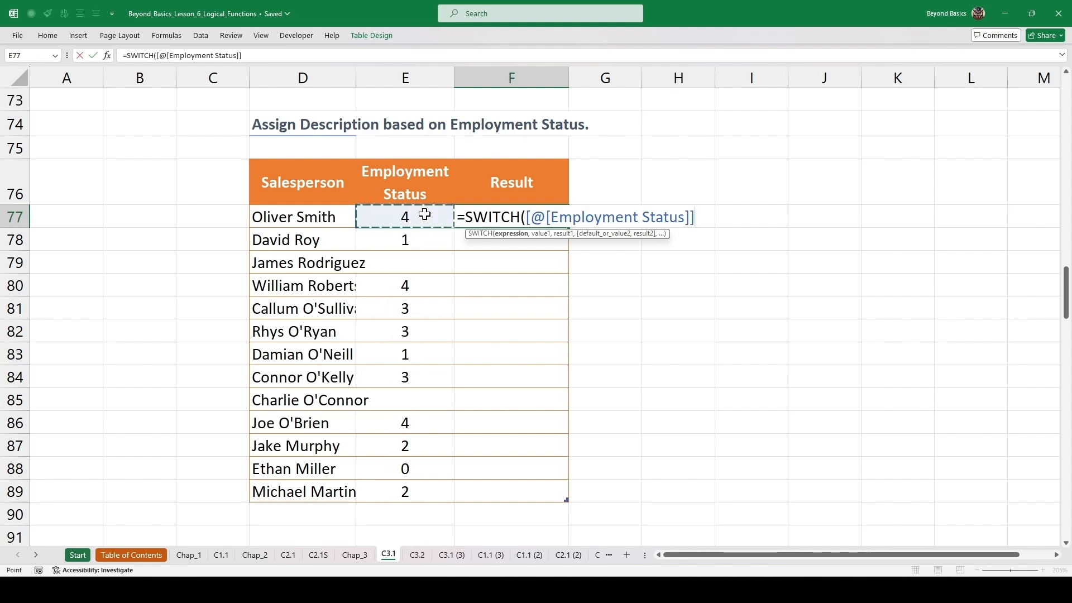
text(,)
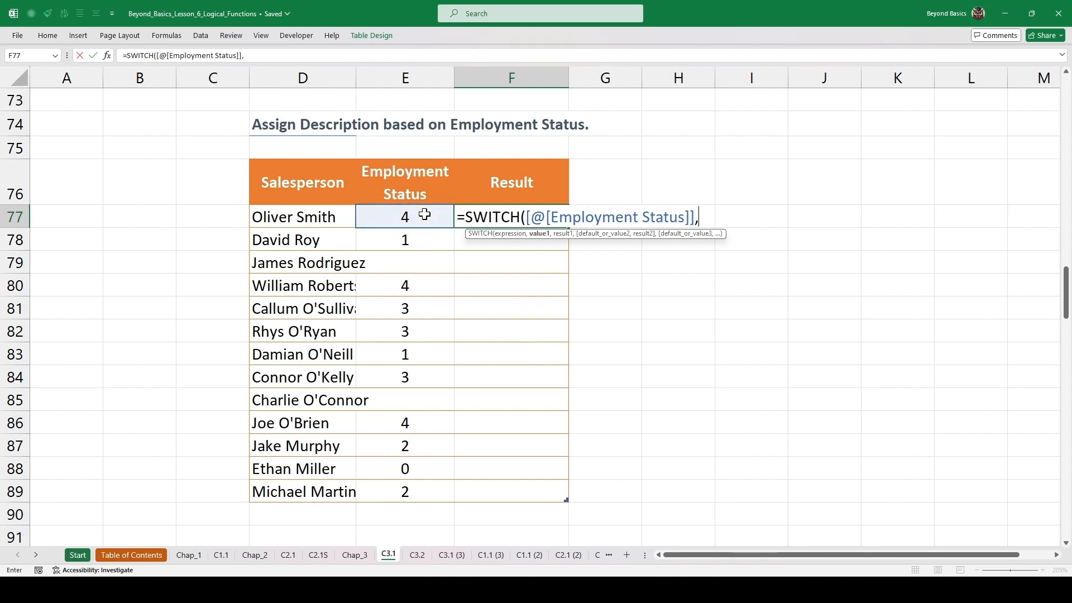
text(1,)
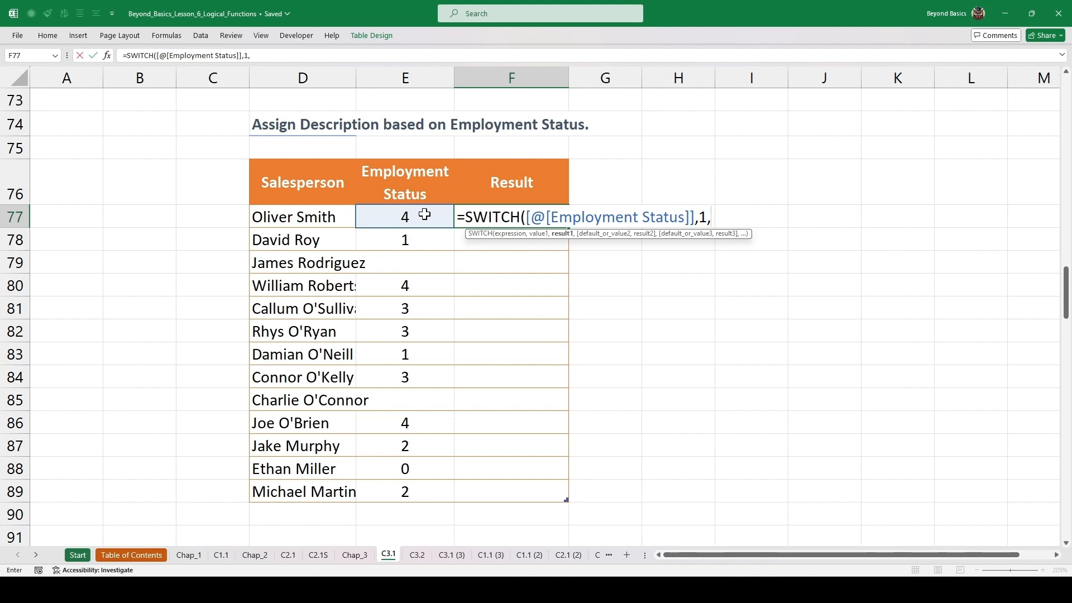
text("Full-time)
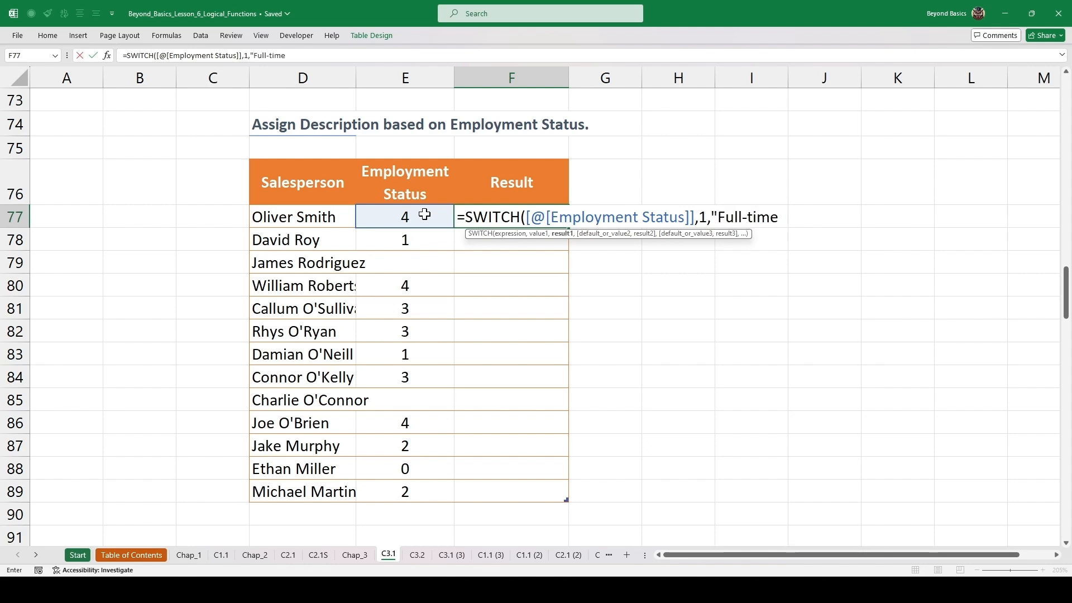
Step: Continue the F77 formula with the second pair, value 2 and result "Part-time"
scroll(425, 214, up, 2)
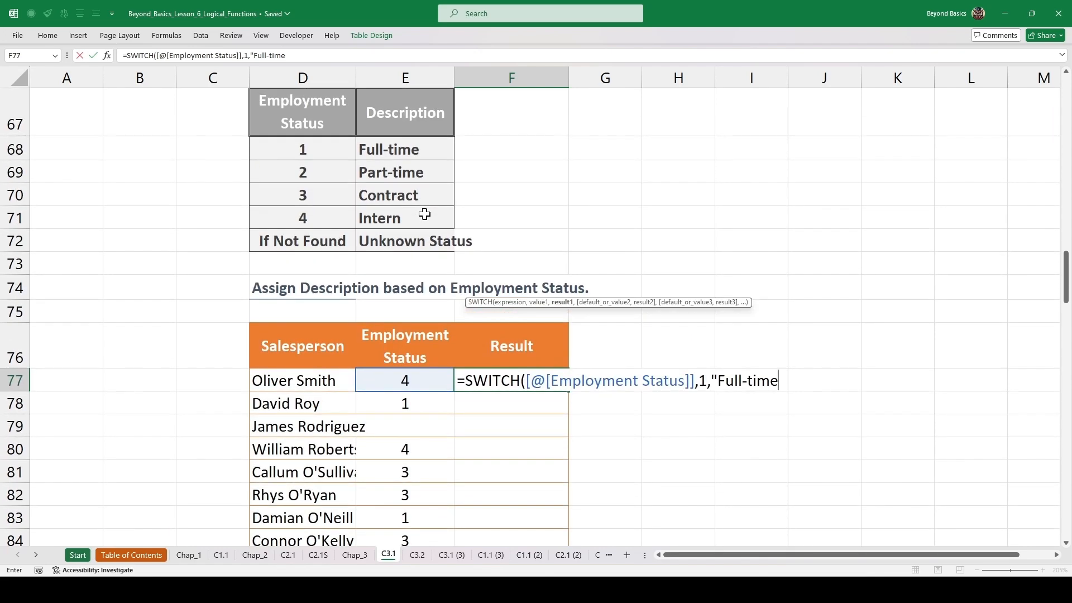
text(,)
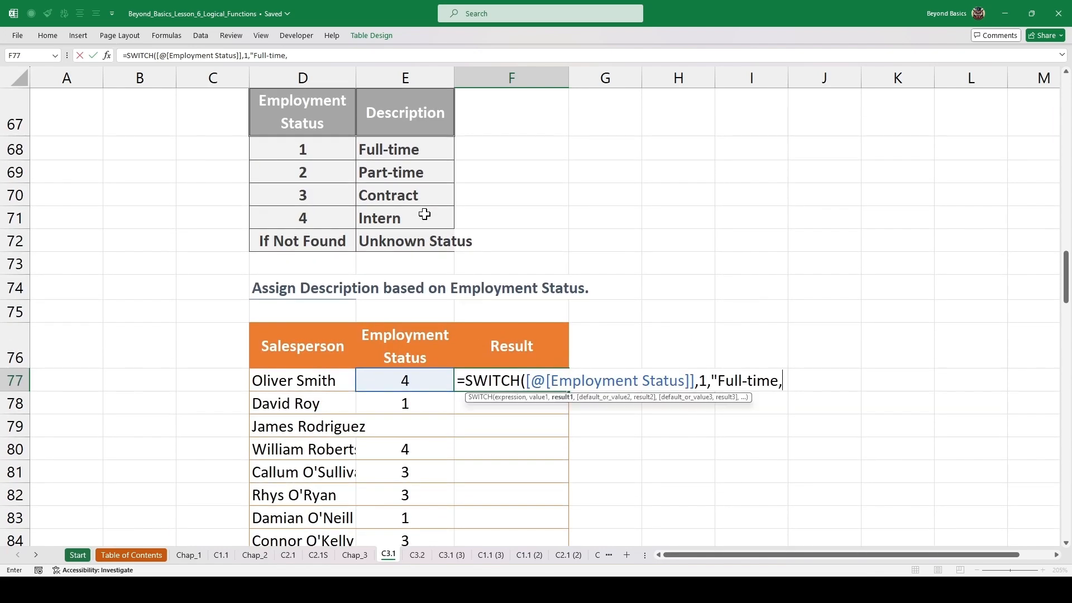
text(2)
text(,)
text("Part)
text(-time)
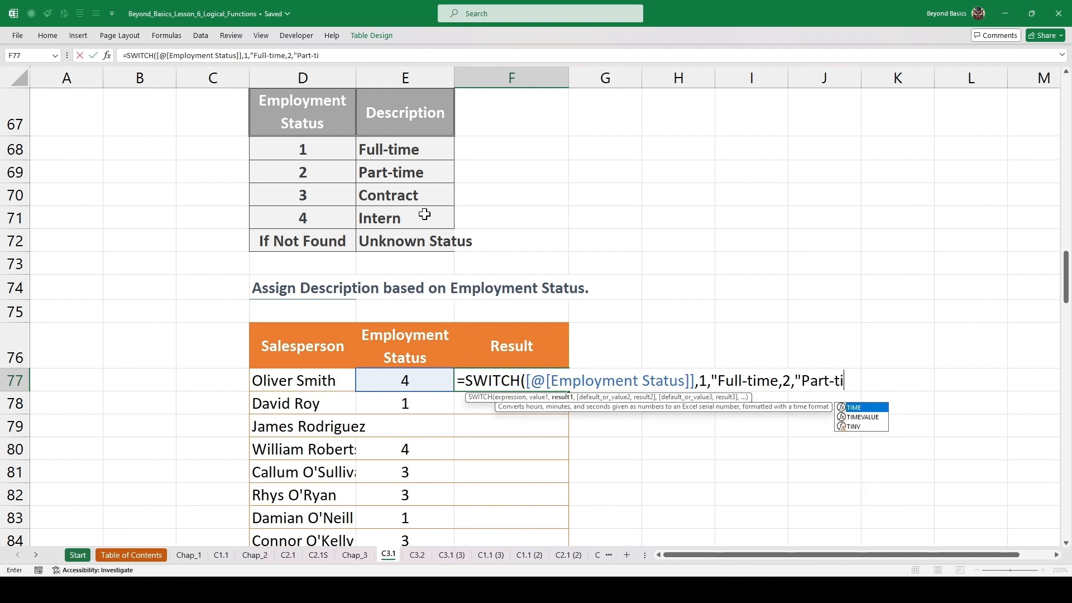
text(")
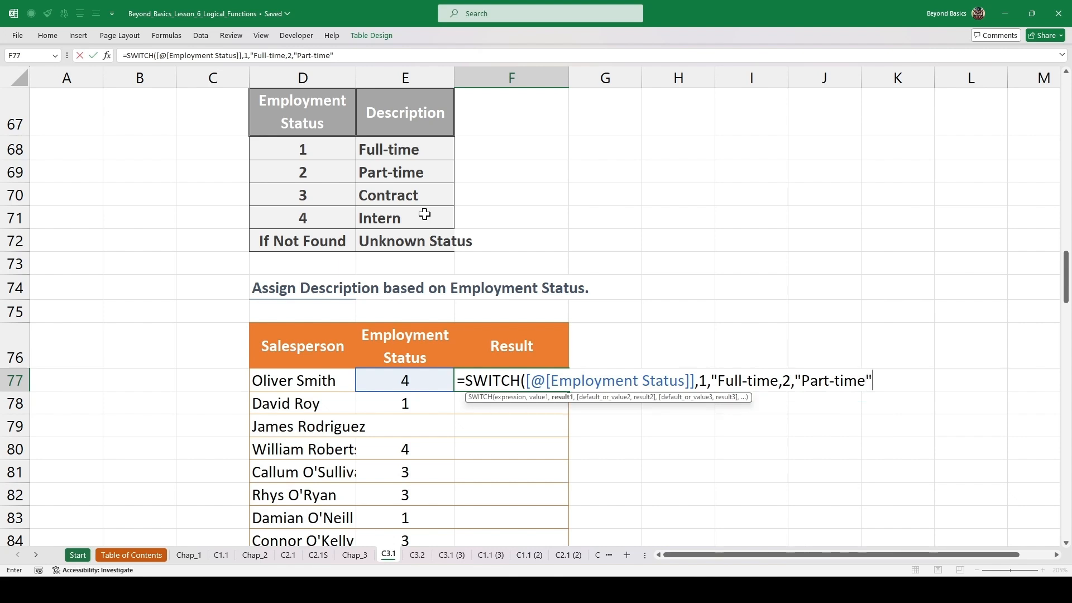
Step: Extend the F77 formula with the pairs 3,"Contract" and 4,"Intern"
text(,3,"Contract)
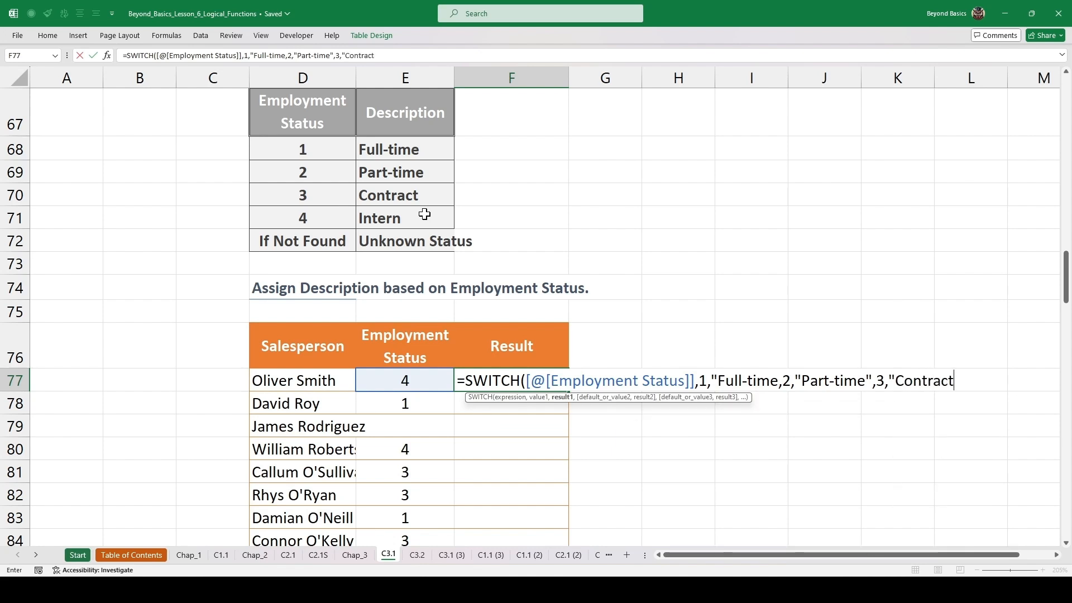
text(",4,)
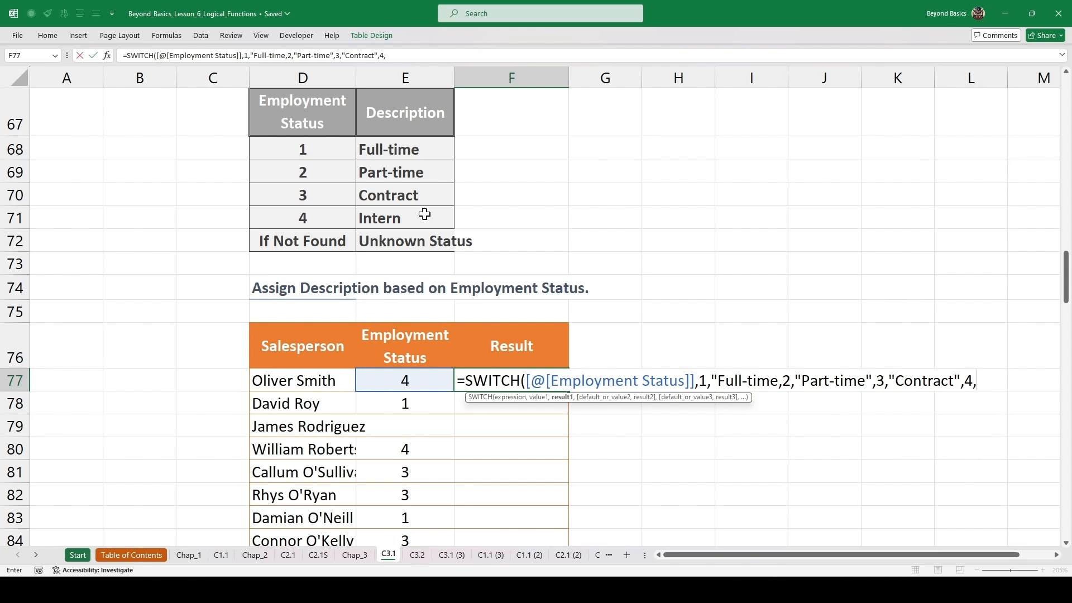
text("Inter)
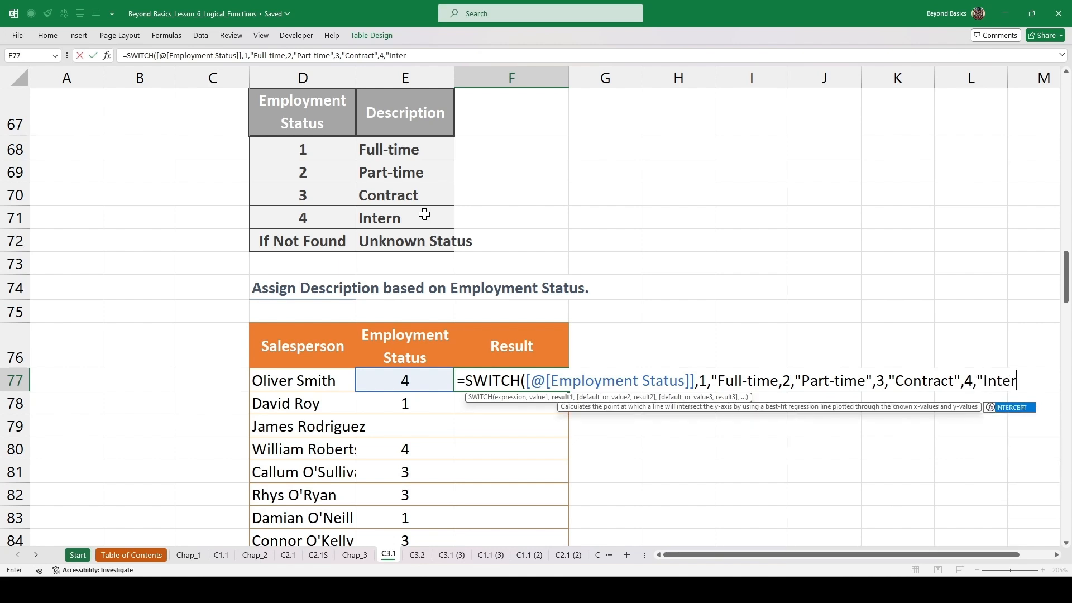
text(n")
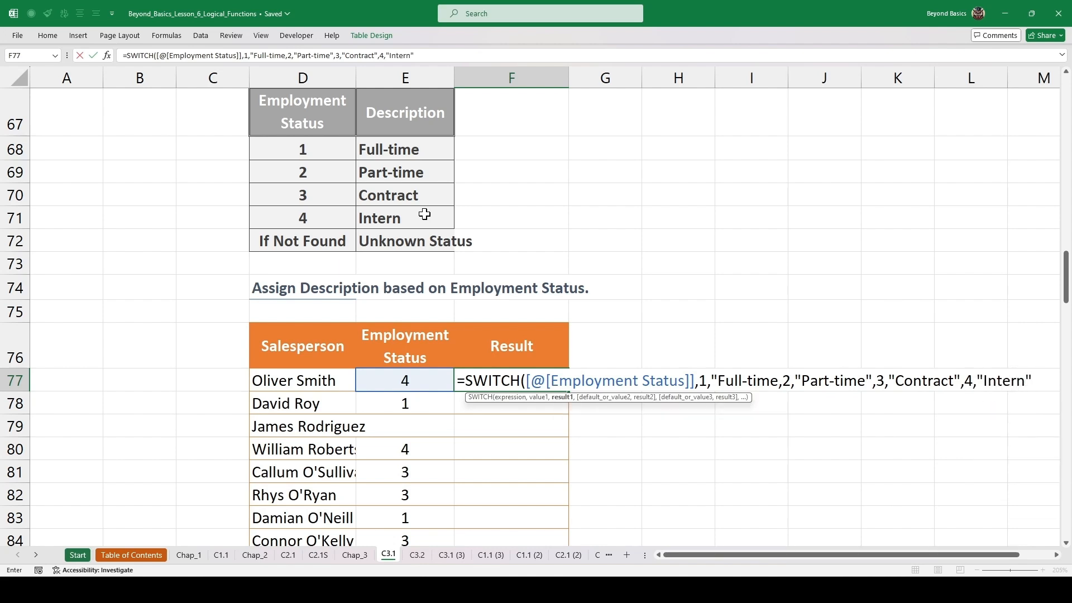
Step: Add "Unknown Status" as the default result, close the SWITCH formula and try to enter it in F77
text(,"U)
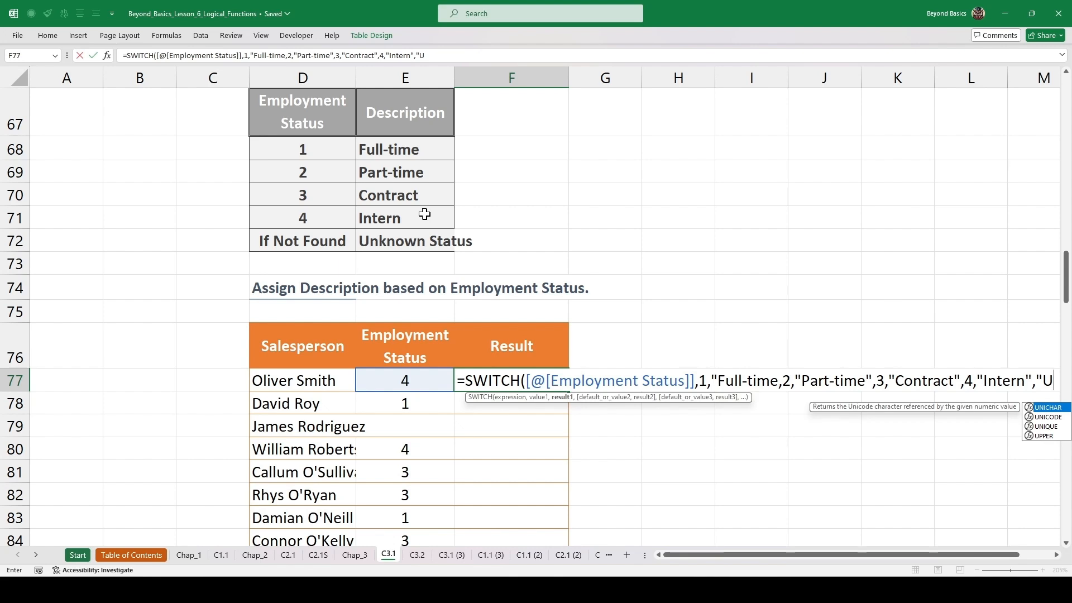
text(nk)
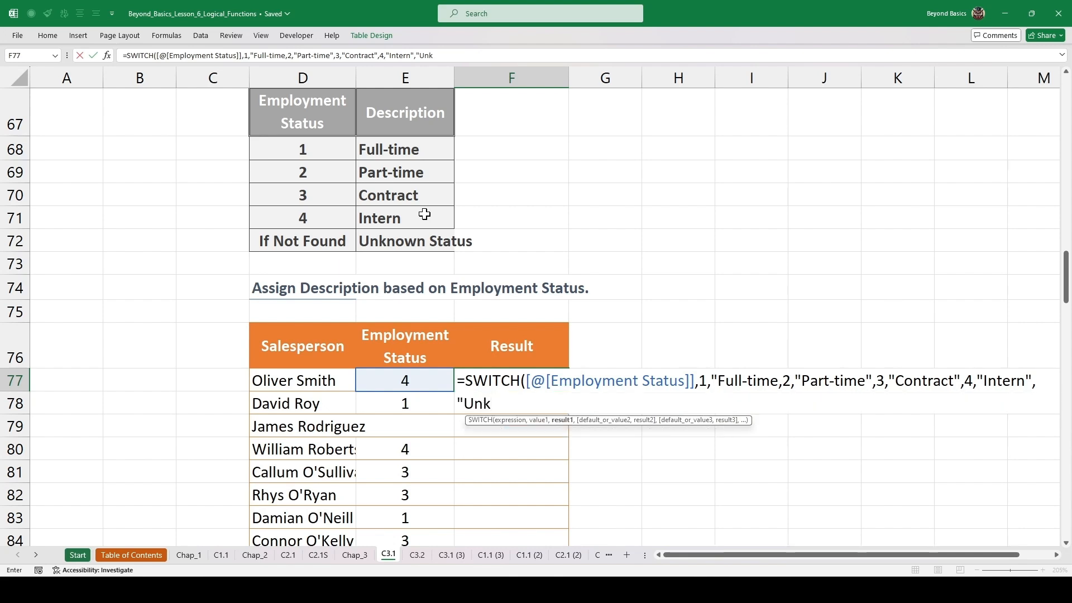
text(nown Status)
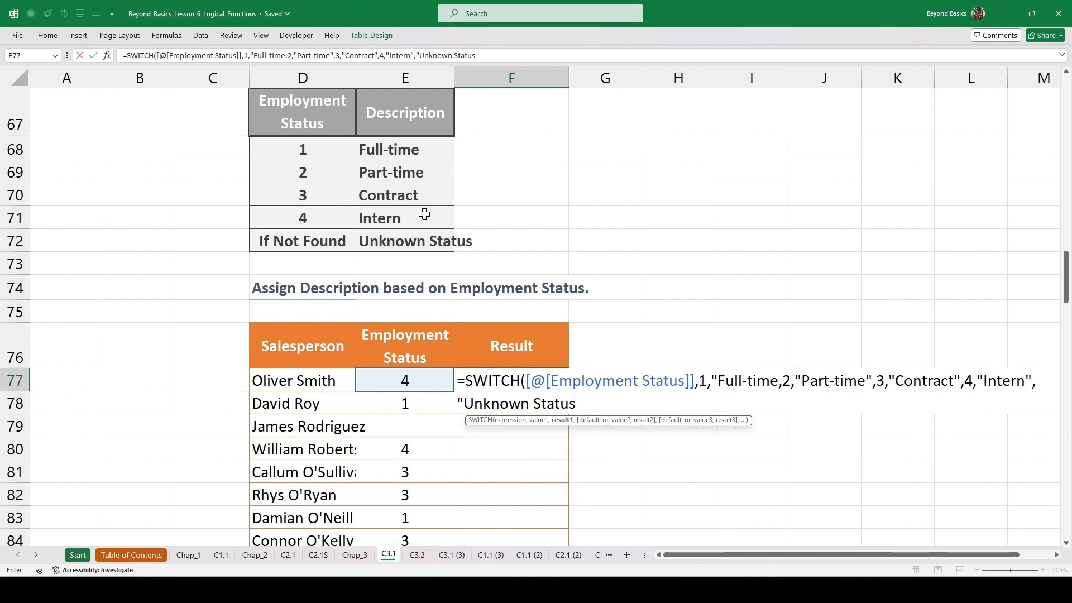
text("))
key(Return)
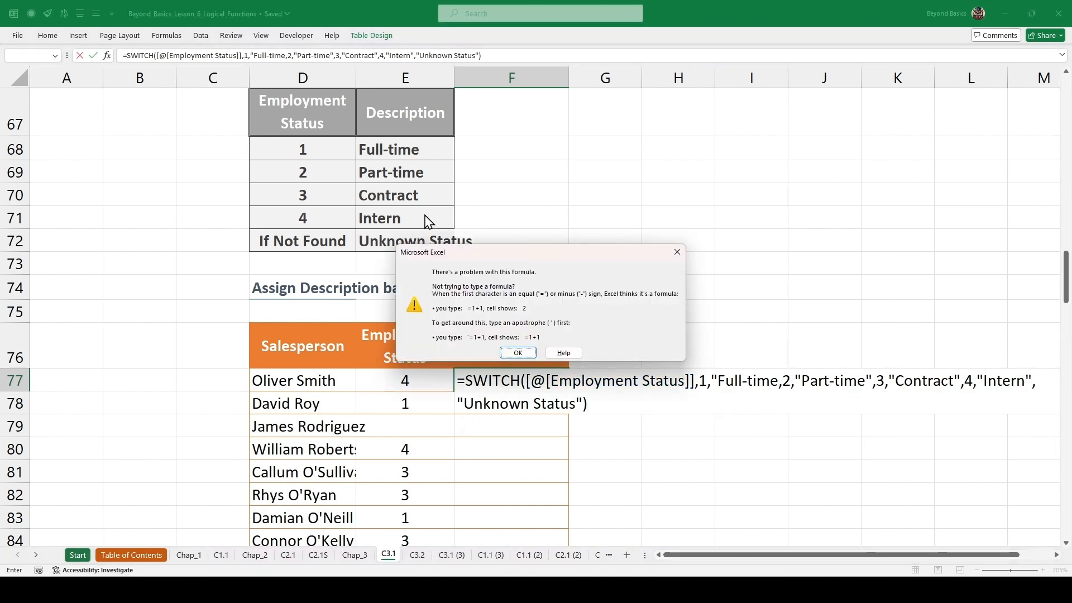
key(Return)
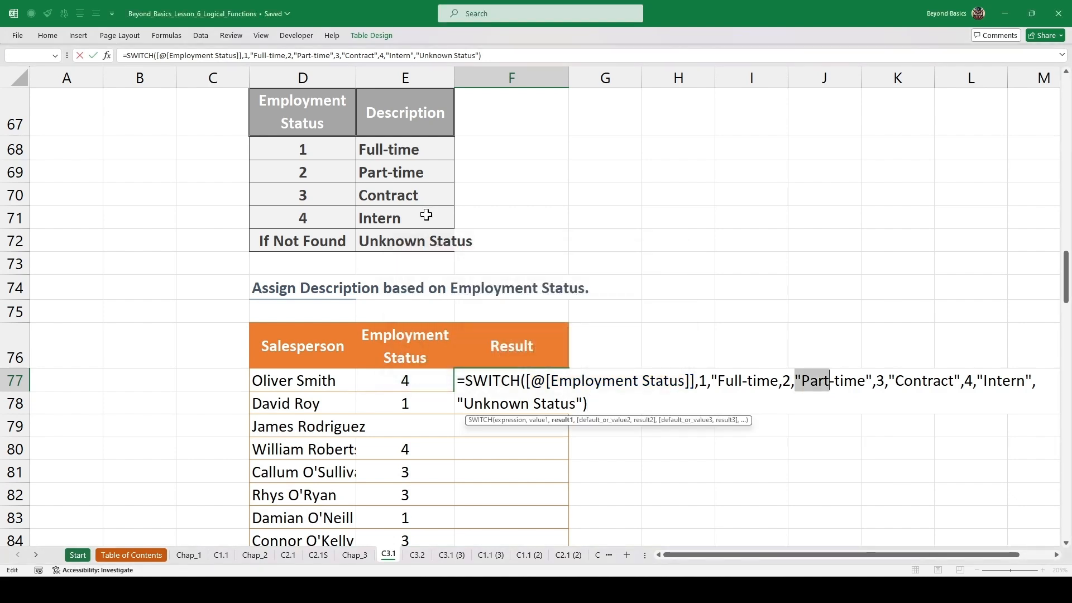
Step: Add the missing closing quotation mark after Full-time in the F77 SWITCH formula, enter it and fill it down the Result column
click(835, 385)
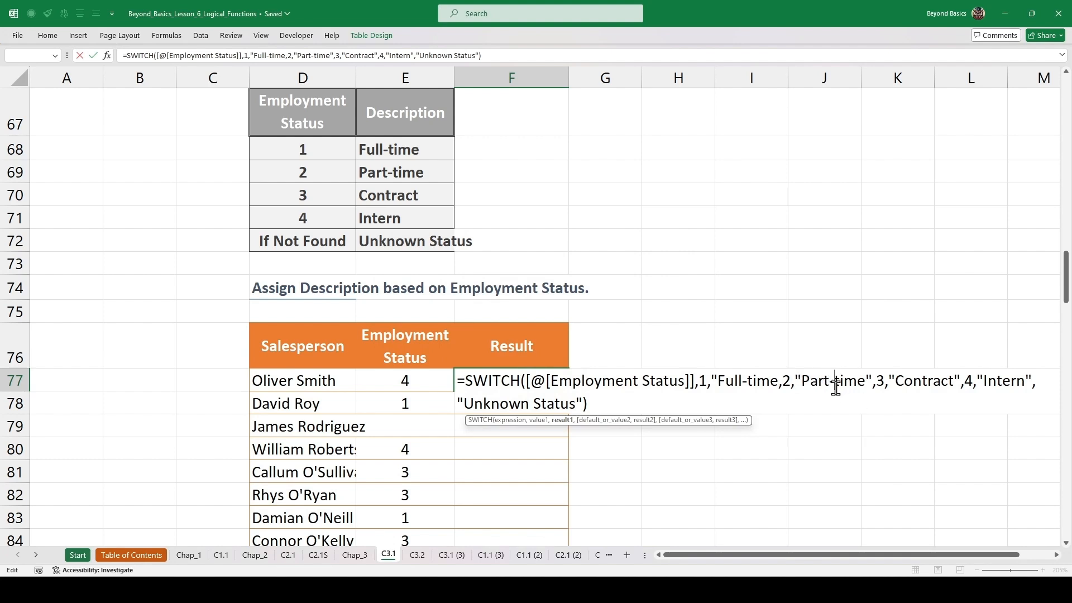
click(782, 382)
text(")
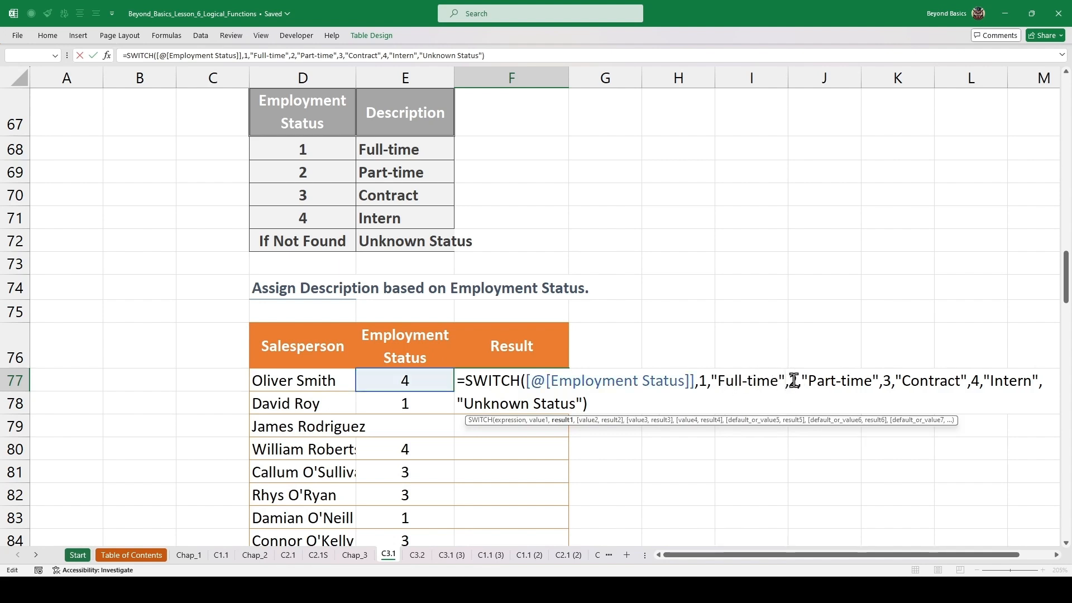
click(833, 383)
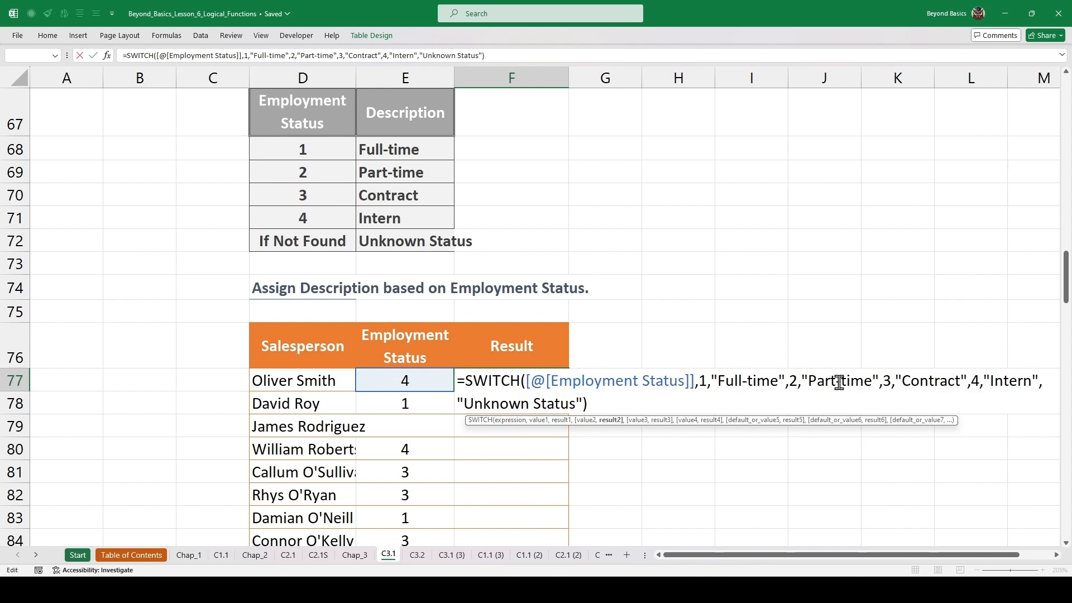
click(624, 407)
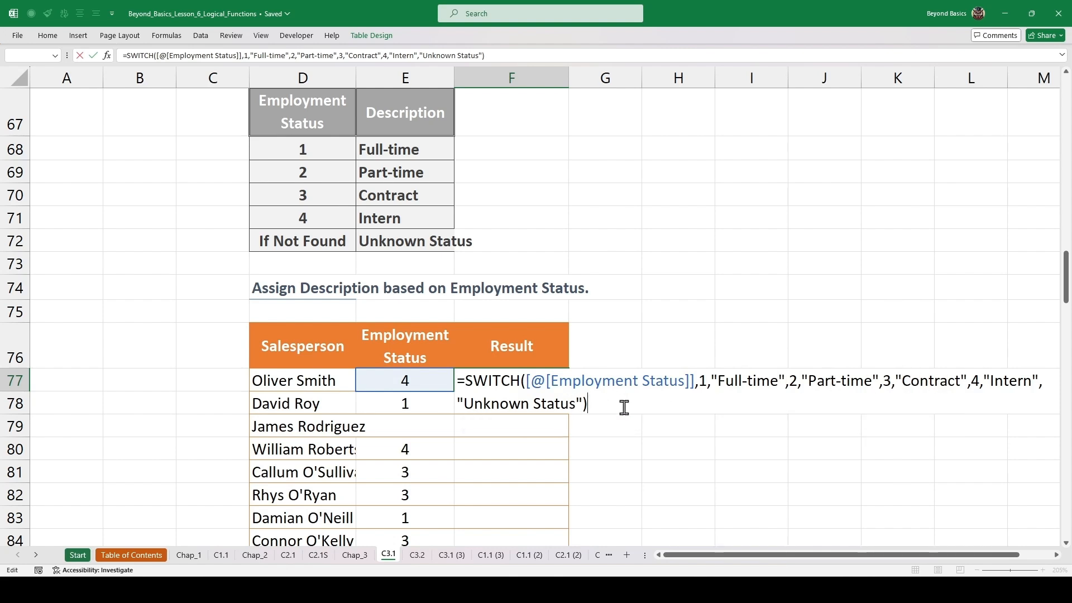
key(ctrl+Return)
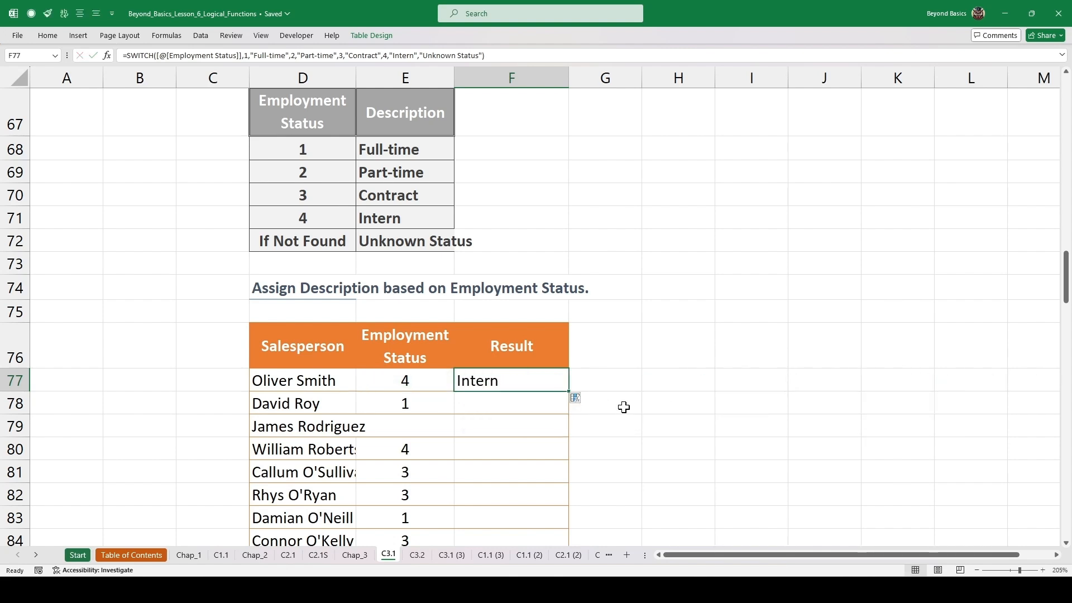
double_click(570, 393)
scroll(510, 411, down, 2)
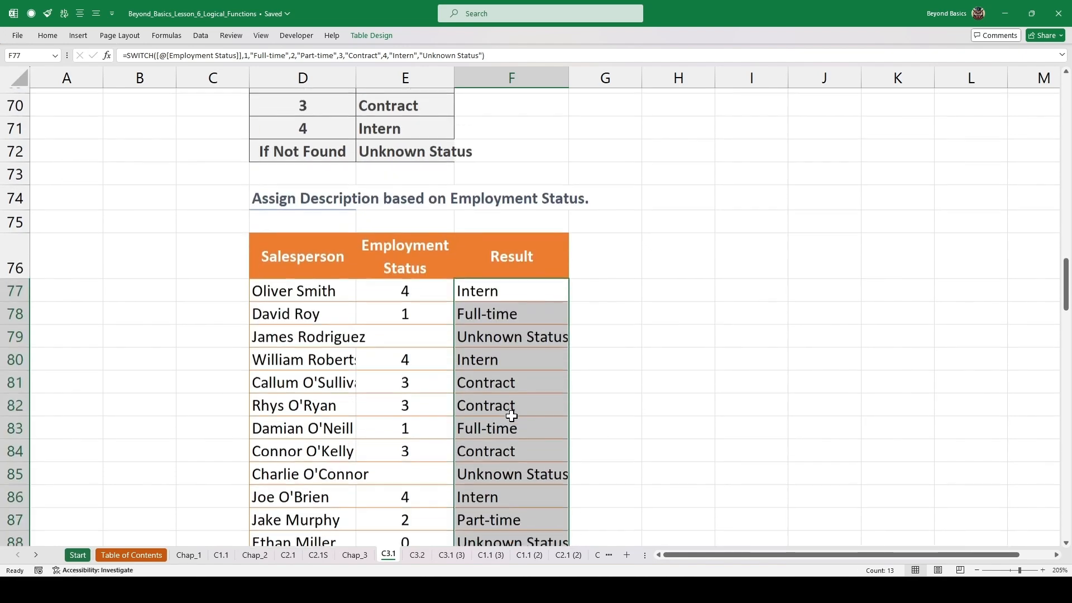
Step: Inspect the filled SWITCH formulas in F79 and F82 and compare the results with the status description table
double_click(515, 273)
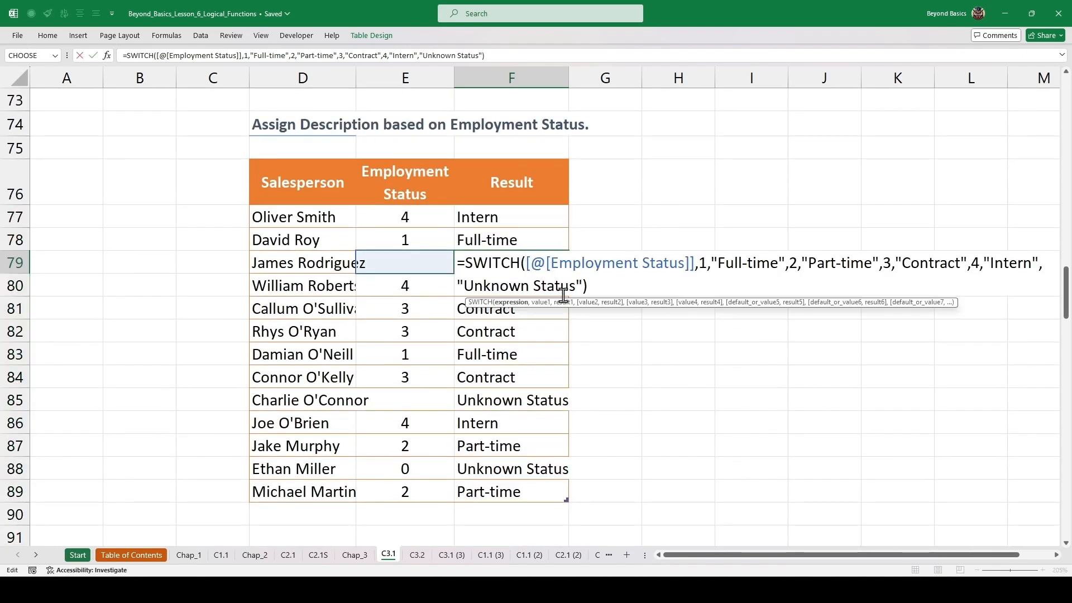
key(Escape)
double_click(518, 340)
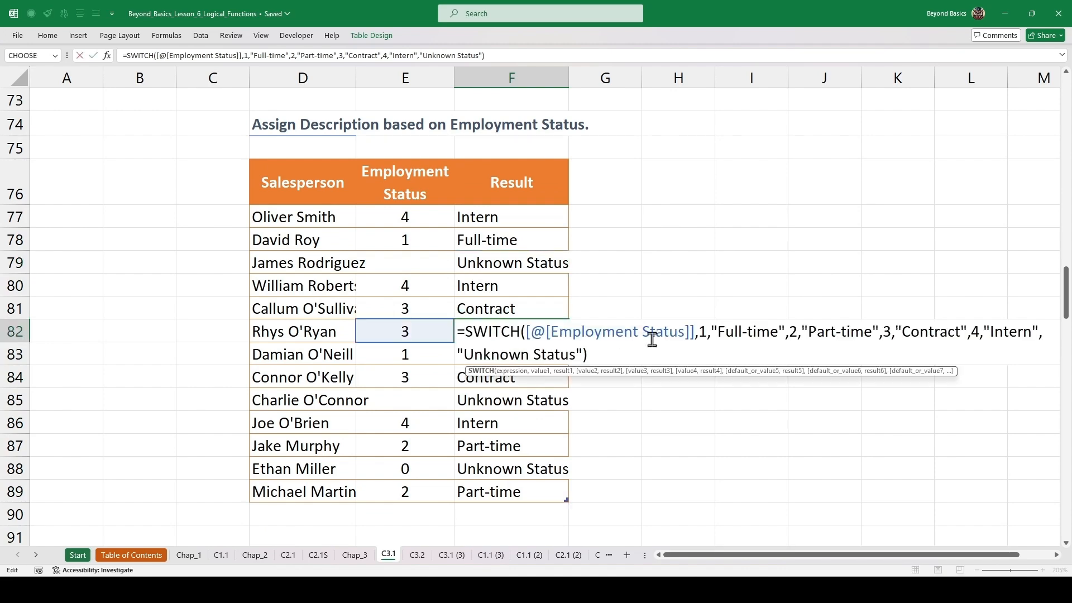
key(Escape)
scroll(657, 333, up, 2)
scroll(658, 332, up, 1)
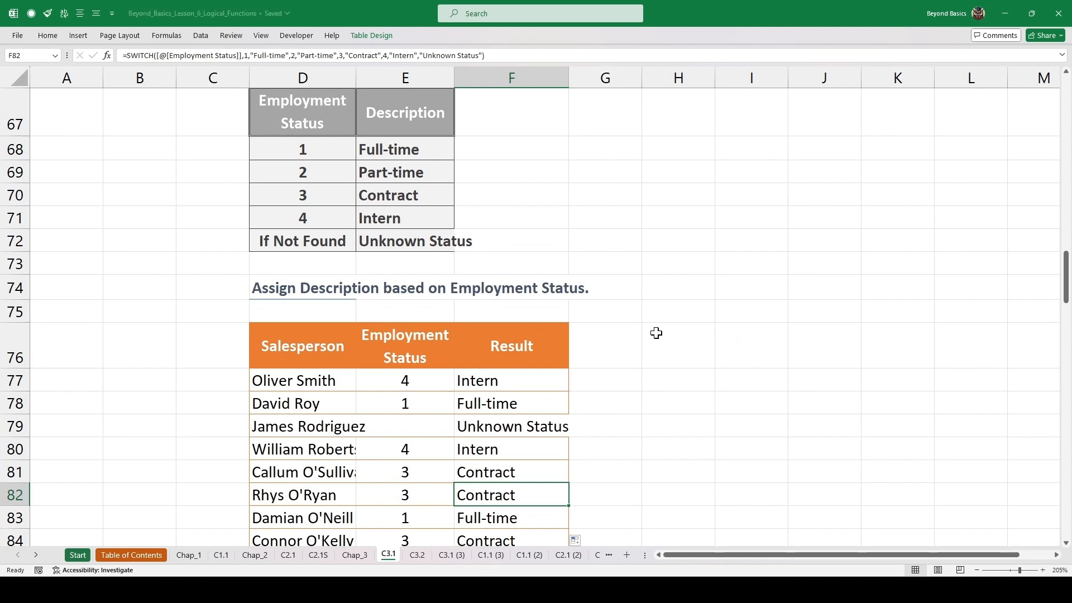
scroll(656, 333, down, 3)
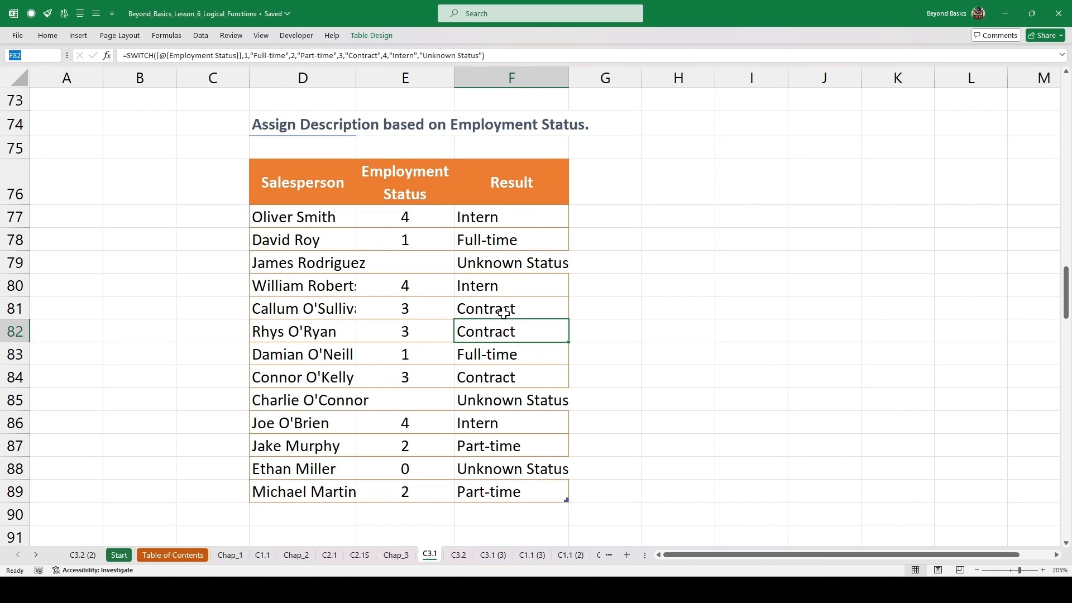
Step: Examine the product code lookup exercise, including the Lookup Name choices in D103 and the Product Name and Product Code table
scroll(504, 313, down, 10)
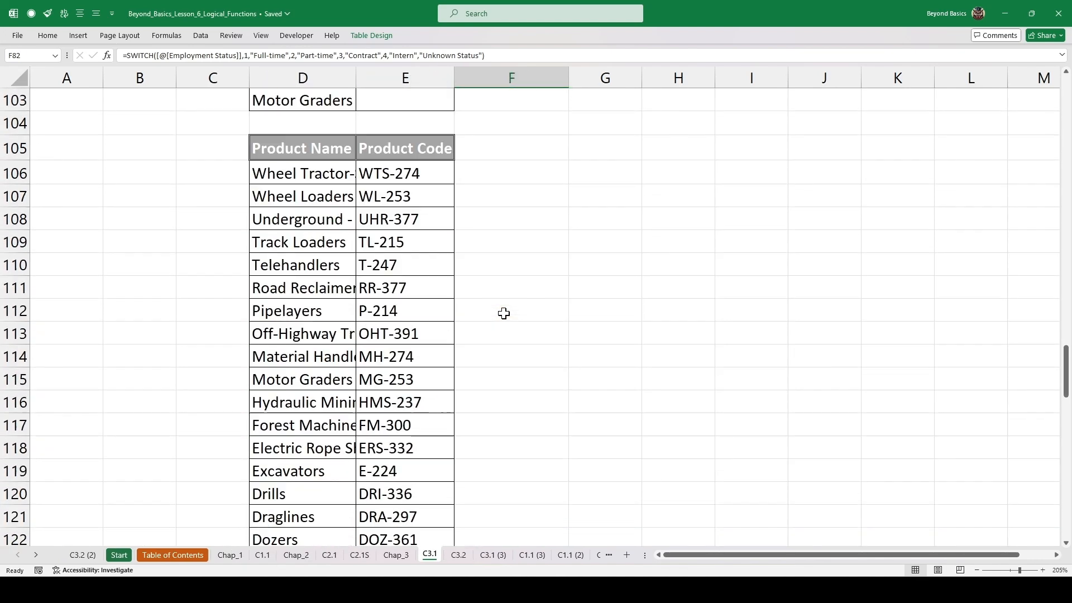
scroll(504, 313, up, 1)
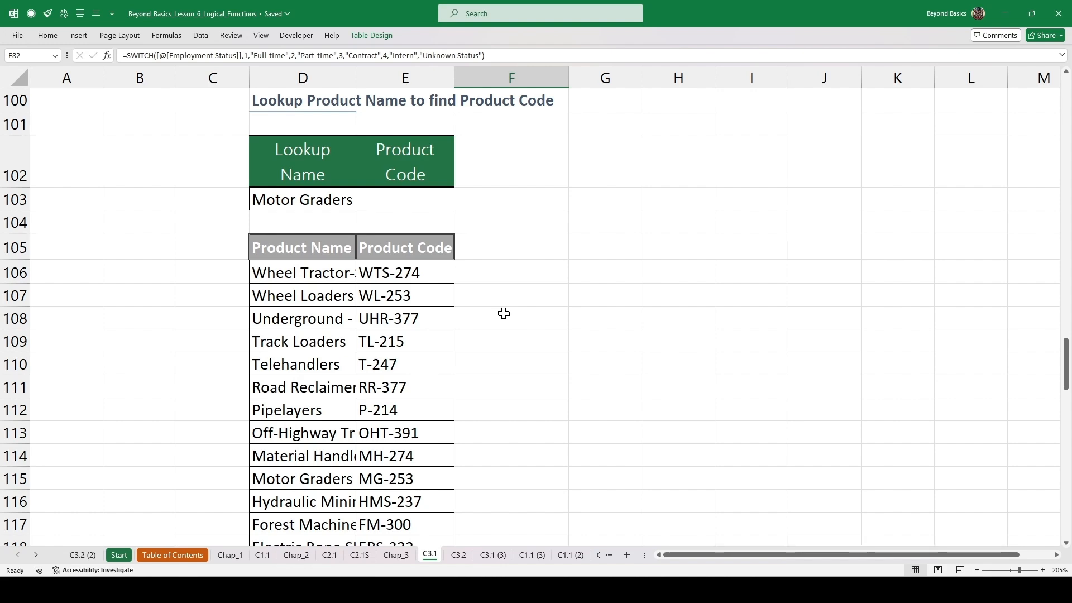
scroll(311, 276, down, 1)
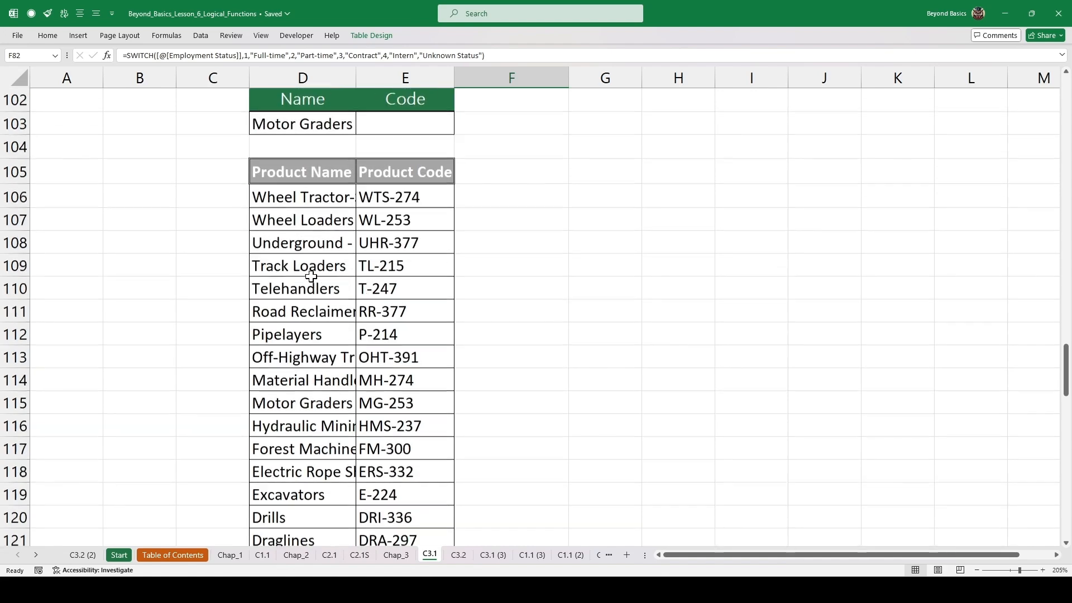
scroll(311, 276, down, 1)
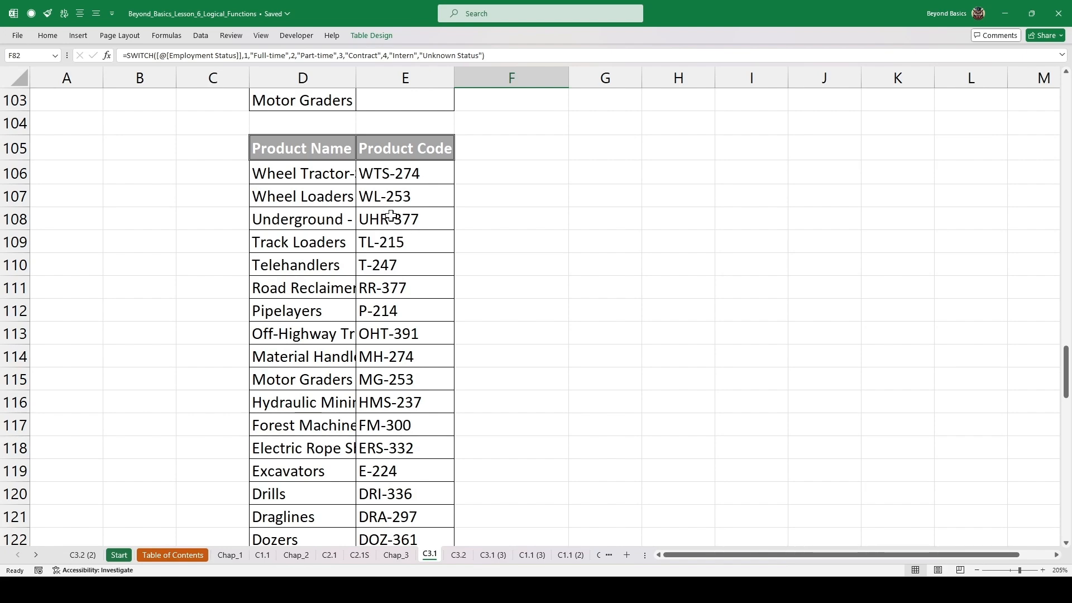
scroll(387, 245, up, 1)
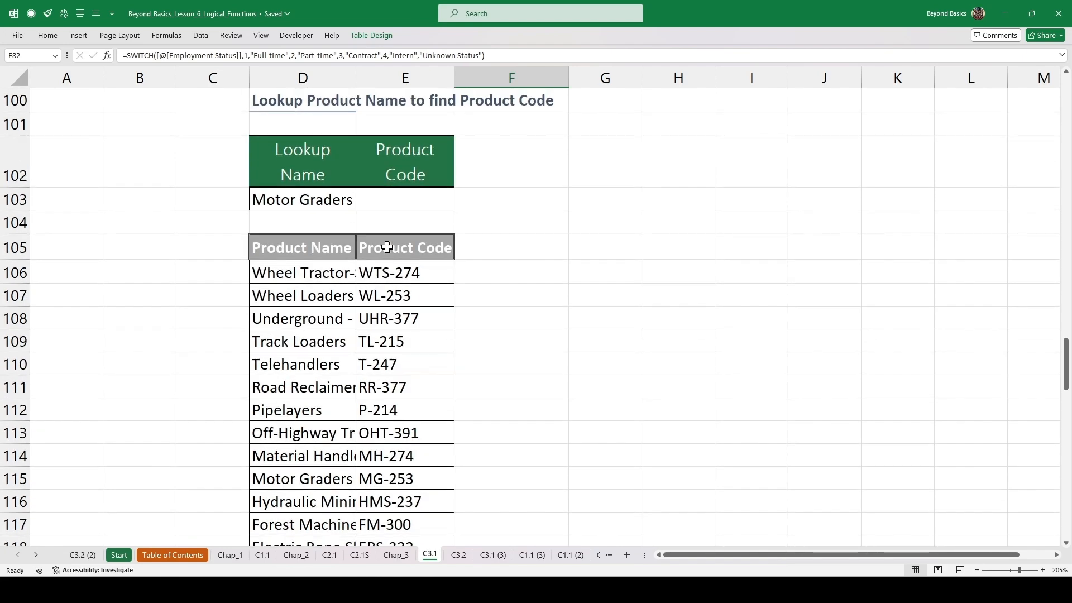
click(325, 200)
click(360, 205)
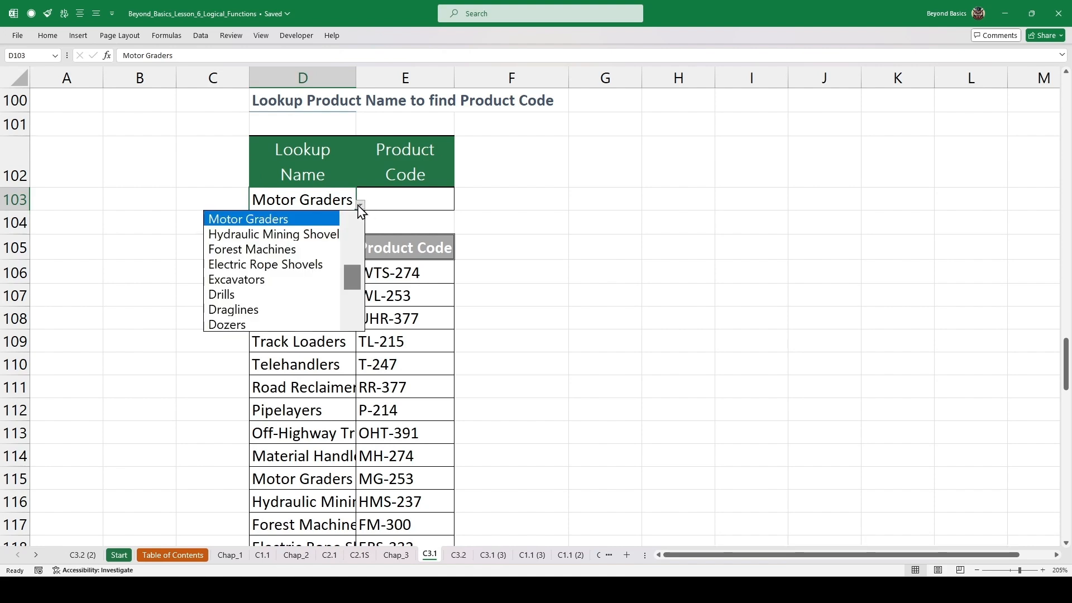
key(Escape)
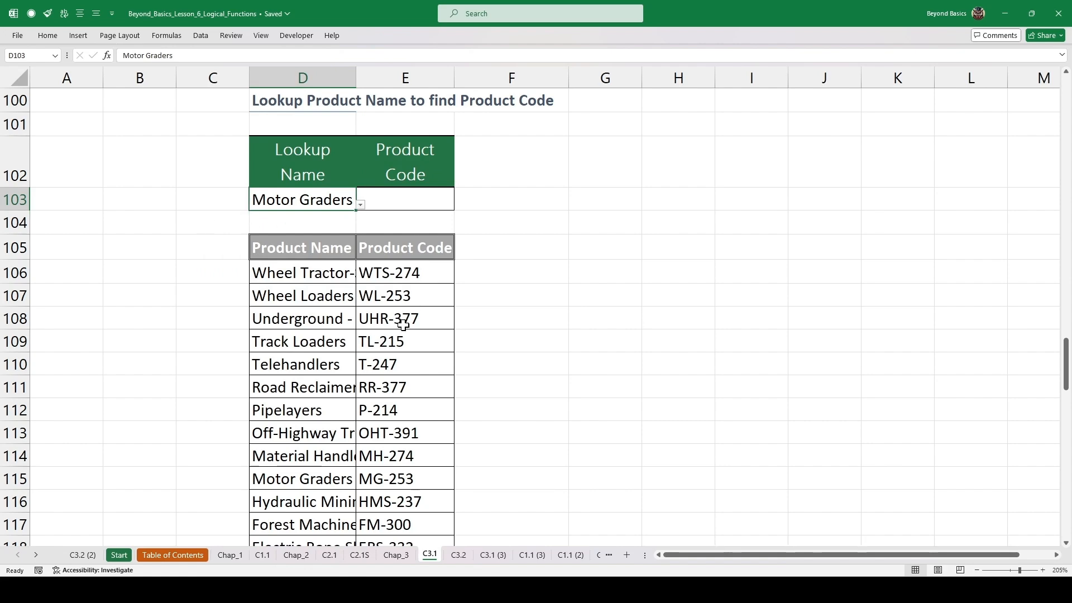
scroll(359, 326, down, 1)
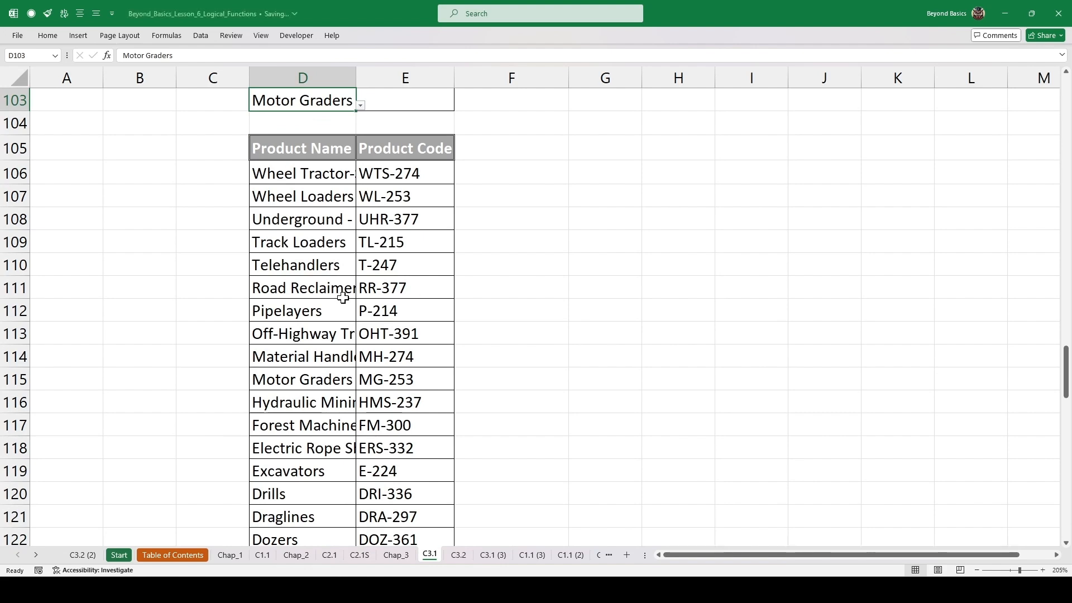
scroll(391, 346, up, 1)
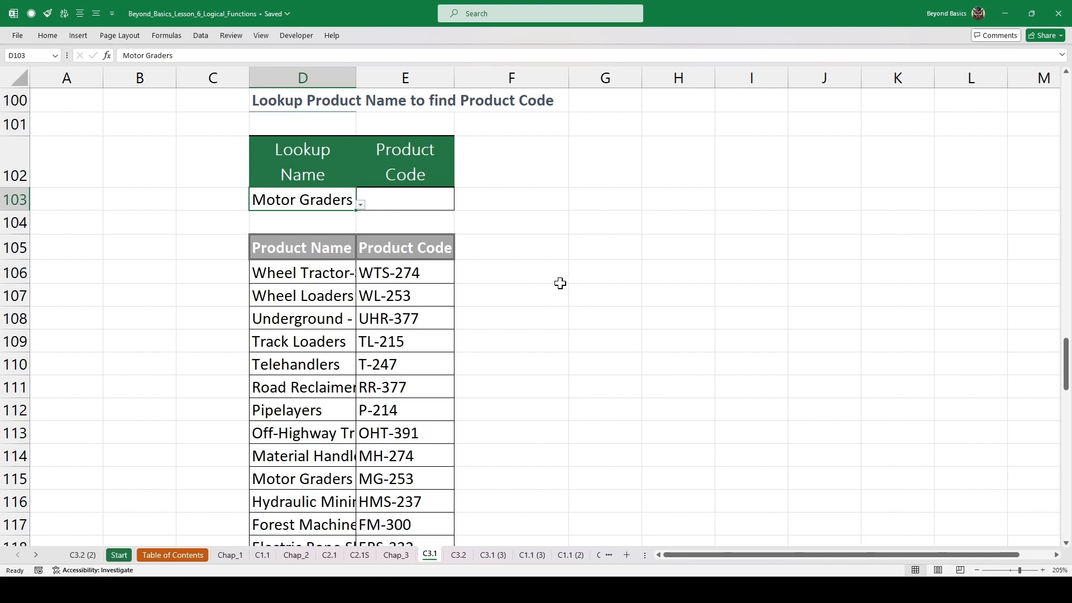
Step: Begin a TEXTJOIN formula in G106 with "," as the delimiter and TRUE for ignoring empty cells
click(575, 269)
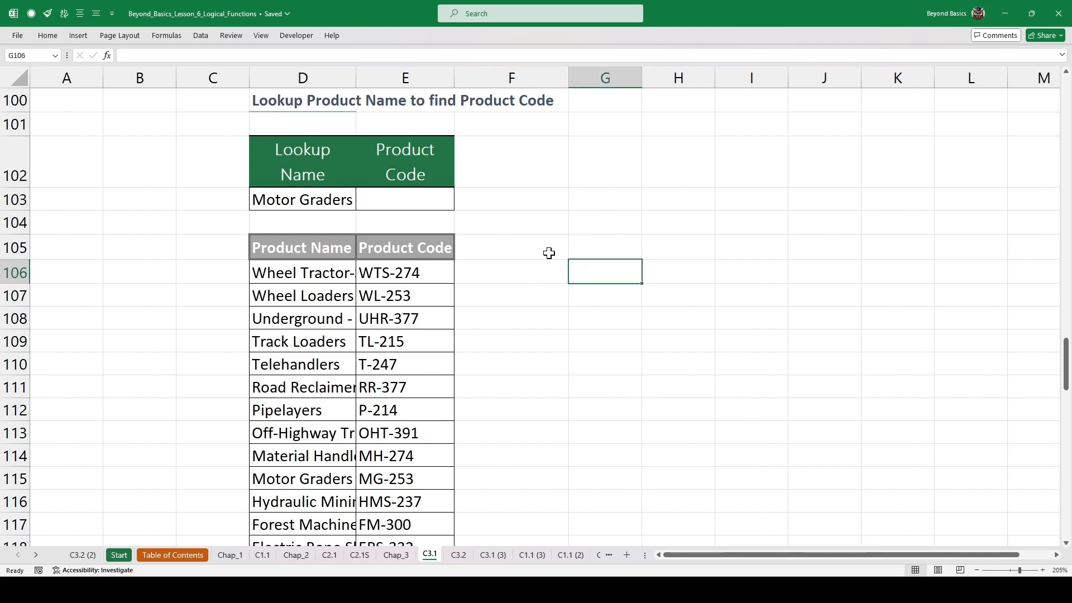
text(=)
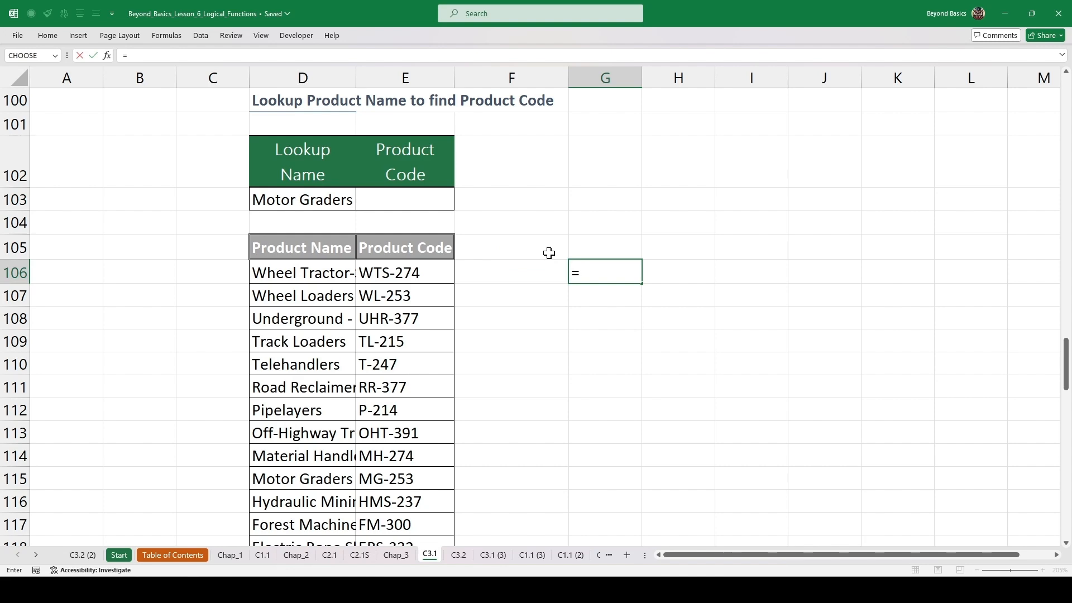
text(text)
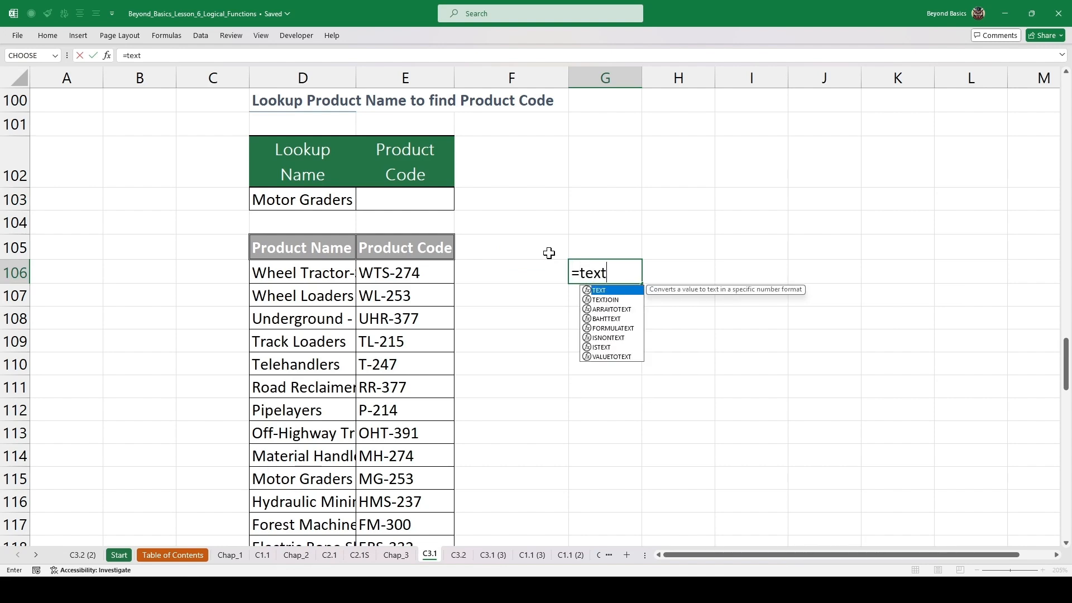
key(Down)
key(Tab)
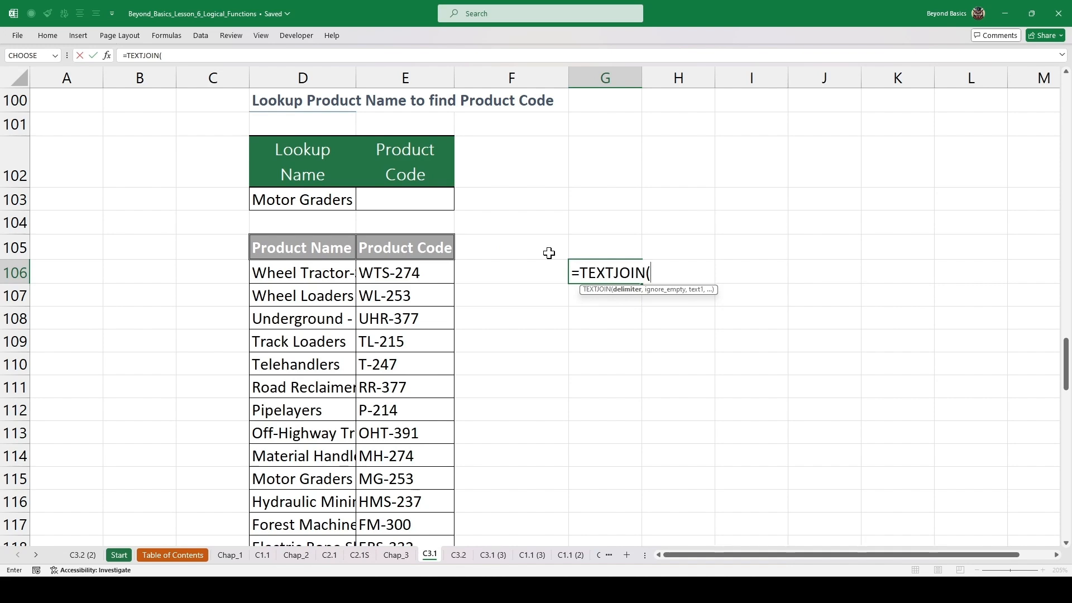
text(",",)
key(Tab)
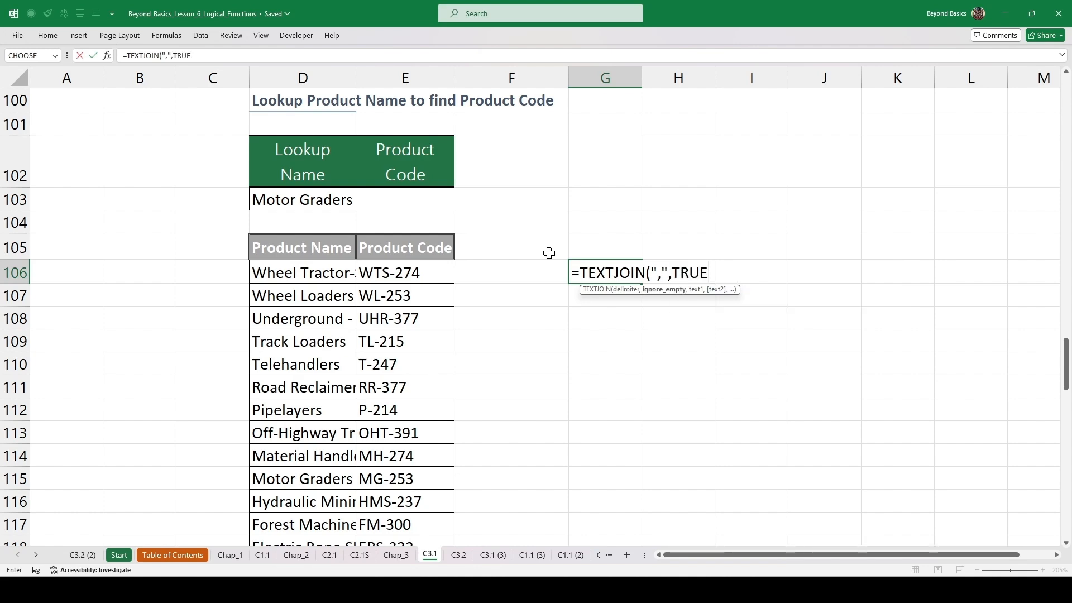
text(,)
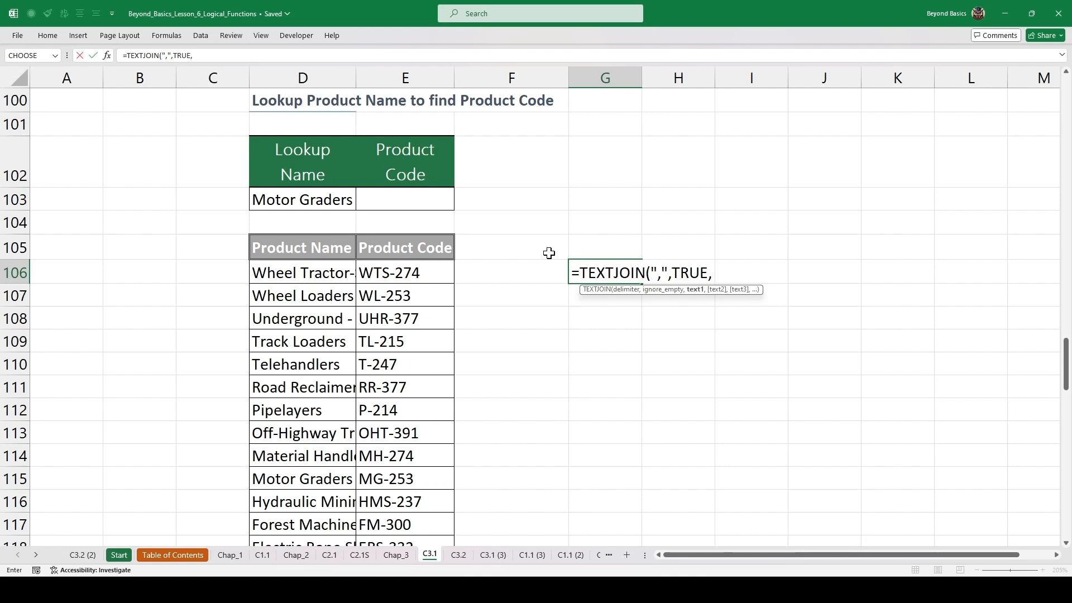
Step: Complete the G106 formula with VALUETOTEXT of D106:E127 in strict format 1 as the text to join, and enter it
text(valuet)
key(Tab)
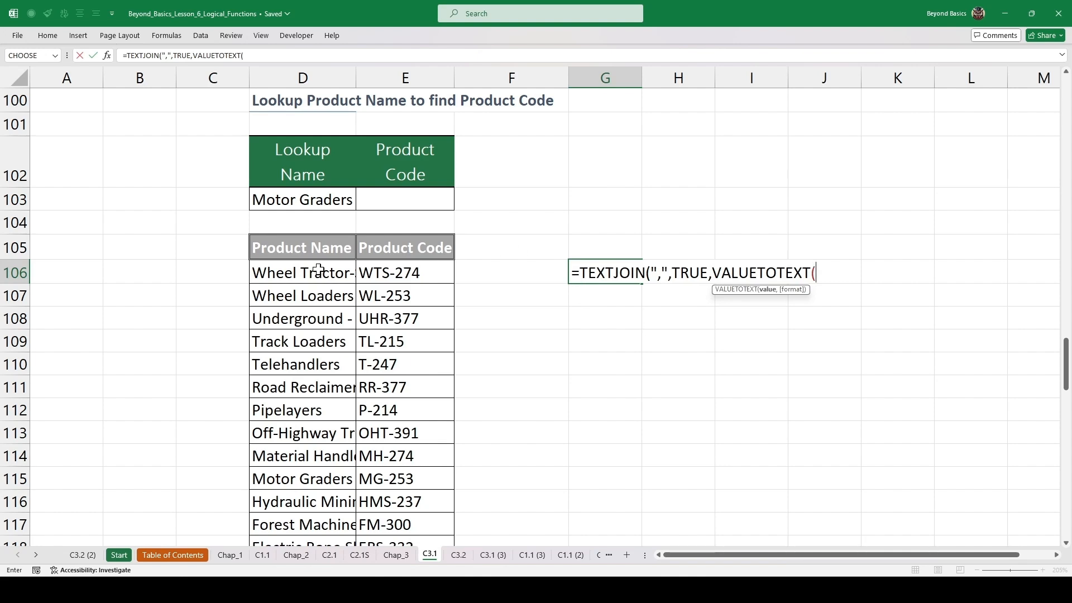
click(296, 272)
key(shift+Right)
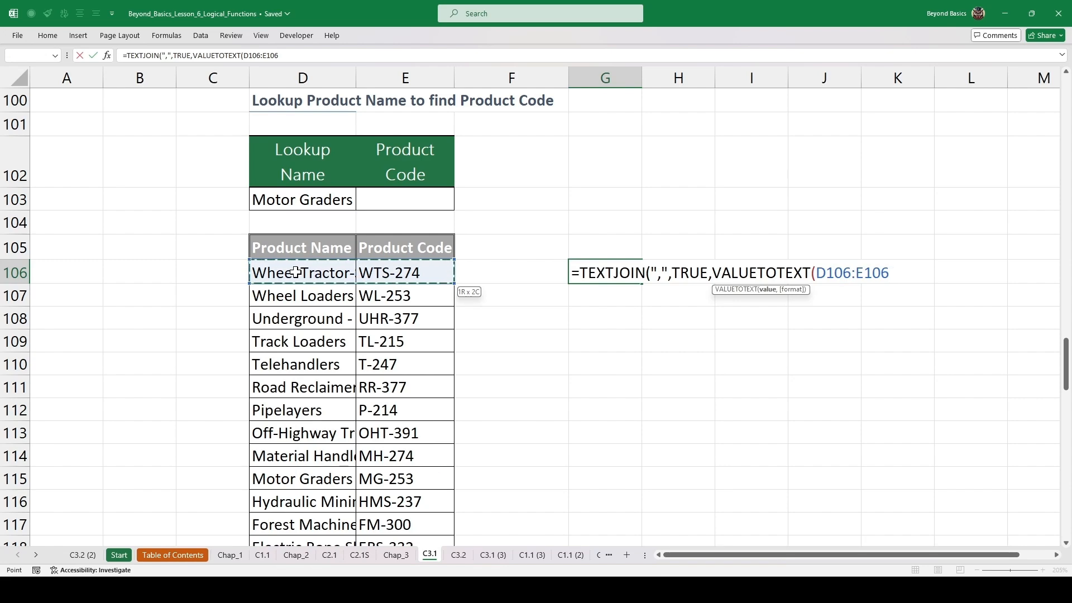
key(ctrl+shift+Down)
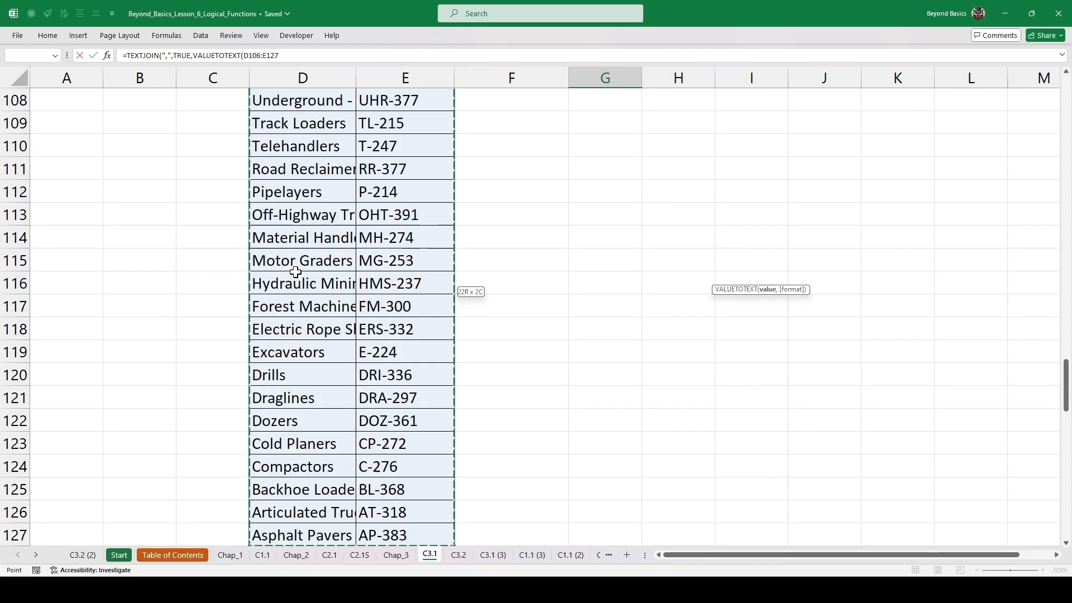
scroll(296, 272, up, 2)
scroll(296, 272, up, 1)
text(,)
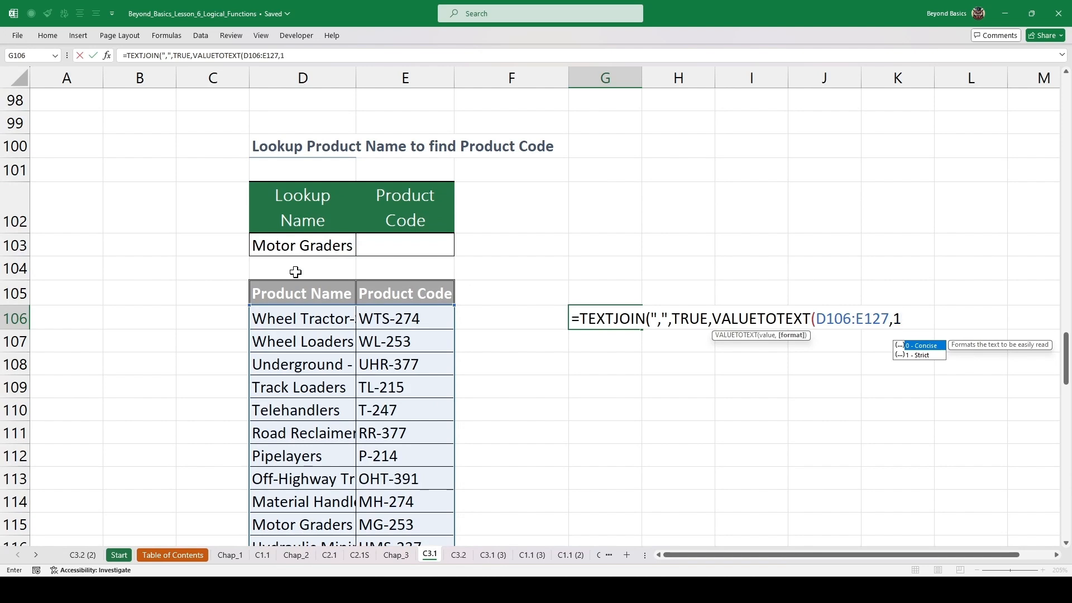
text(1)))
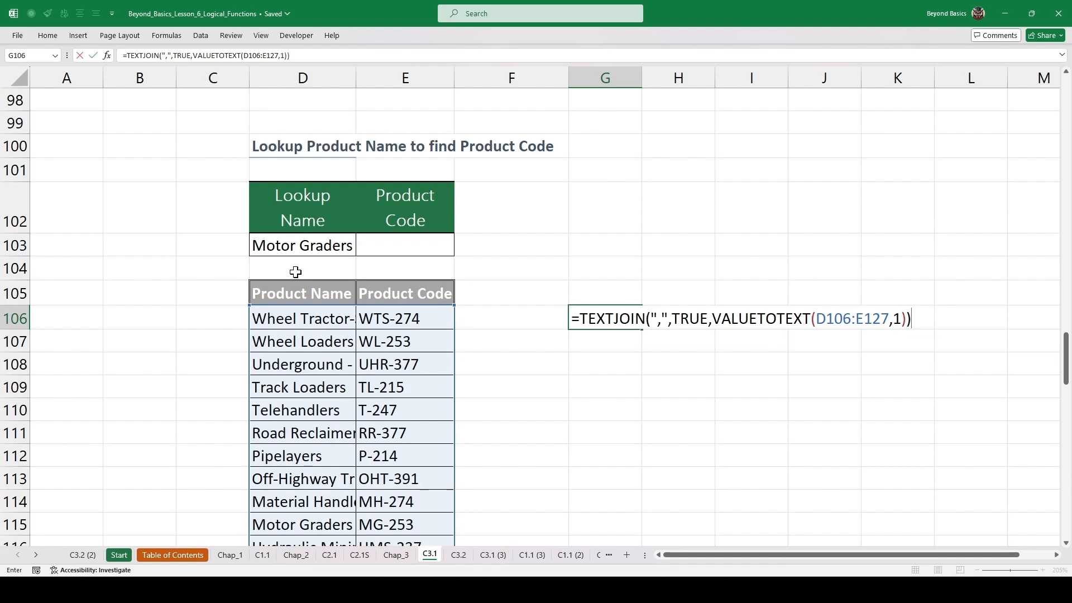
key(ctrl+Return)
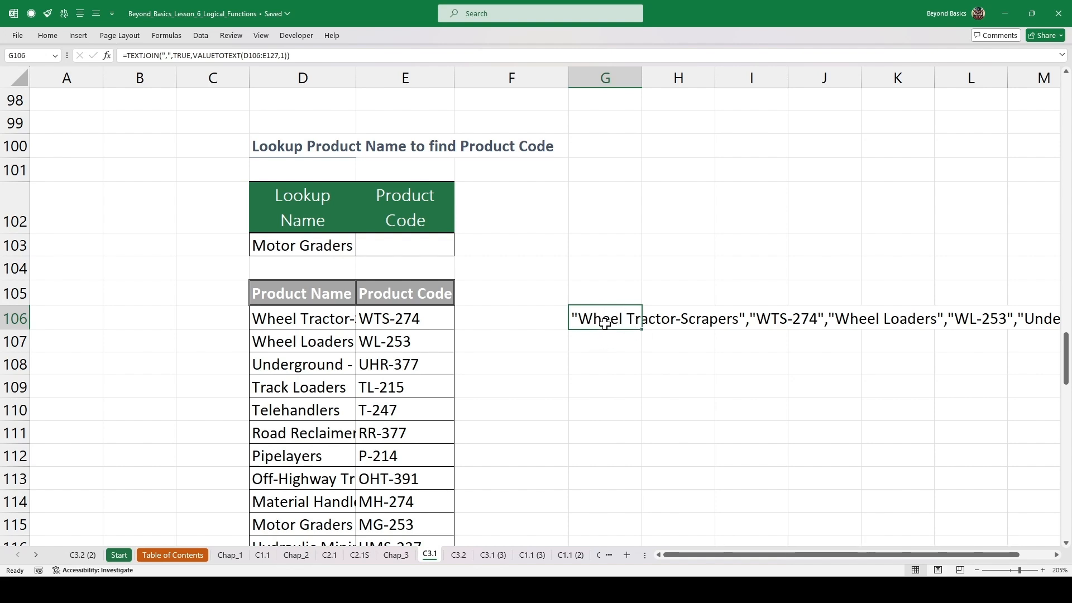
Step: Copy the joined text from G106 and paste it as values only into G107
key(ctrl+c)
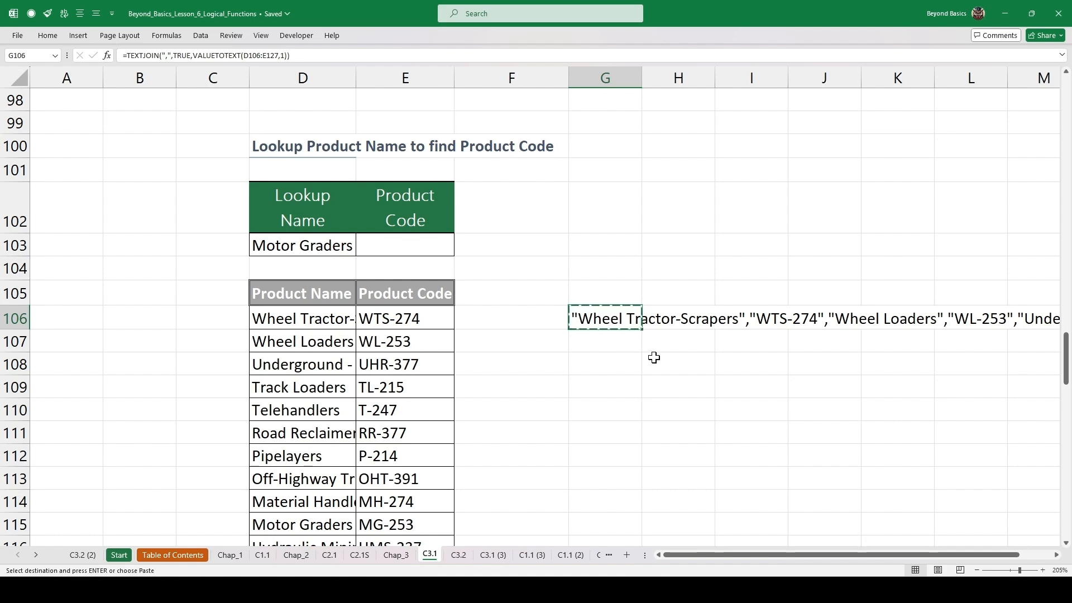
key(Down)
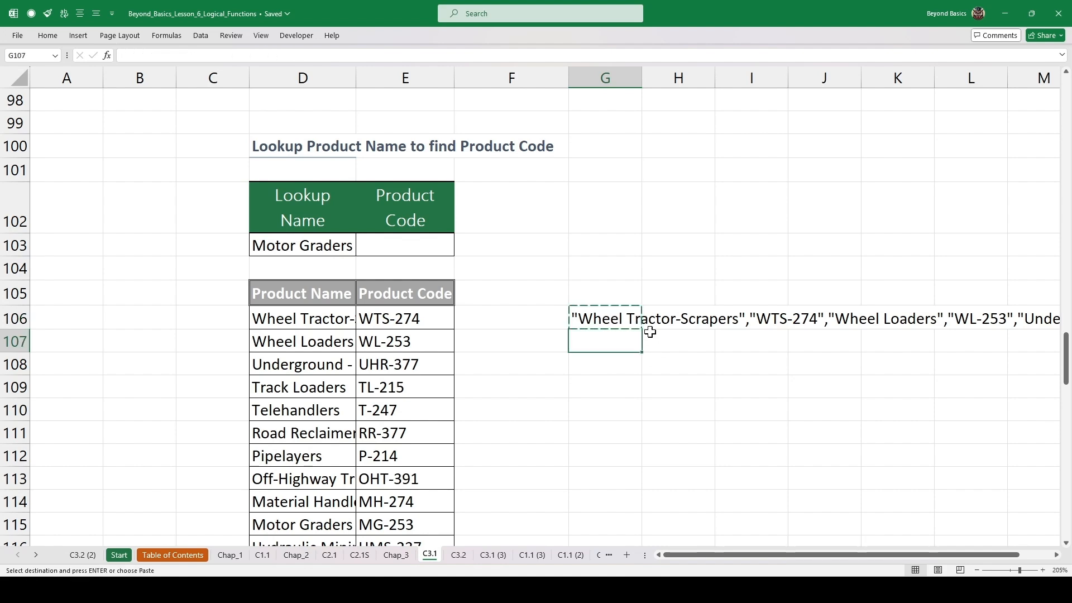
key(ctrl+v)
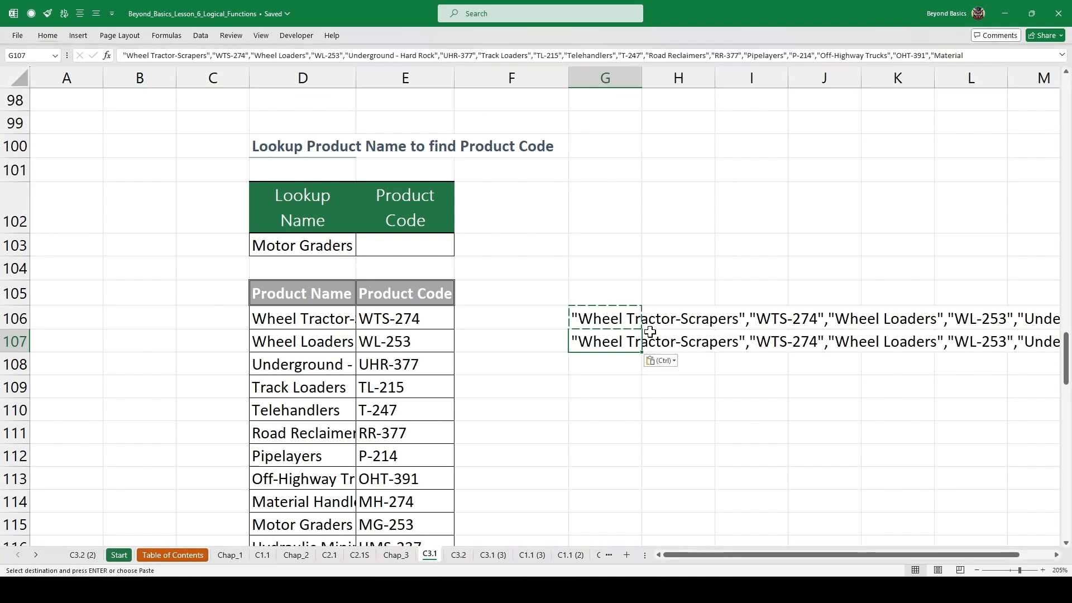
key(Escape)
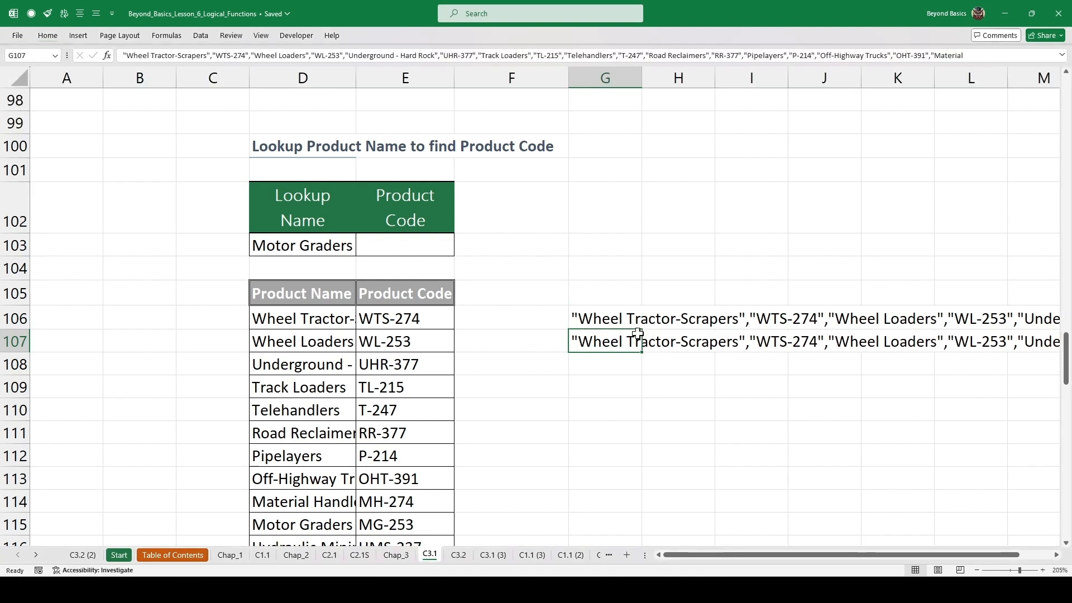
Step: Copy the entire quoted name and code text from inside G107 and leave the cell unchanged
double_click(611, 339)
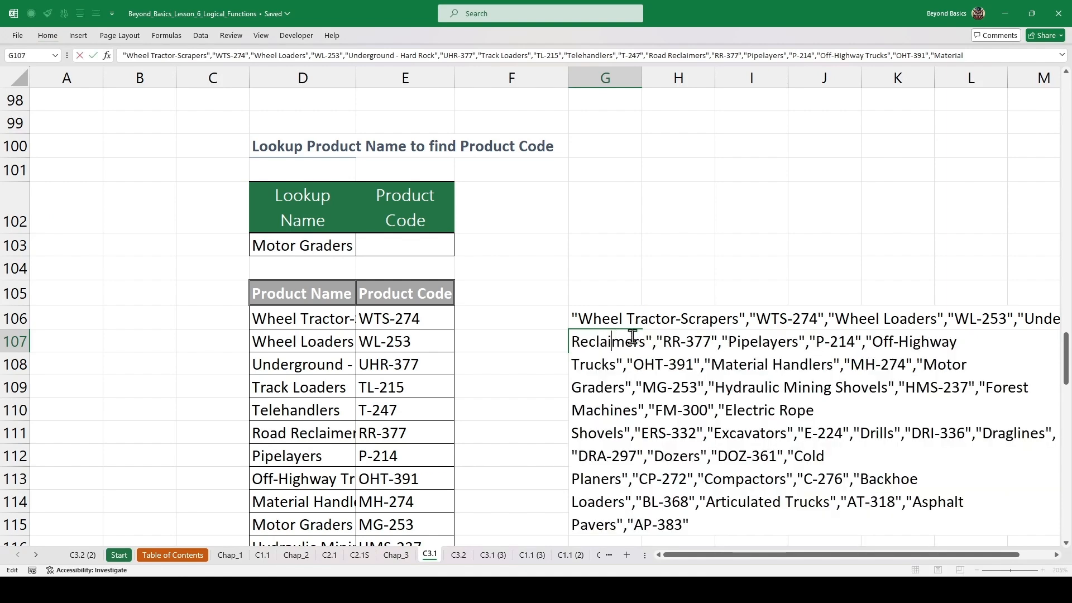
key(ctrl+a)
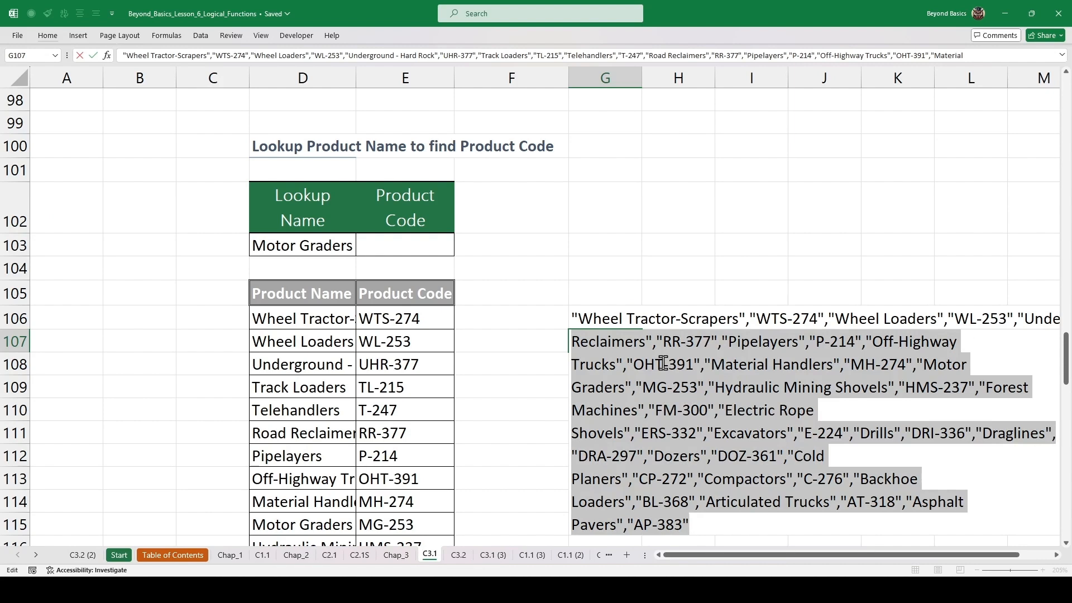
key(Escape)
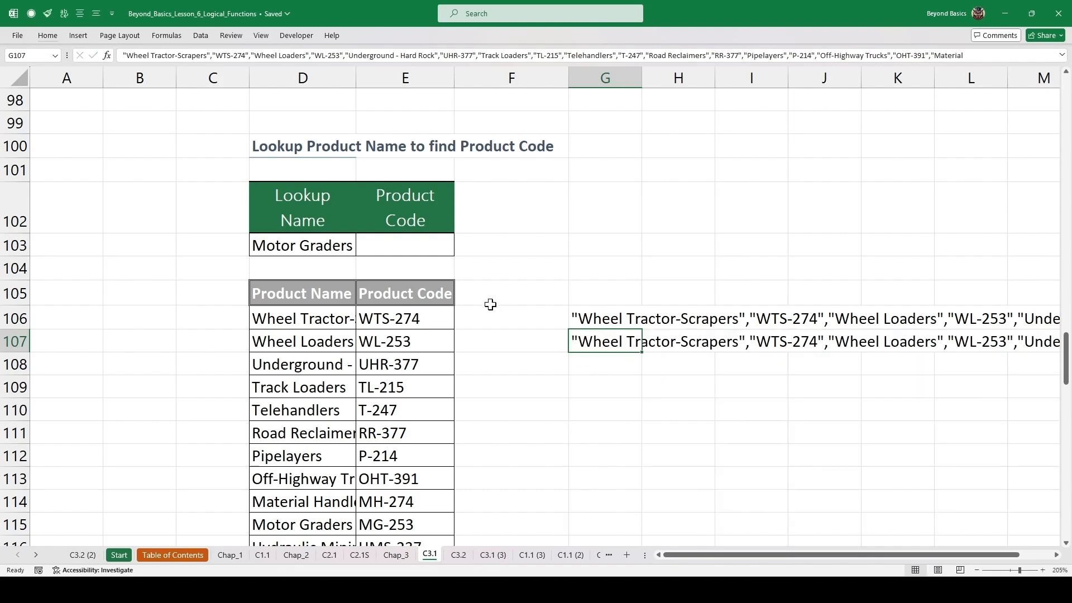
Step: Enter a SWITCH formula in E103 with D103 as the expression and the copied name/code list as the value and result pairs
click(403, 245)
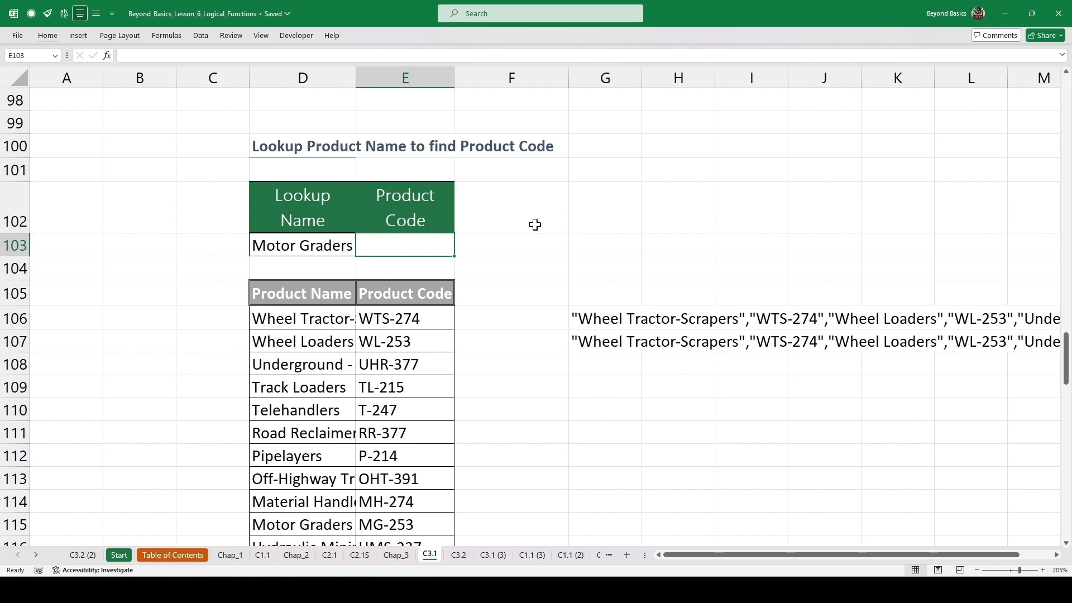
text(=switc)
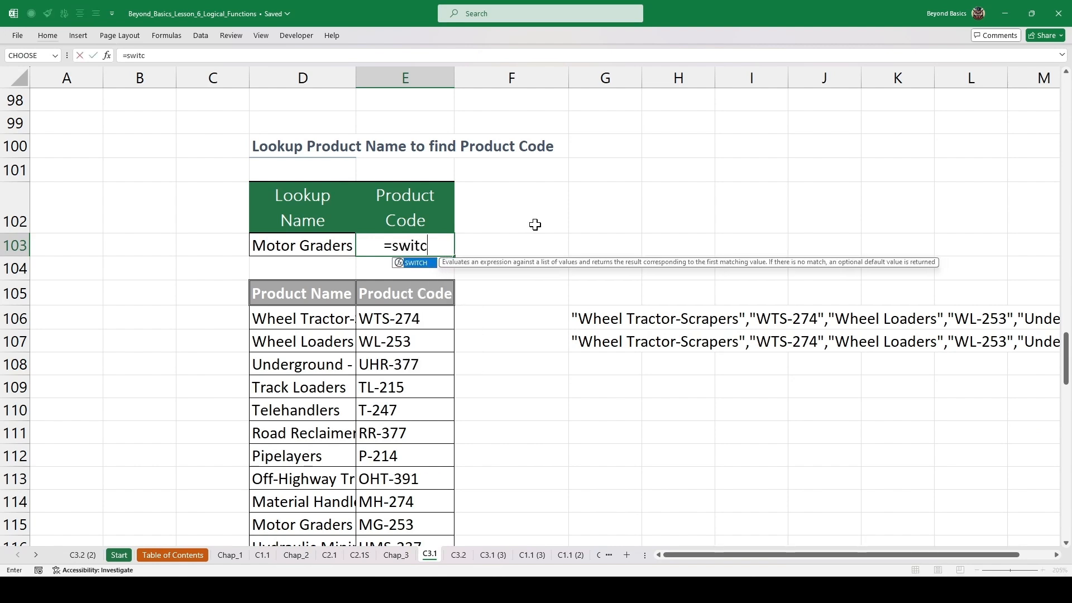
key(Tab)
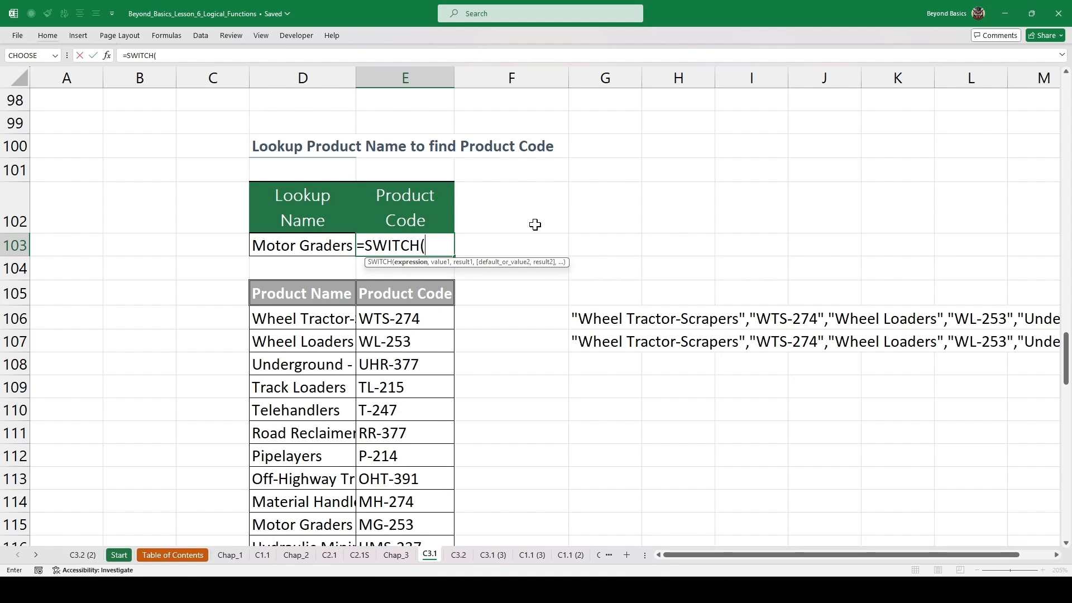
click(320, 245)
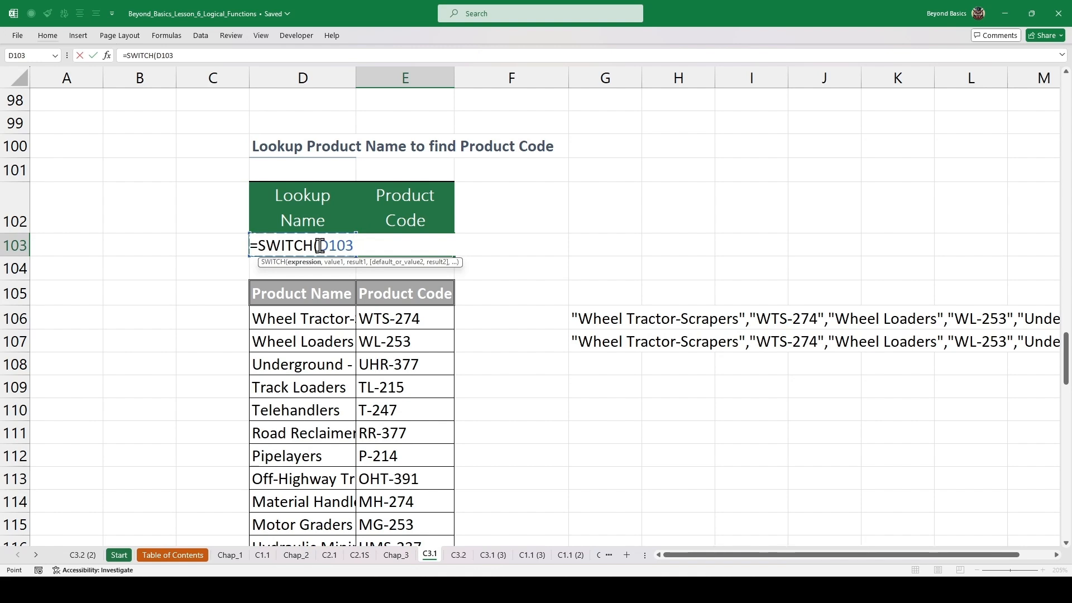
text(,)
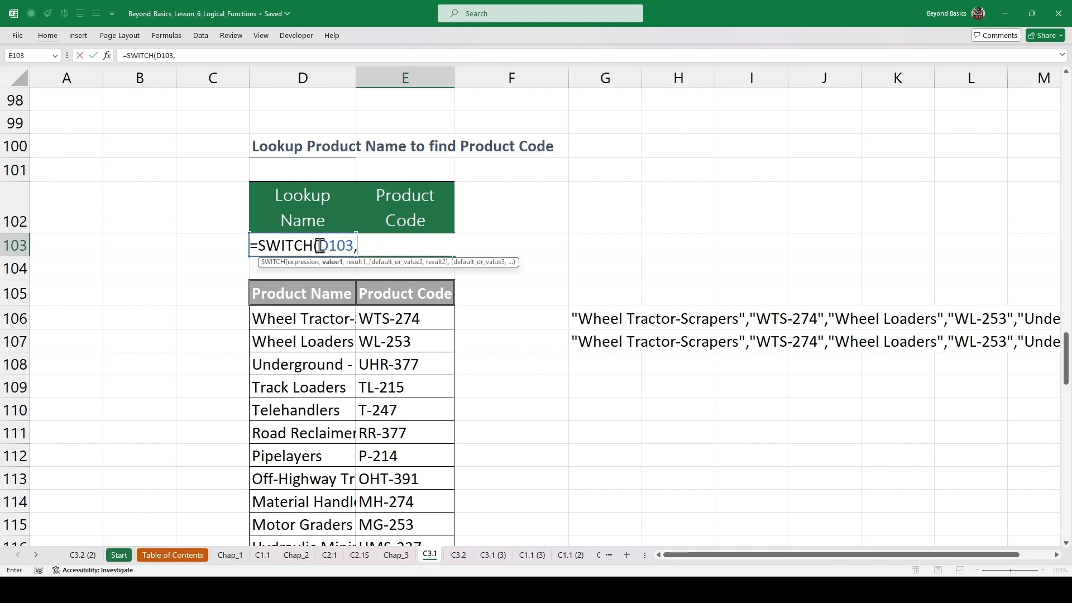
key(ctrl+v)
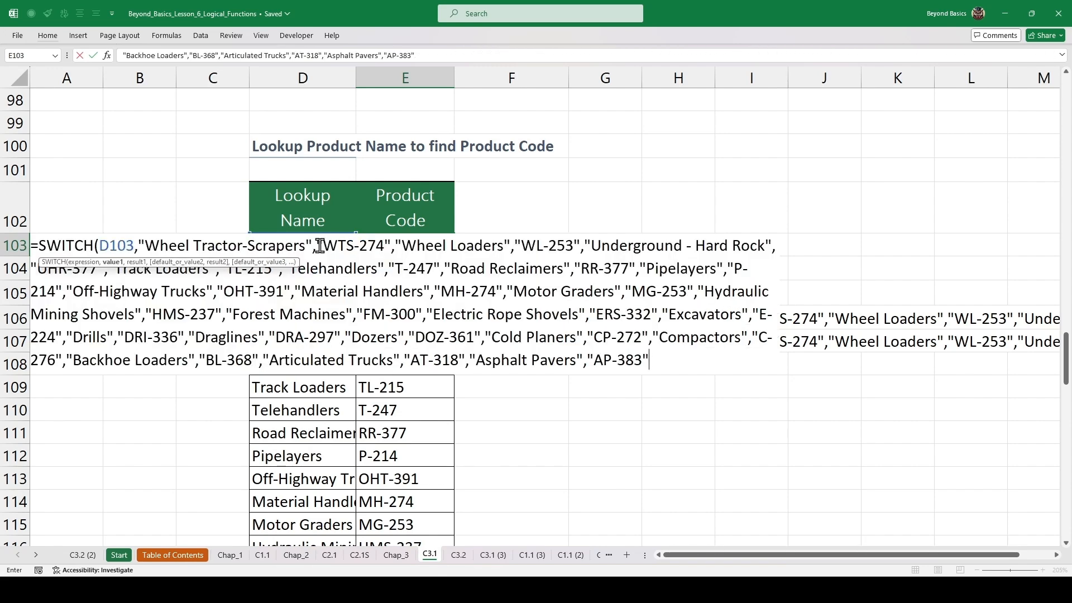
text())
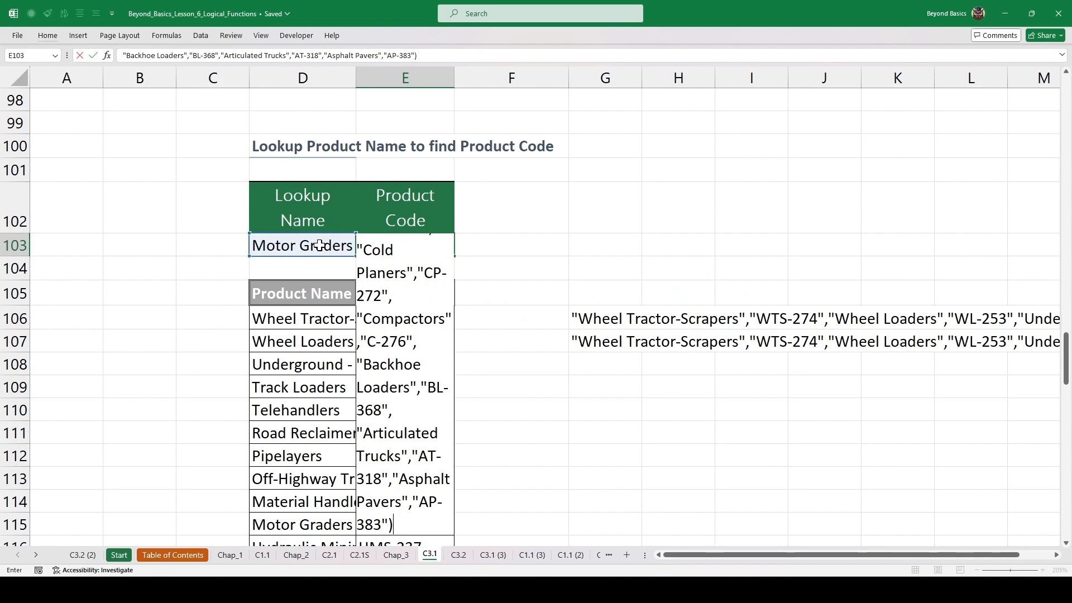
key(ctrl+Return)
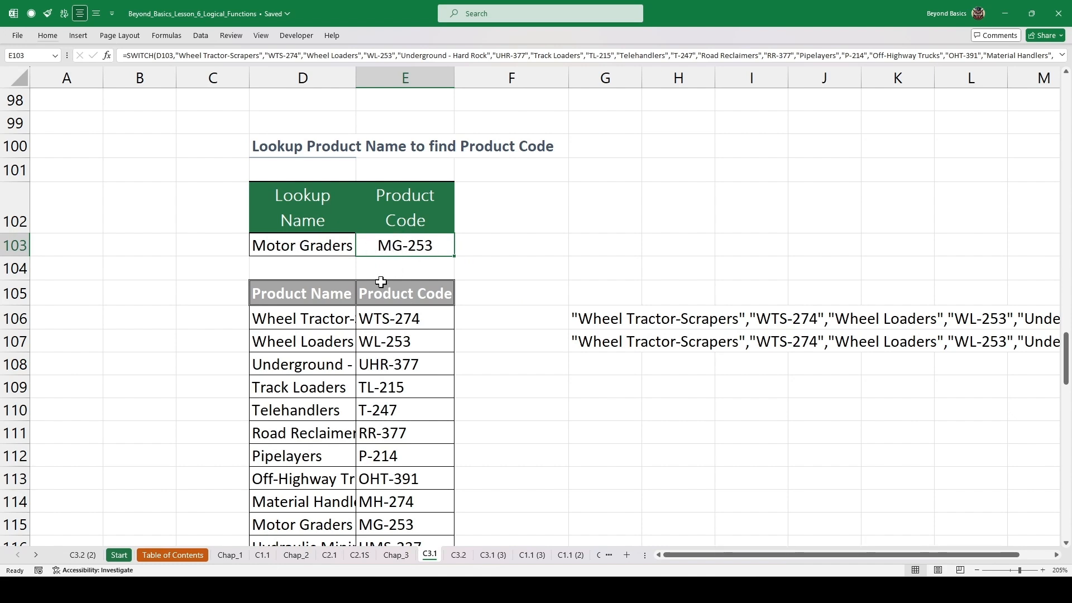
Step: Check the product code in E103 against the Motor Graders row of the Product Name and Product Code table
drag(402, 520, 298, 520)
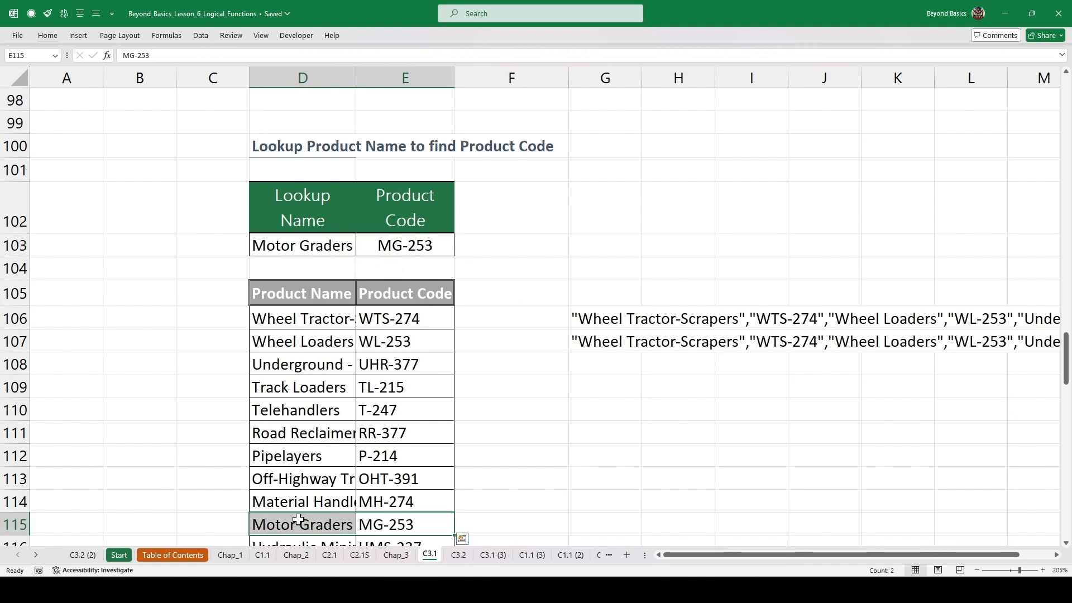
scroll(325, 372, down, 1)
scroll(325, 371, down, 1)
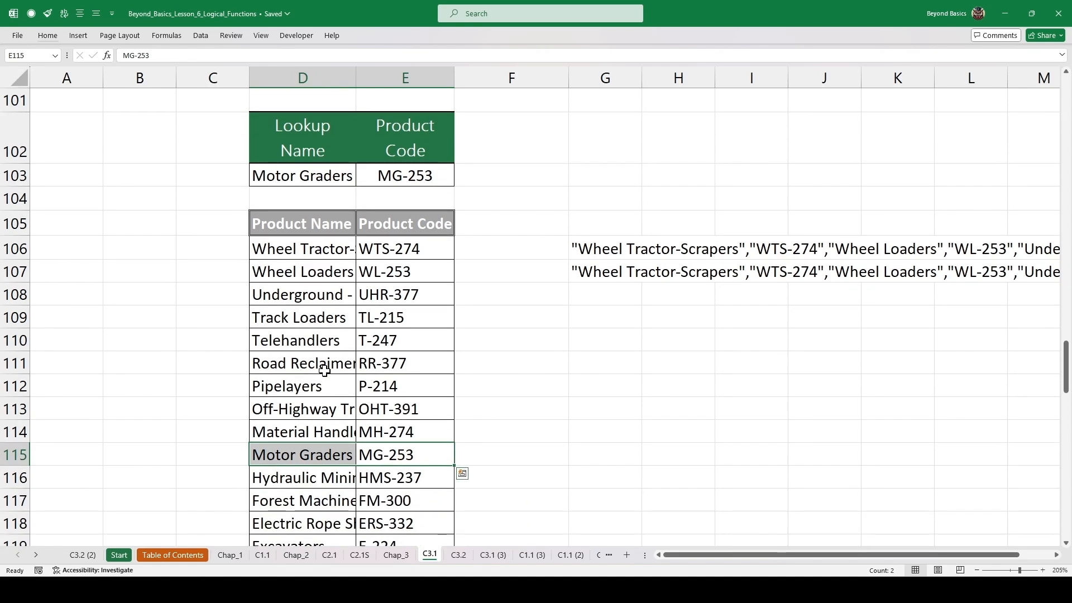
scroll(325, 372, up, 1)
click(338, 337)
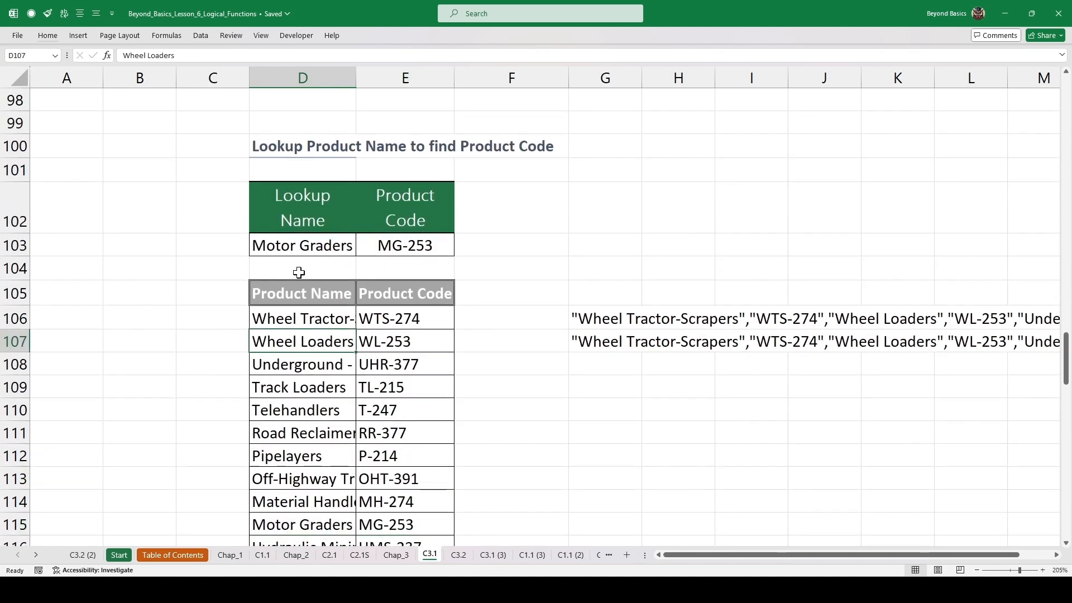
Step: Change the Lookup Name in D103 to Drills and select the Product Code result in E103
click(335, 248)
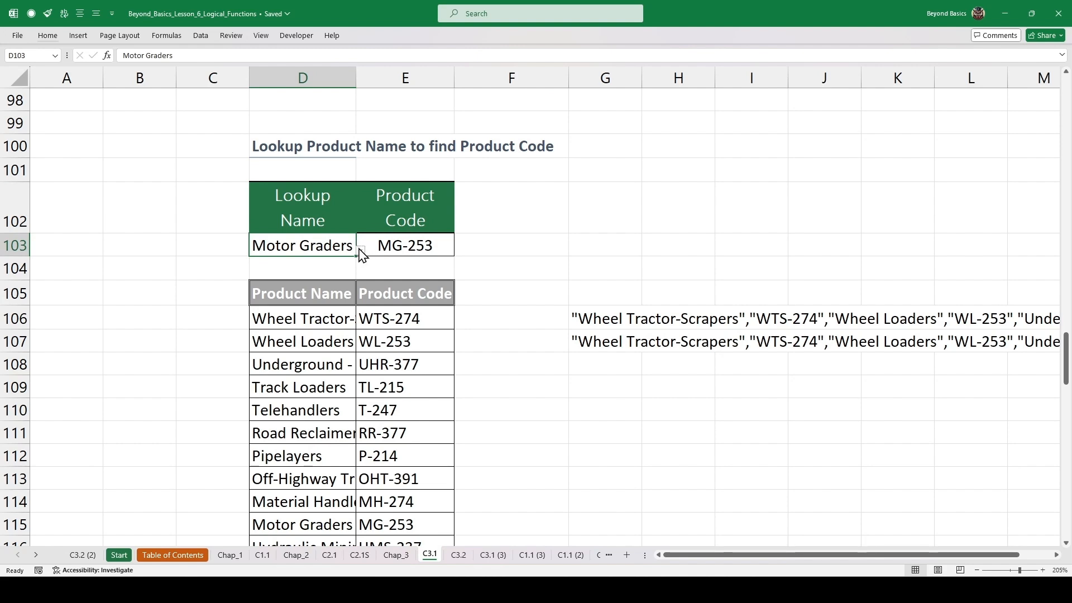
click(361, 253)
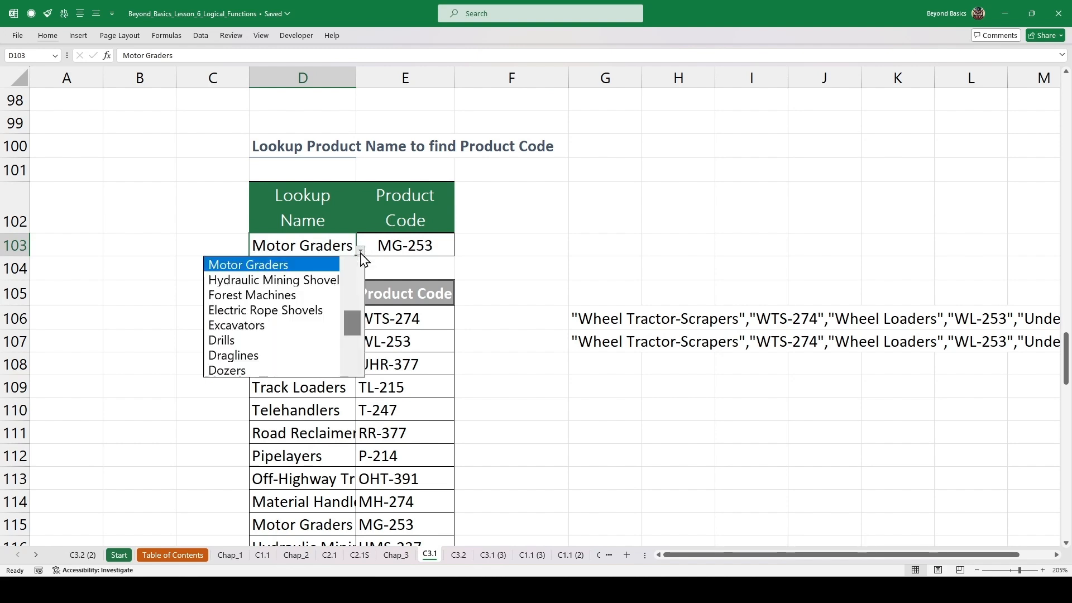
click(251, 340)
click(424, 246)
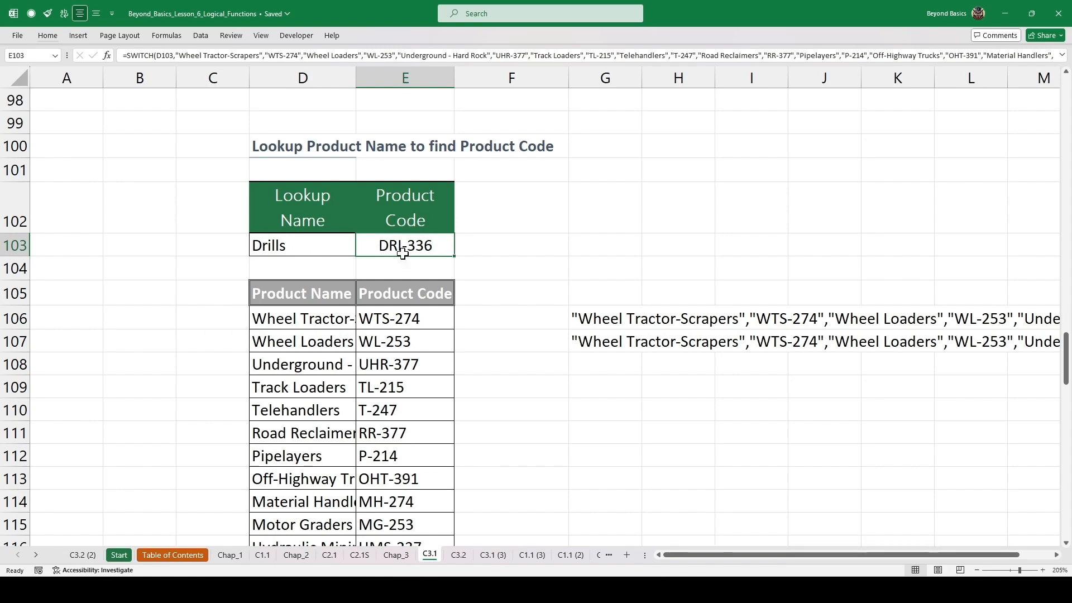
Step: Check the code in E103 against the Drills row of the product table and review the SWITCH formula in E103
scroll(393, 280, down, 5)
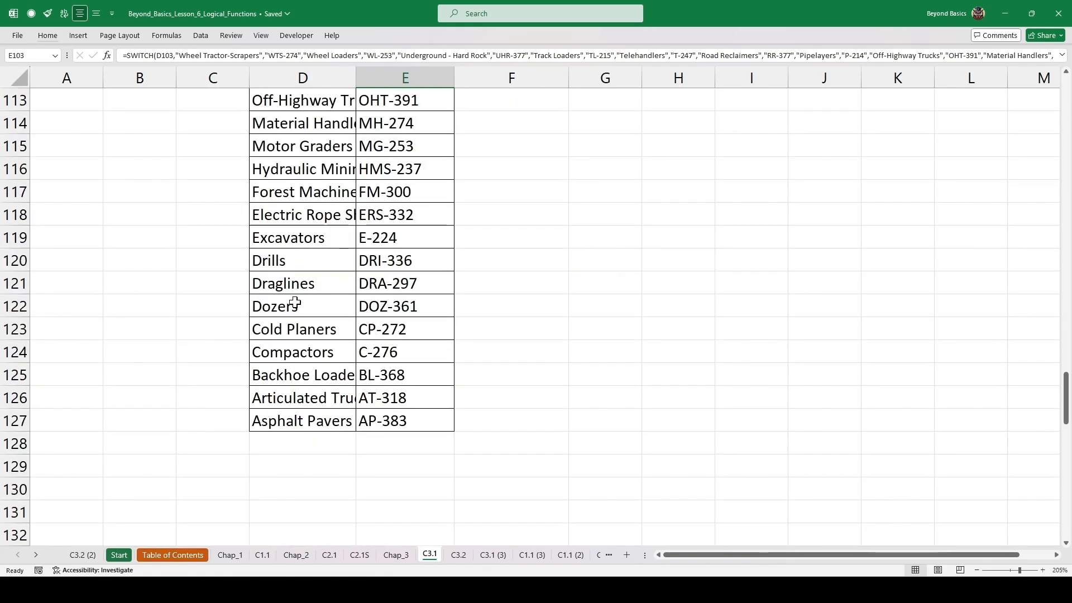
click(340, 261)
drag(340, 261, 386, 261)
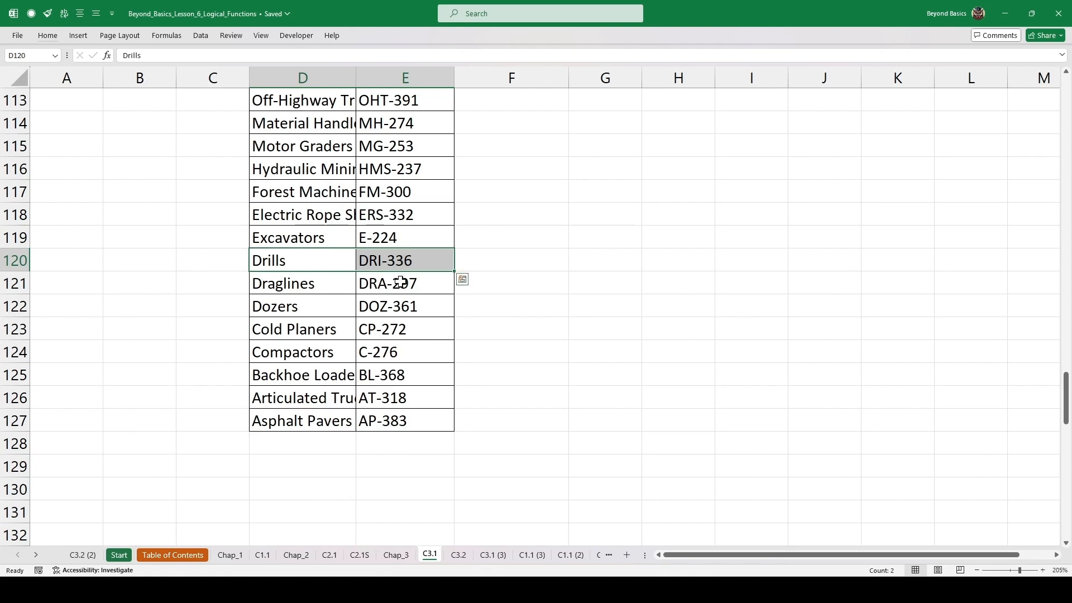
click(401, 214)
scroll(394, 291, up, 3)
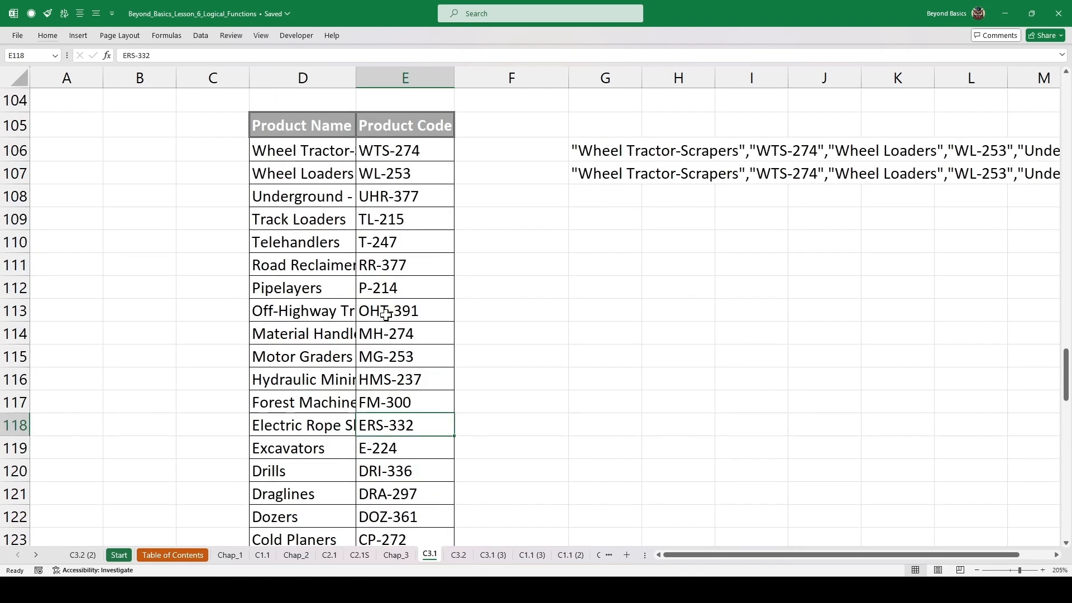
scroll(386, 314, up, 1)
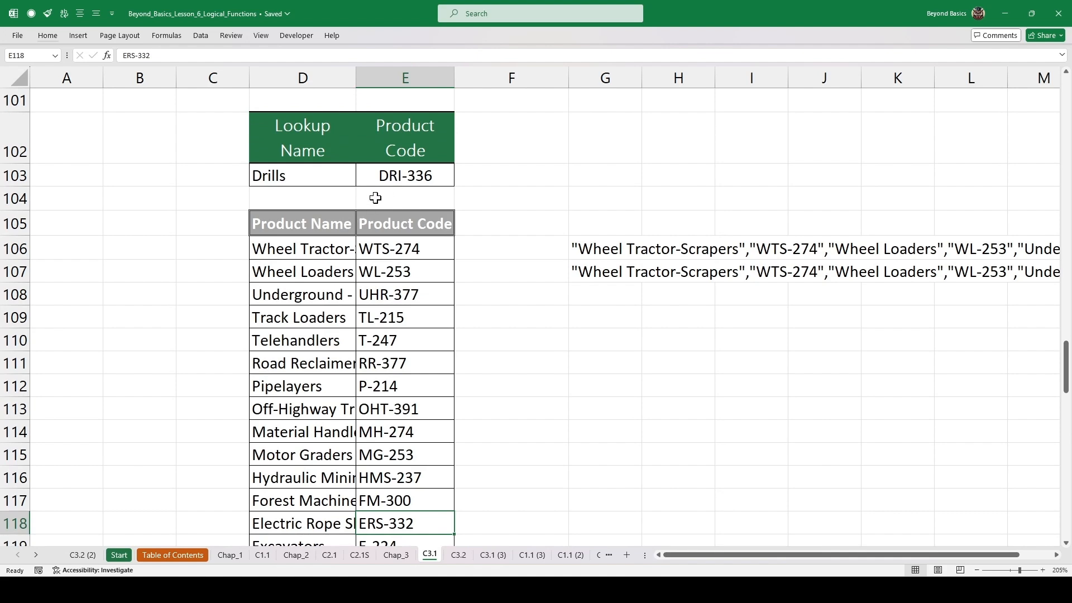
click(376, 198)
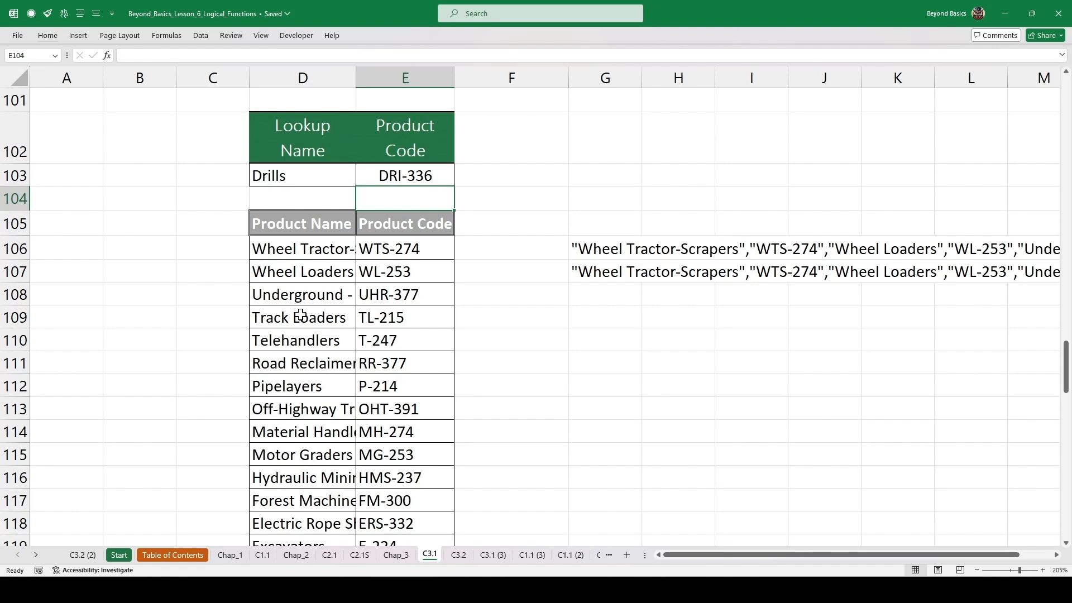
double_click(394, 176)
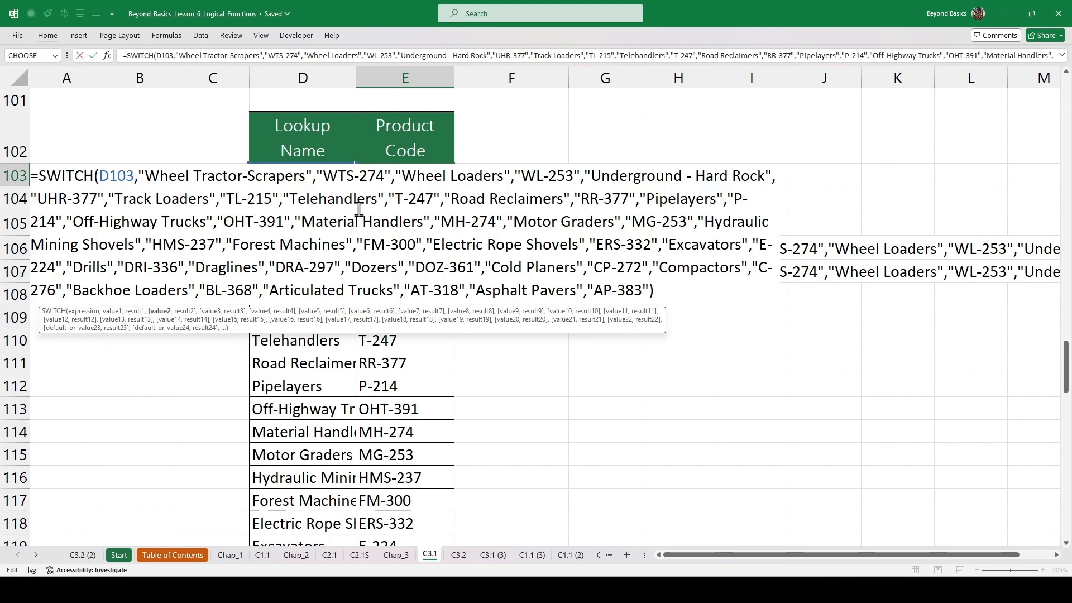
key(ctrl+Return)
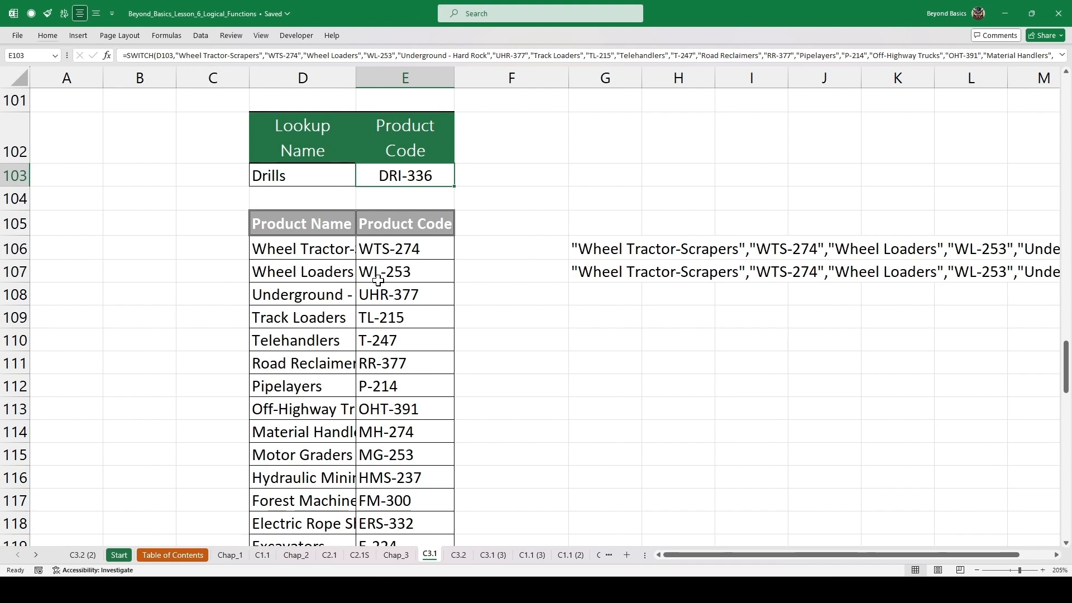
Step: Examine the Calculate Gross Profit exercise, comparing the category codes and GP Margin table with the Product Code, Sales Value and Gross Profit columns
key(alt+F3)
scroll(357, 271, down, 11)
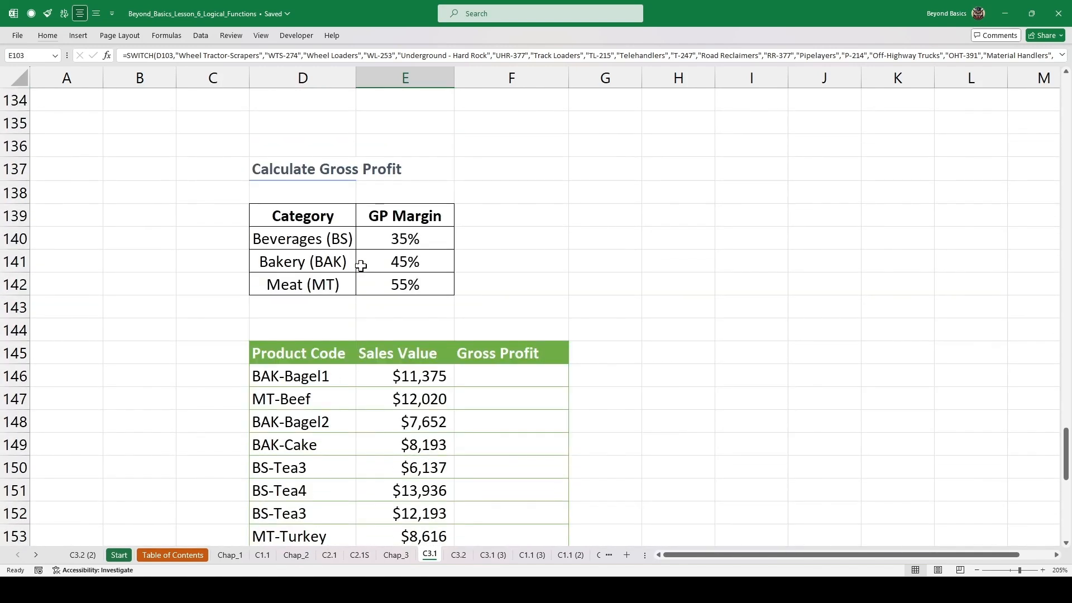
scroll(361, 266, down, 1)
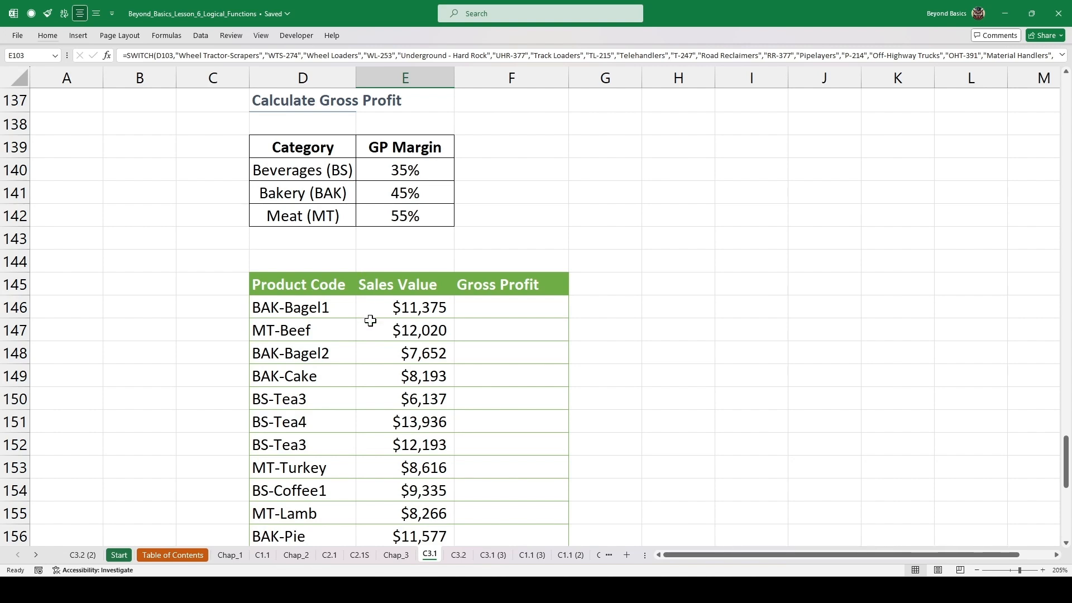
scroll(346, 291, down, 2)
drag(310, 184, 300, 280)
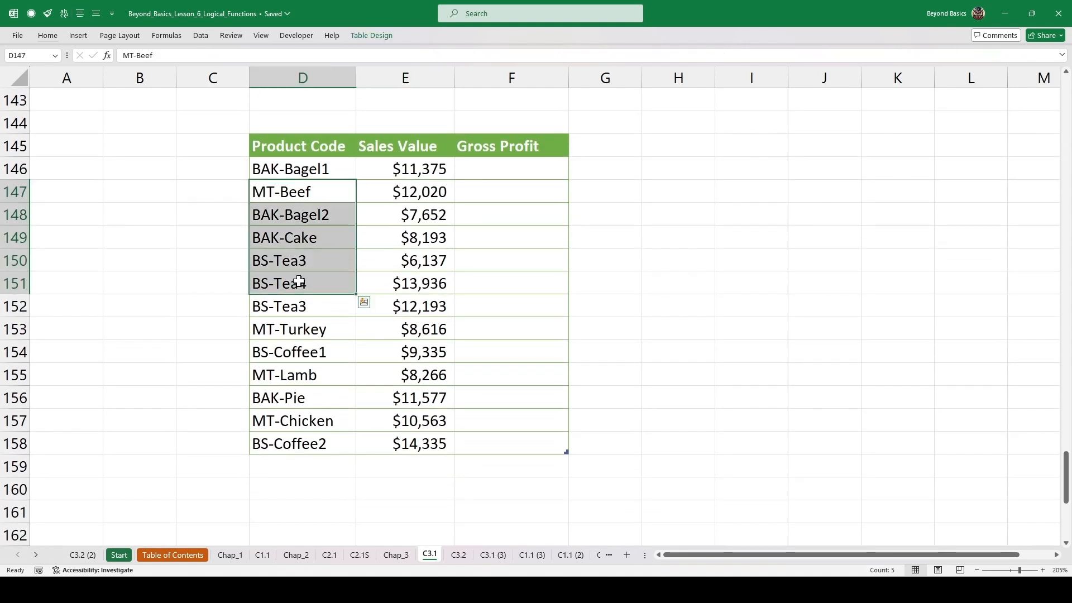
drag(380, 205, 387, 304)
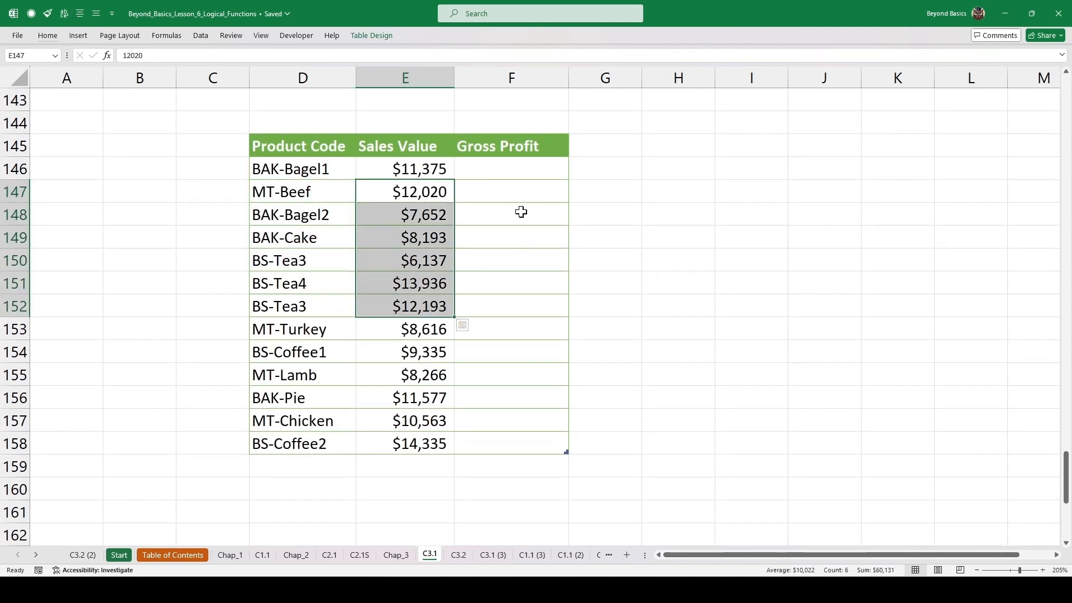
drag(519, 210, 515, 321)
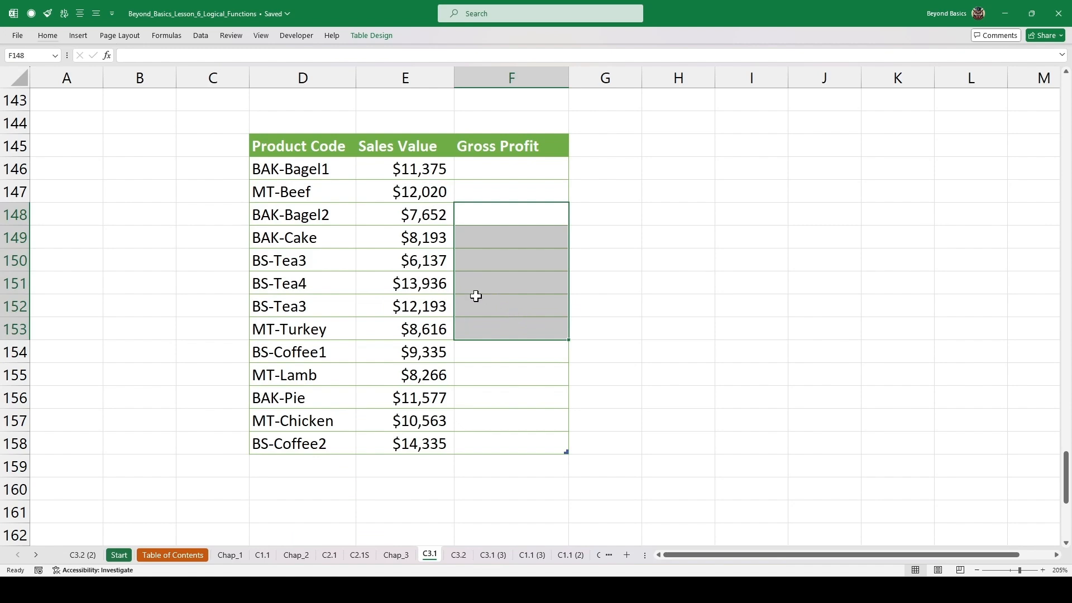
scroll(376, 308, up, 3)
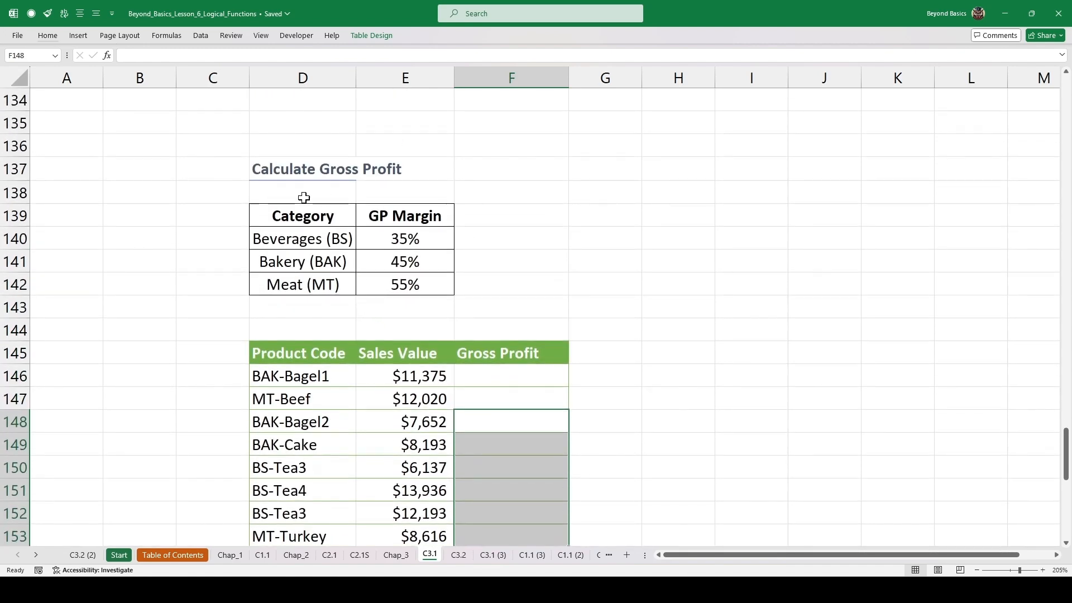
drag(303, 219, 389, 285)
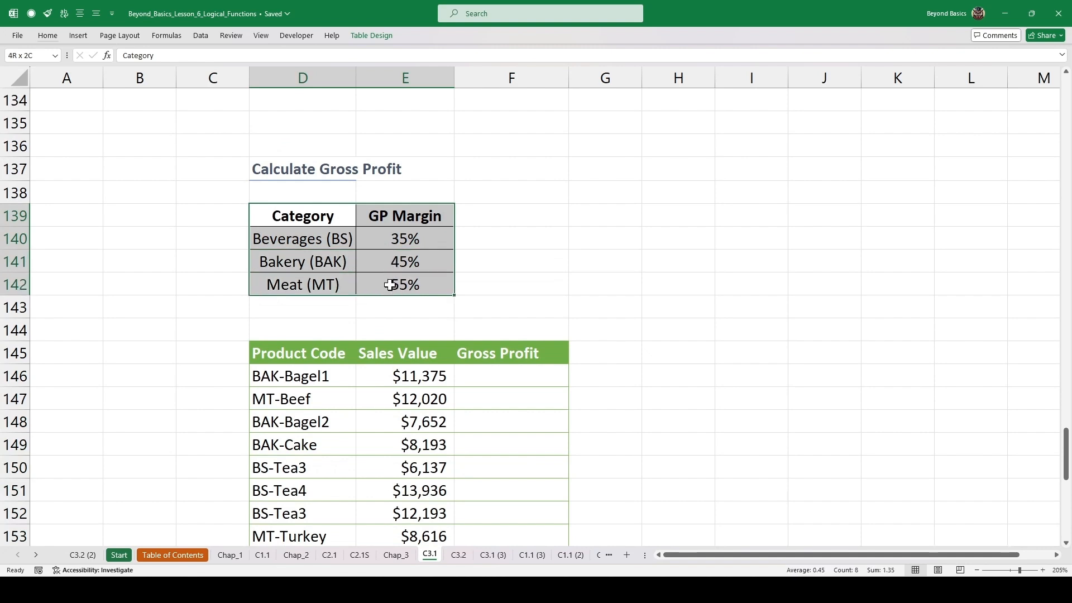
click(352, 262)
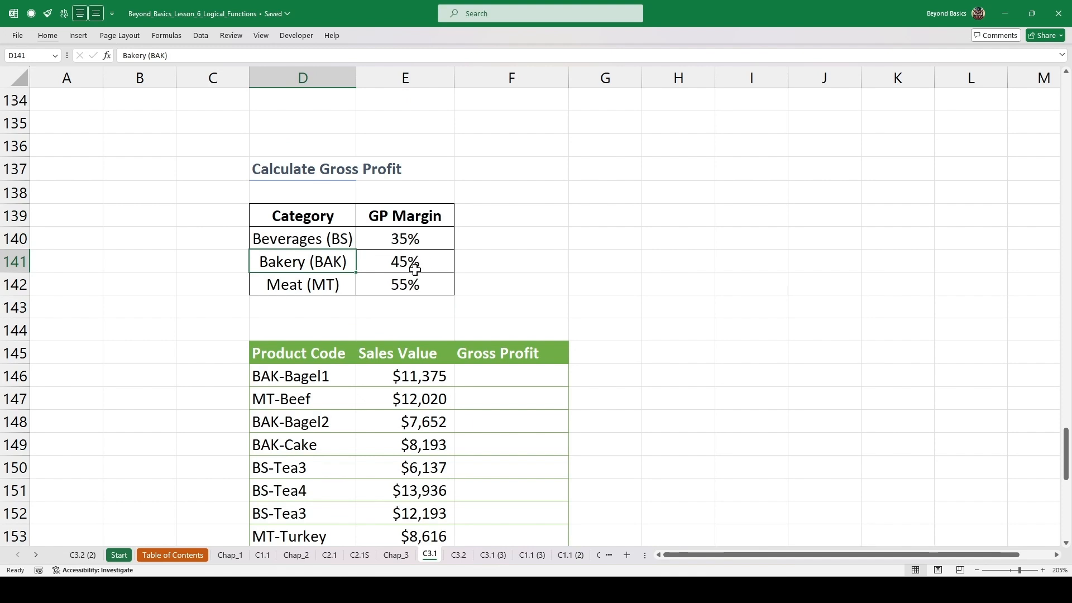
scroll(423, 270, down, 2)
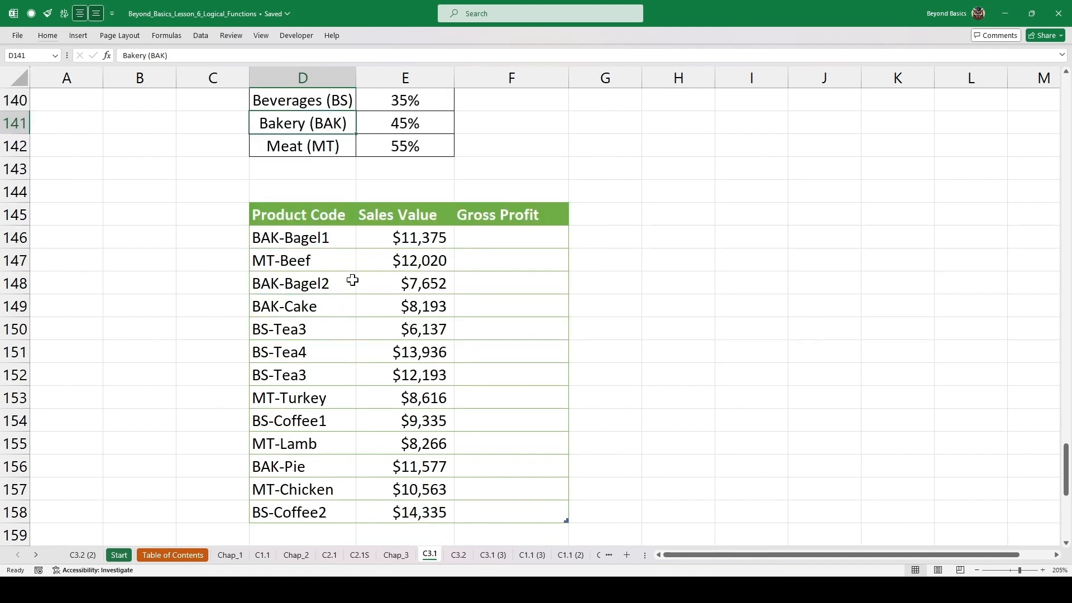
click(311, 257)
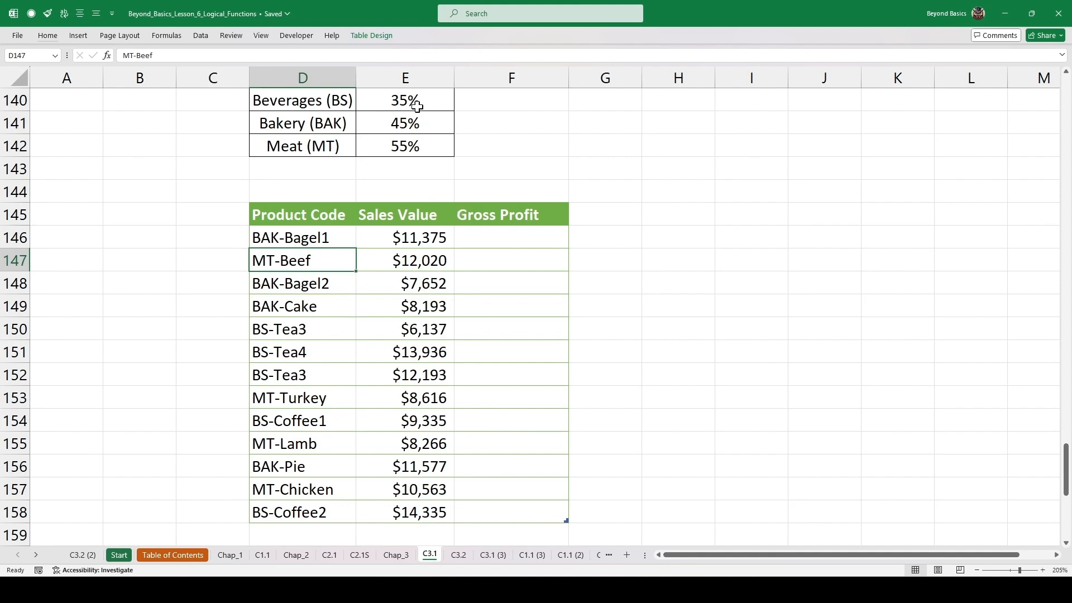
scroll(419, 106, up, 1)
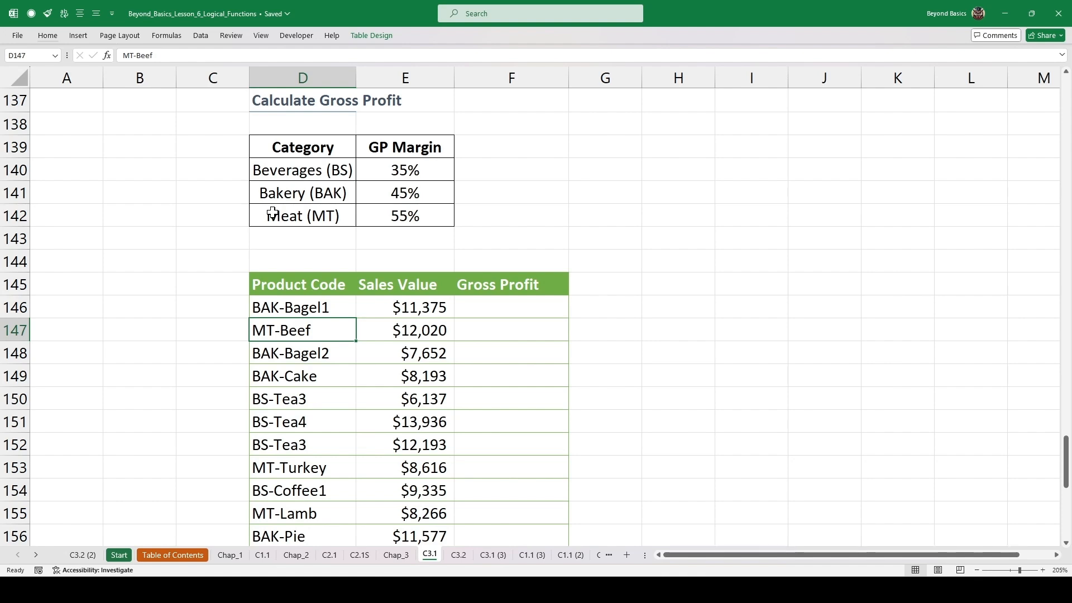
Step: Begin a SWITCH formula in F146 whose expression uses LEFT on the row's Product Code
click(512, 309)
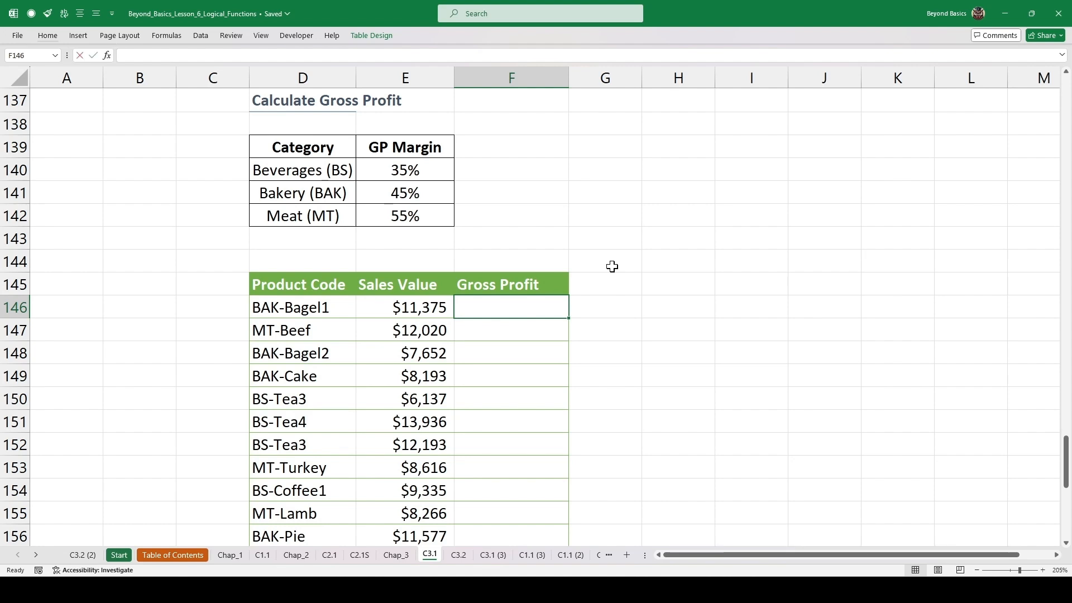
text(=SWITC)
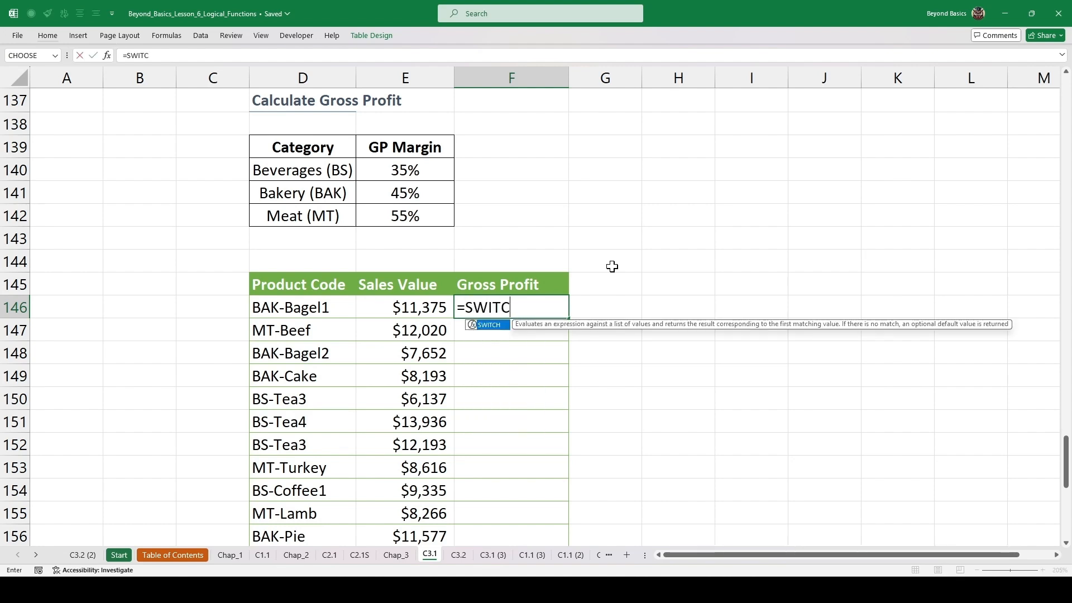
key(Tab)
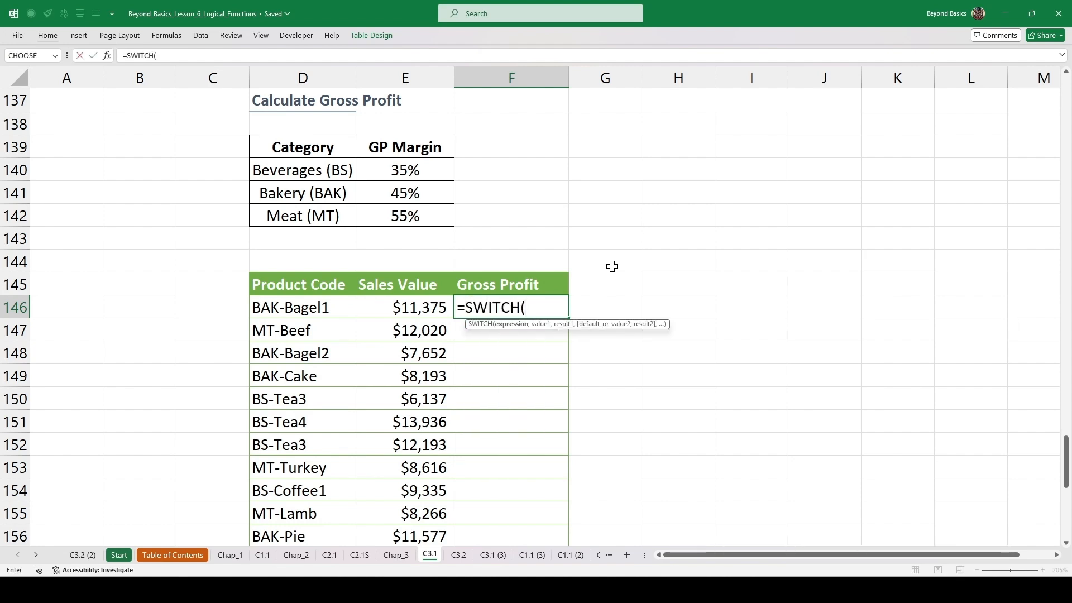
text(LEFT)
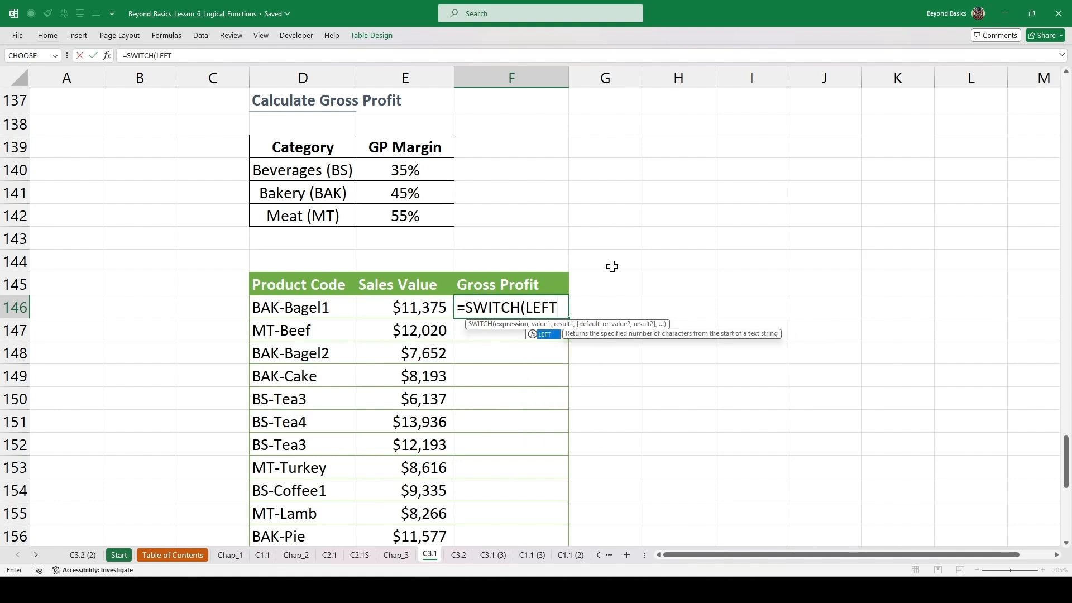
text(()
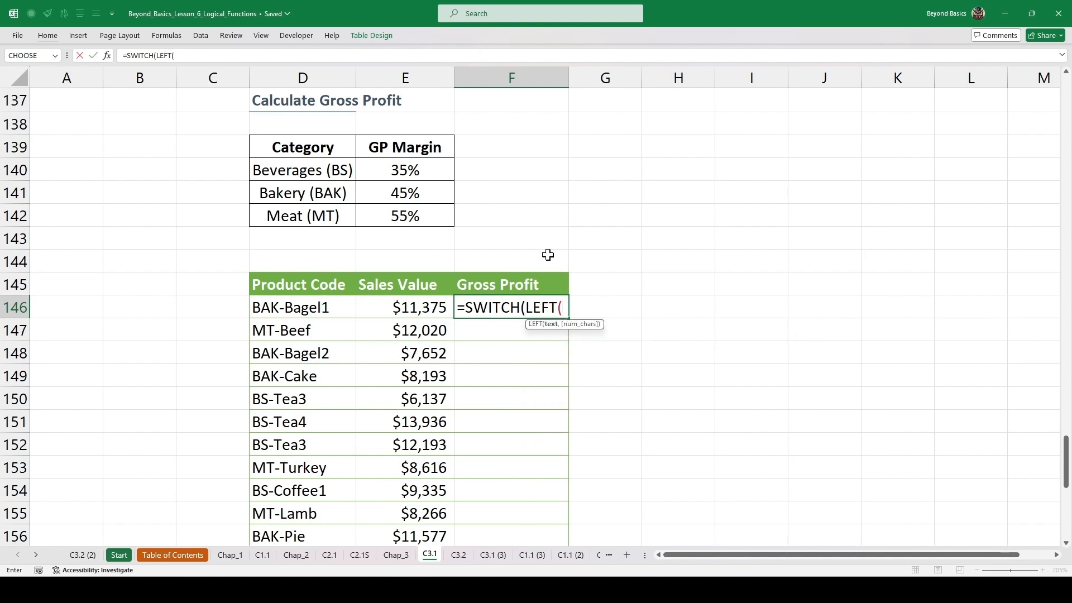
click(314, 308)
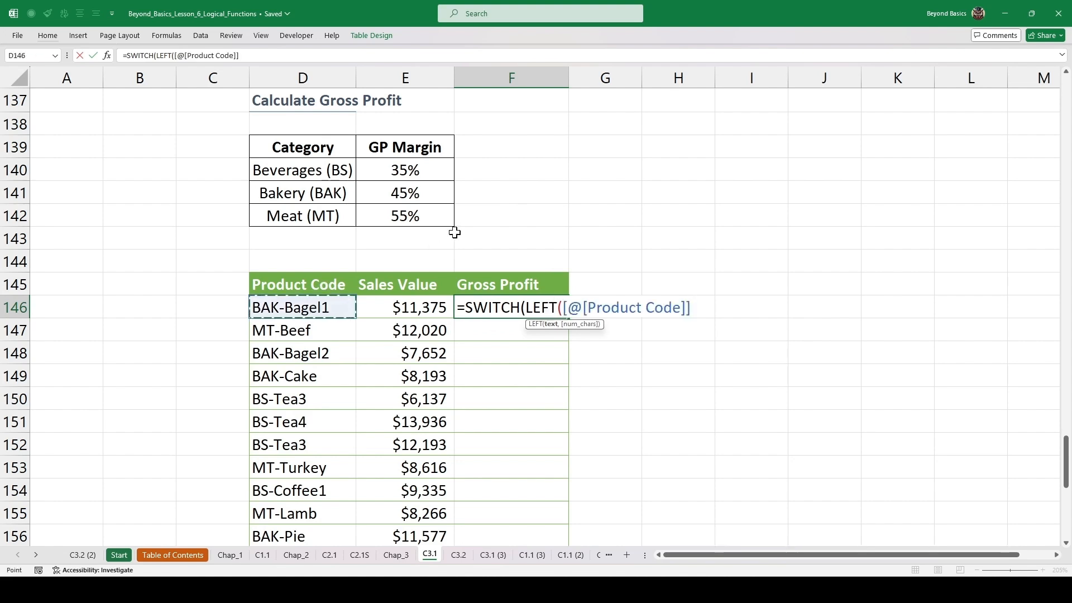
Step: Set LEFT's character count to FIND("-",[@[Product Code]])-1 so the SWITCH expression extracts the category code before the hyphen
text(,)
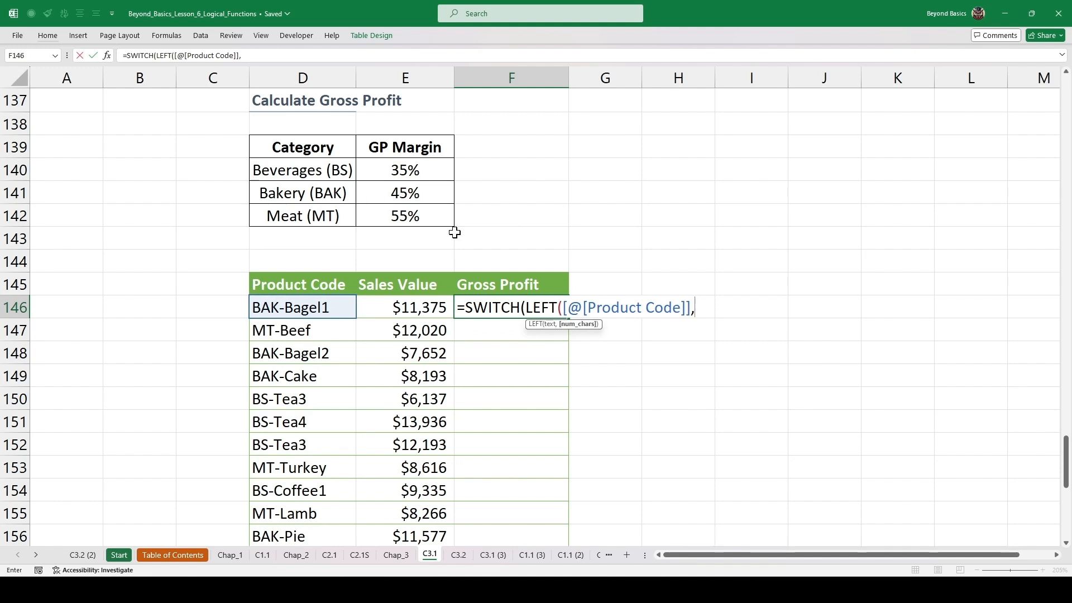
text(FIND()
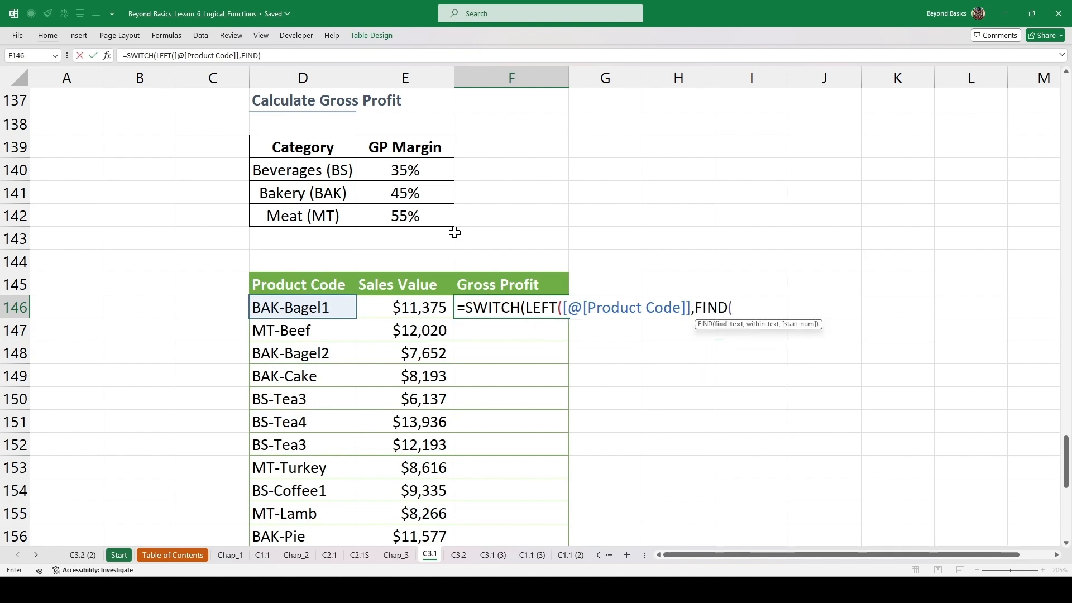
text("-",)
click(301, 312)
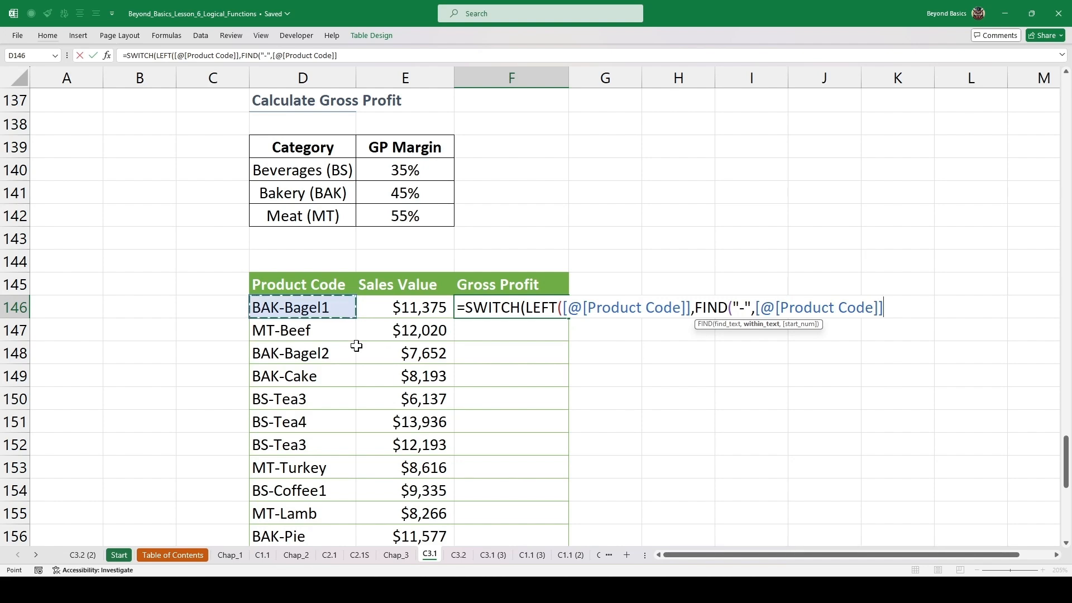
text()-1)
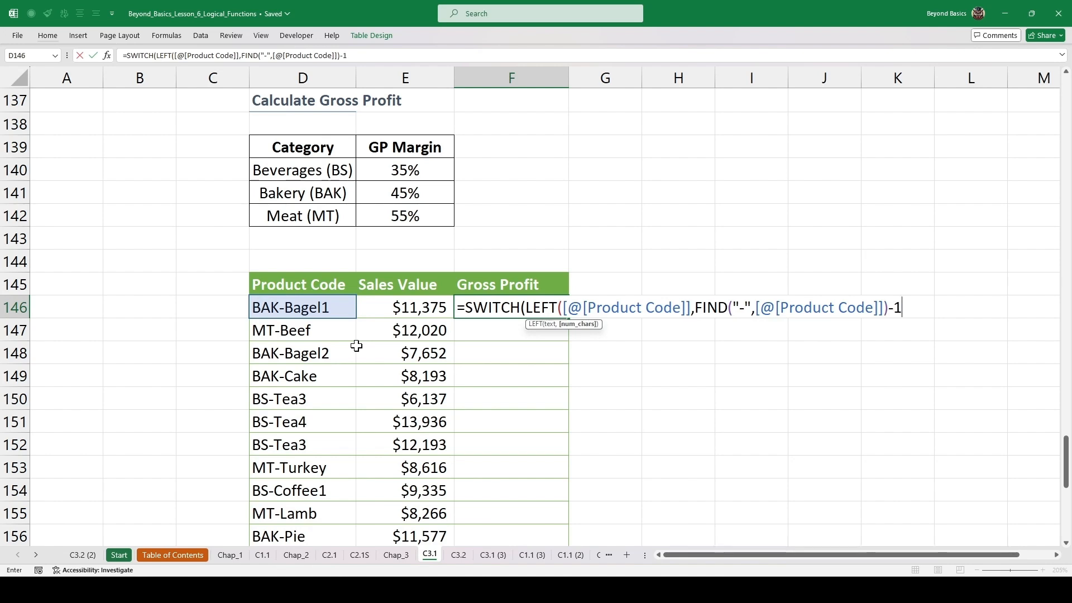
text())
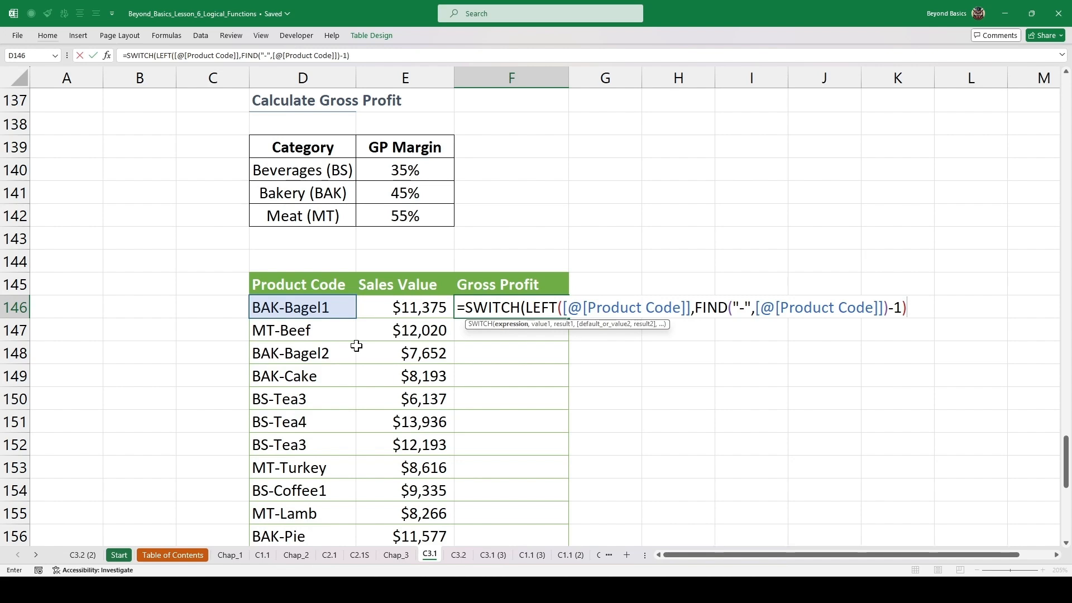
text(,)
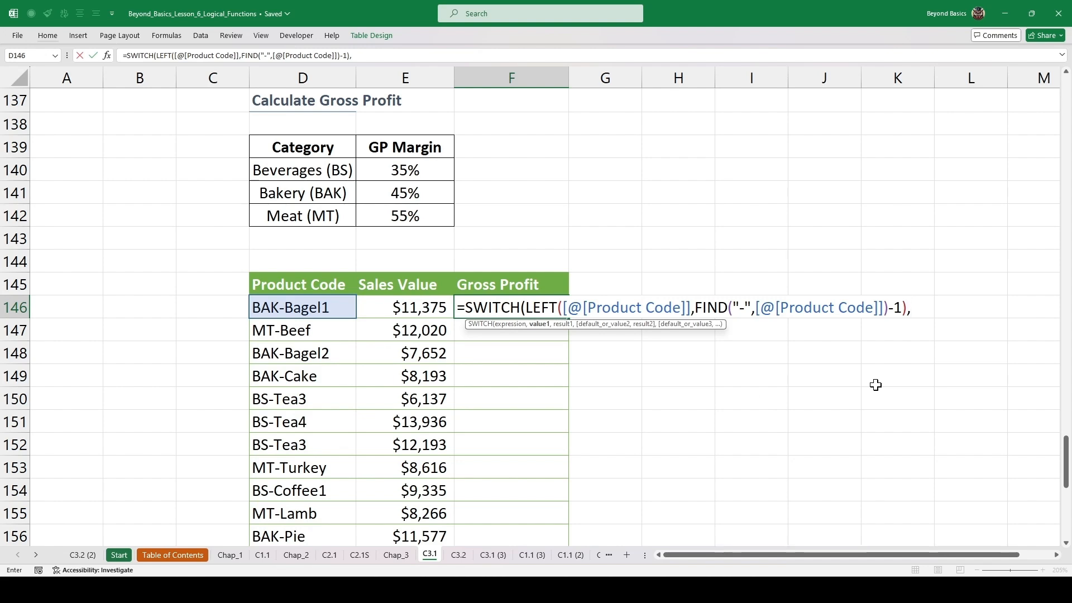
Step: Add the SWITCH pairs "BS",0.35, "BAK",0.45 and "MT",0.55, and enter the formula in F146
text("BS",)
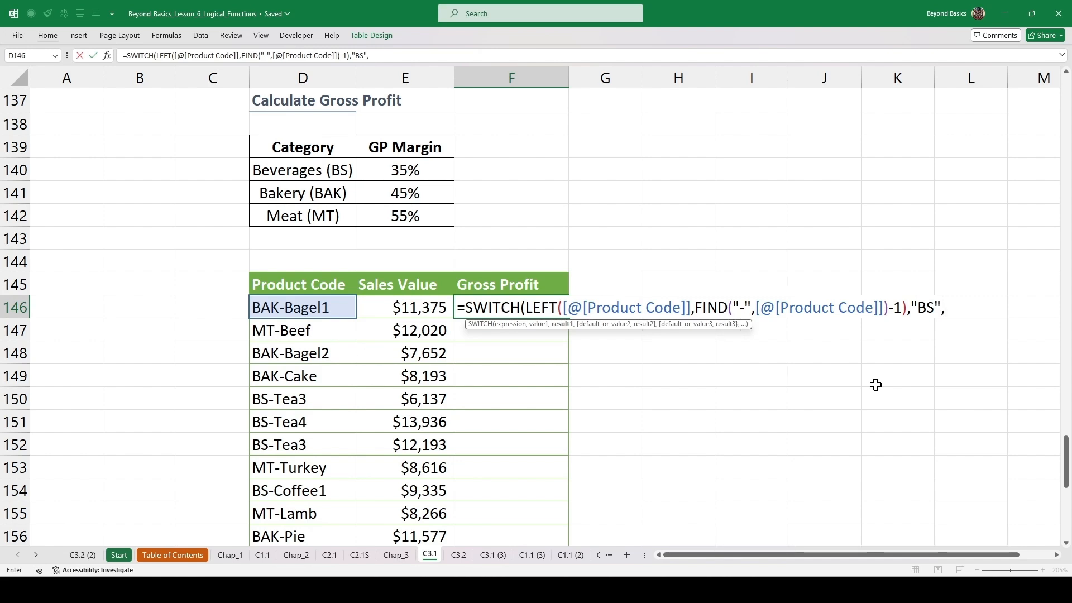
text(0.35,)
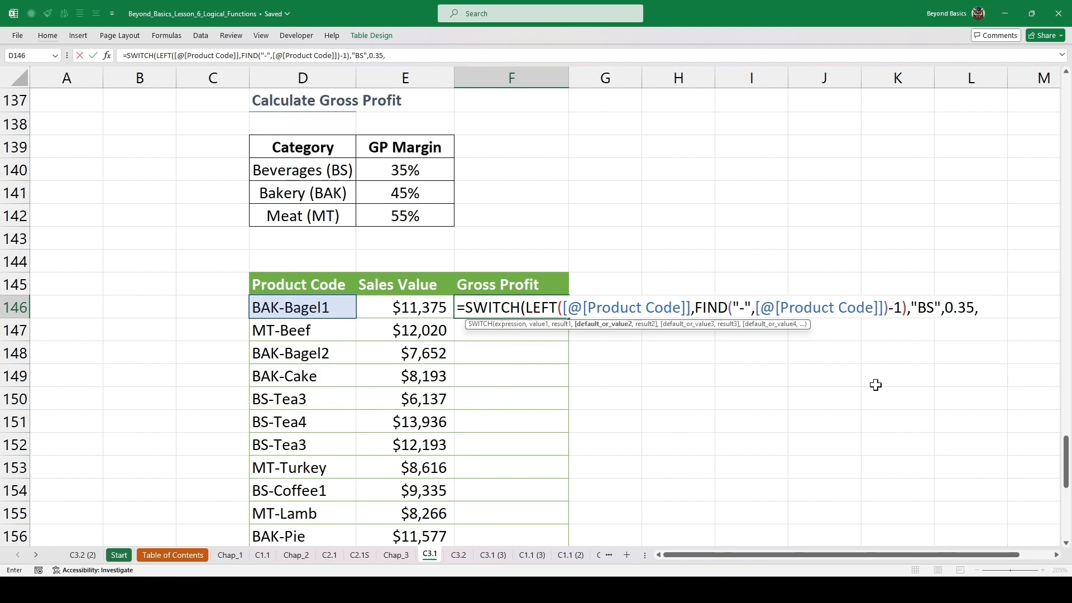
text("BAK")
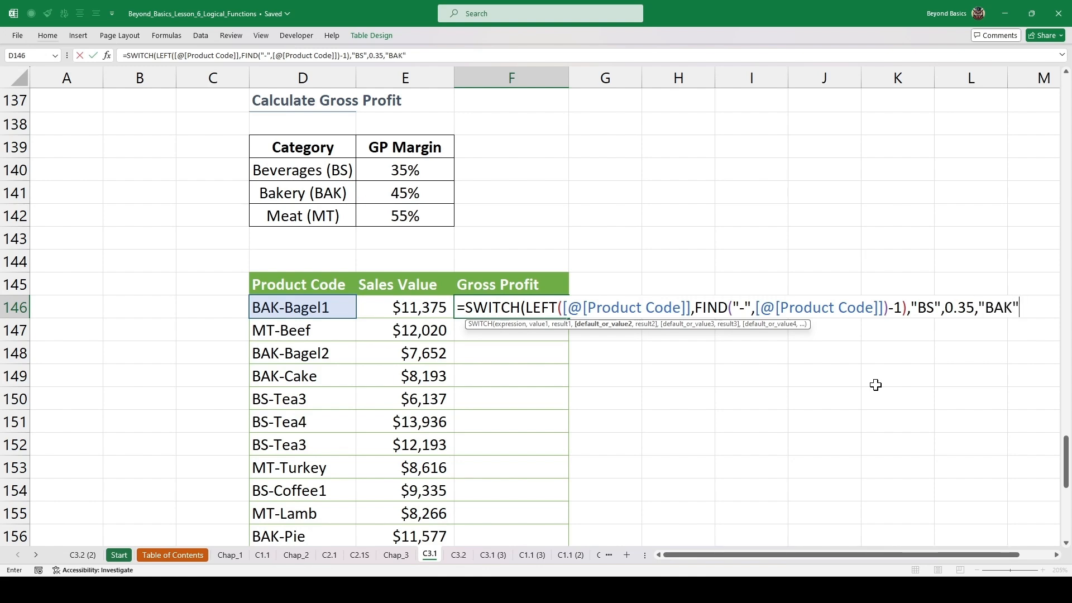
text(,0.4)
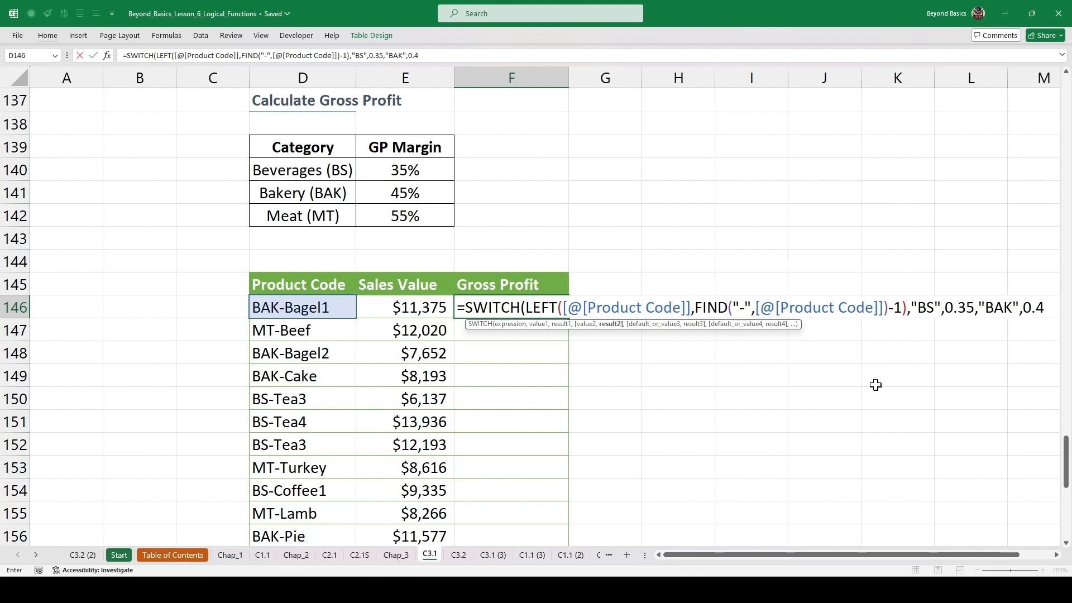
text(5,")
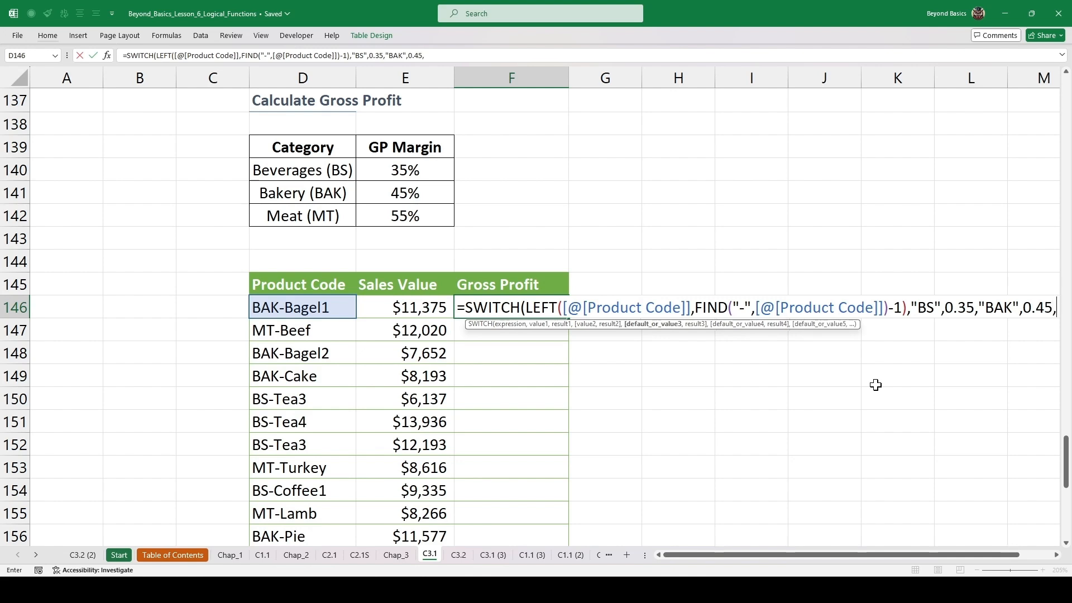
text(MT)
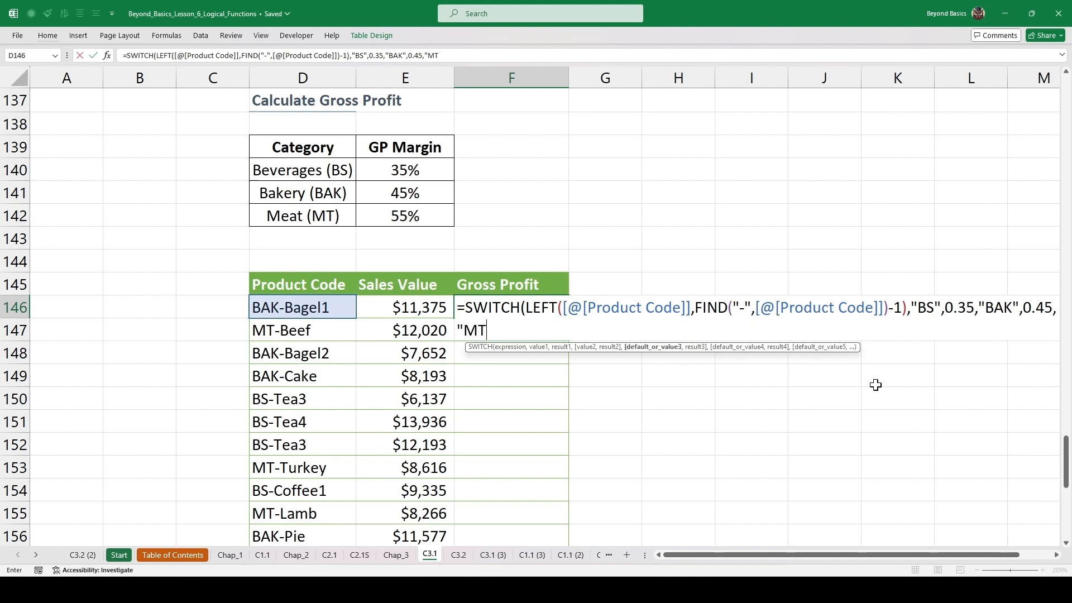
text(",0.)
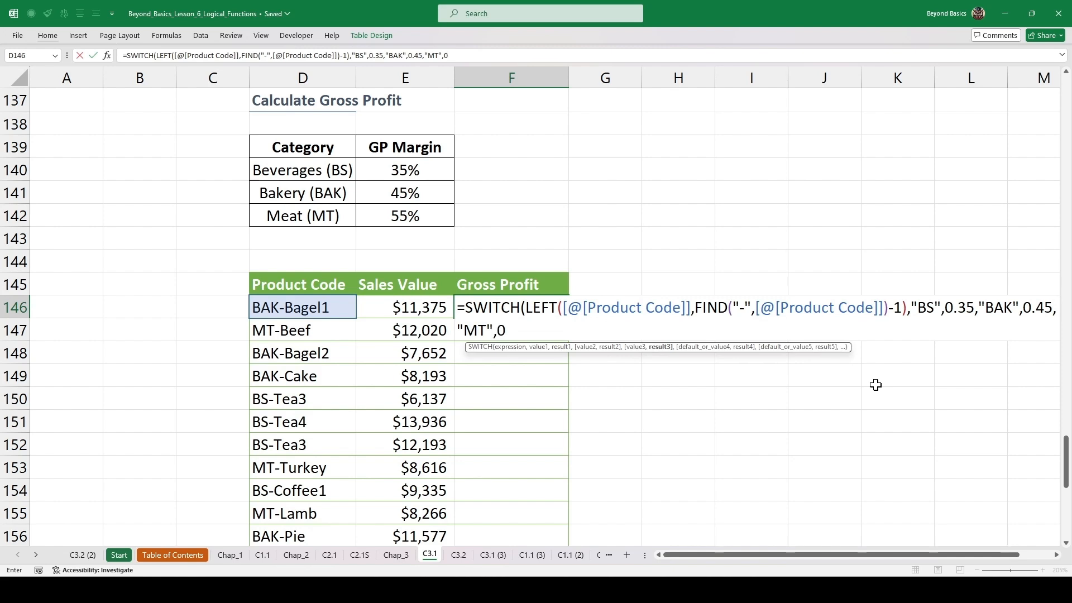
text(55))
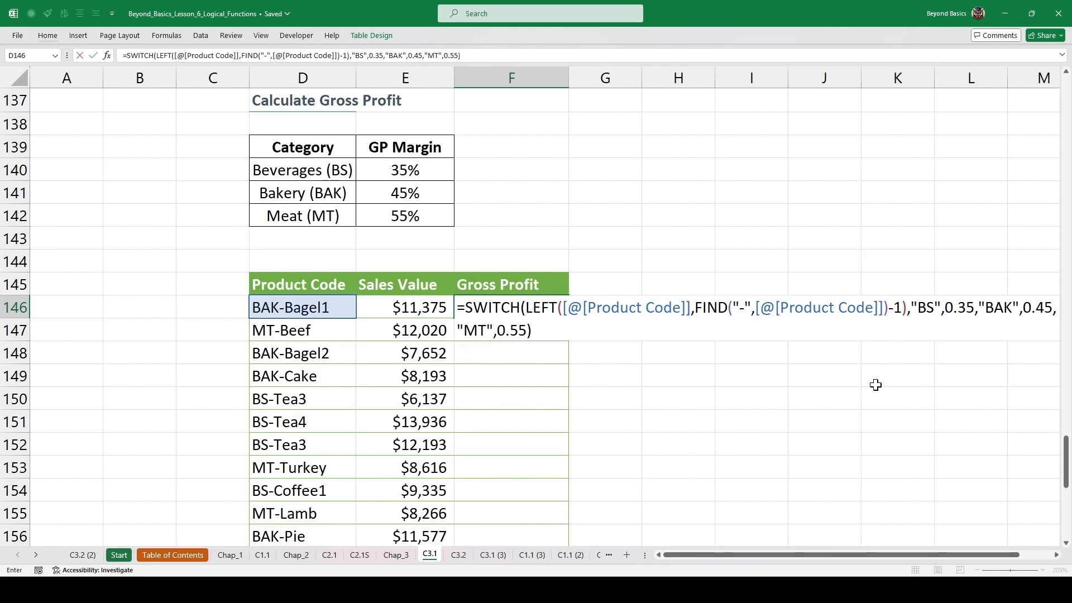
key(ctrl+Return)
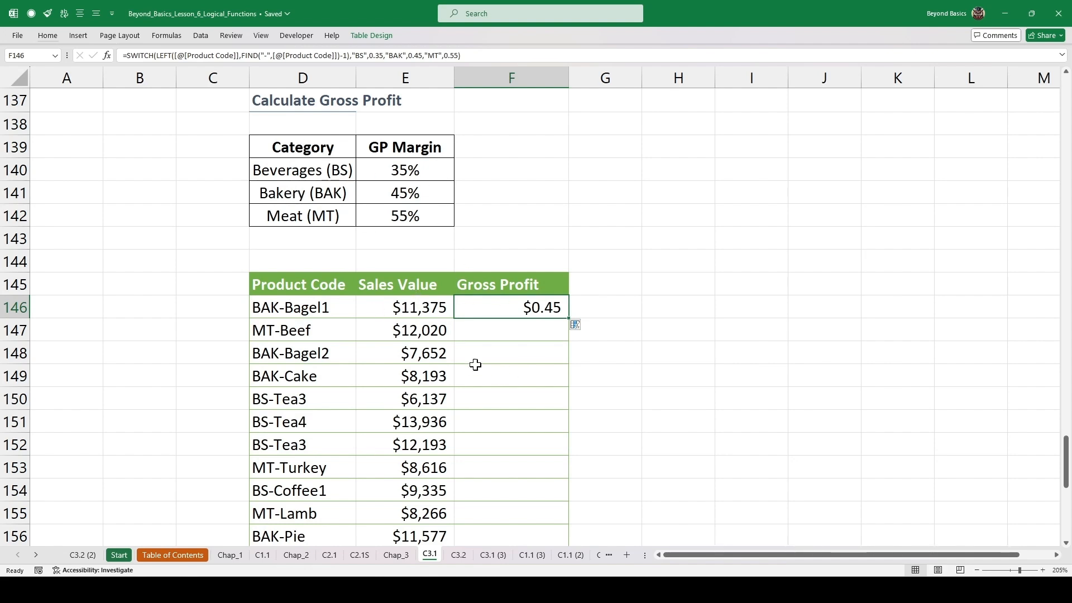
Step: Multiply the SWITCH result in F146 by [@[Sales Value]] and fill the formula down the Gross Profit column
double_click(545, 306)
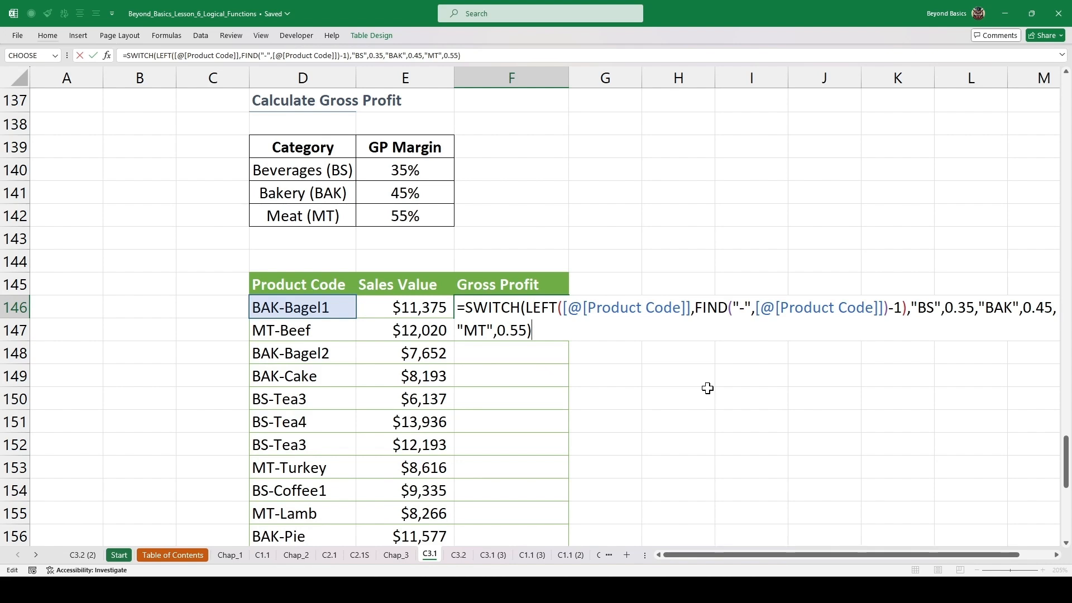
text(*)
click(412, 306)
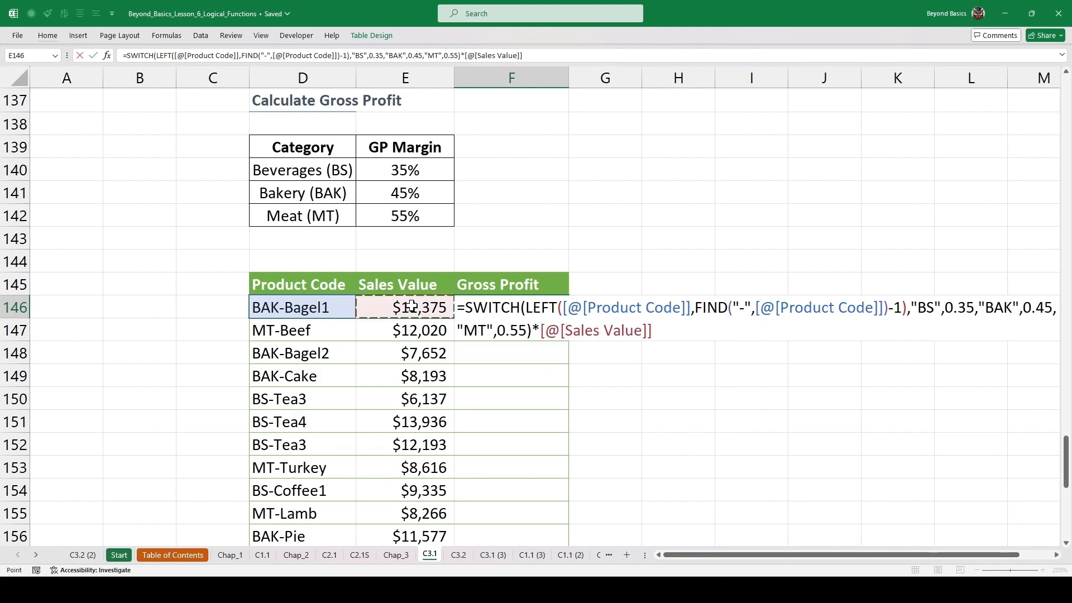
key(ctrl+Return)
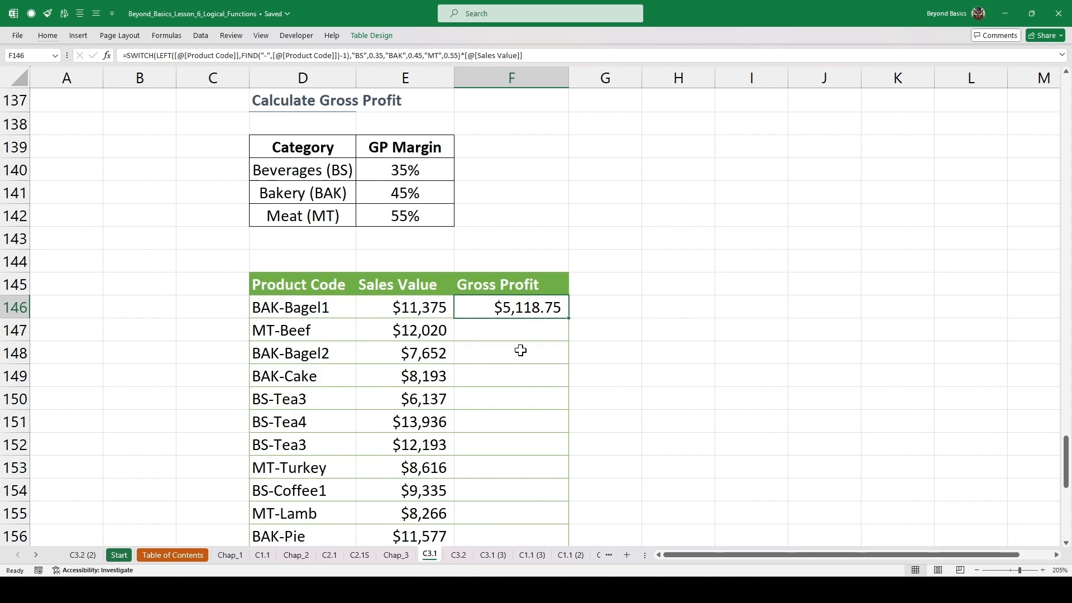
double_click(569, 319)
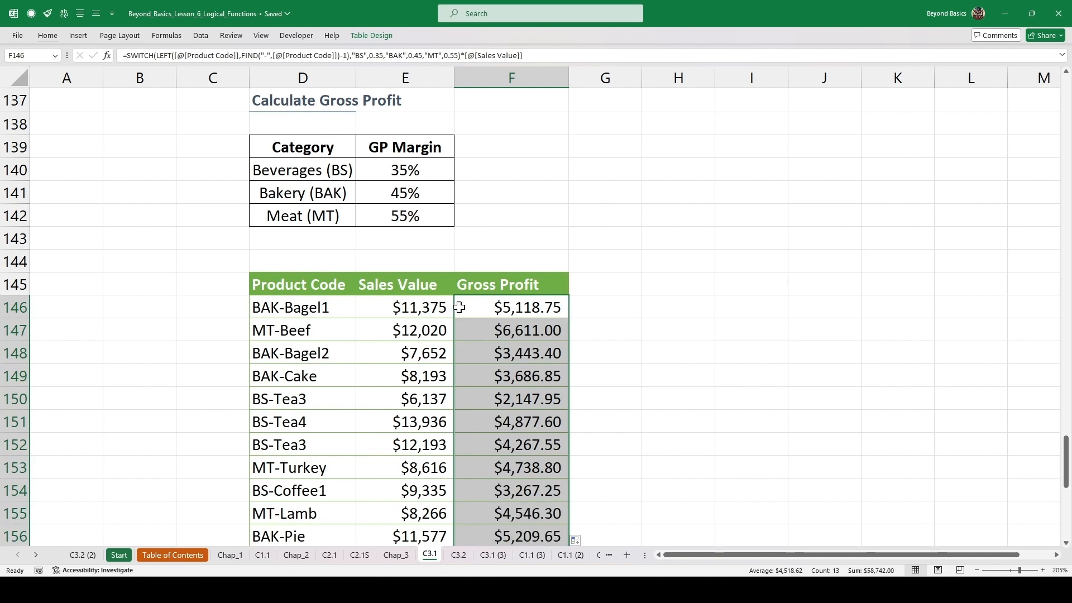
Step: Review the SWITCH formula in F146 and leave it without editing
click(540, 306)
double_click(540, 304)
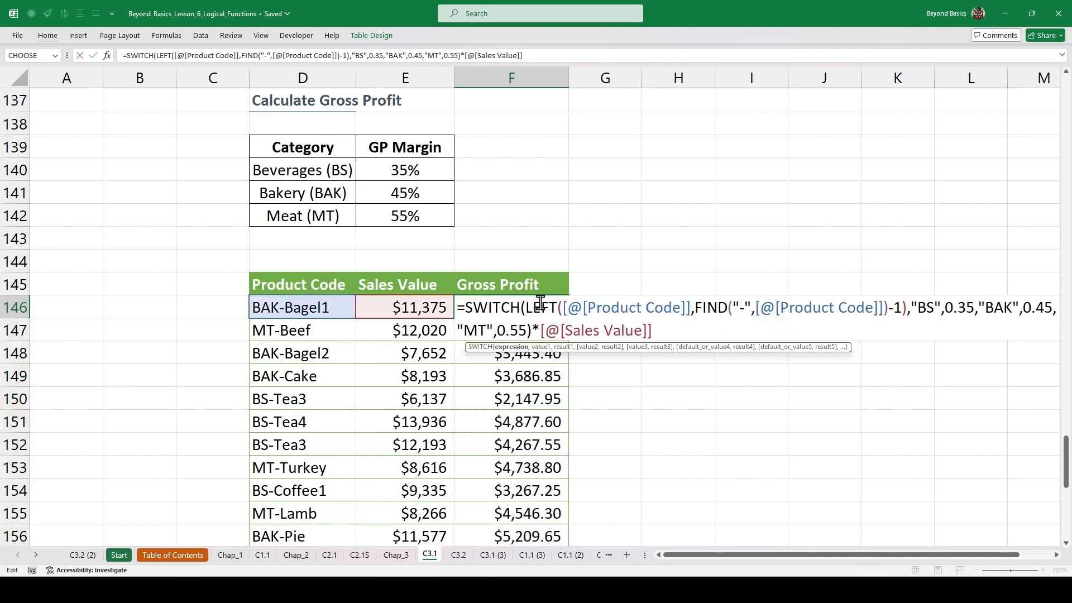
key(Escape)
click(609, 309)
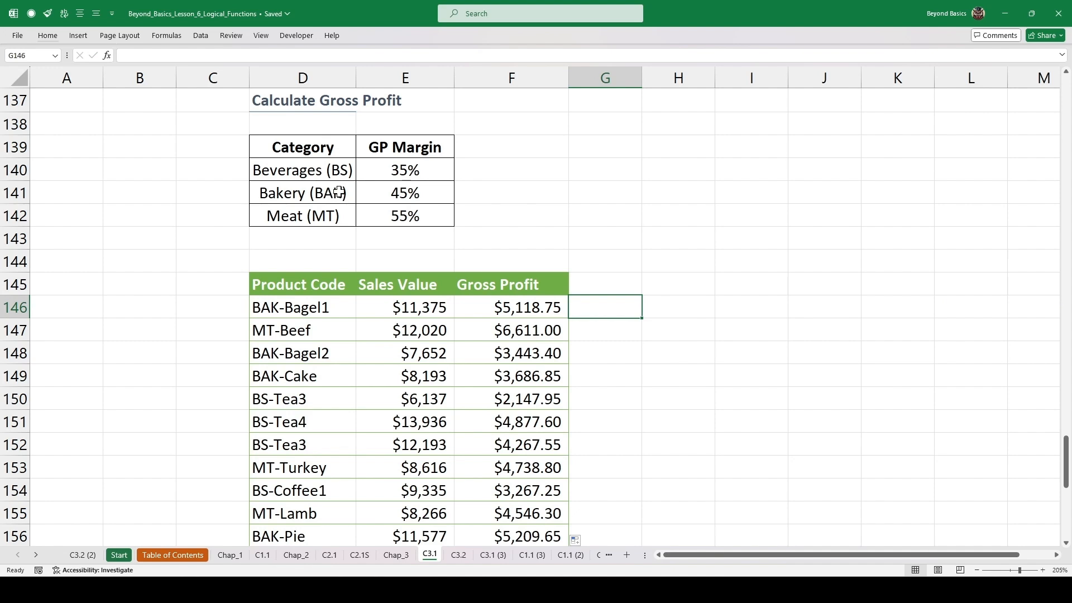
Step: Enter a check formula in H146 multiplying the BAK-Bagel1 Sales Value by .45
click(657, 308)
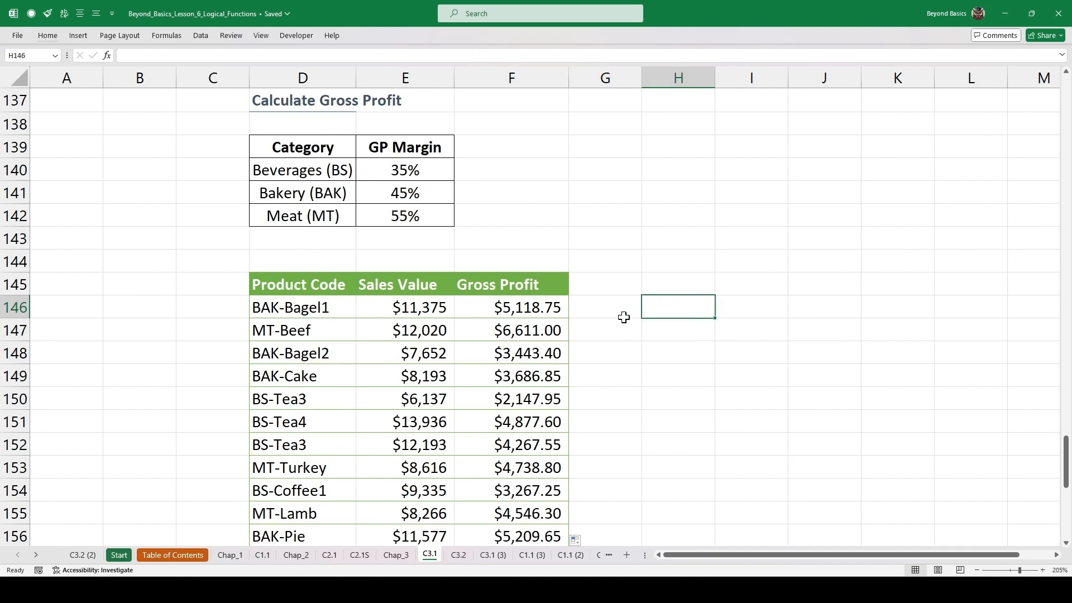
text(=)
key(Left)
key(Left)
key(Left)
key(Left)
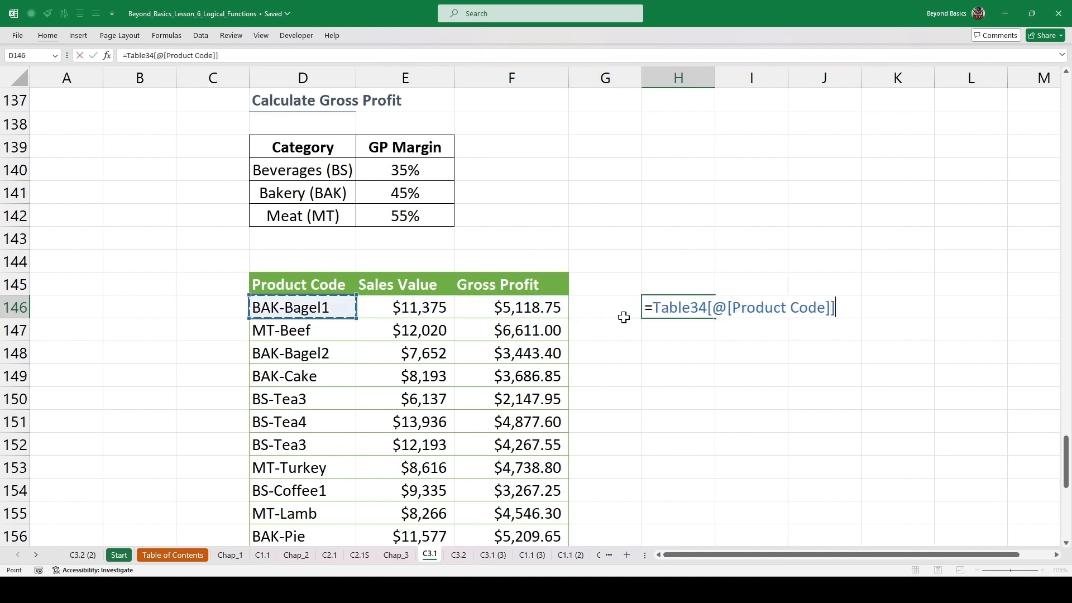
key(Right)
text(*.45)
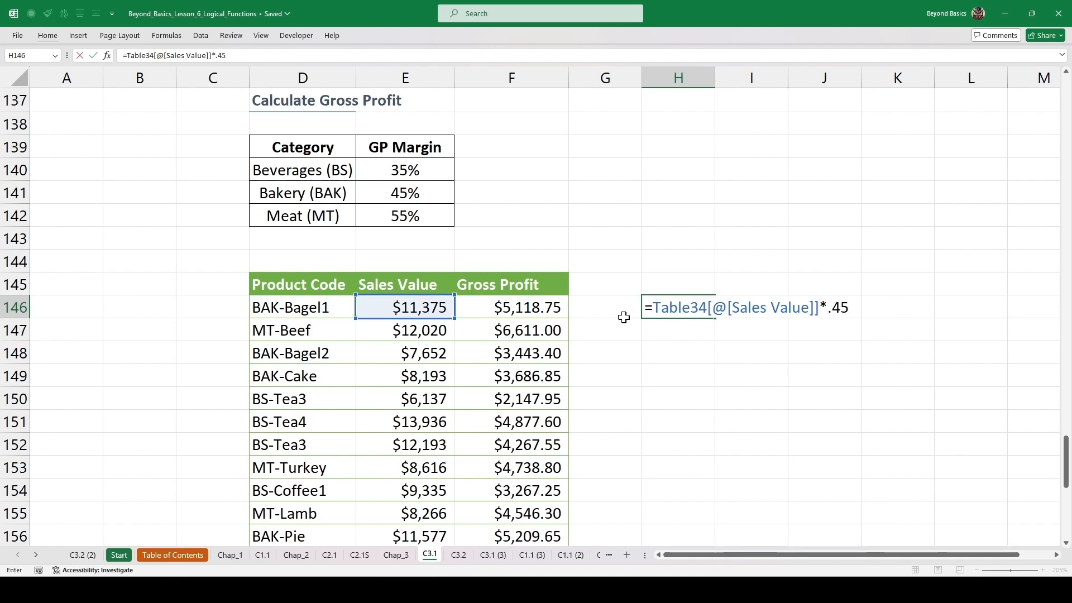
key(Return)
Step: Copy the check formula down to H147 for MT-Beef and change its multiplier to 0.55
key(Down)
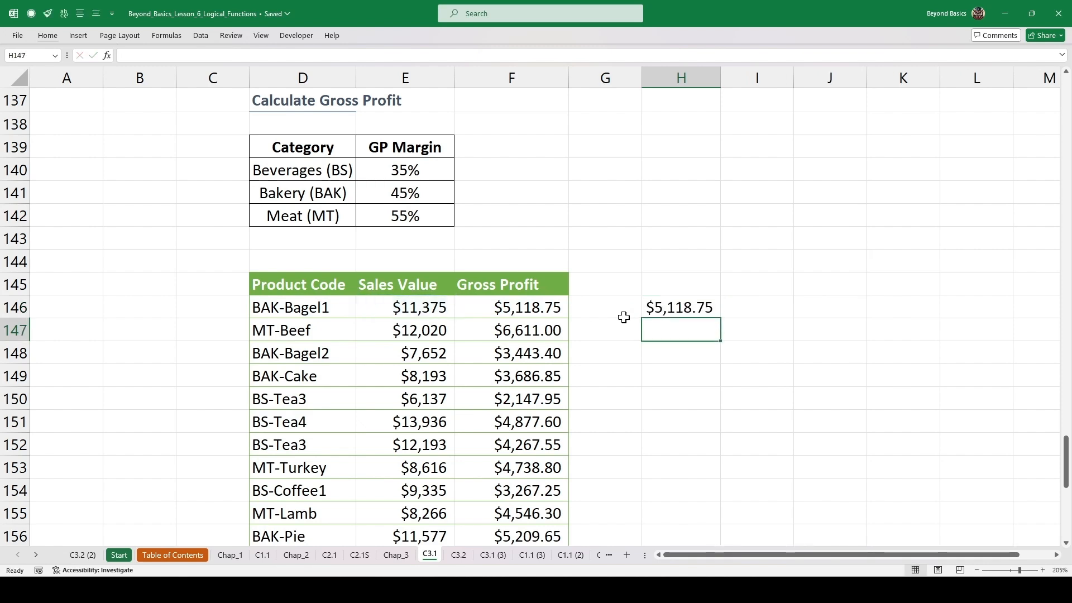
key(ctrl+d)
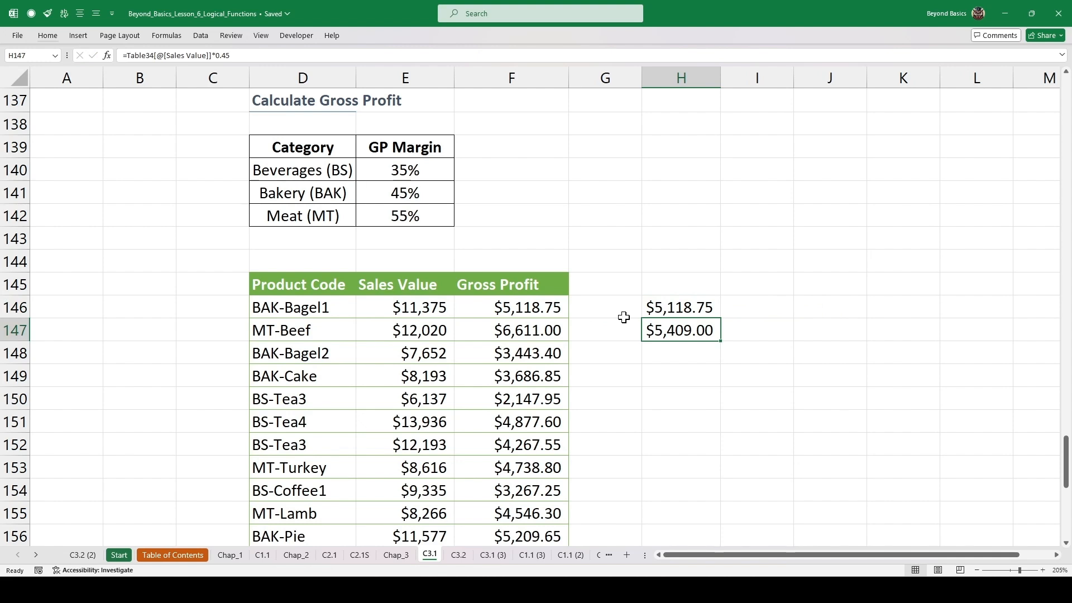
key(F2)
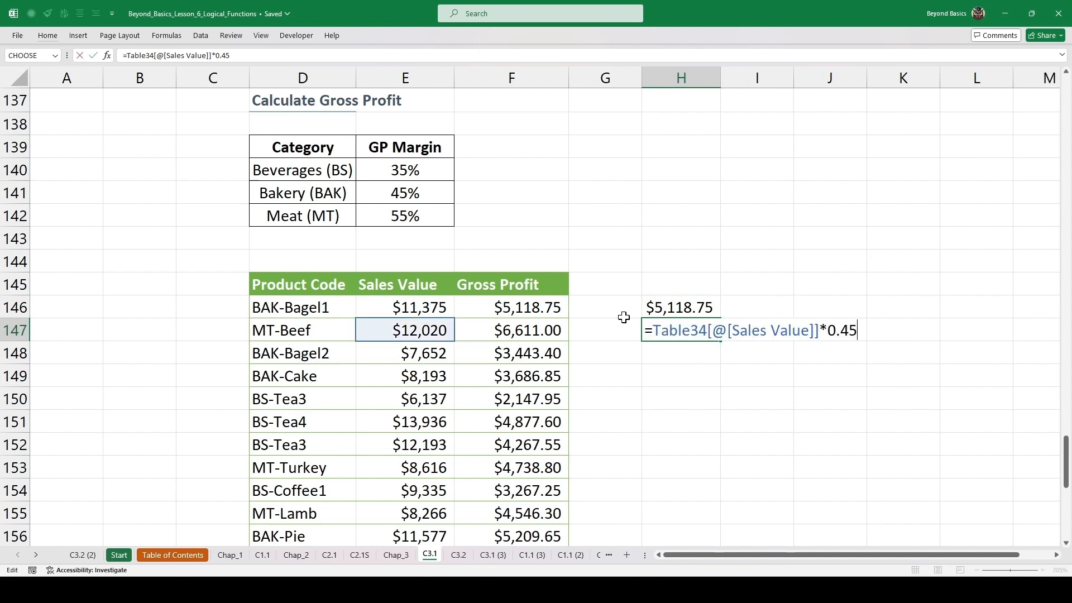
key(BackSpace)
key(BackSpace)
text(55)
key(ctrl+Return)
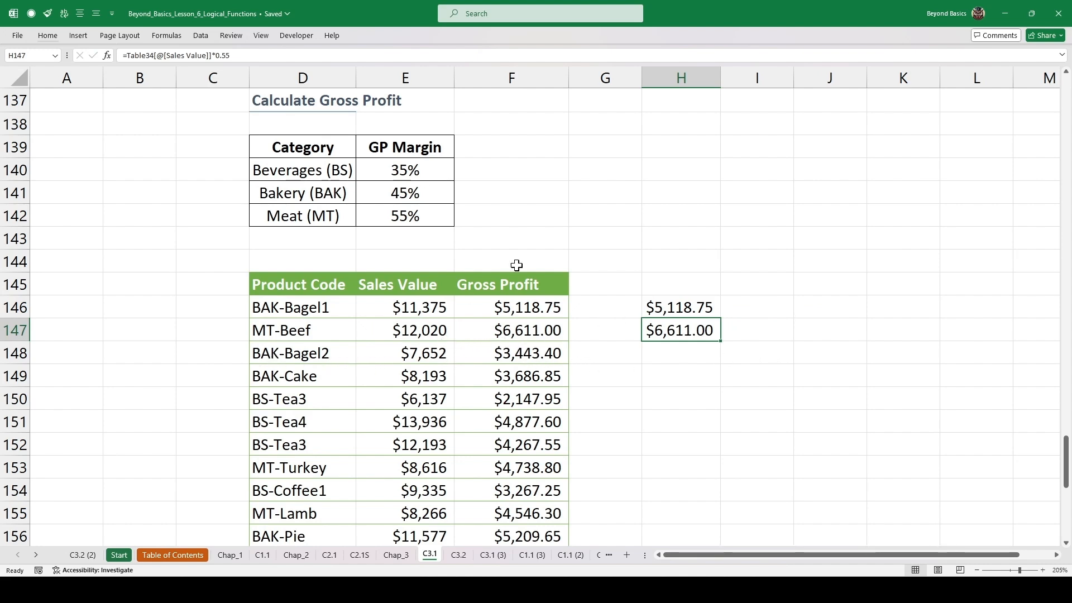
Step: Delete the gross profit check formulas in column H beside the Gross Profit table
drag(686, 290, 691, 371)
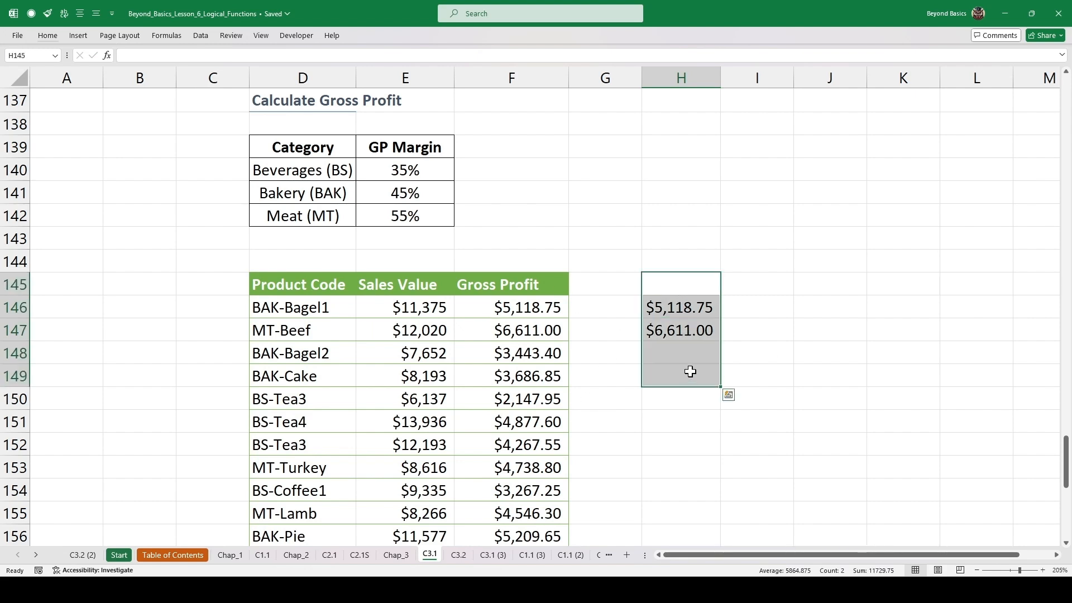
key(Delete)
click(605, 359)
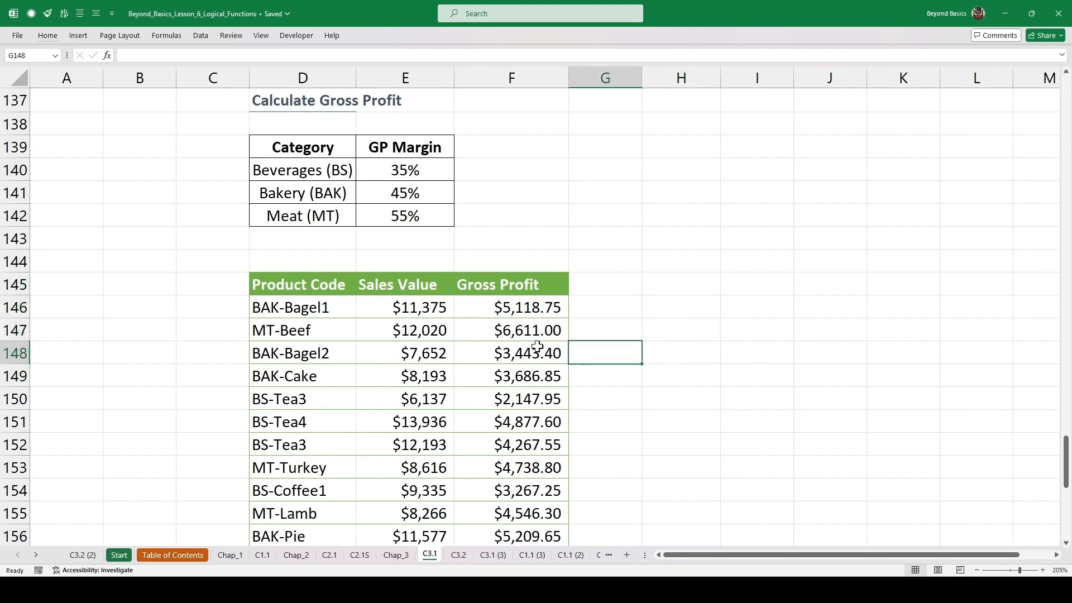
Step: Review the SWITCH formula in F150 for BS-Tea3 and leave it without editing
double_click(507, 402)
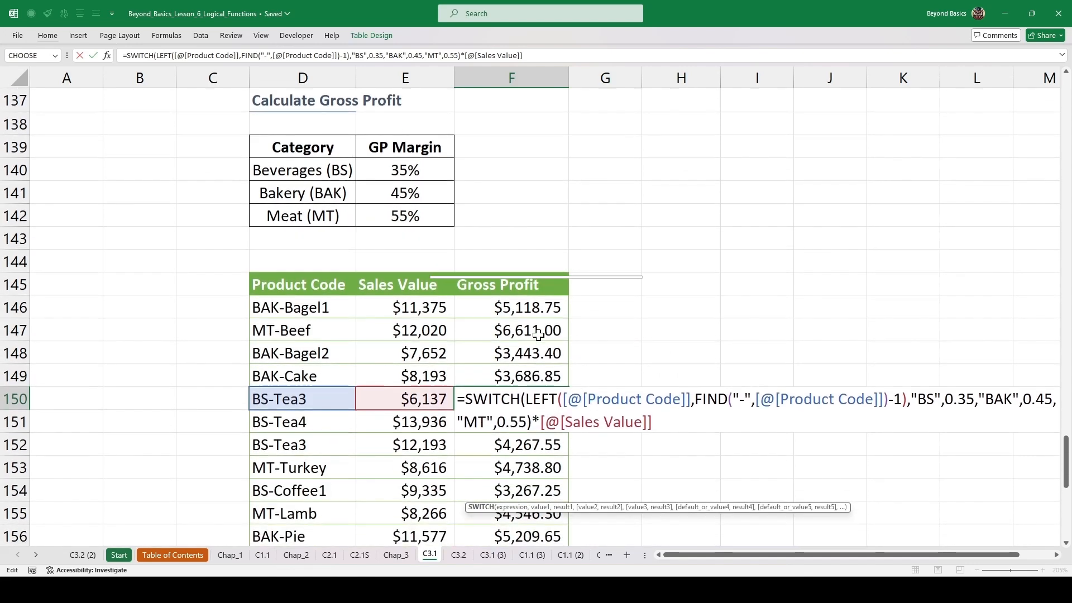
scroll(538, 336, down, 2)
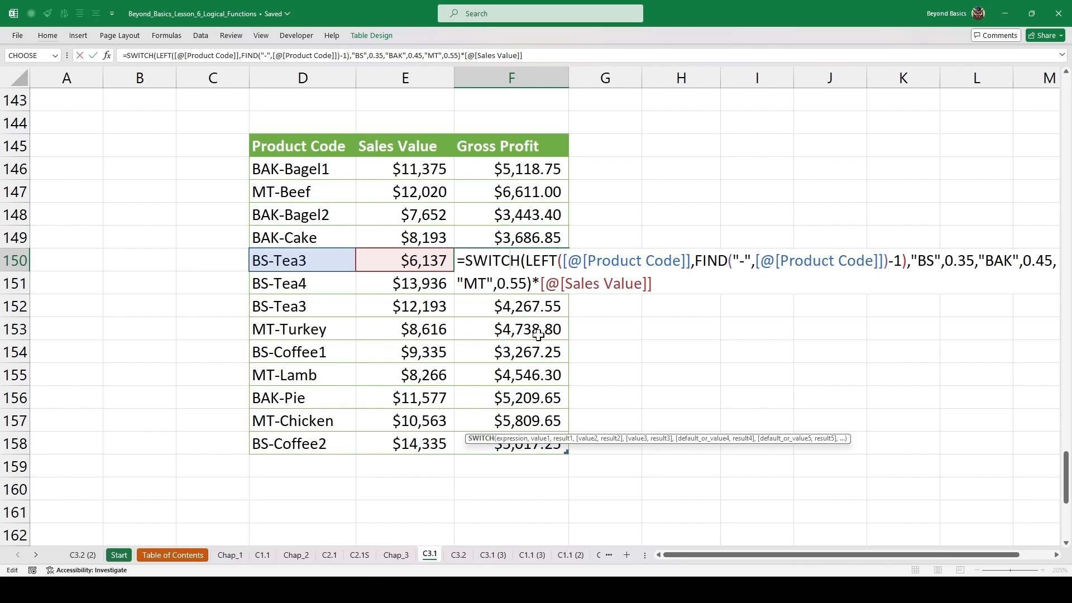
key(ctrl+Return)
Step: Go to the C3.2 worksheet with the Standardizing Pay Formats table
scroll(408, 307, down, 6)
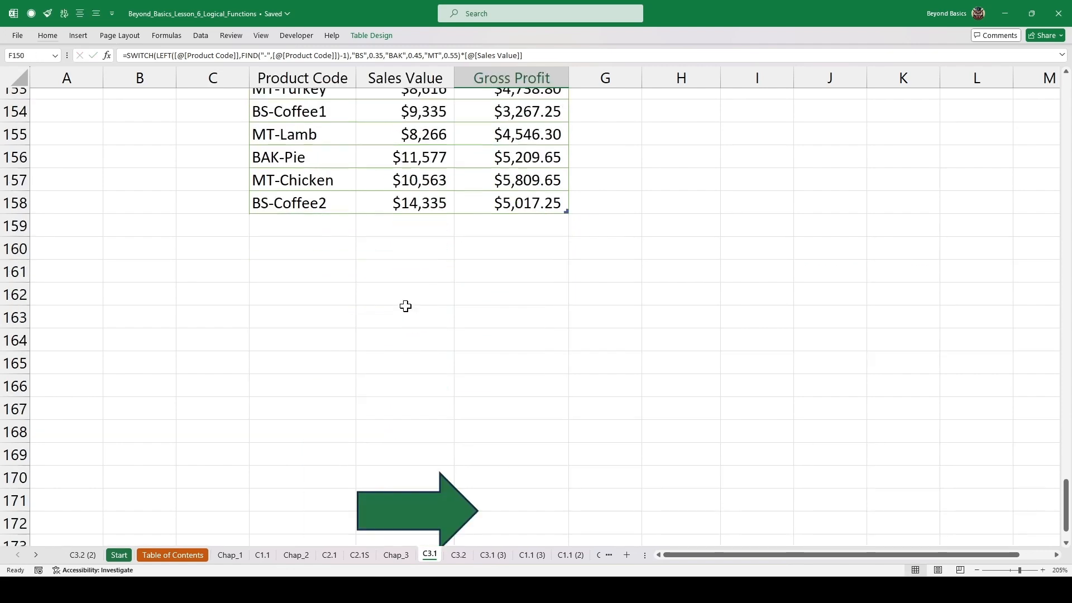
click(421, 352)
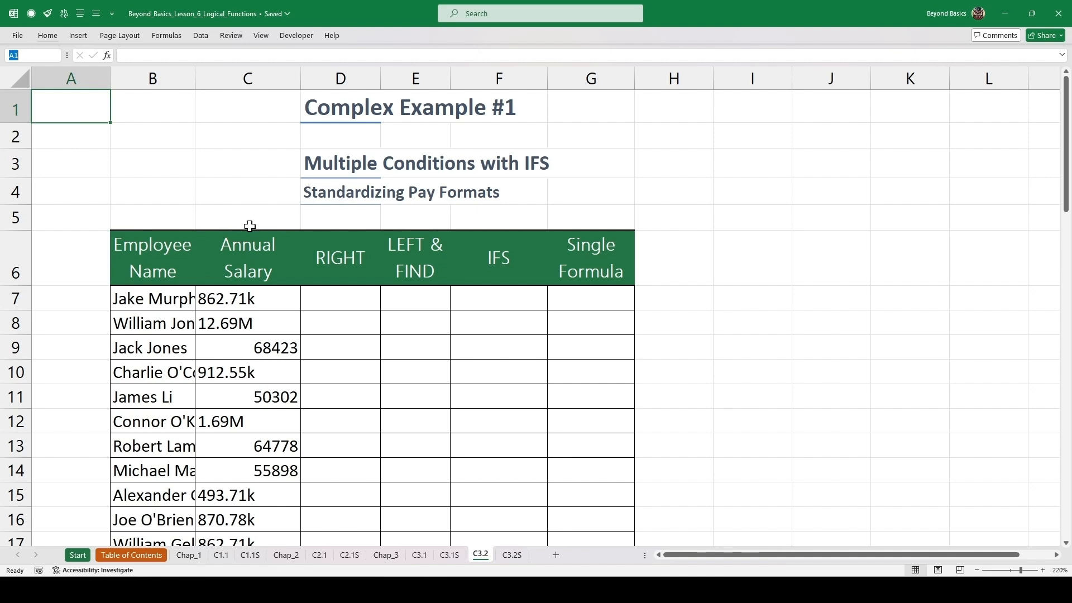
scroll(250, 226, down, 1)
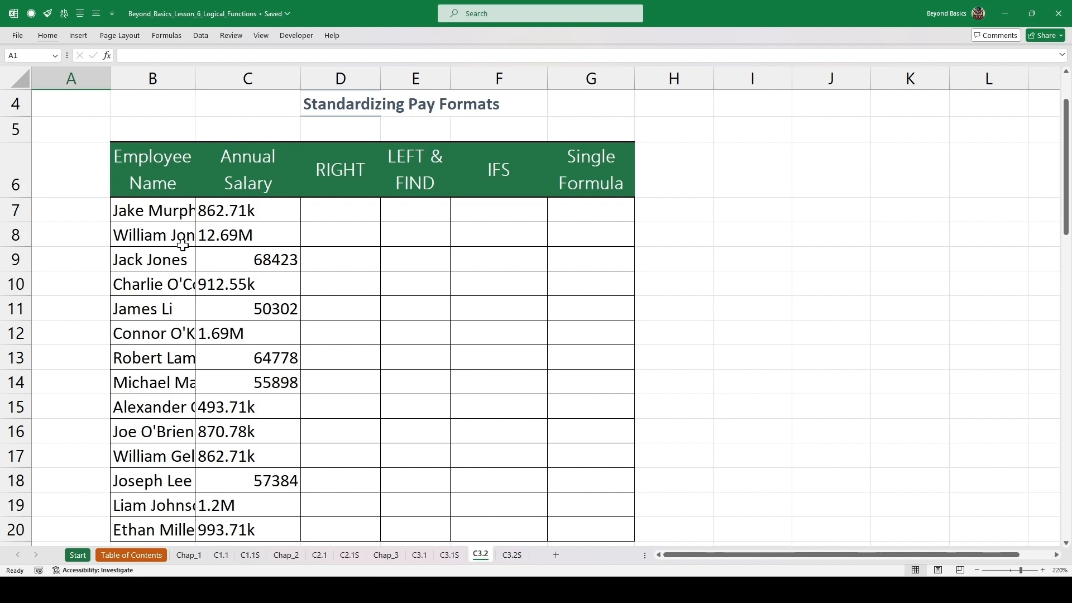
Step: Examine the mixed k, M and plain-number formats in the Annual Salary column
drag(247, 234, 240, 304)
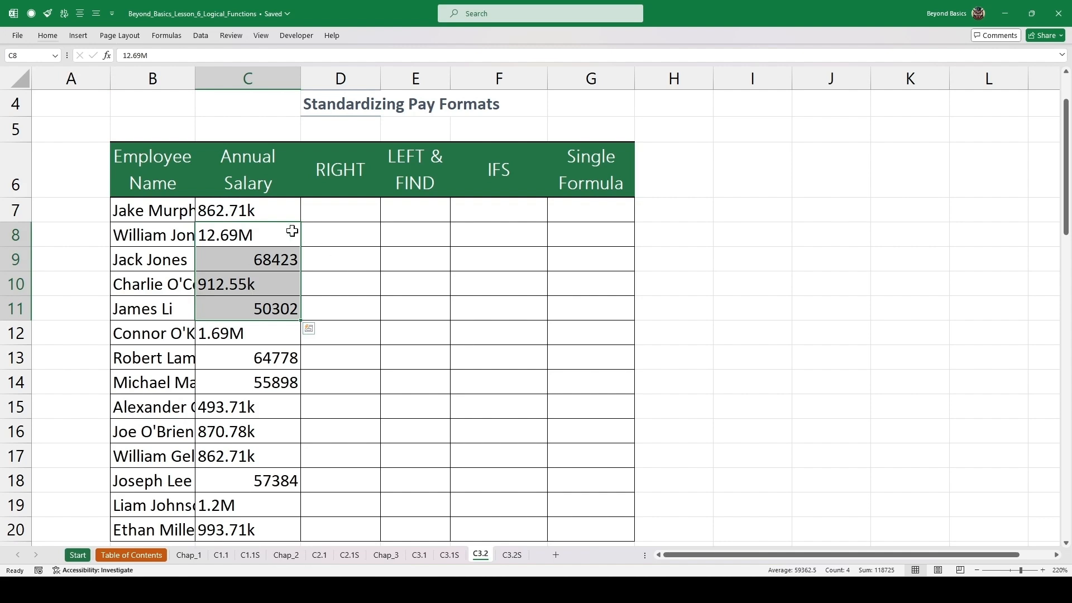
drag(260, 213, 252, 379)
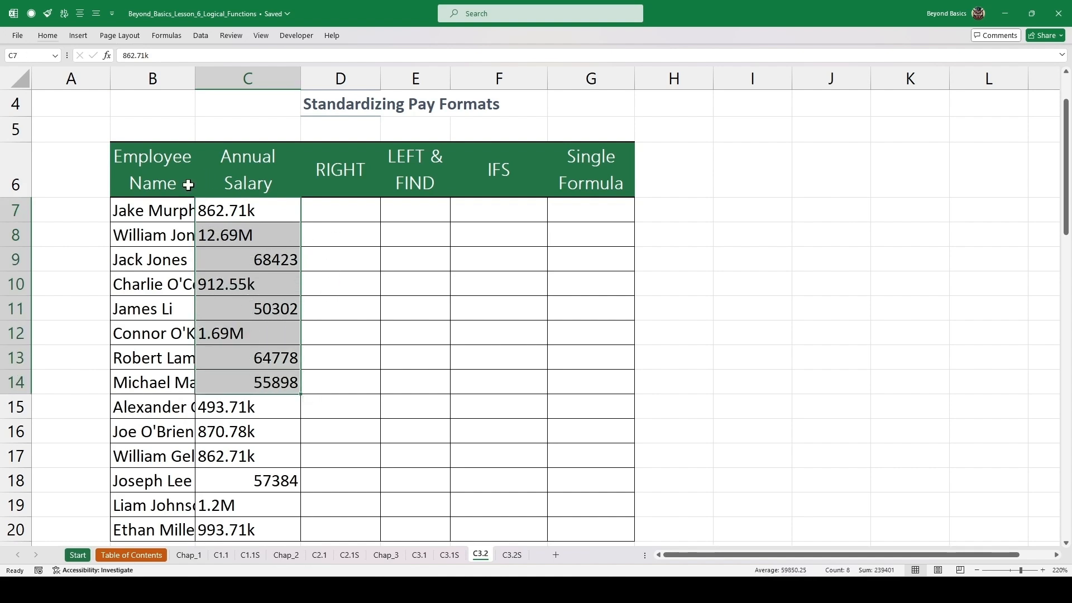
drag(151, 210, 251, 210)
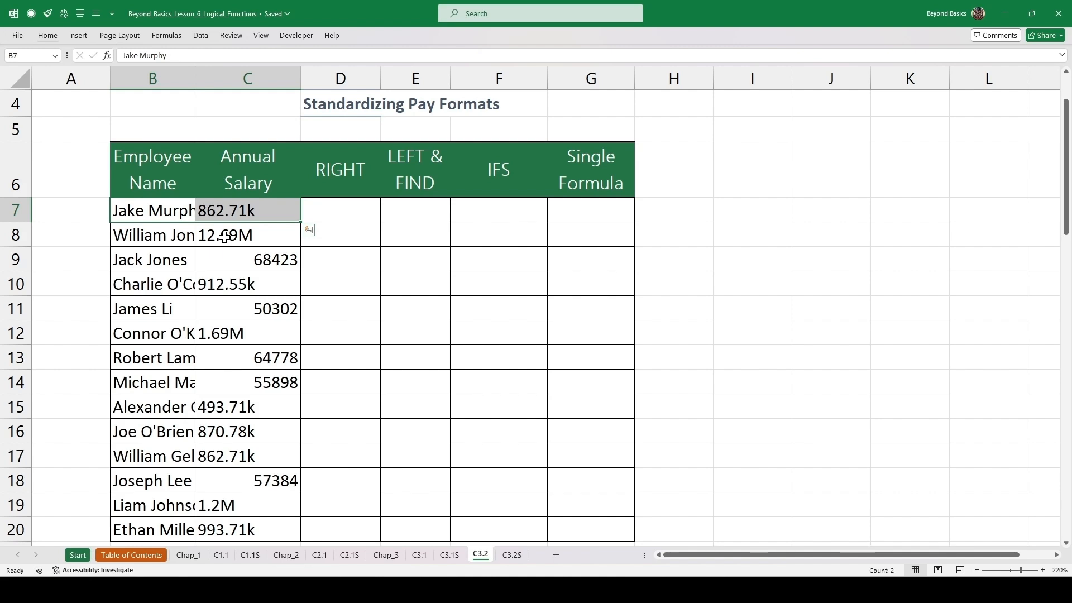
click(267, 312)
click(276, 256)
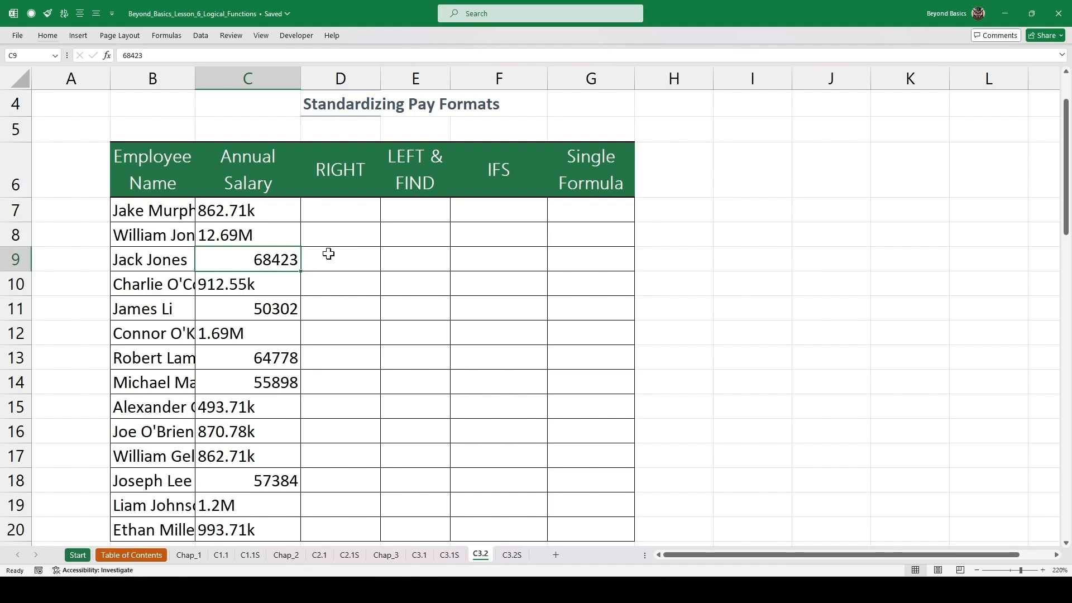
Step: Enter =RIGHT(C7,1) in D7 to extract the last salary character and fill it down the RIGHT column
click(336, 214)
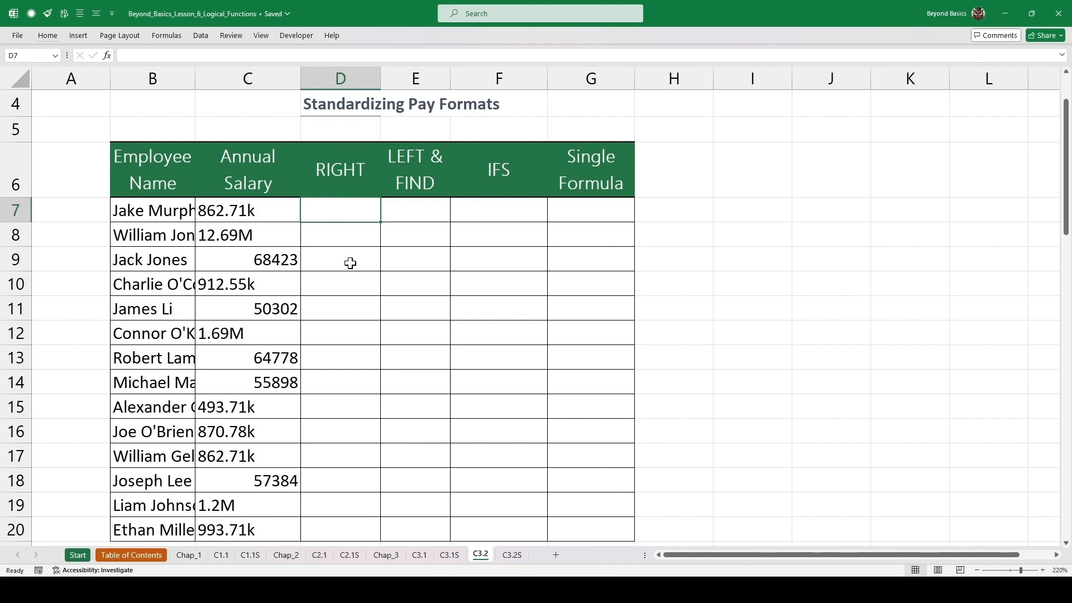
text(=)
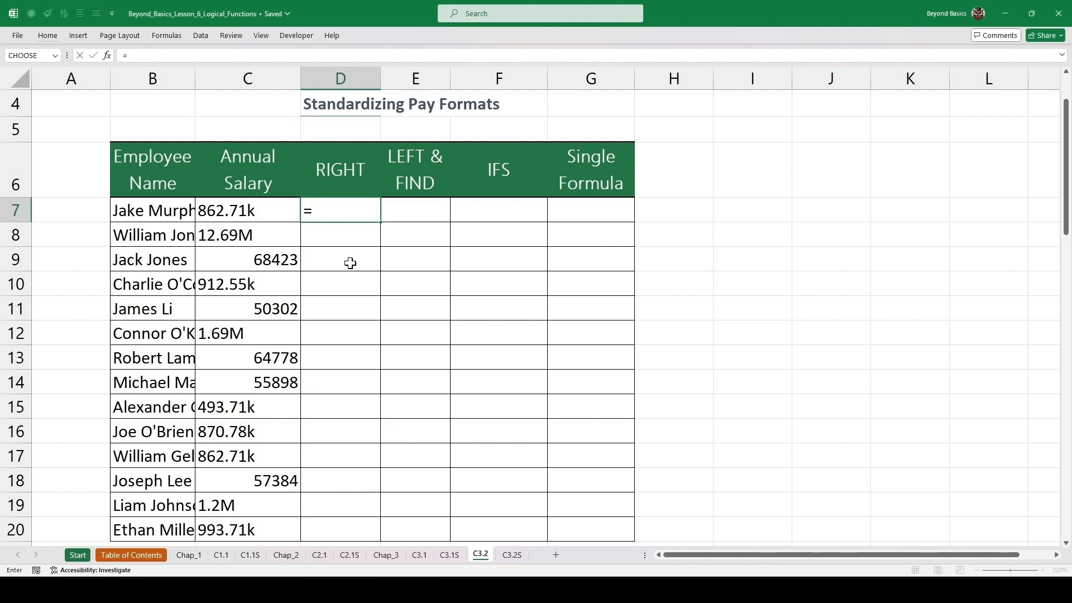
text(RIGHT()
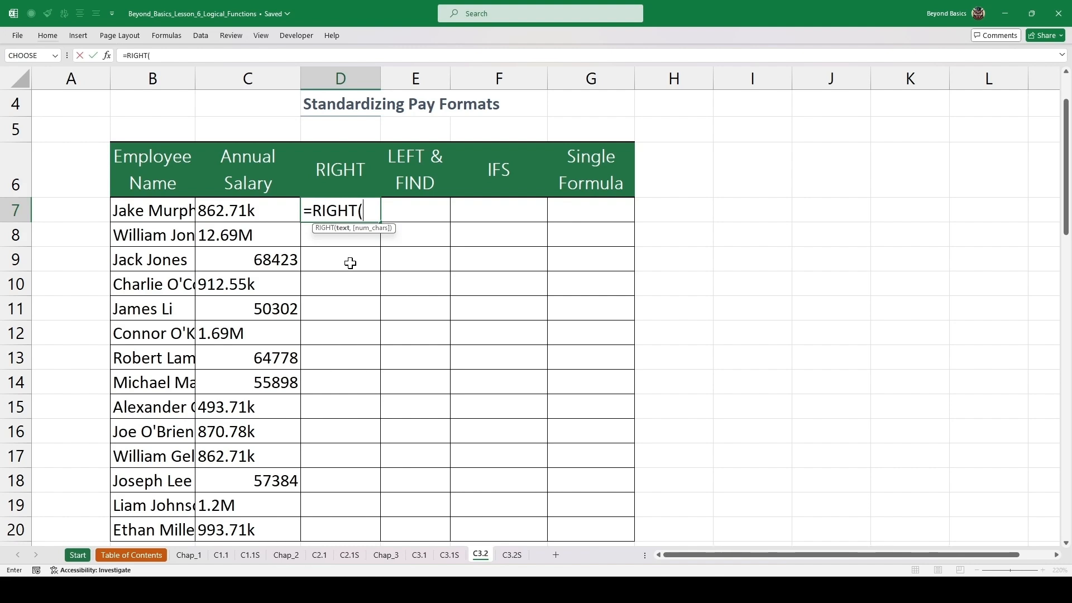
click(250, 208)
text(,)
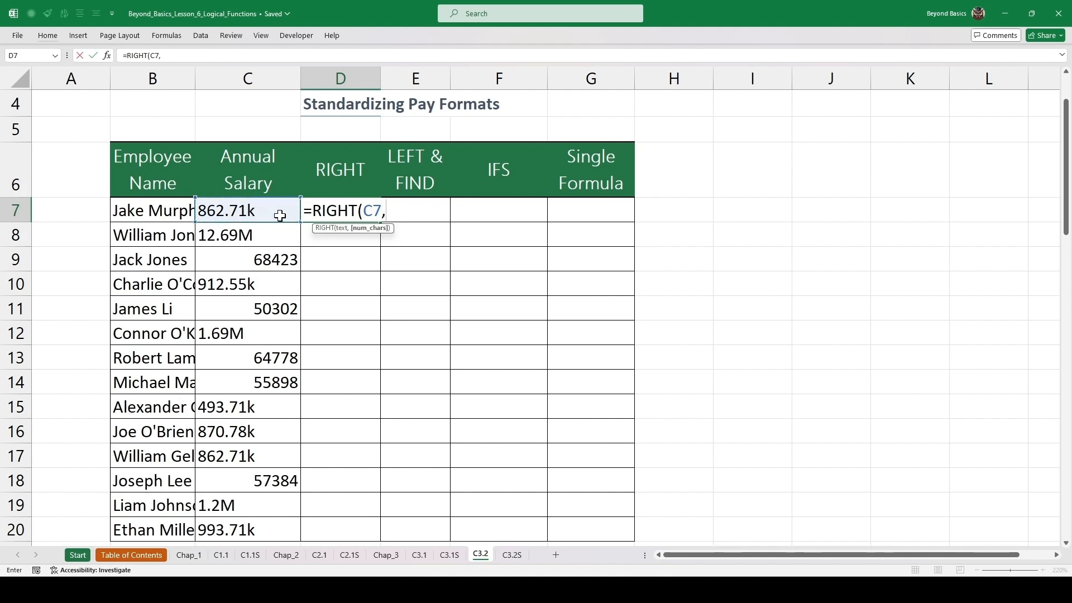
text(1)
key(ctrl+Return)
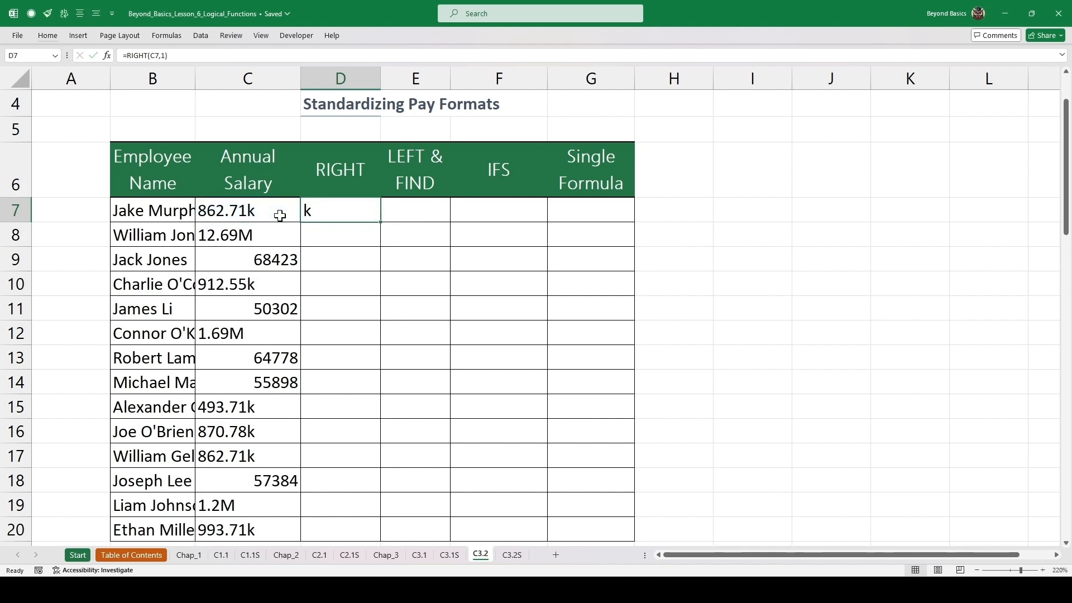
double_click(381, 222)
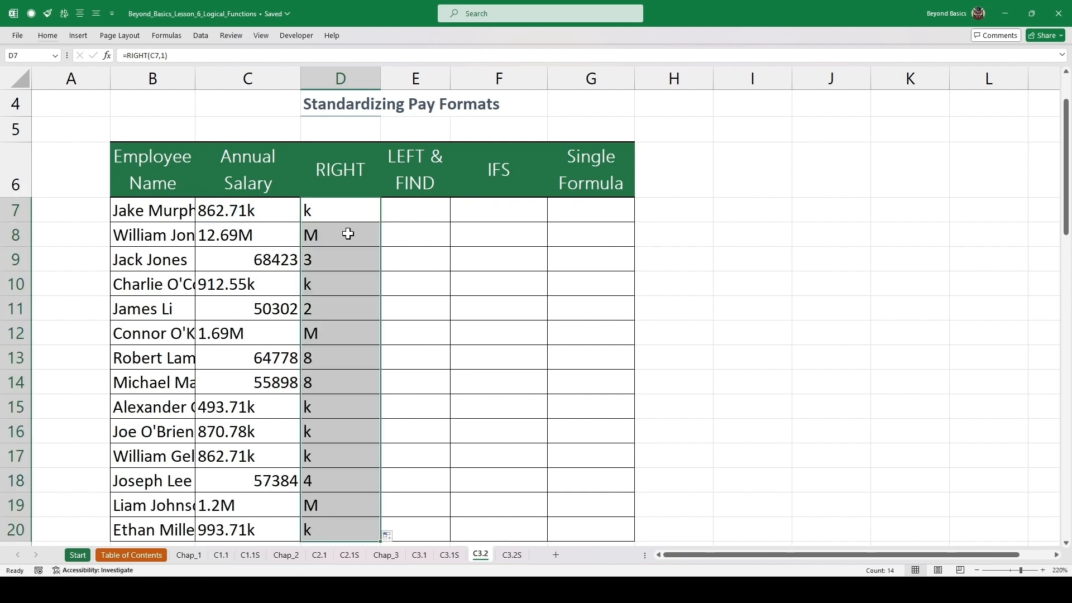
click(352, 213)
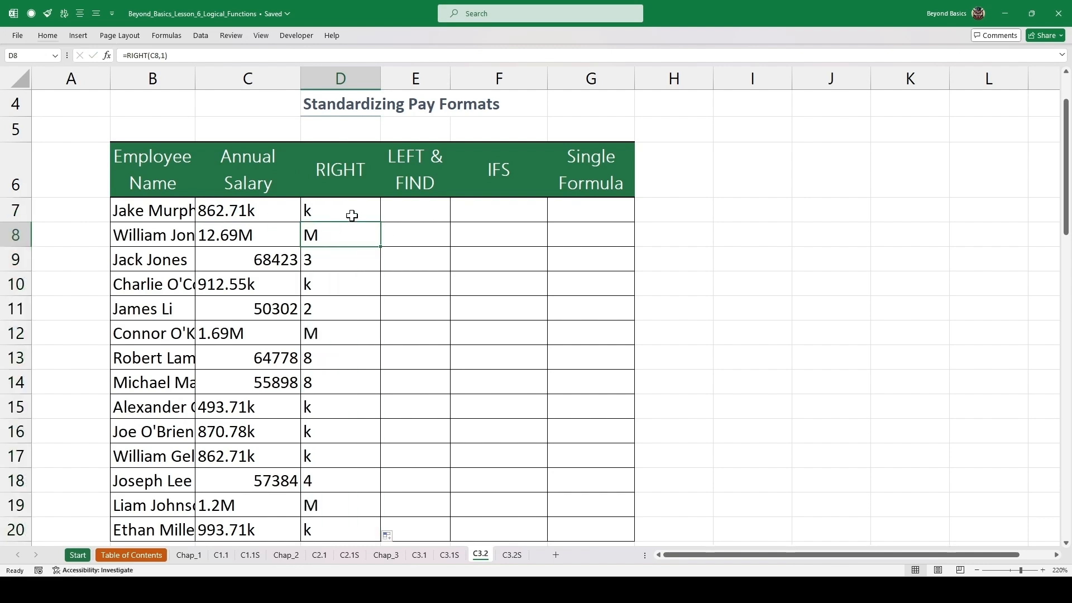
Step: Copy the RIGHT(C7,1) expression from the formula in D7, leaving out the equals sign and keeping the cell unedited
click(402, 208)
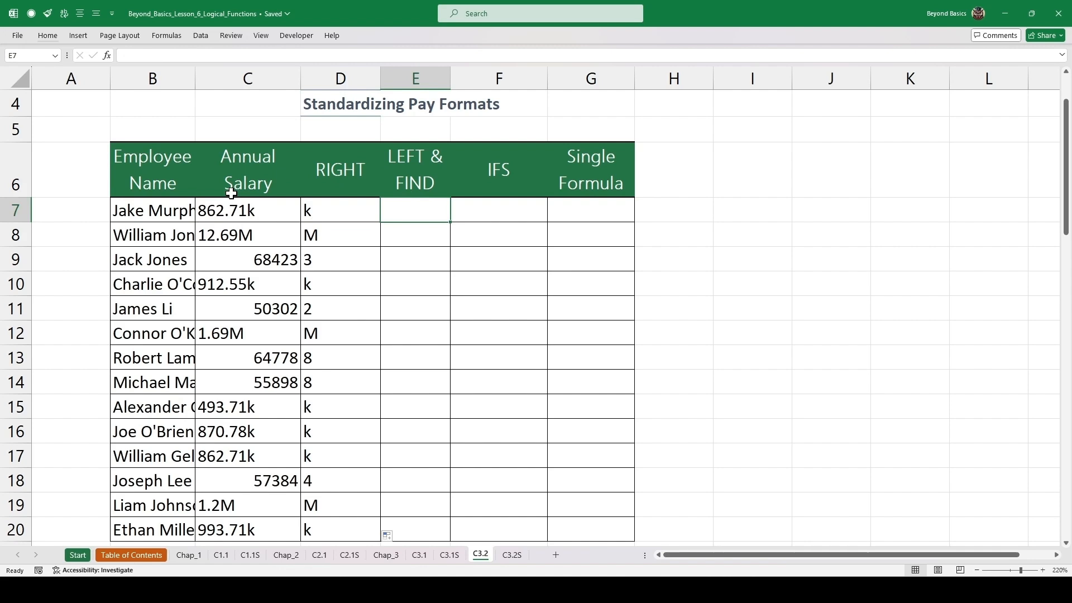
double_click(342, 211)
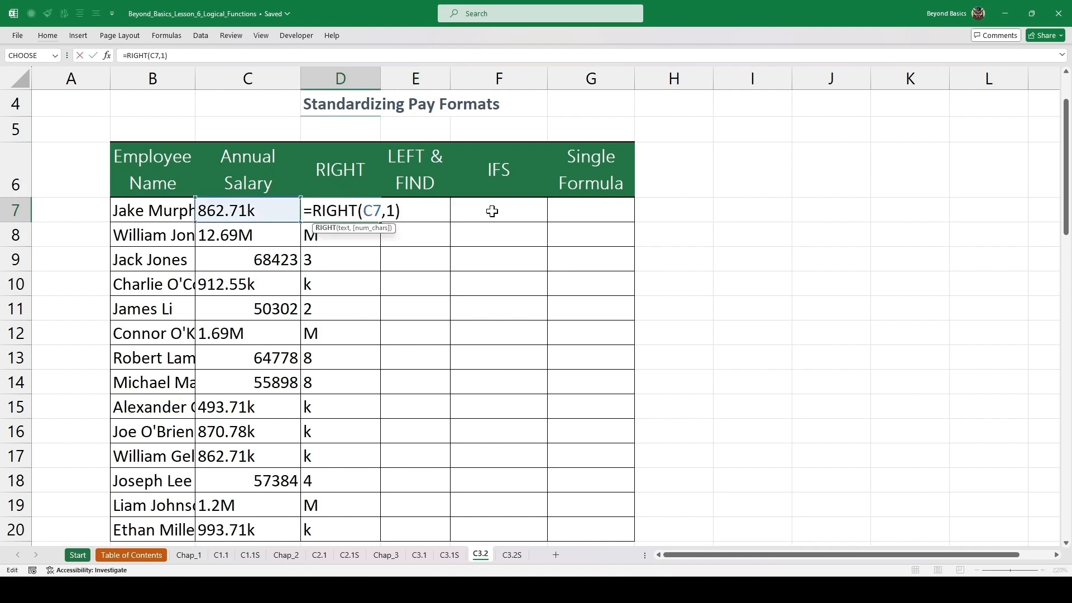
drag(413, 211, 315, 215)
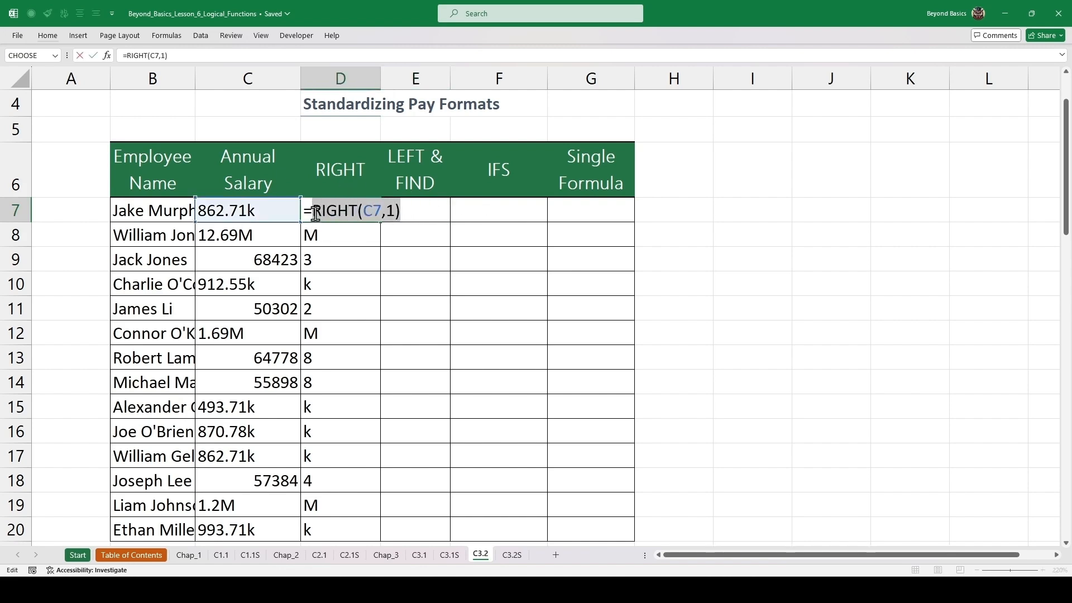
key(Escape)
Step: Enter =LEFT(C7,FIND(RIGHT(C7,1),C7)-1) in E7 to extract the salary text before its last character, reusing the copied RIGHT expression
click(422, 210)
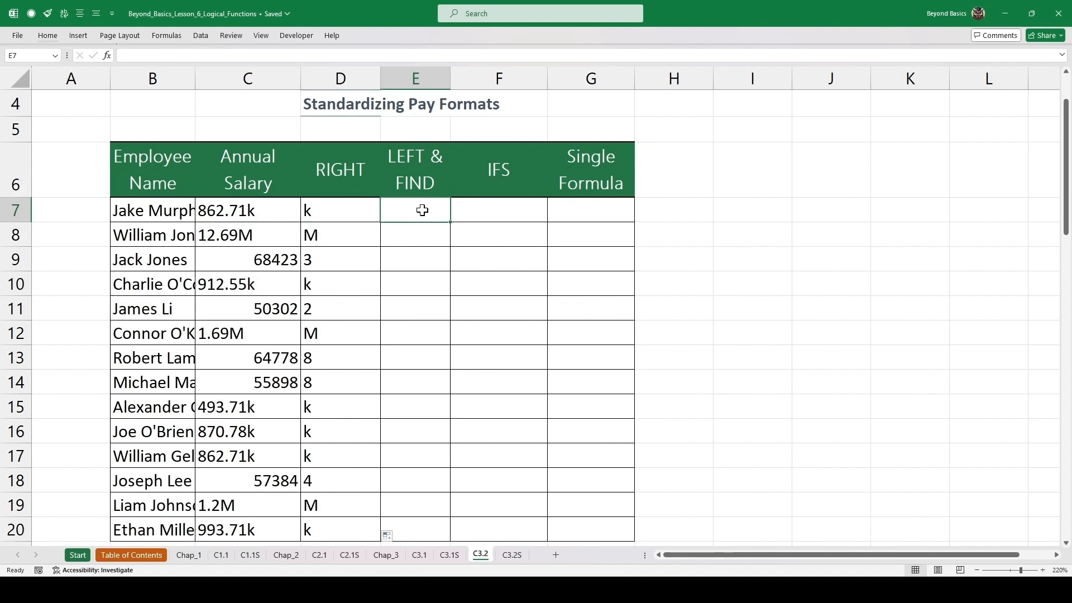
text(=)
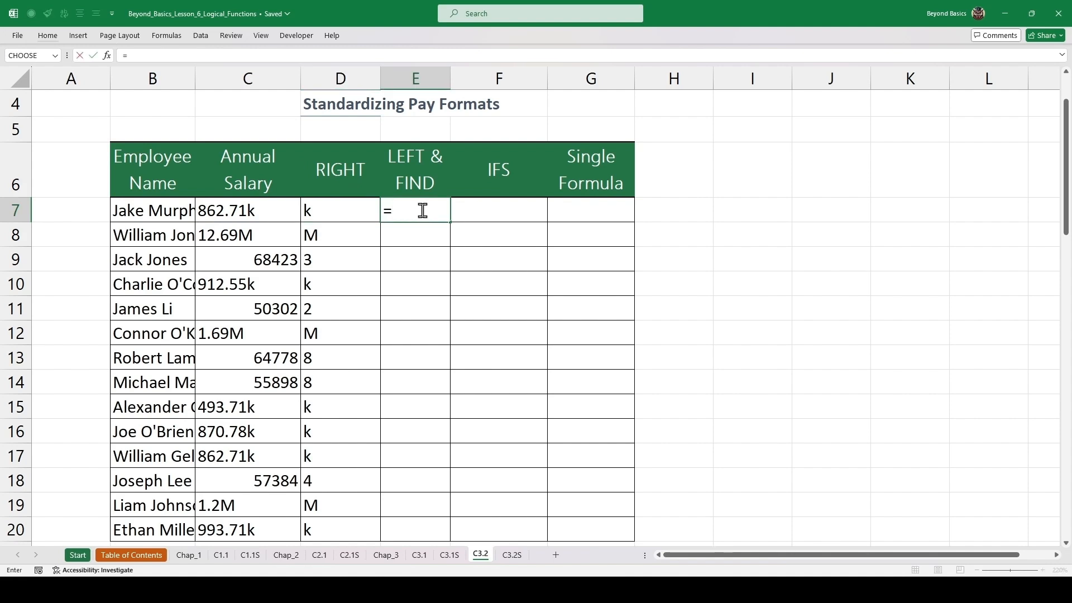
text(LEFT)
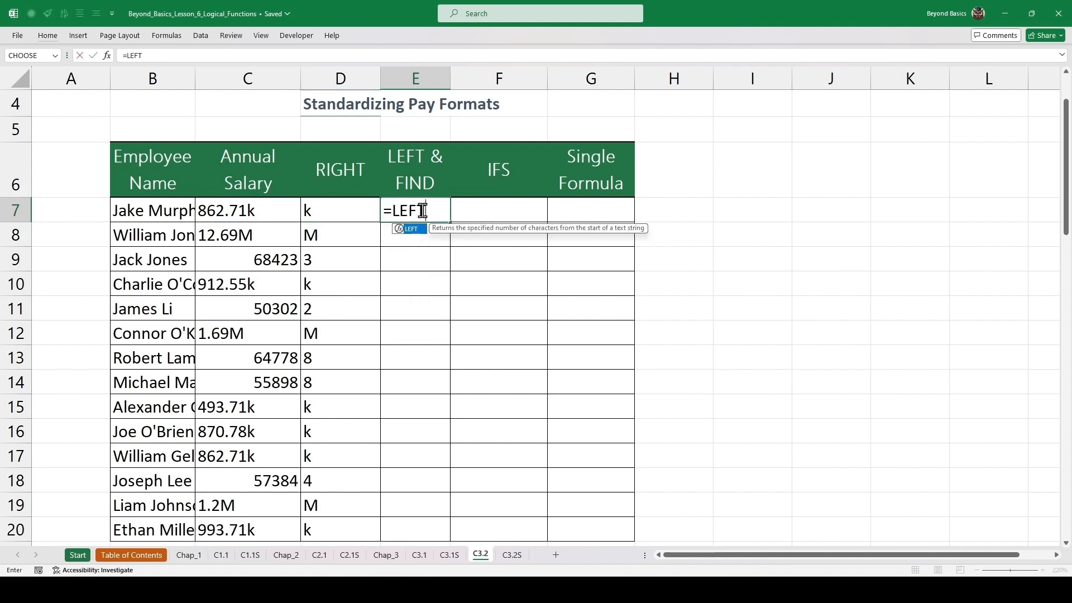
text(()
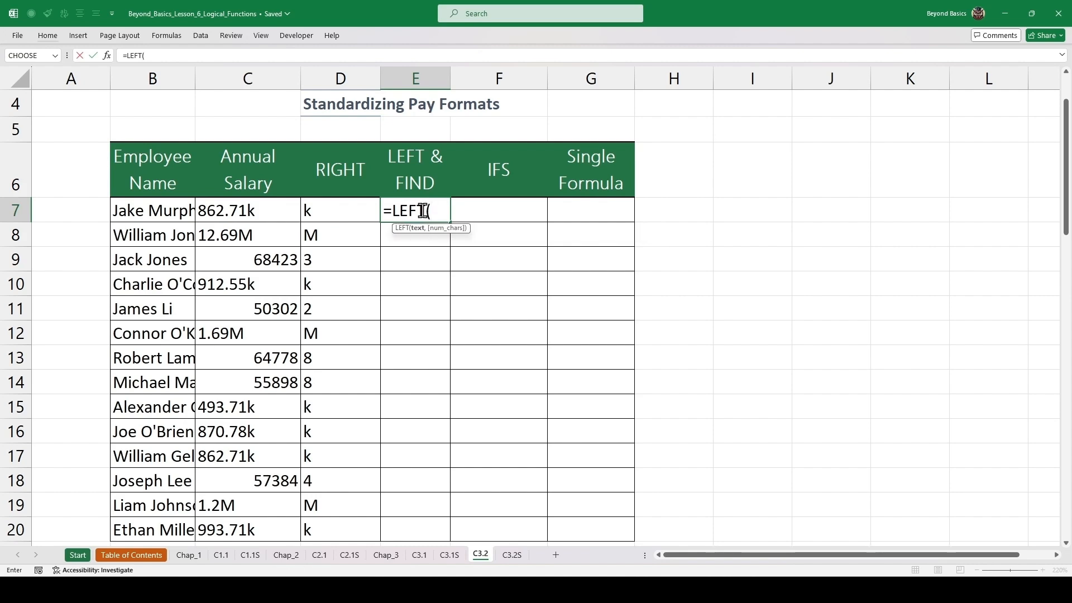
click(259, 212)
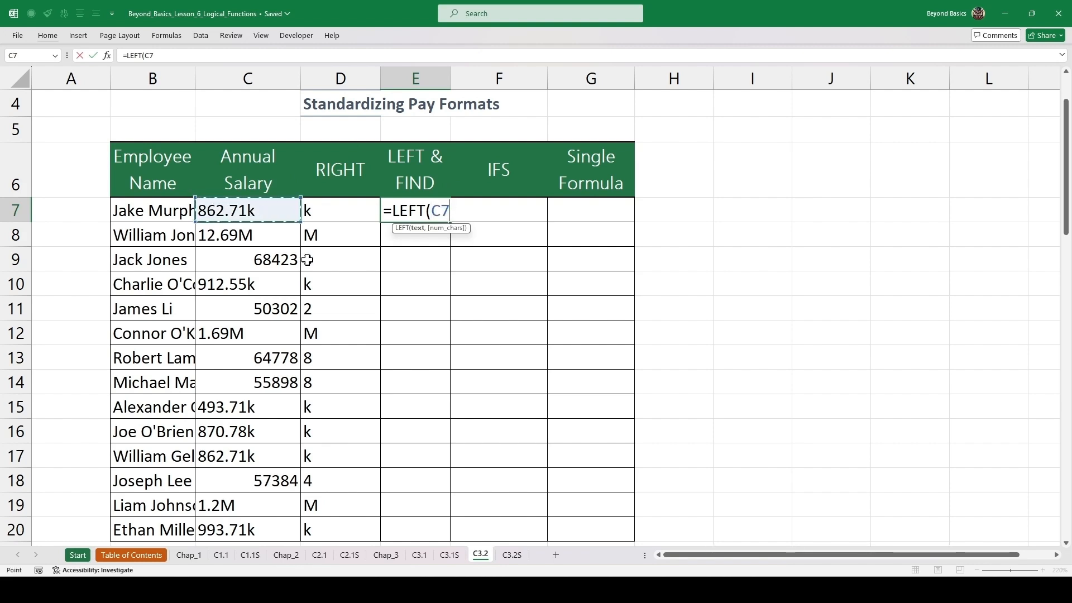
text(,)
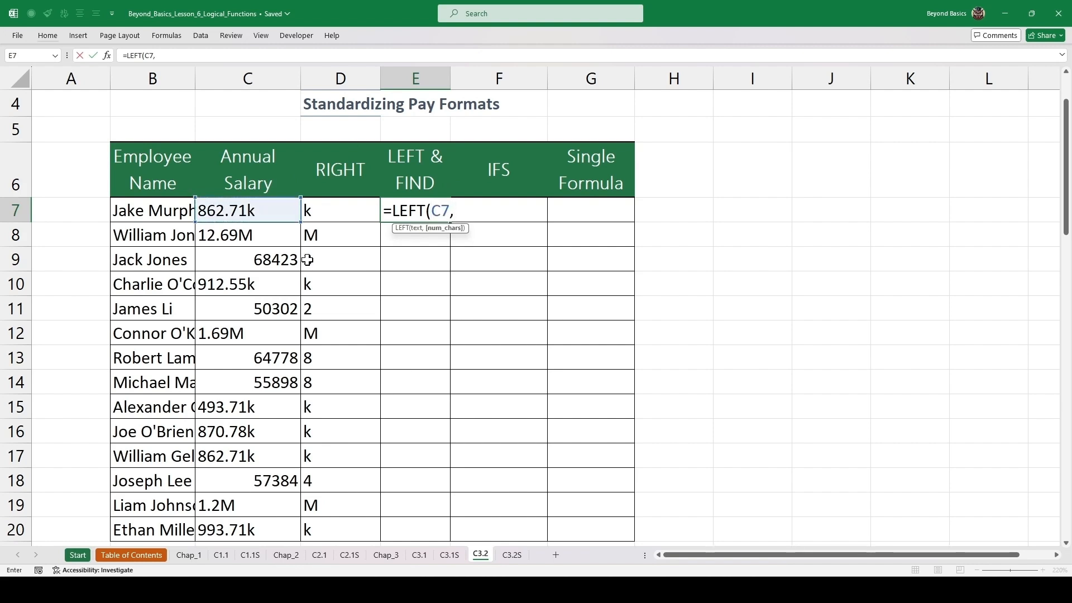
text(F)
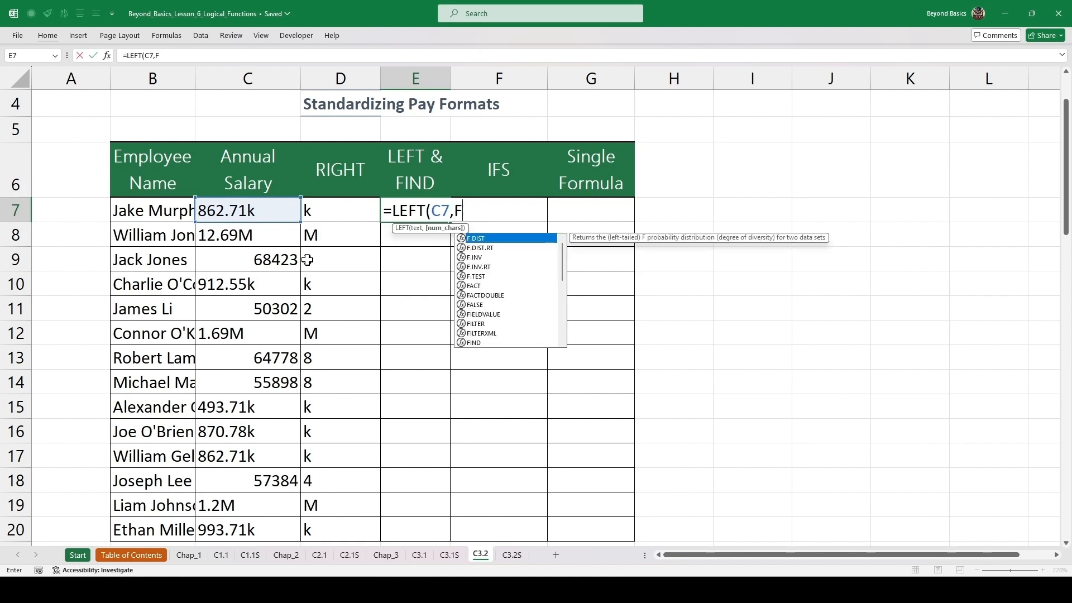
text(IND()
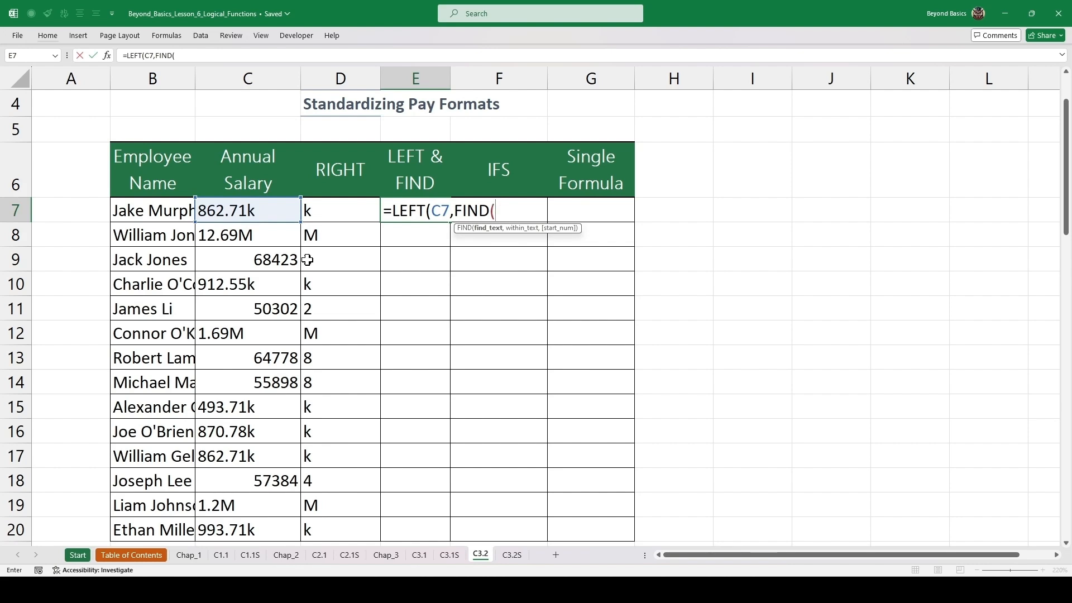
text(RIGHT(C7,1))
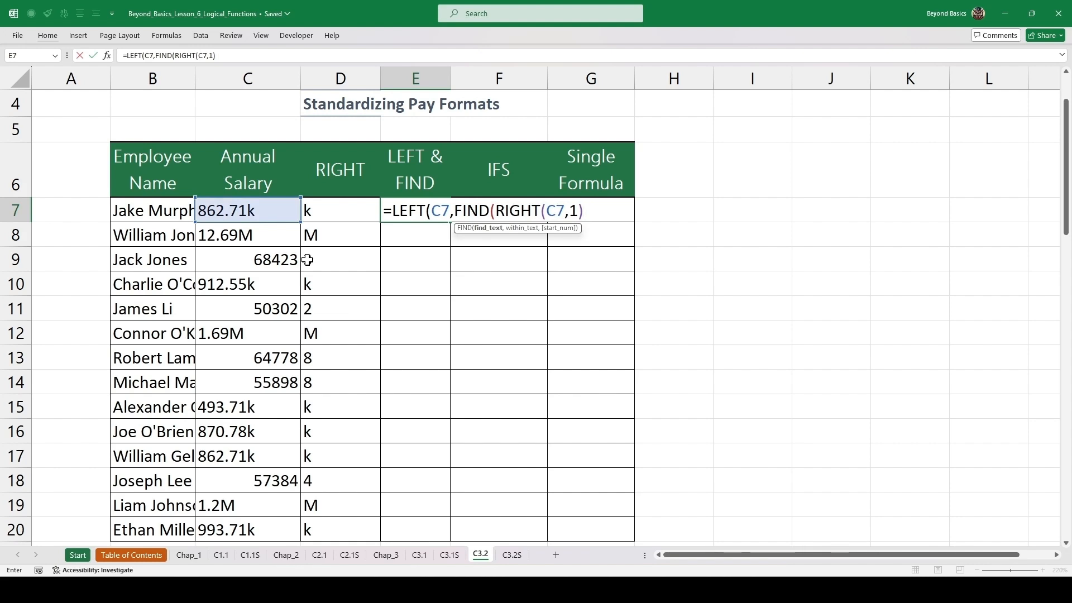
text(,)
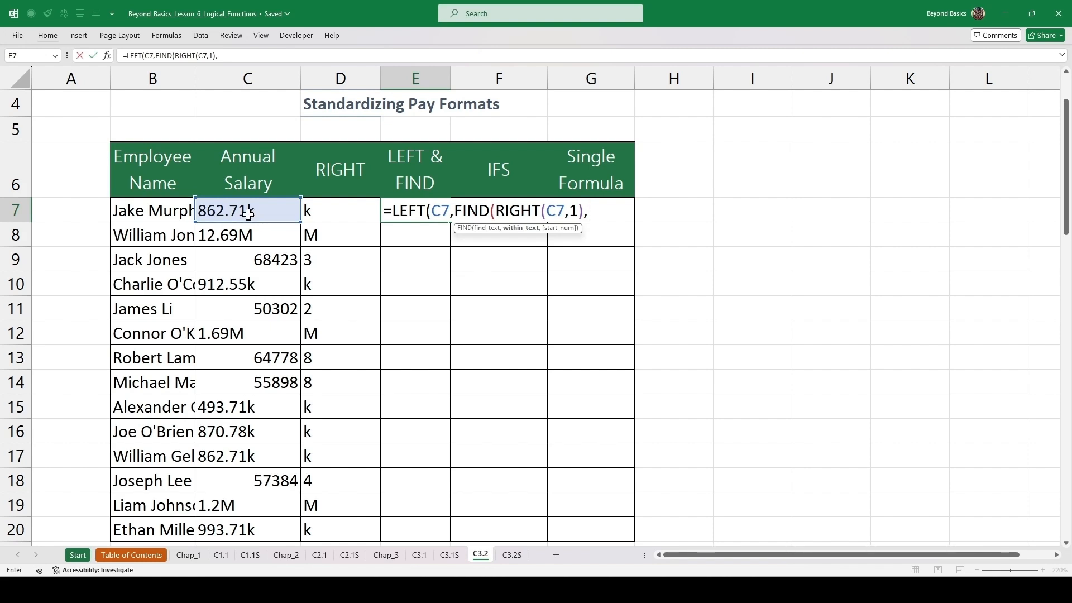
click(280, 213)
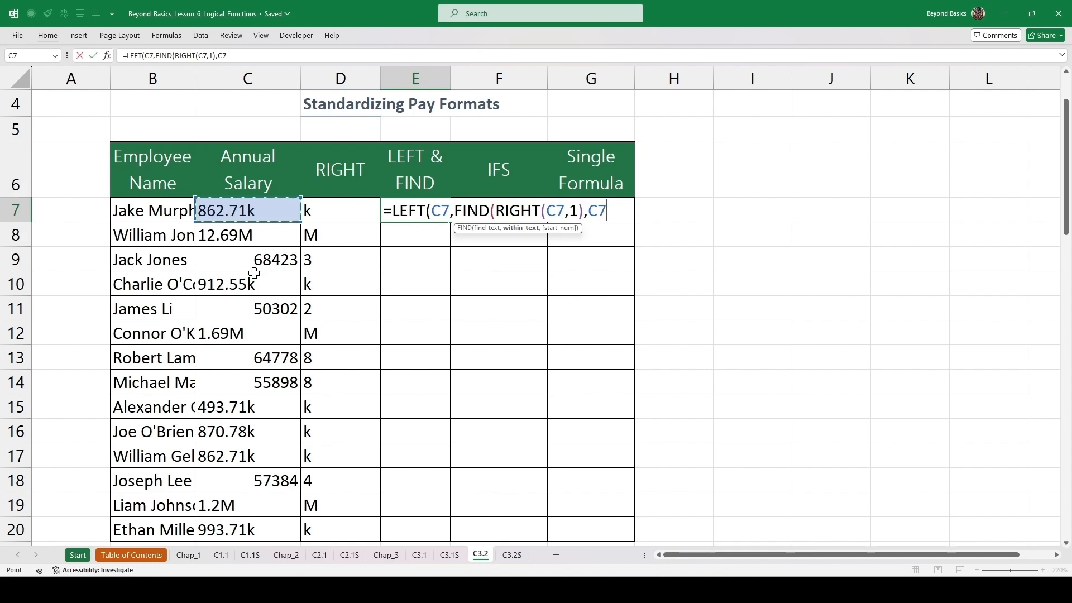
text())
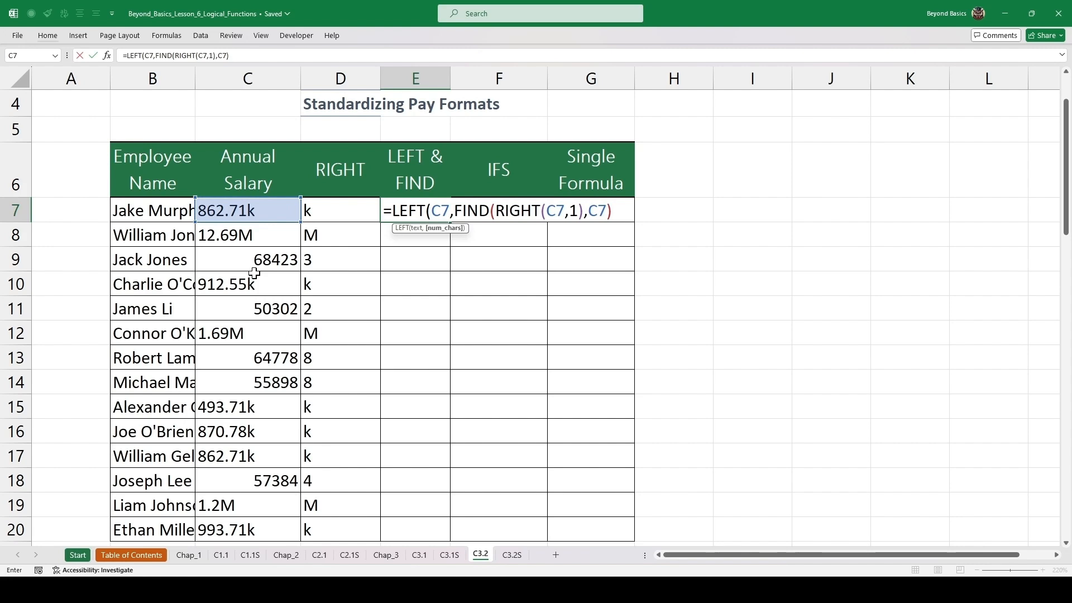
text(-1))
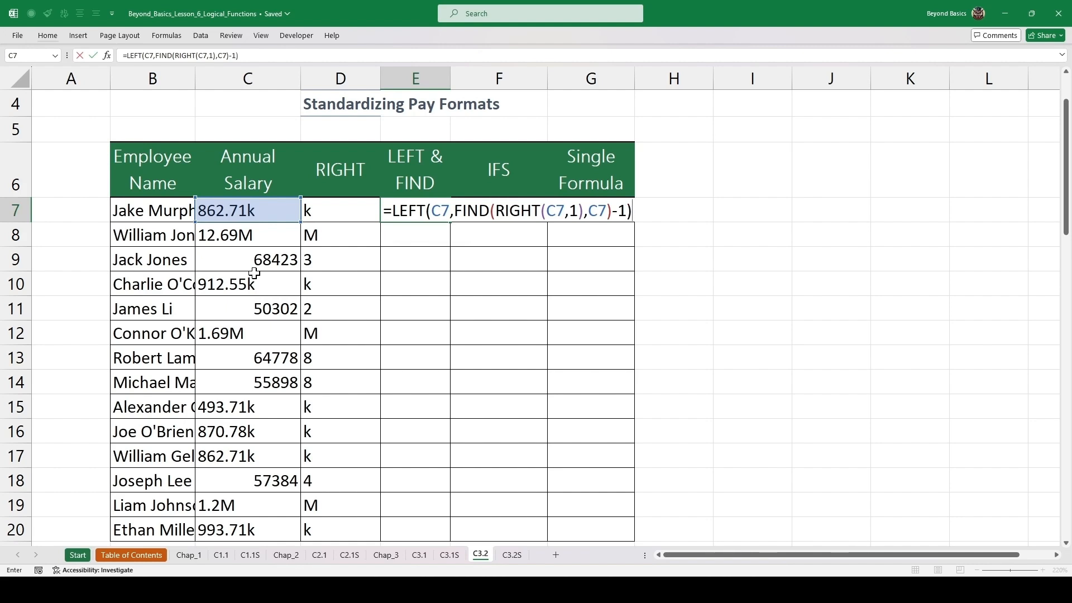
key(ctrl+Return)
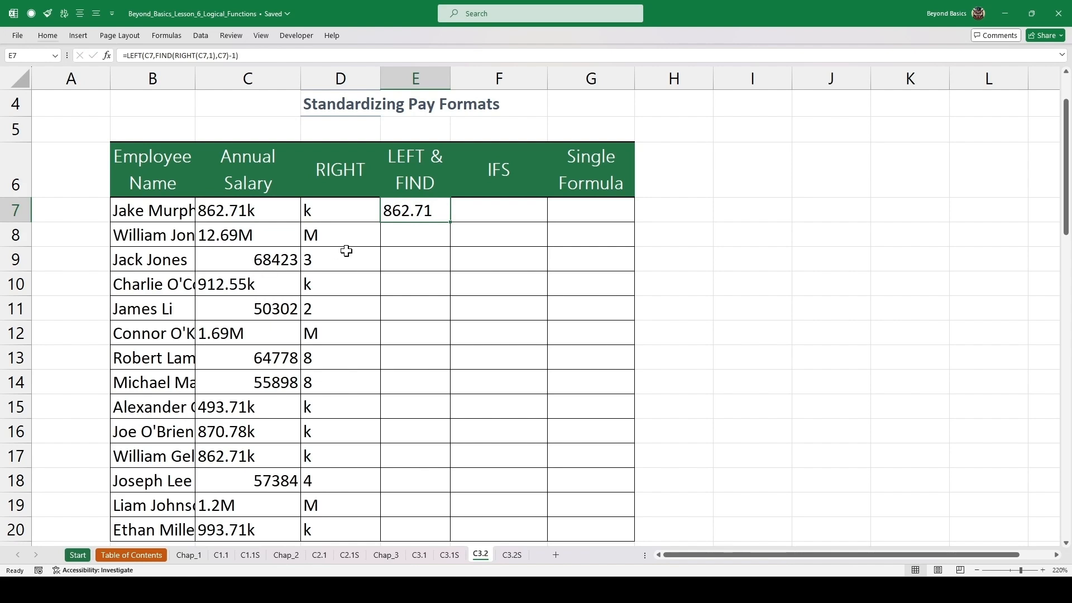
Step: Fill the LEFT and FIND formula from E7 down to the last employee row
drag(453, 223, 453, 223)
double_click(452, 223)
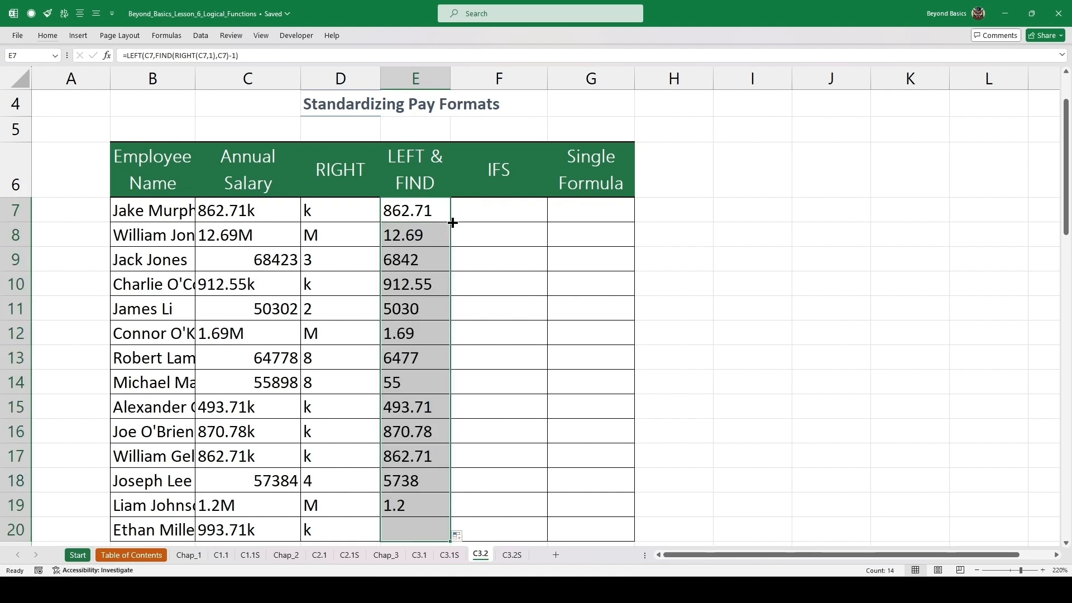
click(432, 211)
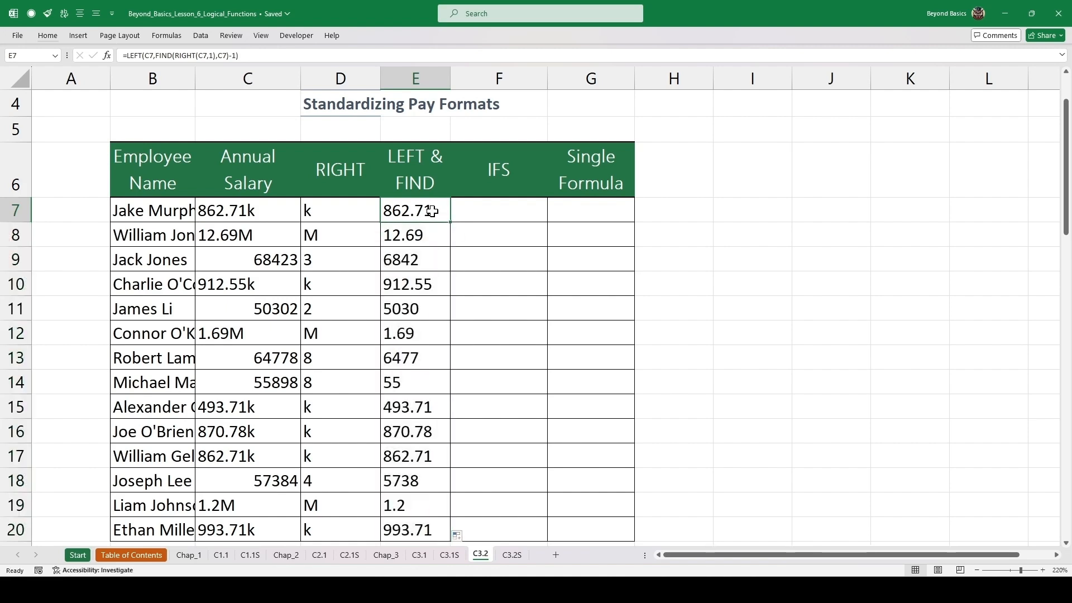
Step: Begin an IFS formula in F7 whose first condition tests D7="M" and returns E7*1000000
click(485, 210)
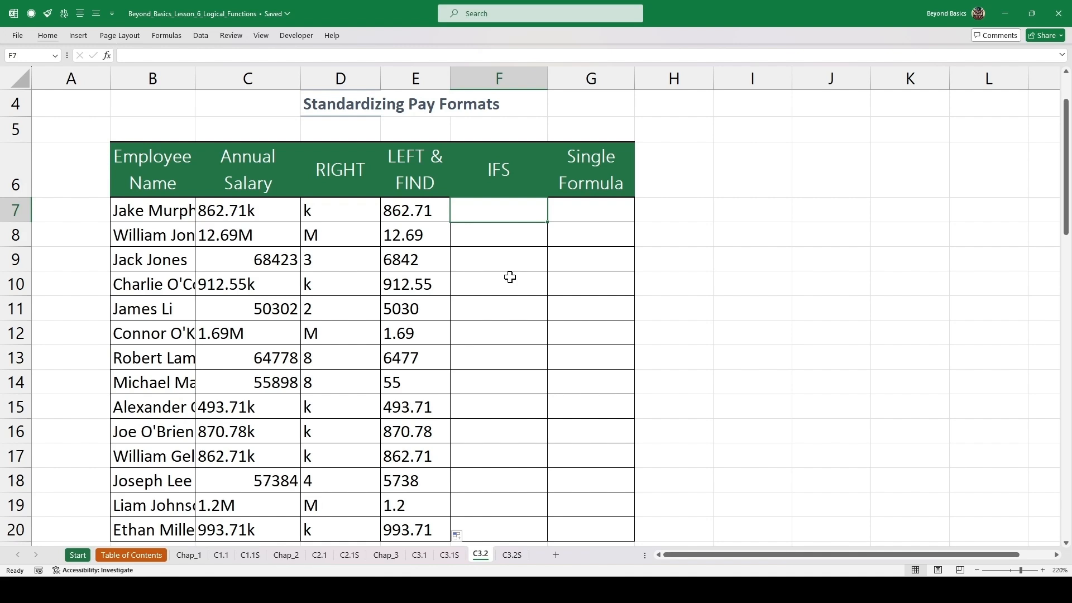
text(=)
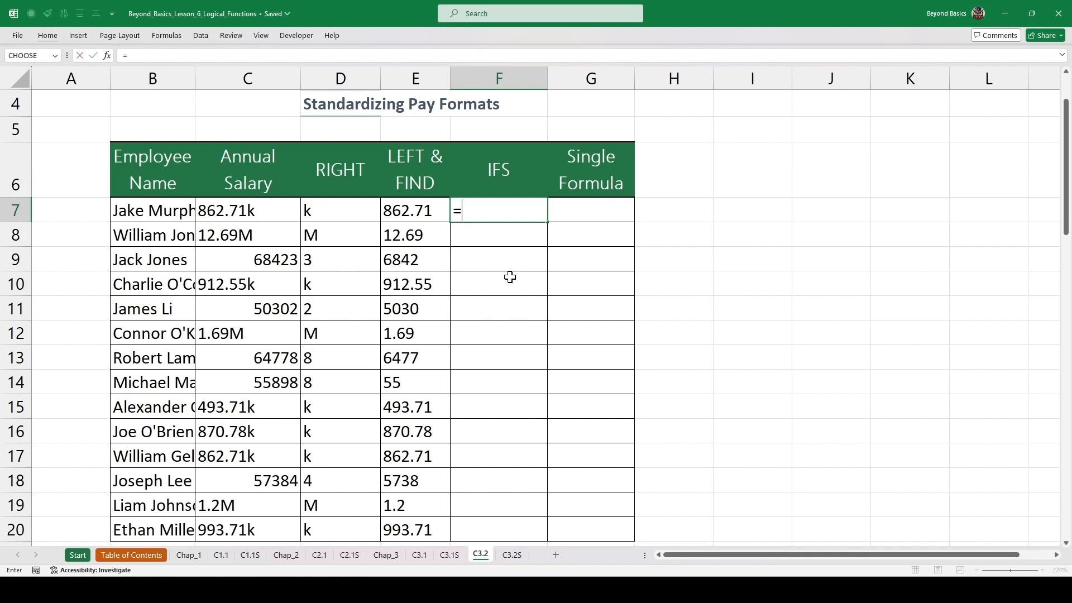
text(IFS()
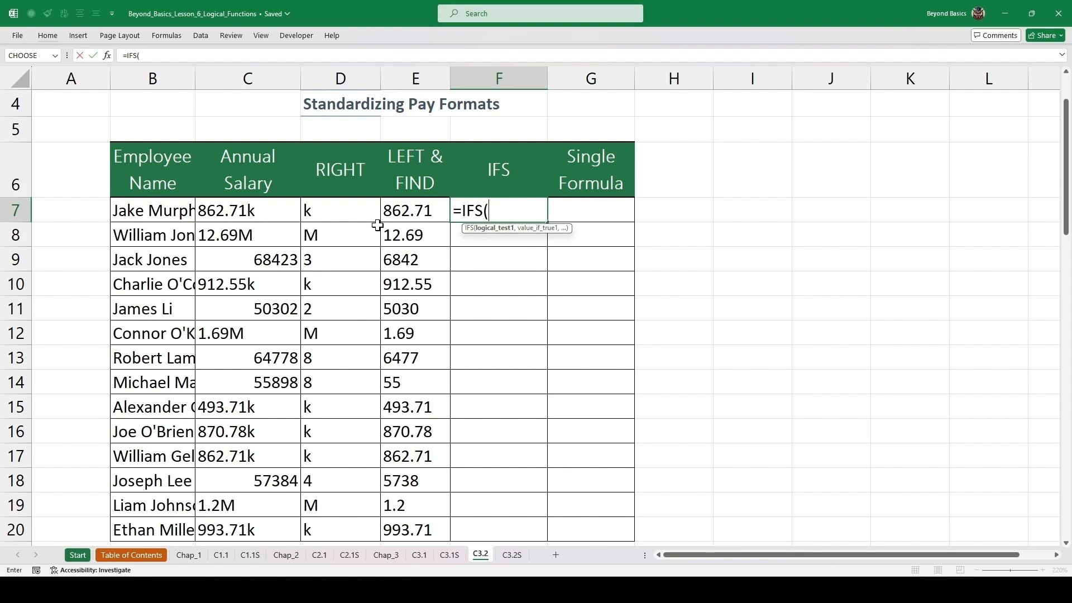
click(336, 213)
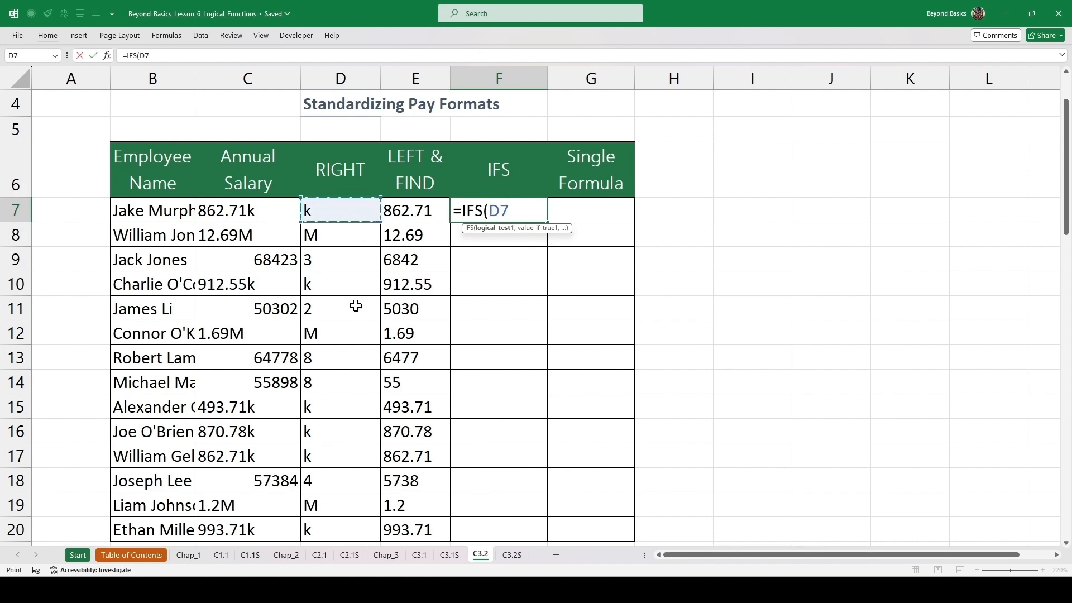
text(=)
text("M)
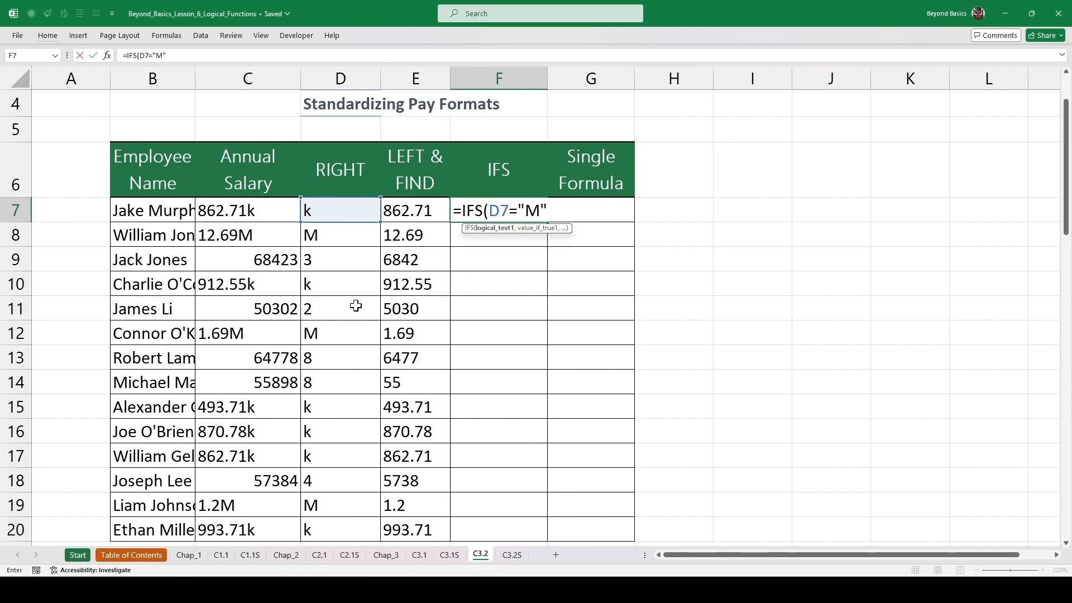
text(",)
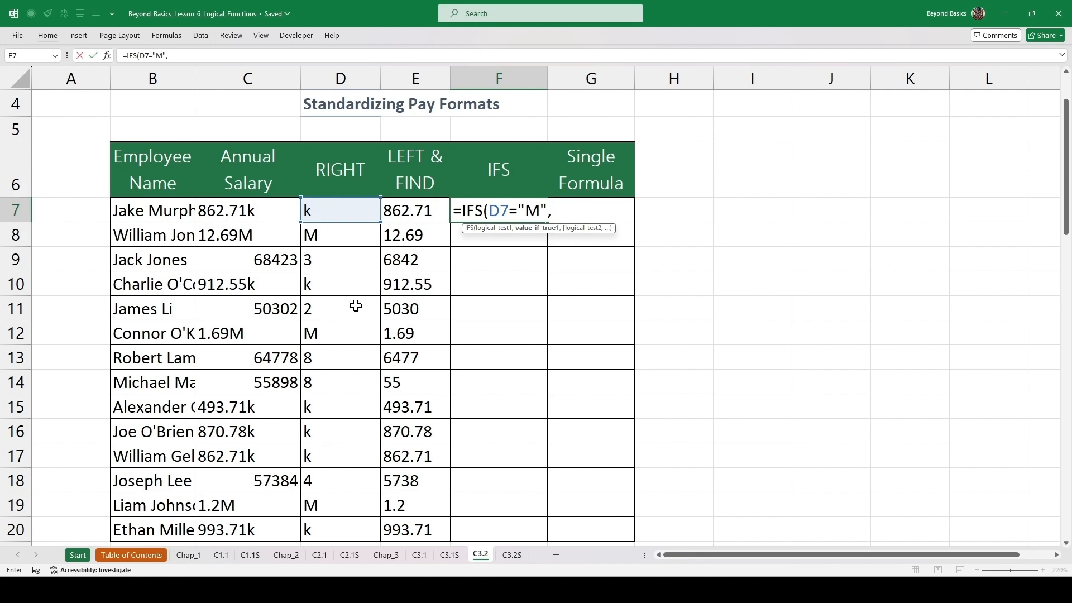
click(406, 211)
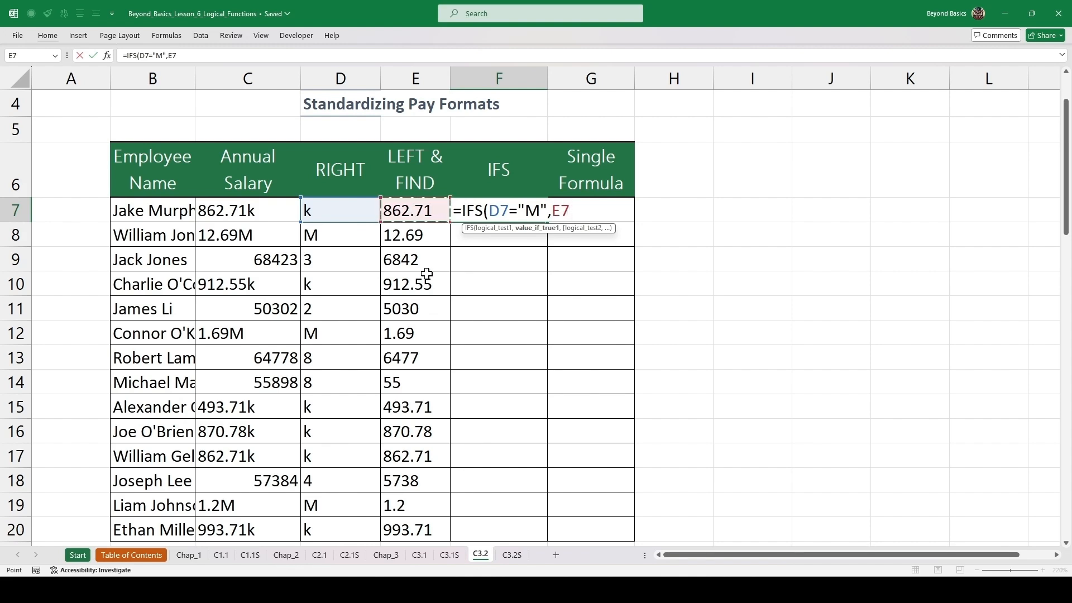
text(*1000000)
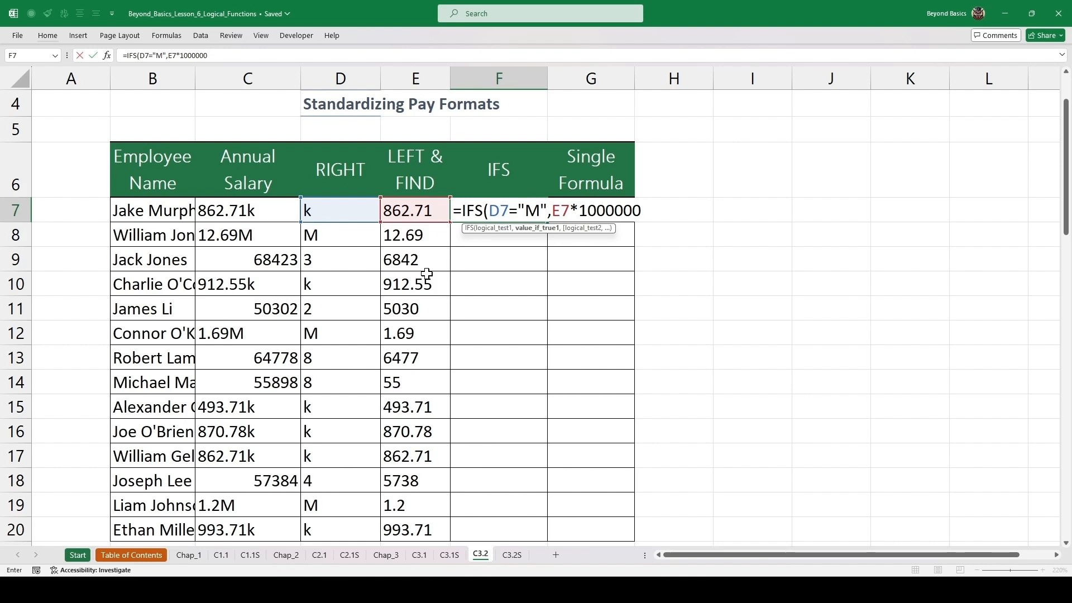
text(,)
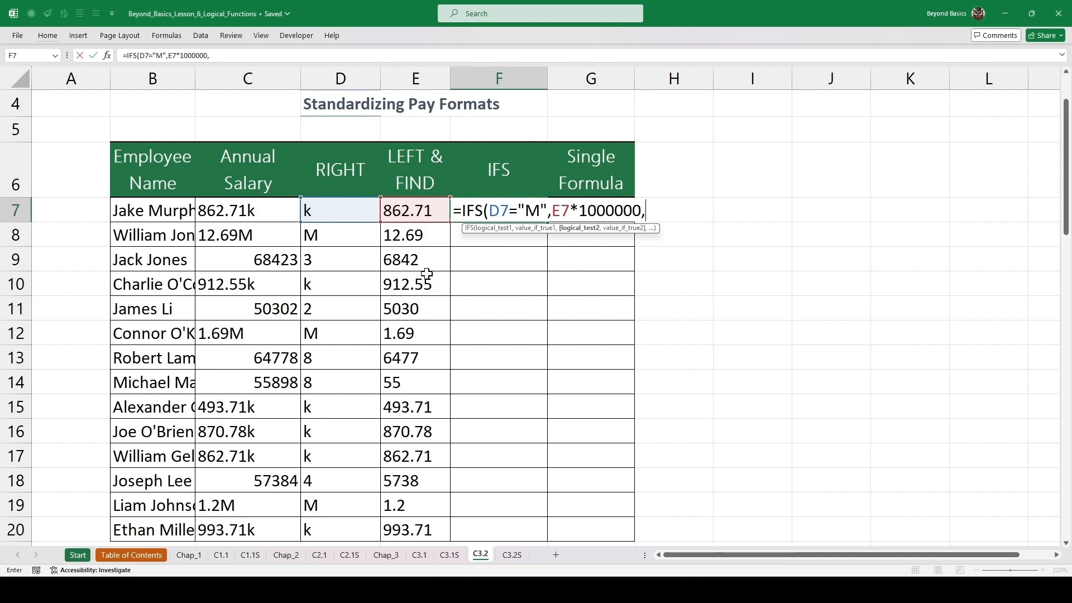
Step: Add a second IFS condition in F7 that tests D7="K" and returns E7*1000
click(349, 211)
text(=)
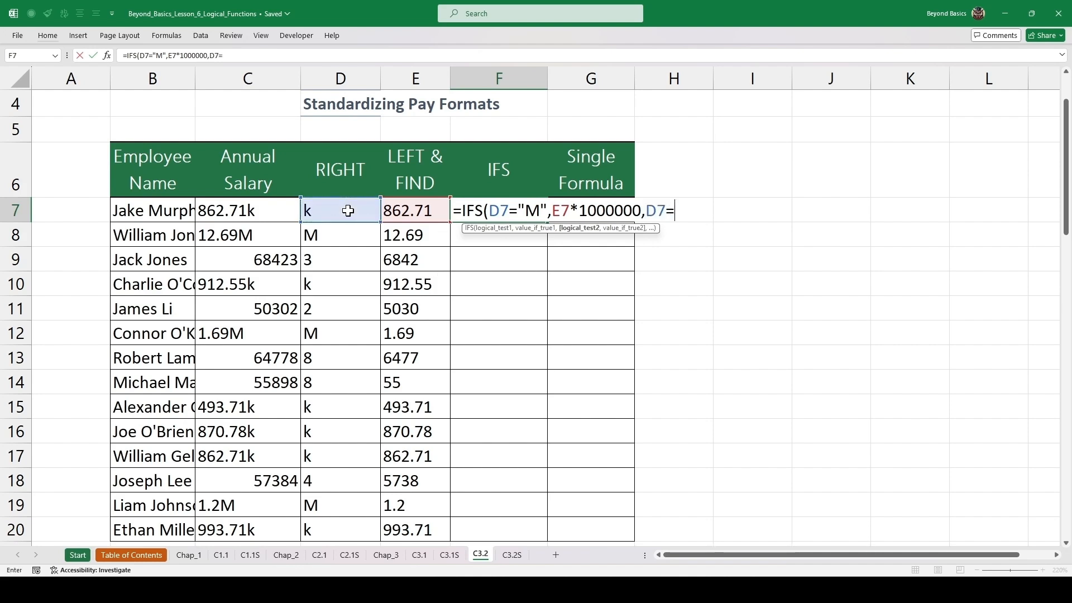
text("K",)
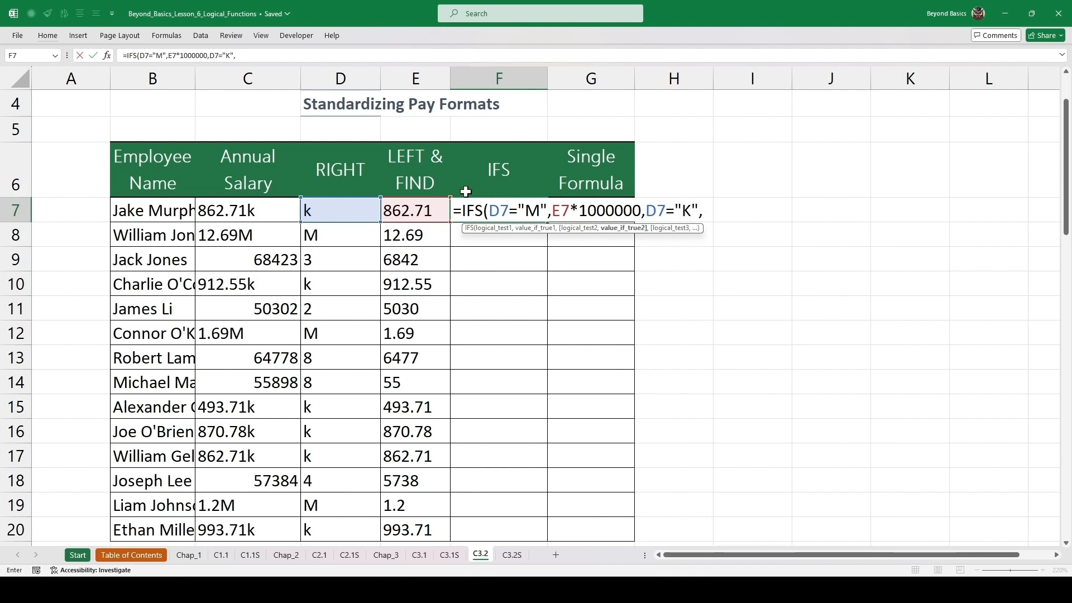
click(422, 205)
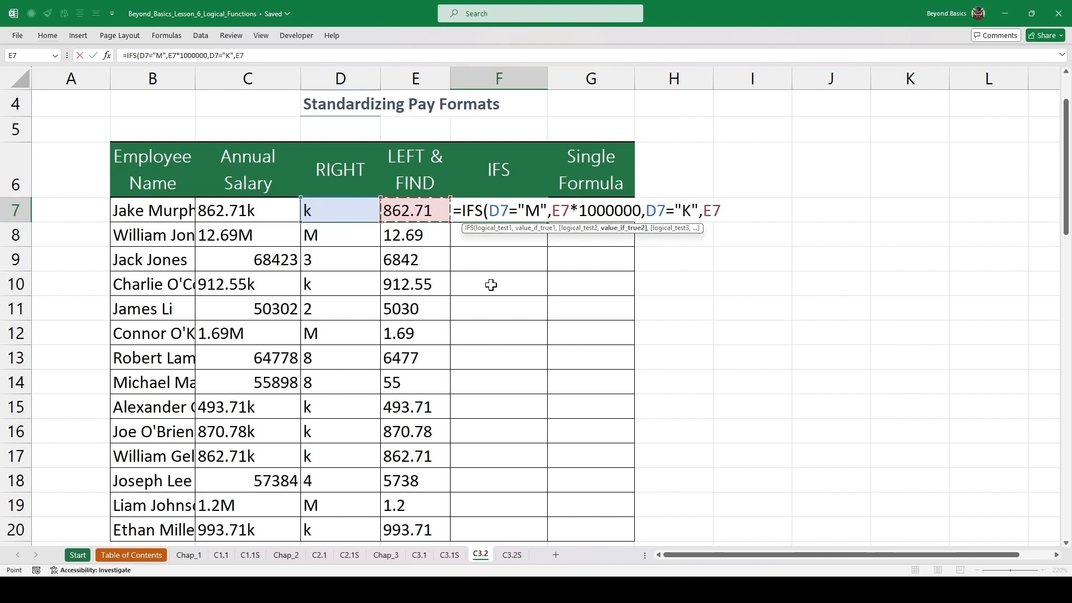
text(*10)
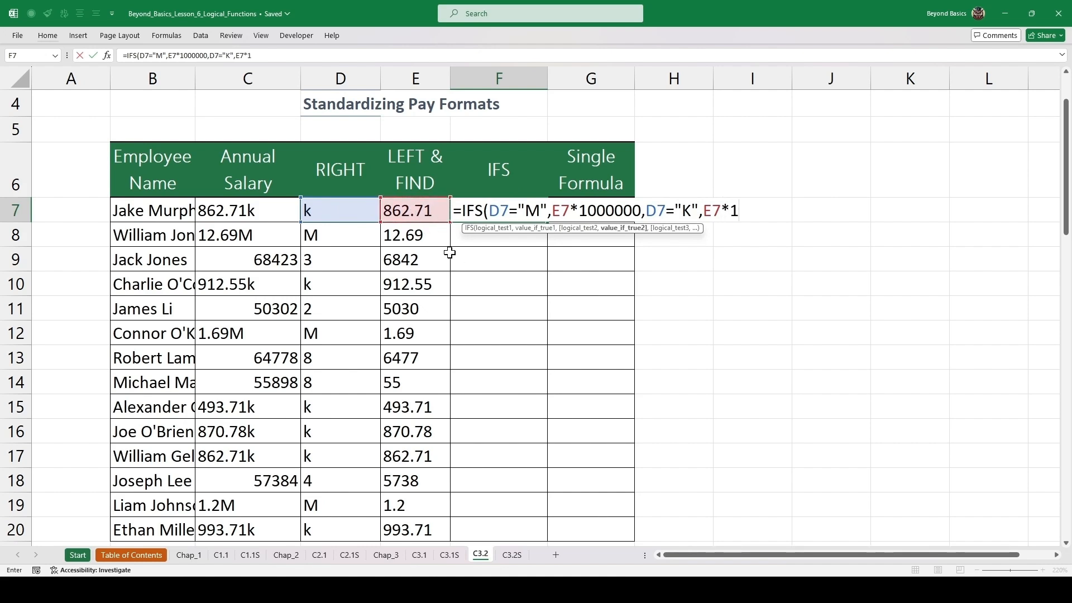
text(000)
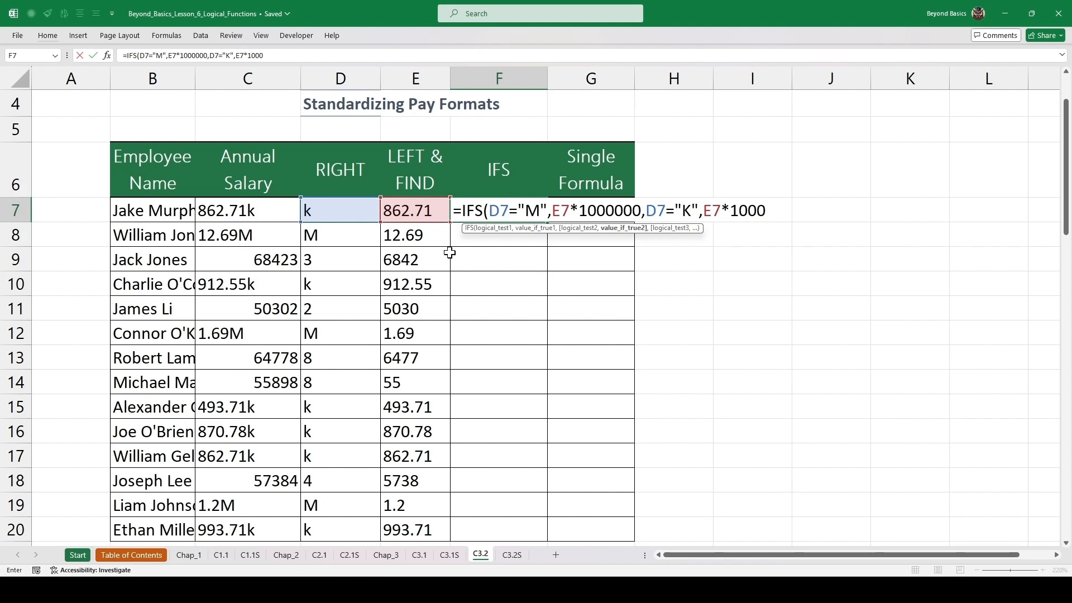
text(,)
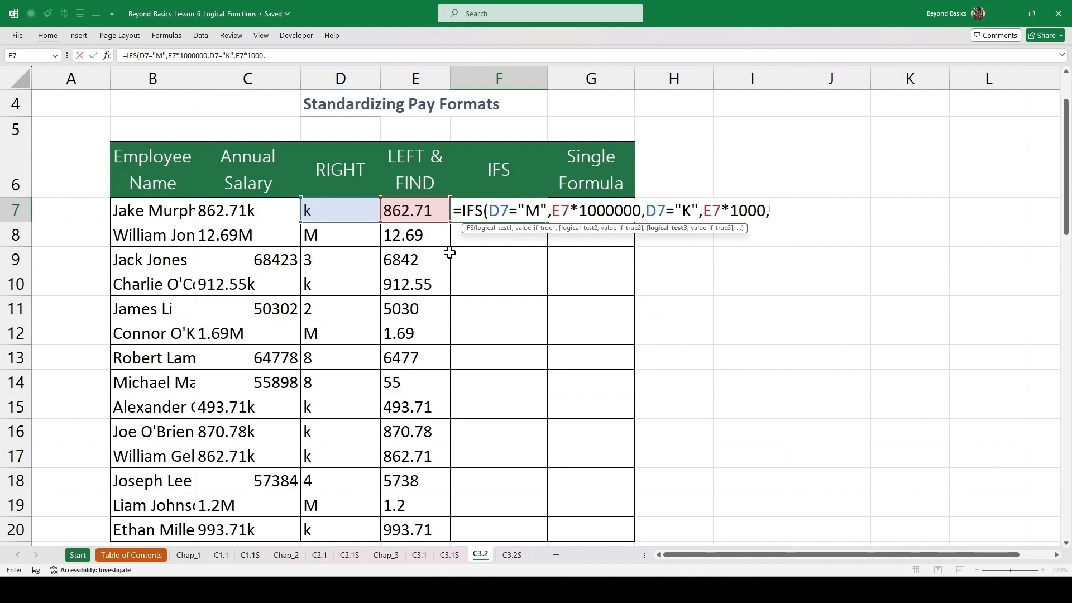
Step: Complete the F7 formula with TRUE,C7 as the fallback and fill it down the IFS column
text(TRUE,)
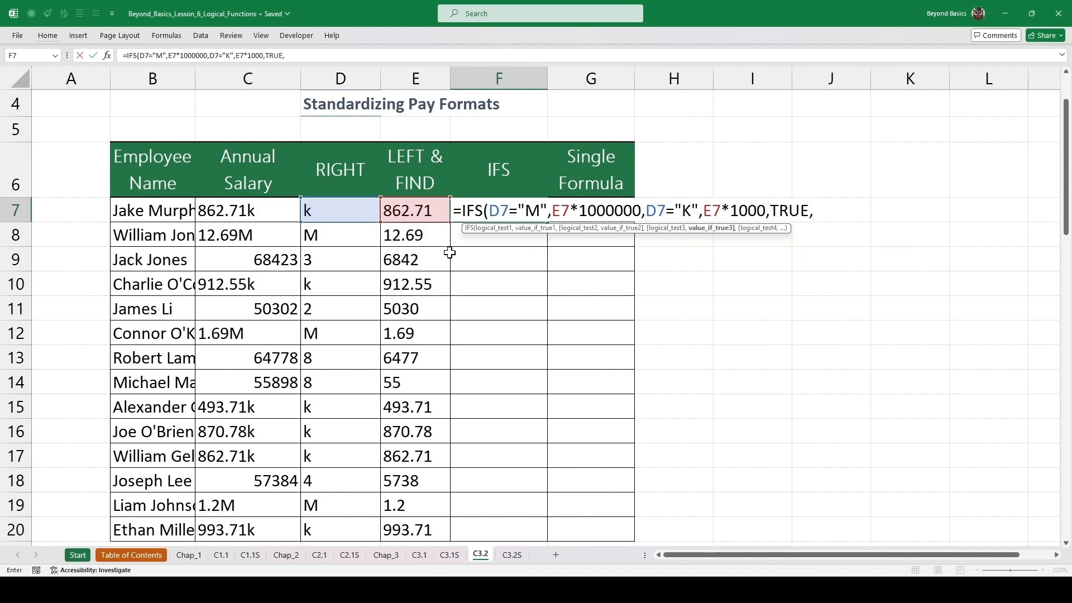
click(244, 211)
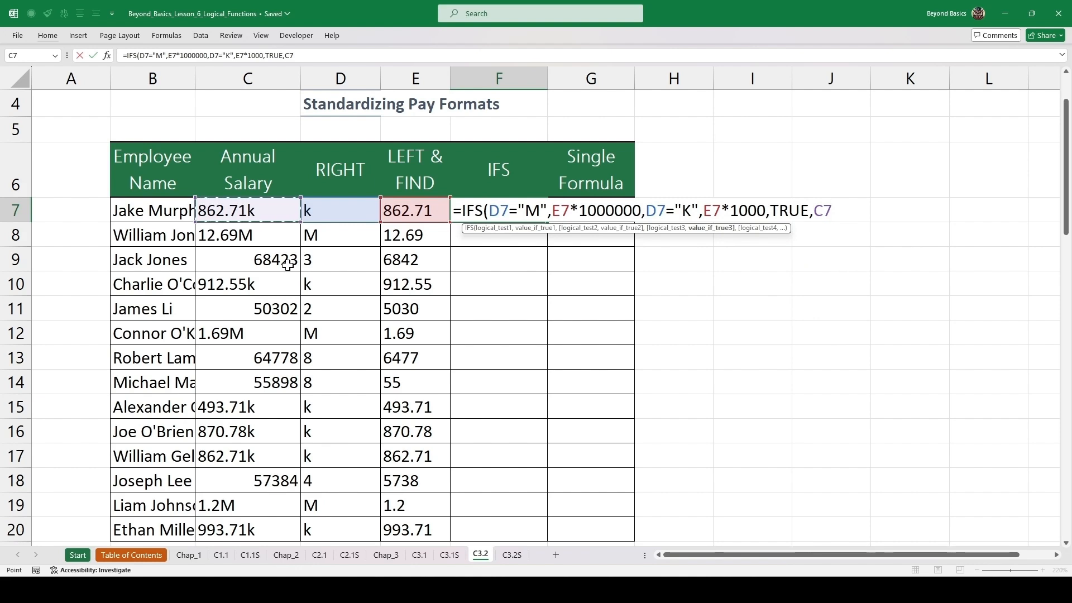
text())
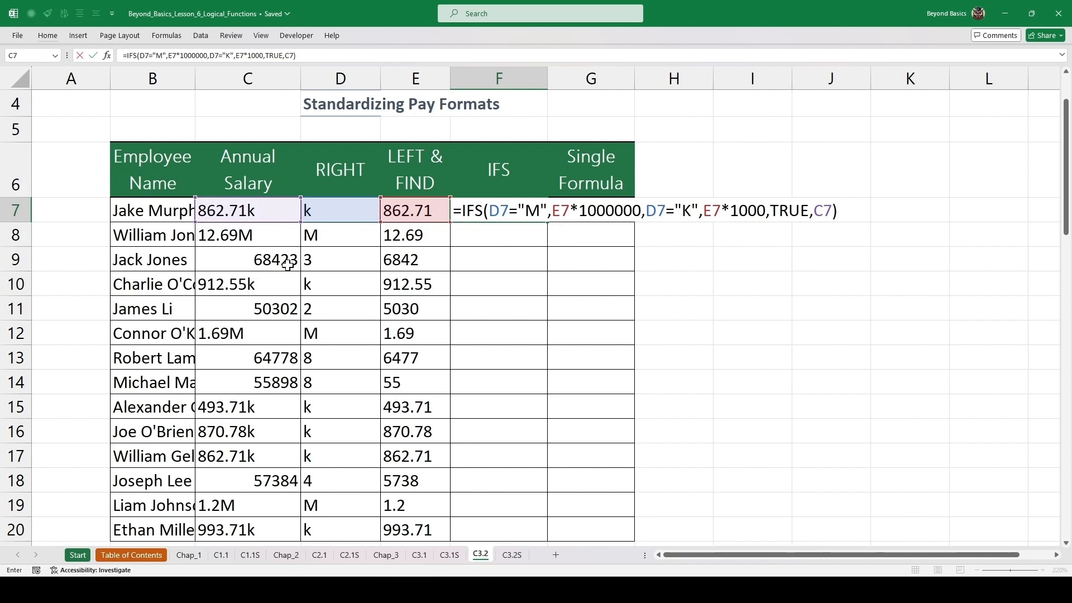
key(ctrl+Return)
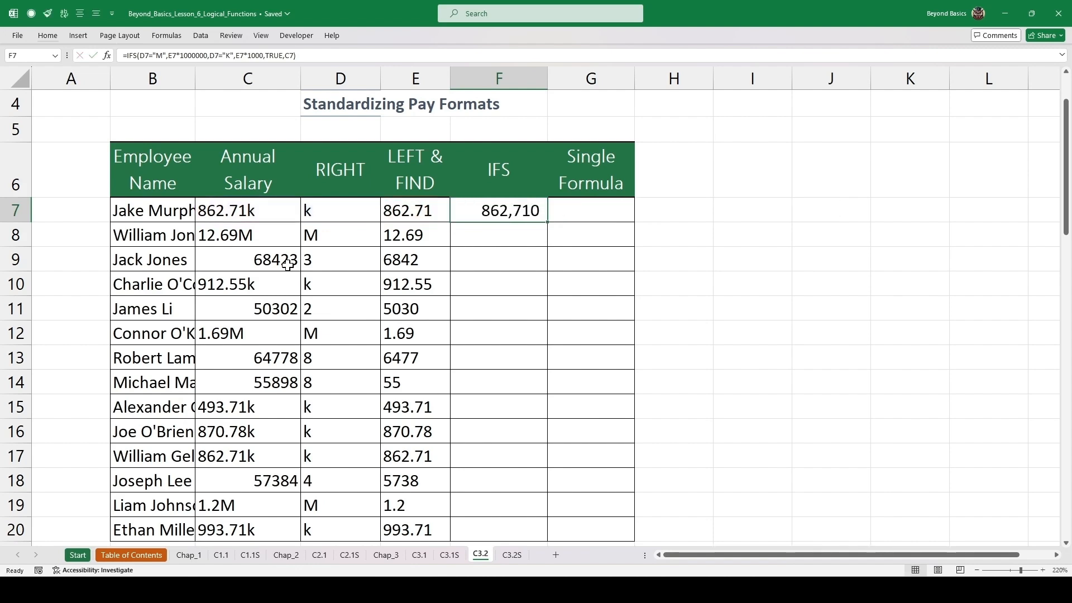
double_click(548, 221)
click(528, 263)
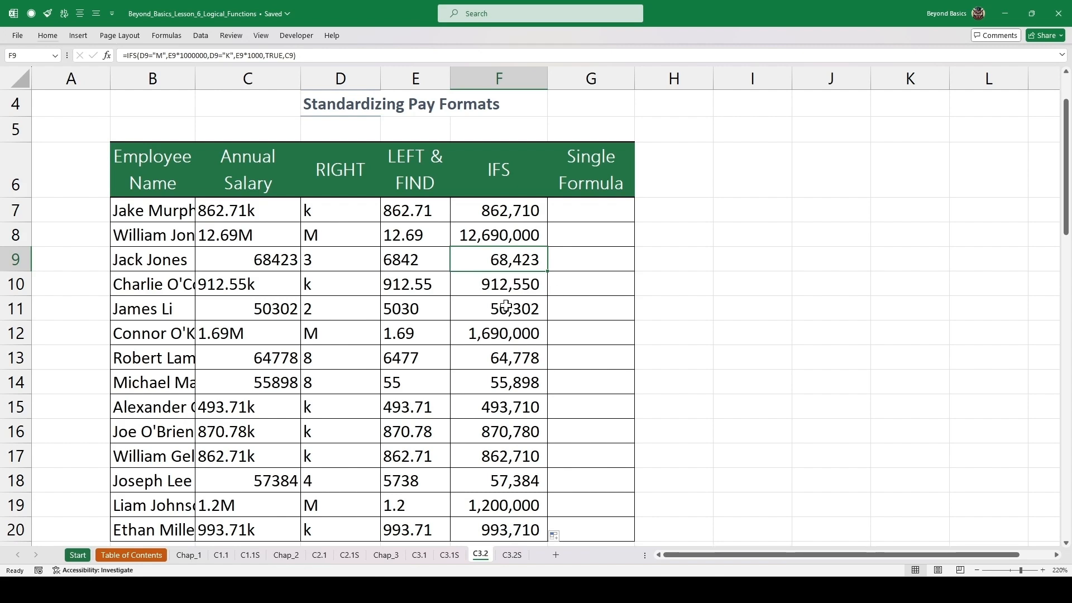
Step: Show the Office Clipboard and clear all of its collected items
click(47, 36)
click(101, 96)
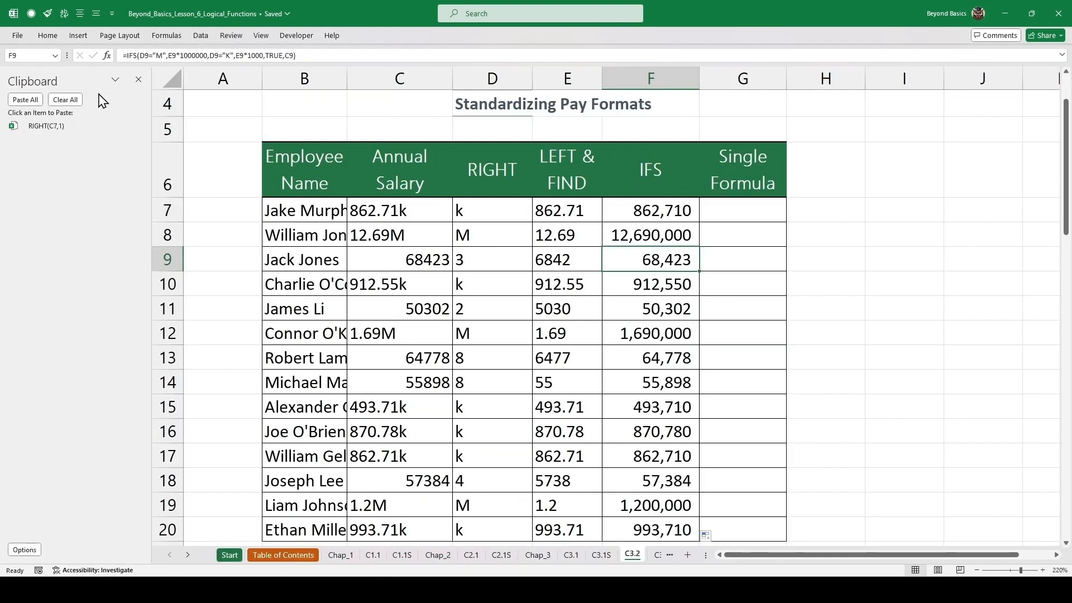
click(65, 99)
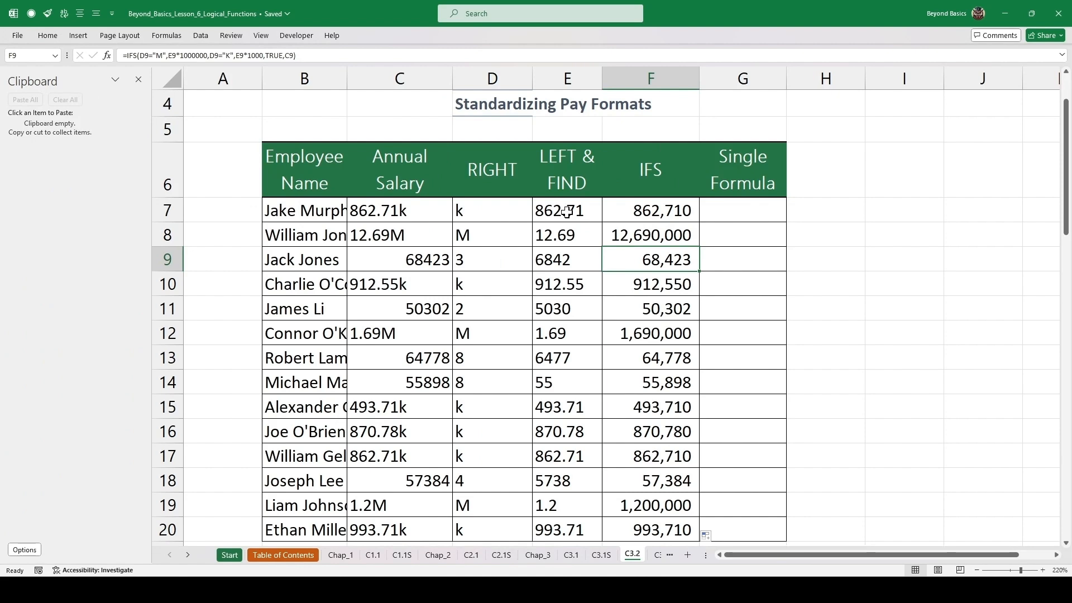
Step: Collect RIGHT(C7,1) from D7 and LEFT(C7,FIND(RIGHT(C7,1),C7)-1) from E7 on the clipboard, without equals signs, leaving both cells unedited
double_click(503, 212)
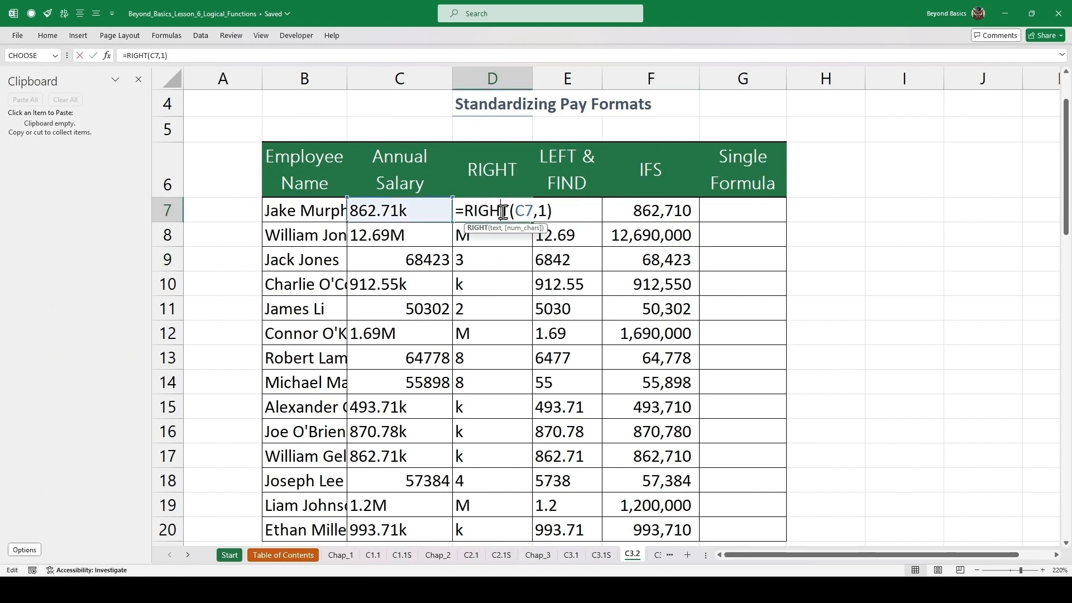
drag(552, 210, 467, 213)
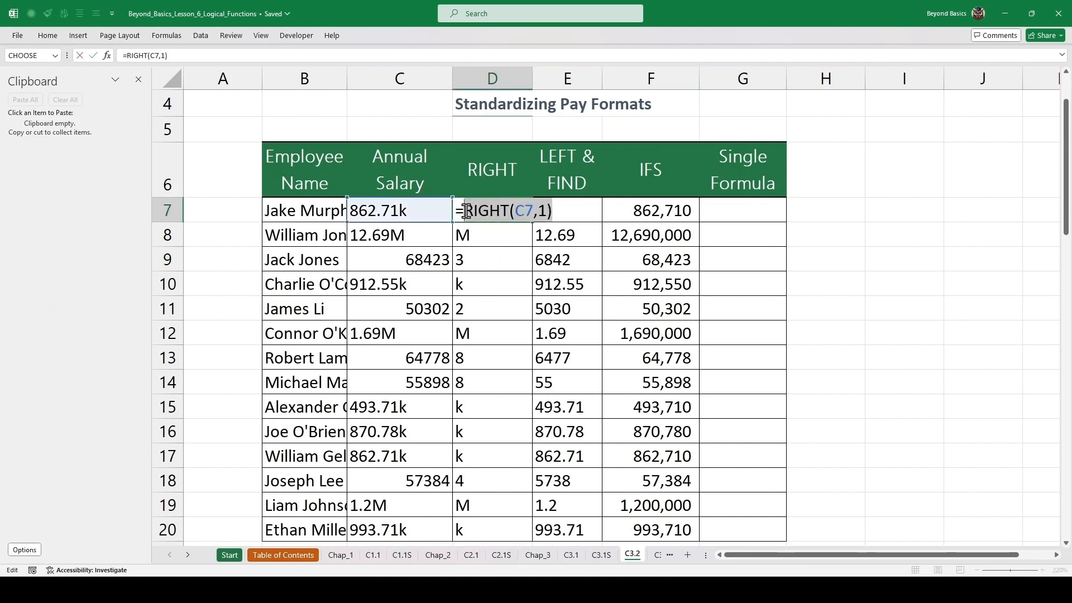
key(ctrl+c)
click(583, 210)
double_click(582, 209)
drag(784, 211, 545, 213)
key(ctrl+c)
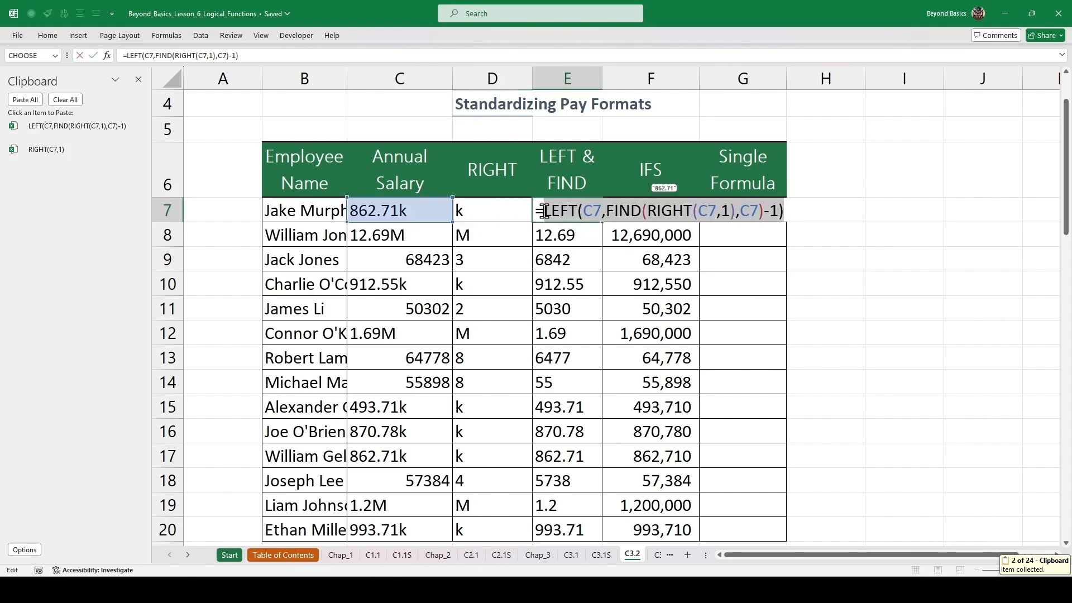
key(Escape)
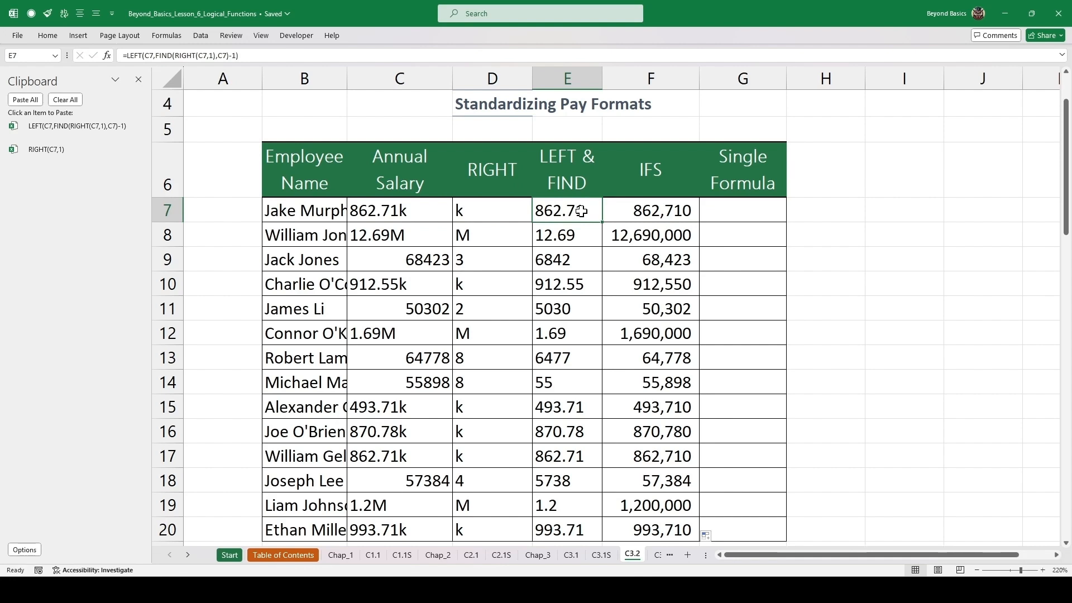
Step: Start an IFS formula in G7 that returns LEFT(C7,FIND(RIGHT(C7,1),C7)-1)*1000000 when RIGHT(C7,1)="M", reusing the collected clipboard pieces
click(743, 208)
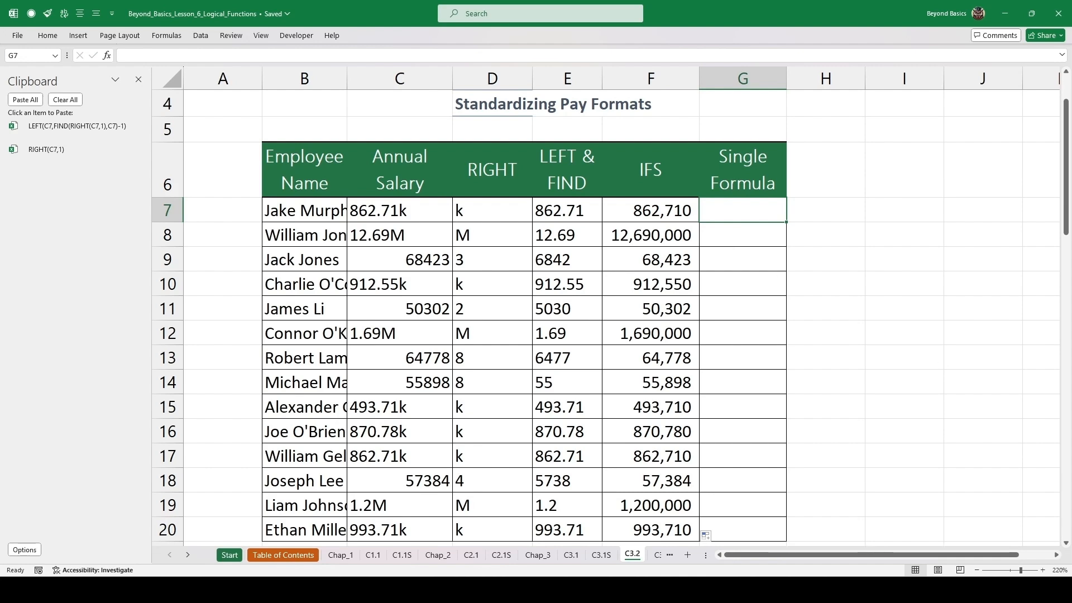
click(1056, 554)
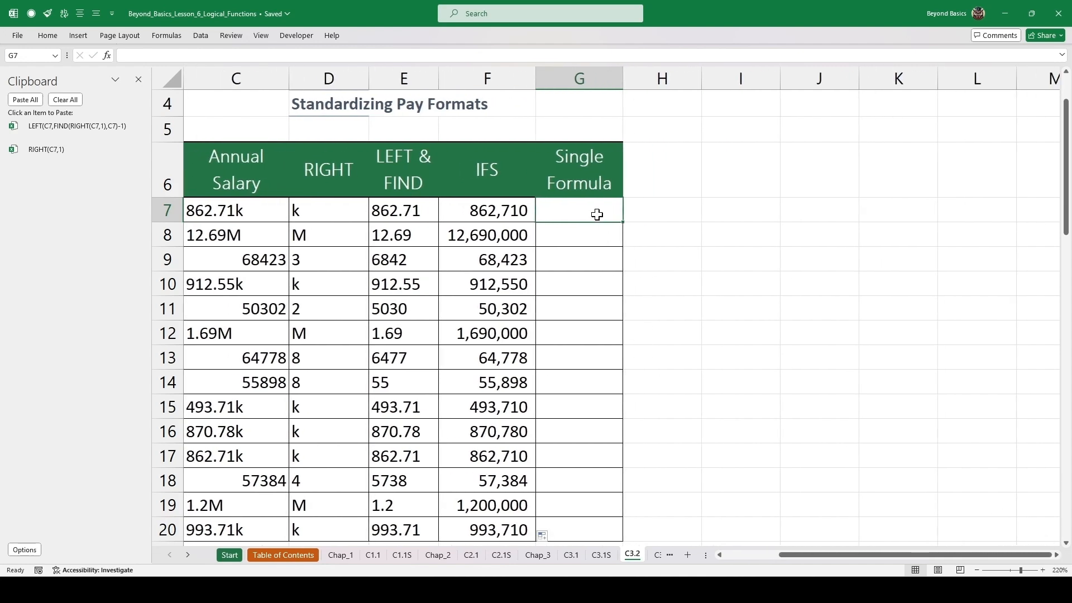
text(=)
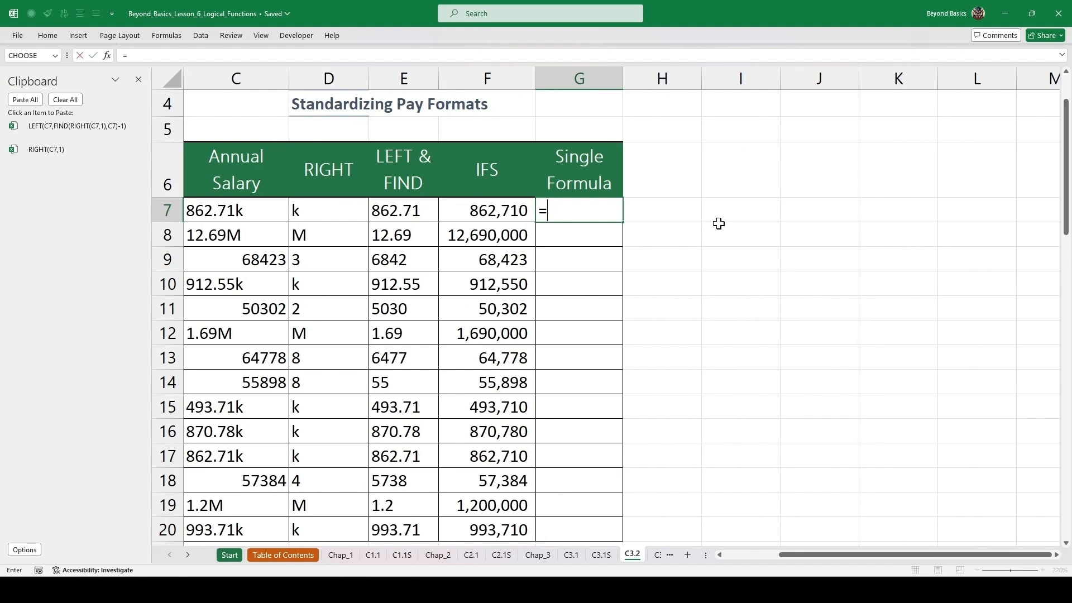
text(IFS)
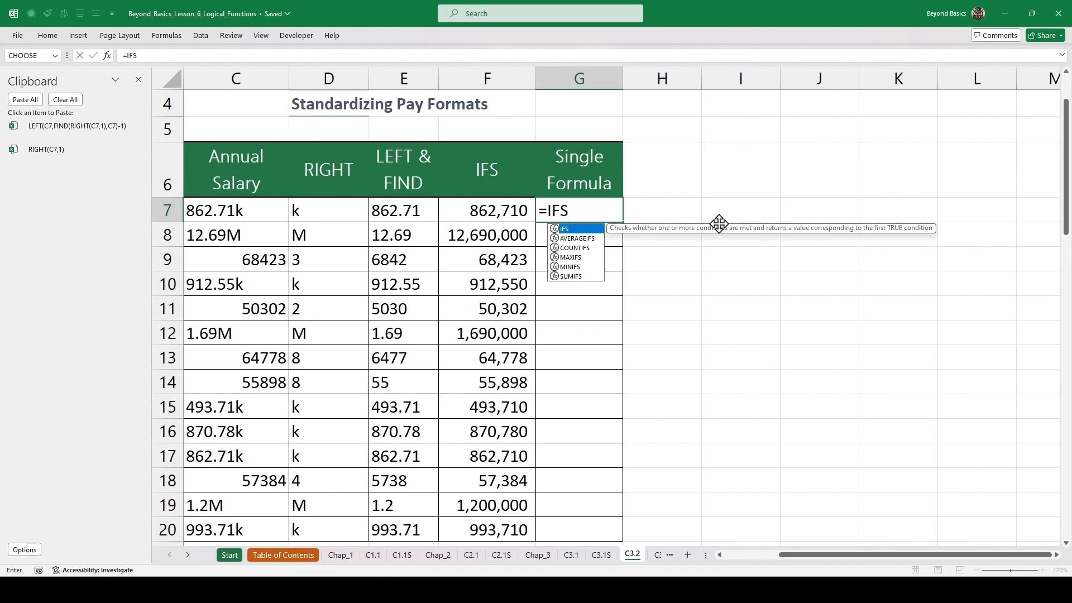
text(()
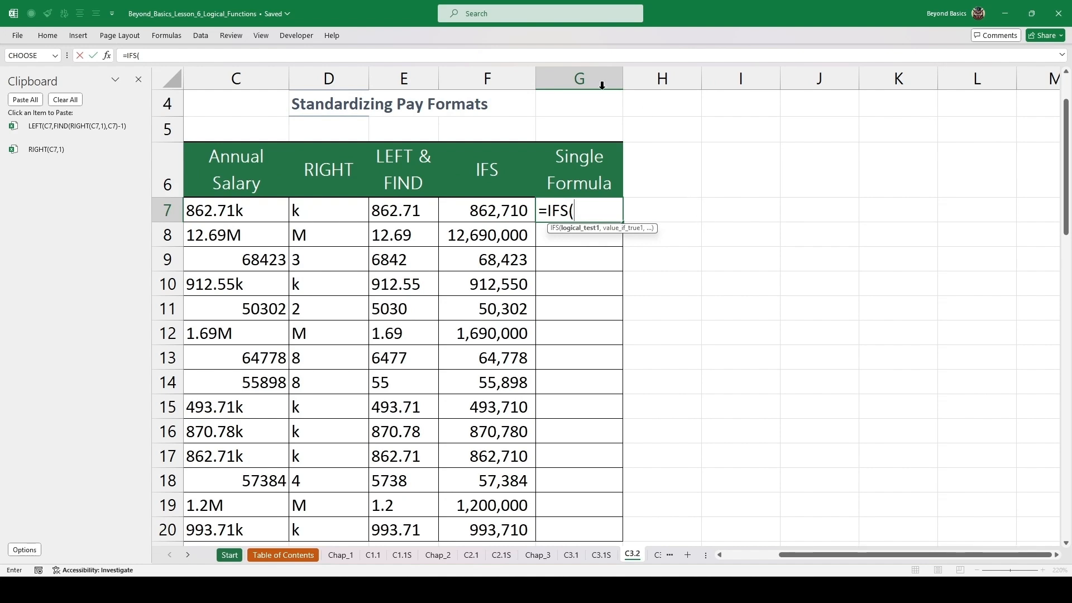
click(61, 140)
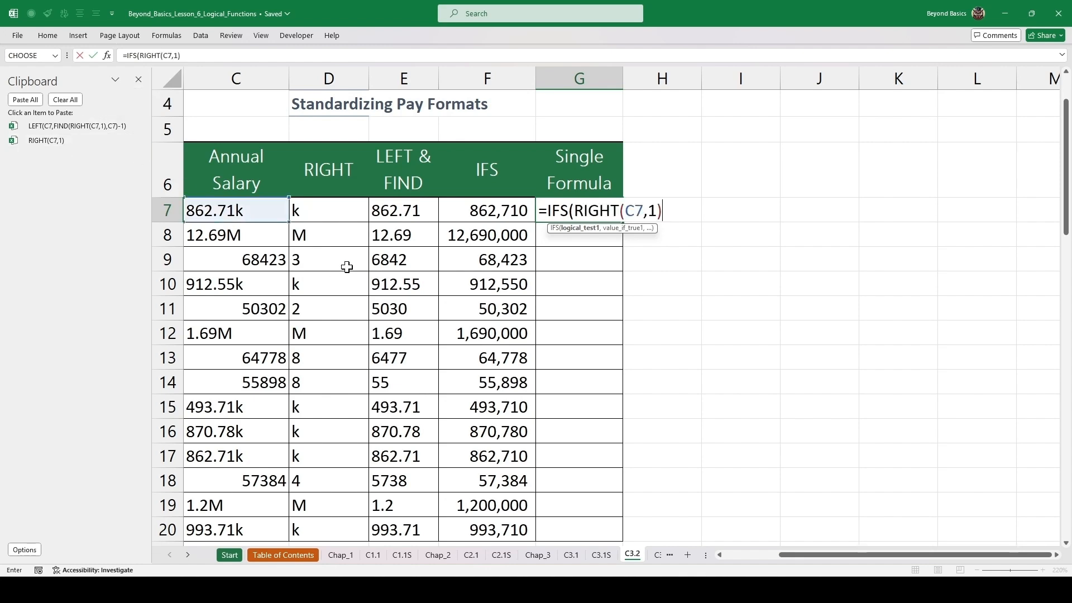
text(="M",)
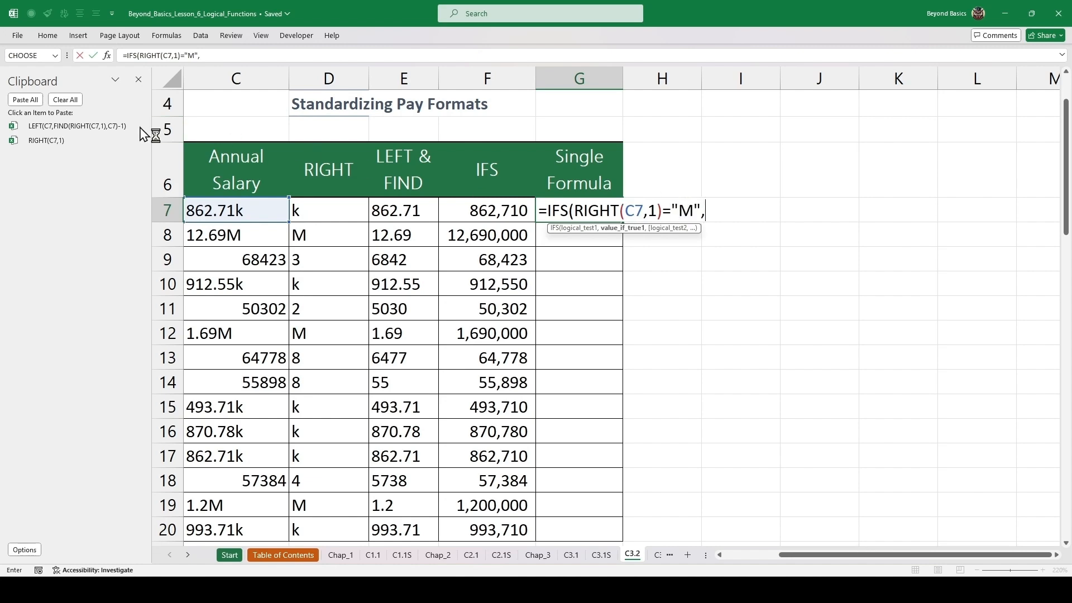
click(80, 127)
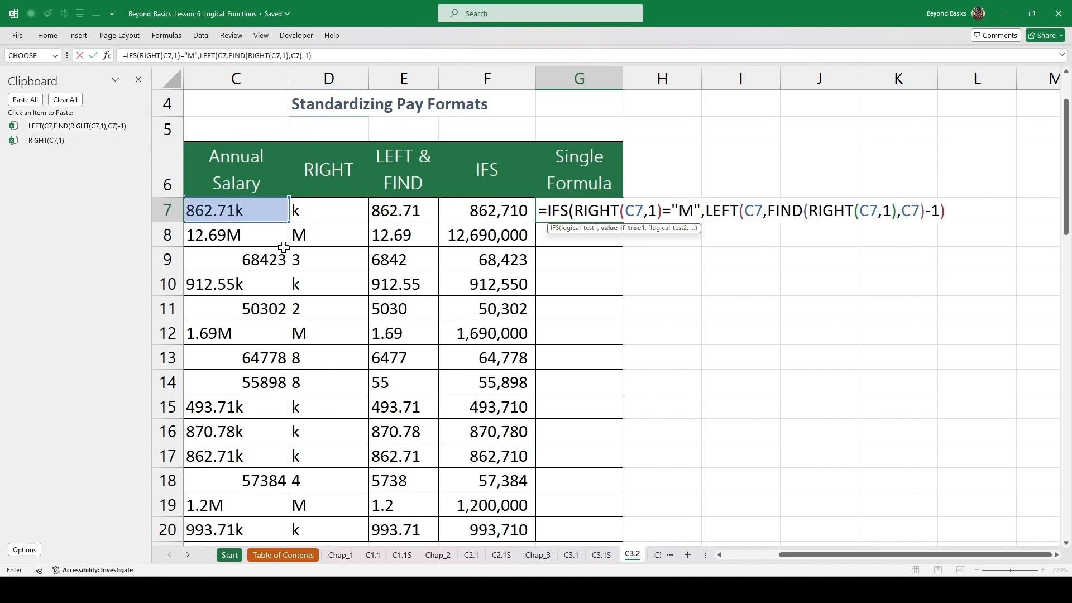
text(*10000)
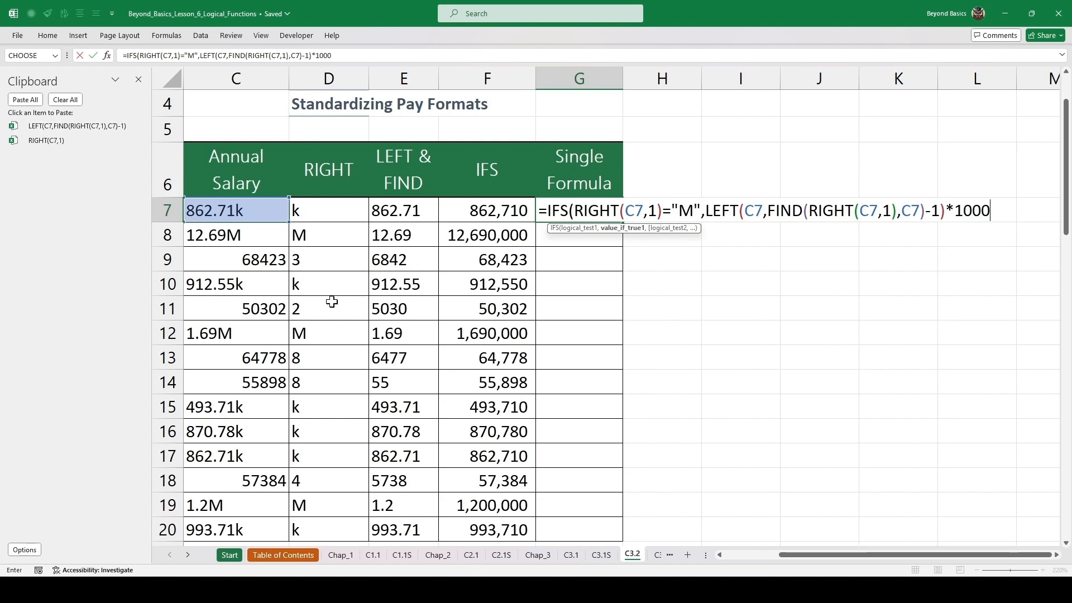
text(00,)
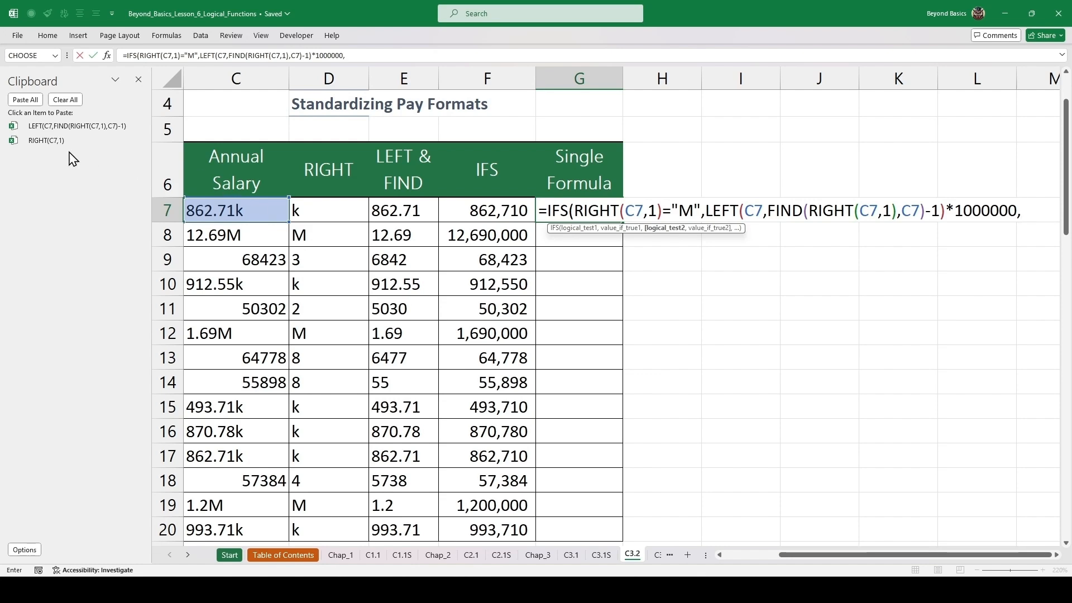
Step: Add a second condition to the G7 IFS that returns LEFT(C7,FIND(RIGHT(C7,1),C7)-1)*1000 when RIGHT(C7,1)="K", reusing the clipboard pieces
click(49, 142)
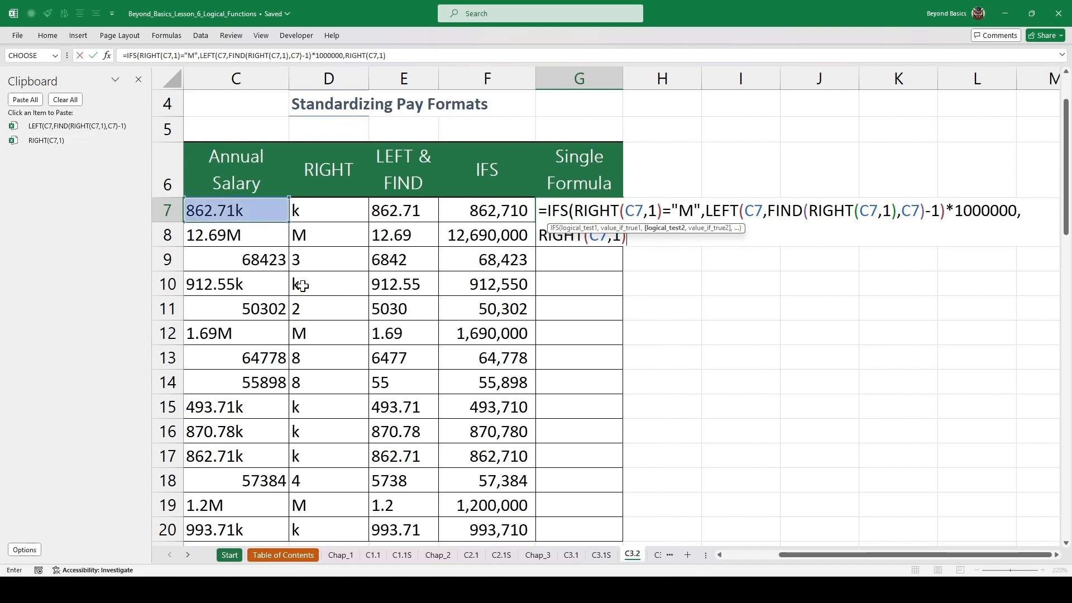
text(=")
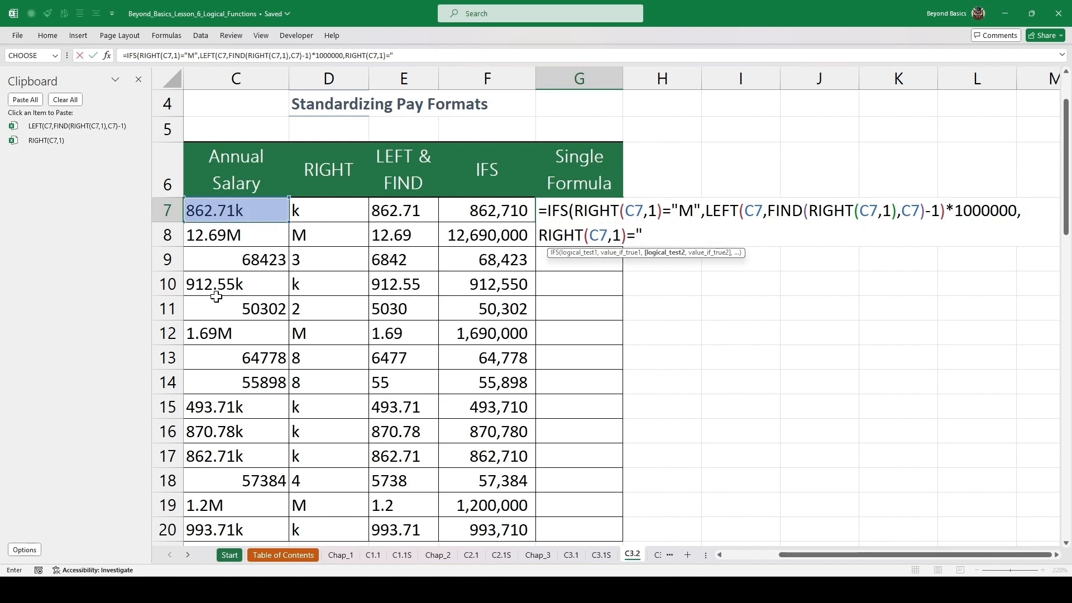
text(K",)
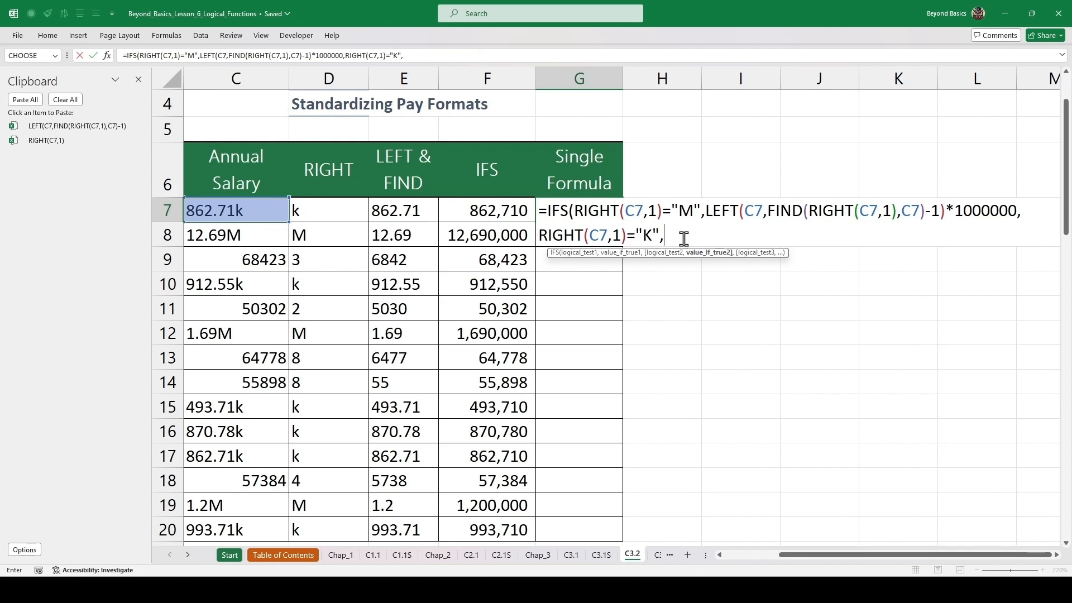
click(87, 130)
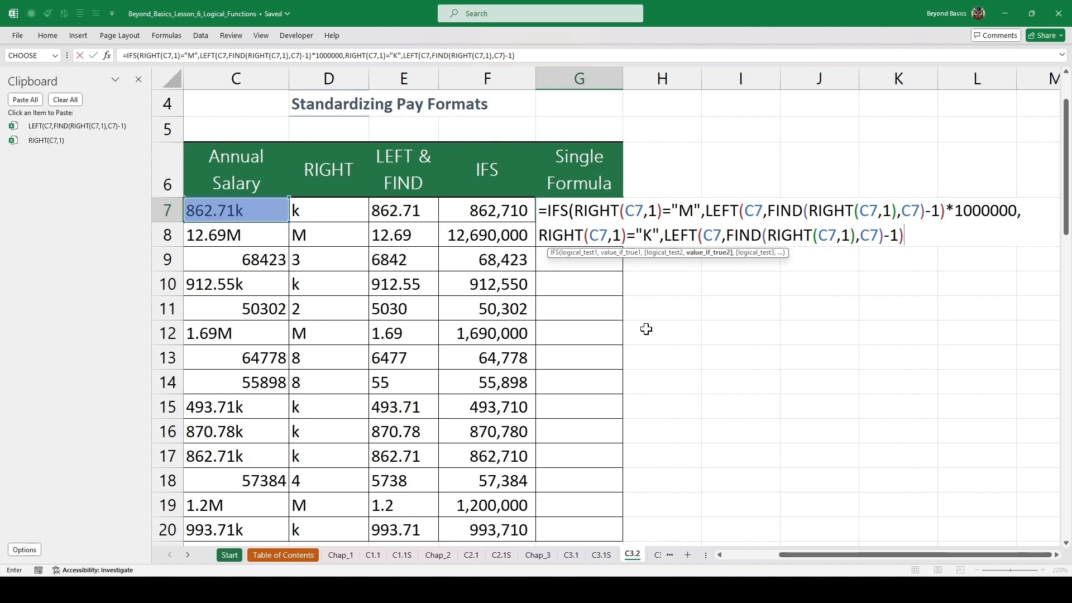
text(*1000,)
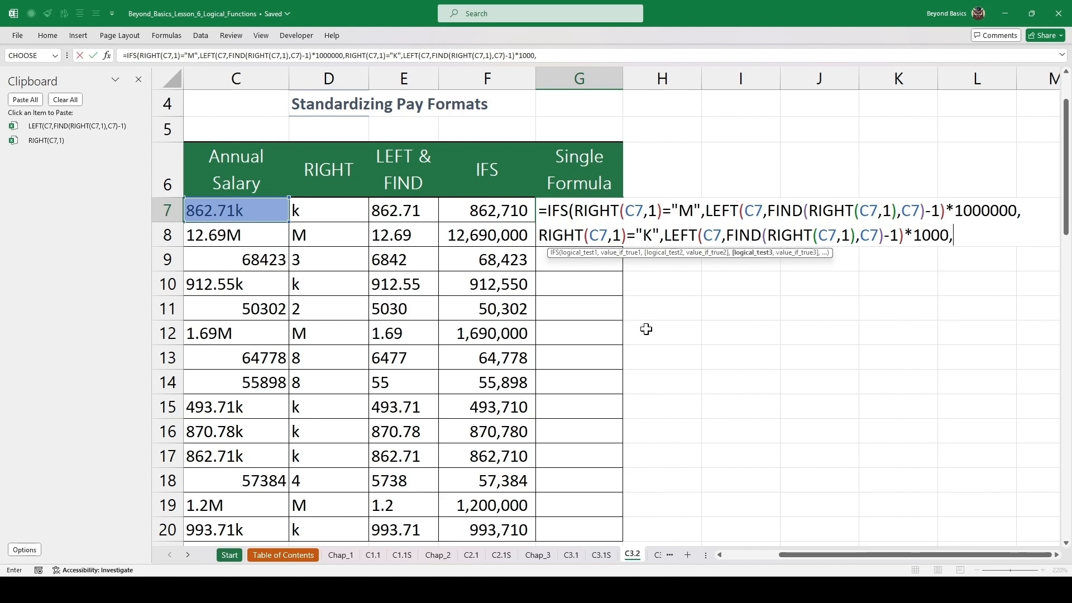
Step: Complete the G7 IFS formula with TRUE,C7 as the fallback and commit it, keeping G7 selected
text(TRUE,)
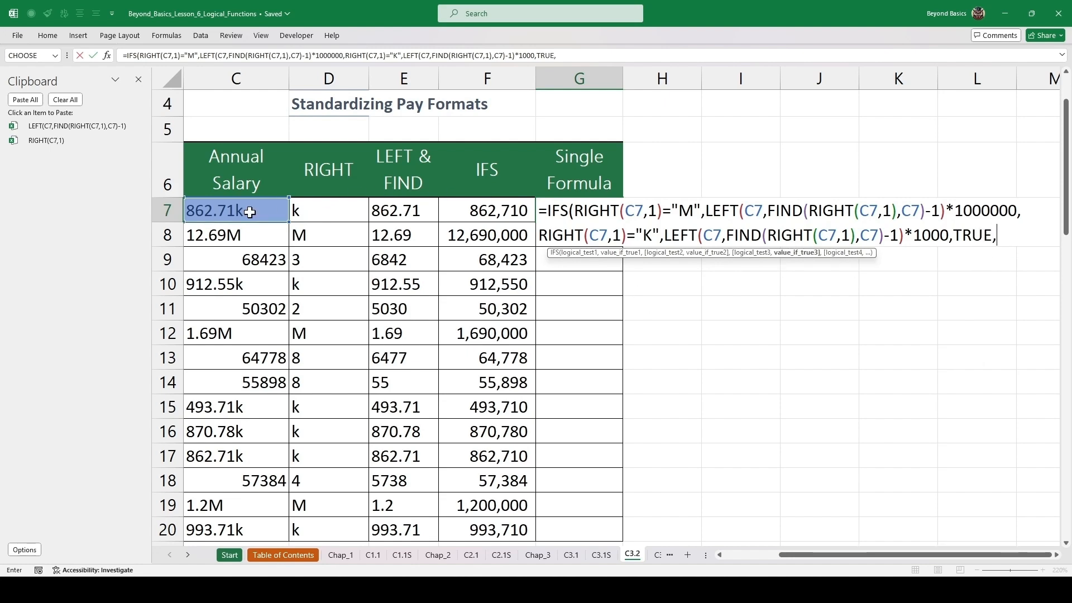
click(223, 212)
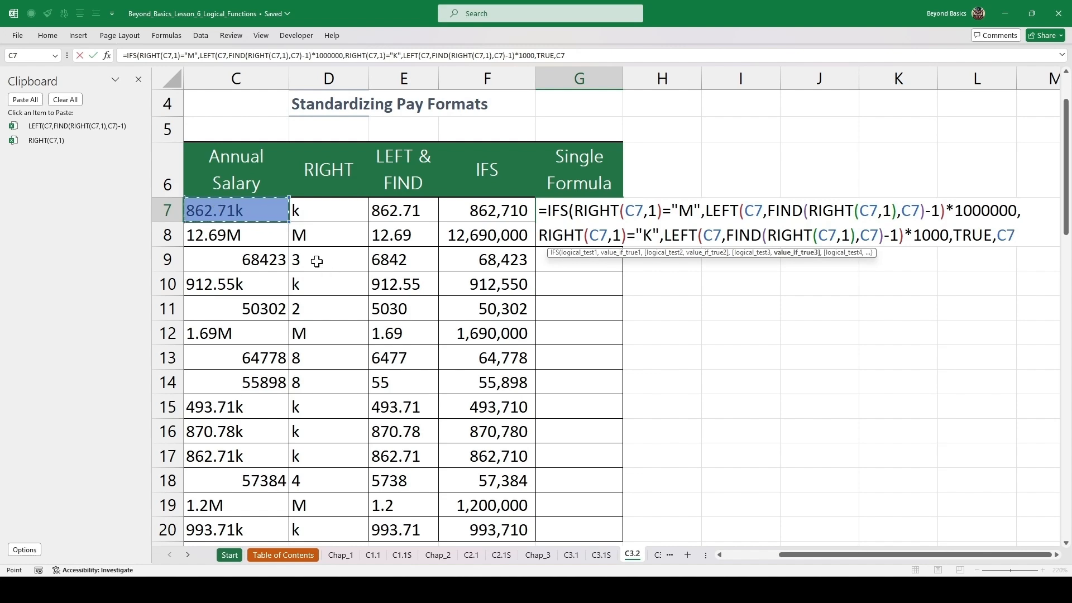
text())
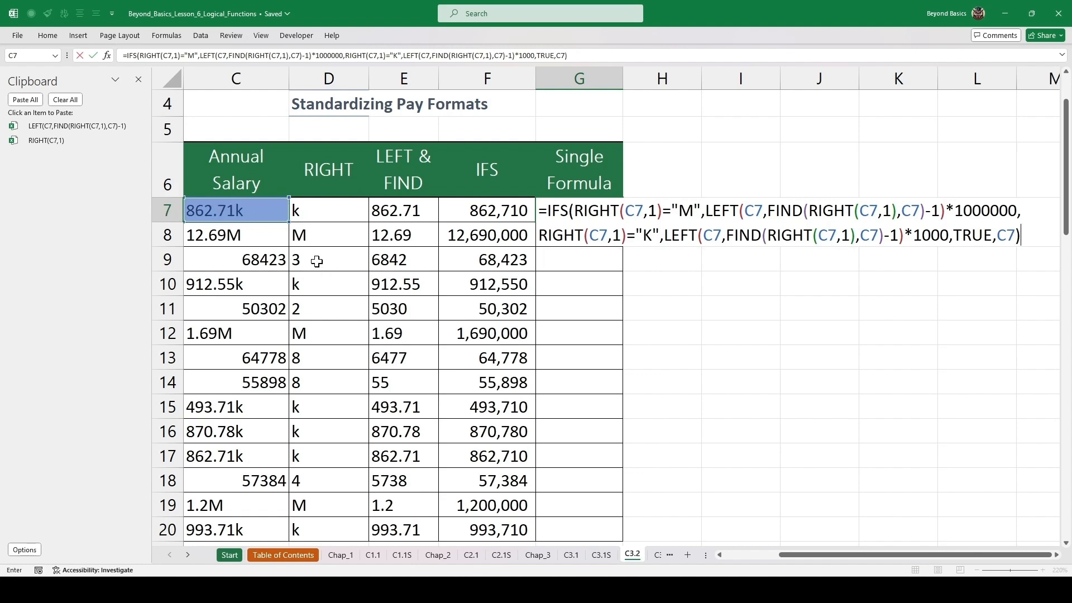
key(ctrl+Return)
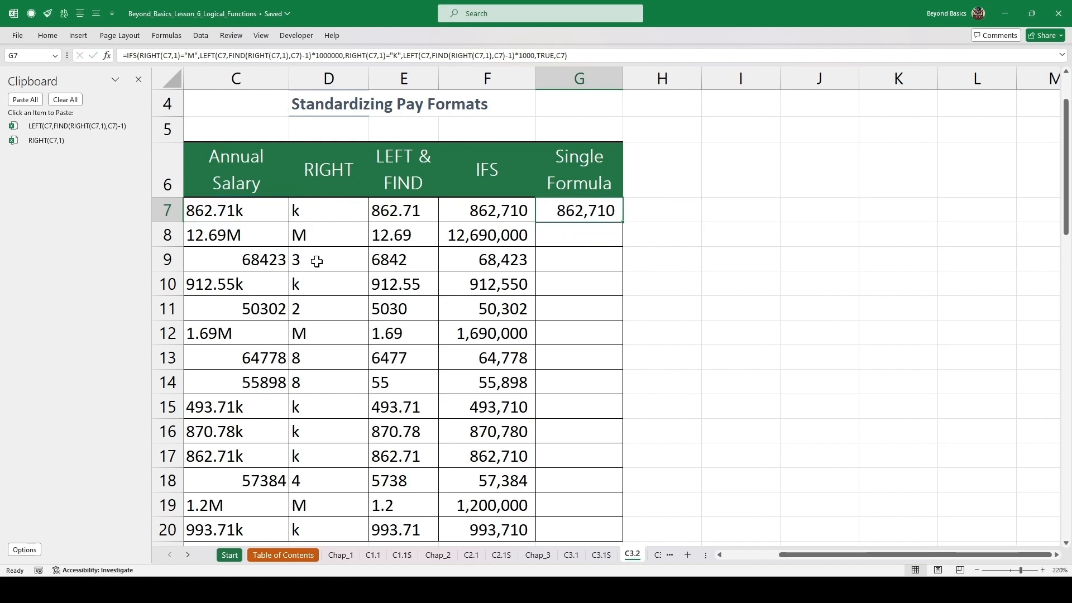
Step: Wrap the G7 IFS formula in DOLLAR with 0 decimals and fill it down the Single Formula column
key(alt+F3)
double_click(560, 211)
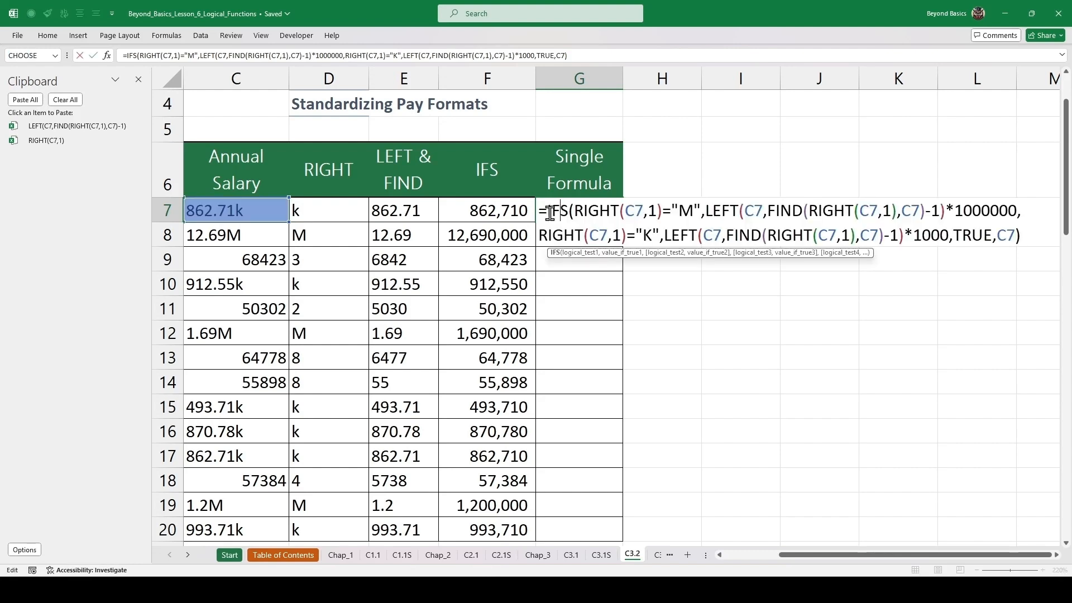
click(551, 211)
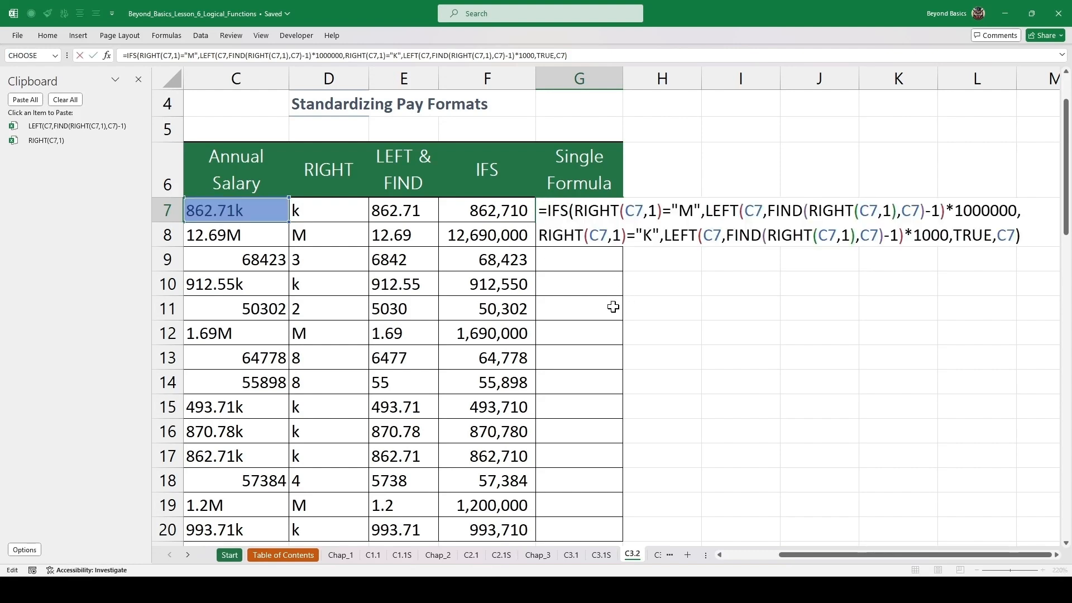
text(DOLL)
key(Tab)
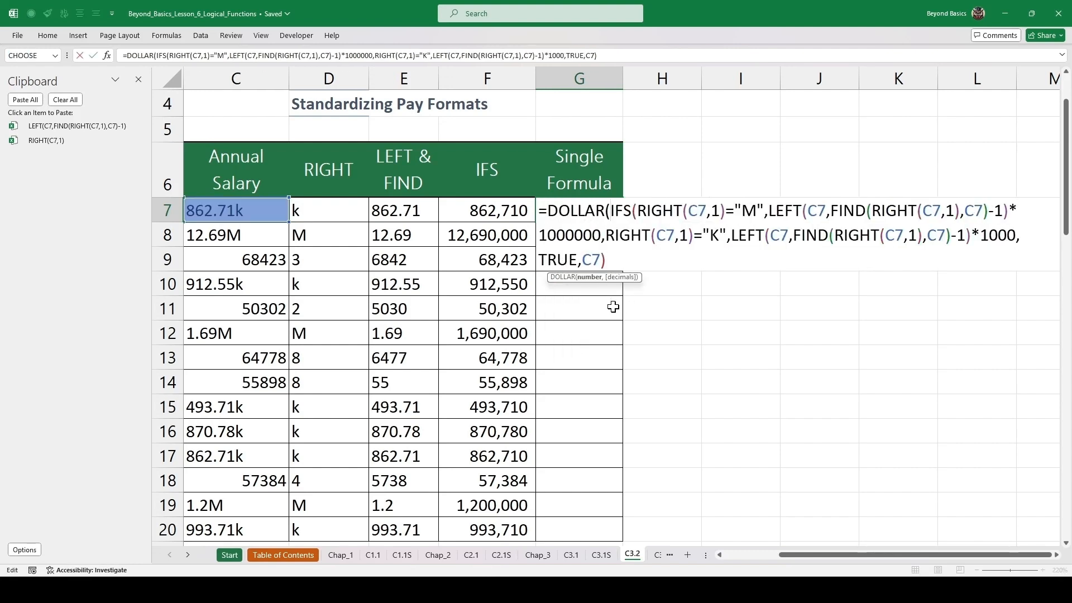
click(618, 260)
text(,0))
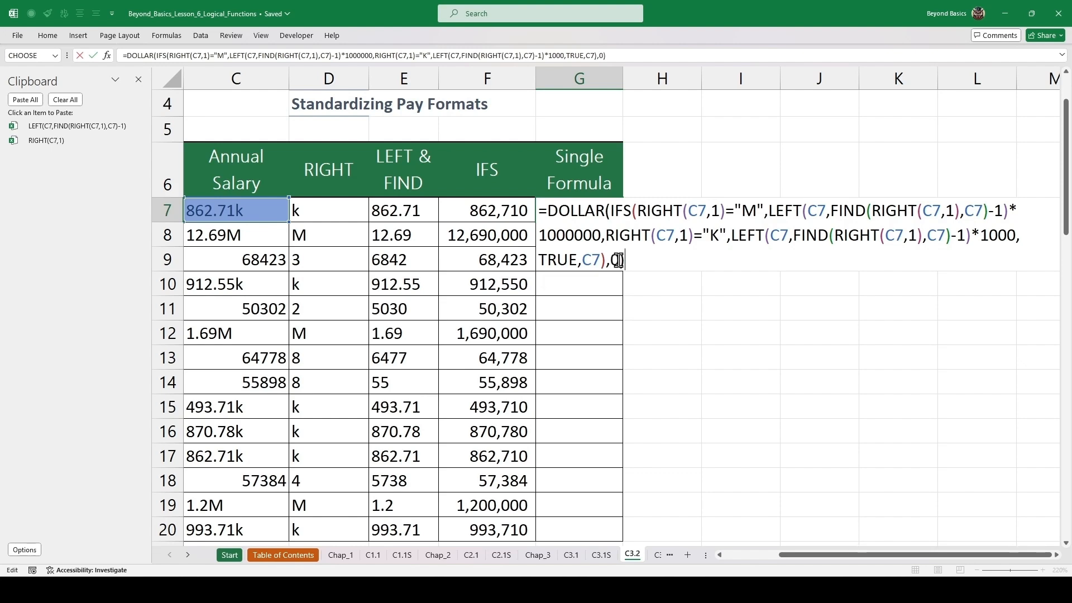
key(ctrl+Return)
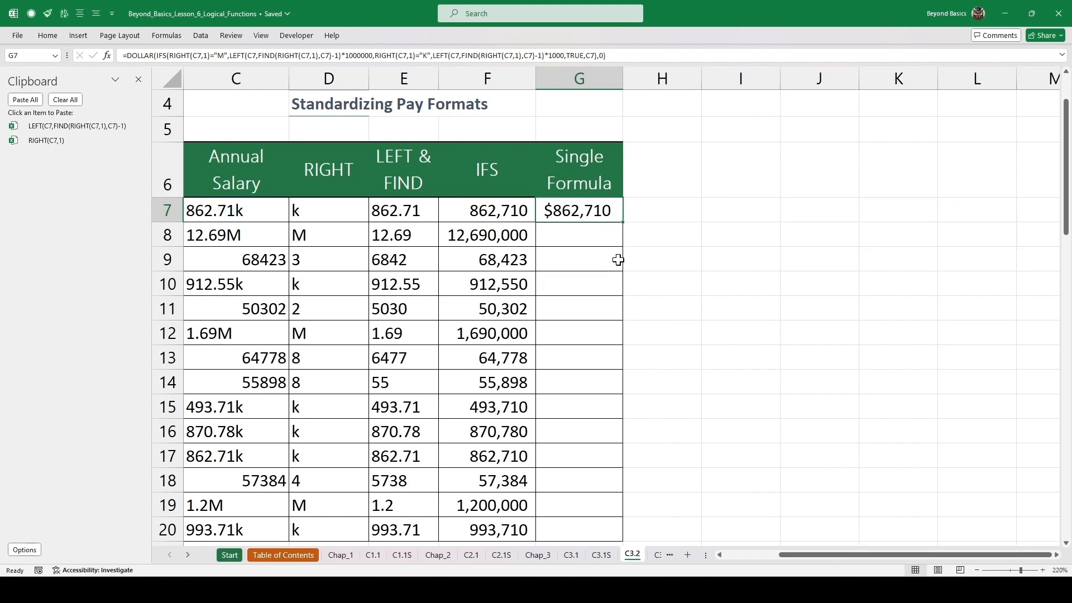
double_click(623, 223)
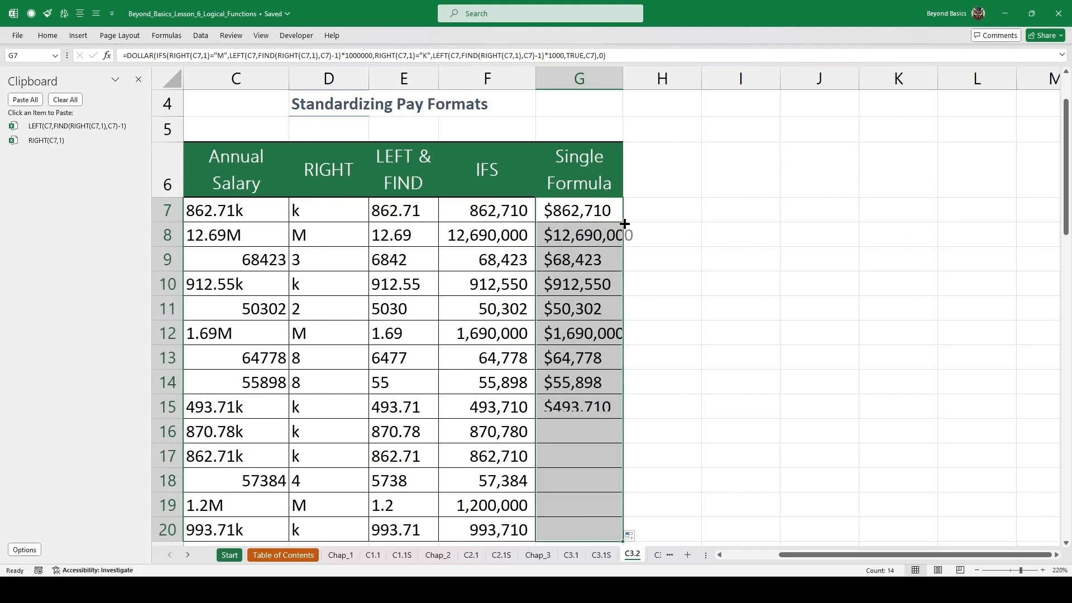
Step: Examine the filled Single Formula entries in G10 and G11 without editing them
click(583, 277)
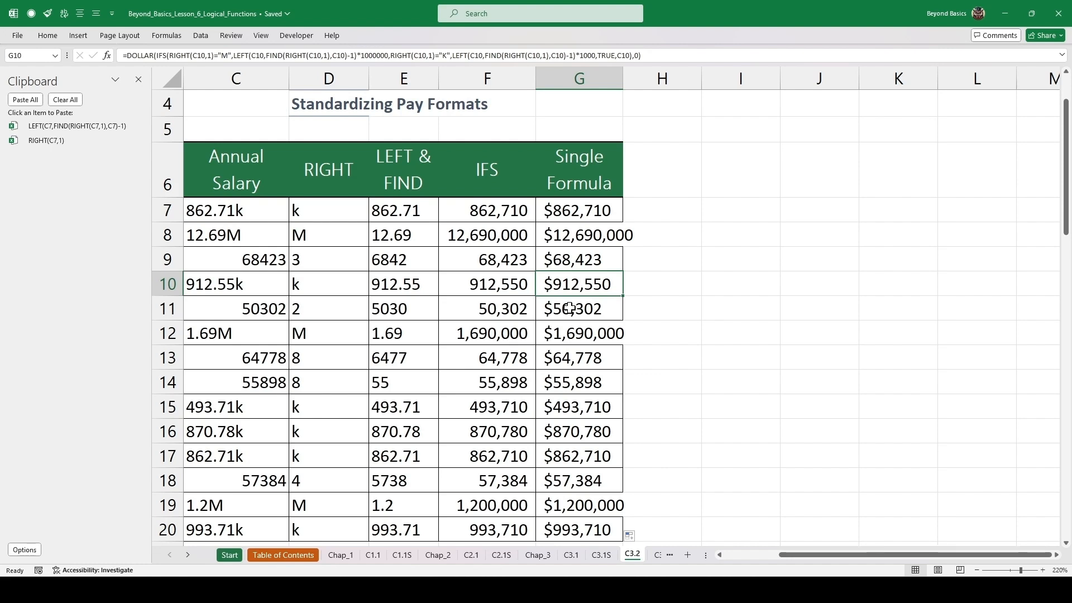
click(33, 55)
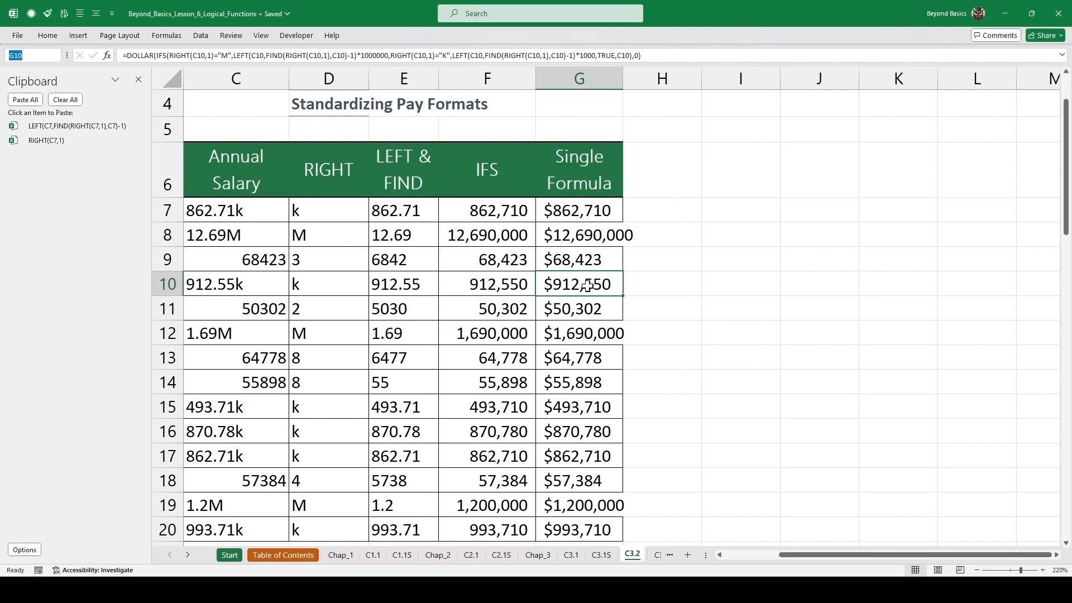
text(G20)
key(Return)
double_click(585, 309)
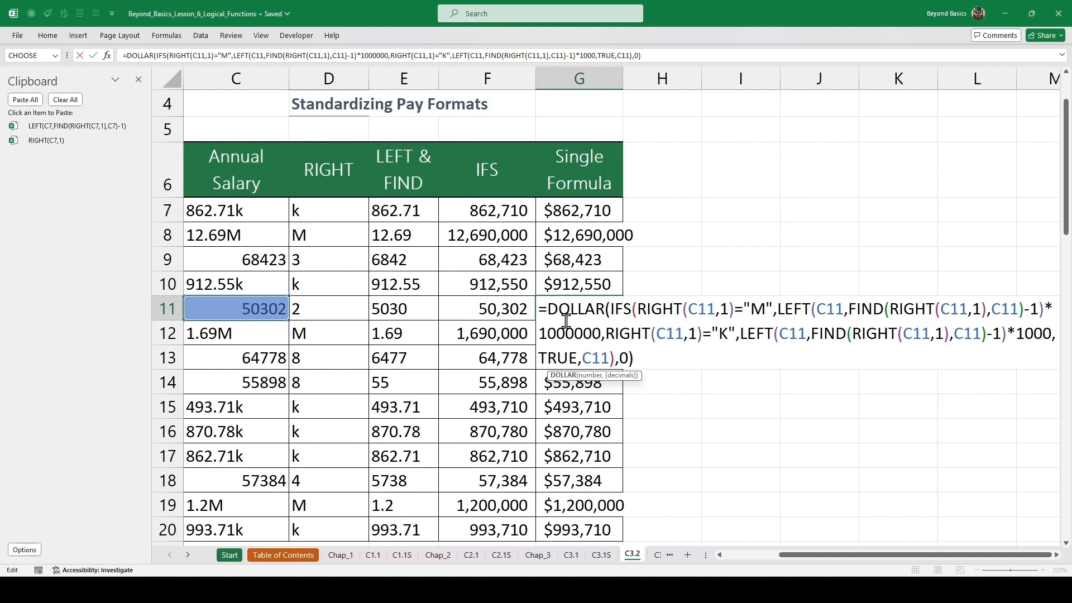
key(ctrl+Return)
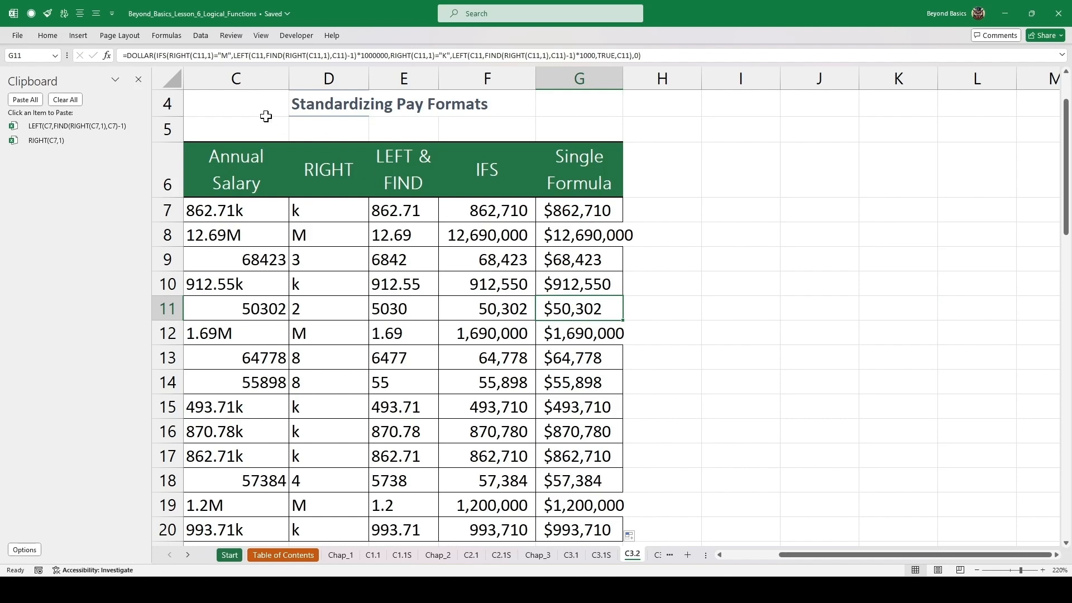
Step: Close the Office Clipboard and go to the Complex Example #2 table, selecting C35:C40 in its Data column
click(139, 79)
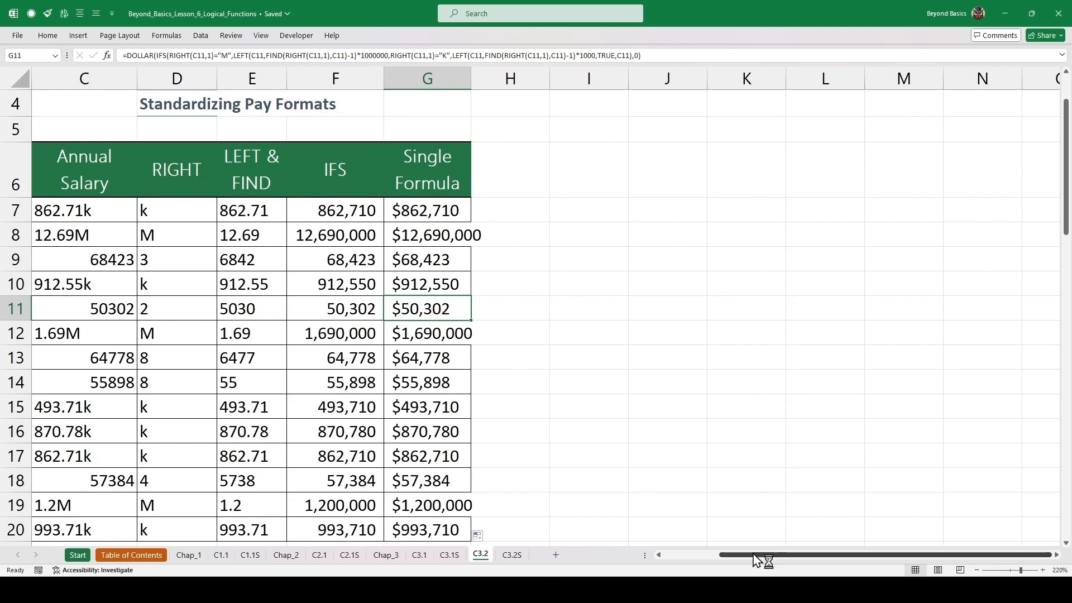
drag(753, 562, 661, 558)
scroll(357, 331, down, 6)
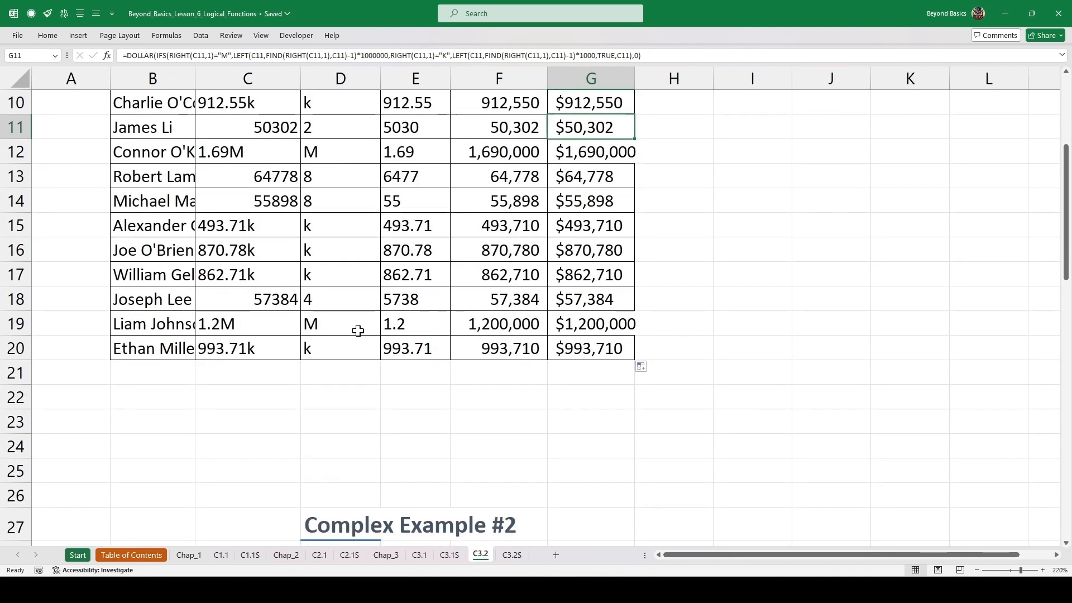
scroll(358, 331, down, 3)
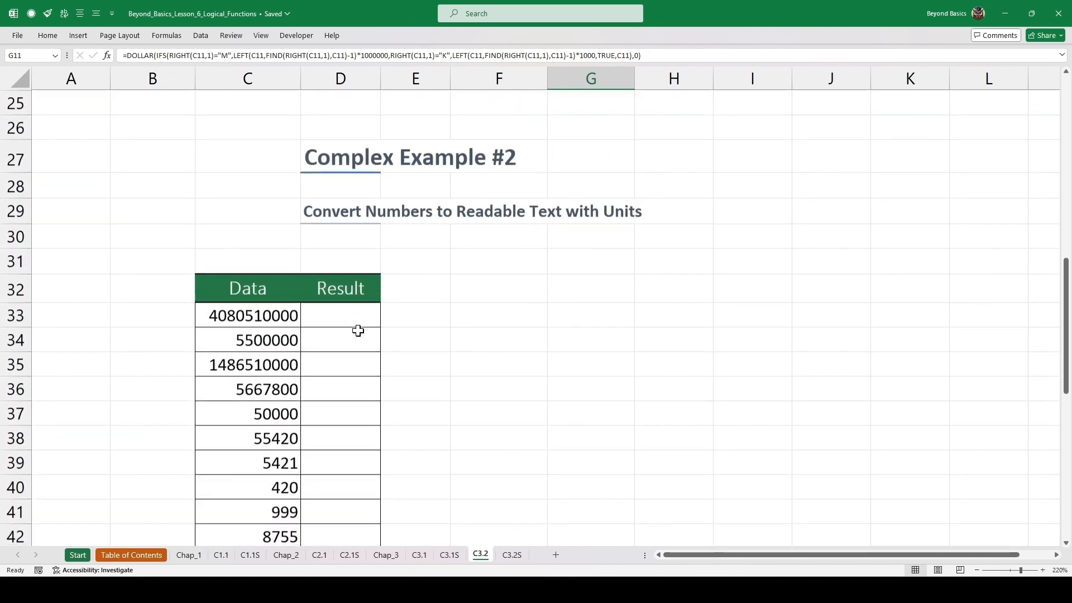
scroll(354, 331, up, 1)
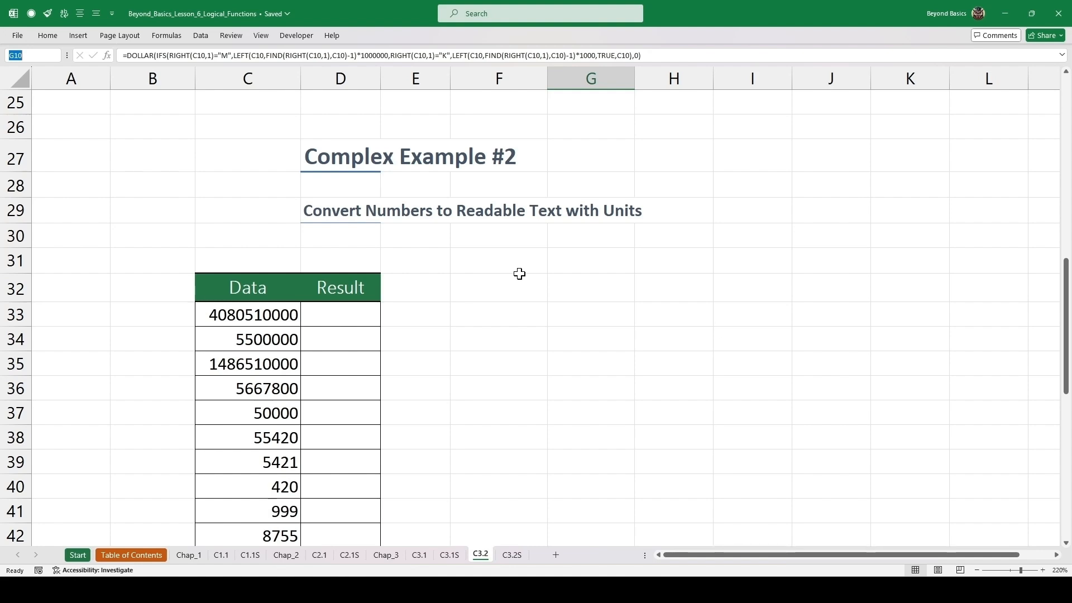
scroll(502, 274, down, 1)
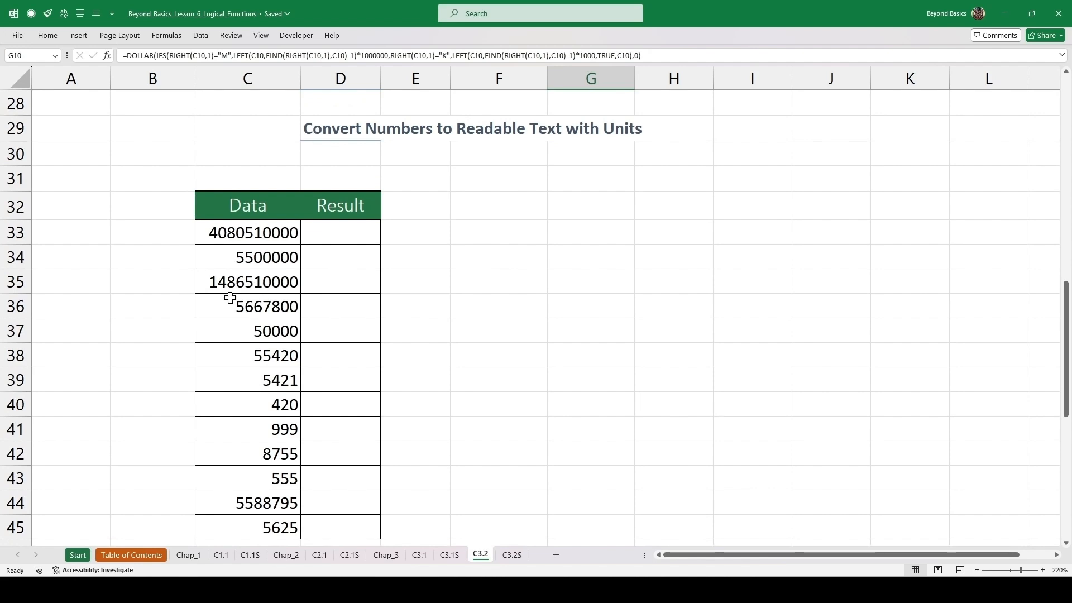
drag(267, 281, 274, 405)
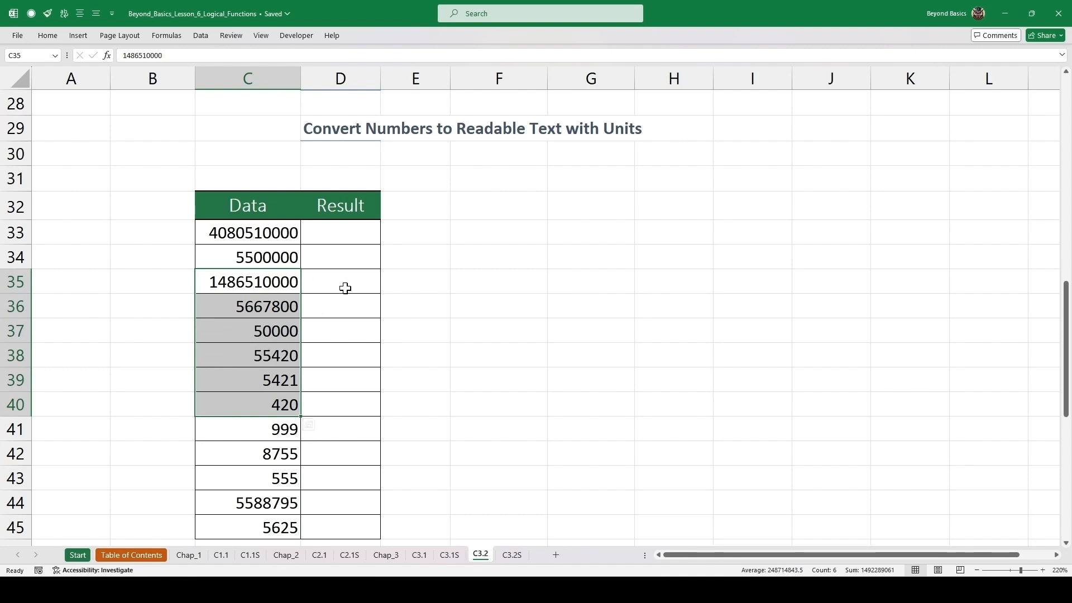
click(308, 287)
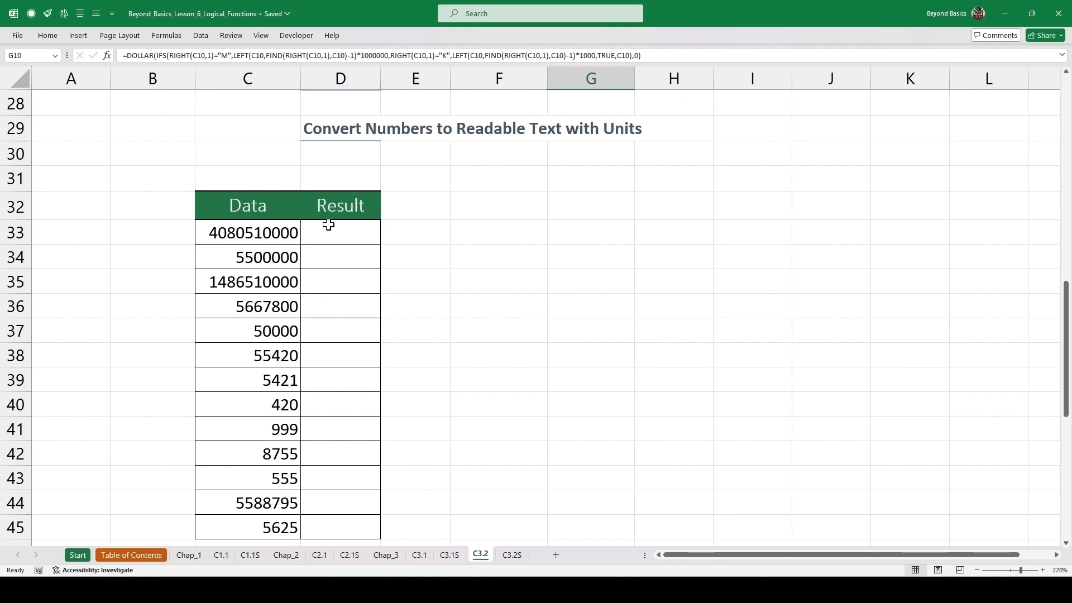
click(342, 236)
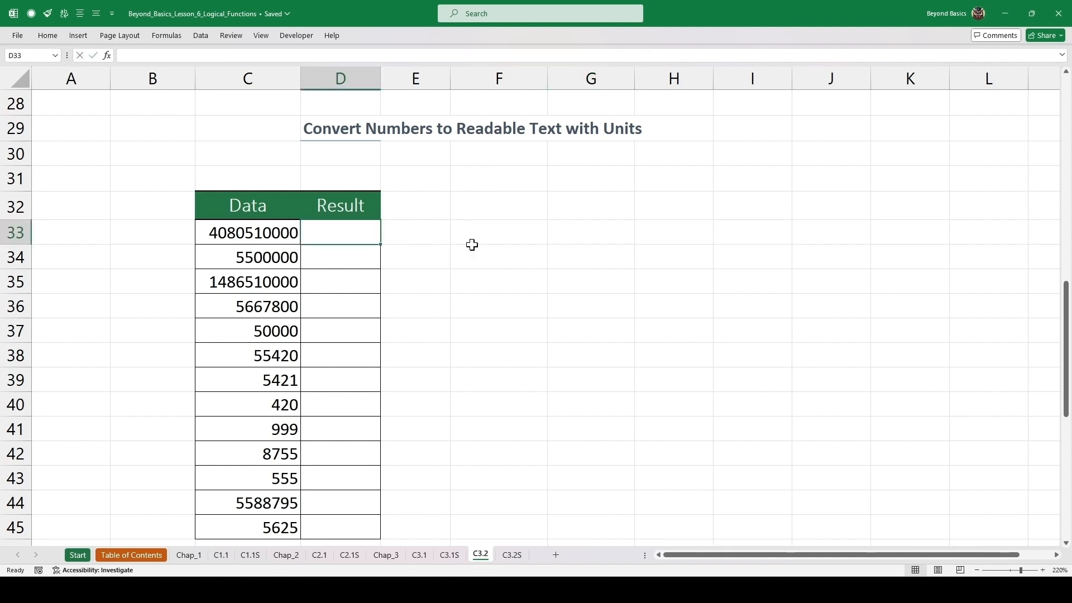
text(=ifsa)
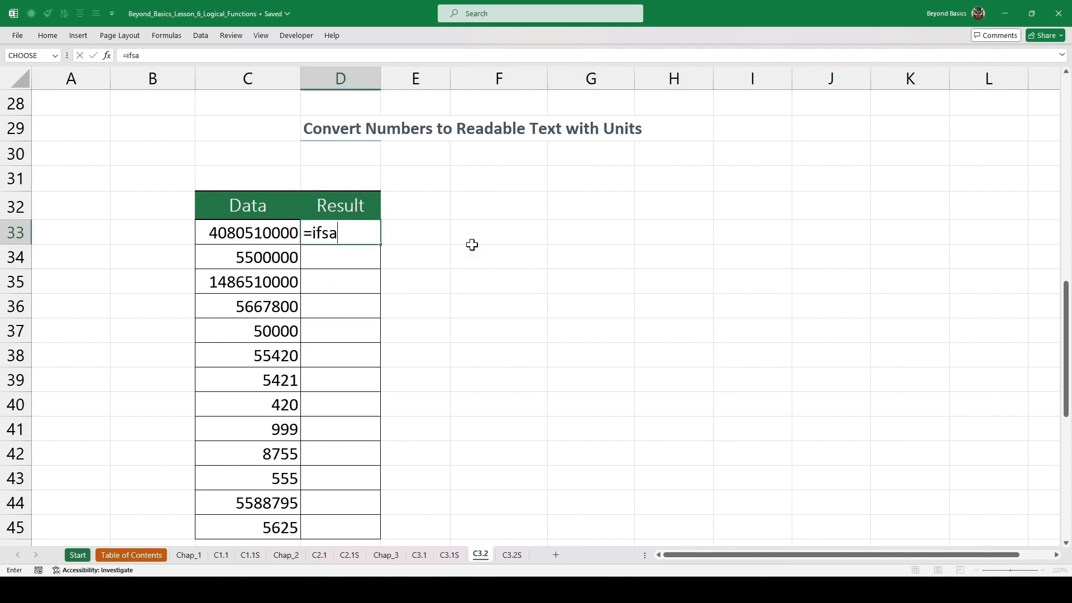
key(BackSpace)
key(Tab)
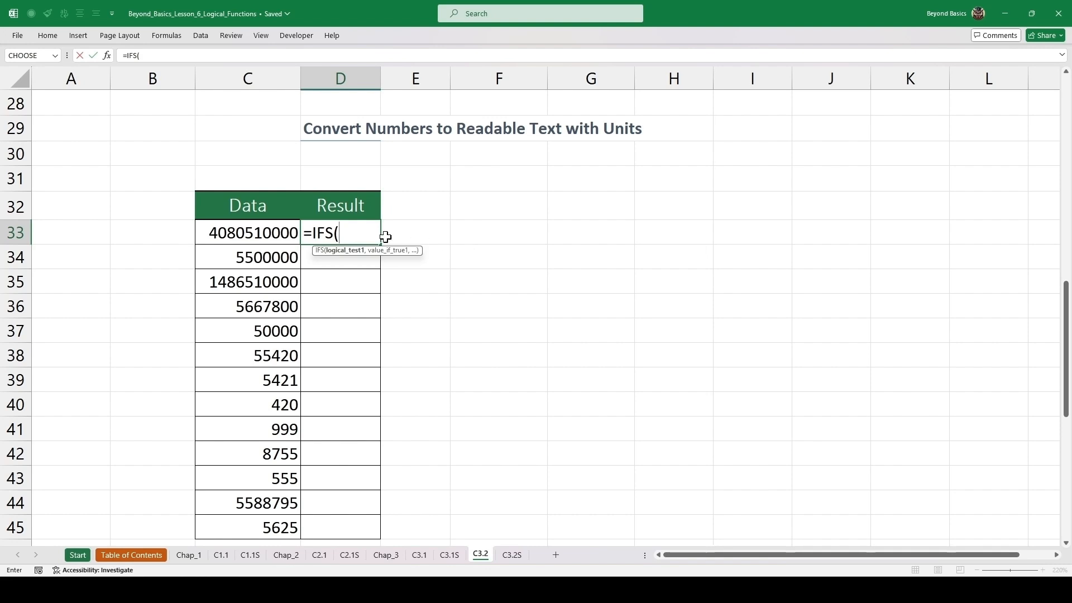
click(264, 233)
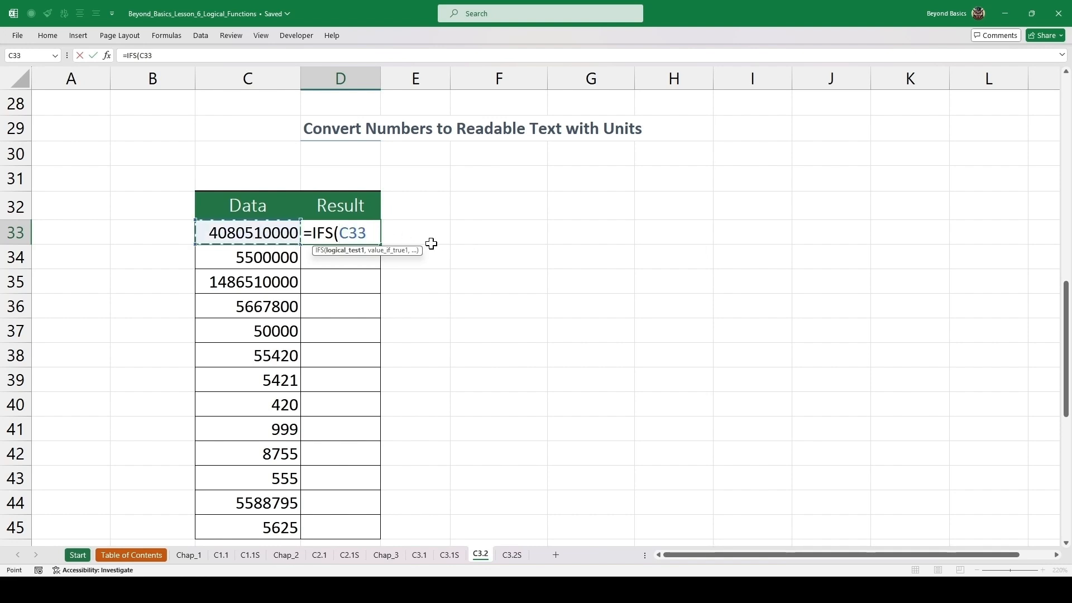
text(>=1)
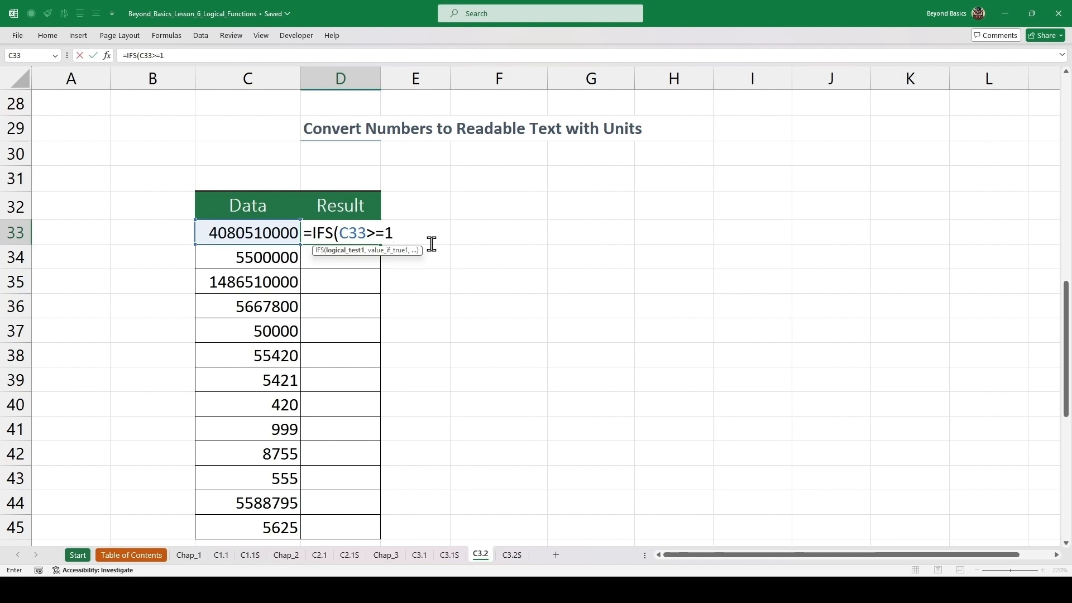
text(000000000)
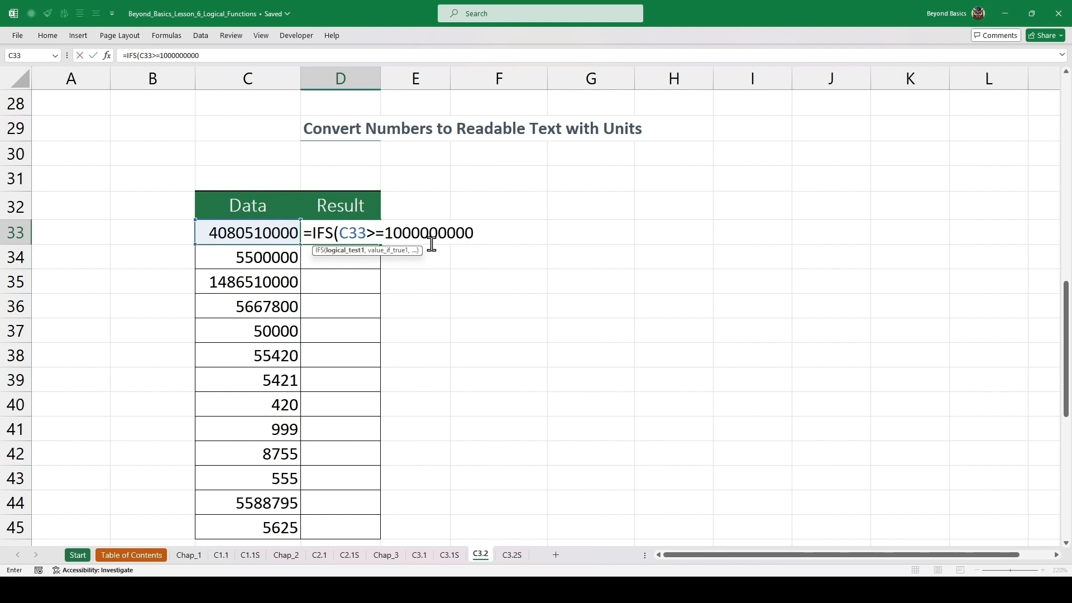
text(,)
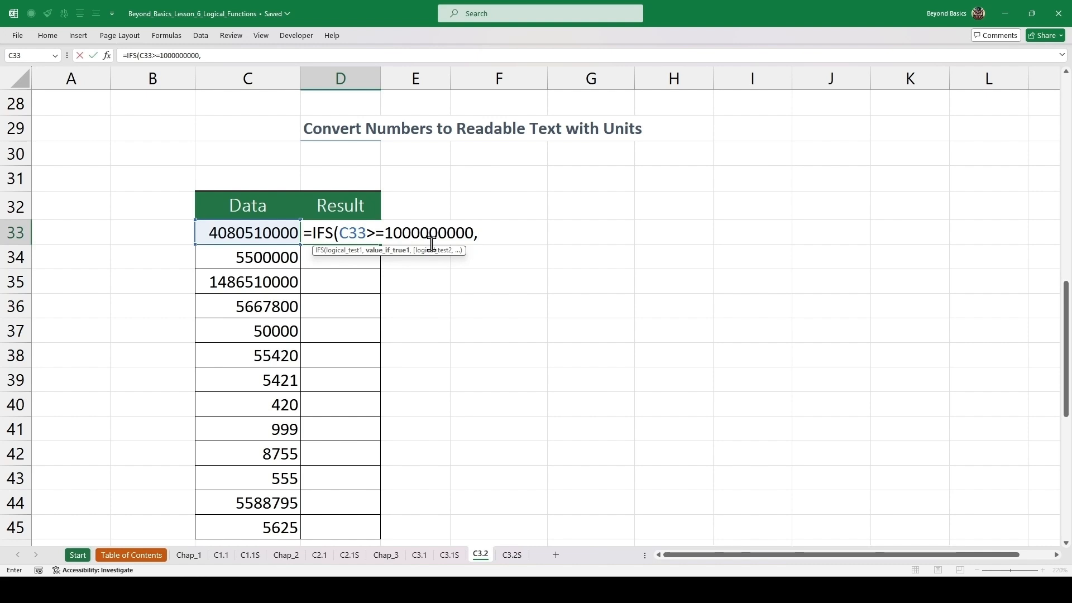
text(text)
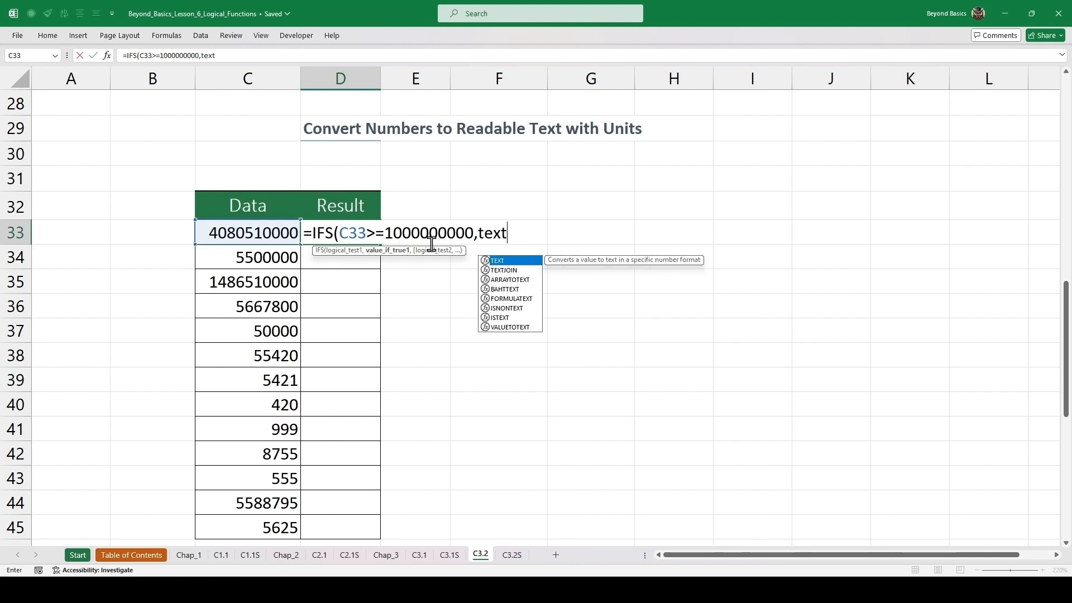
key(Tab)
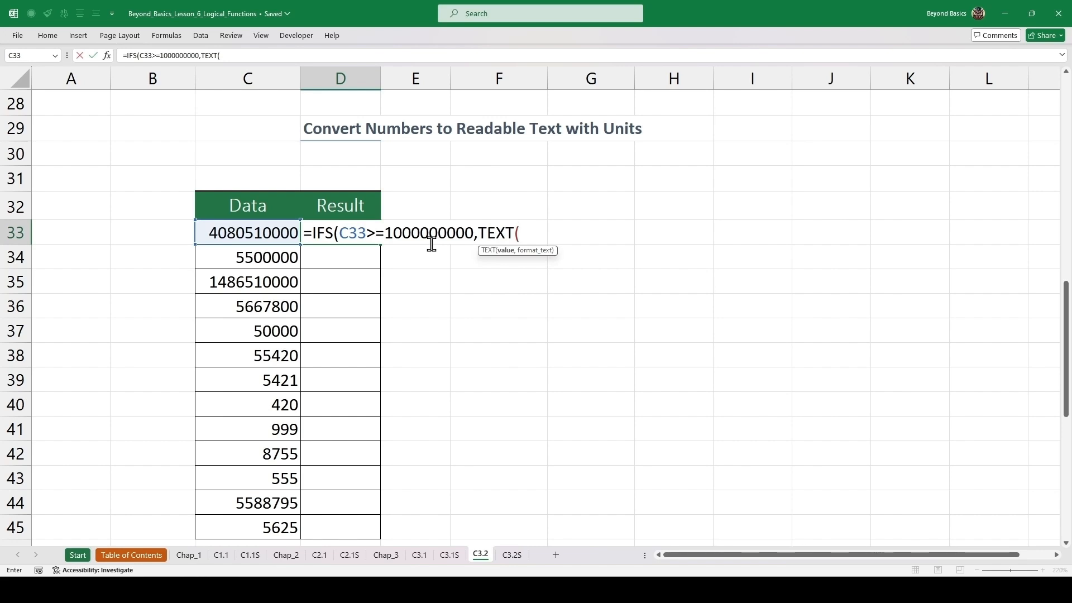
key(Left)
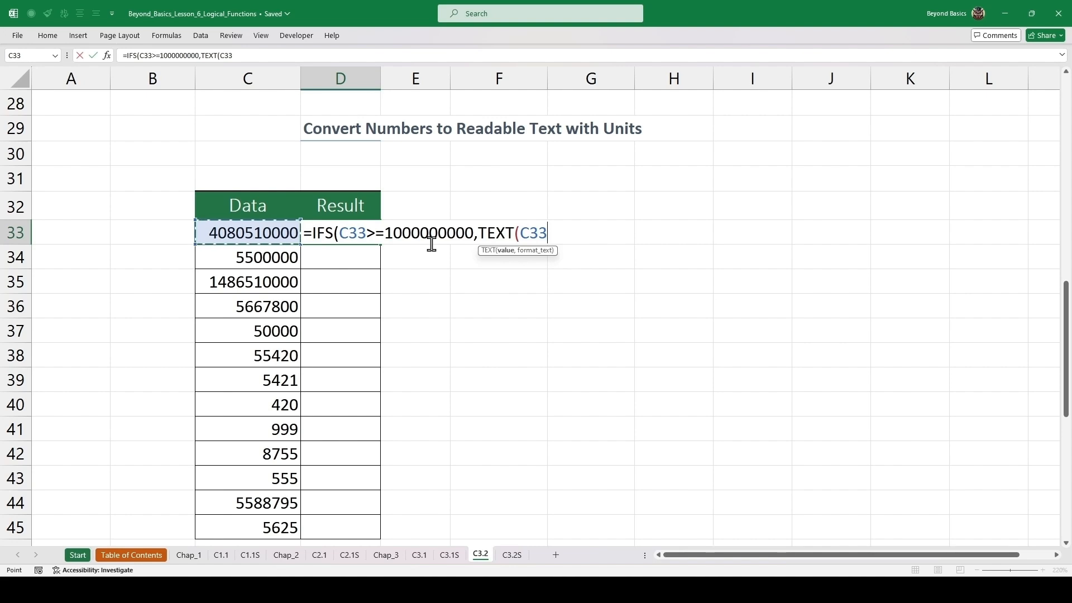
text(/)
text(1000000)
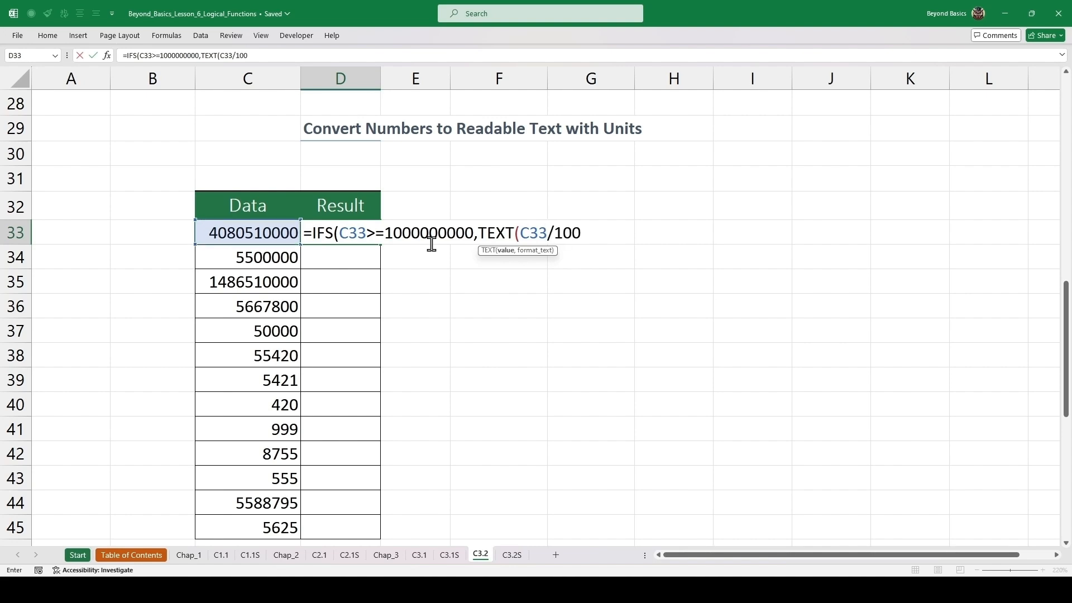
text(000)
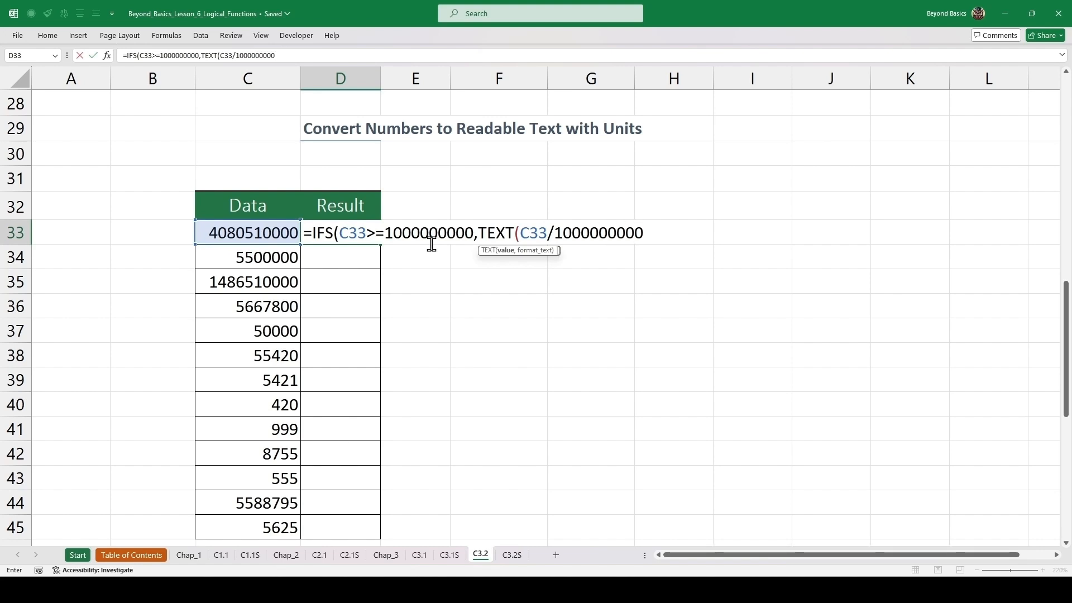
text(,)
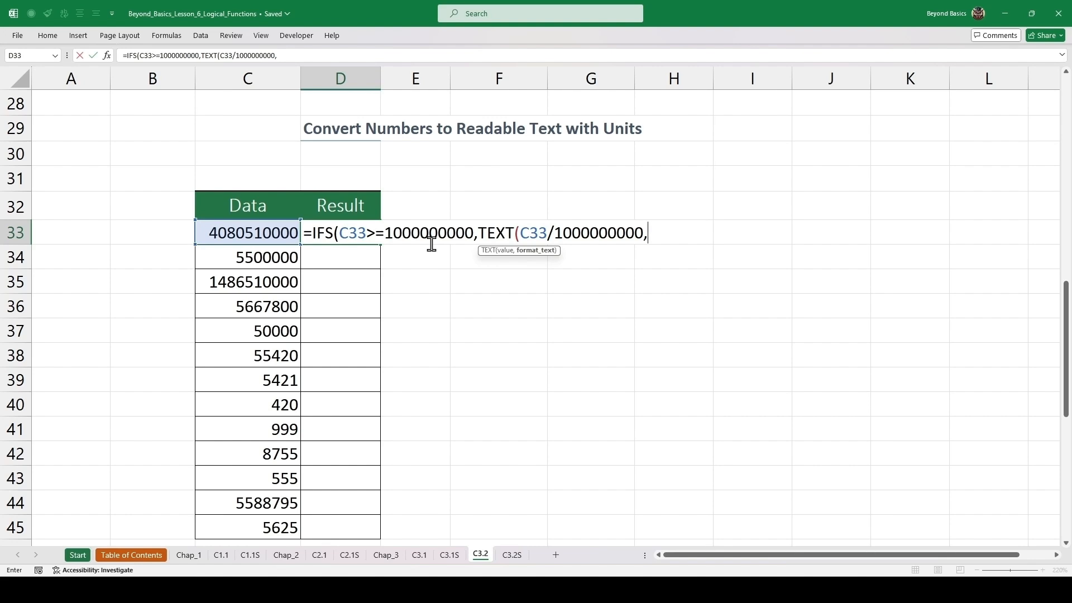
Step: Give the first TEXT function the format "0.000", close it and append &"B" as the billions unit
text(0.000")
click(646, 232)
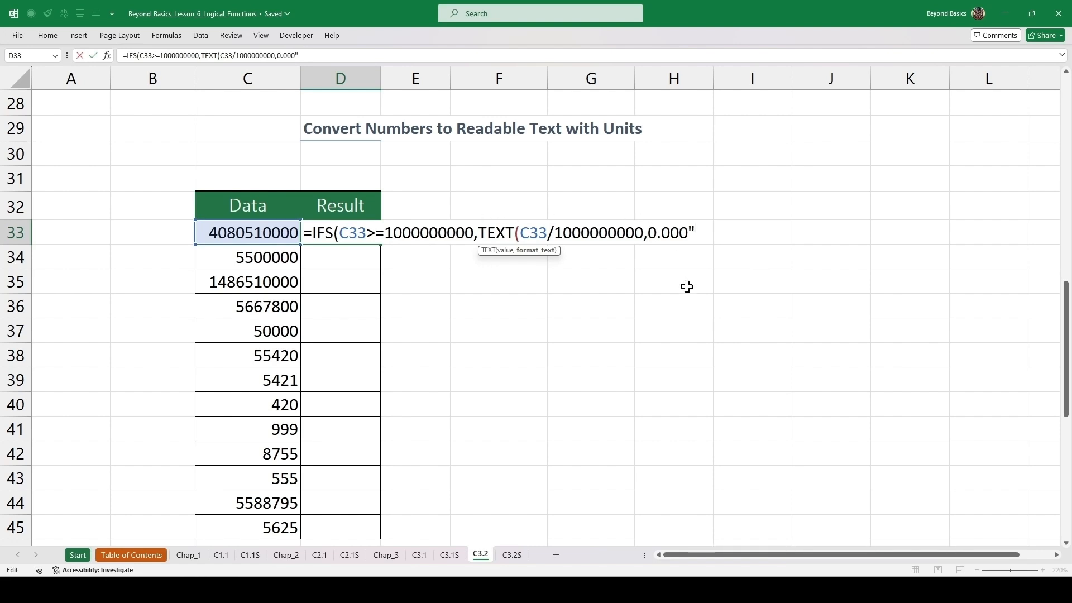
text(")
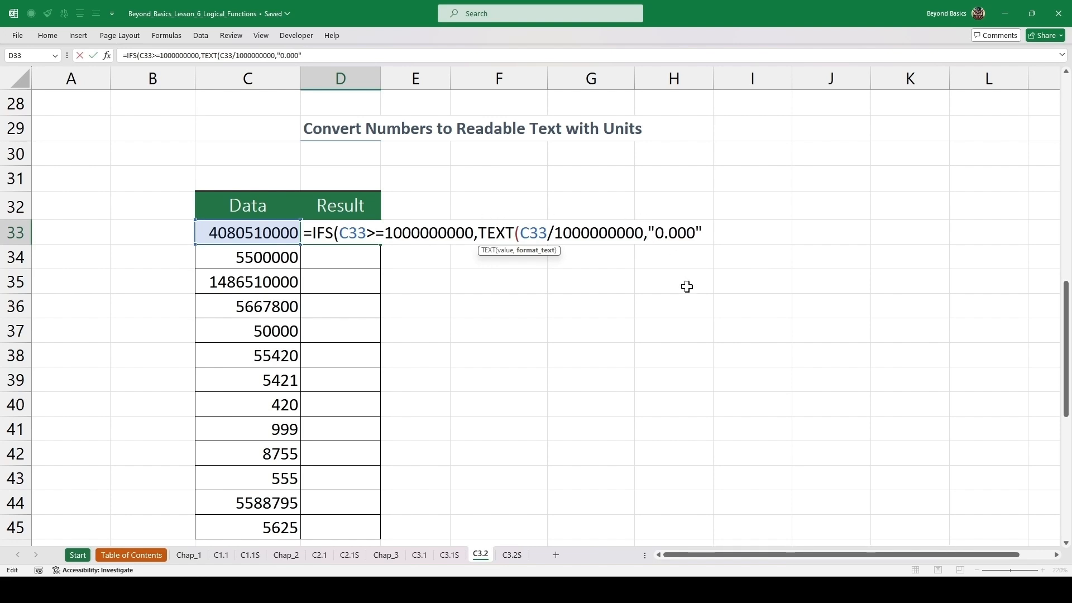
click(706, 231)
text())
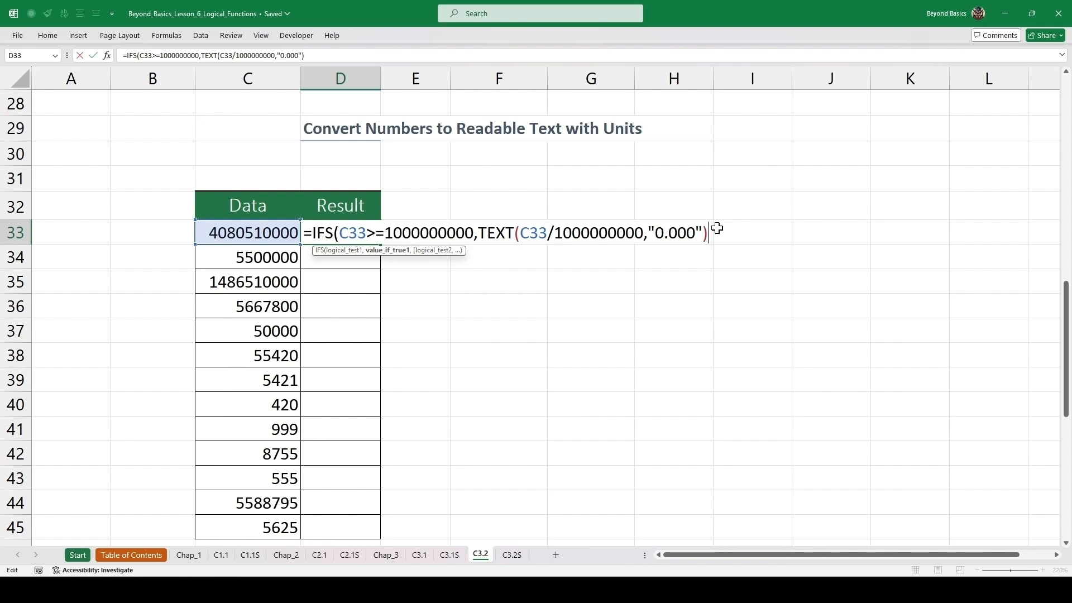
text(&"B)
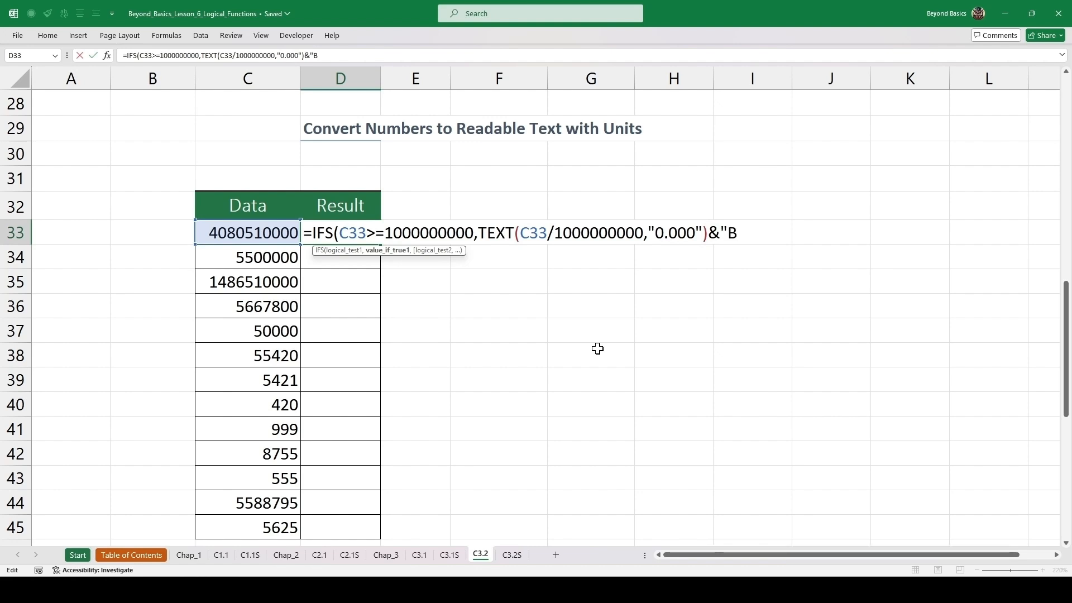
text(",)
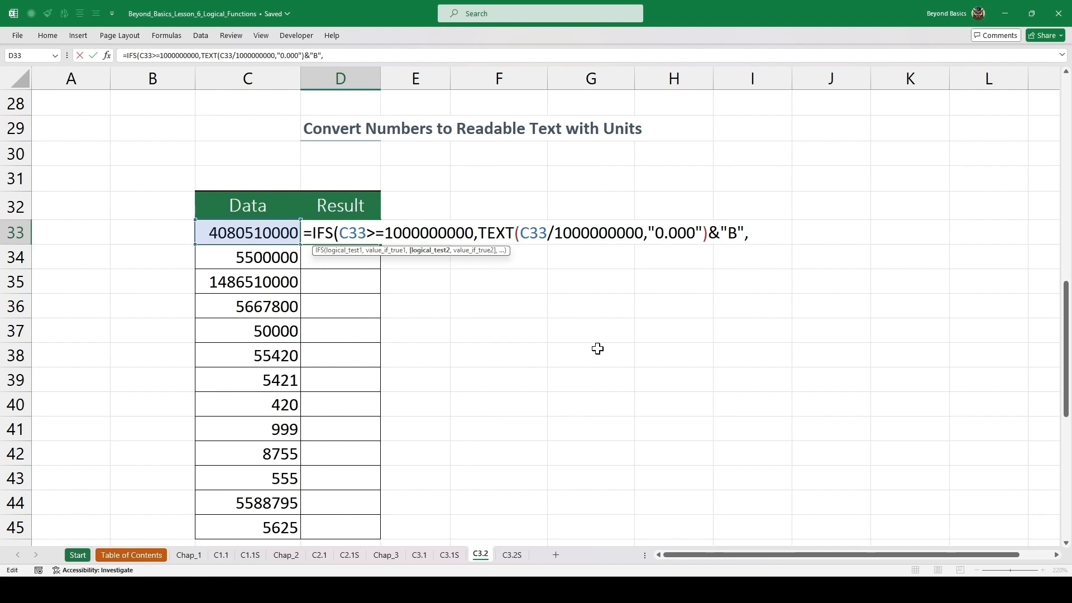
Step: Add C33>=1000000 as the second logical test in the D33 IFS formula
click(276, 234)
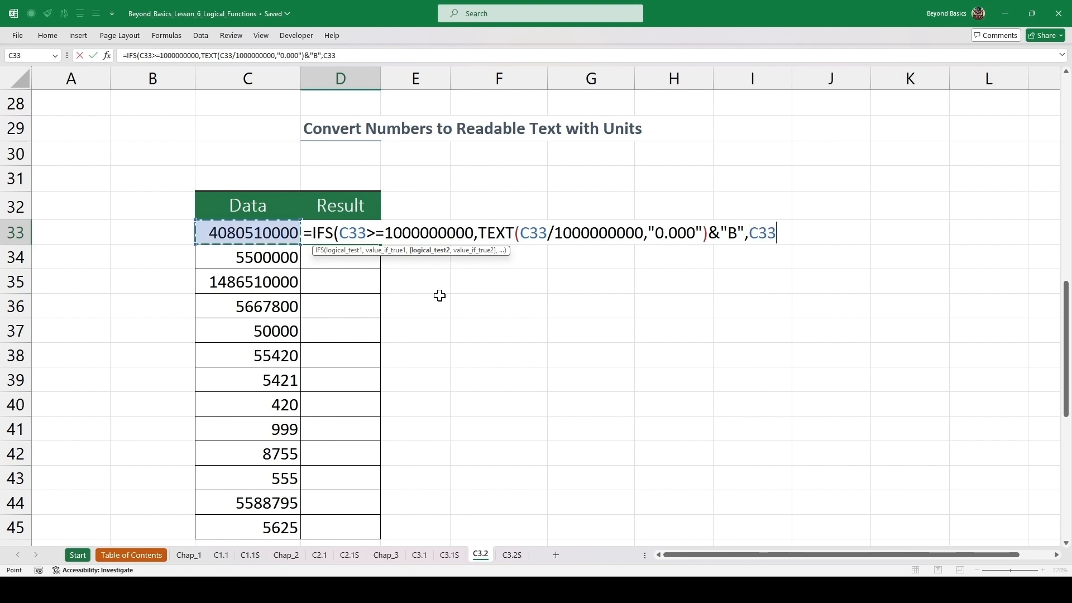
text(>=)
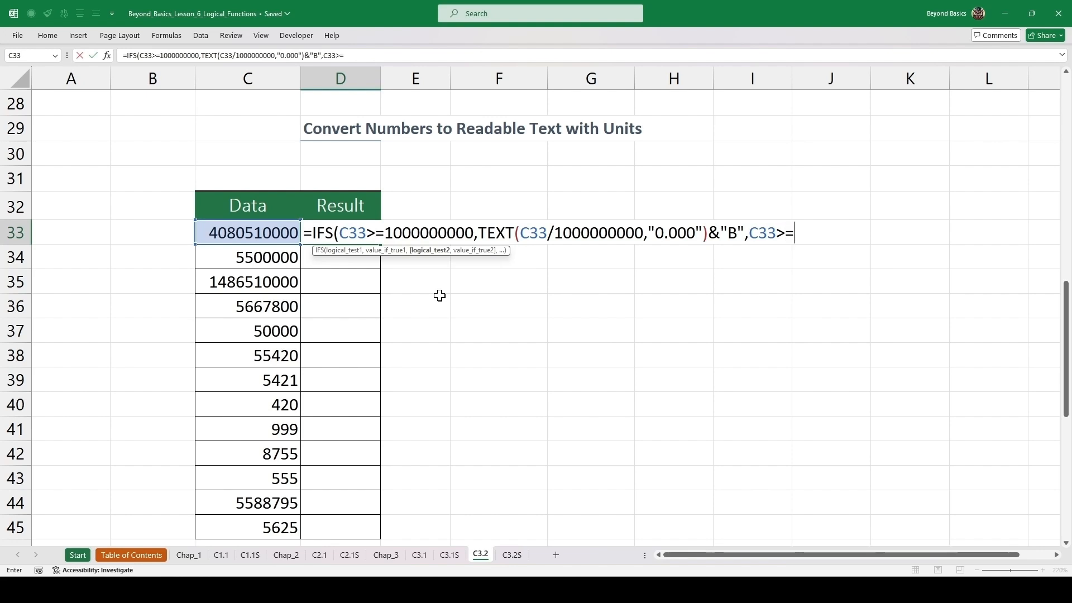
text(1000000000)
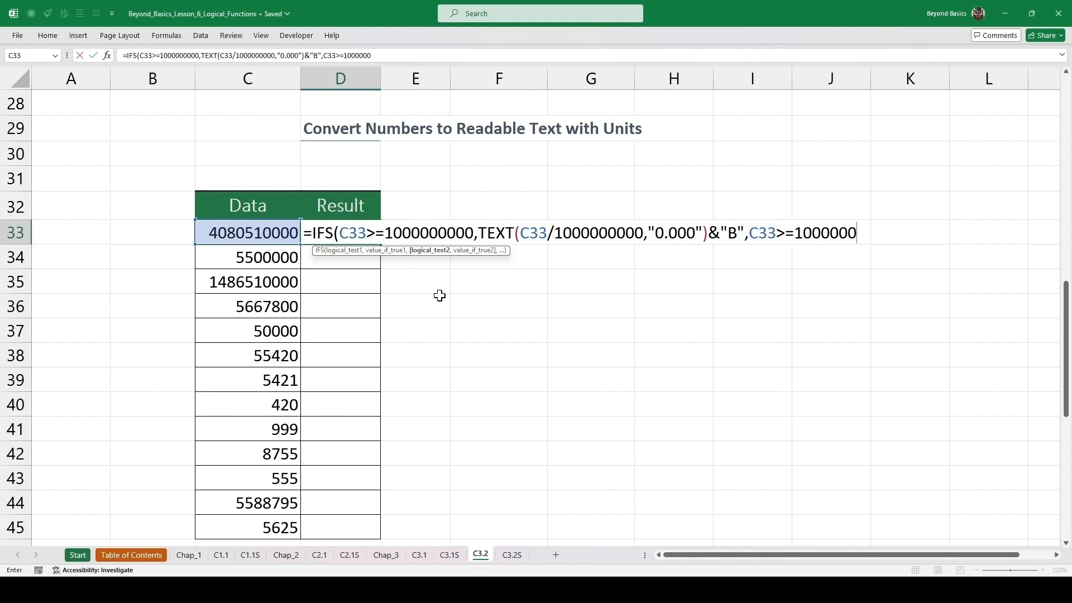
text(,)
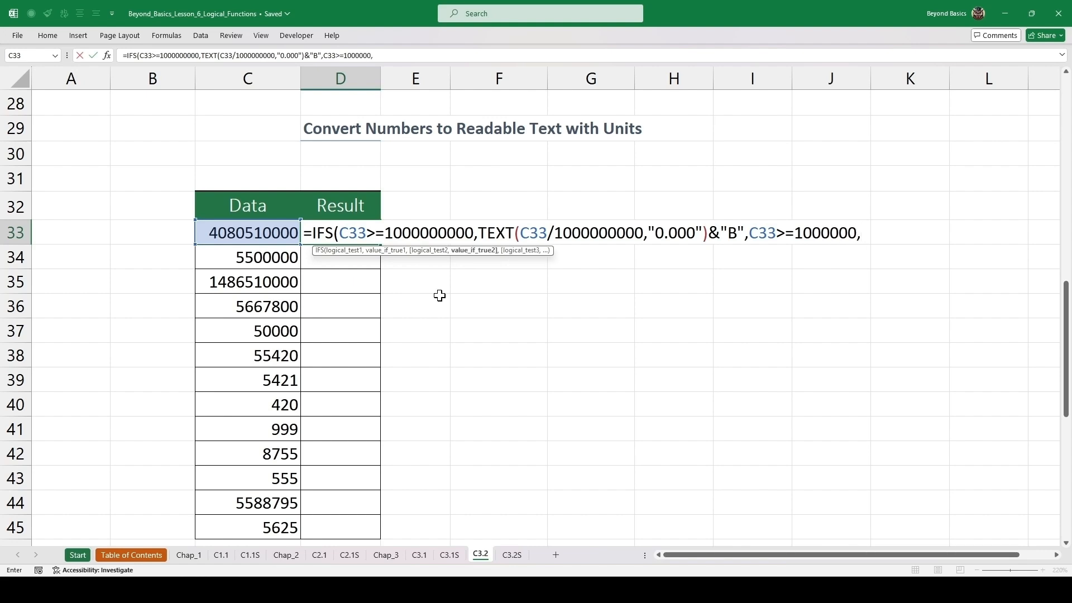
Step: Enter TEXT(C33/1000000,"0.0")&"M" as the result for the second IFS test in D33
text(TEXT()
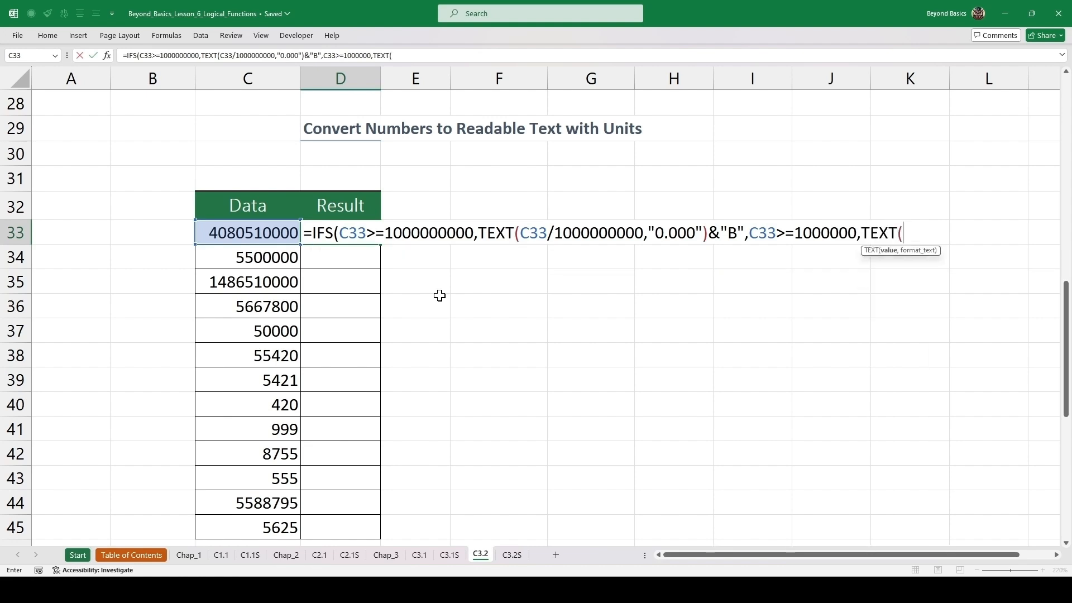
click(268, 234)
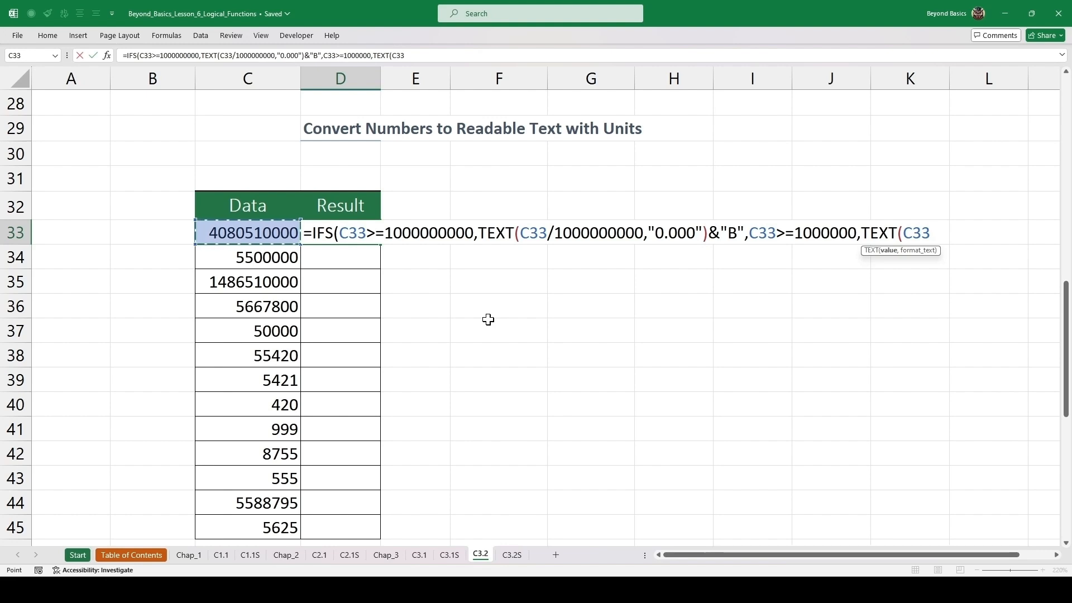
text(/1000000)
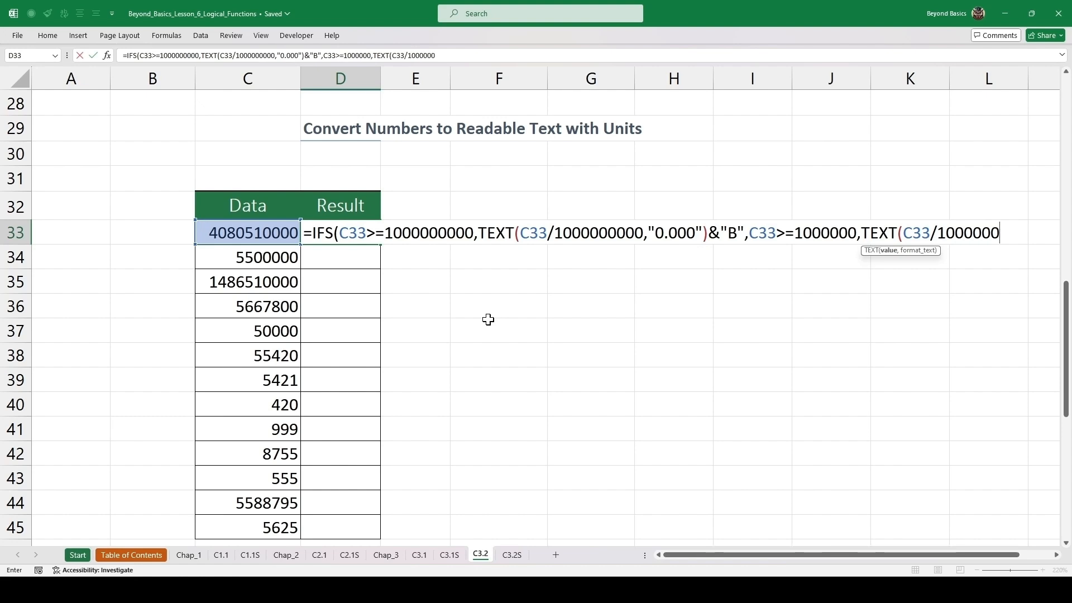
text(,"0)
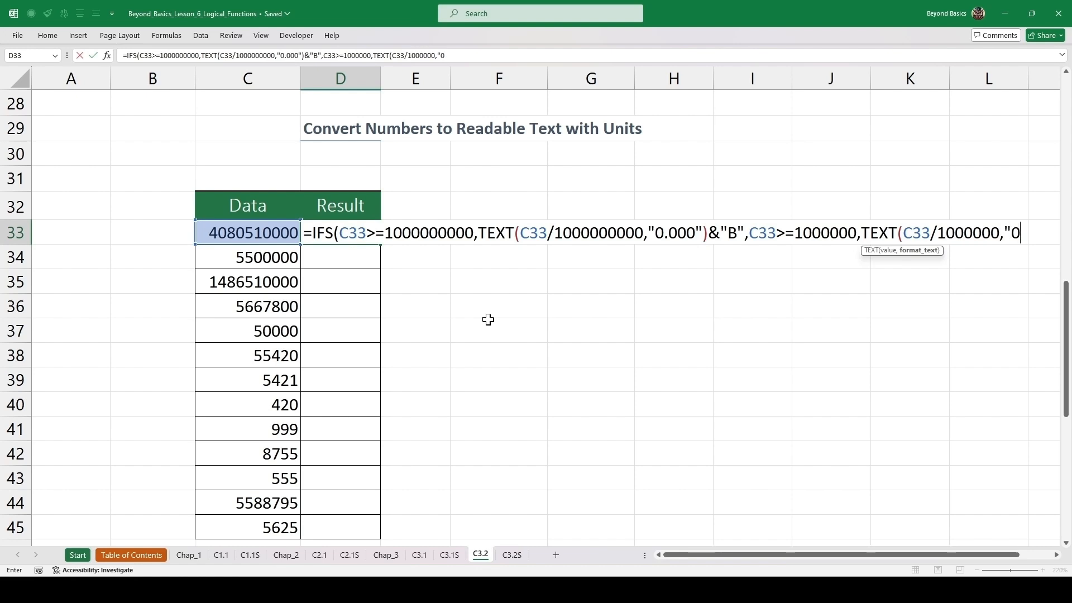
text(.0"))
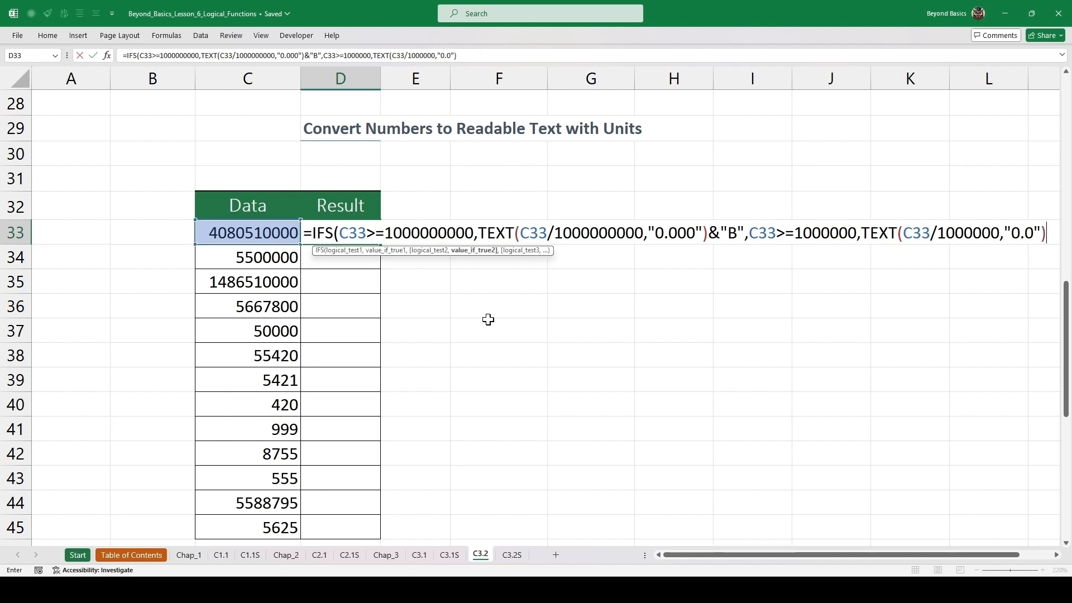
text(&")
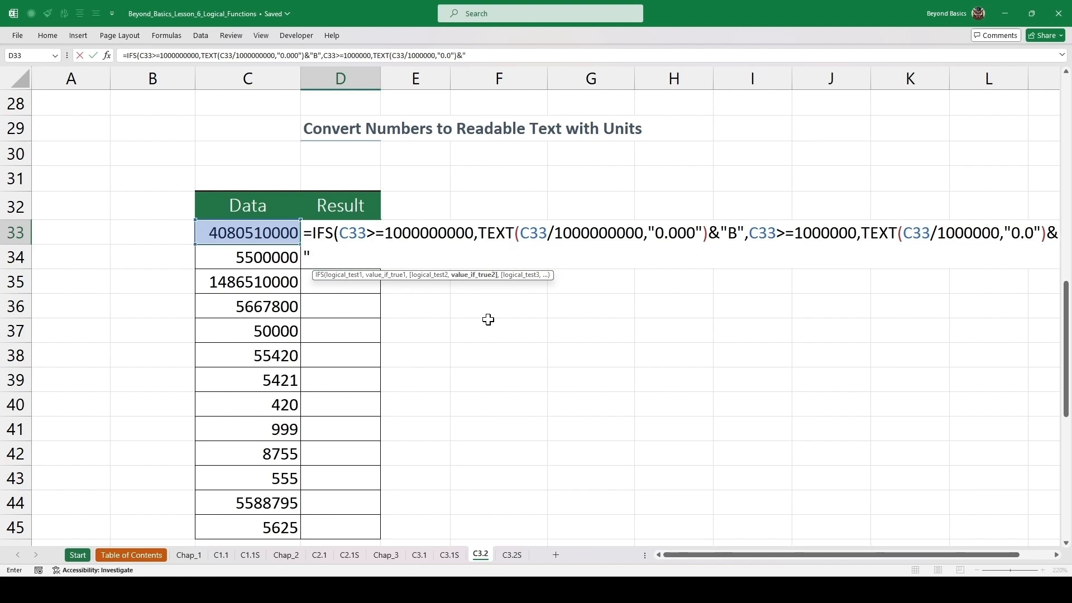
text(M",)
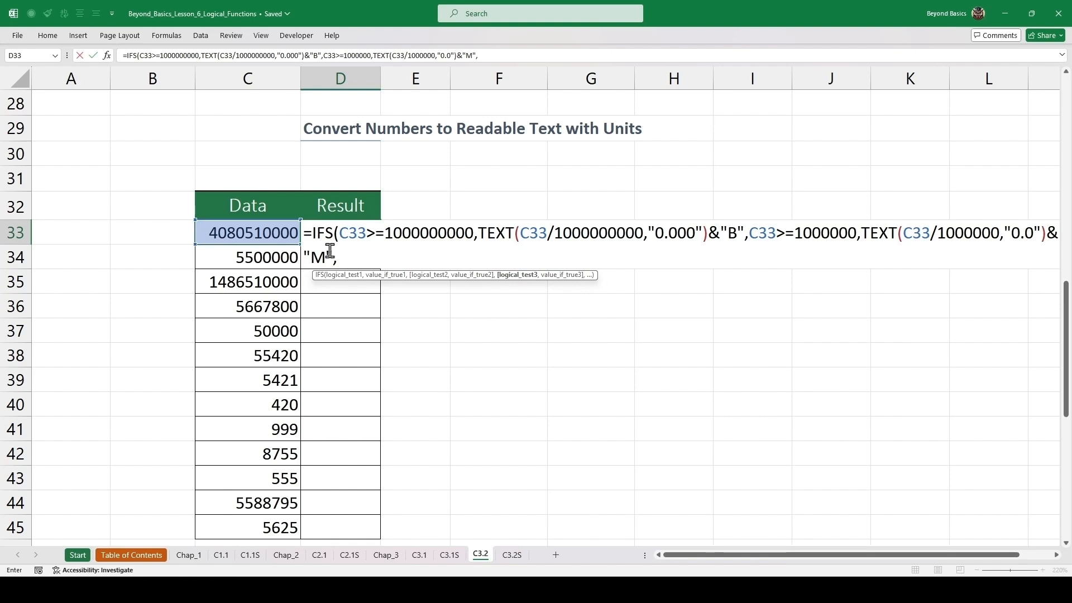
Step: Add C33>=1000 as the third logical test in the D33 IFS formula
click(269, 235)
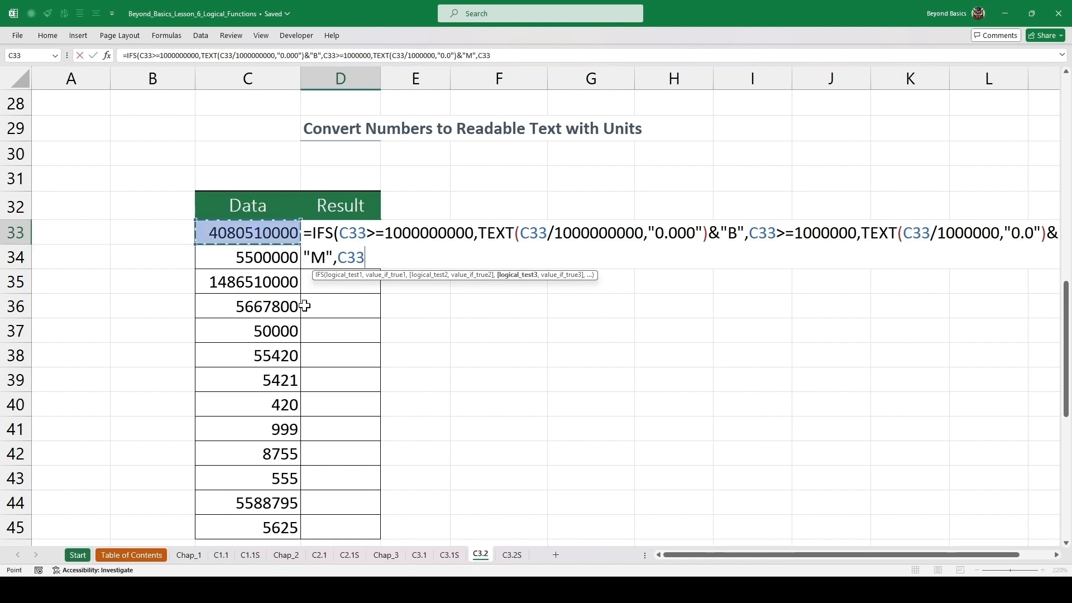
text(>=1000)
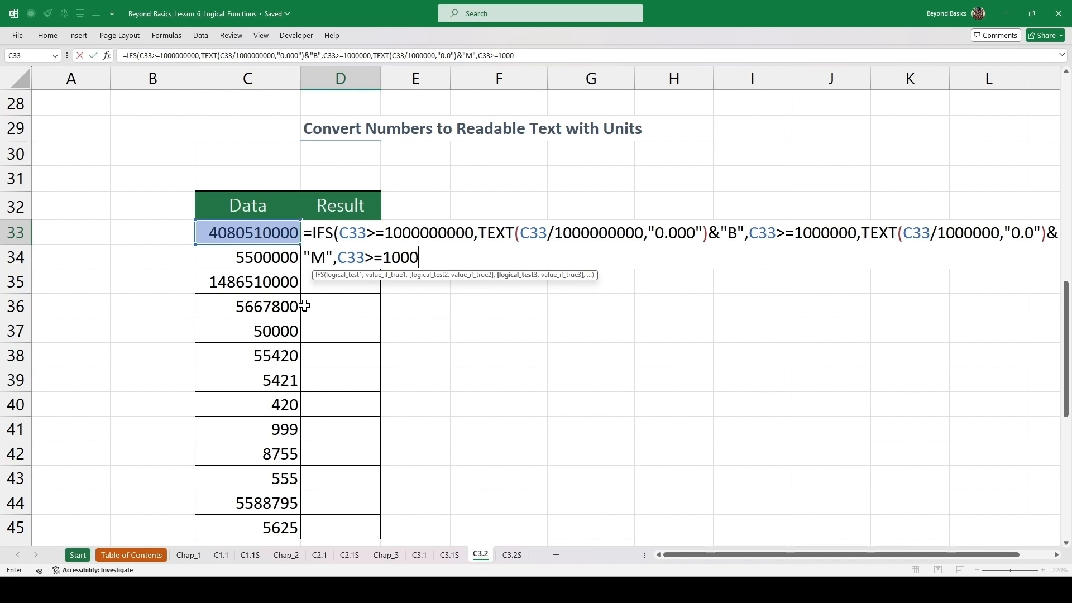
text(,)
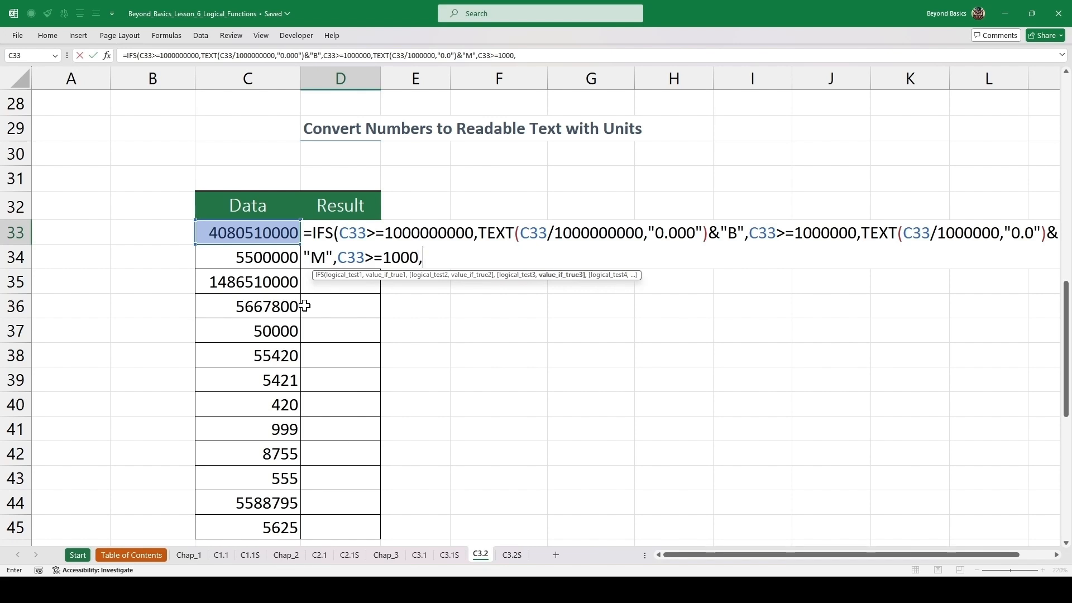
Step: Enter TEXT(C33/1000,"0.0")&"K" as the result for the third IFS test in D33
text(TEXT()
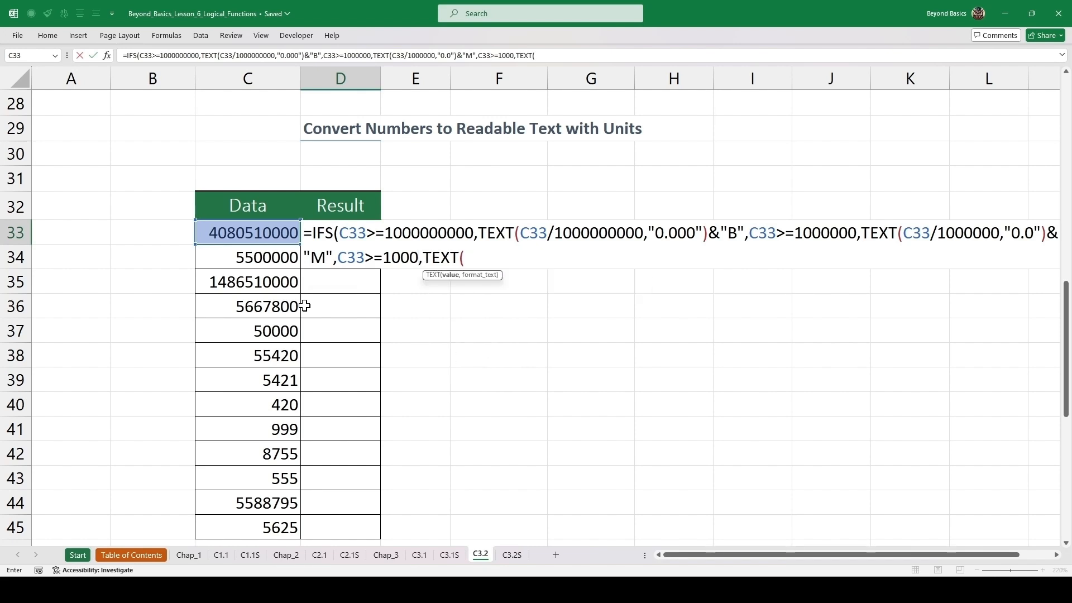
click(285, 234)
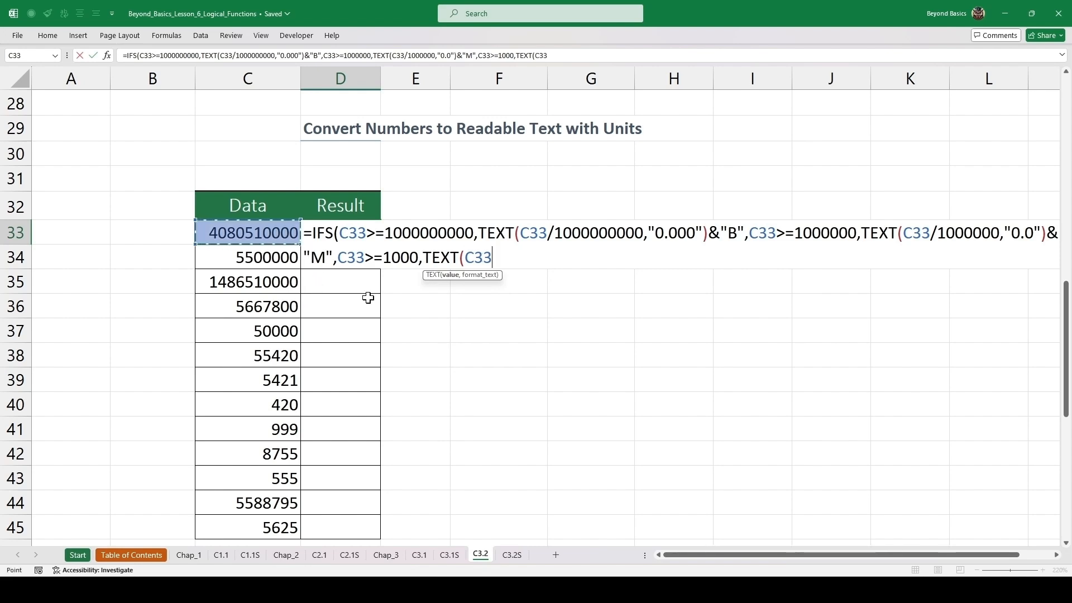
text(/1000)
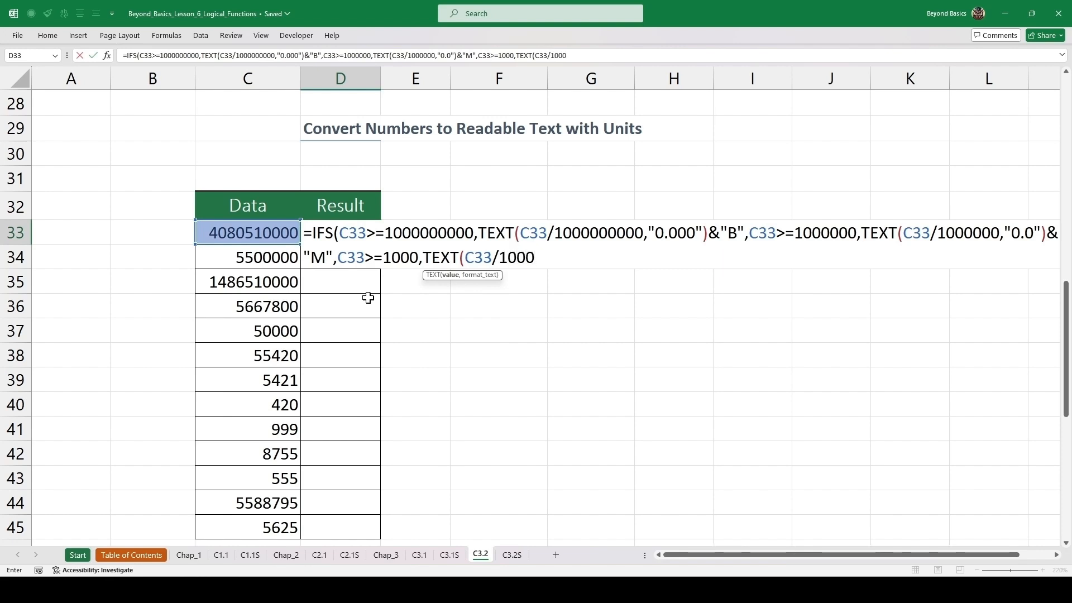
text(,"0.0)
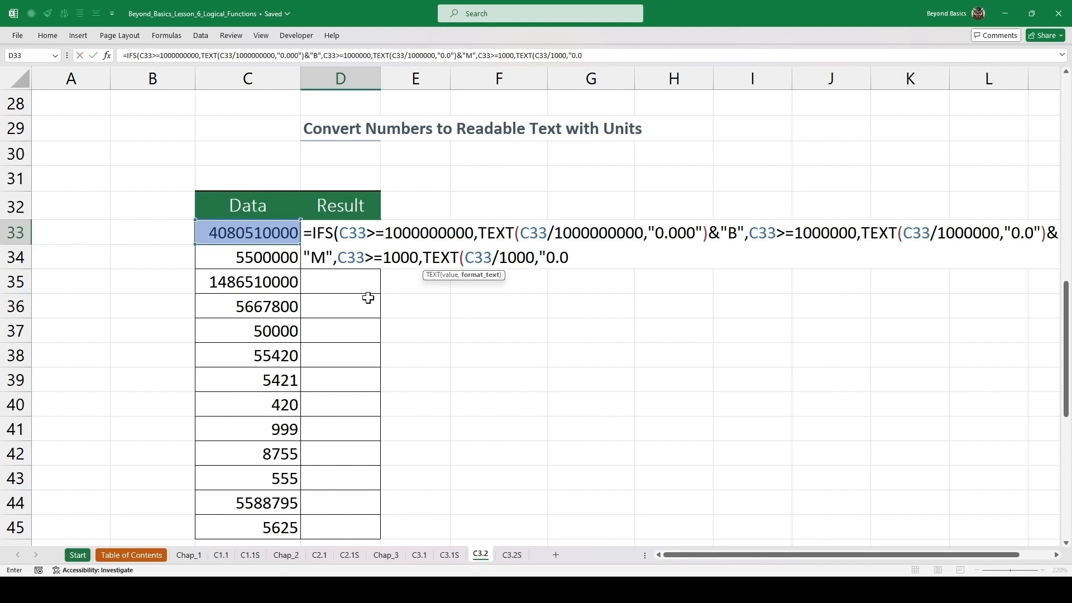
text("))
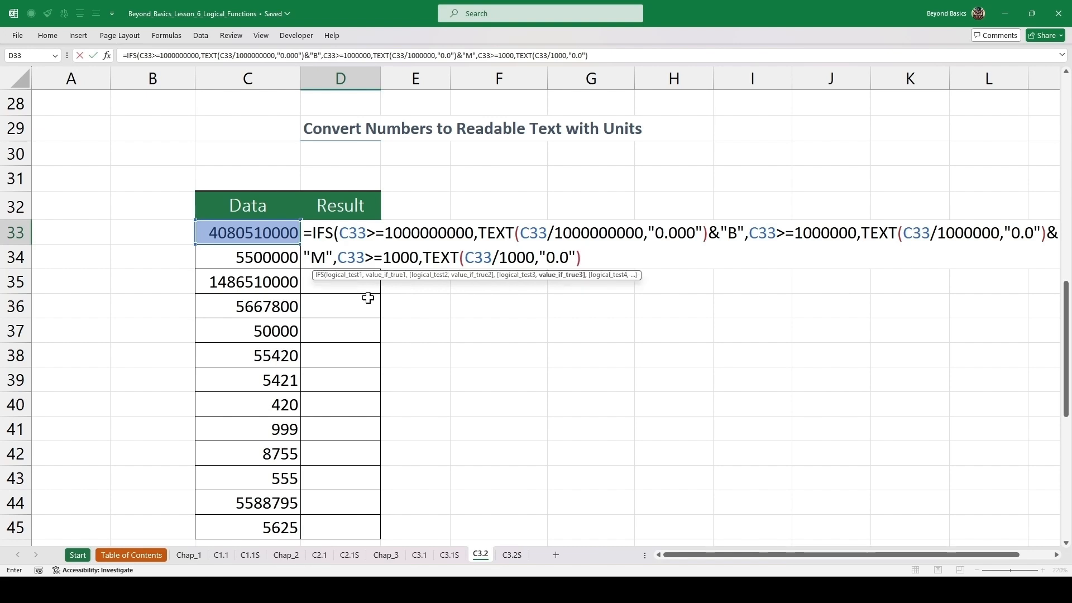
text(&"K",)
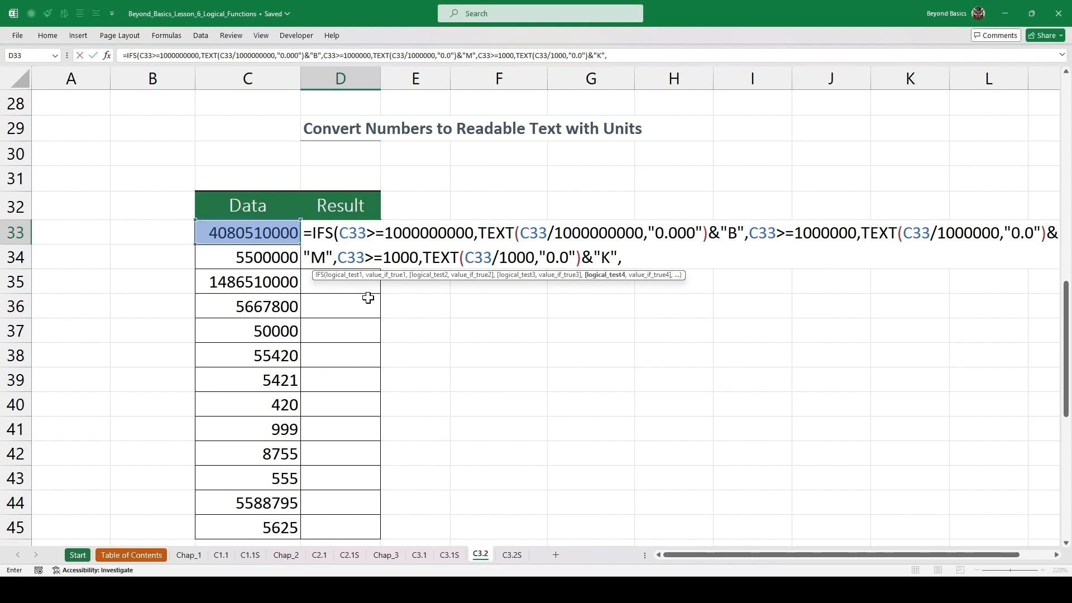
Step: Add TRUE as the final IFS test with C33 as its result, then close and commit the D33 formula
text(TRU)
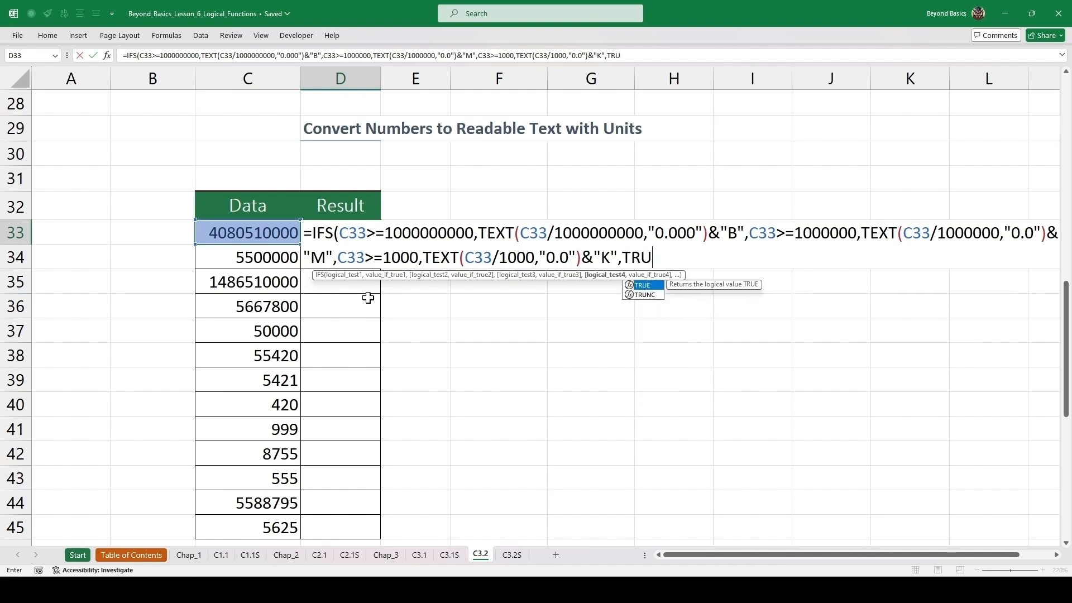
text(E,)
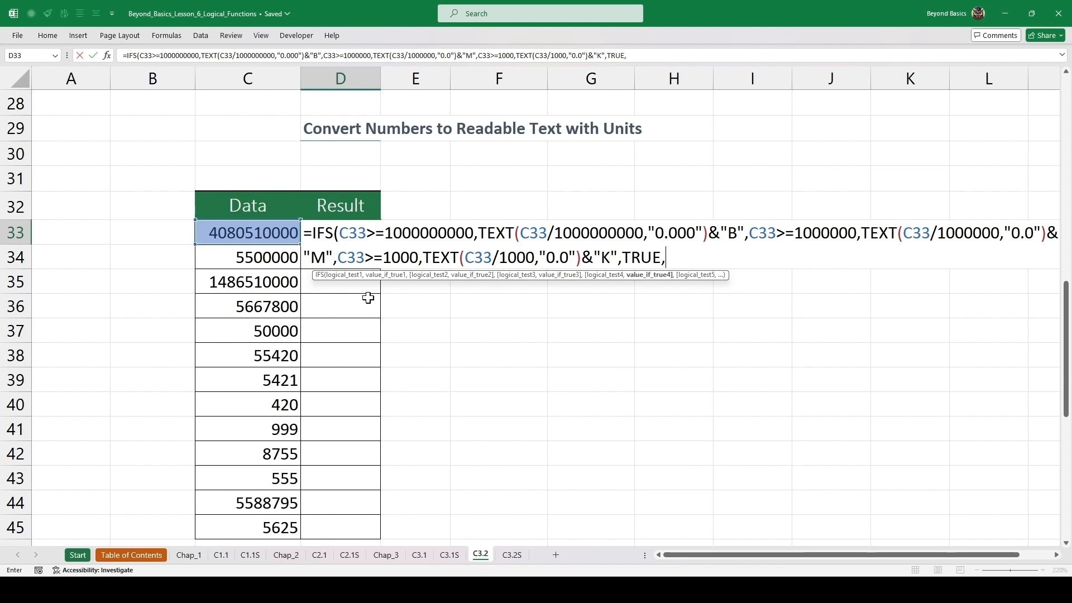
click(246, 229)
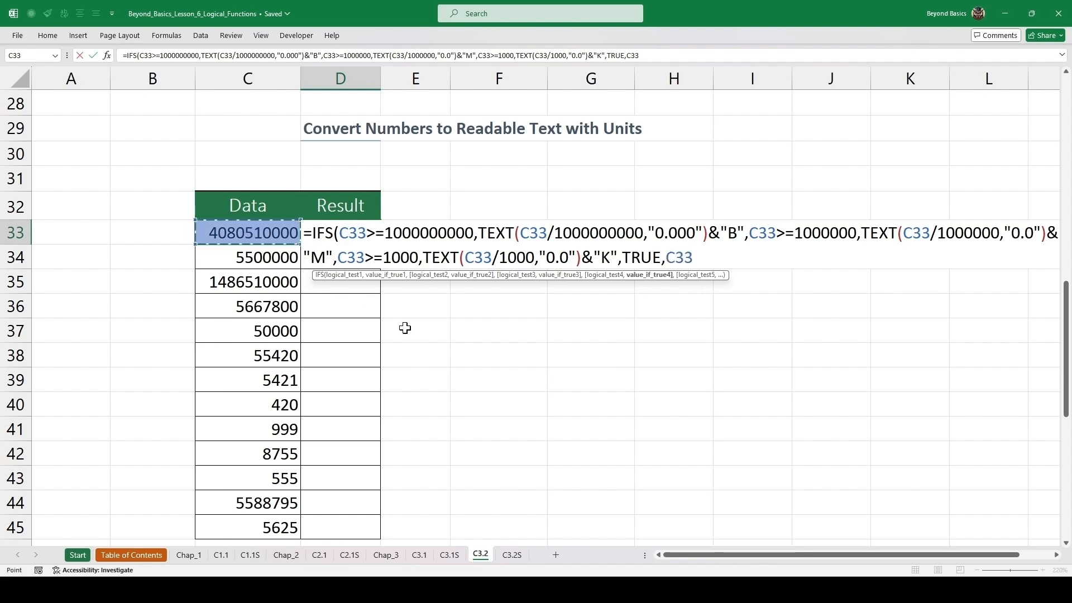
text())
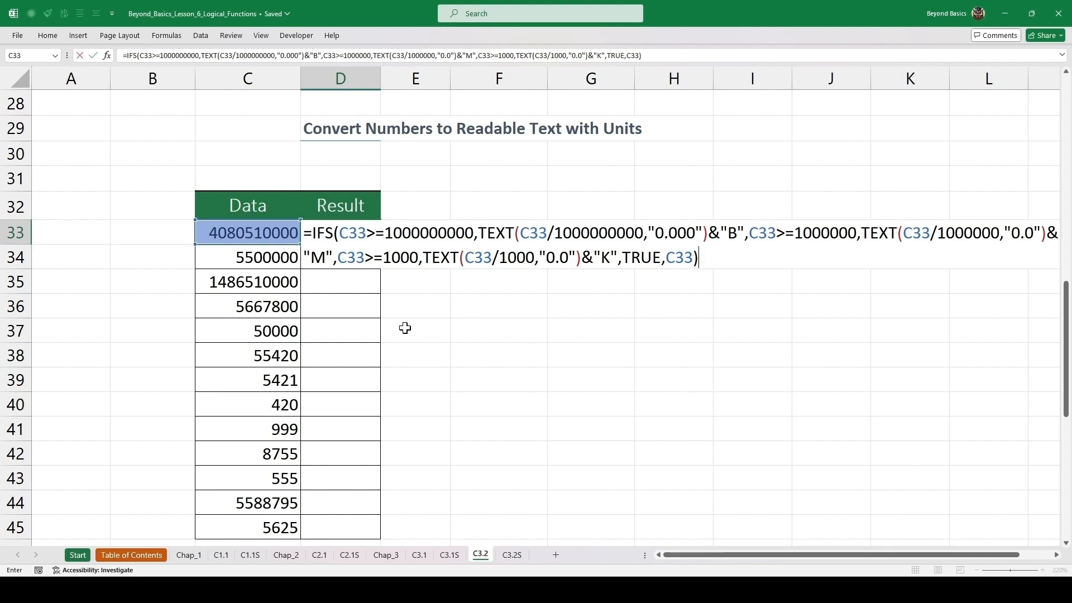
key(ctrl+Return)
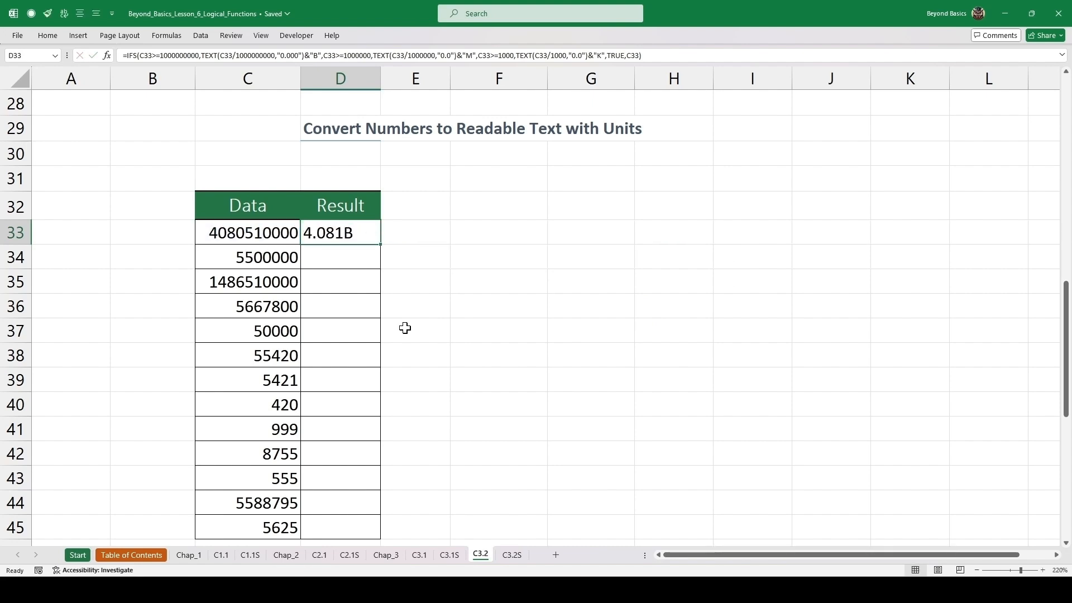
Step: Fill the D33 formula down the Result column to D45 and inspect the copied formulas in D34 and D38
double_click(380, 244)
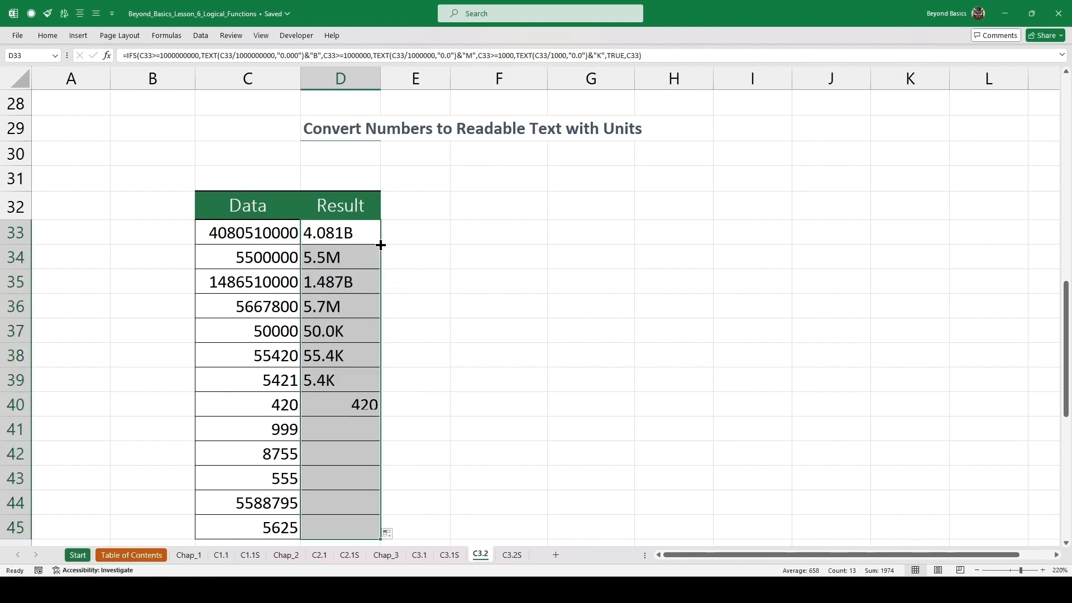
double_click(335, 258)
double_click(349, 356)
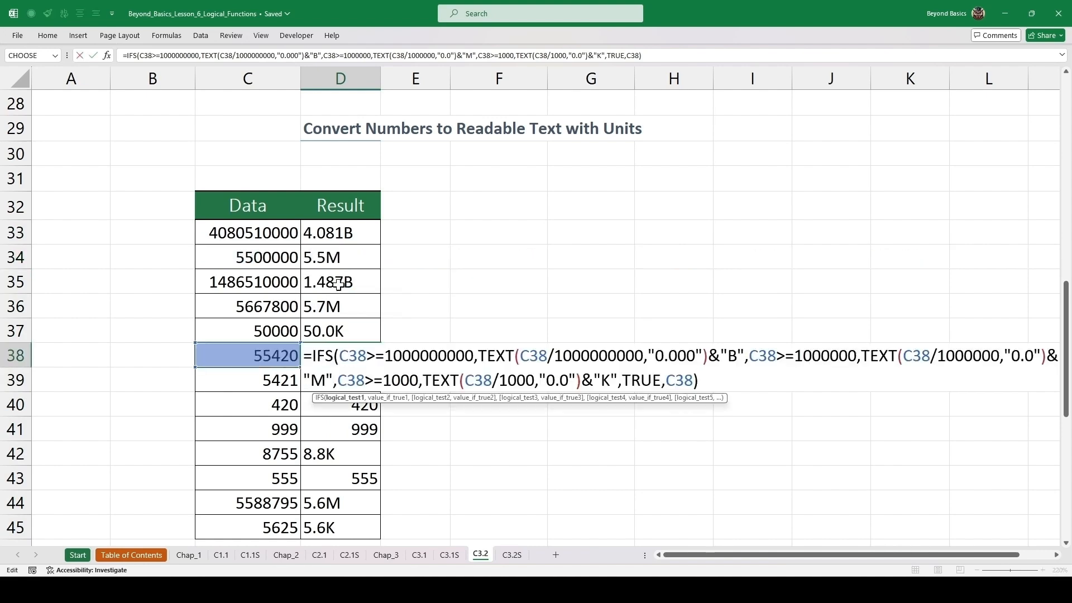
Step: Insert line breaks in the D33 formula before the second, third and TRUE tests so each test-result pair has its own line
double_click(339, 230)
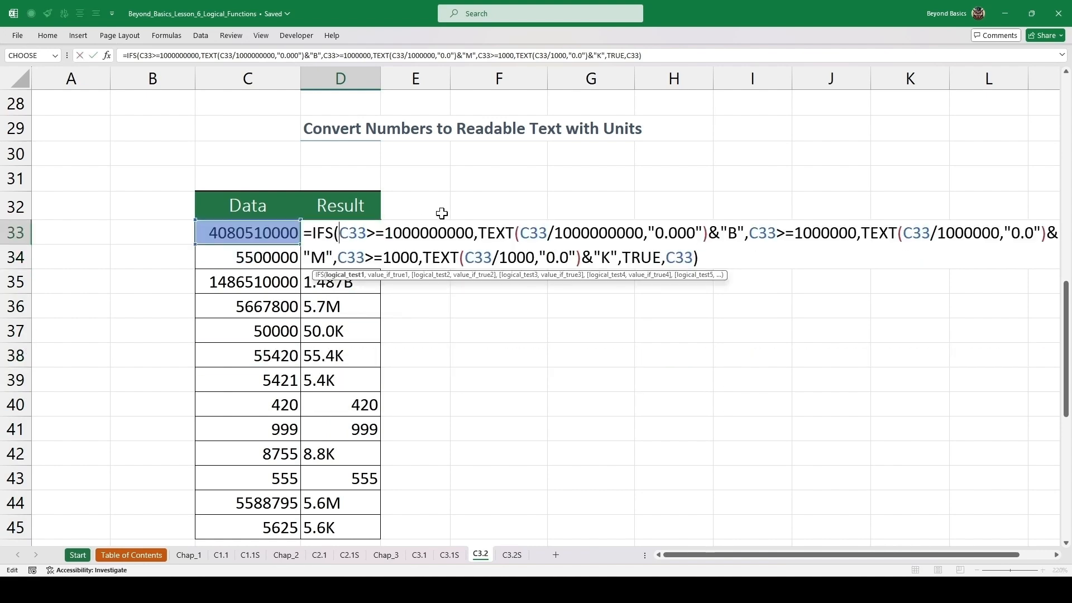
click(750, 233)
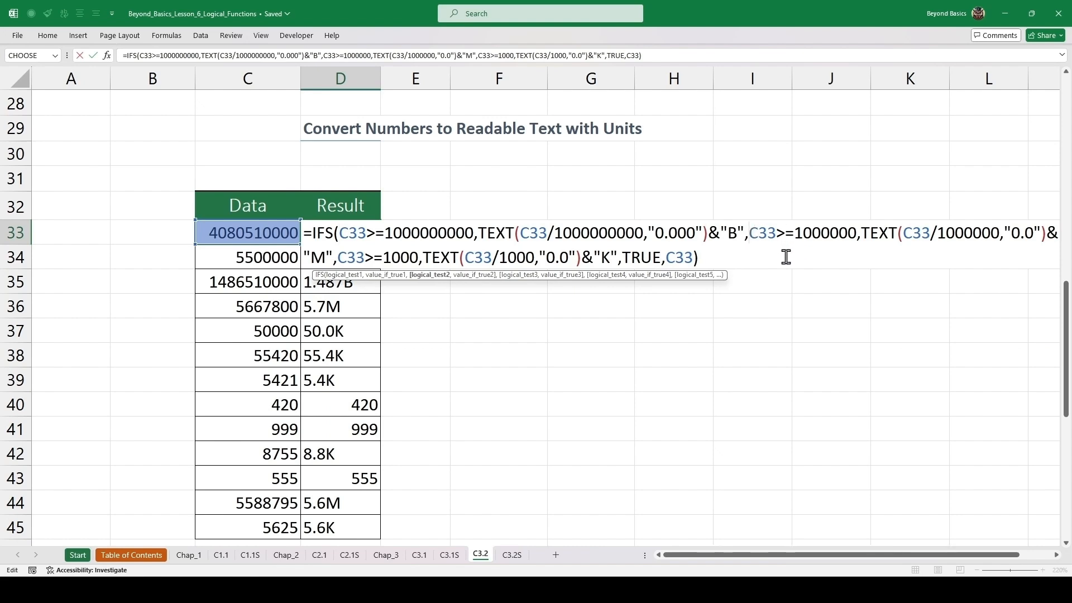
key(alt+Return)
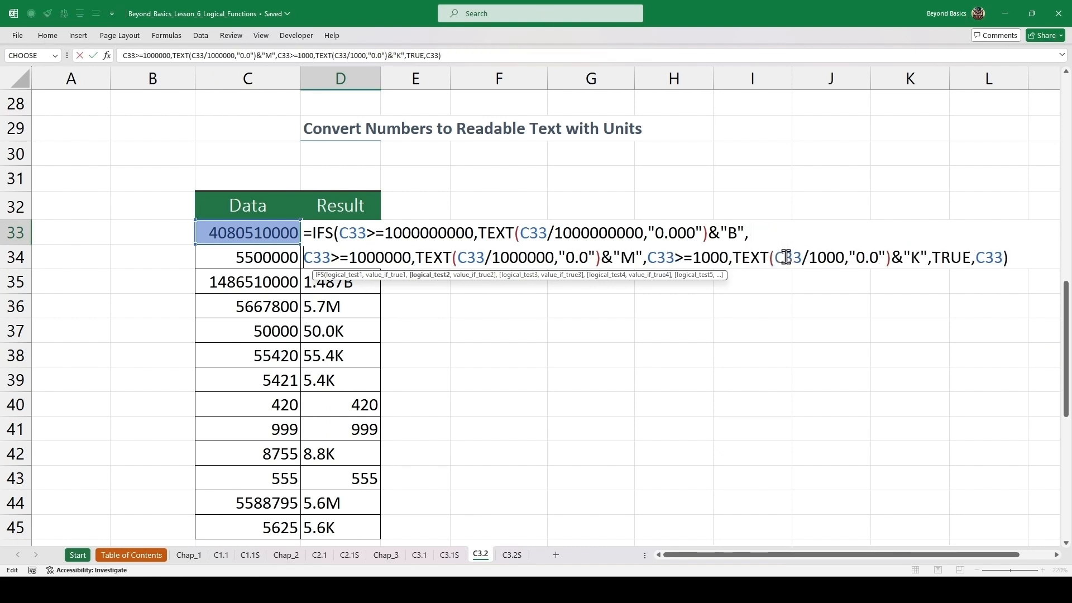
click(647, 257)
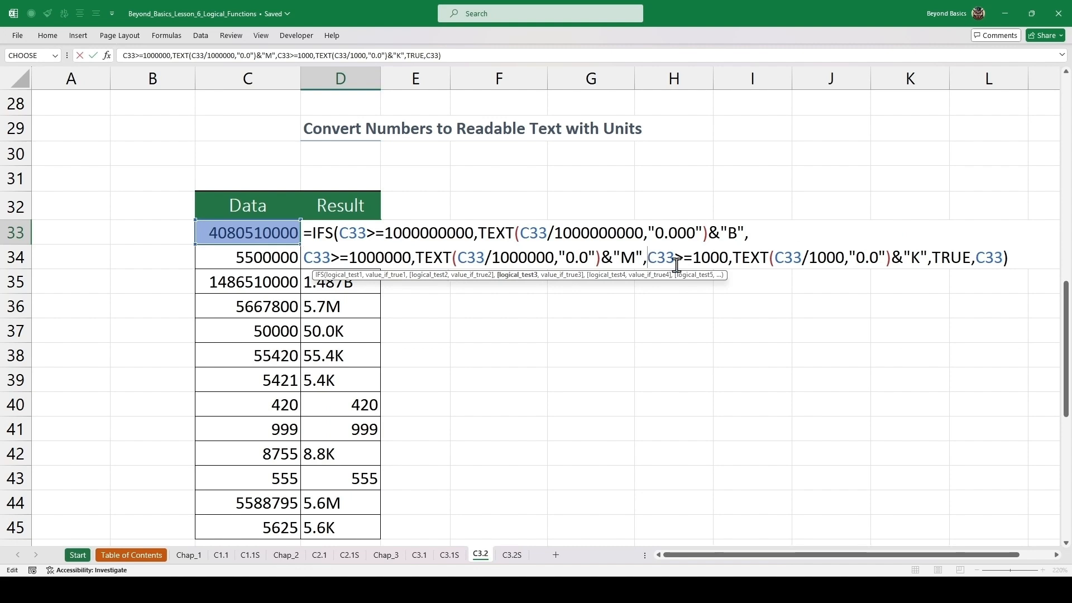
key(alt+Return)
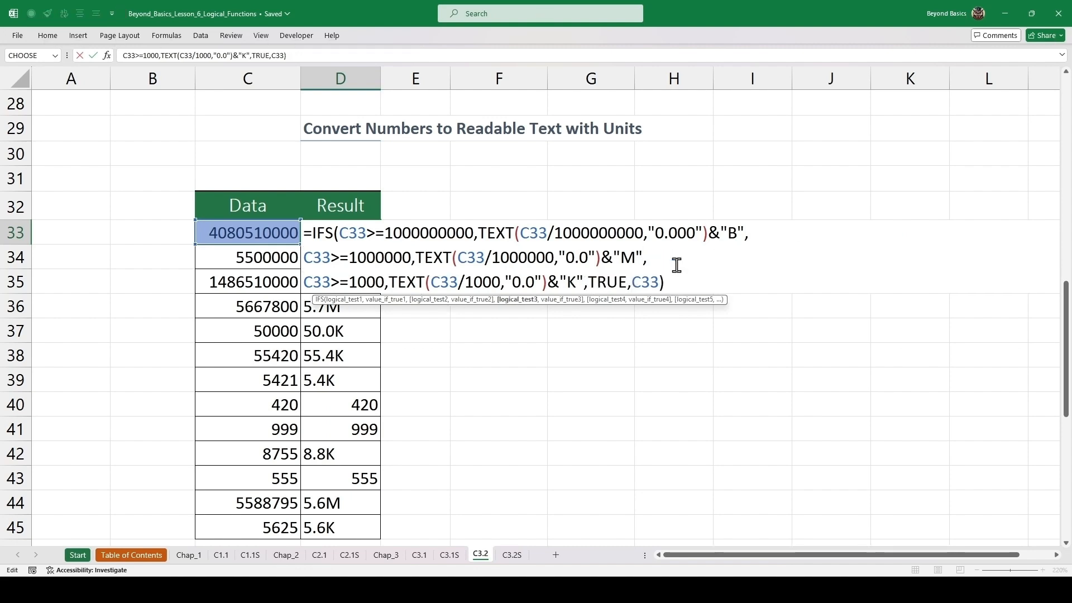
click(590, 279)
key(alt+Return)
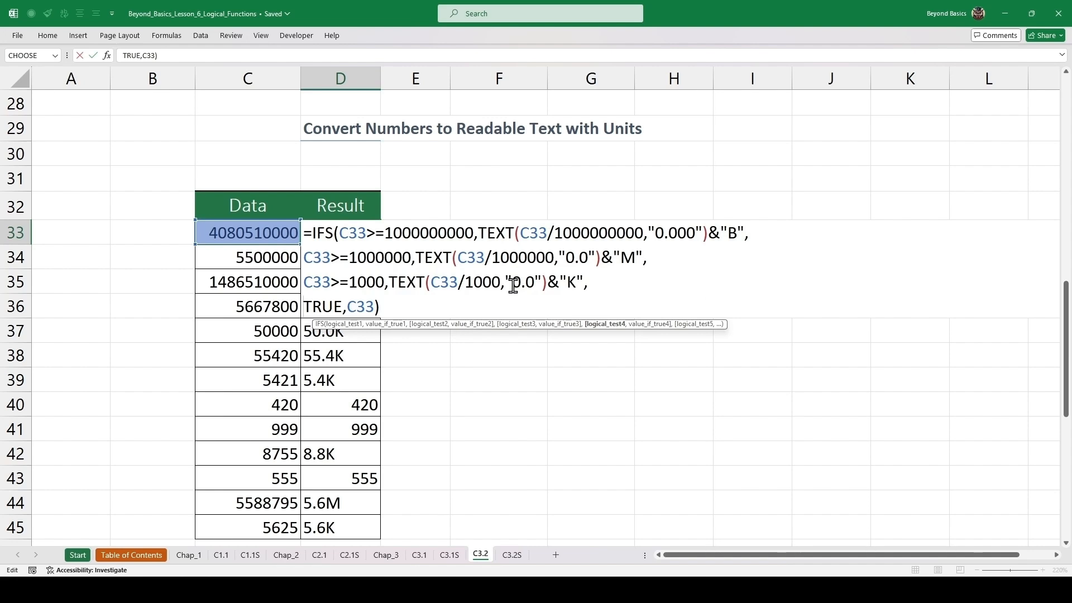
key(ctrl+Return)
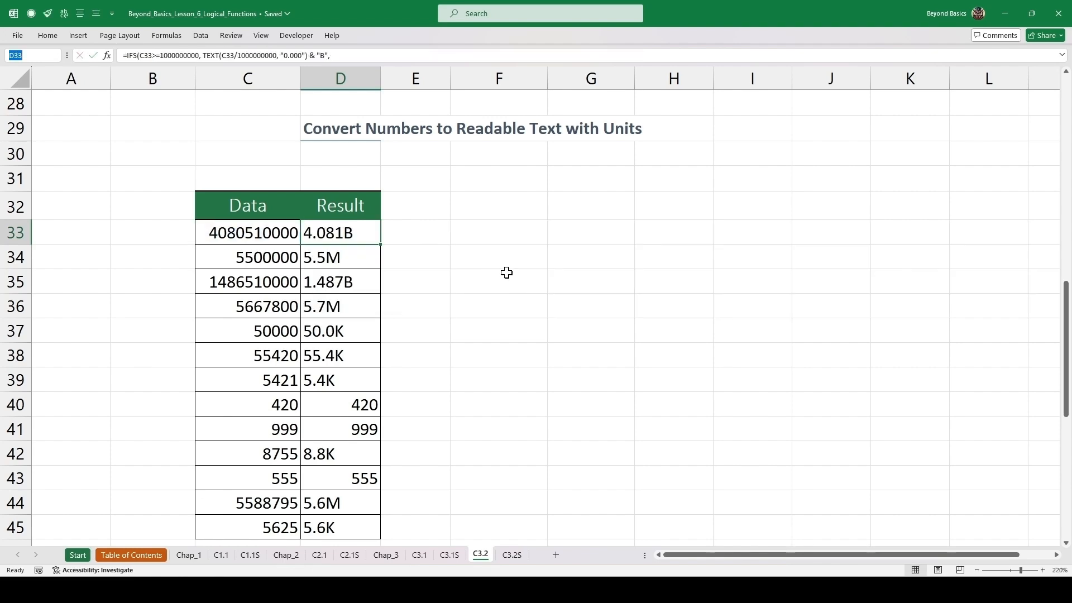
Step: Examine the custom number format code in D51 of the Similar Result with Custom Number Format section
scroll(506, 273, down, 6)
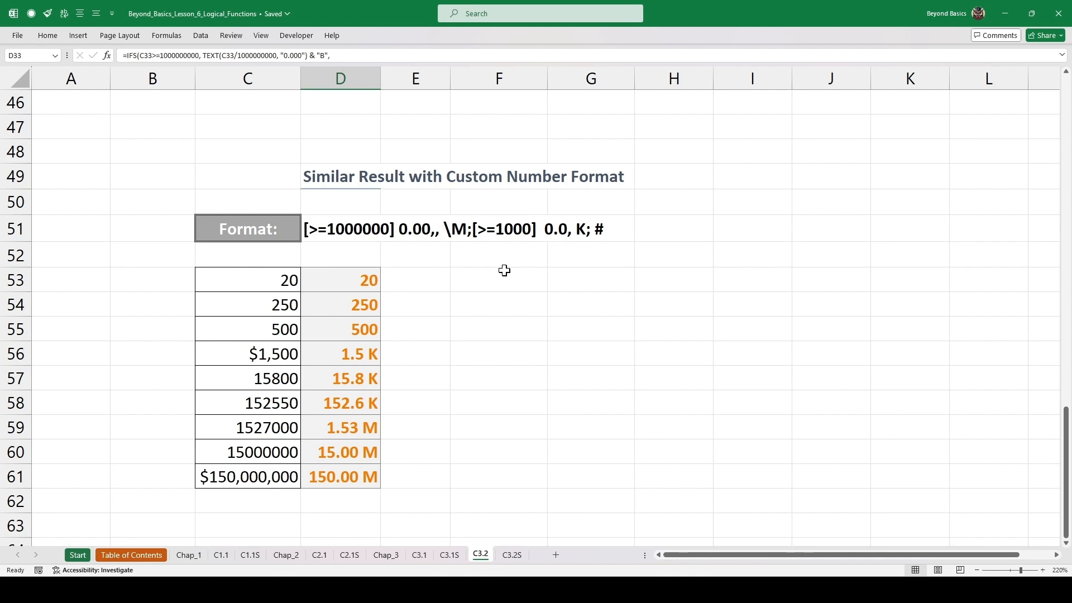
double_click(341, 230)
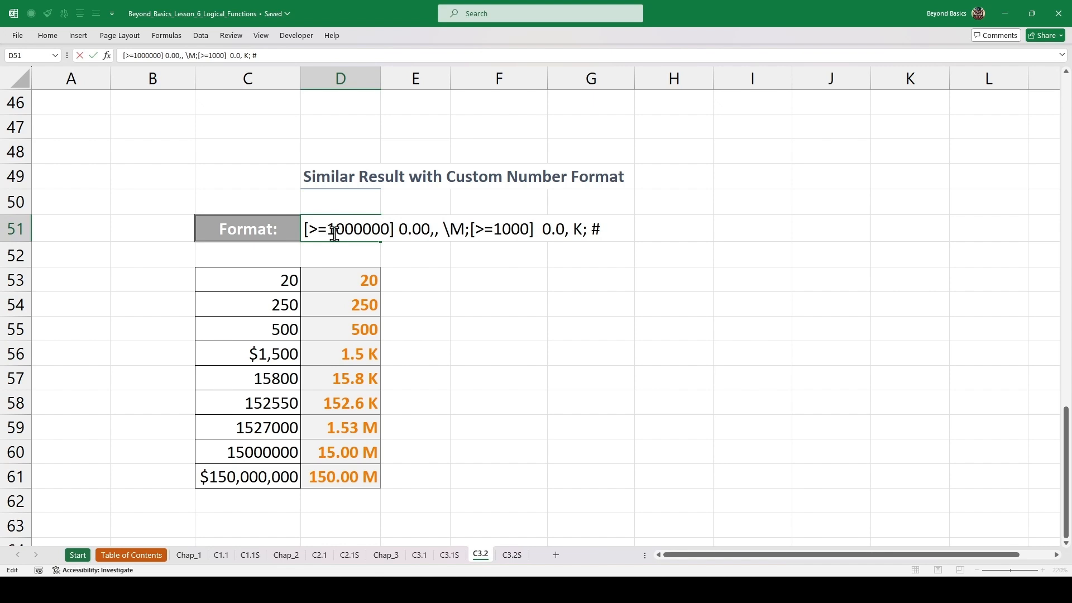
drag(304, 230, 612, 233)
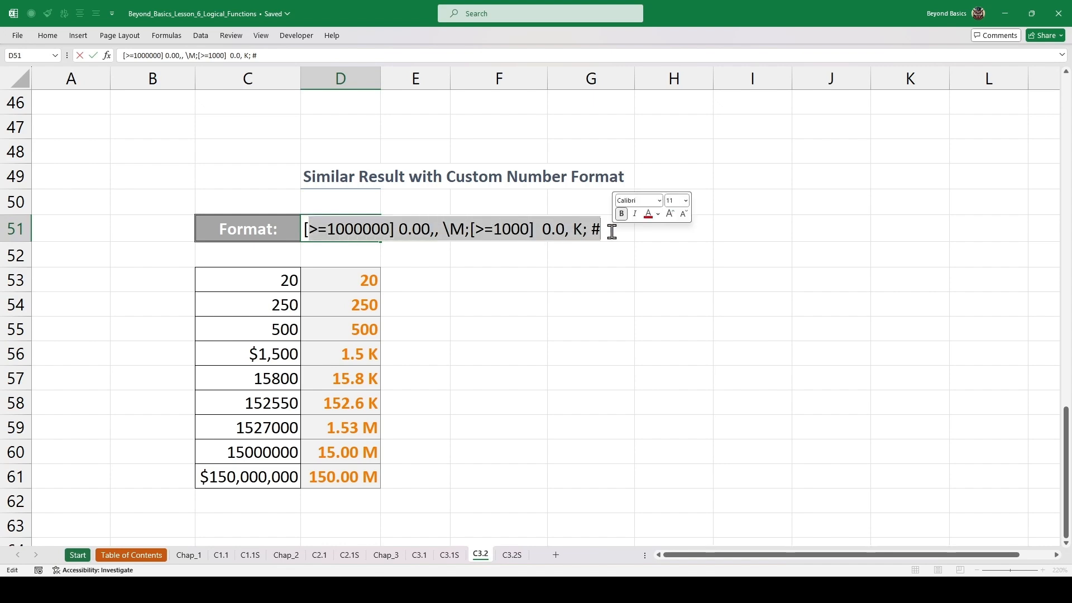
key(Escape)
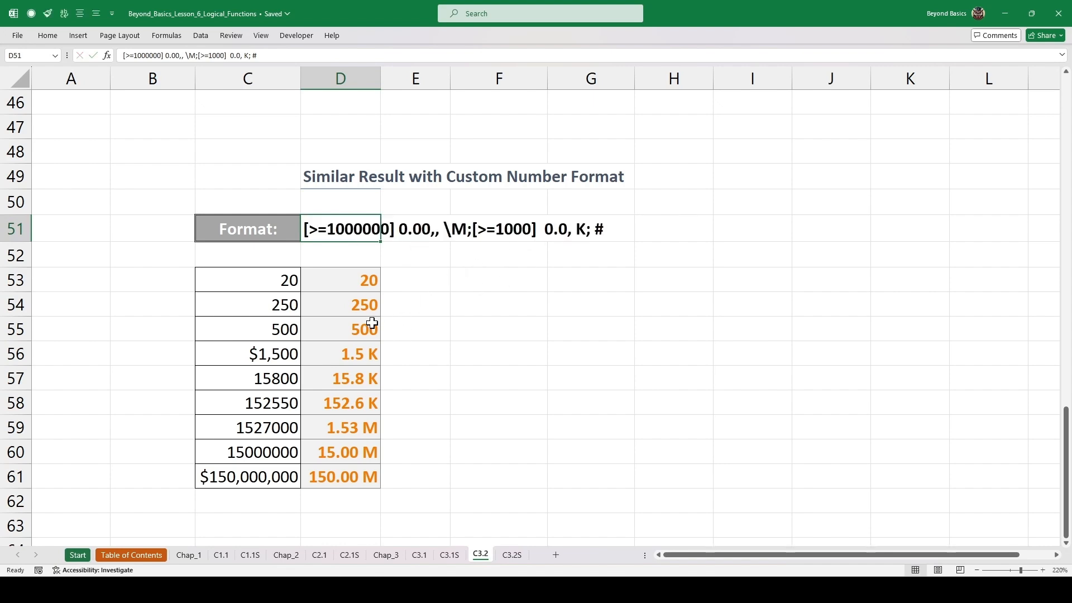
Step: Inspect the custom number format applied to D57 in the cell formatting settings, keeping it as it is
click(356, 375)
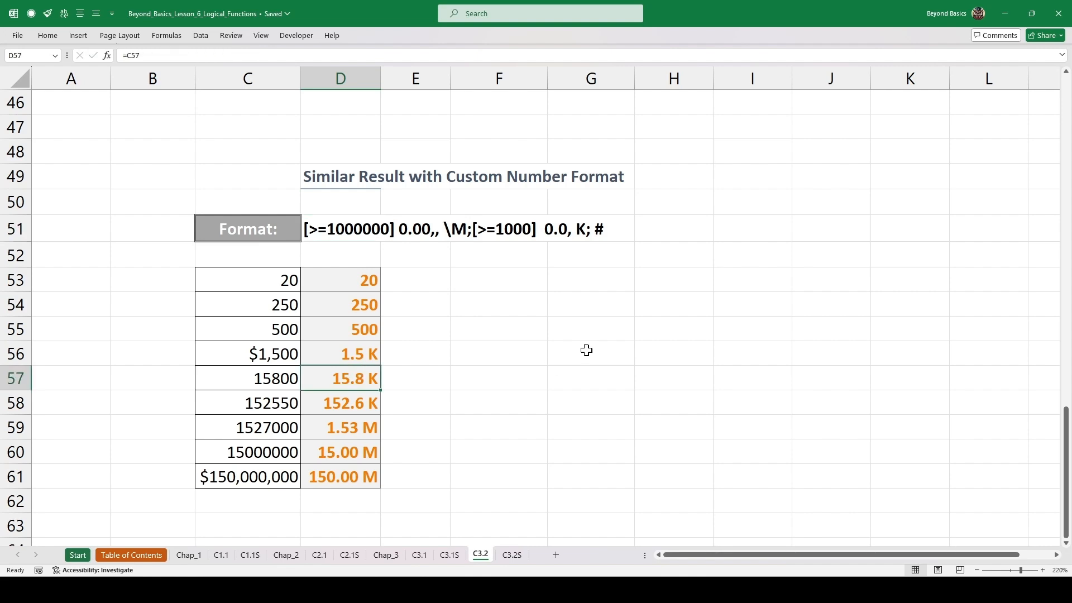
key(ctrl+1)
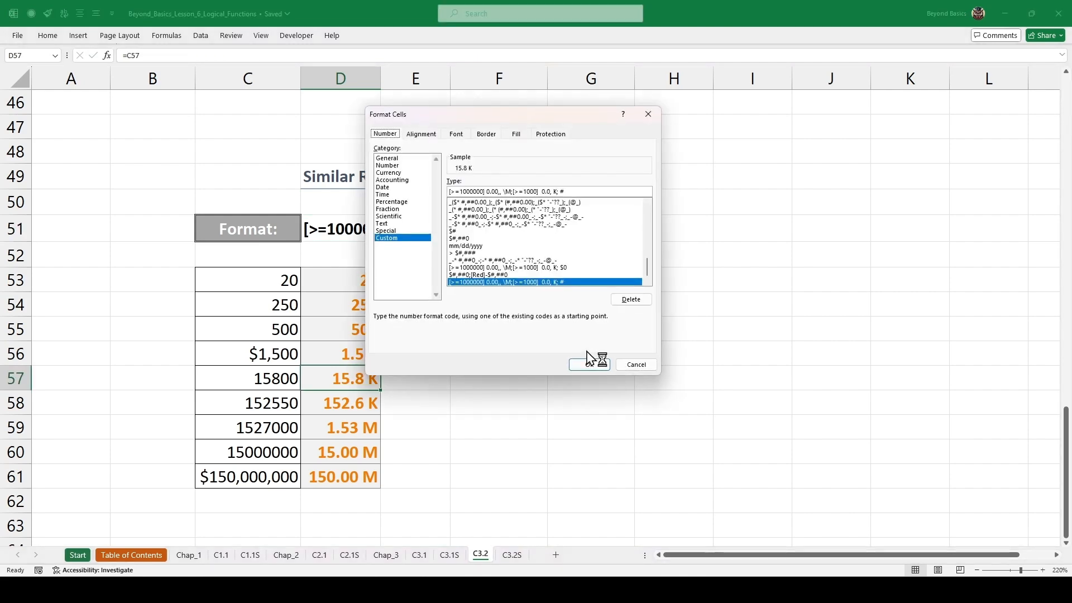
click(589, 362)
drag(581, 191, 419, 192)
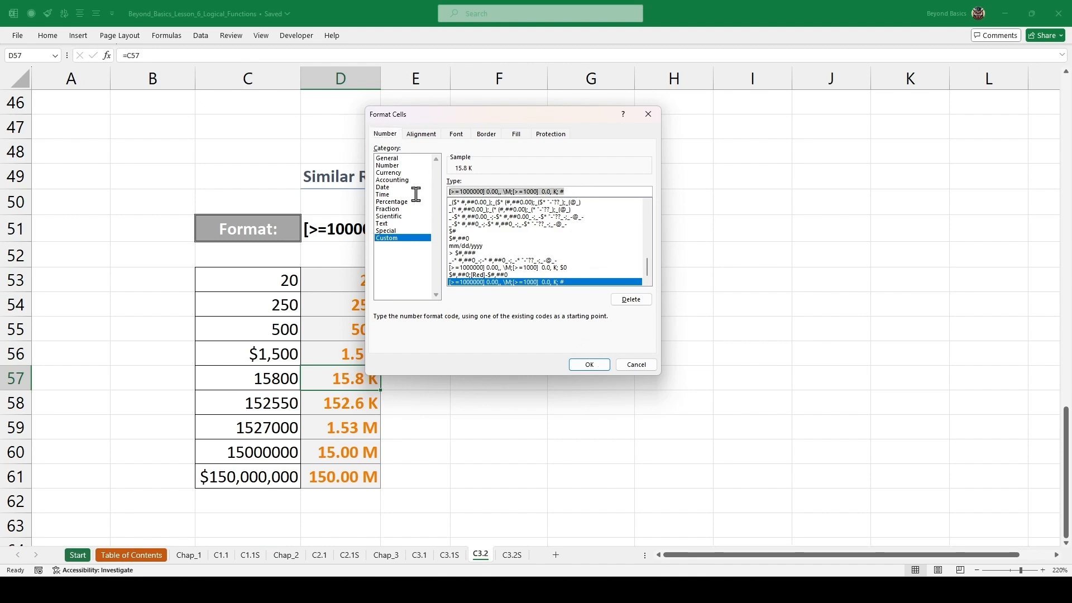
click(593, 364)
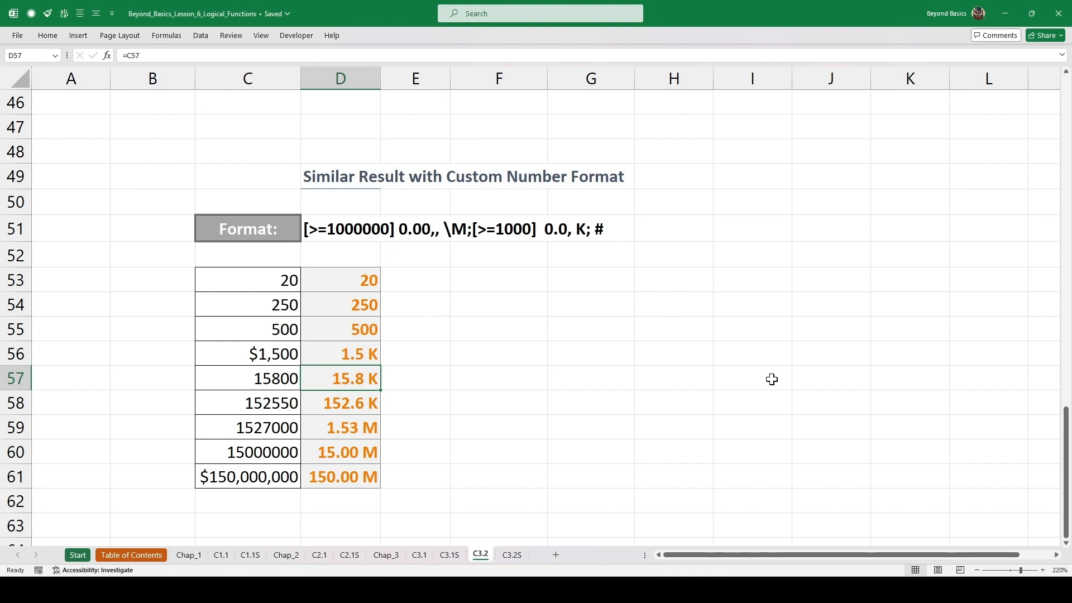
Step: Return to the Table of Contents sheet
click(140, 555)
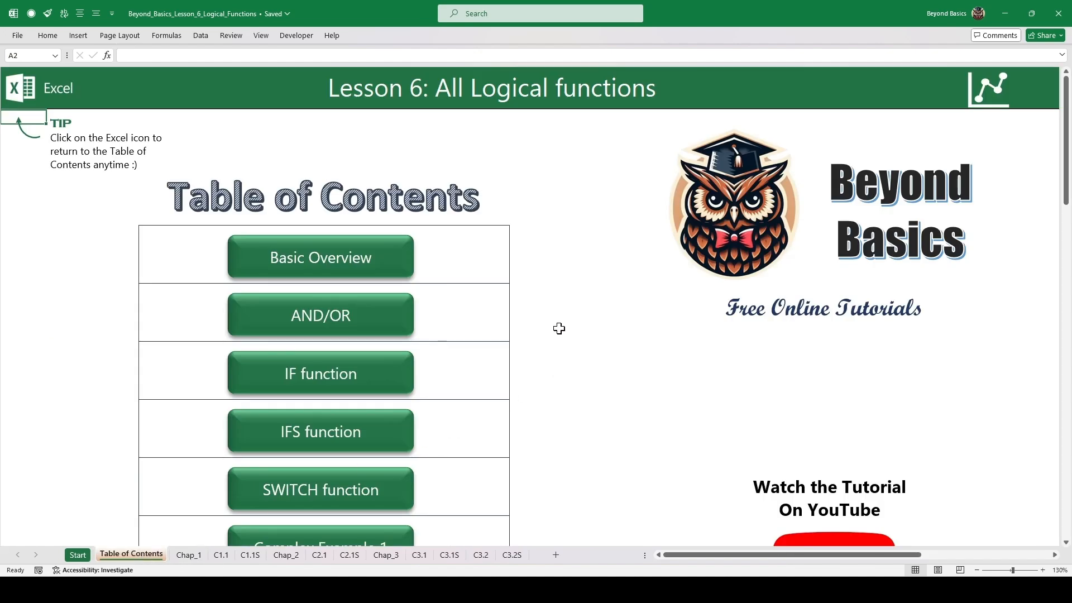